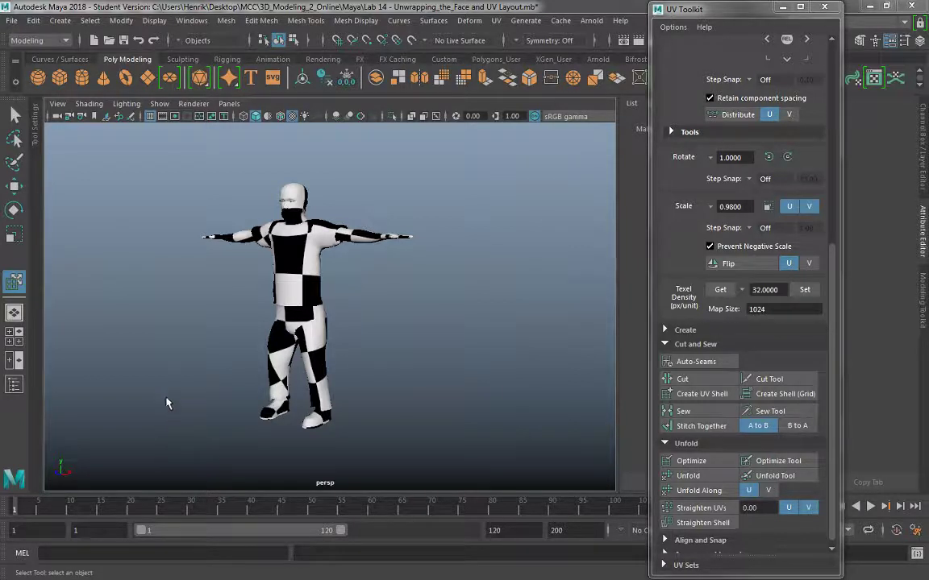
# Step: Open the character mesh in the UV Editor and select all of its UVs with the Move UV Shell tool
pyautogui.click(264, 235)
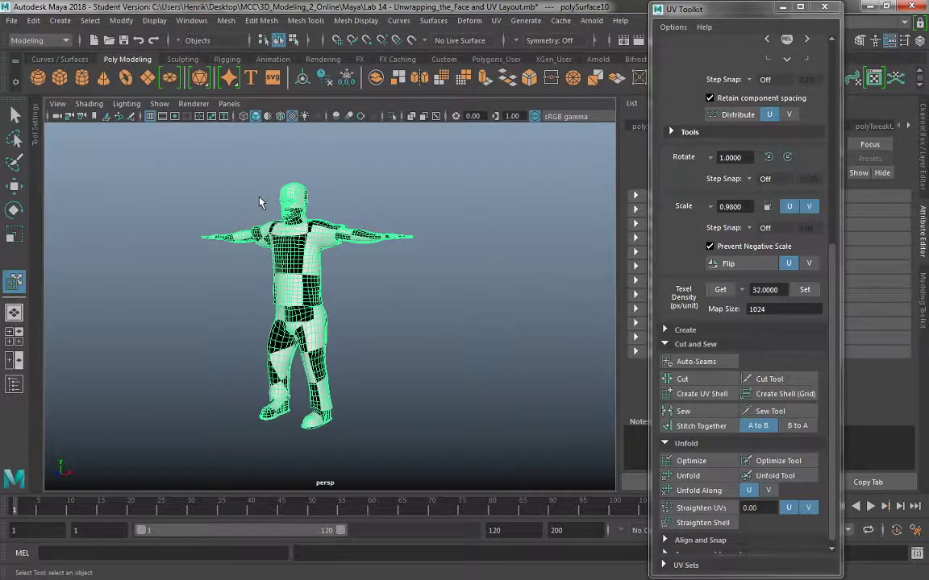
pyautogui.click(495, 21)
pyautogui.click(506, 44)
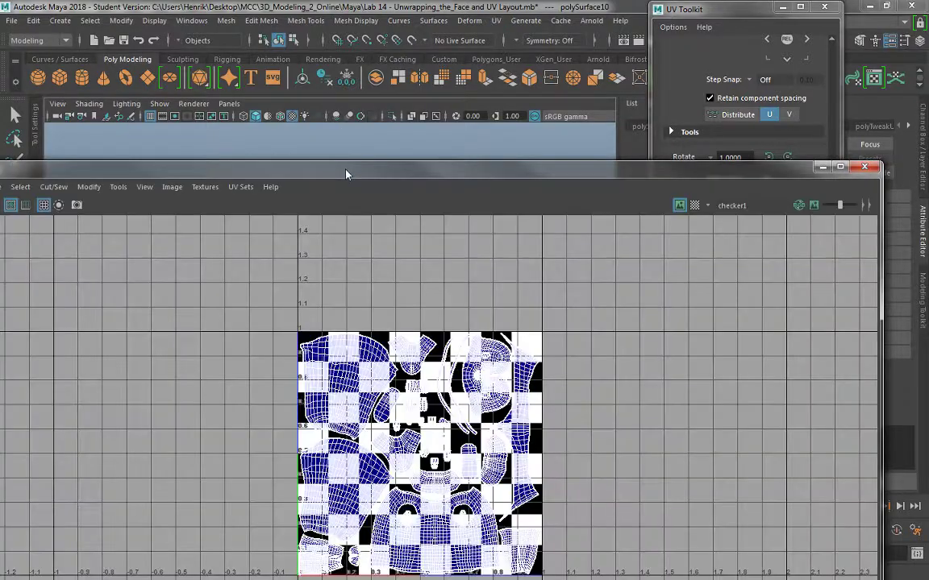
pyautogui.moveTo(346, 170); pyautogui.dragTo(395, 75)
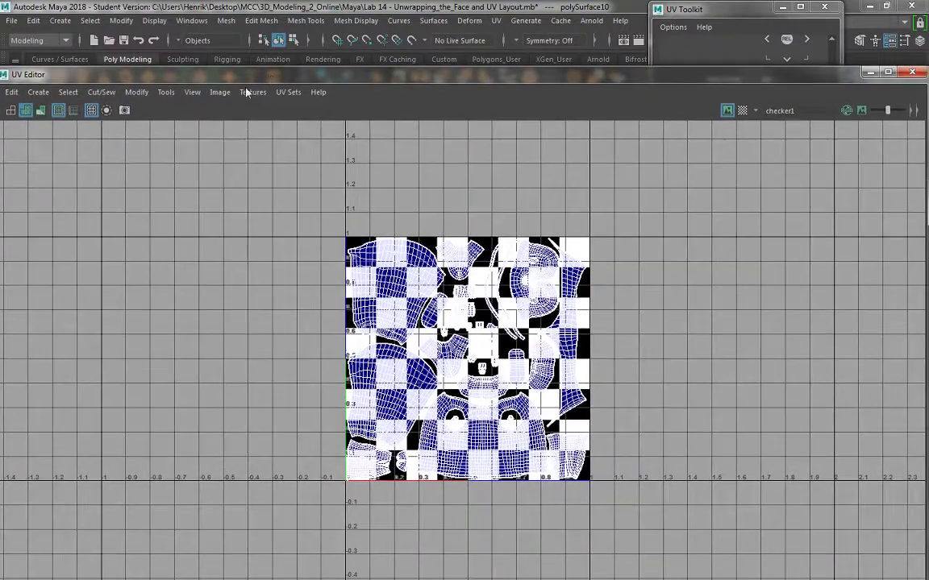
pyautogui.click(165, 91)
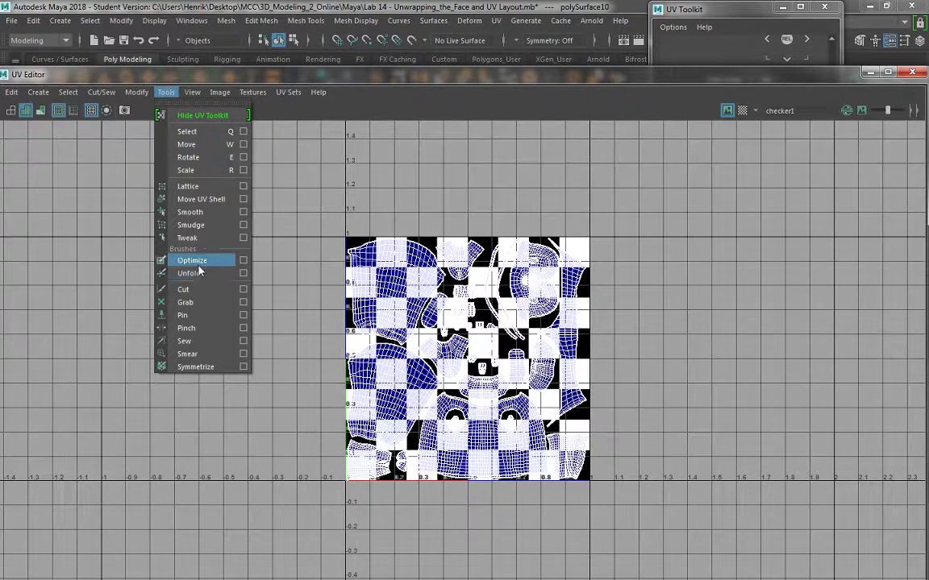
pyautogui.click(201, 201)
pyautogui.moveTo(267, 180); pyautogui.dragTo(730, 579)
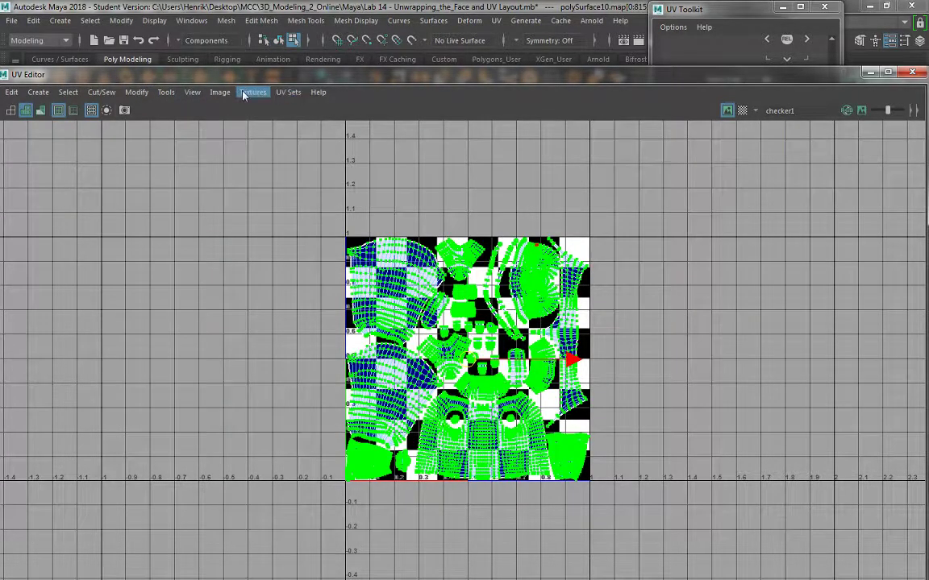
# Step: Set up a UV snapshot with the file name UV_Layout.tga in the project's Textures folder
pyautogui.click(220, 92)
pyautogui.click(255, 309)
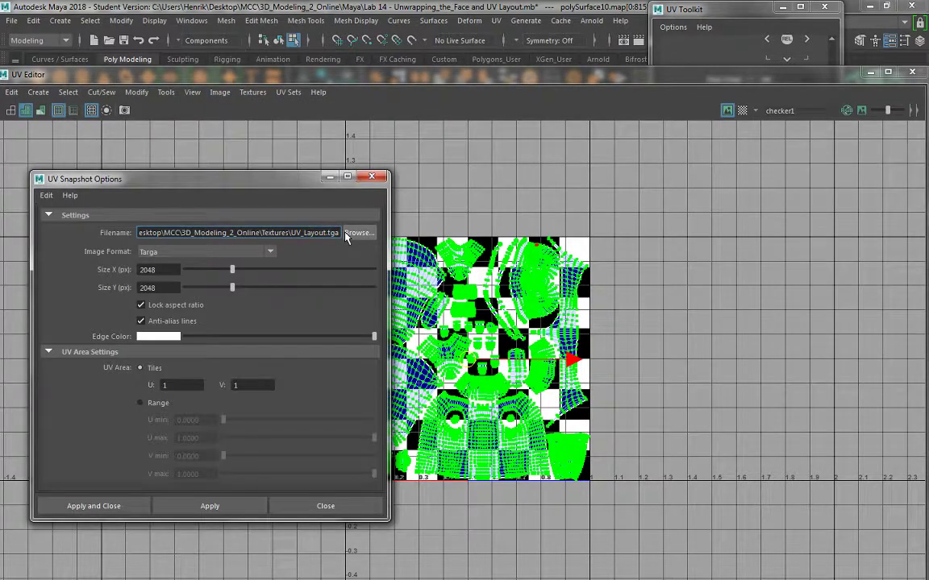
pyautogui.click(346, 233)
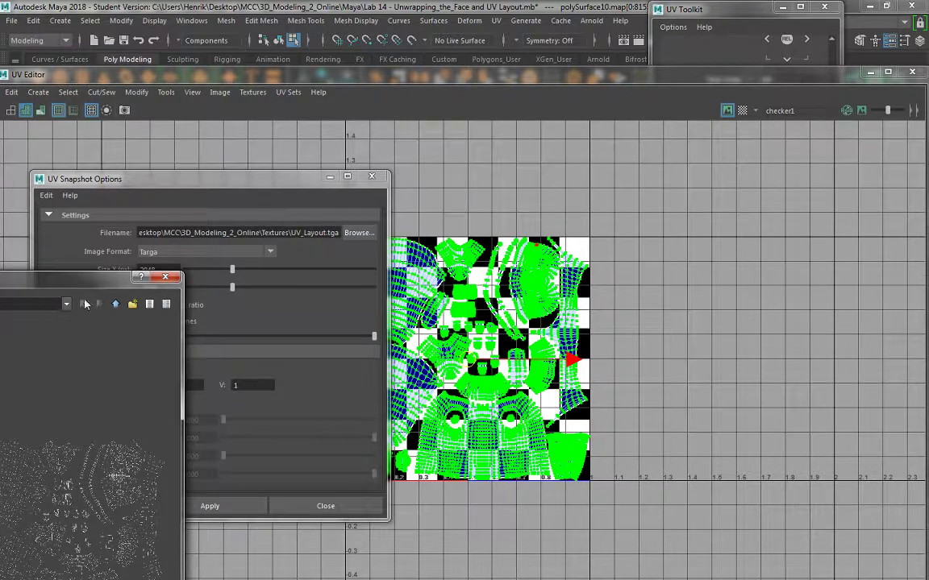
pyautogui.moveTo(89, 286); pyautogui.dragTo(586, 53)
pyautogui.click(182, 550)
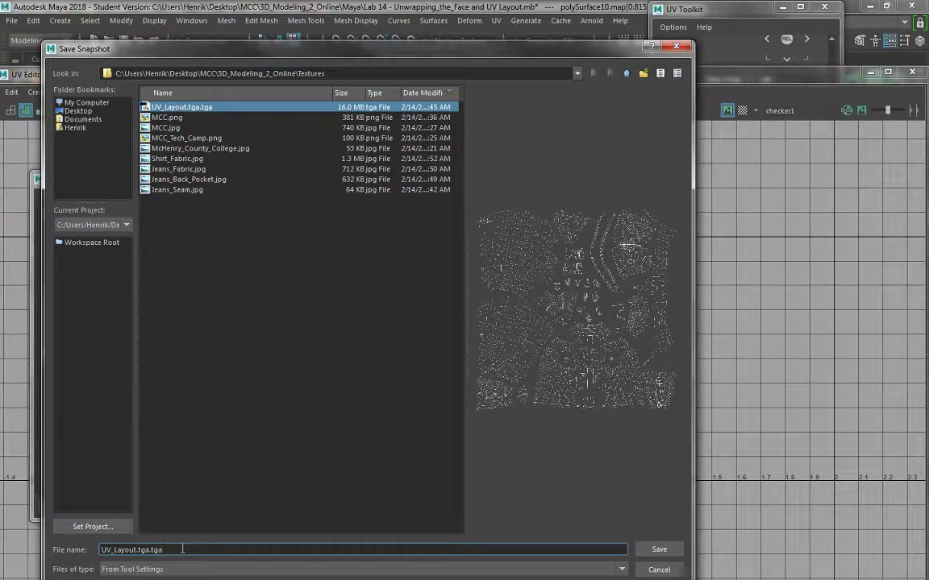
pyautogui.press('BackSpace')
pyautogui.press('BackSpace')
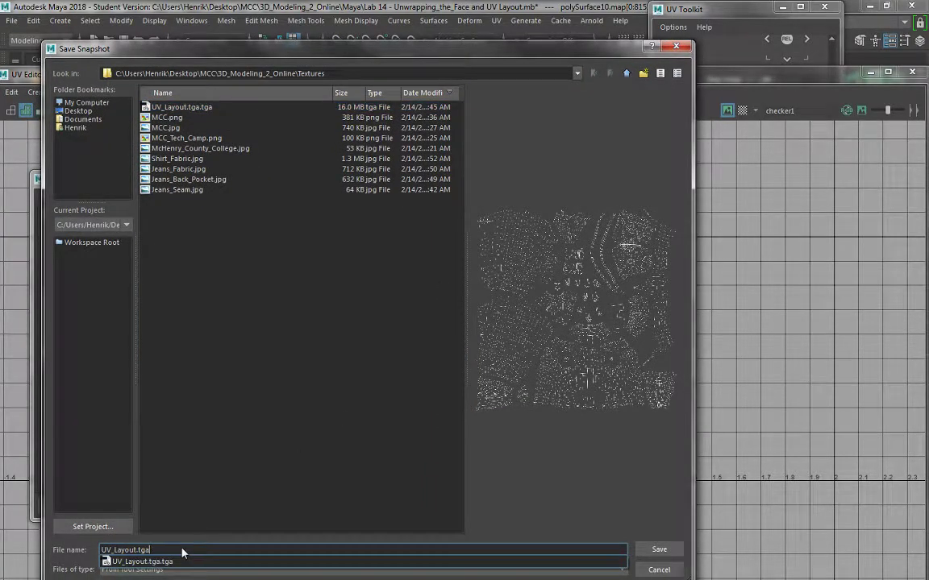
pyautogui.click(659, 549)
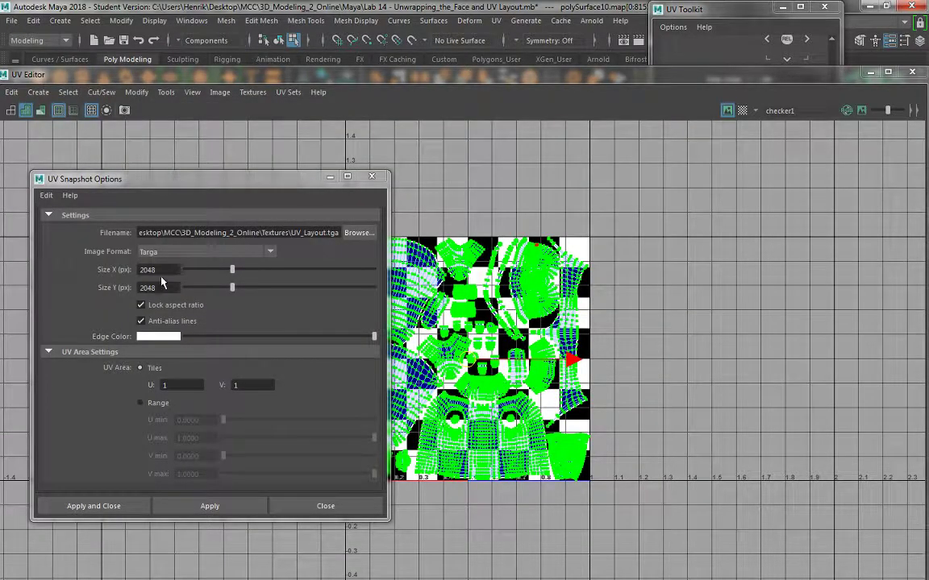
# Step: Save the UV snapshot as a 2048 px Targa image, overwriting the existing file, and close the UV Editor
pyautogui.click(113, 506)
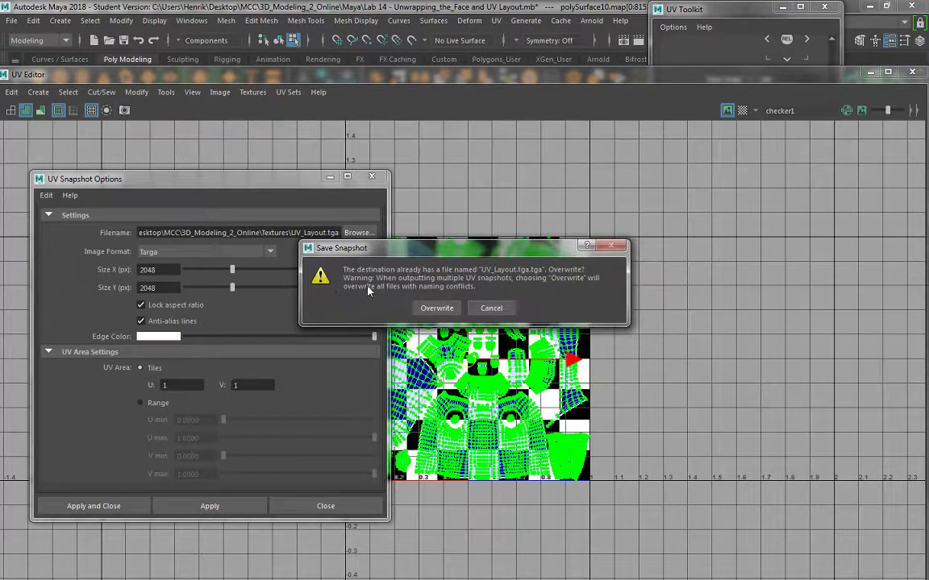
pyautogui.click(426, 309)
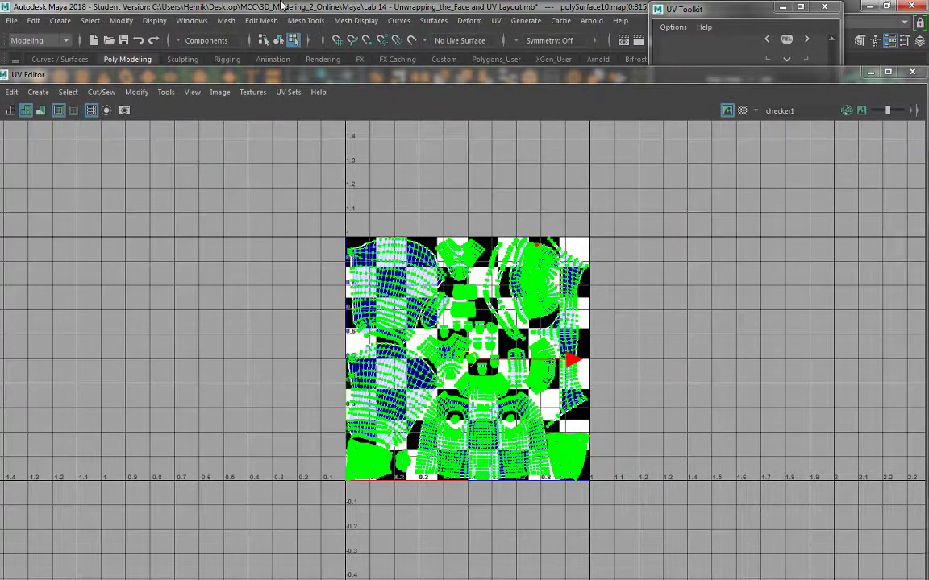
pyautogui.click(912, 74)
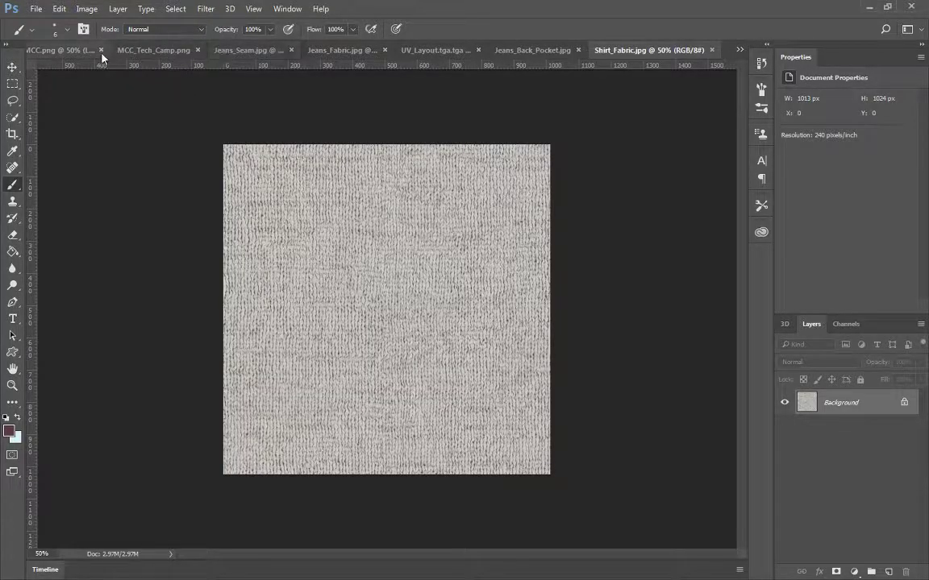
# Step: Switch to Photoshop, close the outdated UV layout document and open UV_Layout.tga from the 3D_Modeling_2_Online Textures folder
pyautogui.click(478, 50)
pyautogui.click(37, 9)
pyautogui.click(41, 35)
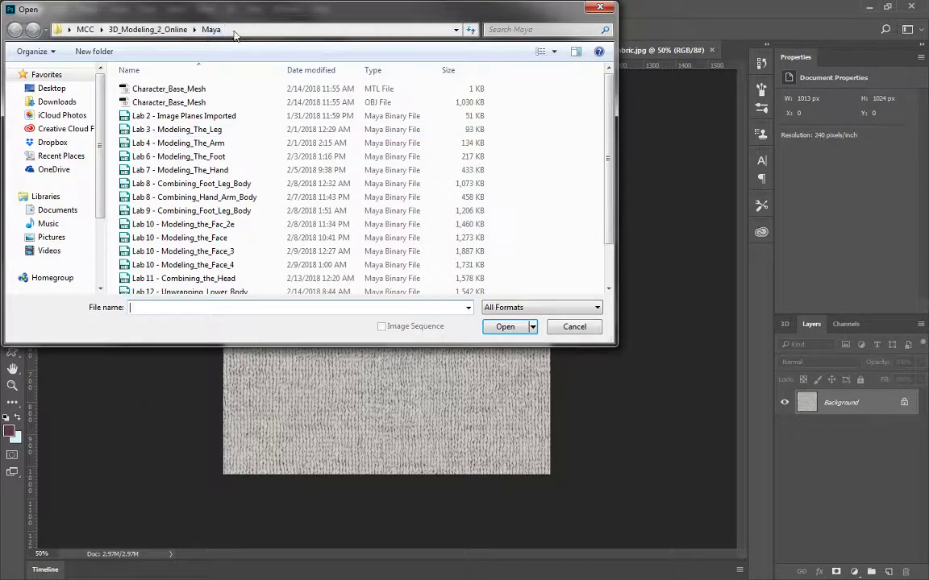
pyautogui.click(149, 29)
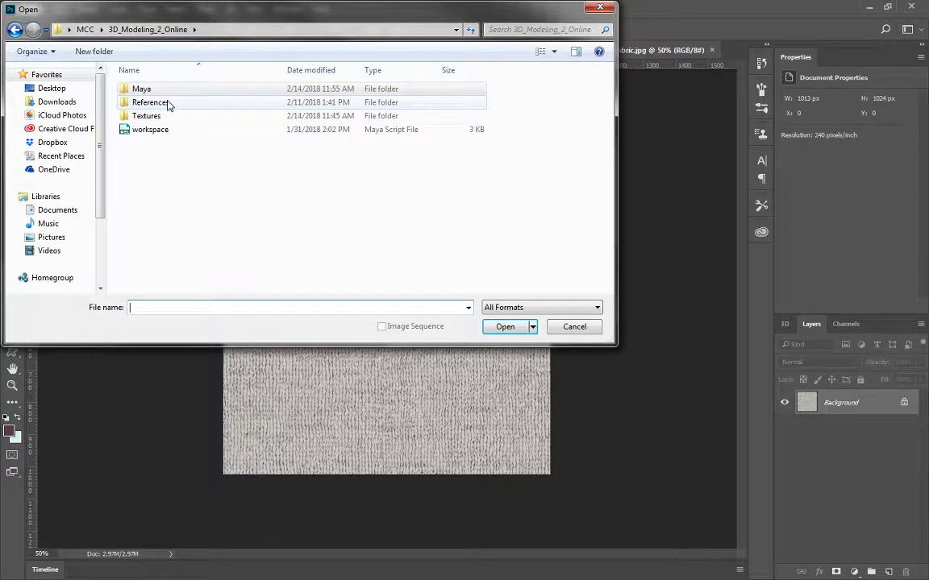
pyautogui.doubleClick(169, 116)
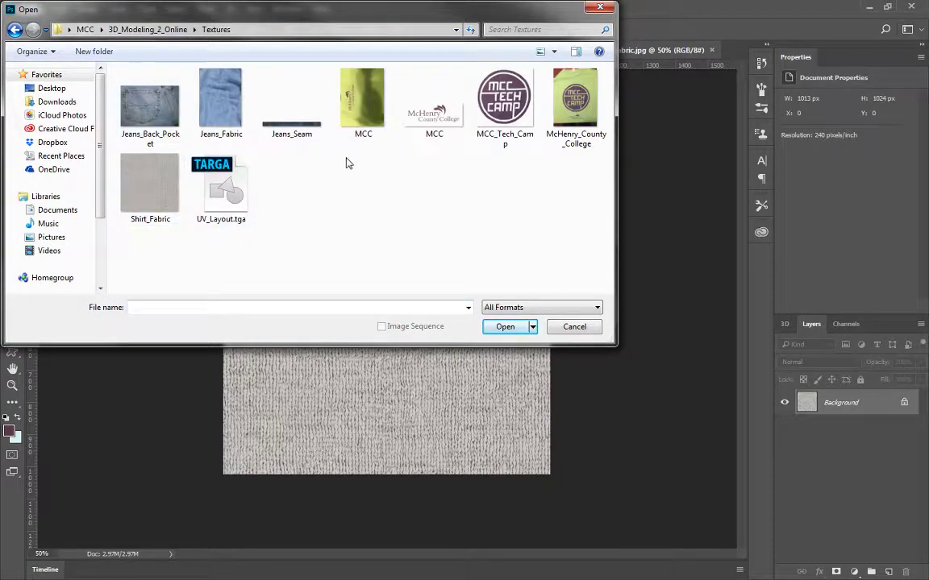
pyautogui.click(241, 177)
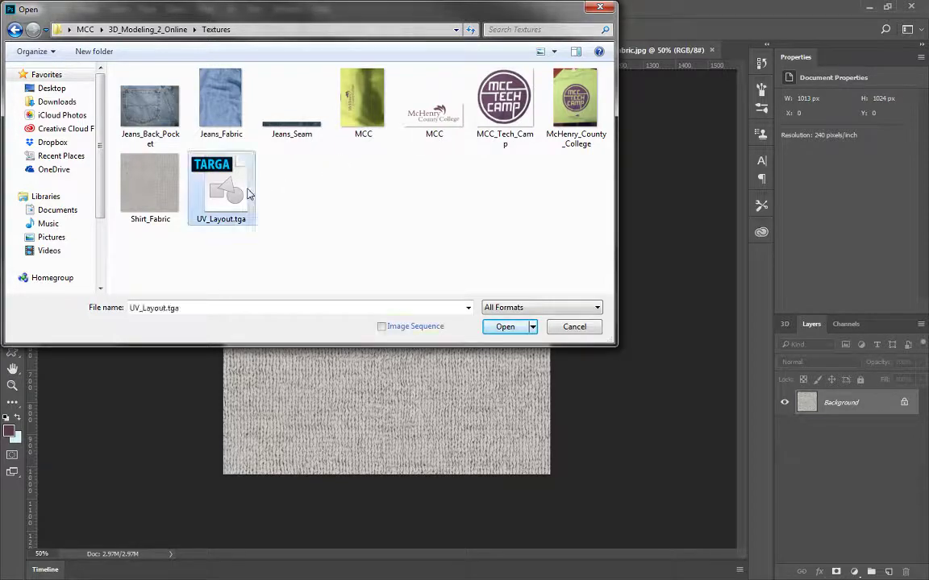
pyautogui.click(498, 326)
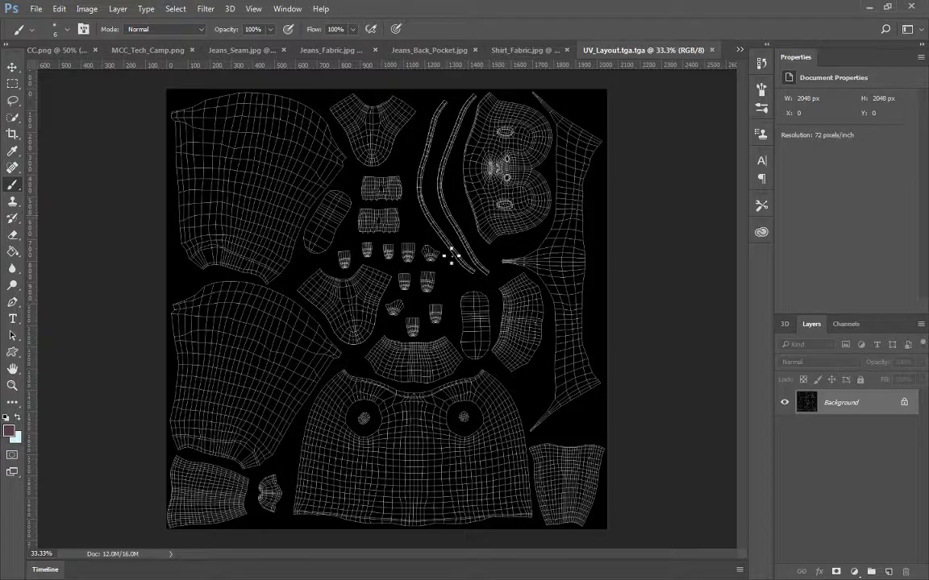
# Step: Look through the open MCC_Tech_Camp, Jeans_Seam and Jeans_Fabric images and return to the UV layout document
pyautogui.click(37, 8)
pyautogui.click(36, 9)
pyautogui.click(45, 48)
pyautogui.click(226, 50)
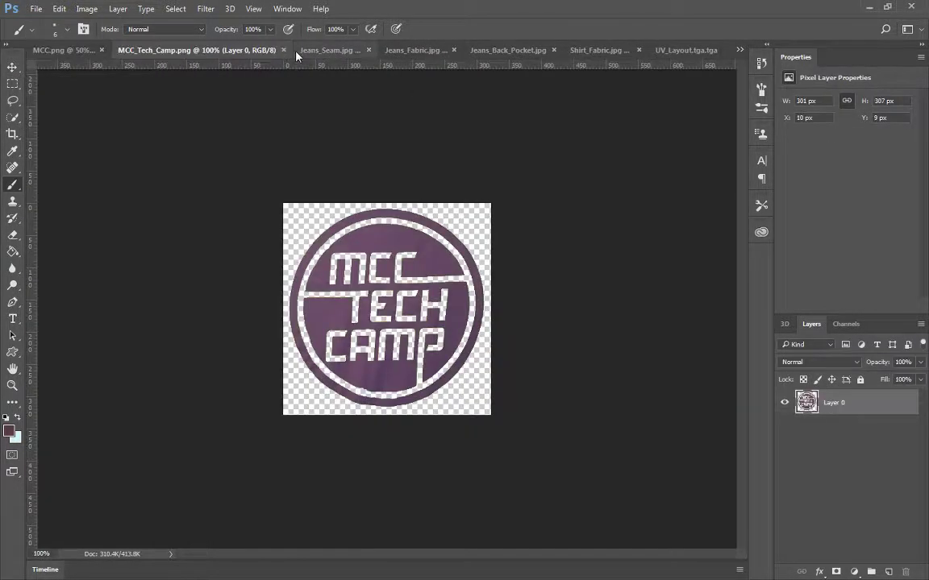
pyautogui.click(321, 50)
pyautogui.click(388, 50)
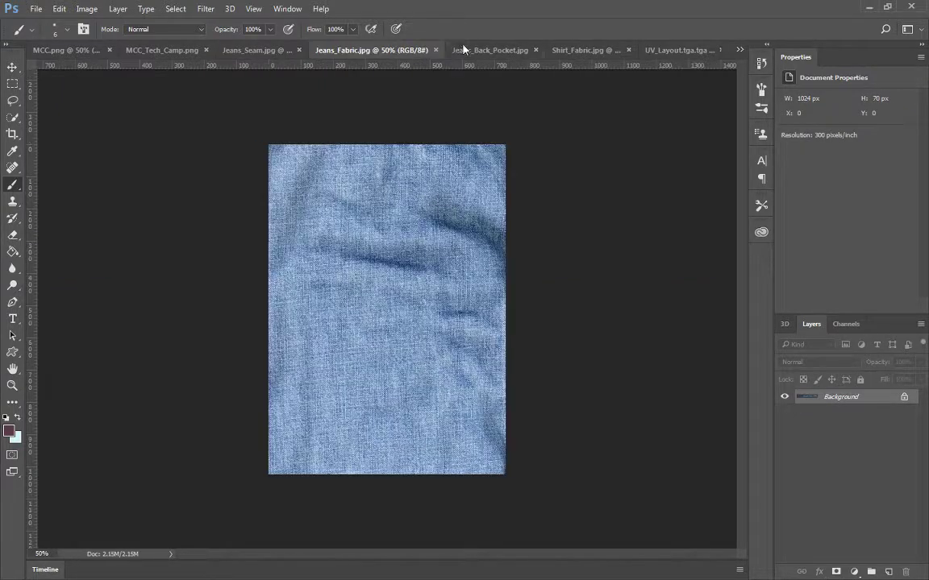
pyautogui.click(739, 50)
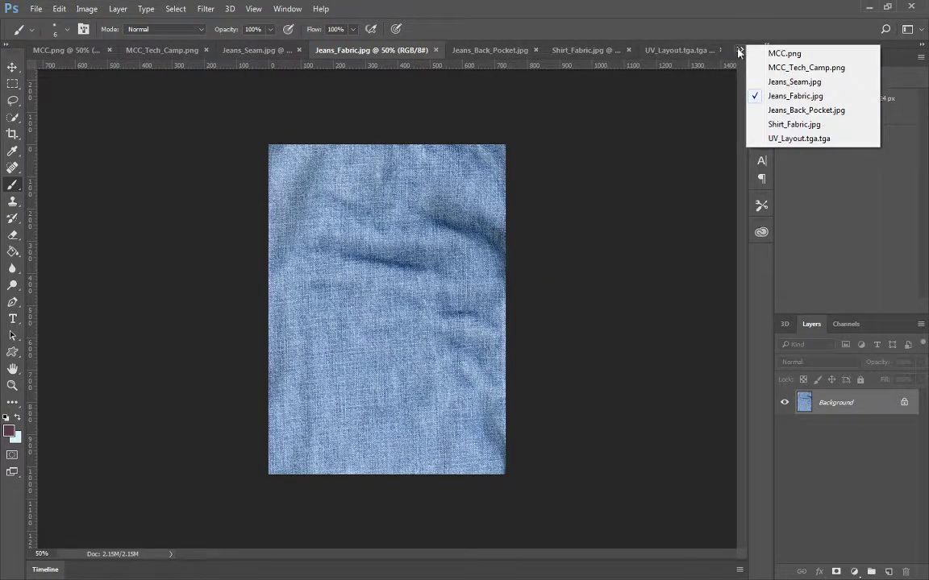
pyautogui.click(755, 138)
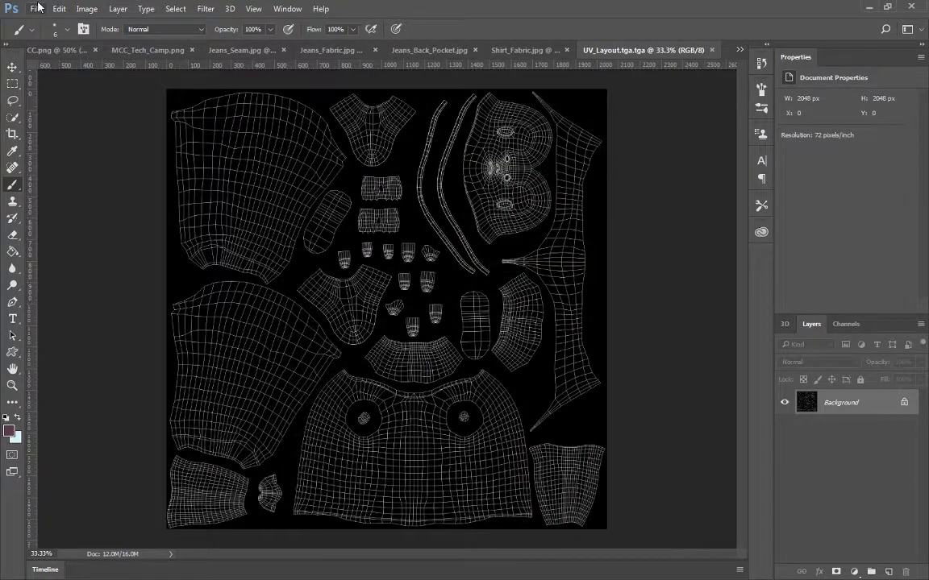
pyautogui.click(37, 8)
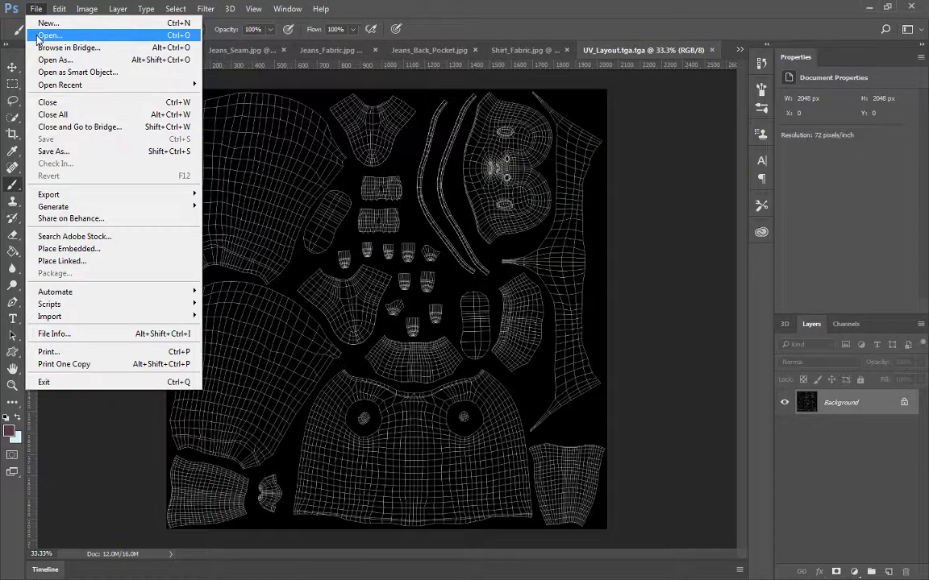
pyautogui.click(35, 9)
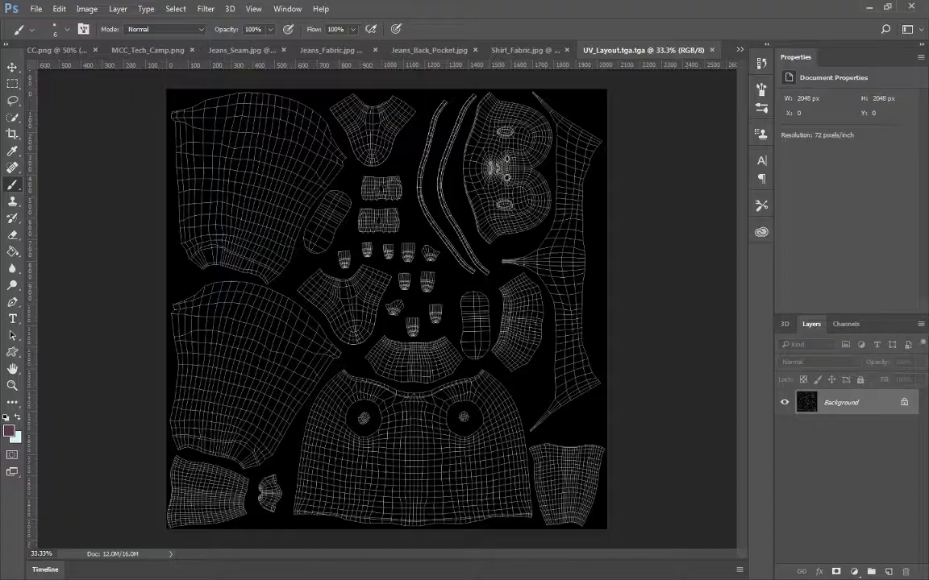
# Step: Switch to Maya, change the character back to object mode and select the whole mesh
pyautogui.hotkey('alt', 'Tab')
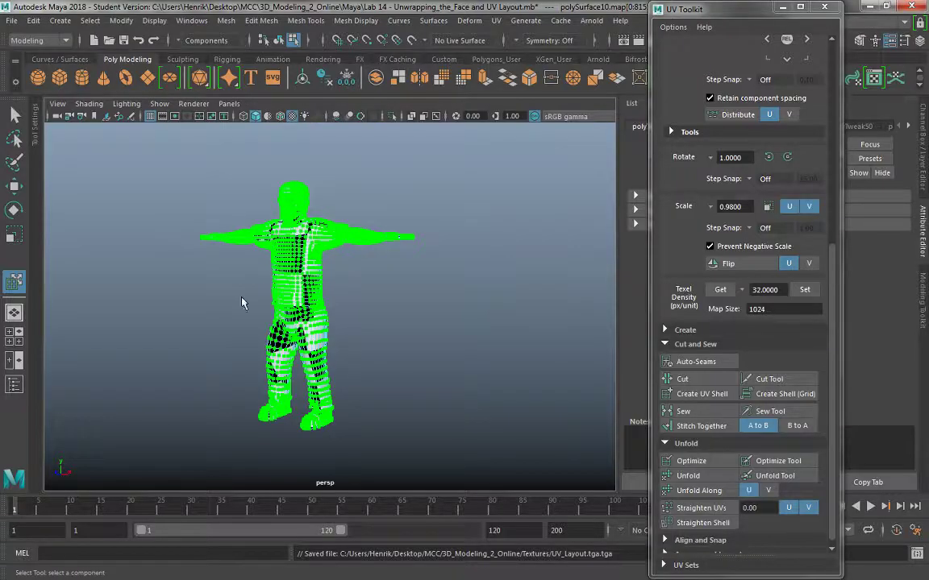
pyautogui.moveTo(294, 234); pyautogui.dragTo(348, 175, button='right')
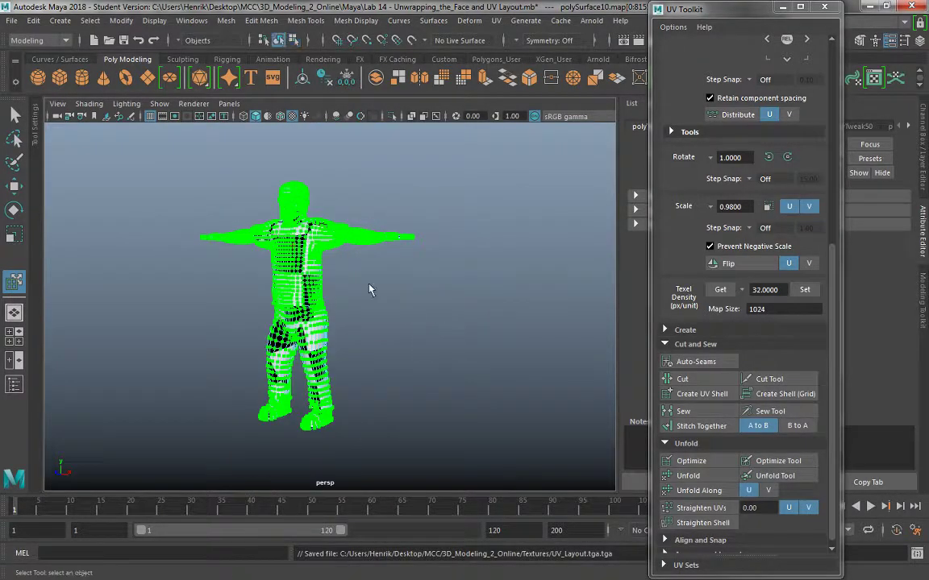
pyautogui.click(414, 311)
pyautogui.click(314, 260)
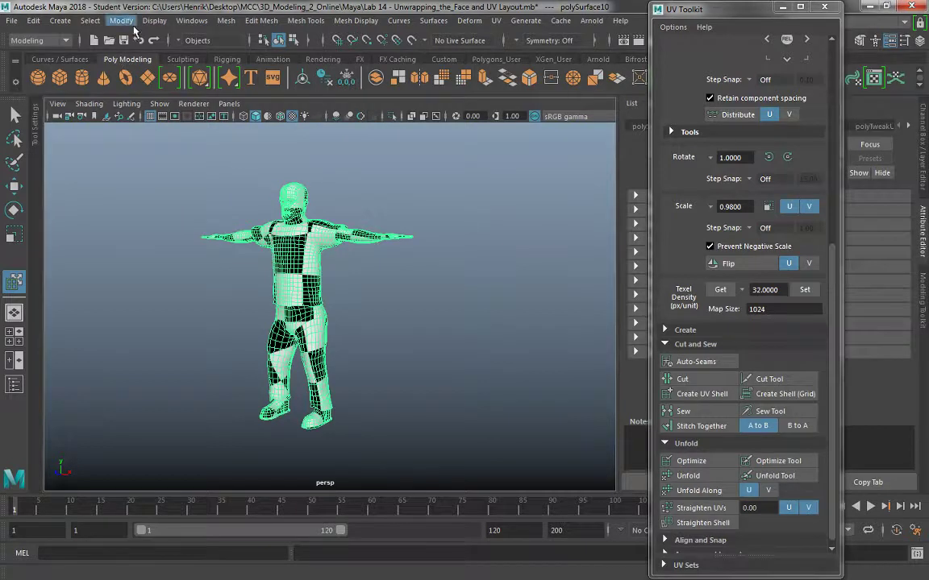
# Step: Check in the Plug-in Manager whether the objExport.mll plug-in is loaded
pyautogui.click(192, 20)
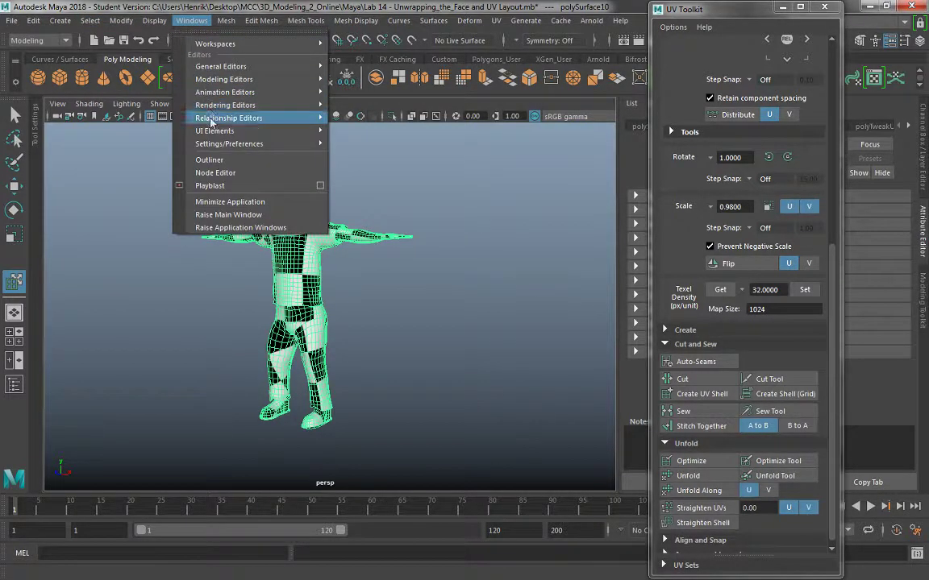
pyautogui.moveTo(214, 143)
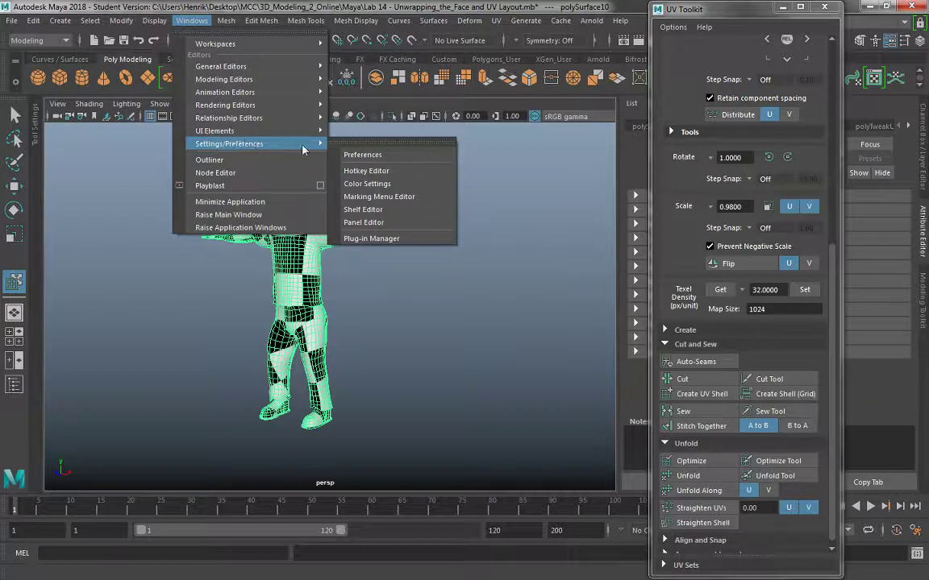
pyautogui.click(366, 238)
pyautogui.scroll(-3, 141, 300)
pyautogui.scroll(3, 141, 300)
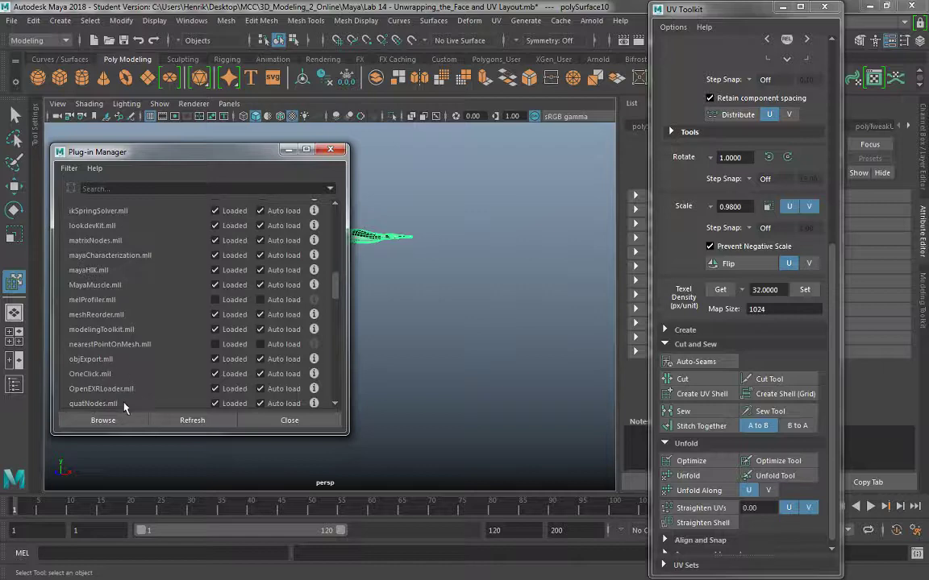
pyautogui.click(291, 422)
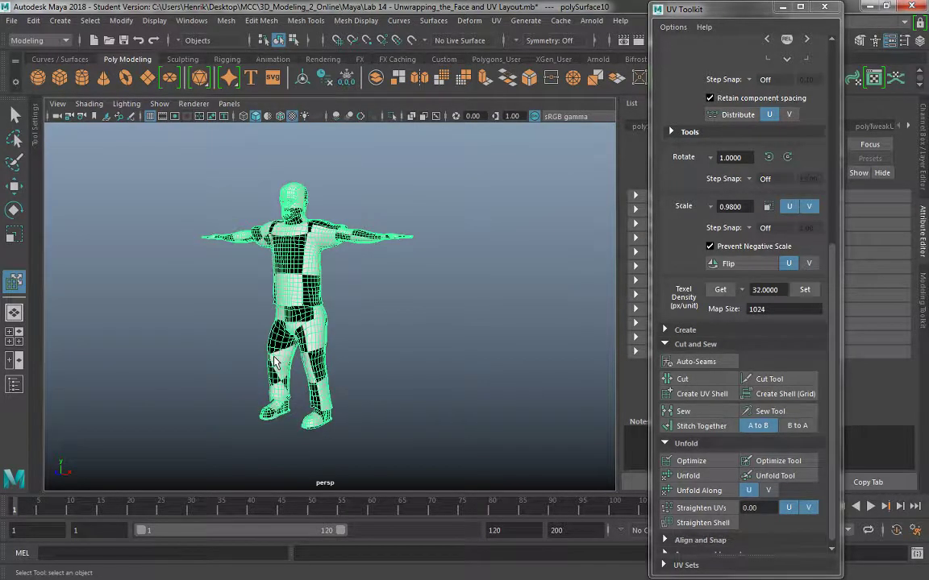
# Step: Export the selected mesh to the Maya folder as Character_Base_Mesh.obj in OBJexport format, replacing the existing file
pyautogui.click(12, 20)
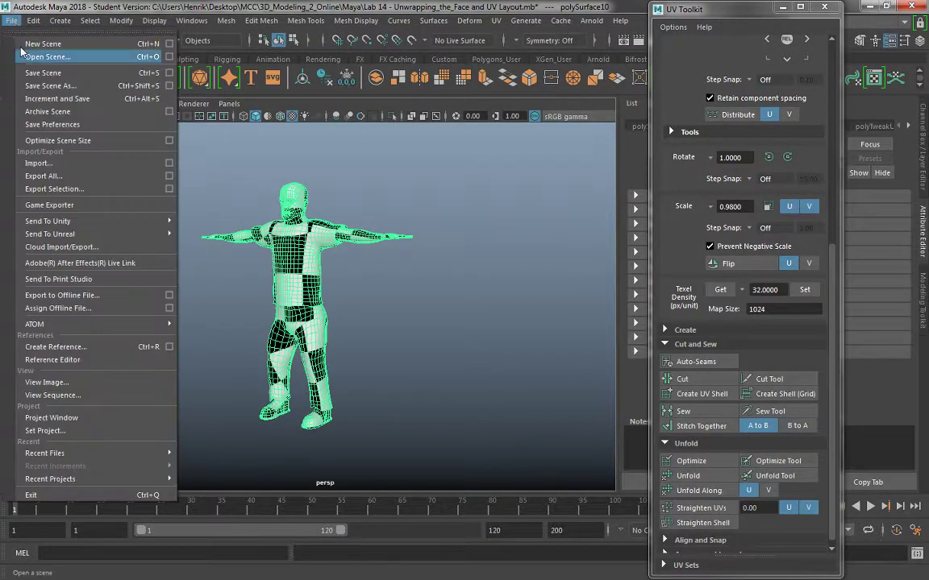
pyautogui.click(44, 189)
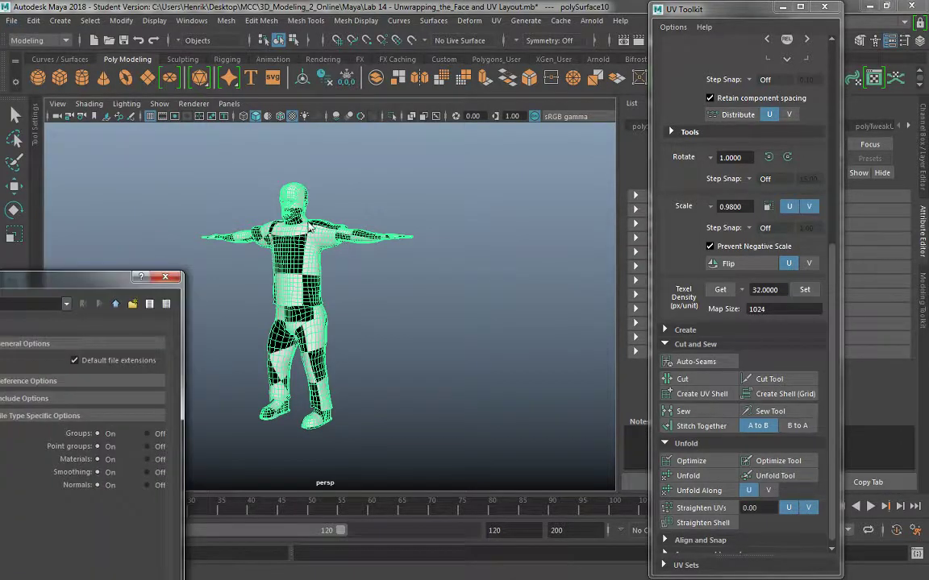
pyautogui.moveTo(101, 224); pyautogui.dragTo(529, 89)
pyautogui.click(113, 143)
pyautogui.moveTo(312, 87); pyautogui.dragTo(384, 37)
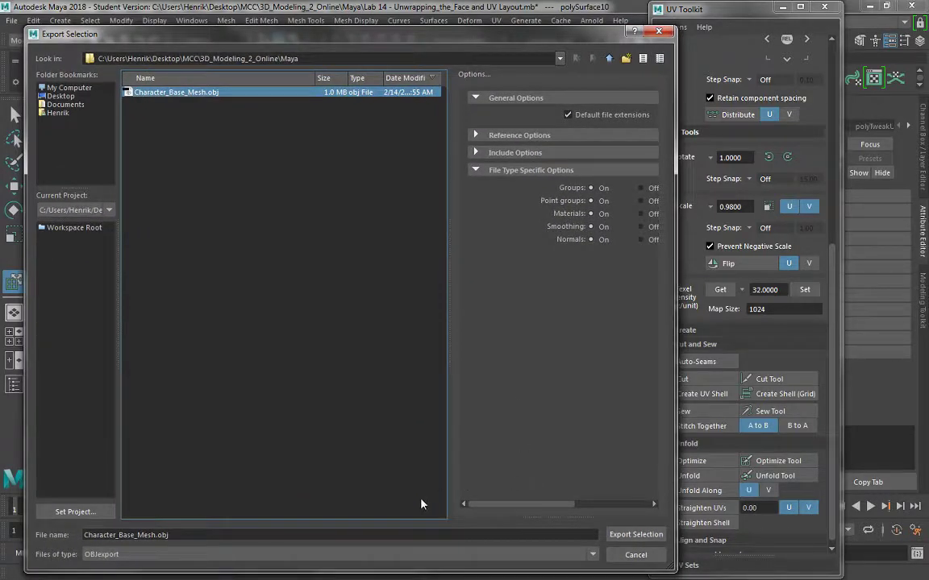
pyautogui.click(626, 536)
pyautogui.click(318, 321)
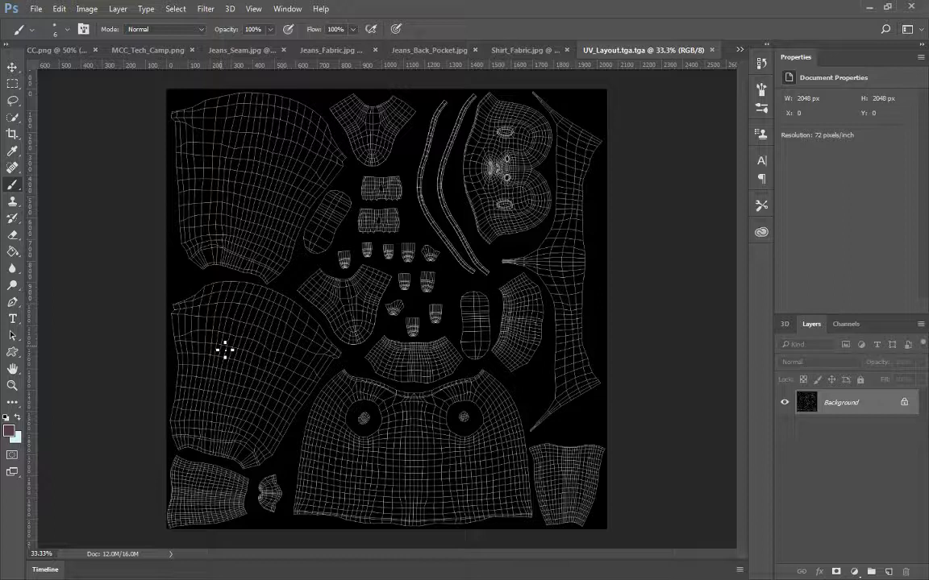
# Step: Check in the Performance preferences whether Use Graphics Processor is enabled
pyautogui.click(53, 8)
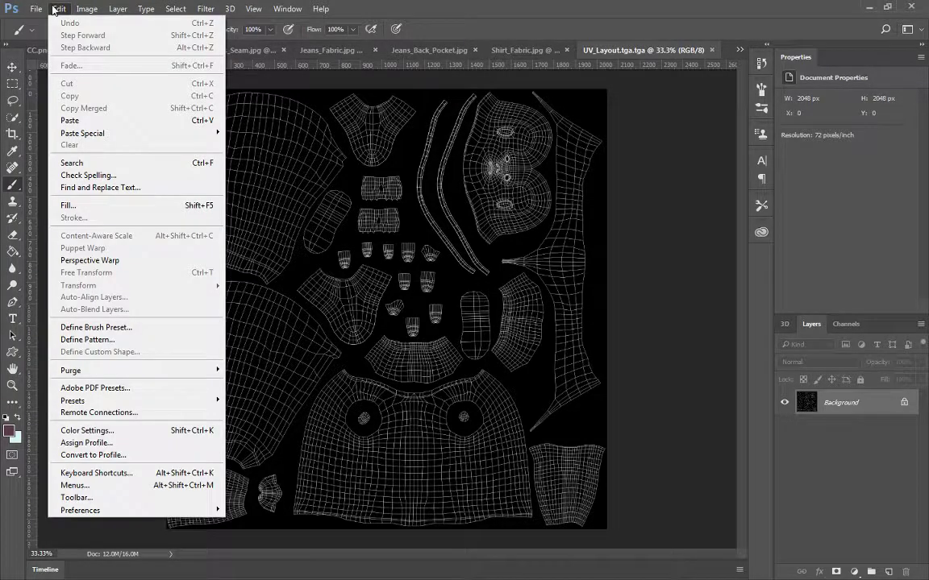
pyautogui.moveTo(91, 510)
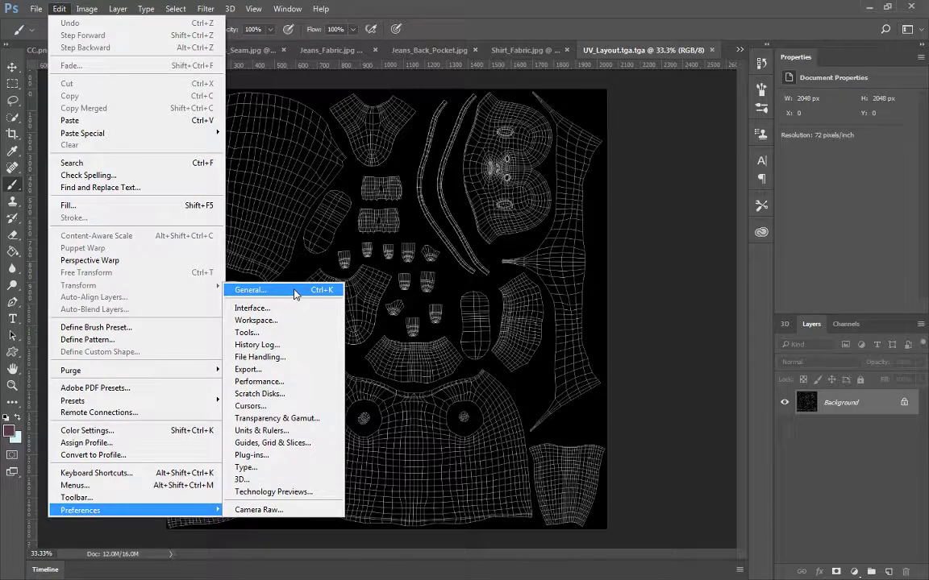
pyautogui.click(270, 382)
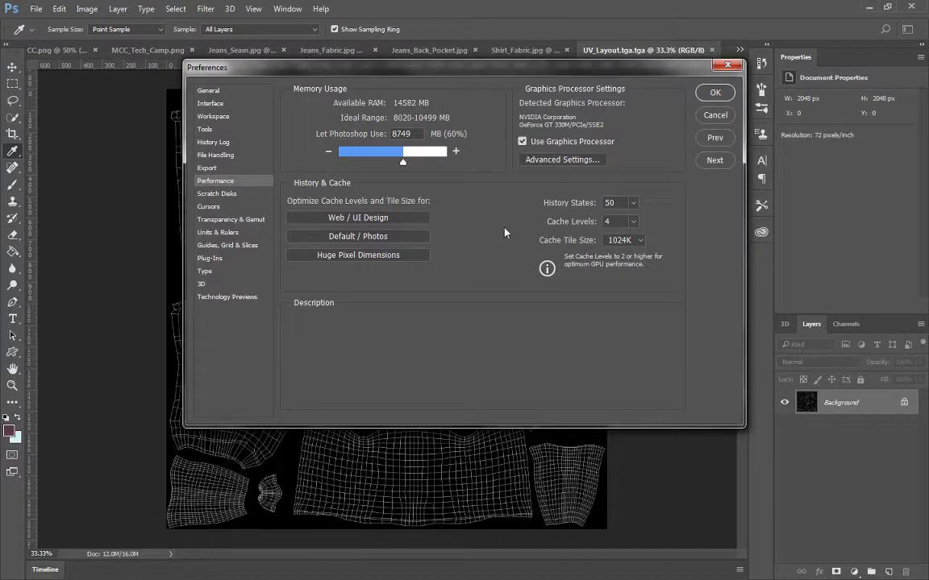
pyautogui.moveTo(540, 145)
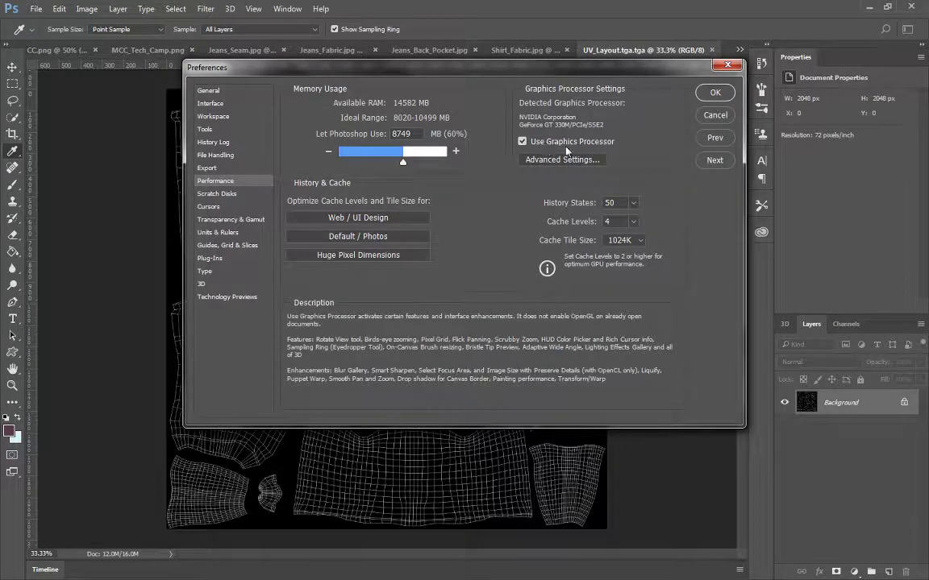
pyautogui.click(714, 92)
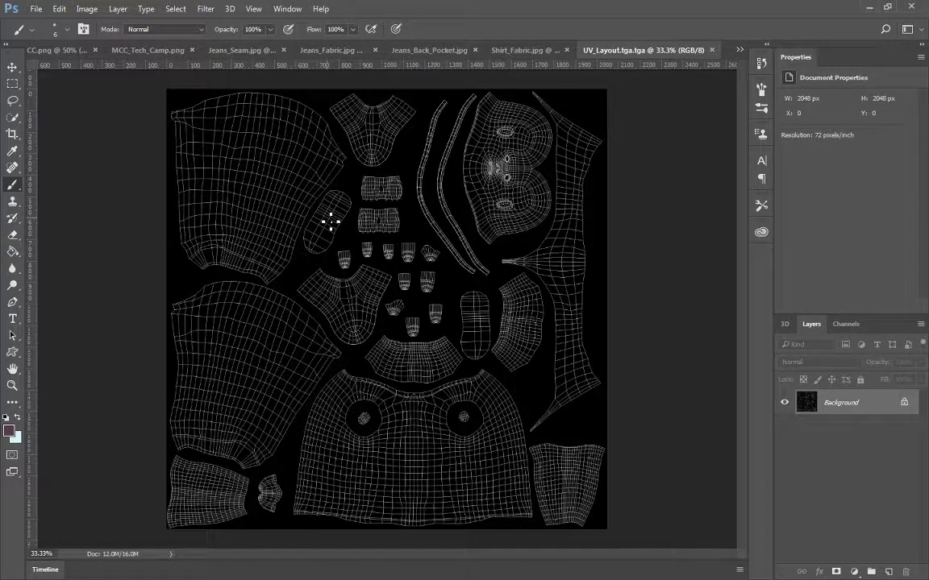
# Step: Open Character_Base_Mesh.obj from the Maya folder as a new 3D document, accepting the proposed scene and document settings
pyautogui.click(35, 8)
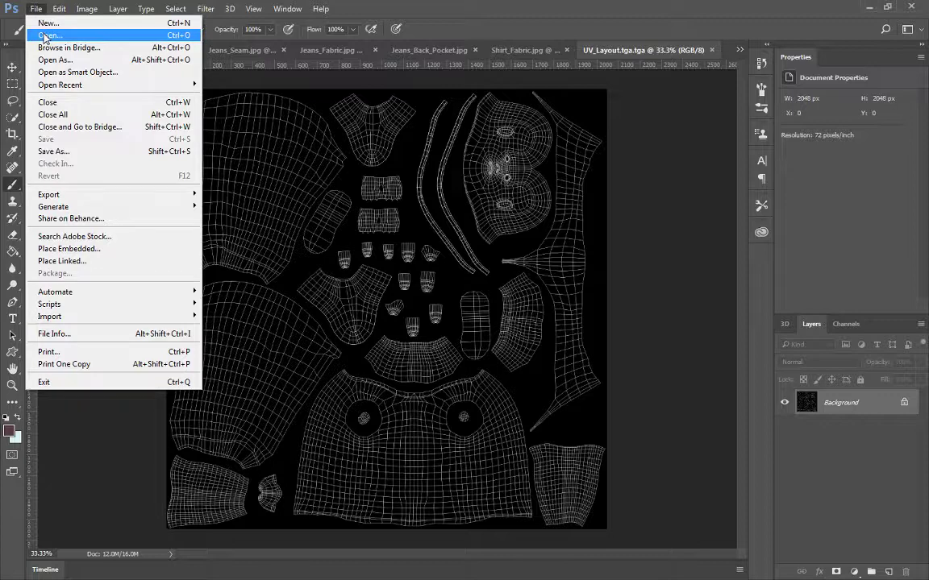
pyautogui.click(46, 36)
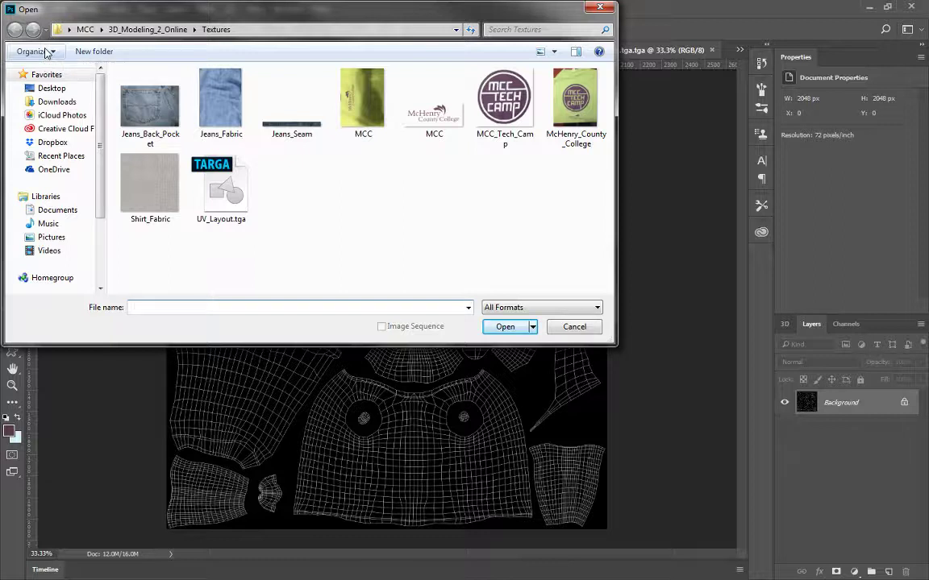
pyautogui.click(147, 29)
pyautogui.doubleClick(142, 88)
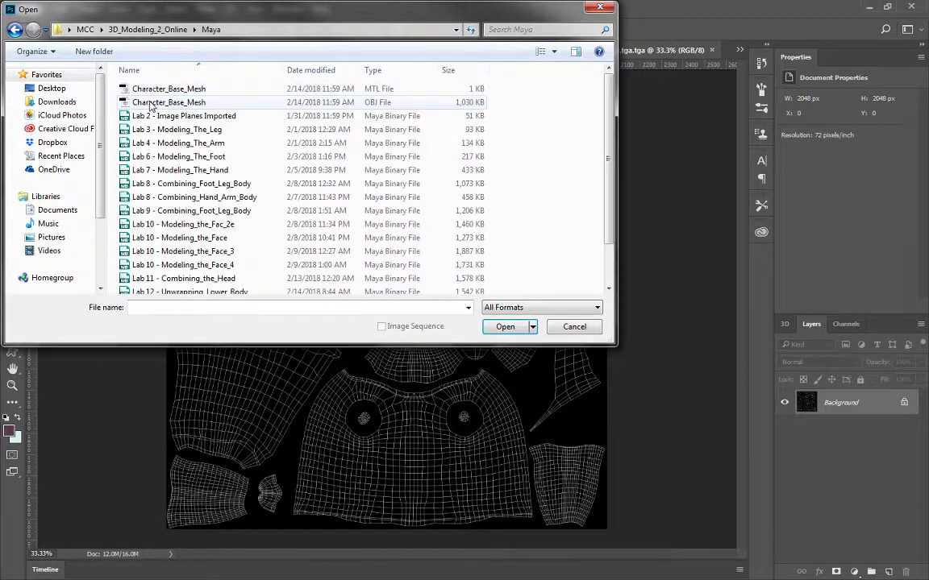
pyautogui.click(161, 103)
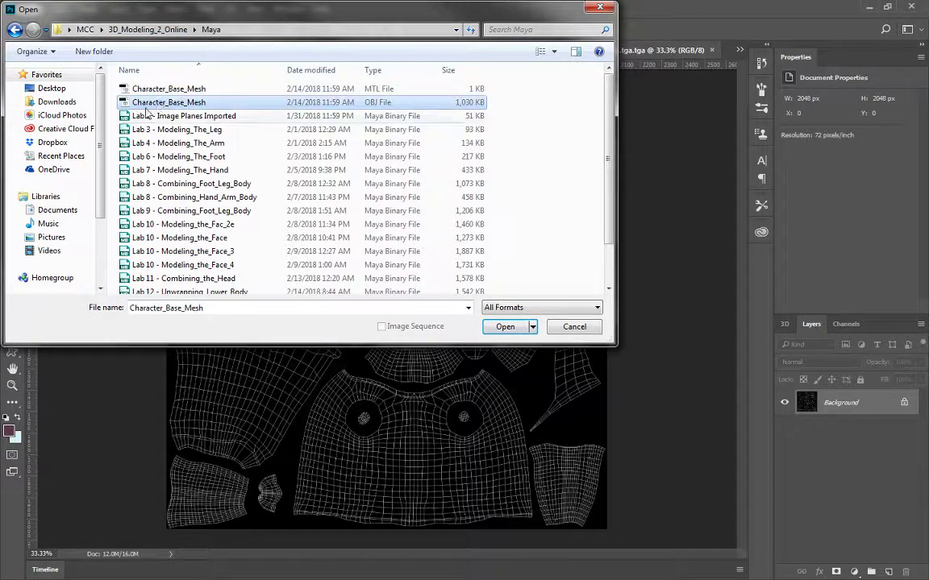
pyautogui.click(506, 327)
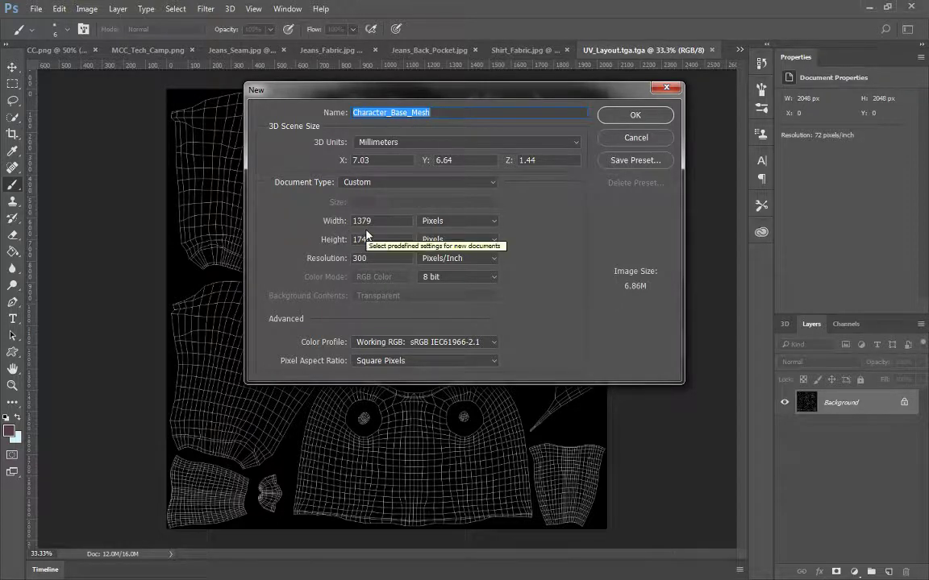
pyautogui.click(636, 115)
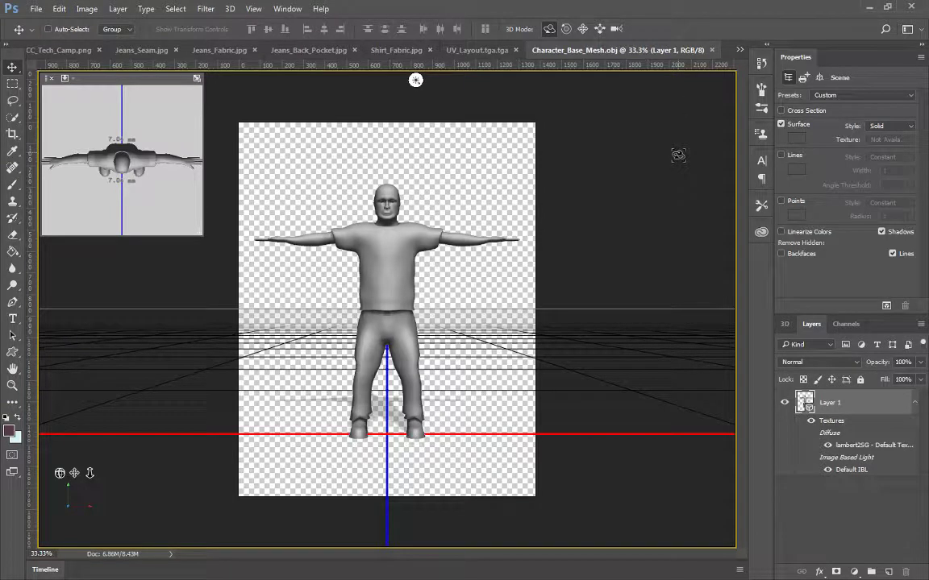
# Step: Check which workspace is active and view the 3D character from a slight angle
pyautogui.click(921, 33)
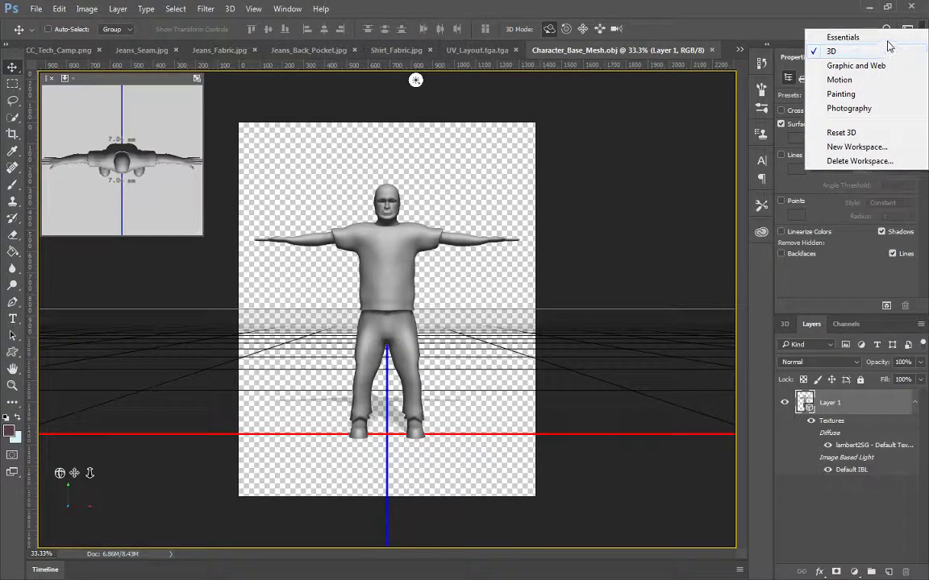
pyautogui.click(754, 14)
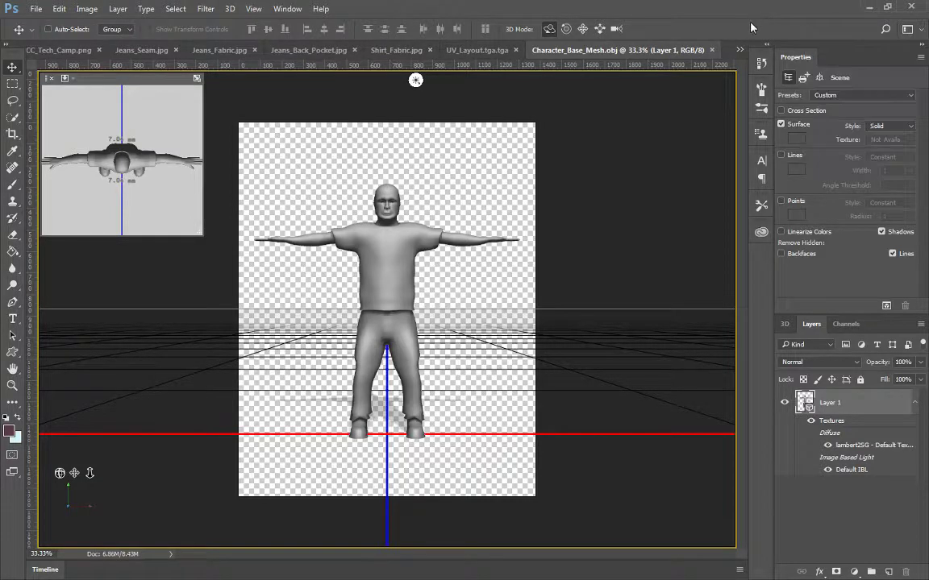
pyautogui.moveTo(455, 177); pyautogui.dragTo(504, 265)
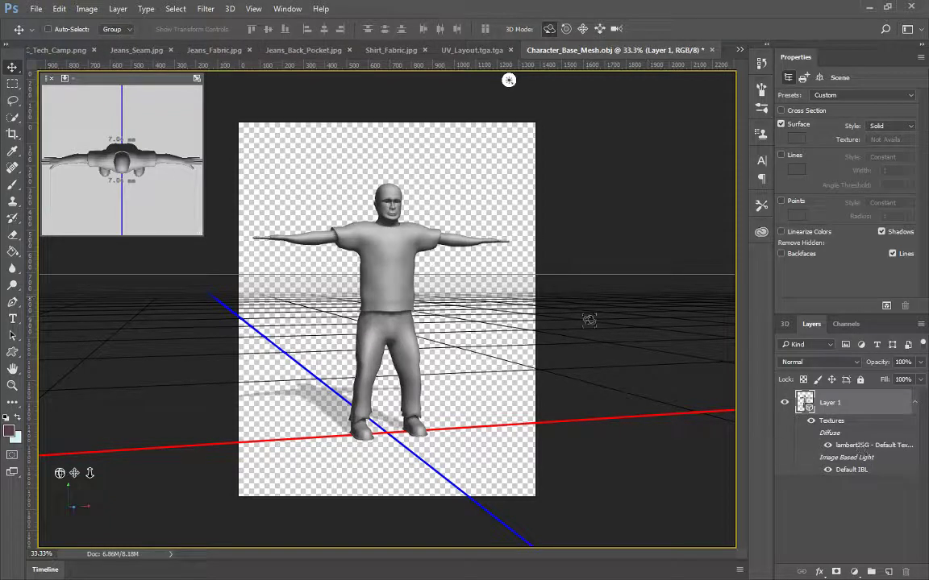
# Step: Start painting on the character with the Brush tool to create the missing diffuse texture, and open the initialShadingGroup diffuse texture
pyautogui.press('b')
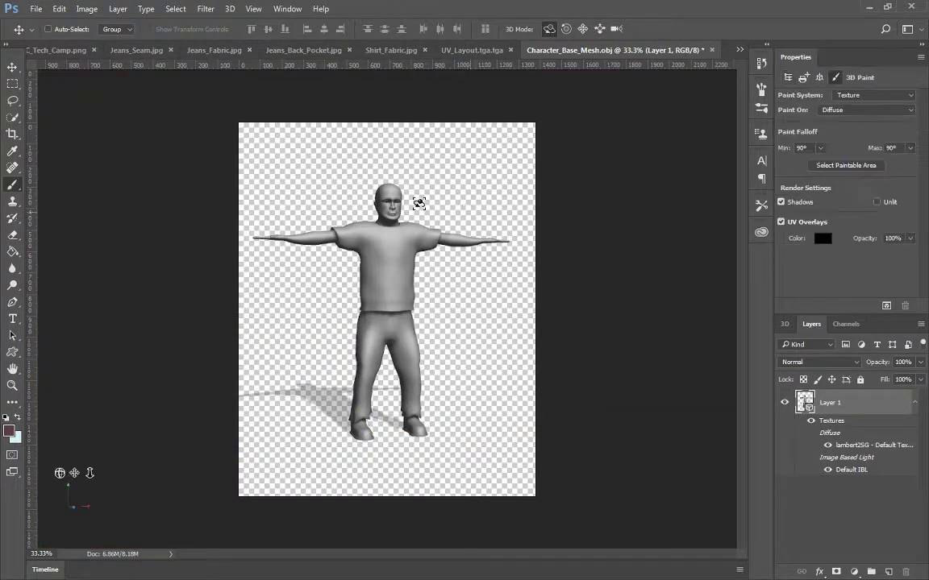
pyautogui.click(388, 251)
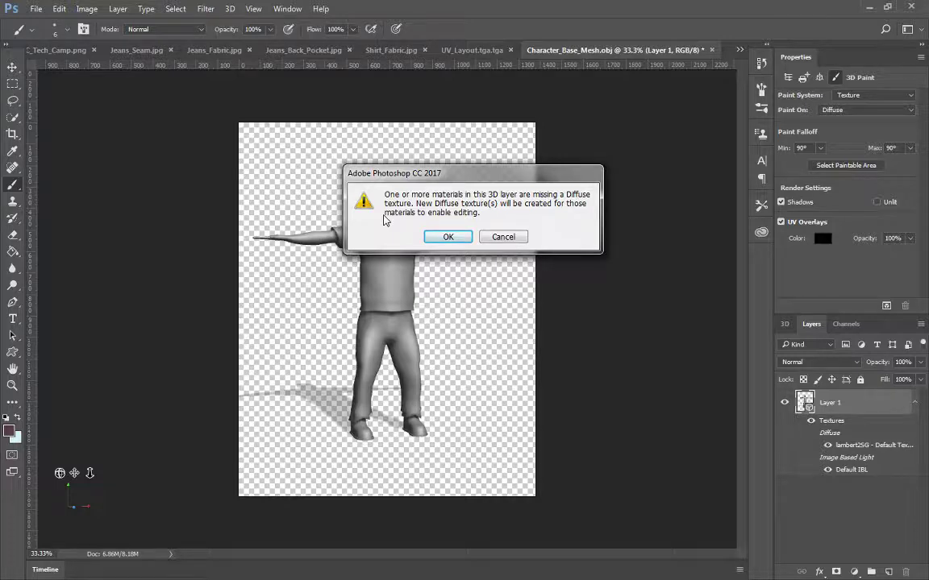
pyautogui.press('Return')
pyautogui.click(807, 196)
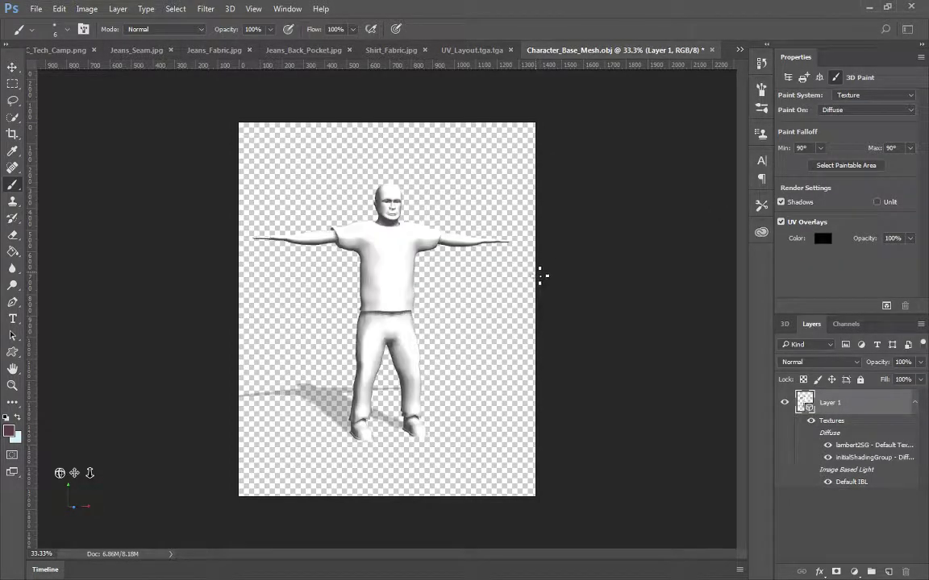
pyautogui.doubleClick(848, 458)
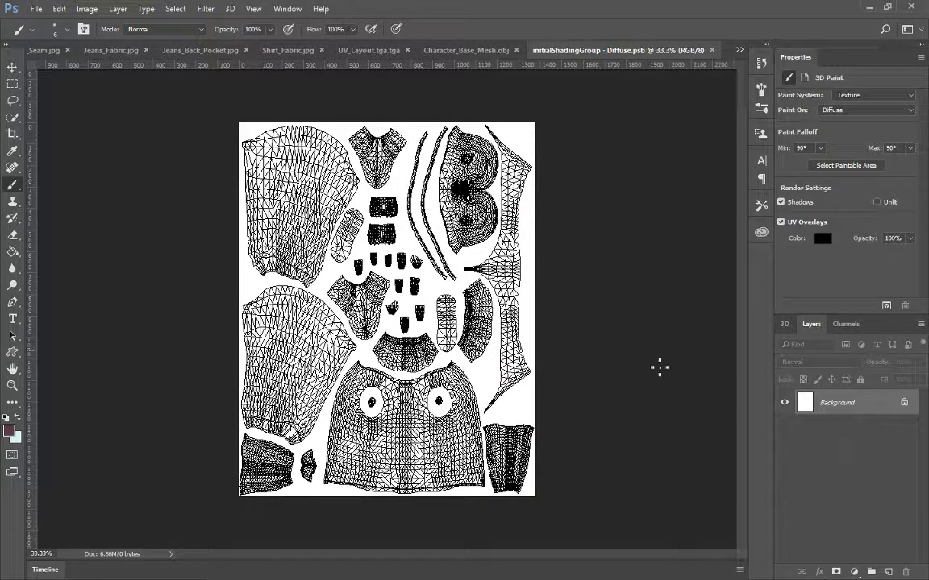
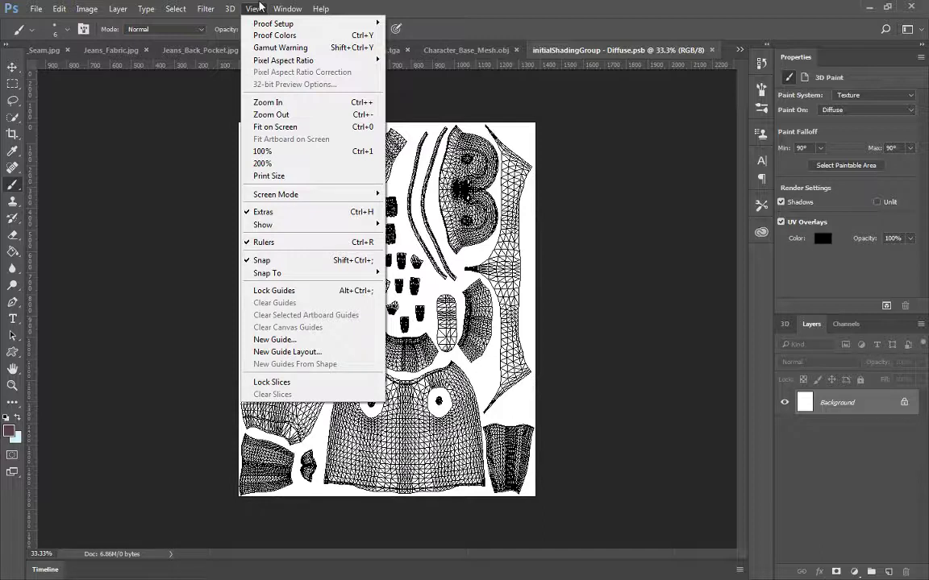
# Step: Reset the pixel aspect ratio presets to their defaults and try D1/DV NTSC Widescreen (1.21) on the diffuse texture
pyautogui.moveTo(277, 62)
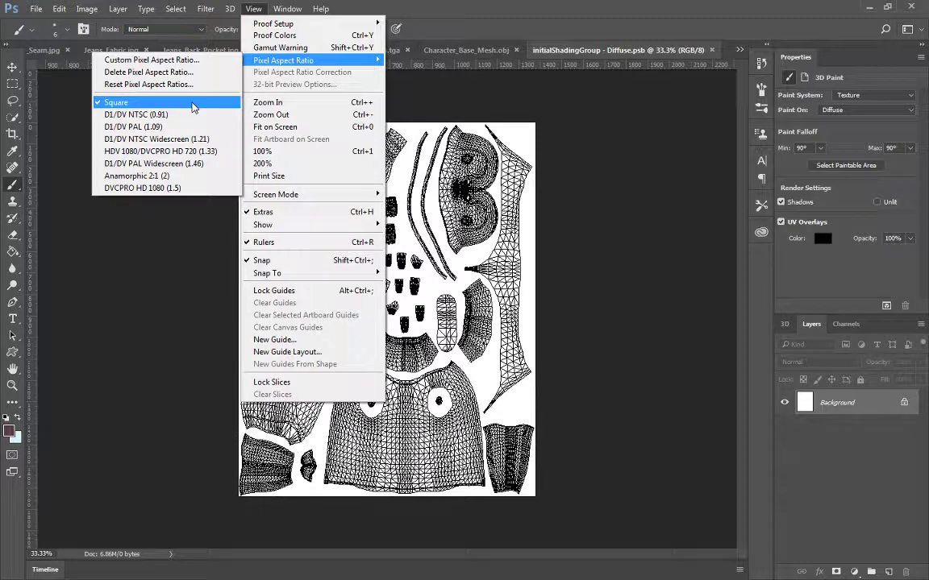
pyautogui.click(171, 84)
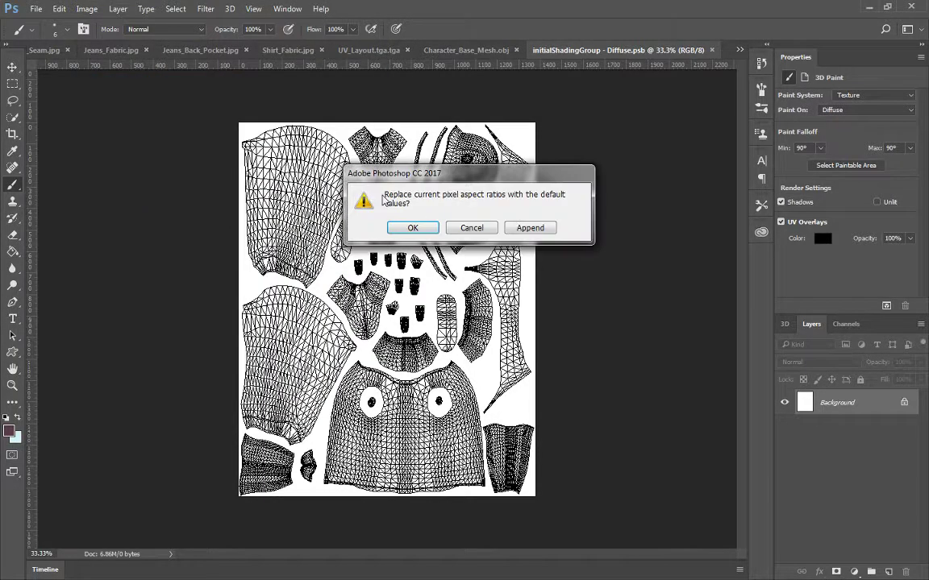
pyautogui.click(415, 229)
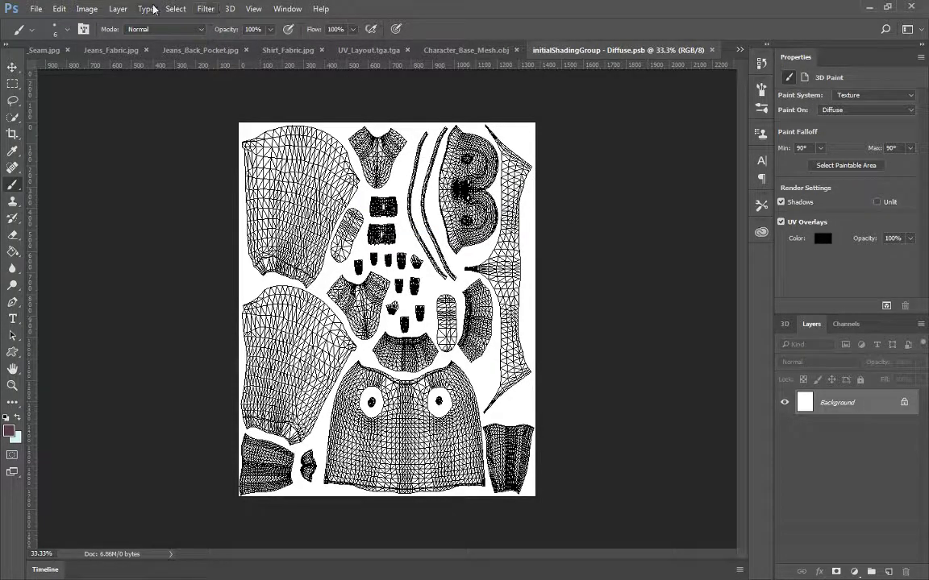
pyautogui.click(252, 9)
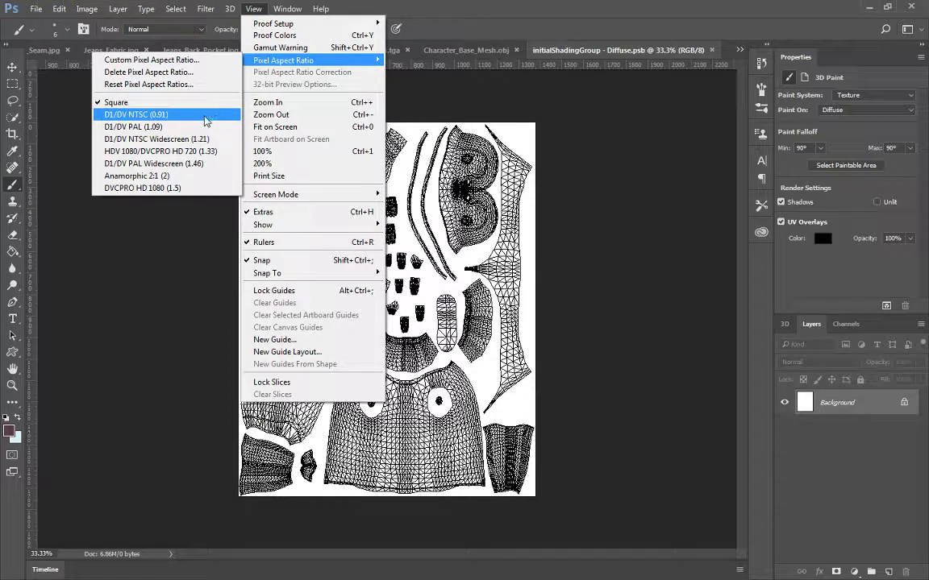
pyautogui.click(190, 138)
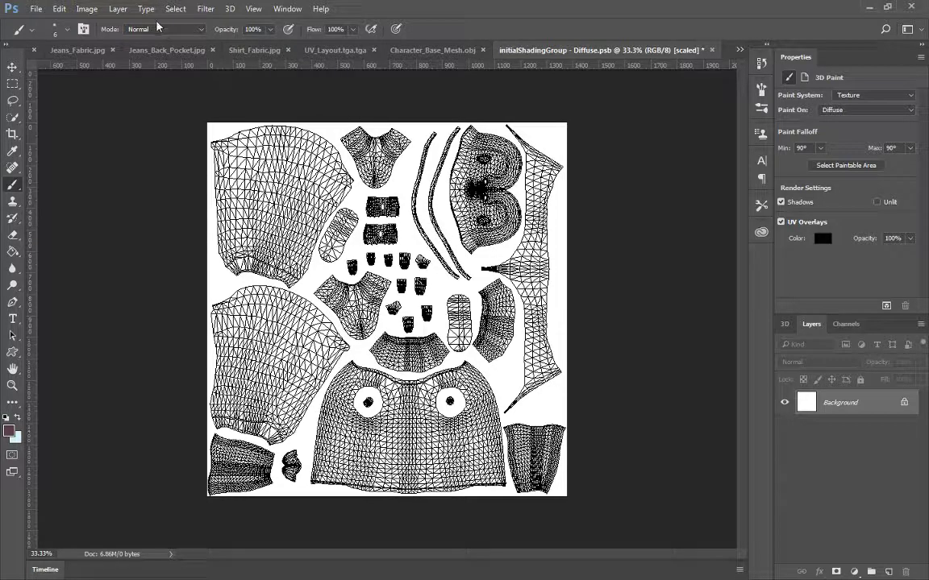
# Step: Resize the diffuse texture to 2048 × 2048 pixels with width and height unlinked
pyautogui.click(87, 9)
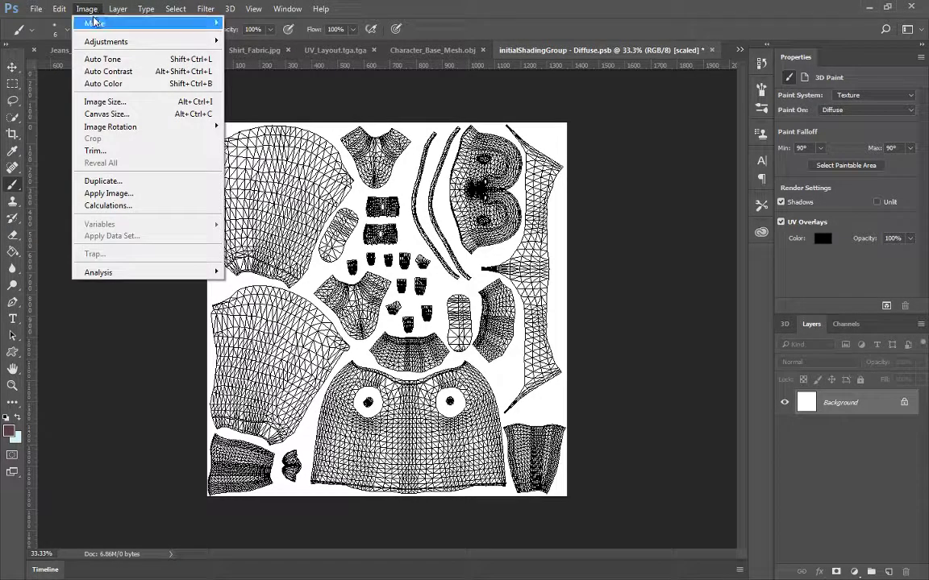
pyautogui.click(112, 103)
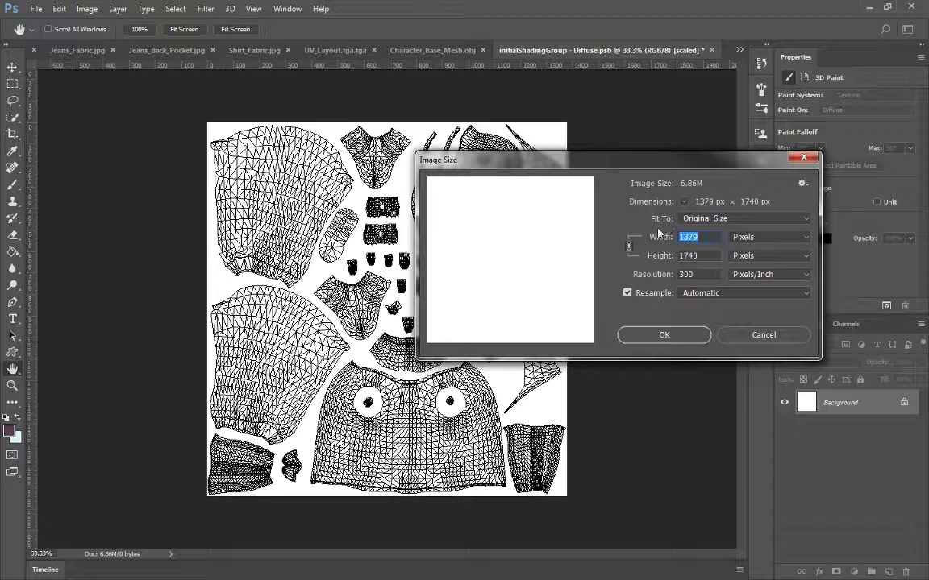
pyautogui.click(703, 237)
pyautogui.moveTo(707, 237); pyautogui.dragTo(651, 225)
pyautogui.write('2048')
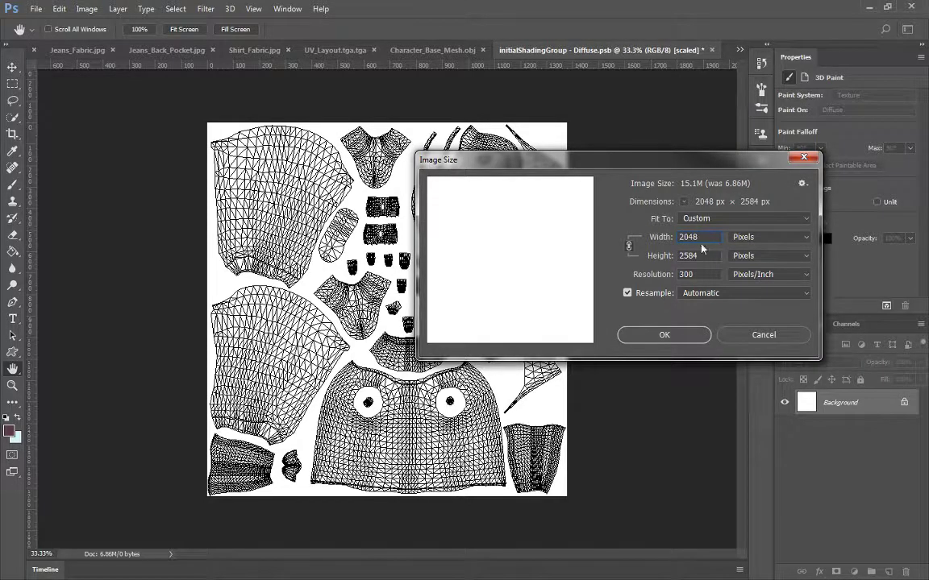
pyautogui.click(629, 246)
pyautogui.doubleClick(698, 255)
pyautogui.write('2048')
pyautogui.click(677, 338)
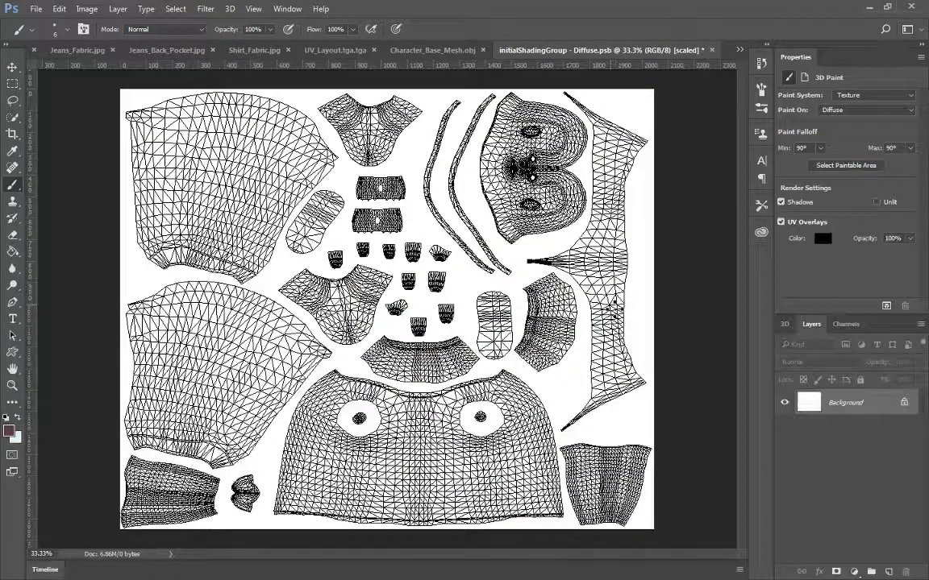
# Step: Set the diffuse texture's pixel aspect ratio to Square
pyautogui.click(247, 10)
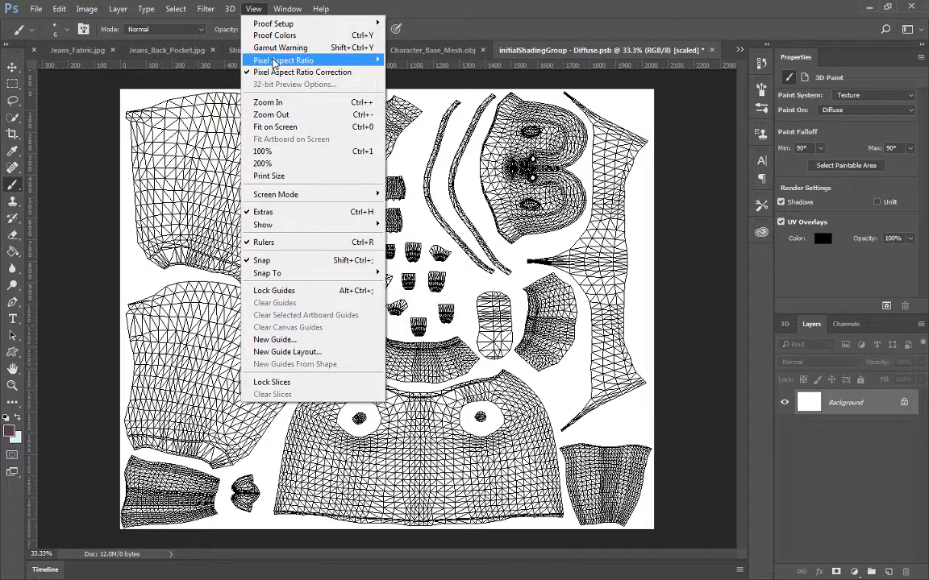
pyautogui.moveTo(270, 60)
pyautogui.click(216, 106)
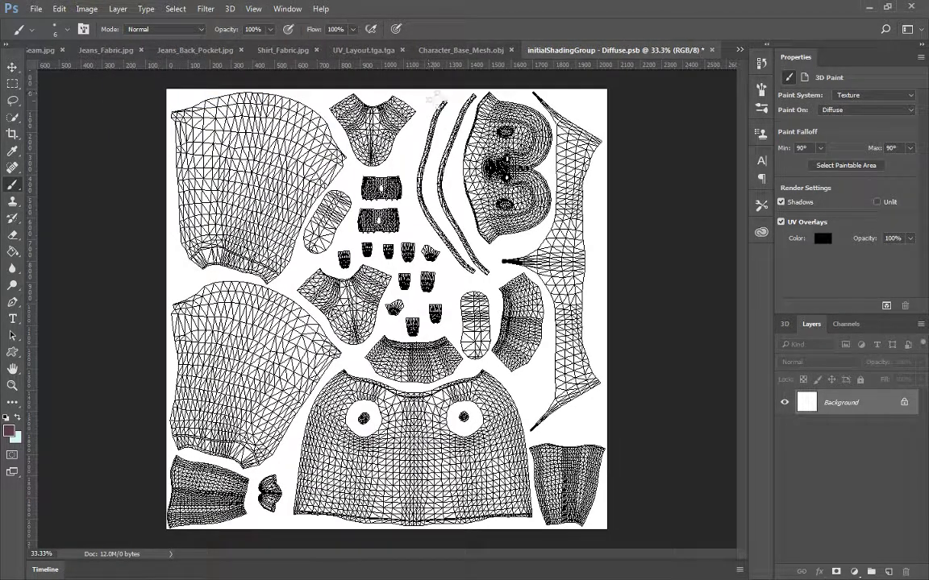
# Step: Copy the entire UV_Layout.tga image and paste it as a new layer into the initialShadingGroup diffuse texture
pyautogui.click(456, 52)
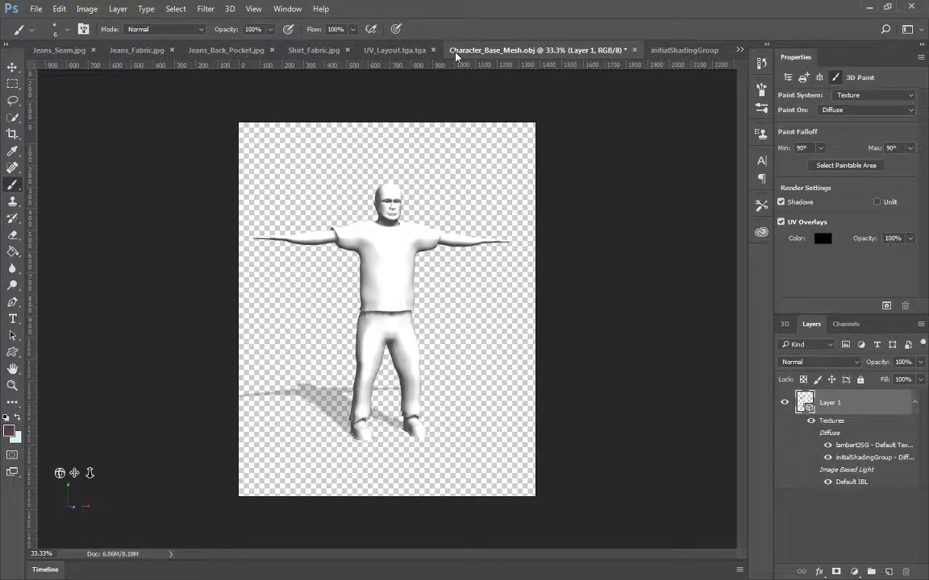
pyautogui.click(383, 50)
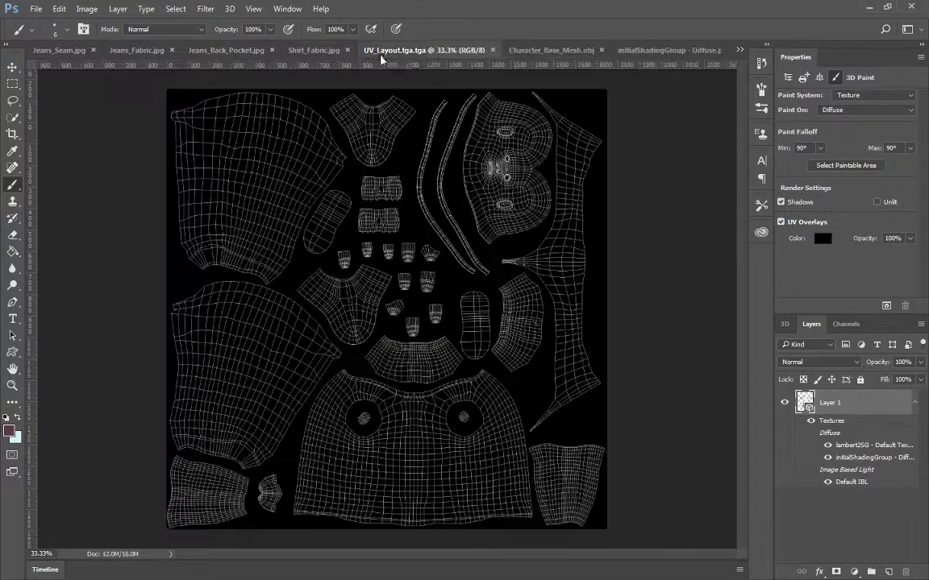
pyautogui.hotkey('ctrl', 'a')
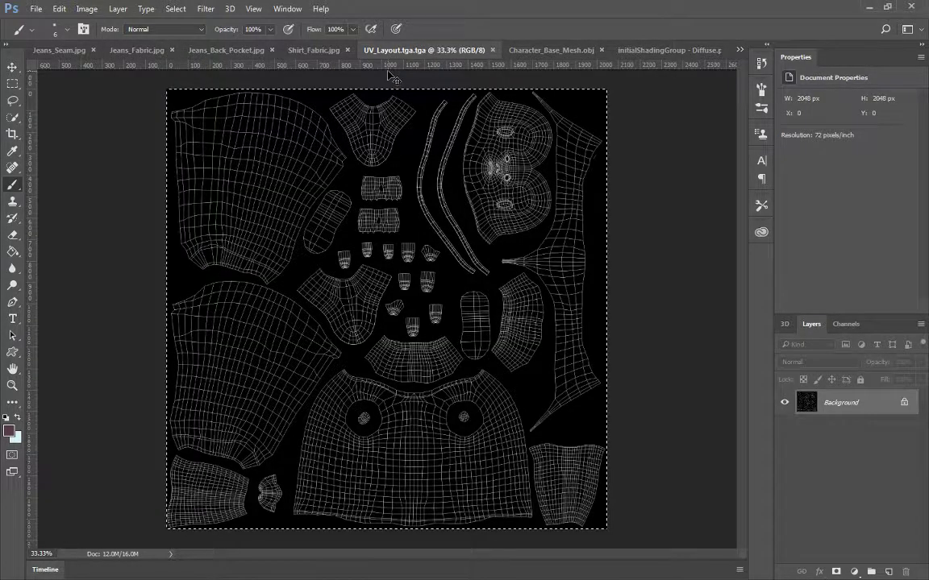
pyautogui.click(654, 50)
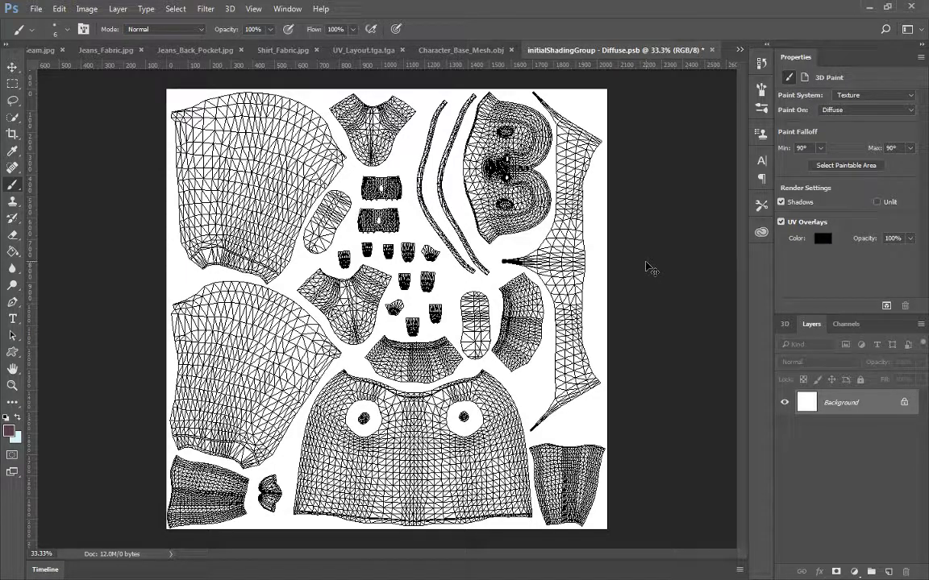
pyautogui.hotkey('ctrl', 'v')
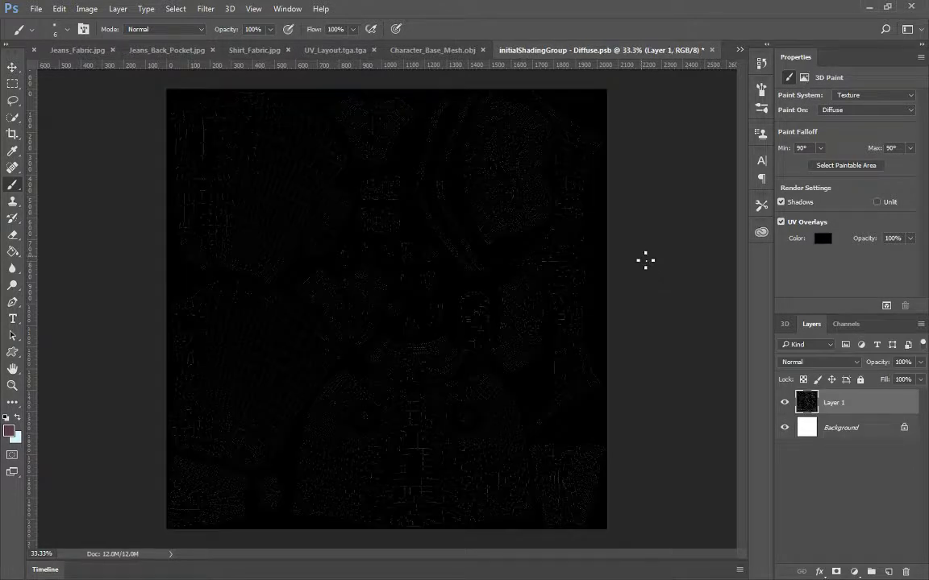
# Step: Save the diffuse texture with maximum compatibility and inspect the updated character in Character_Base_Mesh.obj from several angles
pyautogui.click(449, 52)
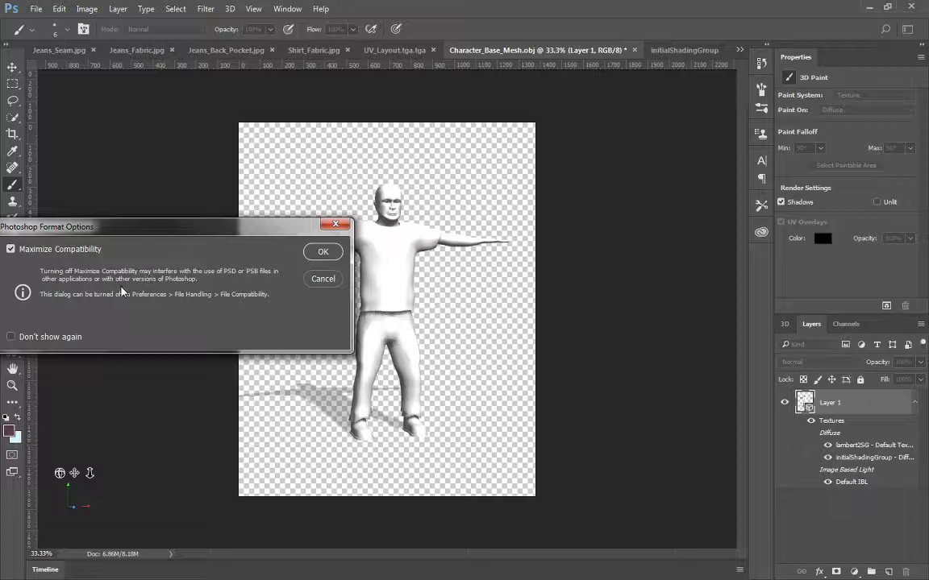
pyautogui.click(322, 251)
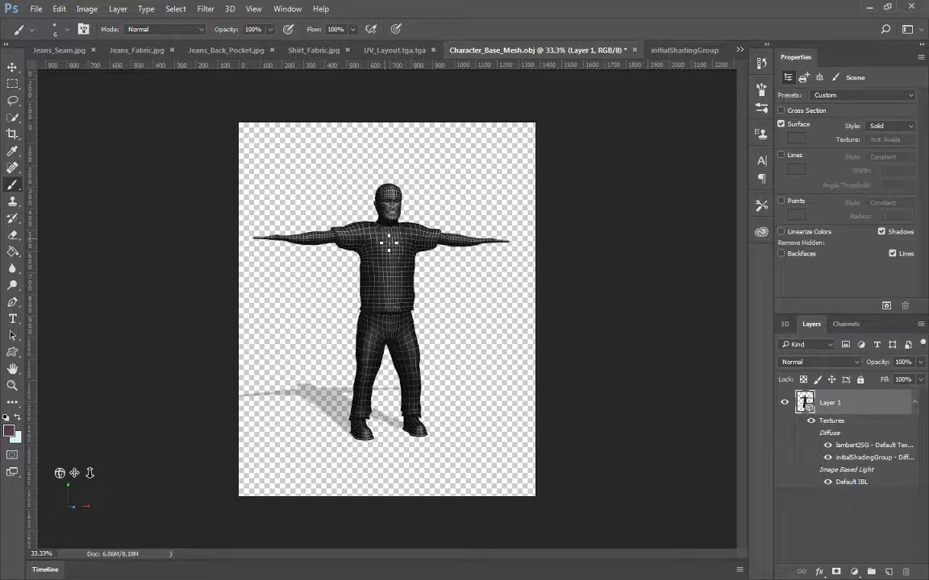
pyautogui.click(12, 66)
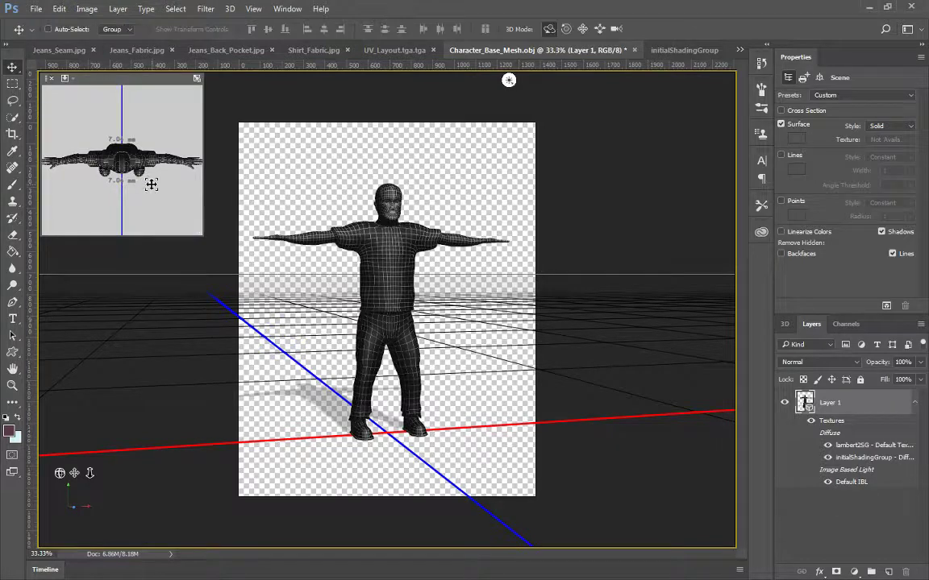
pyautogui.moveTo(439, 146); pyautogui.dragTo(435, 158)
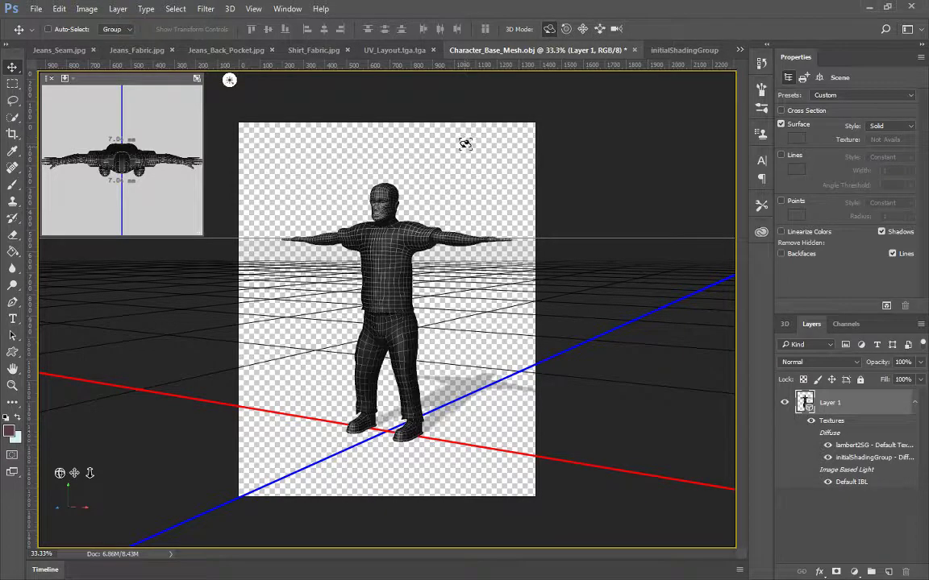
pyautogui.moveTo(466, 144); pyautogui.dragTo(424, 160)
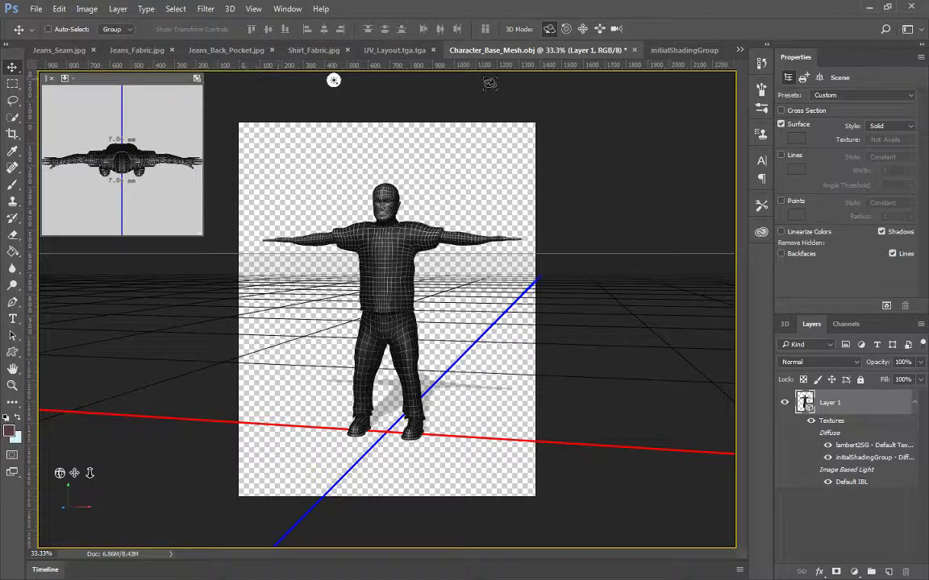
# Step: Set the pasted UV layout layer's opacity to 50% in the initialShadingGroup diffuse texture and compare it hidden and shown
pyautogui.click(667, 51)
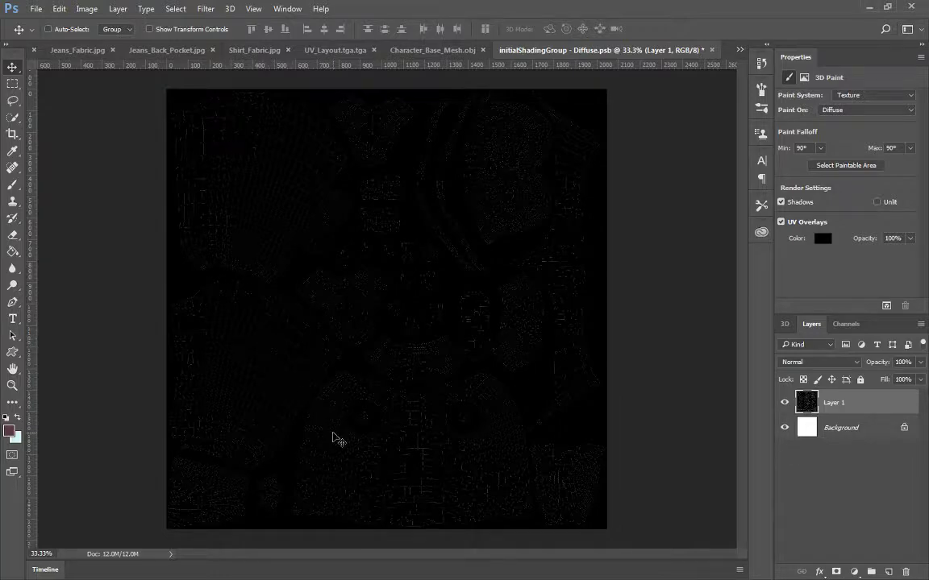
pyautogui.hotkey('ctrl', '+')
pyautogui.hotkey('ctrl', '+')
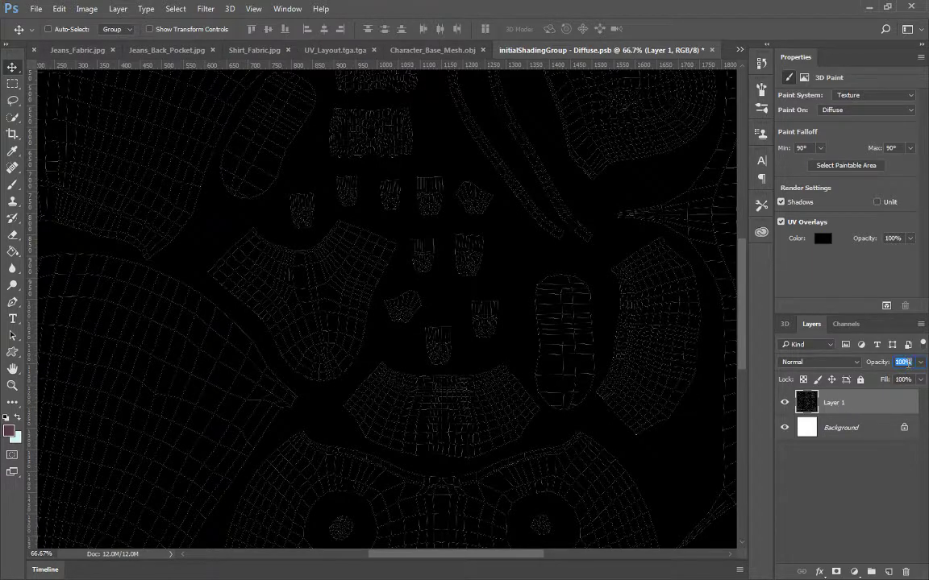
pyautogui.write('50')
pyautogui.press('Return')
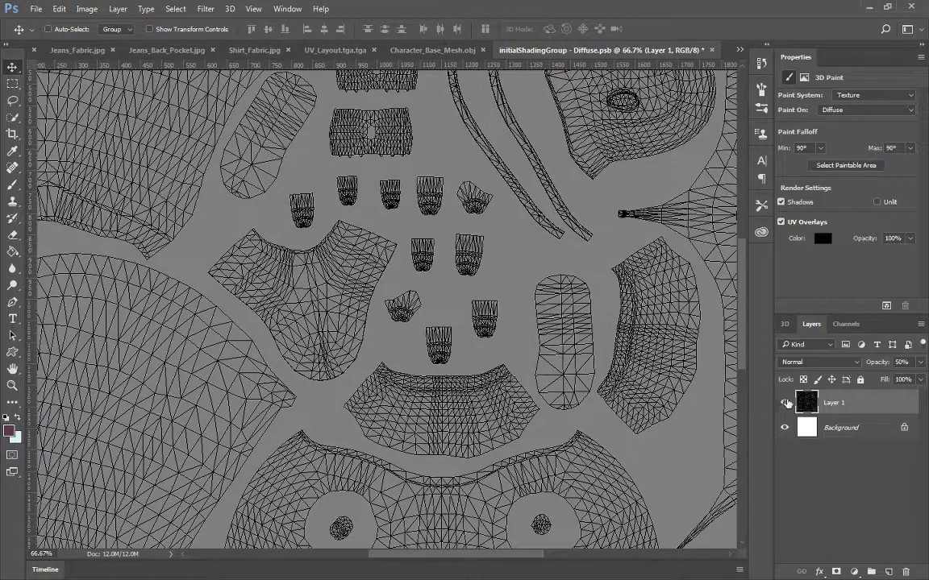
pyautogui.click(785, 403)
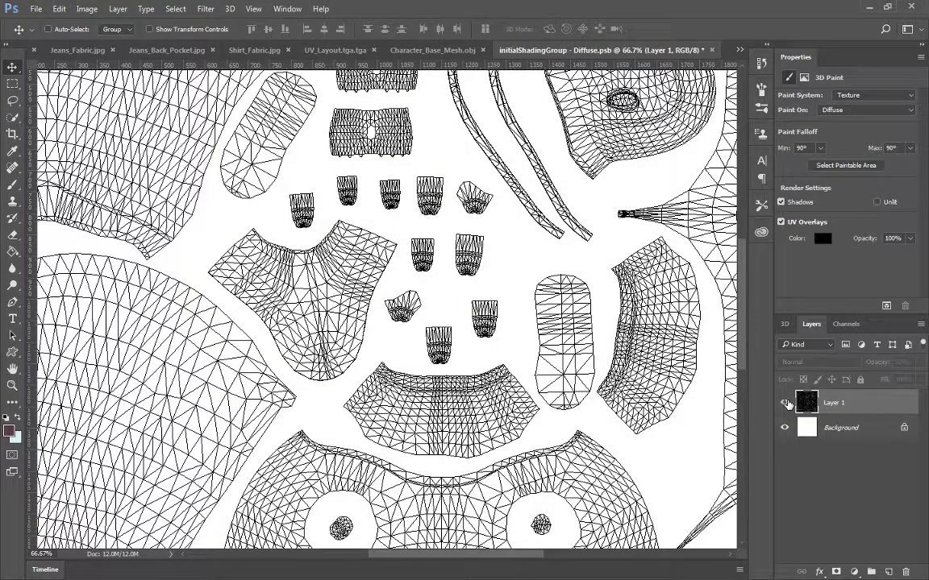
pyautogui.click(785, 402)
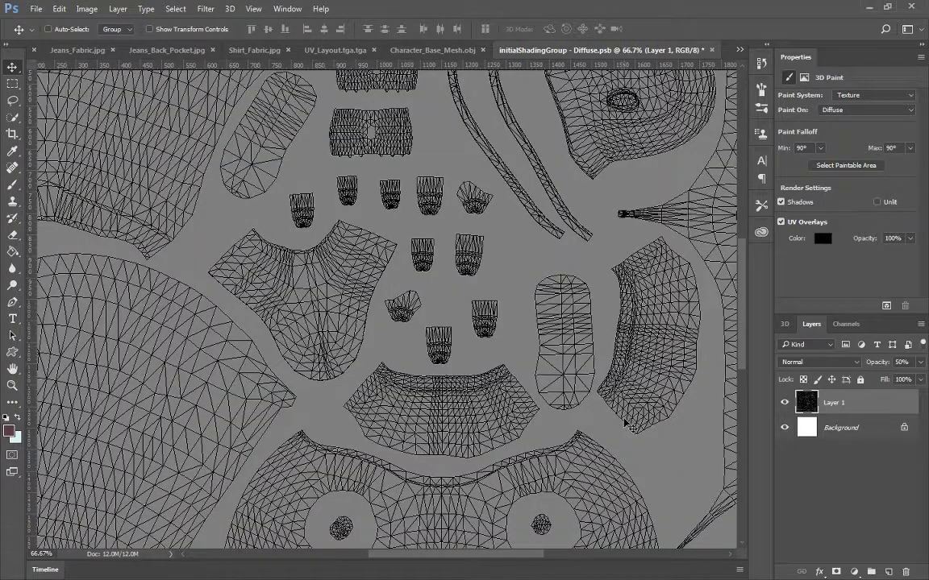
# Step: Add a new empty layer above the UV layout layer in the diffuse texture and activate the Brush tool
pyautogui.hotkey('ctrl', '0')
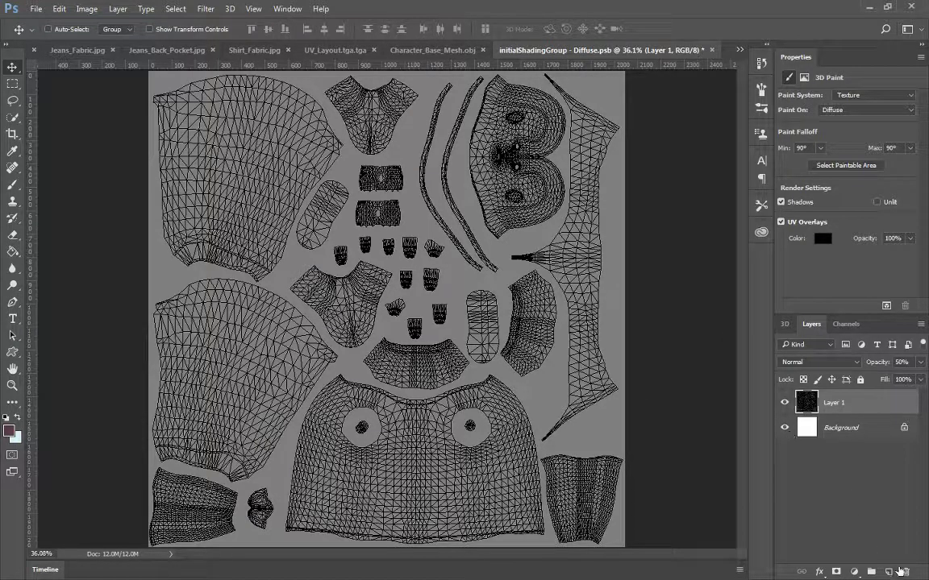
pyautogui.hotkey('ctrl', 'shift', 'alt', 'n')
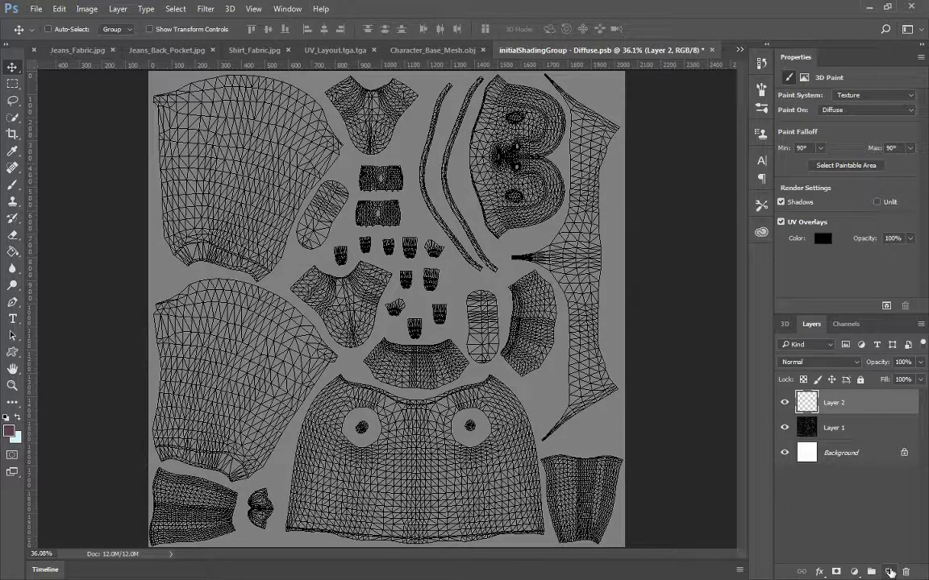
pyautogui.press('b')
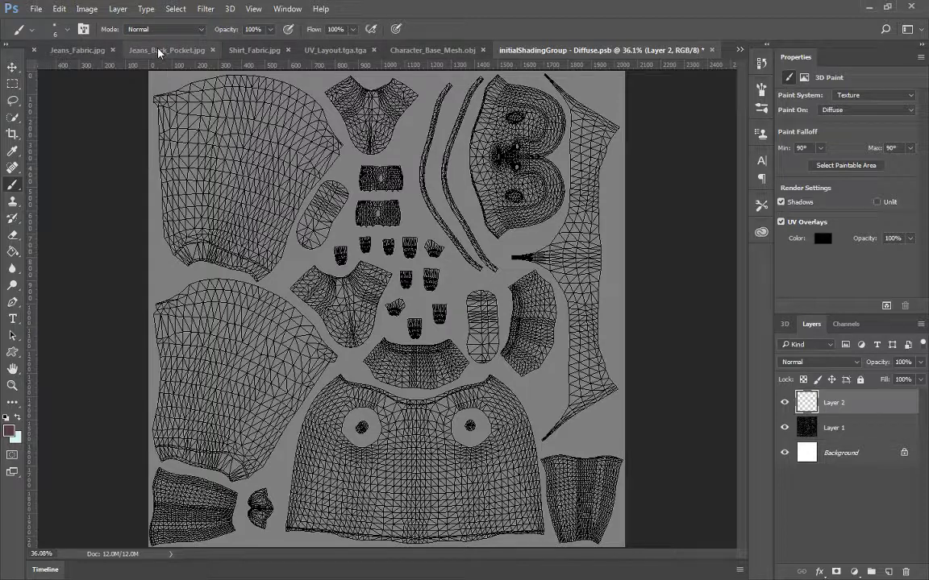
# Step: Duplicate the Background layer of Shirt_Fabric.jpg
pyautogui.click(246, 50)
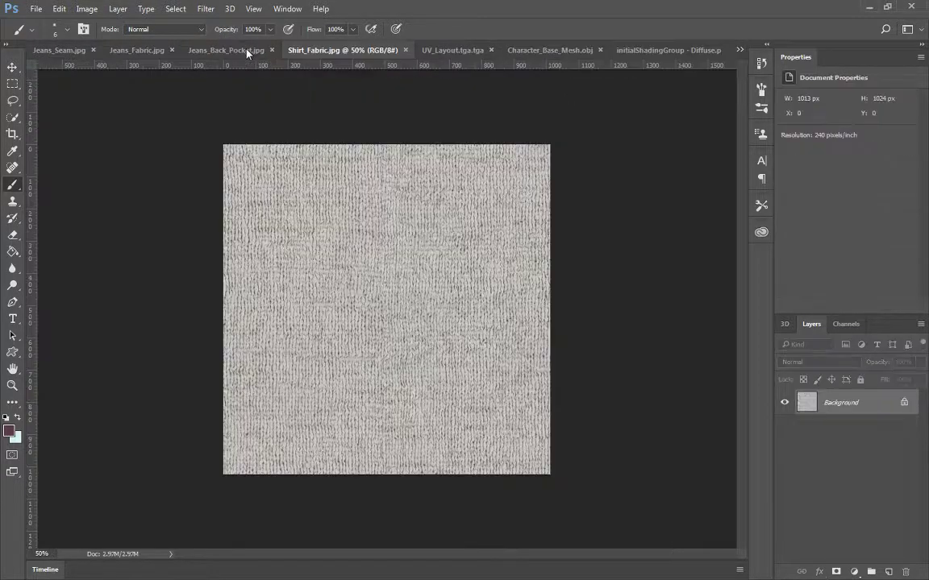
pyautogui.hotkey('ctrl', 'a')
pyautogui.hotkey('ctrl', 'd')
pyautogui.moveTo(853, 407); pyautogui.dragTo(888, 571)
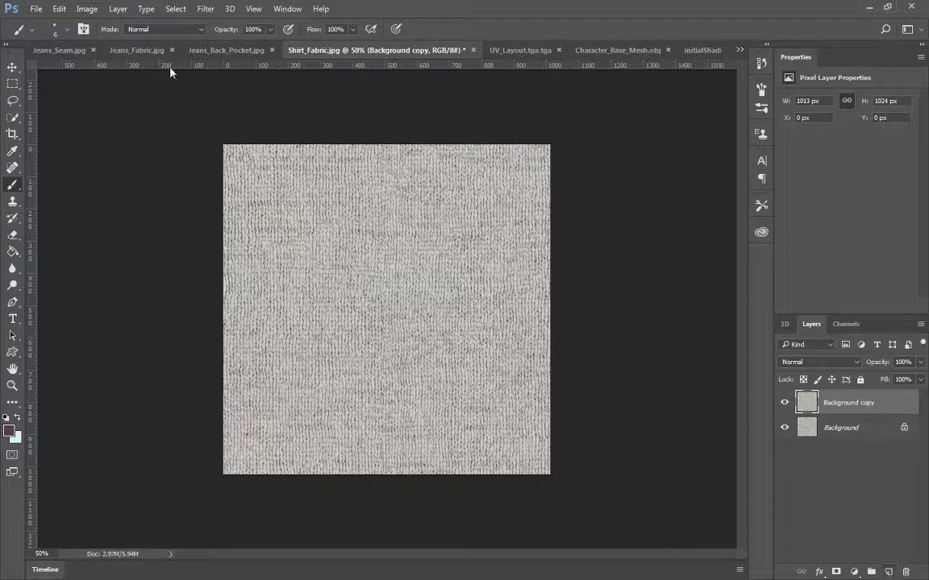
# Step: Colorize the duplicated shirt fabric layer green using Hue/Saturation with Hue 110, Saturation 24 and Lightness -40
pyautogui.click(91, 12)
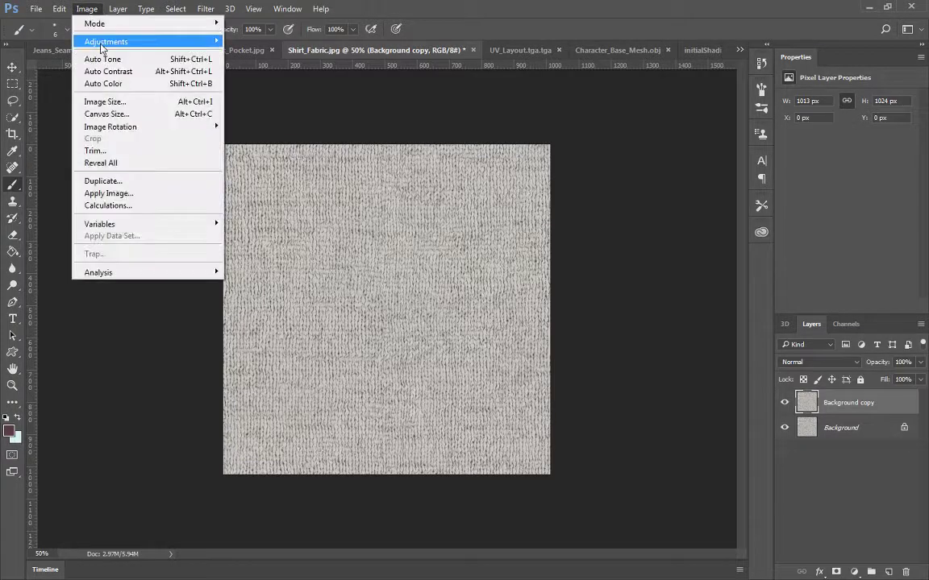
pyautogui.moveTo(108, 46)
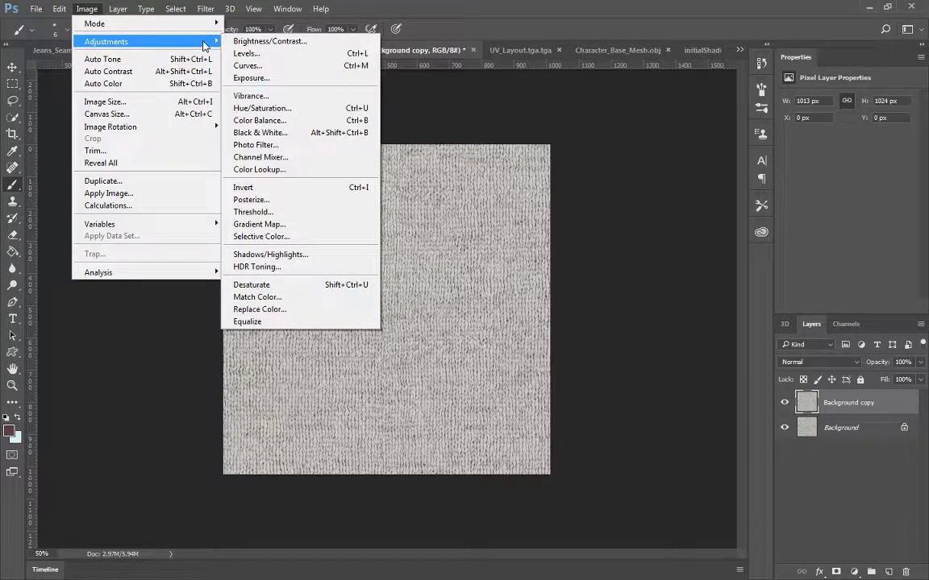
pyautogui.click(260, 108)
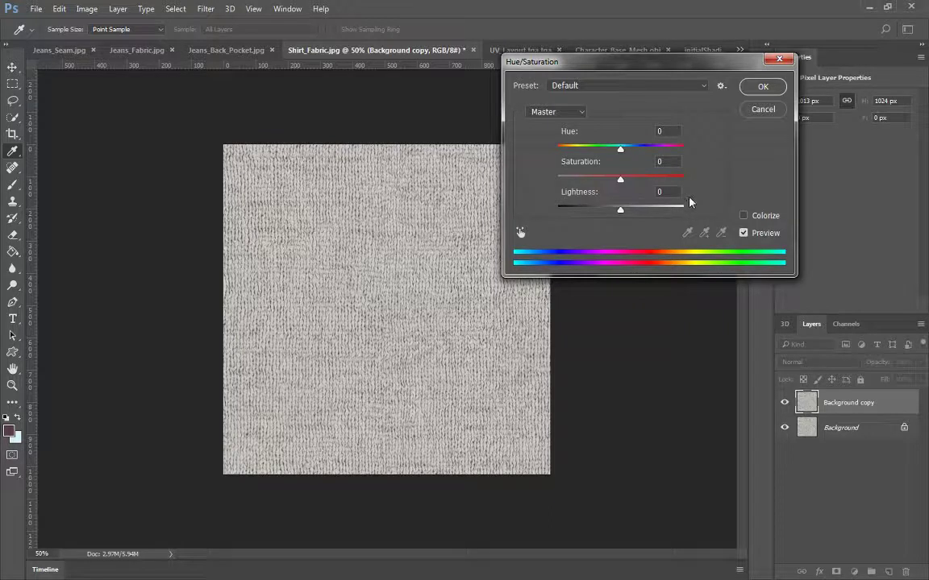
pyautogui.moveTo(622, 151); pyautogui.dragTo(683, 178)
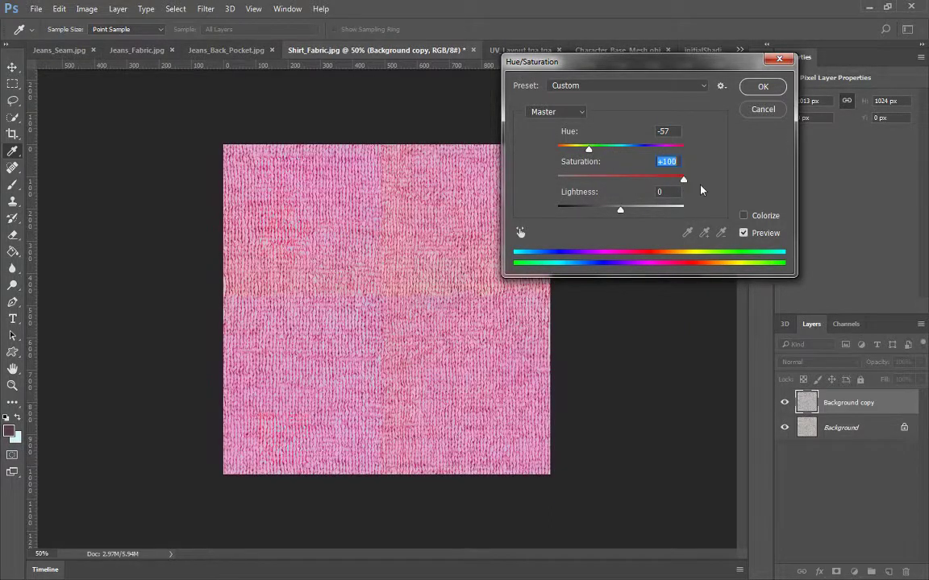
pyautogui.moveTo(589, 155); pyautogui.dragTo(589, 181)
pyautogui.click(744, 216)
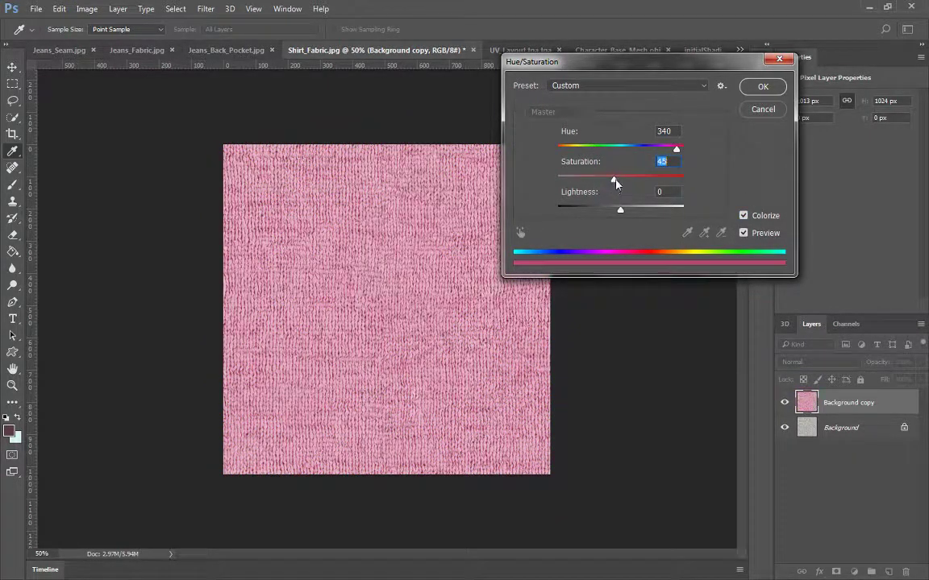
pyautogui.moveTo(676, 149); pyautogui.dragTo(596, 215)
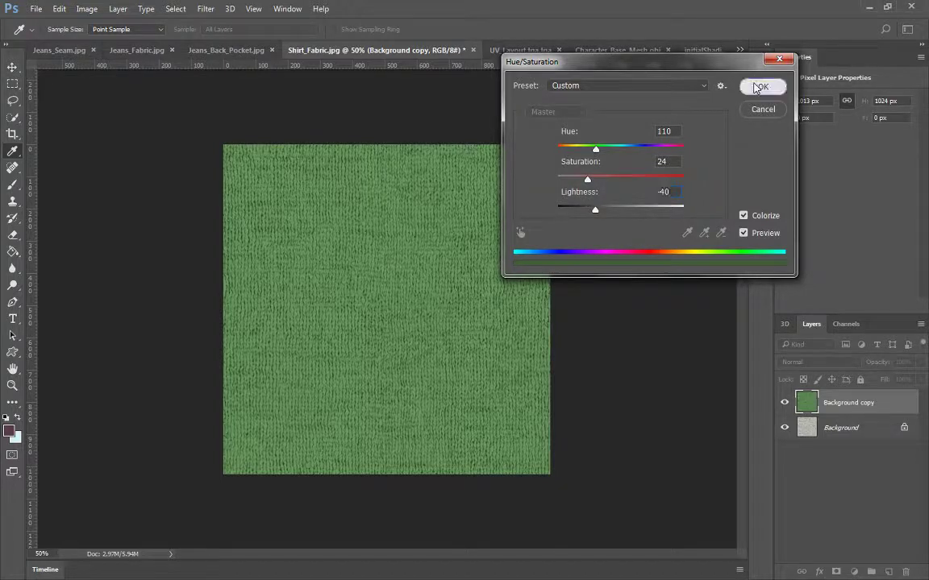
pyautogui.click(760, 86)
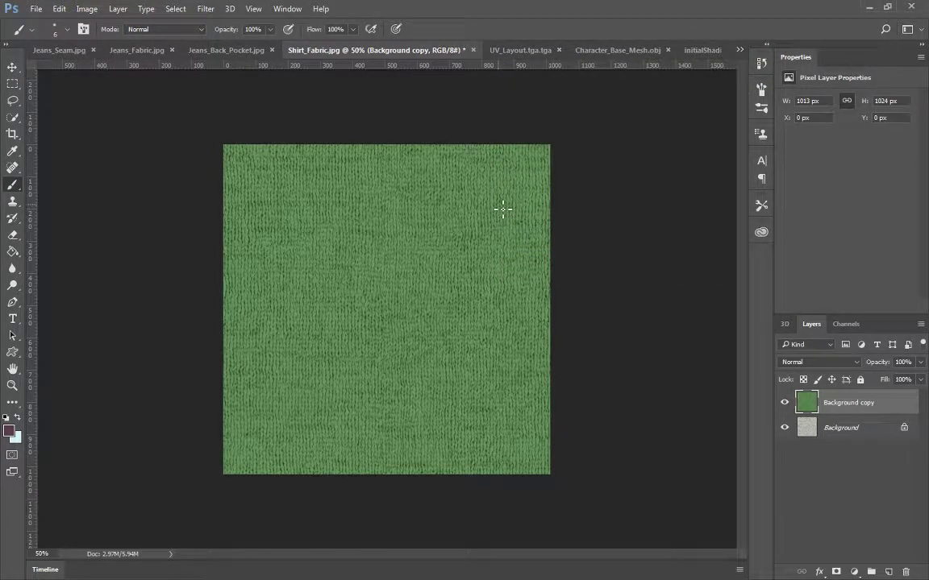
# Step: Copy the entire green shirt fabric image and return to the Character_Base_Mesh.obj document
pyautogui.hotkey('ctrl', 'a')
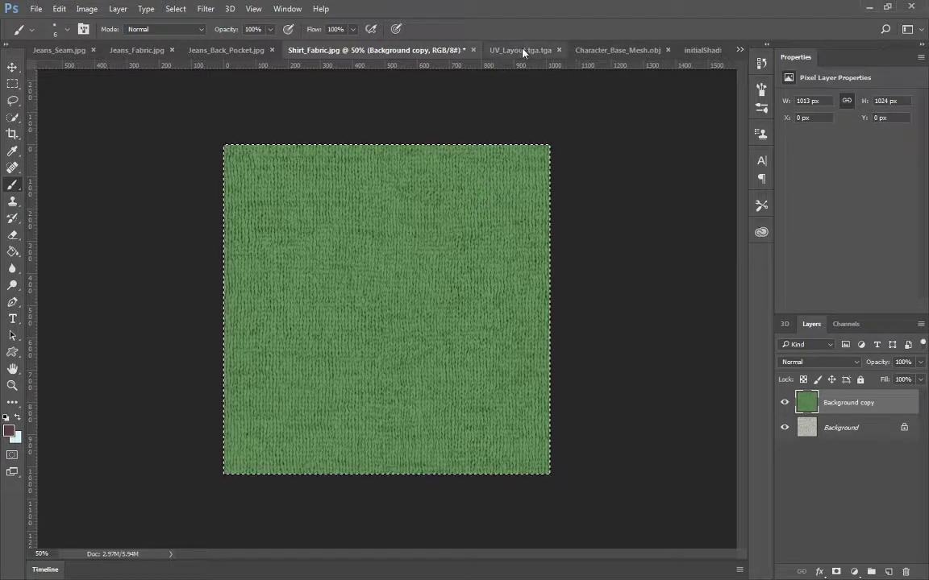
pyautogui.click(614, 50)
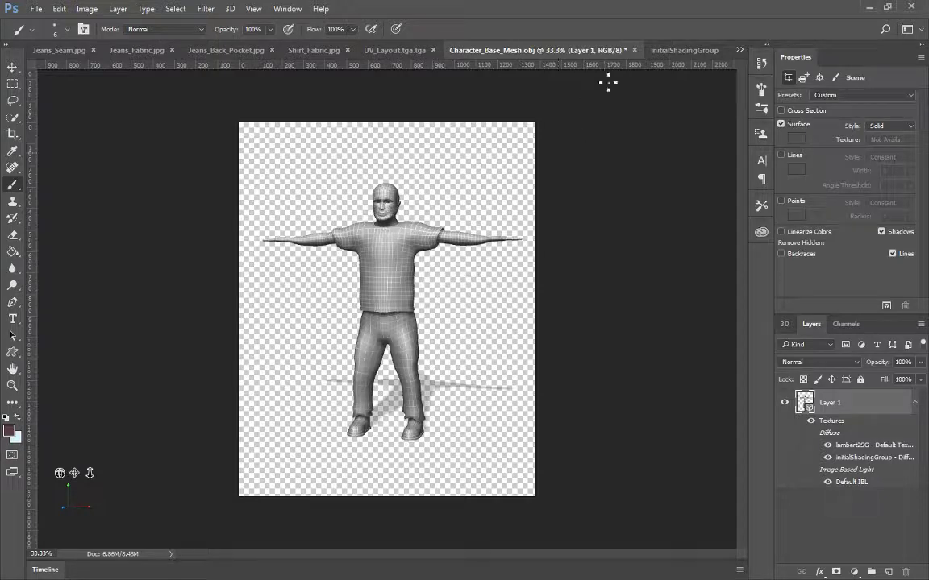
pyautogui.click(681, 50)
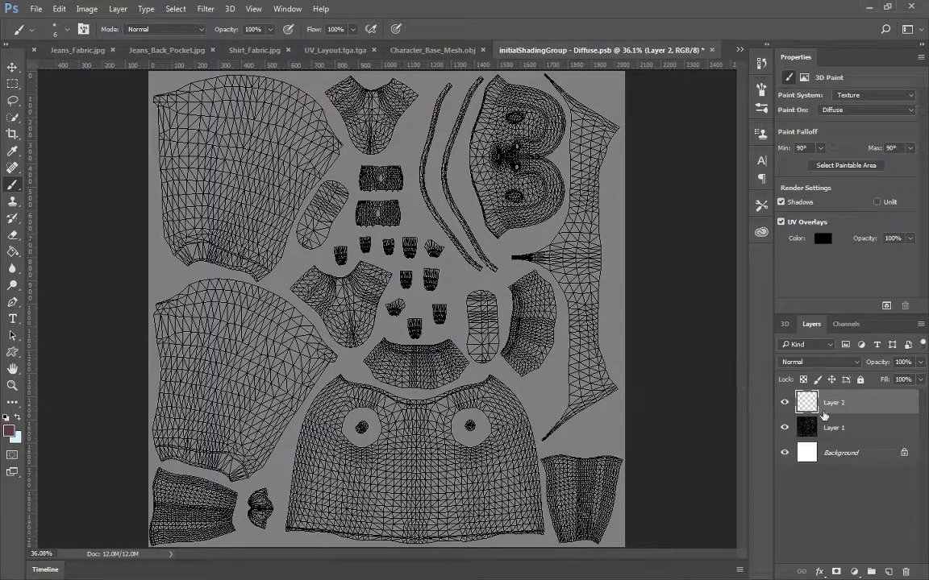
pyautogui.click(411, 49)
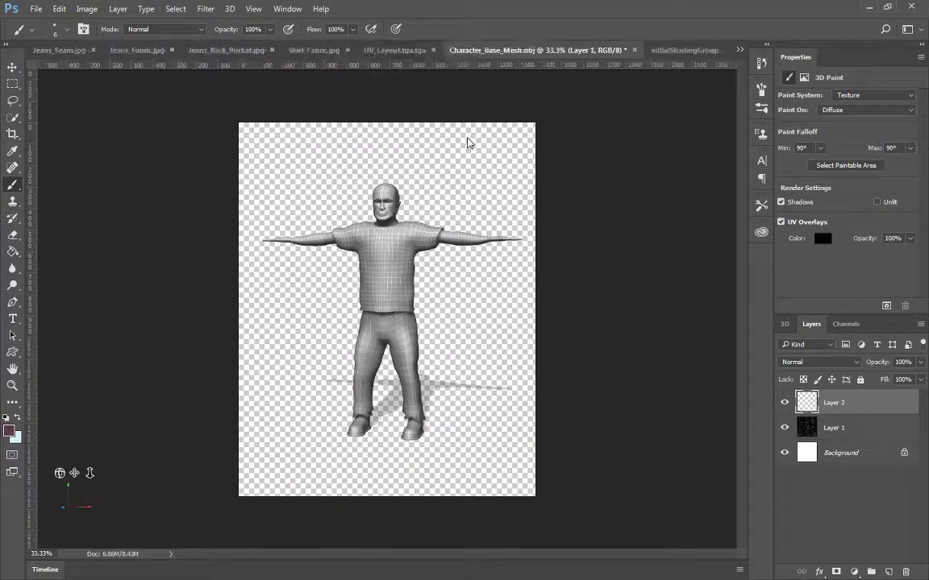
pyautogui.click(464, 147)
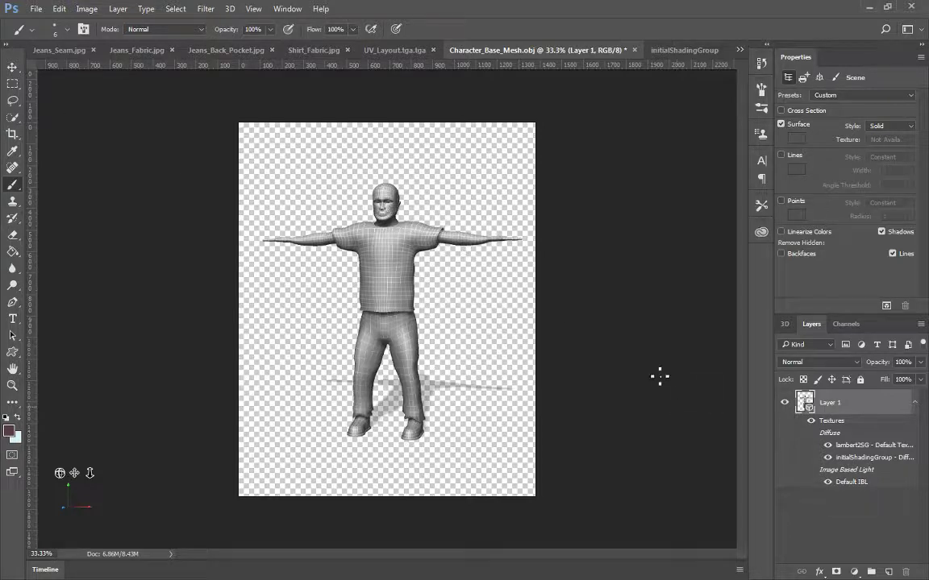
# Step: Turn the character to face the front, enlarge it in the 3D view and reposition it on the canvas
pyautogui.click(12, 66)
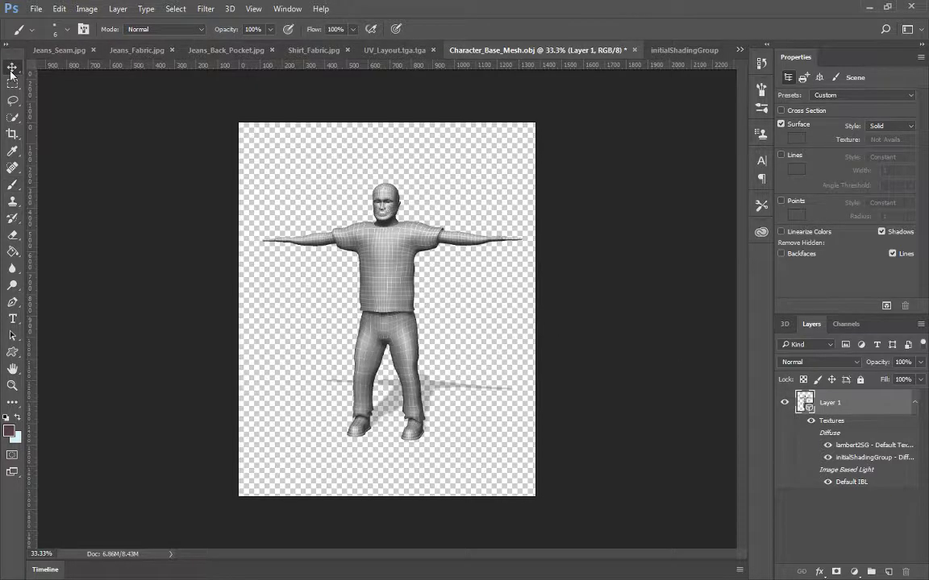
pyautogui.moveTo(492, 176); pyautogui.dragTo(503, 177)
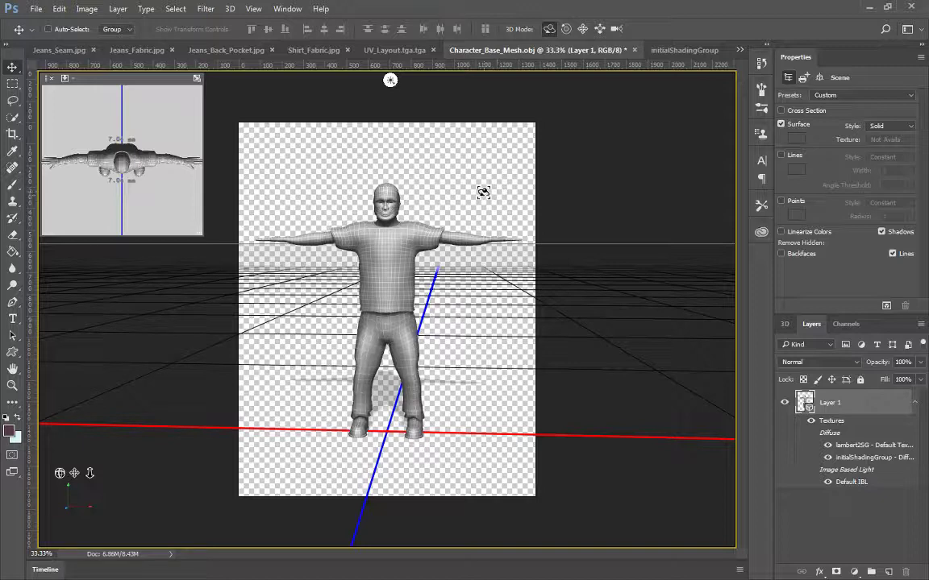
pyautogui.click(599, 29)
pyautogui.moveTo(451, 166); pyautogui.dragTo(456, 270)
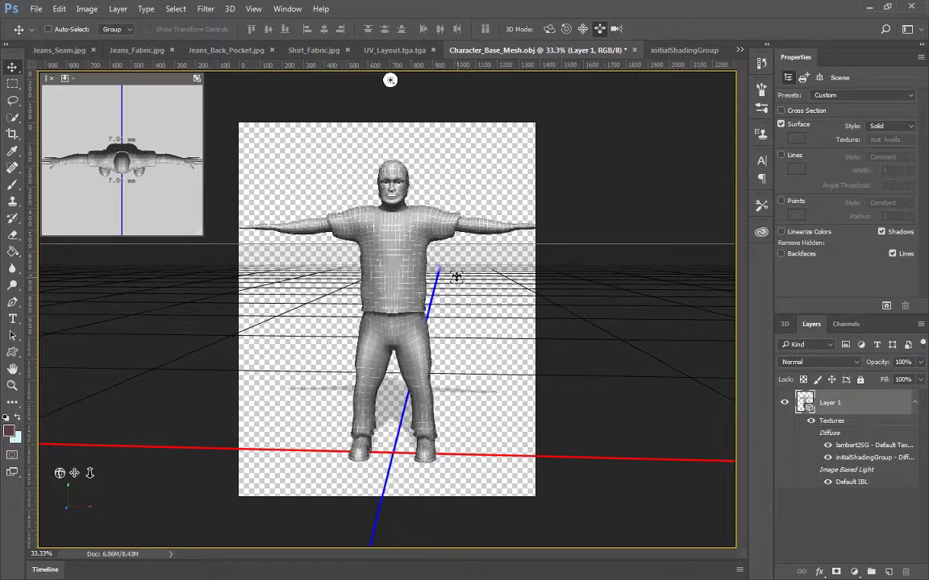
pyautogui.click(583, 30)
pyautogui.moveTo(471, 158); pyautogui.dragTo(475, 149)
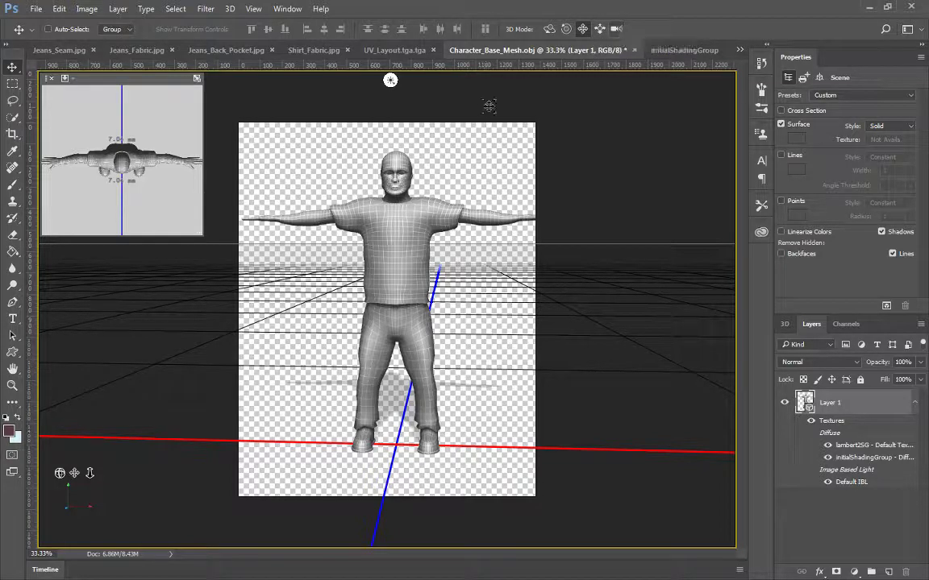
pyautogui.click(548, 29)
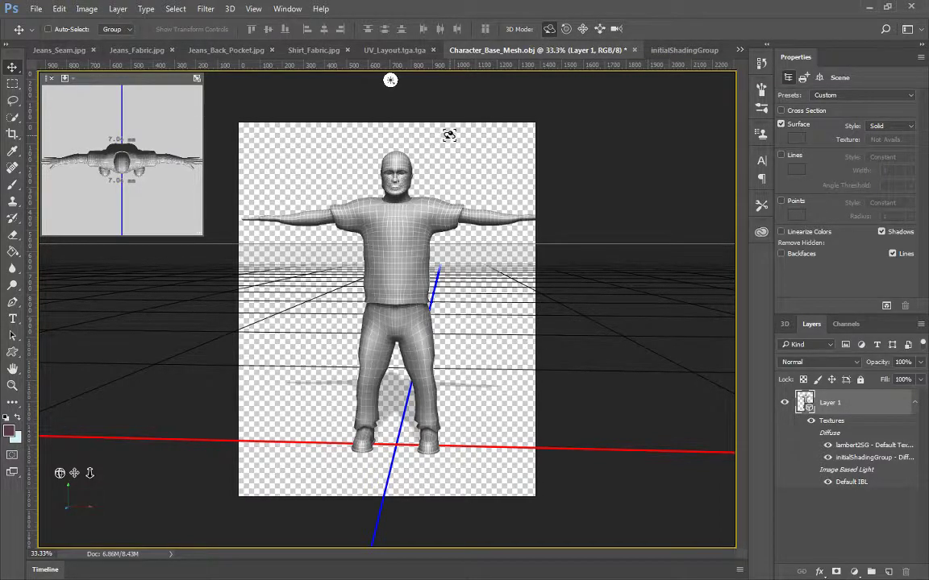
pyautogui.moveTo(447, 133); pyautogui.dragTo(450, 135)
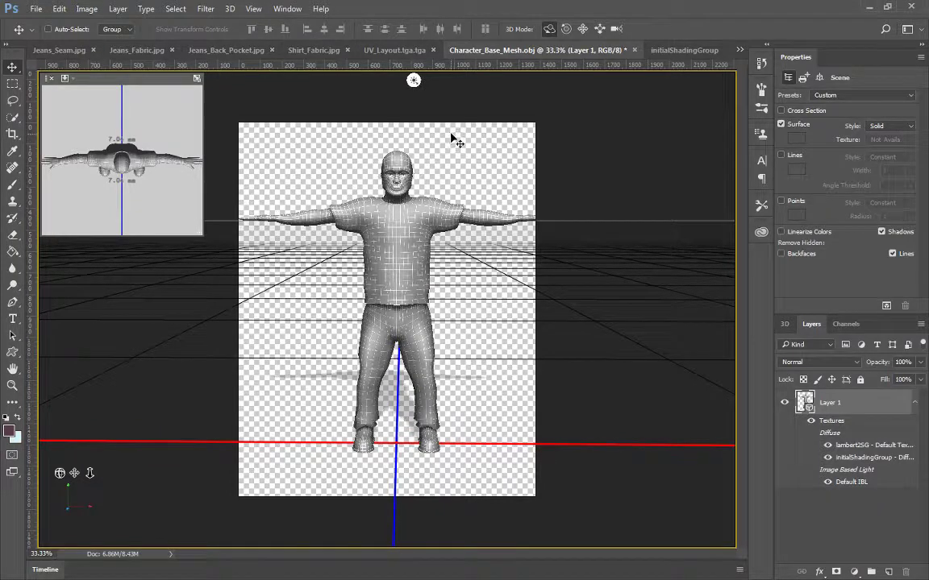
# Step: Paste the green fabric, scale it to 46% and place it over the front of the character's torso
pyautogui.hotkey('ctrl', 'v')
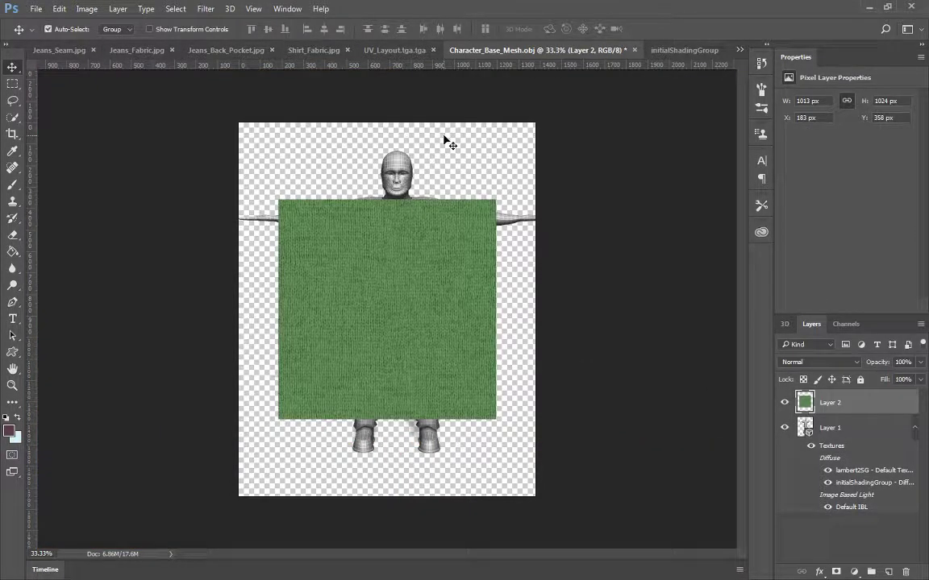
pyautogui.hotkey('ctrl', 't')
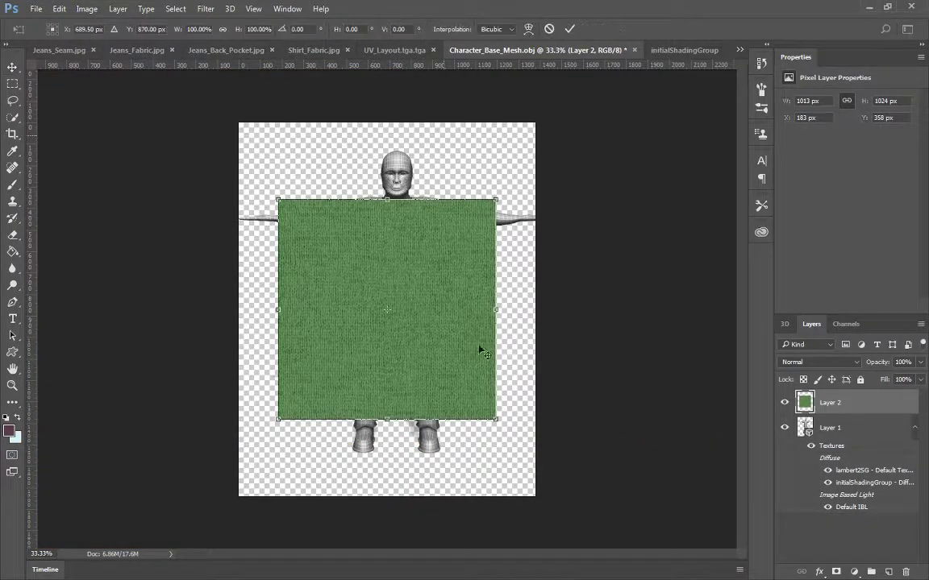
pyautogui.keyDown('shift'); pyautogui.moveTo(484, 407); pyautogui.dragTo(427, 286); pyautogui.keyUp('shift')
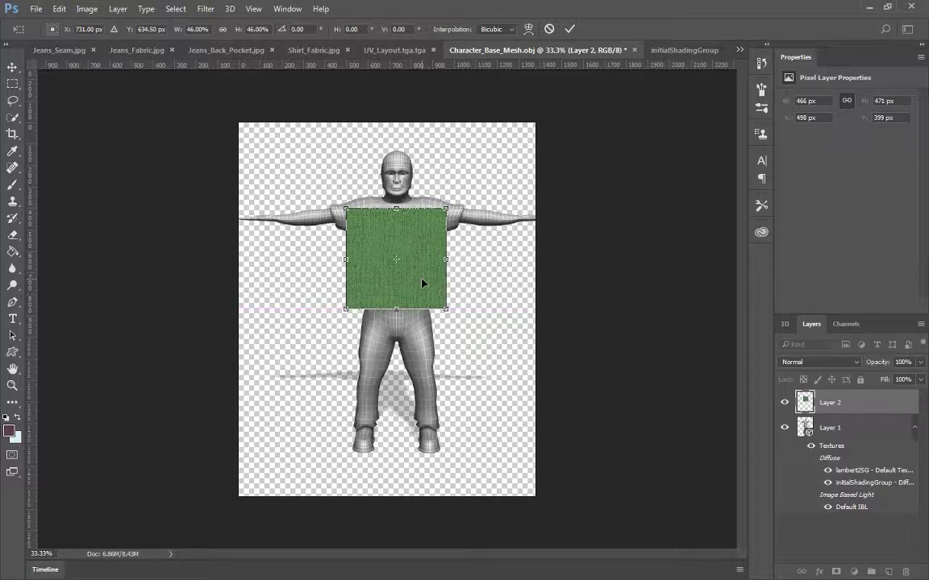
pyautogui.press('Return')
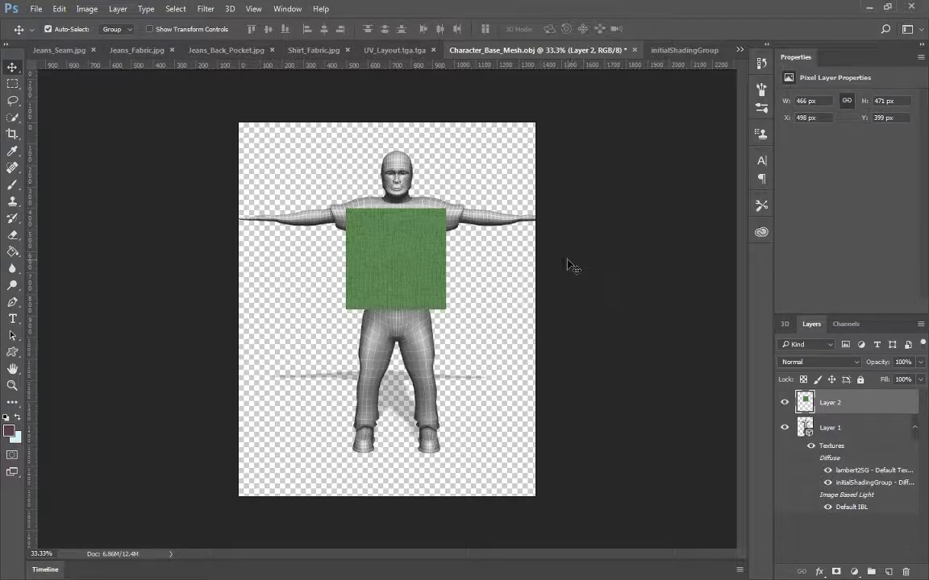
# Step: Select and copy the whole scaled fabric patch, then clear the selection
pyautogui.hotkey('ctrl', 'a')
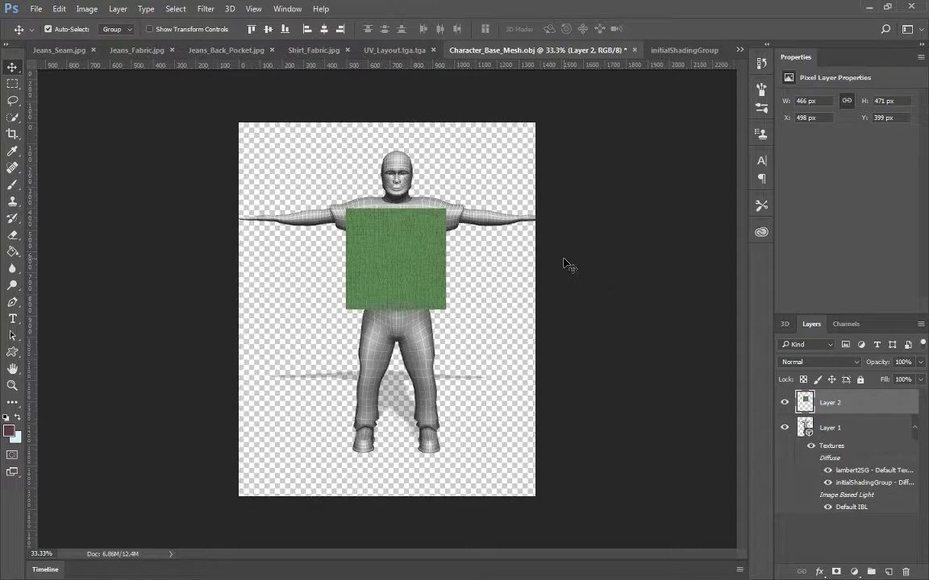
pyautogui.hotkey('ctrl', 'd')
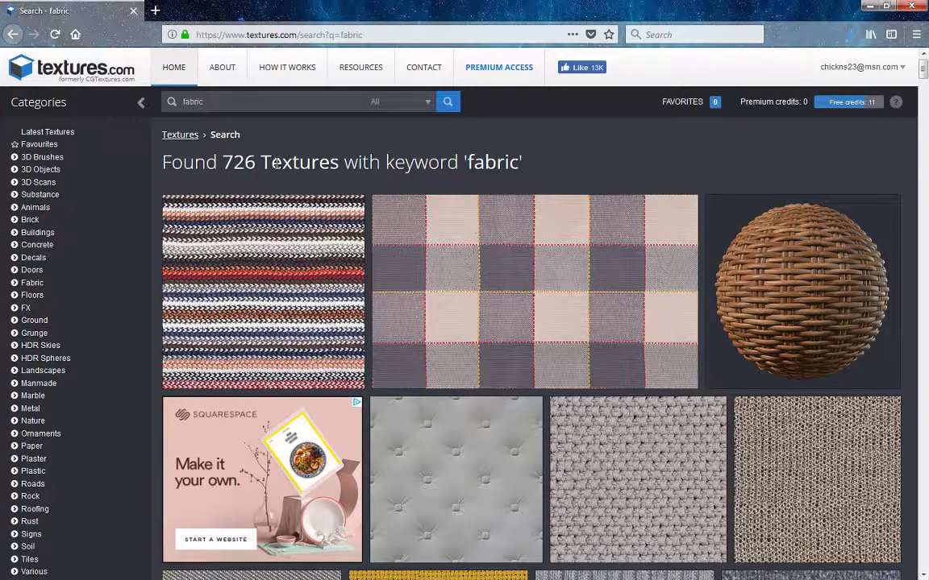
pyautogui.moveTo(164, 162); pyautogui.dragTo(184, 162)
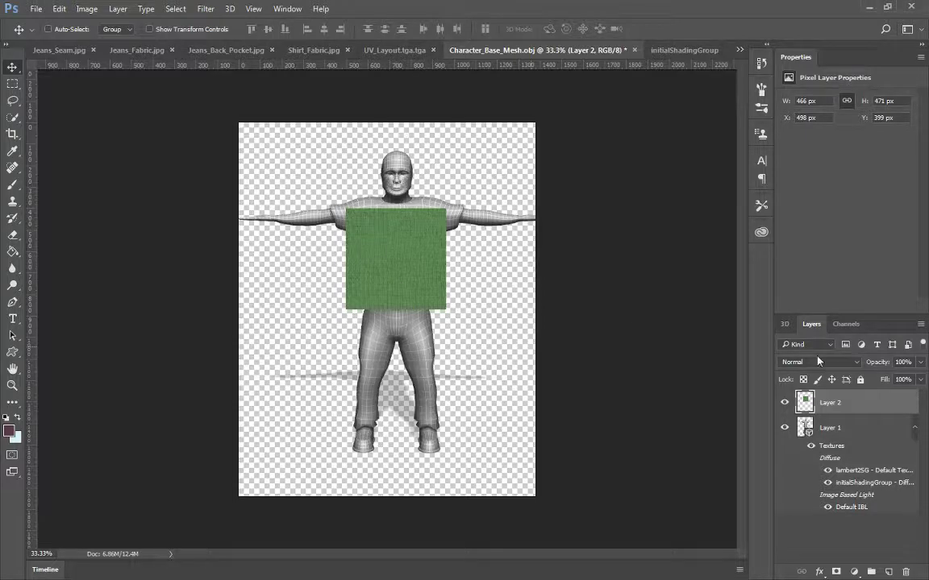
# Step: Merge the torso fabric patch down onto the 3D character layer and check the projection in the initialShadingGroup diffuse texture
pyautogui.rightClick(856, 406)
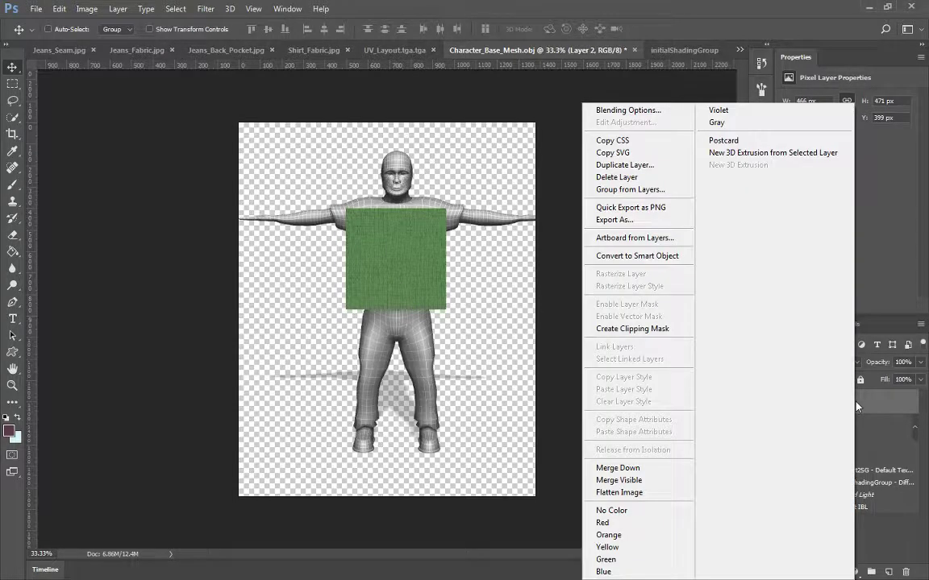
pyautogui.click(659, 469)
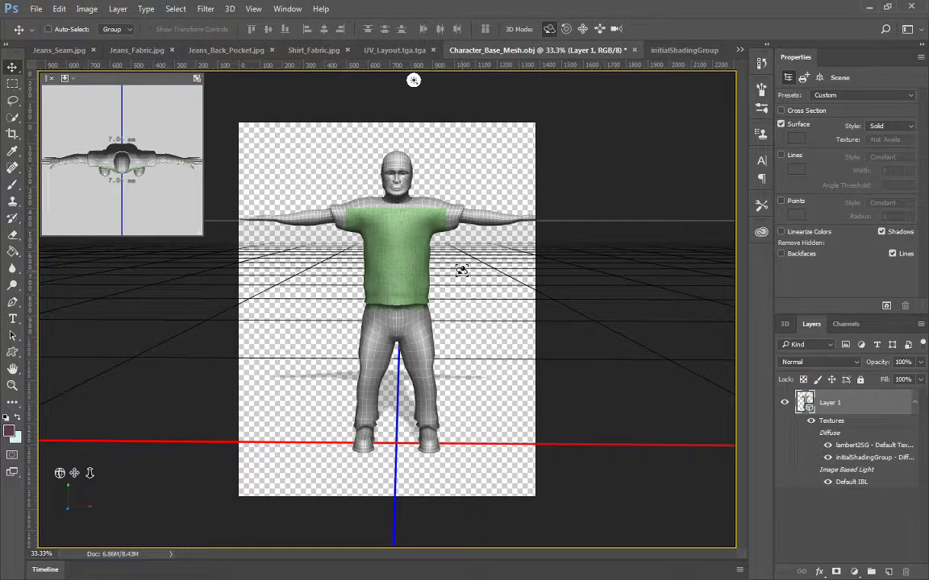
pyautogui.click(684, 50)
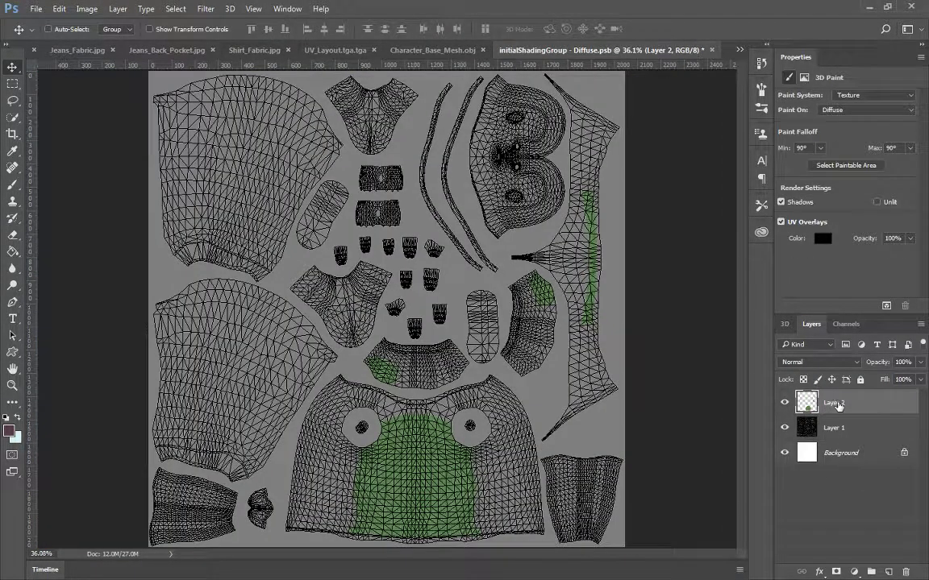
pyautogui.click(421, 52)
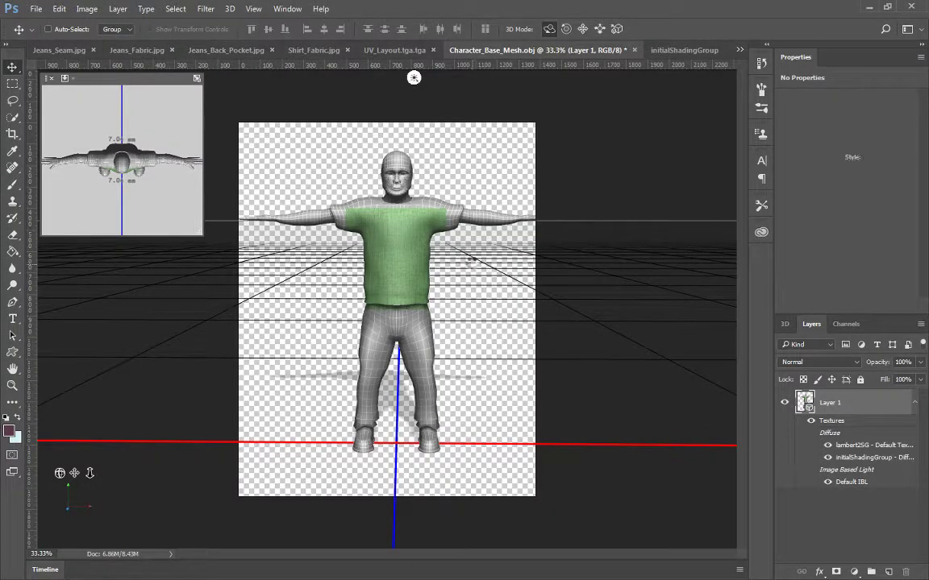
# Step: Paste another fabric patch over the character's right shoulder and sleeve in the front view and merge it down onto the mesh
pyautogui.hotkey('ctrl', 'v')
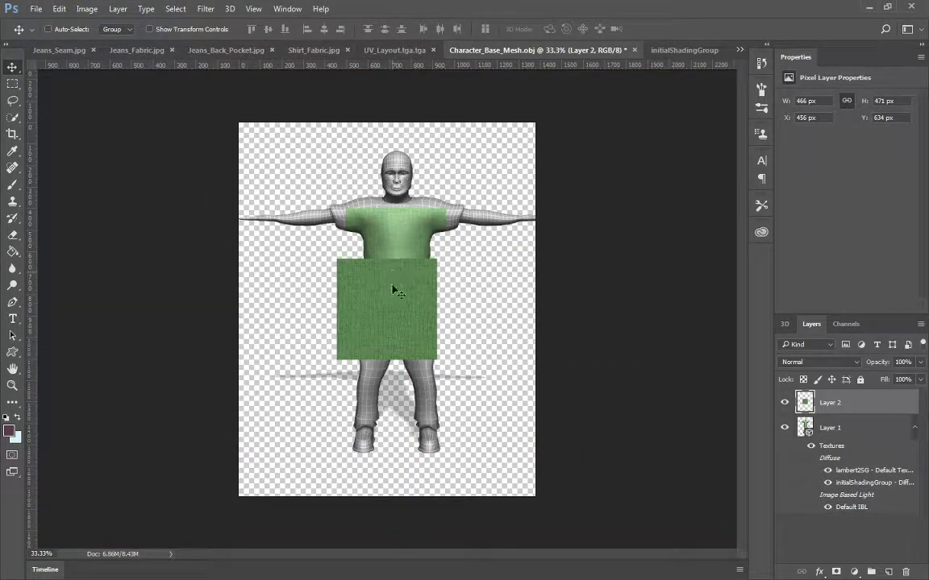
pyautogui.moveTo(397, 291); pyautogui.dragTo(361, 201)
pyautogui.rightClick(858, 408)
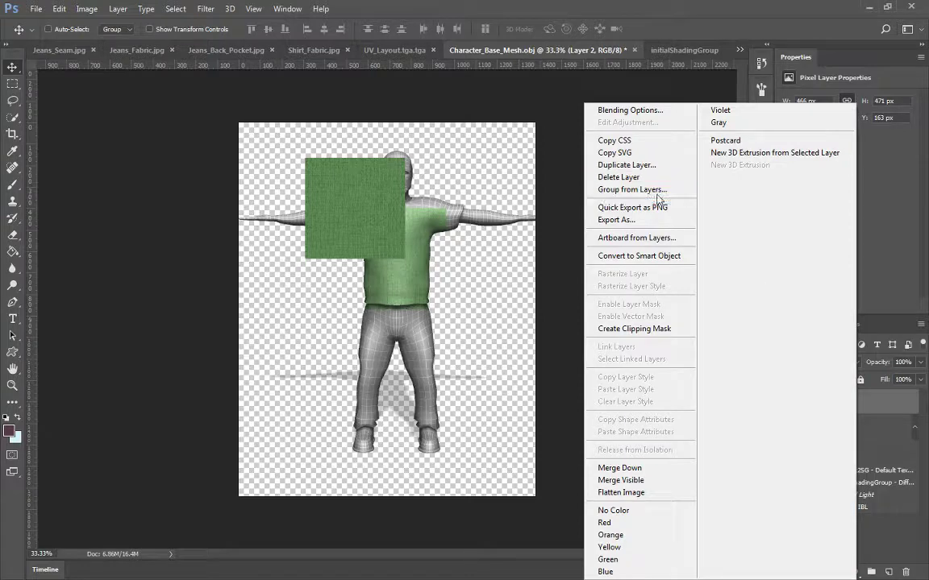
pyautogui.click(620, 467)
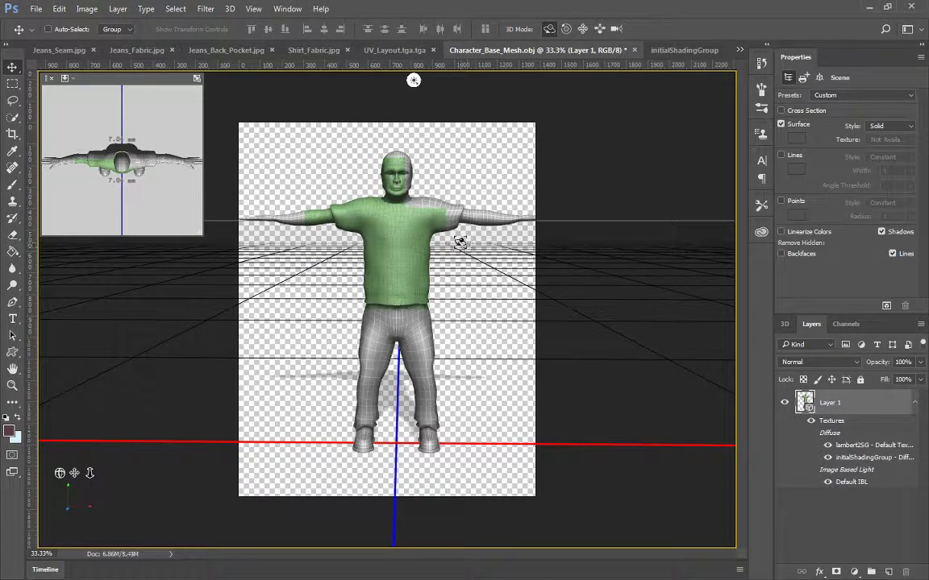
# Step: Paste a fabric patch over the character's left shoulder in the front view, at about X 689, Y 163 px, and merge it down
pyautogui.hotkey('ctrl', 'v')
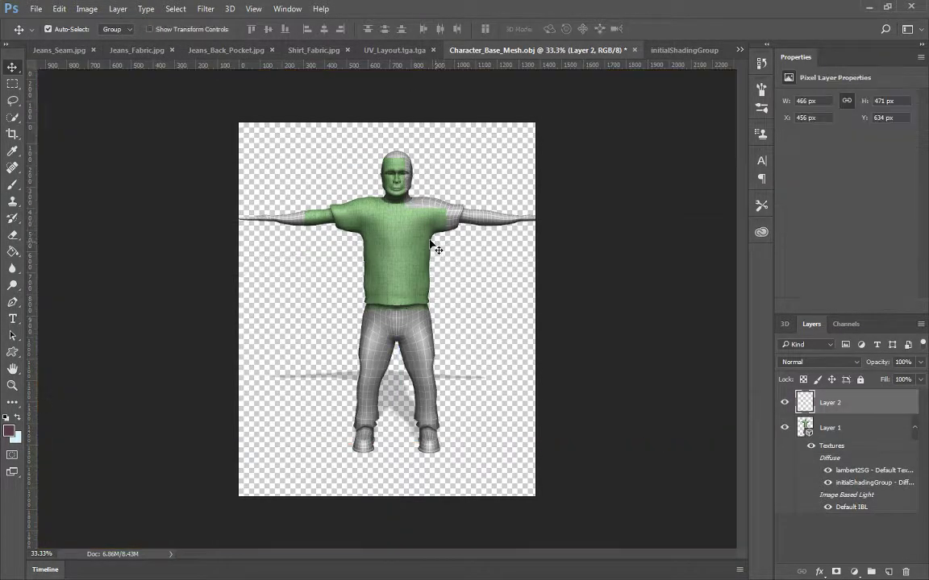
pyautogui.moveTo(388, 288); pyautogui.dragTo(433, 202)
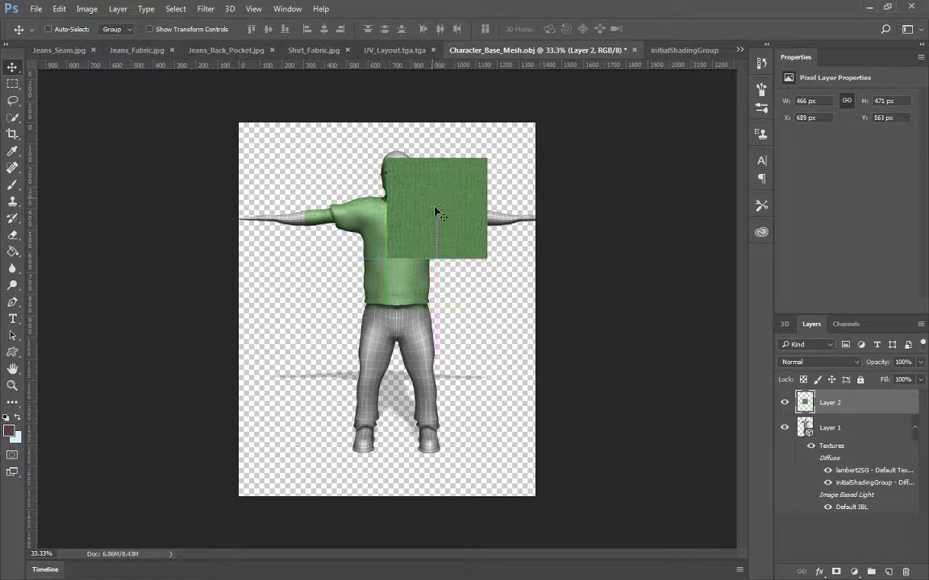
pyautogui.rightClick(844, 402)
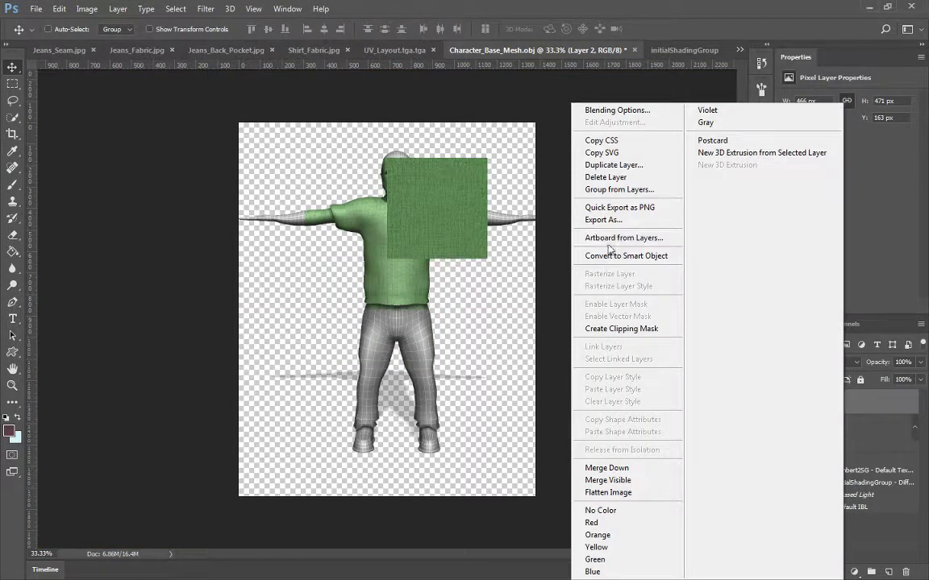
pyautogui.click(616, 468)
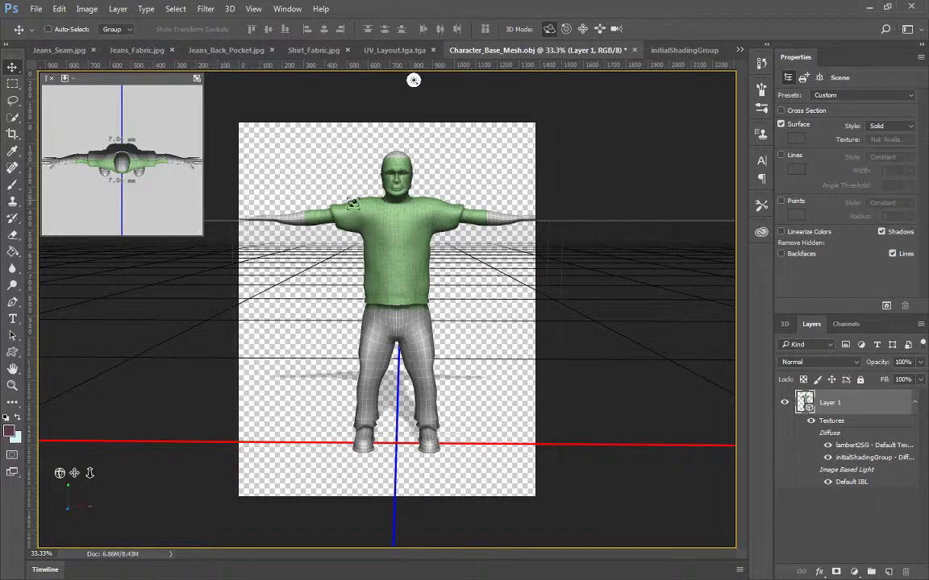
# Step: From above and behind the character, paste a fabric patch over the left shoulder at about X 223, Y 790 px and merge it down
pyautogui.moveTo(272, 151); pyautogui.dragTo(495, 198)
pyautogui.hotkey('ctrl', 'v')
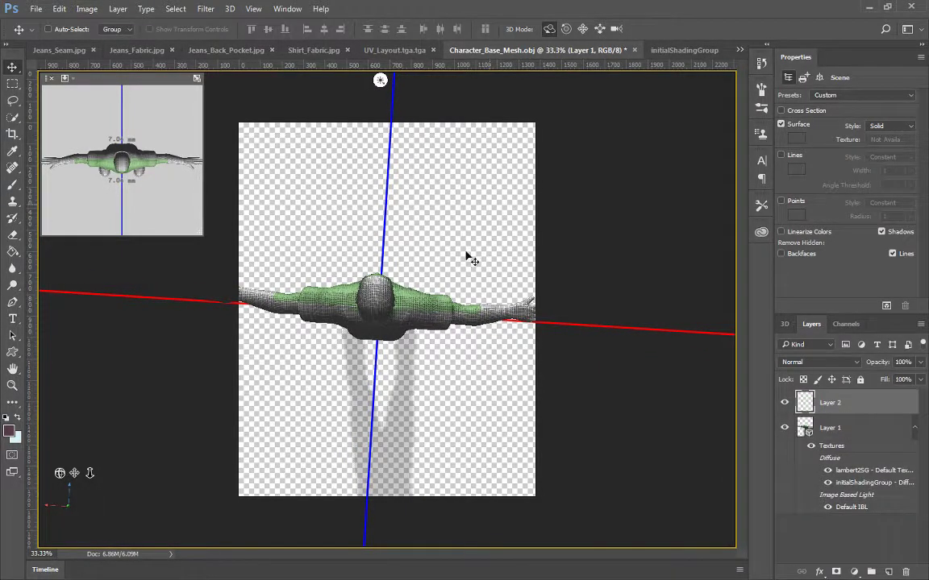
pyautogui.moveTo(398, 314); pyautogui.dragTo(343, 350)
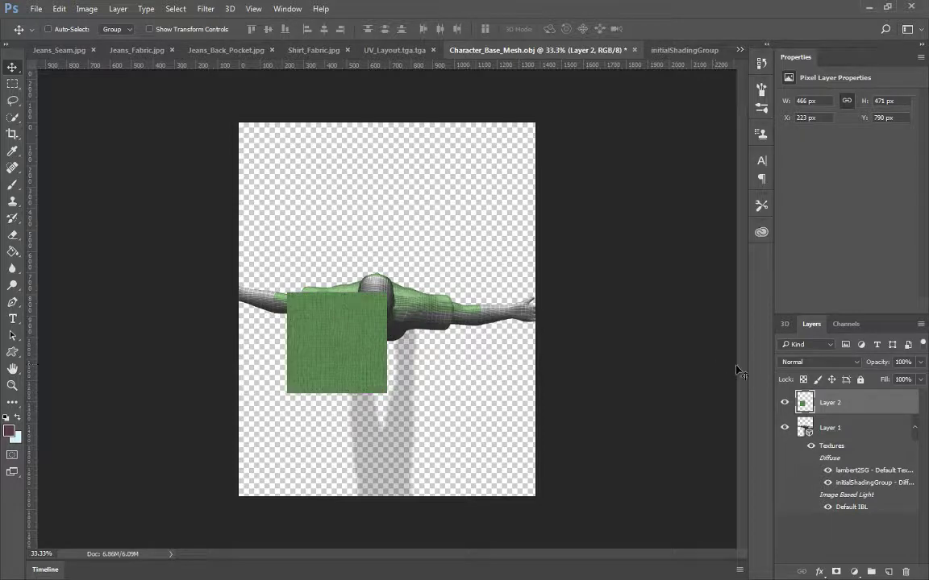
pyautogui.rightClick(865, 407)
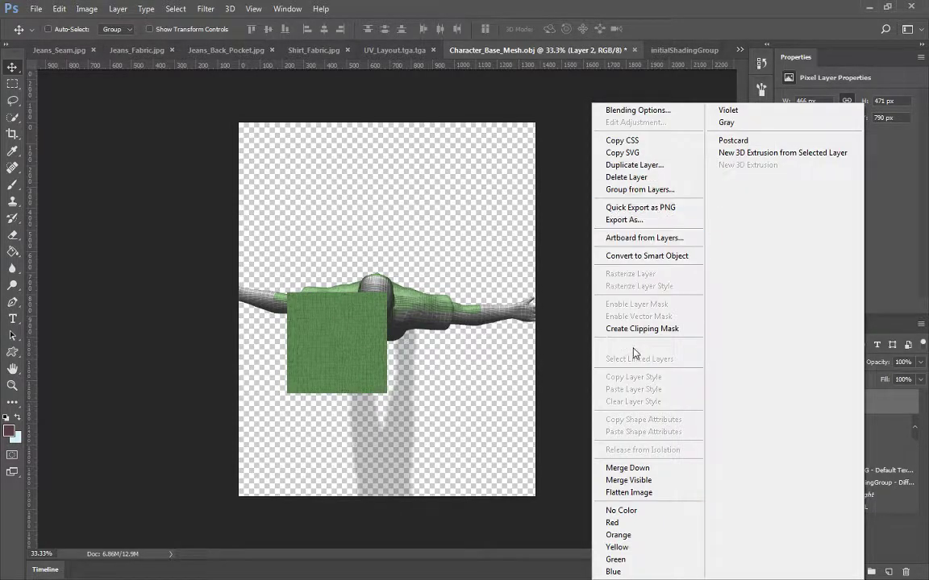
pyautogui.click(637, 469)
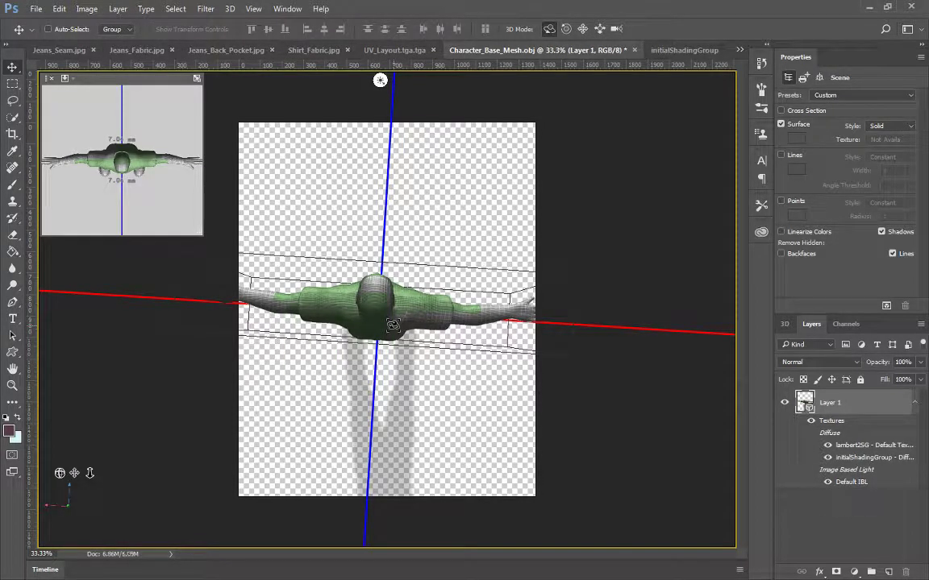
# Step: From above and behind, paste a fabric patch over the character's right shoulder at about X 639, Y 685 px and merge it down
pyautogui.moveTo(392, 325); pyautogui.dragTo(453, 202)
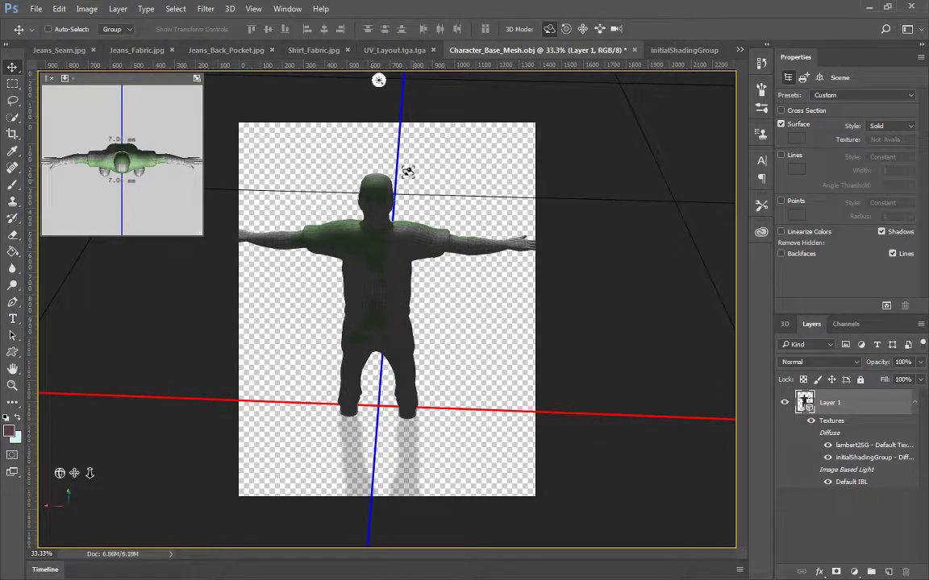
pyautogui.moveTo(491, 162); pyautogui.dragTo(489, 203)
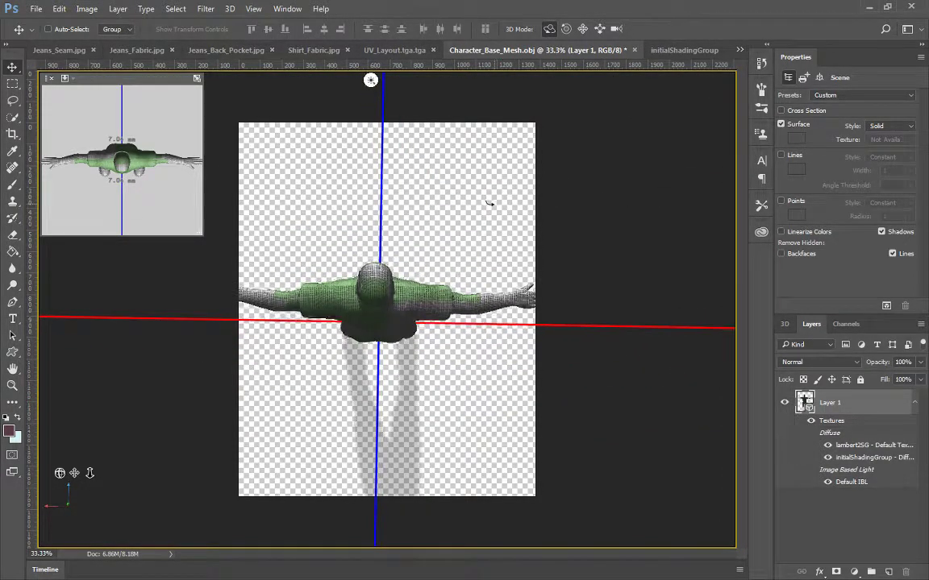
pyautogui.hotkey('ctrl', 'v')
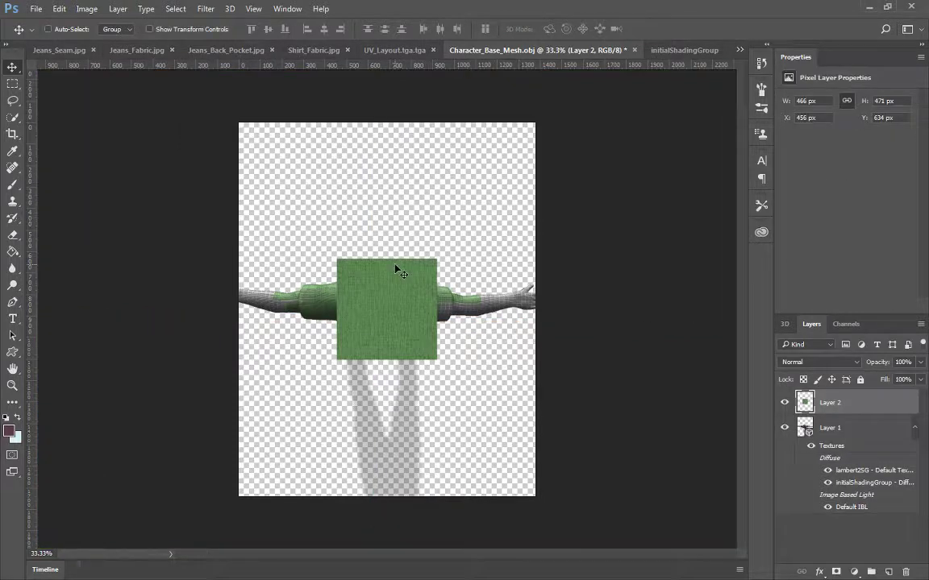
pyautogui.moveTo(398, 272); pyautogui.dragTo(437, 283)
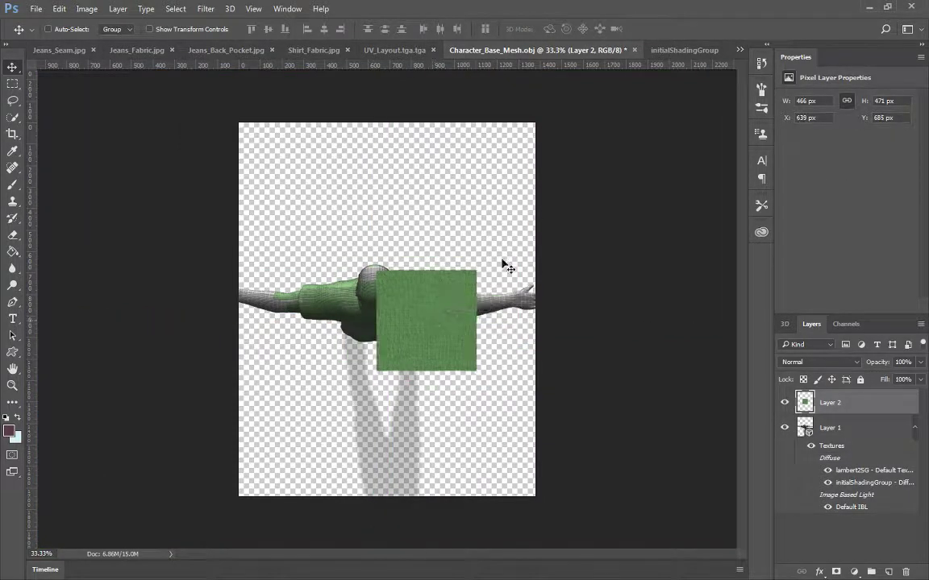
pyautogui.rightClick(781, 395)
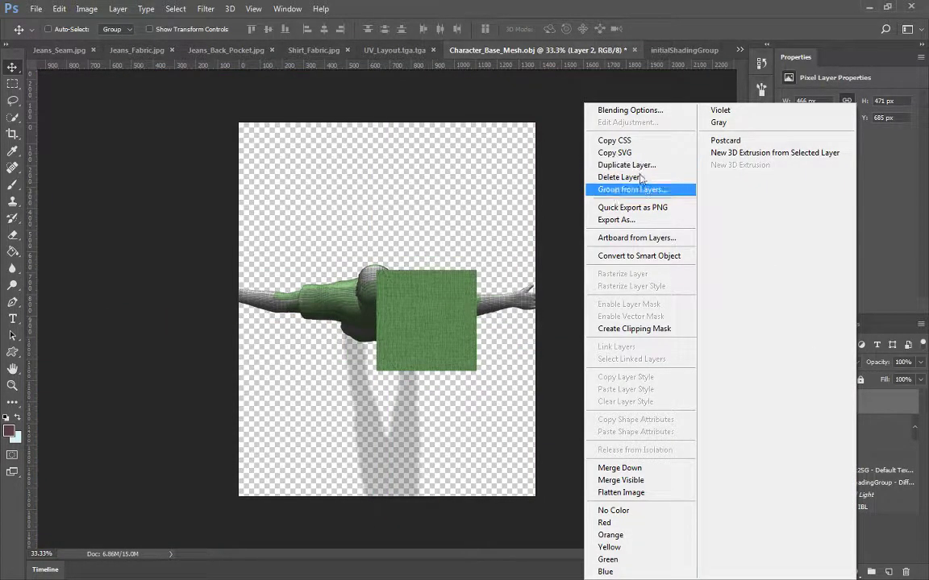
pyautogui.click(619, 467)
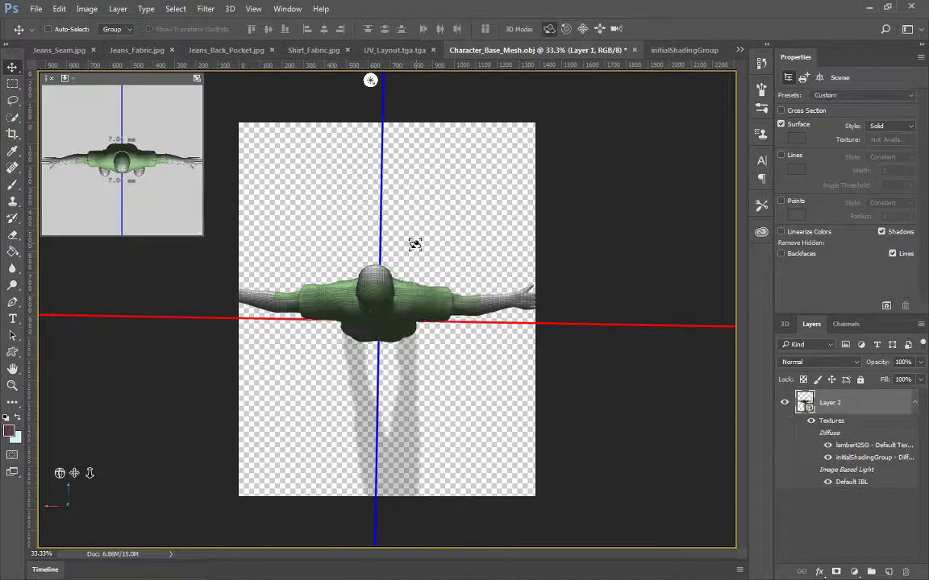
# Step: Turn the character's back to the camera and redirect the infinite light so that it illuminates the back
pyautogui.moveTo(420, 254); pyautogui.dragTo(379, 168)
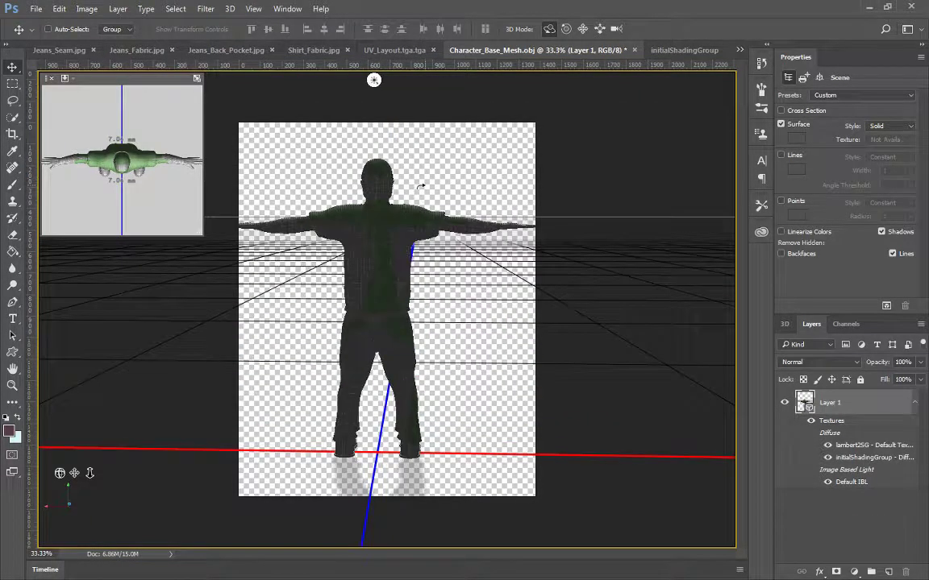
pyautogui.click(374, 81)
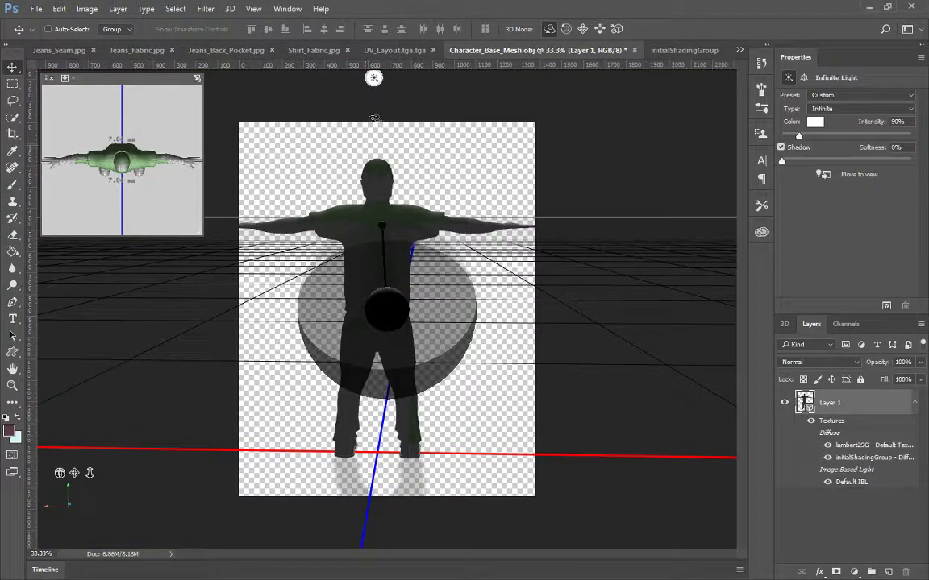
pyautogui.moveTo(430, 349)
pyautogui.mouseDown()
pyautogui.moveTo(429, 277)
pyautogui.moveTo(336, 307)
pyautogui.moveTo(407, 273)
pyautogui.moveTo(269, 152)
pyautogui.moveTo(392, 145)
pyautogui.mouseUp()
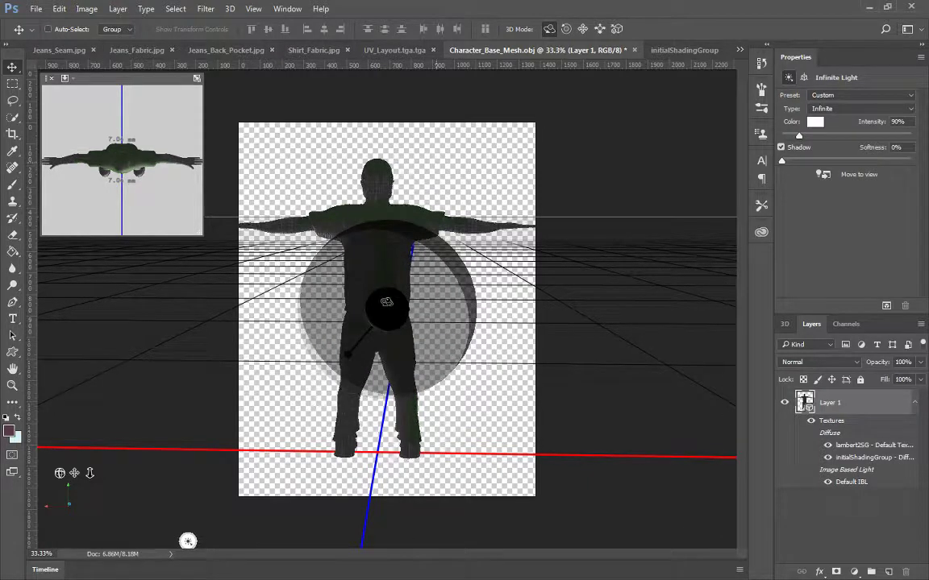
pyautogui.moveTo(411, 192)
pyautogui.mouseDown()
pyautogui.moveTo(415, 266)
pyautogui.moveTo(400, 406)
pyautogui.moveTo(446, 346)
pyautogui.moveTo(505, 352)
pyautogui.moveTo(432, 342)
pyautogui.moveTo(551, 345)
pyautogui.mouseUp()
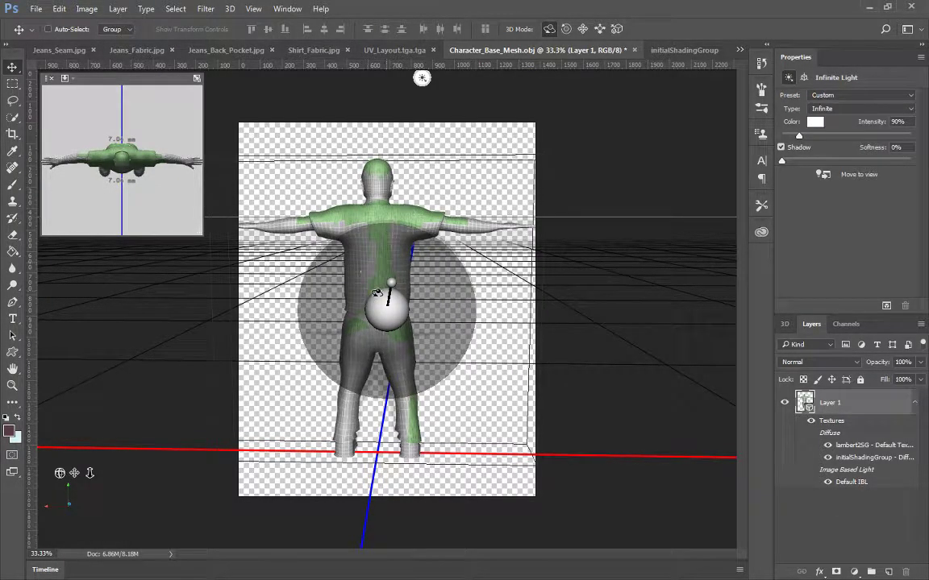
pyautogui.click(471, 137)
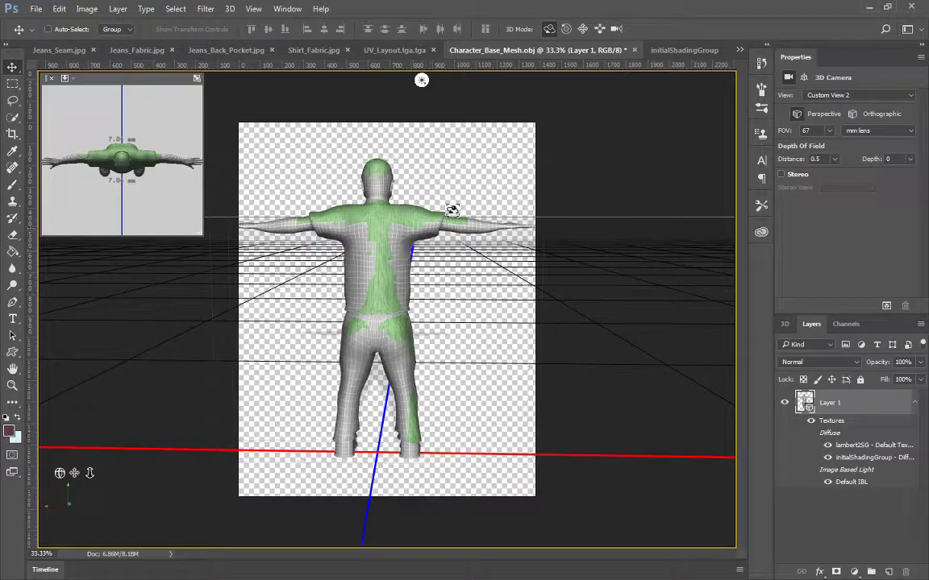
# Step: In the back view, paste a fabric patch over the character's left shoulder and upper back at about Y 295 px and merge it down
pyautogui.moveTo(449, 138)
pyautogui.mouseDown()
pyautogui.moveTo(479, 142)
pyautogui.moveTo(446, 141)
pyautogui.mouseUp()
pyautogui.hotkey('ctrl', 'v')
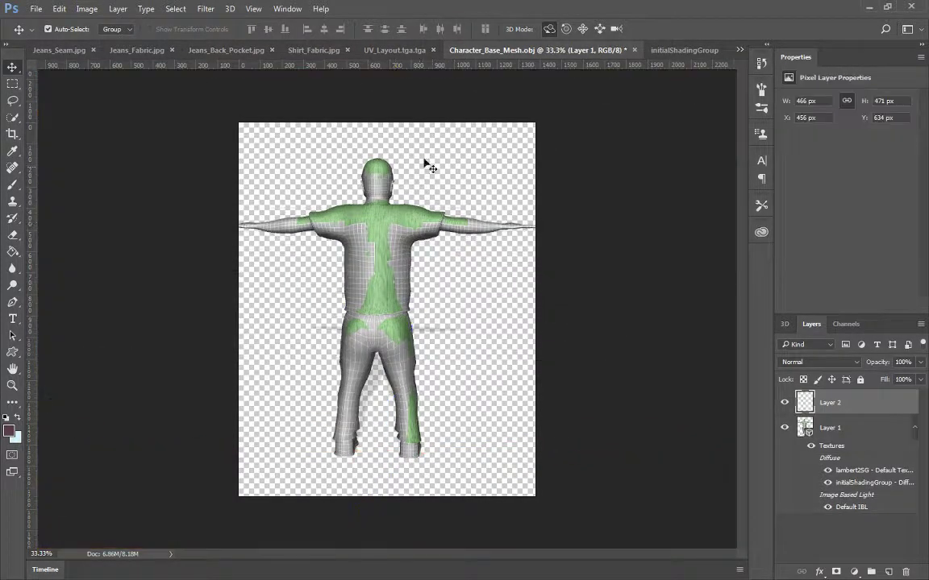
pyautogui.moveTo(400, 322); pyautogui.dragTo(350, 249)
pyautogui.rightClick(847, 410)
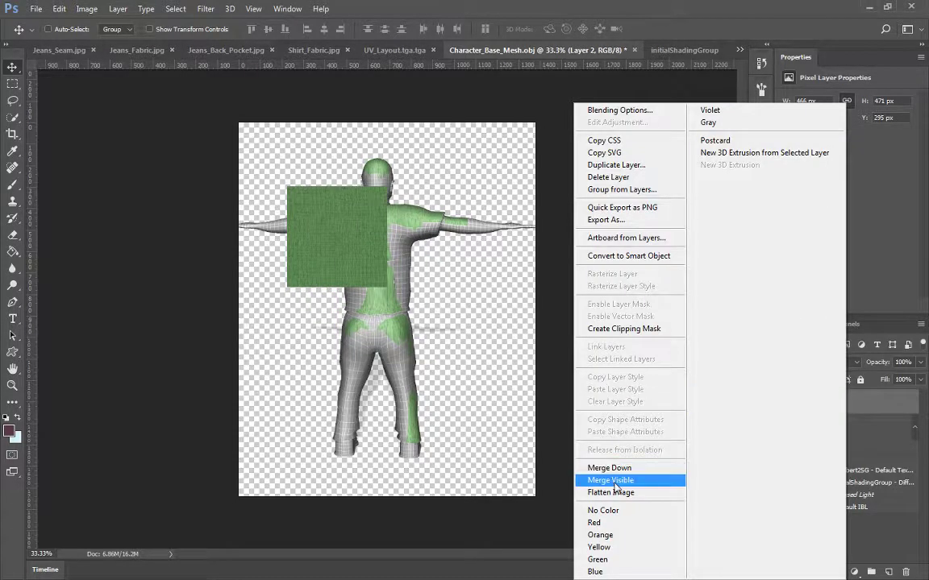
pyautogui.click(610, 468)
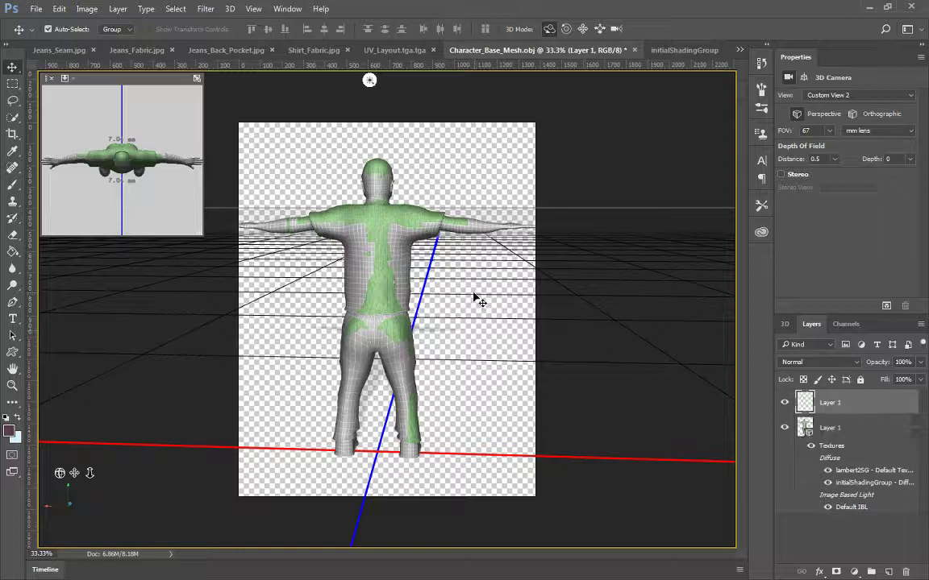
# Step: Paste a fabric patch over the centre of the character's back at about X 394, Y 399 px and merge it down
pyautogui.hotkey('ctrl', 'z')
pyautogui.moveTo(400, 309); pyautogui.dragTo(386, 257)
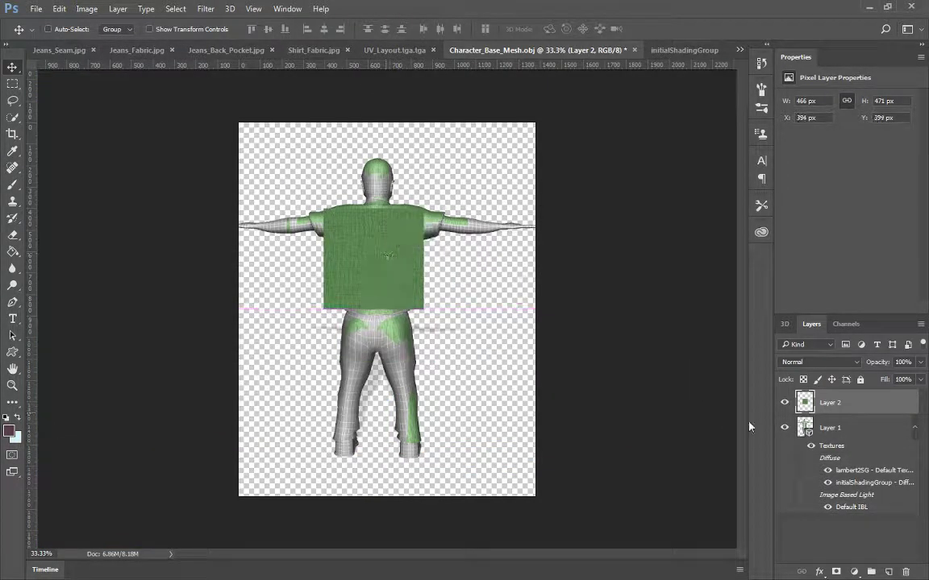
pyautogui.rightClick(847, 407)
pyautogui.click(601, 424)
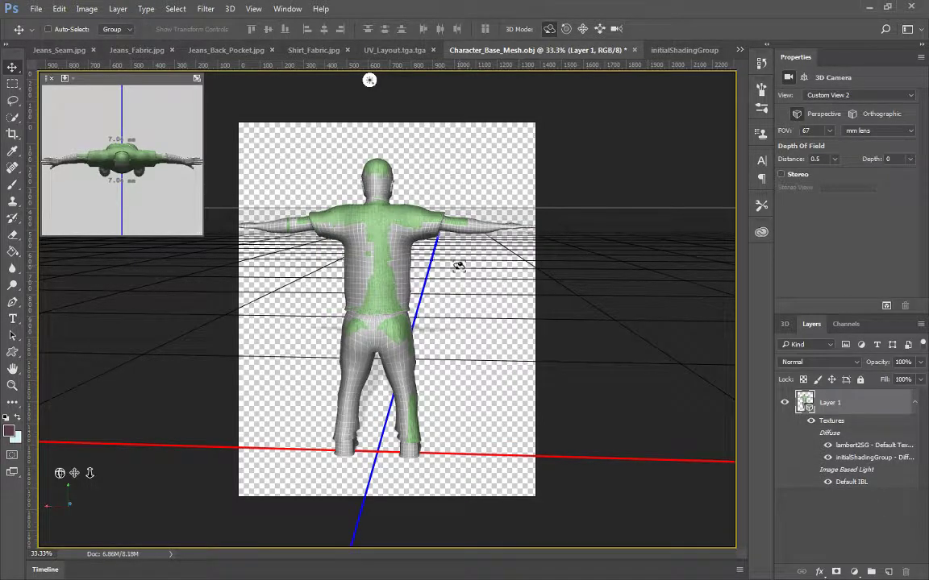
# Step: From behind and slightly to the character's left, paste a fabric patch over the back at about Y 439 px and merge it down
pyautogui.moveTo(458, 266); pyautogui.dragTo(510, 265)
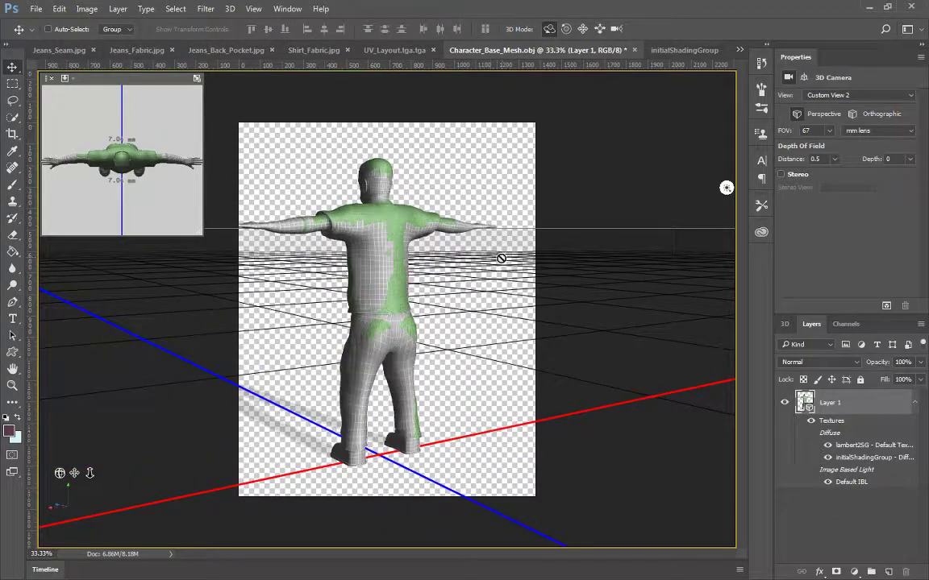
pyautogui.hotkey('ctrl', 'v')
pyautogui.moveTo(404, 293); pyautogui.dragTo(390, 262)
pyautogui.rightClick(857, 404)
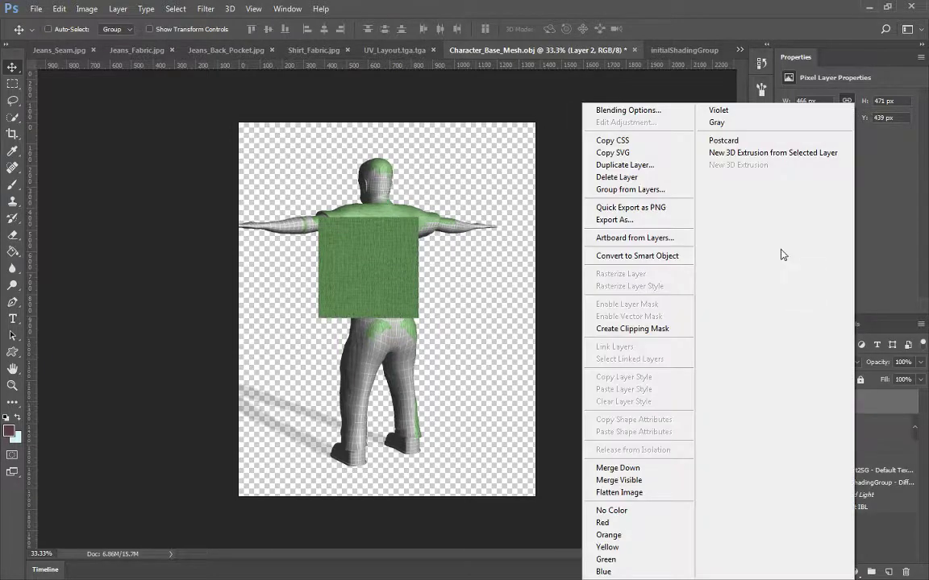
pyautogui.click(617, 469)
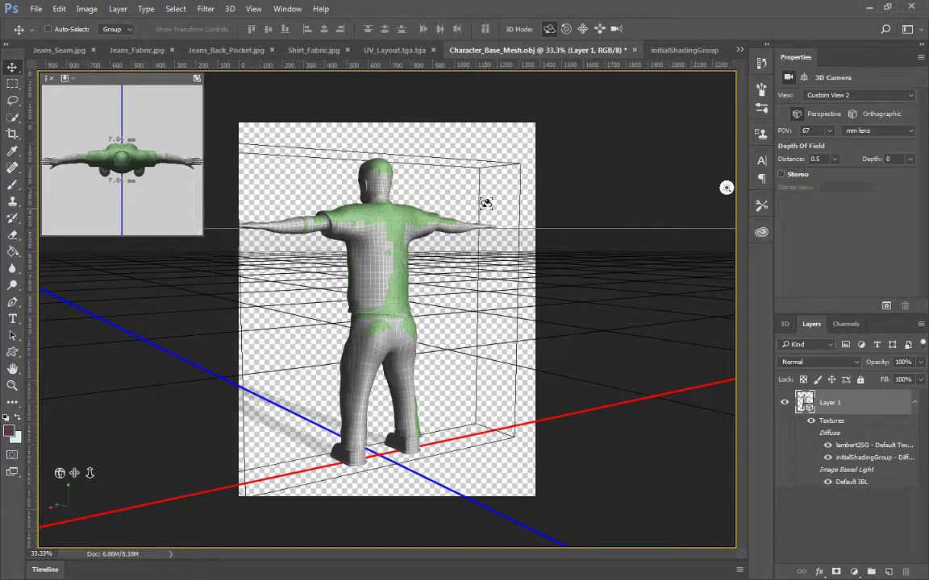
# Step: Close the initialShadingGroup diffuse texture document and reopen it from the mesh layer's texture list
pyautogui.moveTo(443, 161)
pyautogui.mouseDown()
pyautogui.moveTo(453, 177)
pyautogui.moveTo(445, 181)
pyautogui.mouseUp()
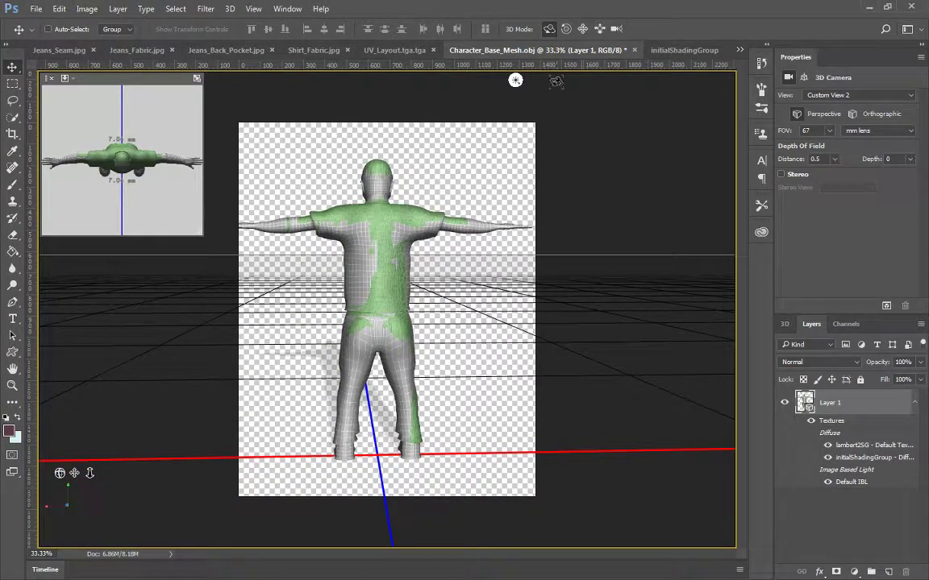
pyautogui.click(705, 50)
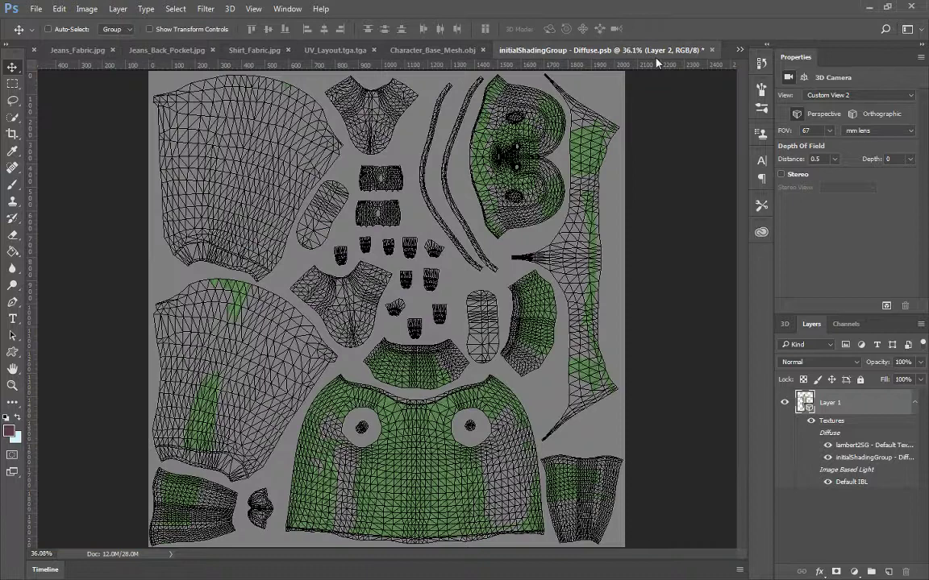
pyautogui.click(712, 50)
pyautogui.click(482, 226)
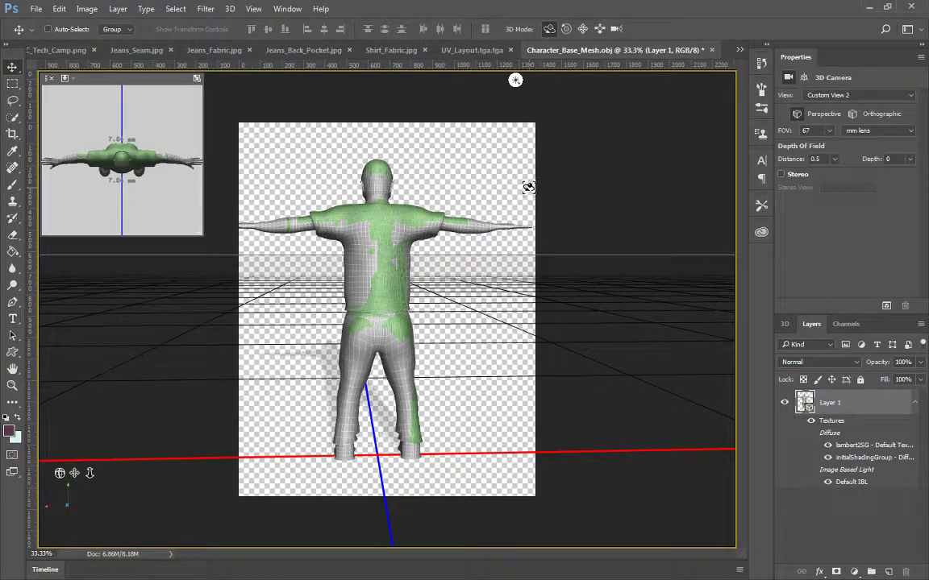
pyautogui.doubleClick(844, 457)
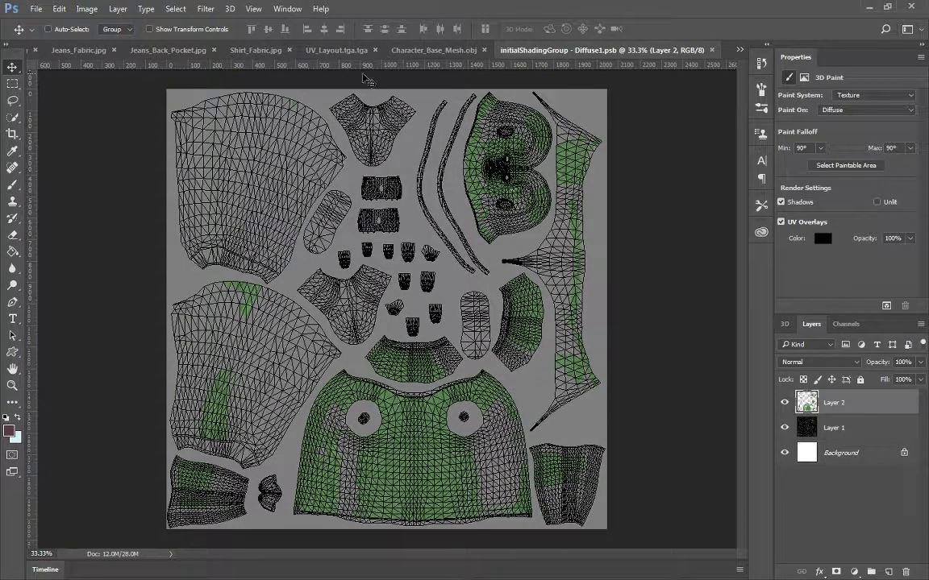
# Step: Return to Character_Base_Mesh.obj, paste a fabric patch over the left half of the back at about Y 398 px and merge it down
pyautogui.click(431, 50)
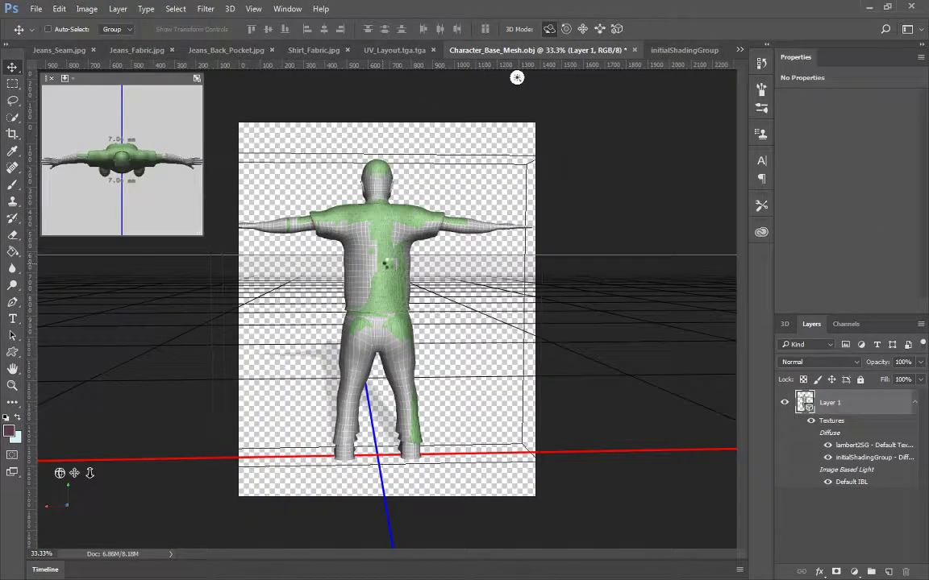
pyautogui.hotkey('ctrl', 'v')
pyautogui.moveTo(394, 372); pyautogui.dragTo(363, 247)
pyautogui.rightClick(848, 404)
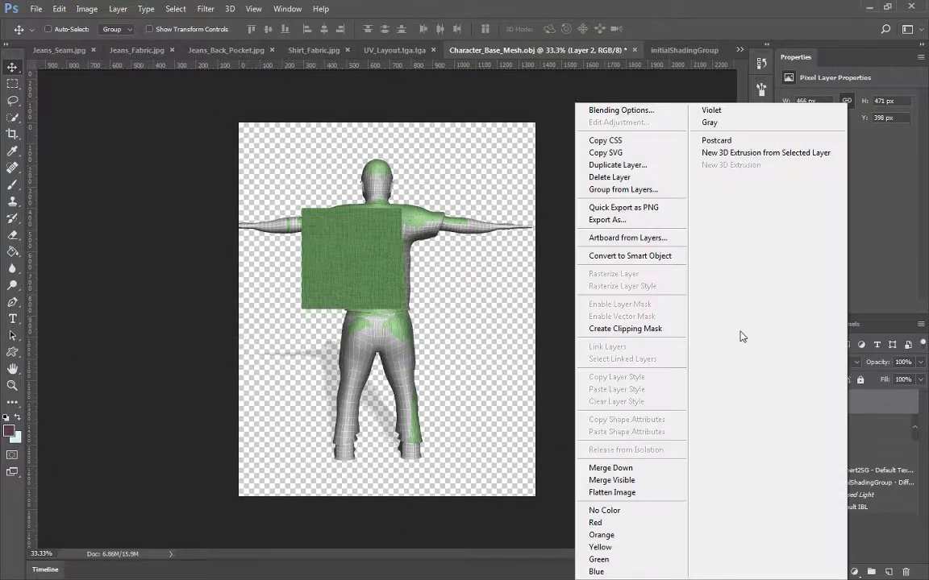
pyautogui.click(613, 466)
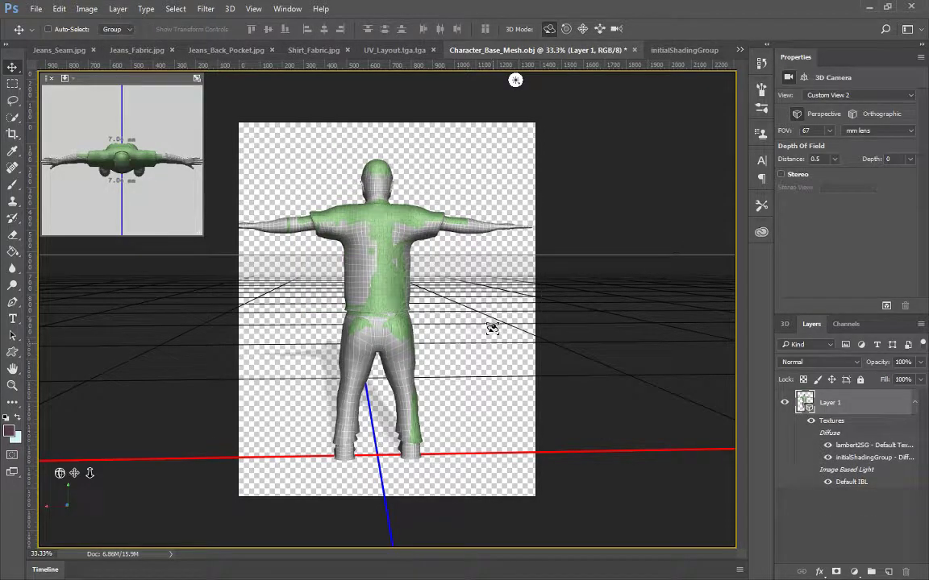
# Step: From the character's rear left at 66.7% zoom, paste a fabric patch over the back at about X 429, Y 399 px and merge it down
pyautogui.moveTo(508, 298); pyautogui.dragTo(458, 275)
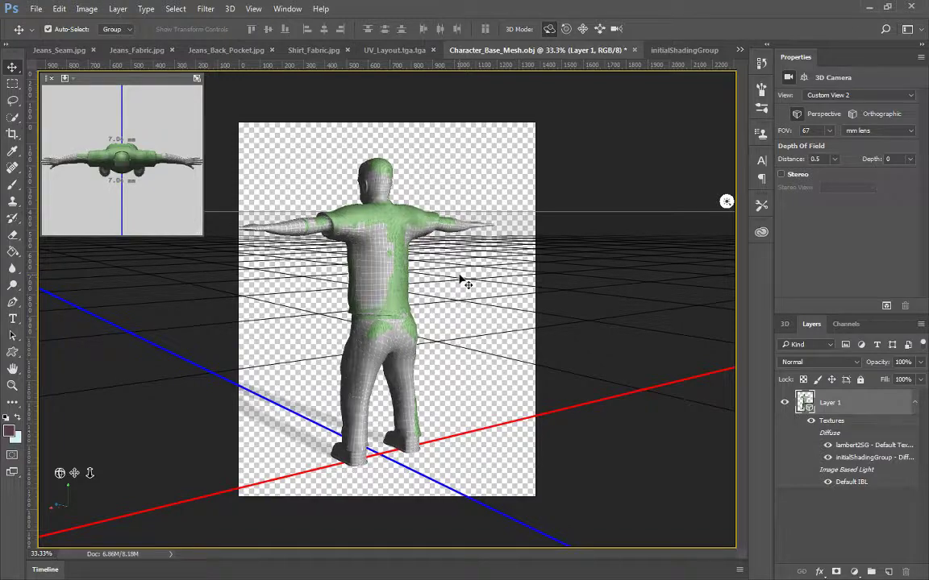
pyautogui.hotkey('ctrl', '+')
pyautogui.hotkey('ctrl', '+')
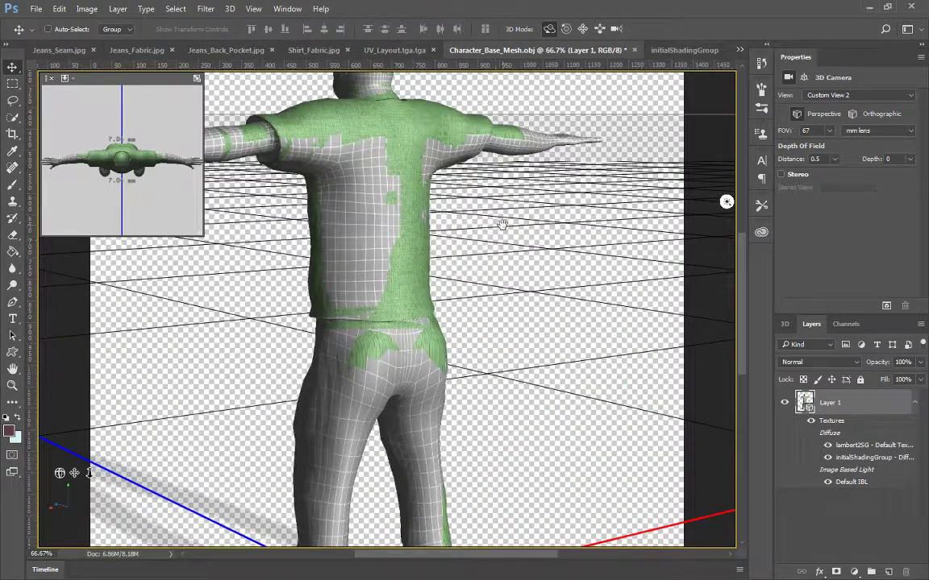
pyautogui.moveTo(501, 224); pyautogui.dragTo(529, 292)
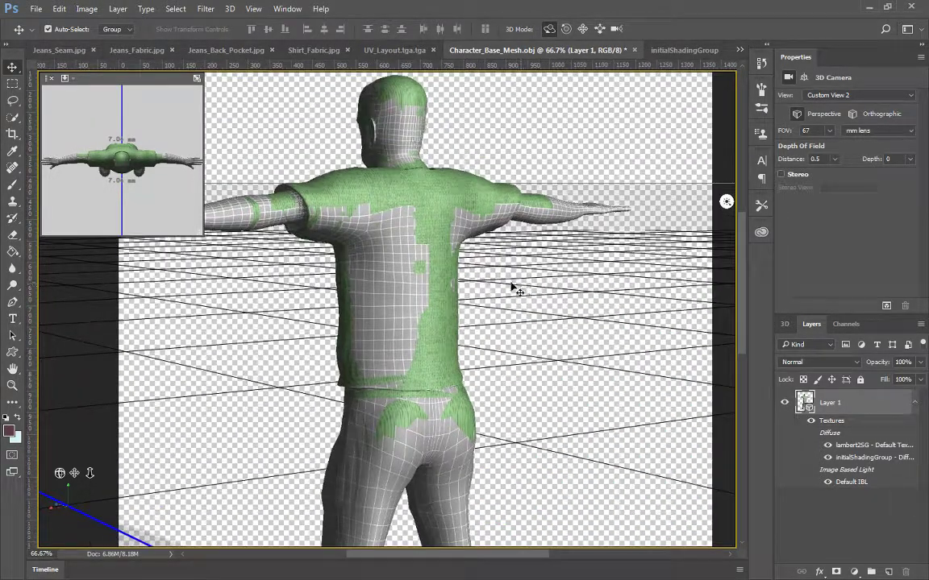
pyautogui.hotkey('ctrl', 'v')
pyautogui.moveTo(417, 342); pyautogui.dragTo(406, 312)
pyautogui.rightClick(831, 407)
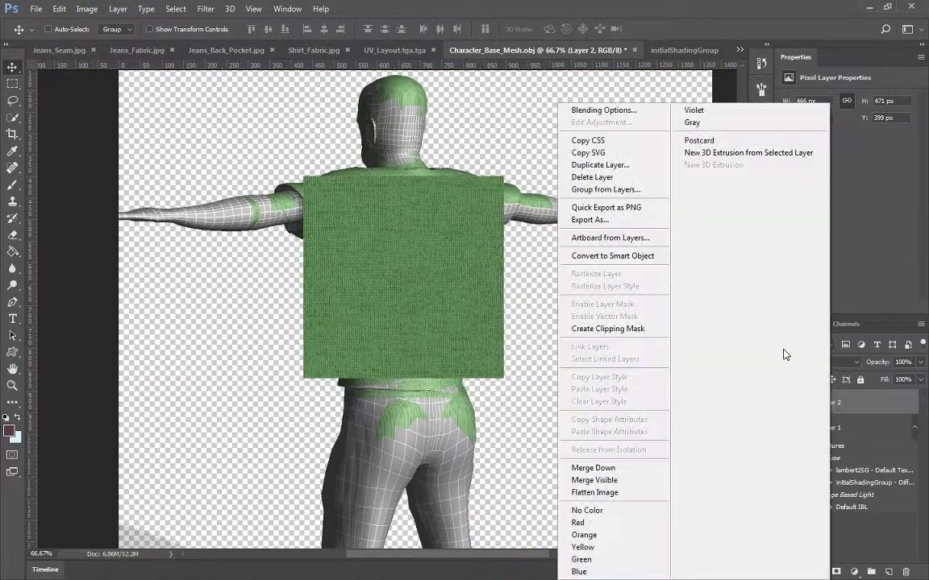
pyautogui.click(595, 467)
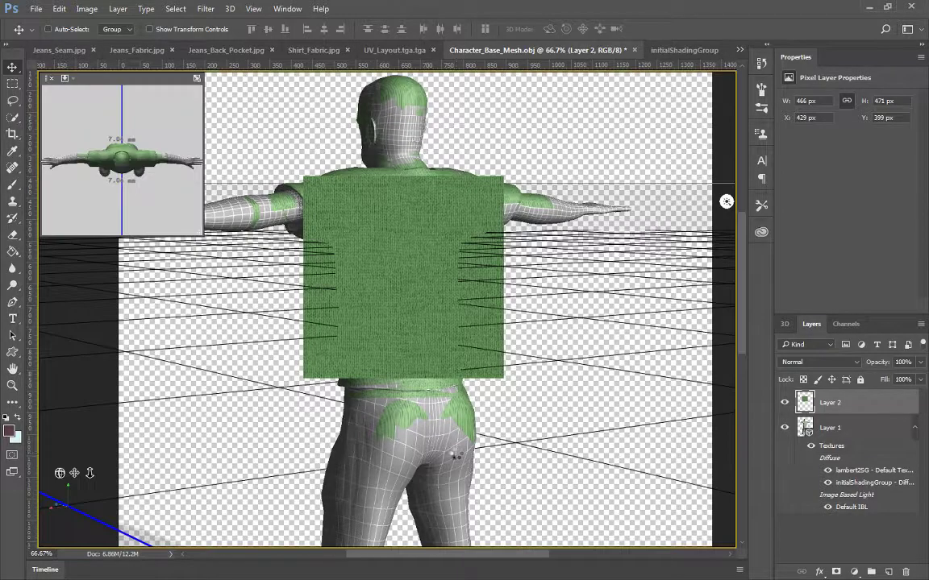
# Step: In the initialShadingGroup diffuse texture document, paste a fabric patch over the right part of the shirt torso's UV island, covering its armhole
pyautogui.moveTo(489, 330); pyautogui.dragTo(581, 184)
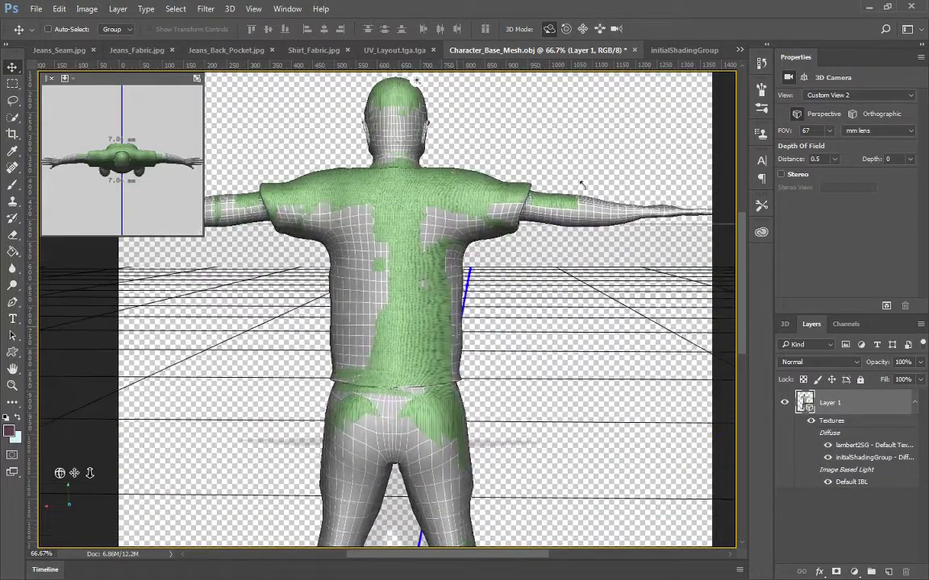
pyautogui.click(686, 52)
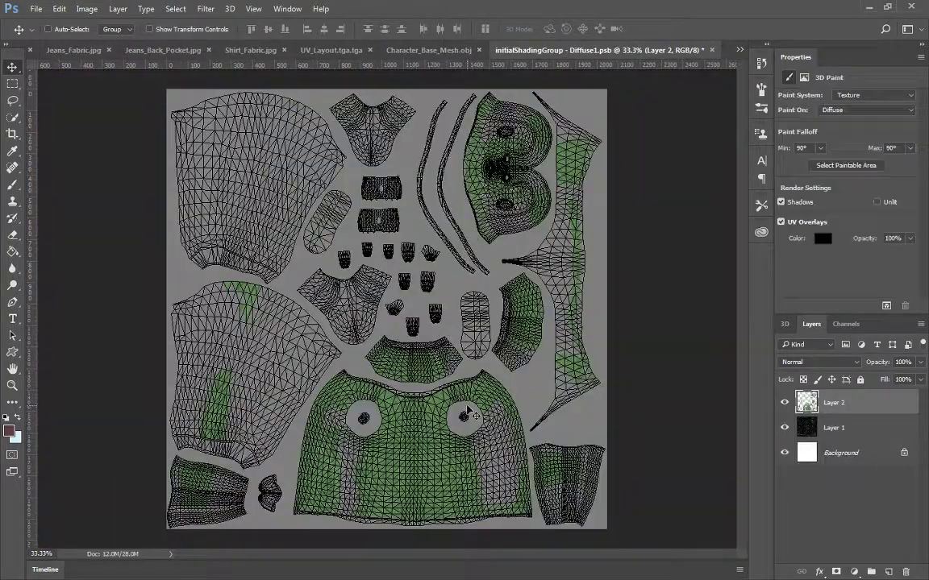
pyautogui.hotkey('ctrl', 'v')
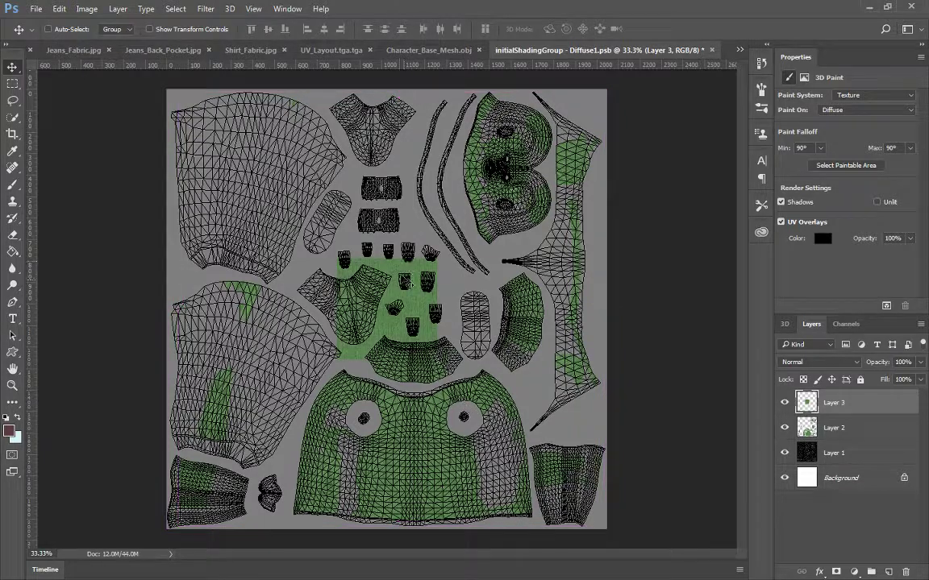
pyautogui.moveTo(383, 325); pyautogui.dragTo(484, 457)
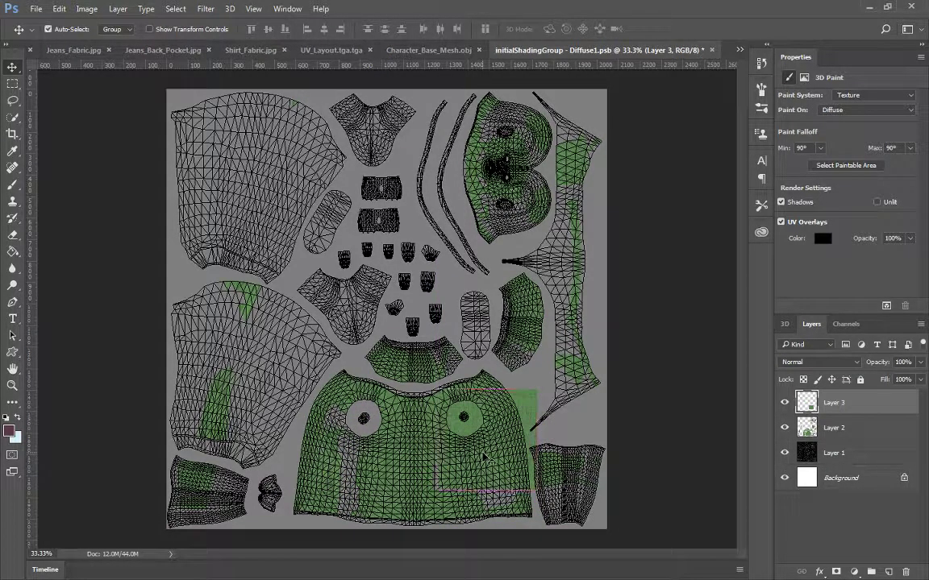
# Step: Paste two fabric patches over the left half of the torso UV island, one at the lower-left corner and one across the armhole
pyautogui.hotkey('ctrl', 'v')
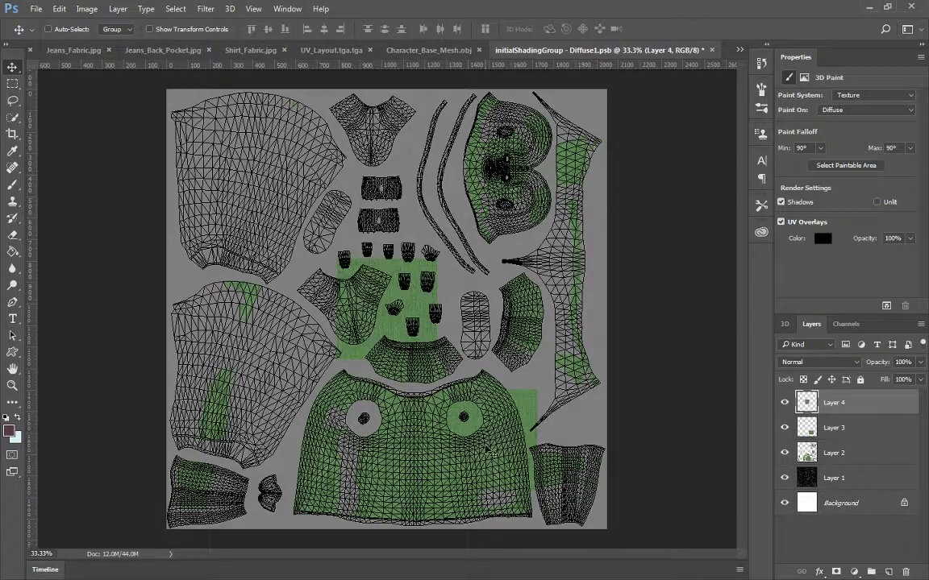
pyautogui.moveTo(486, 449); pyautogui.dragTo(447, 538)
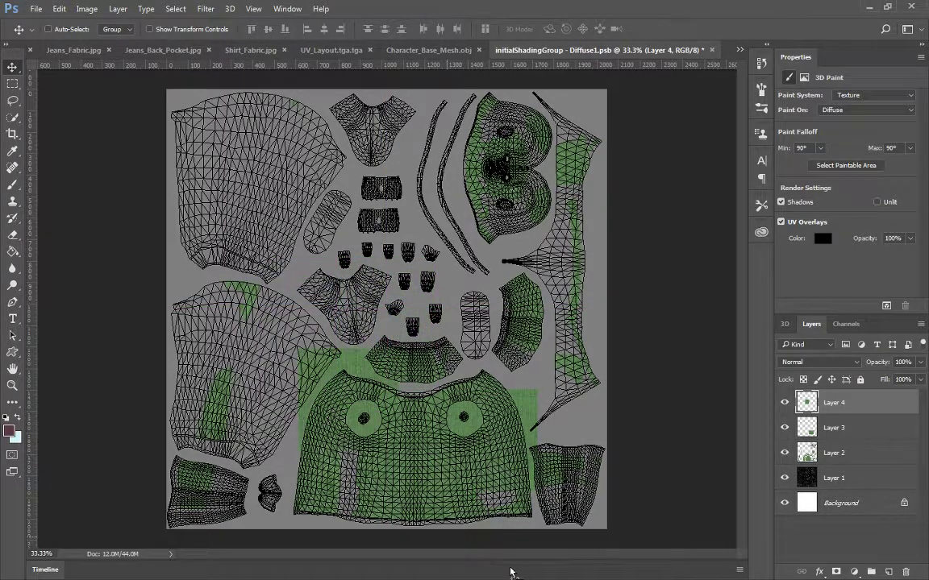
pyautogui.moveTo(360, 420); pyautogui.dragTo(358, 371)
pyautogui.moveTo(390, 324); pyautogui.dragTo(345, 498)
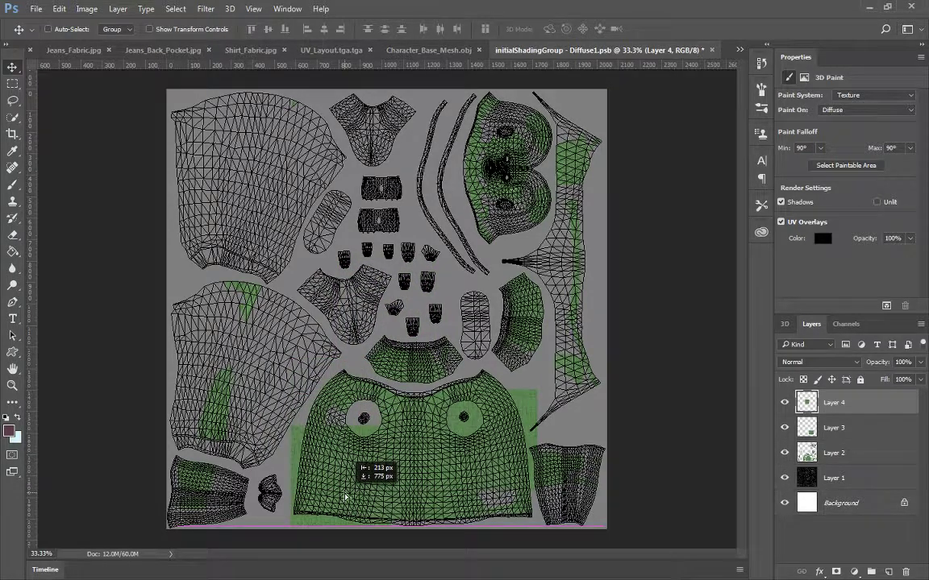
pyautogui.hotkey('ctrl', 'v')
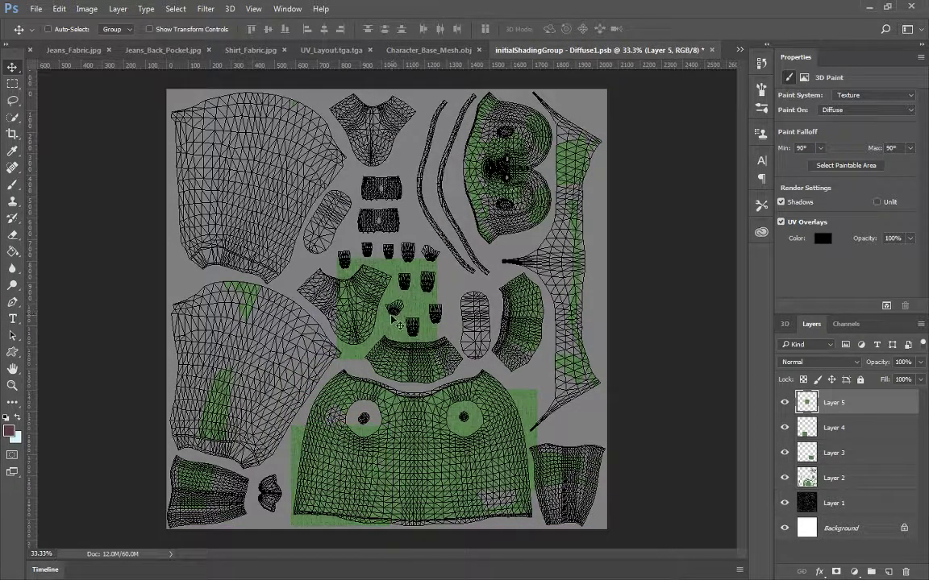
pyautogui.moveTo(396, 323); pyautogui.dragTo(379, 433)
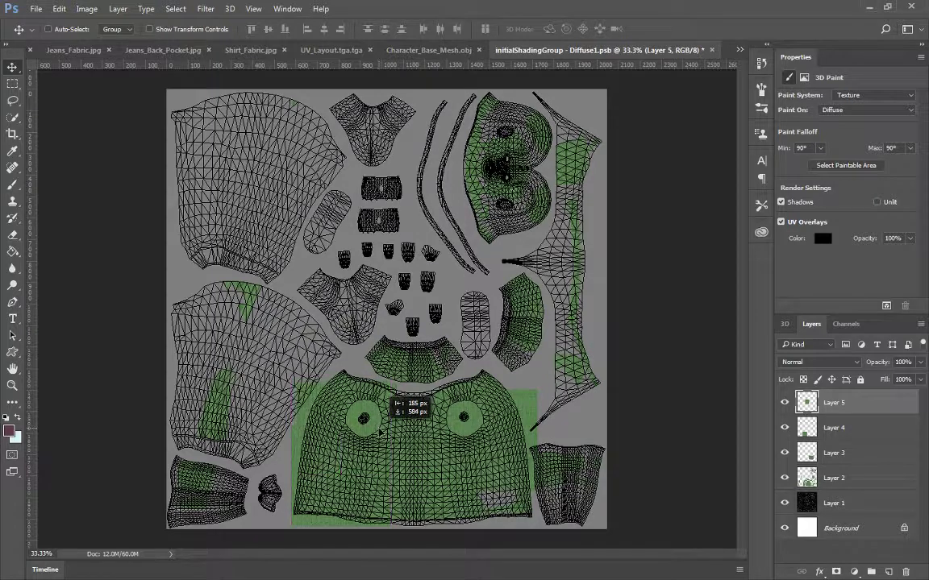
# Step: Paste one fabric patch over the torso UV island's lower-right corner and another over its upper edge between the left shoulder and neckline
pyautogui.hotkey('ctrl', 'v')
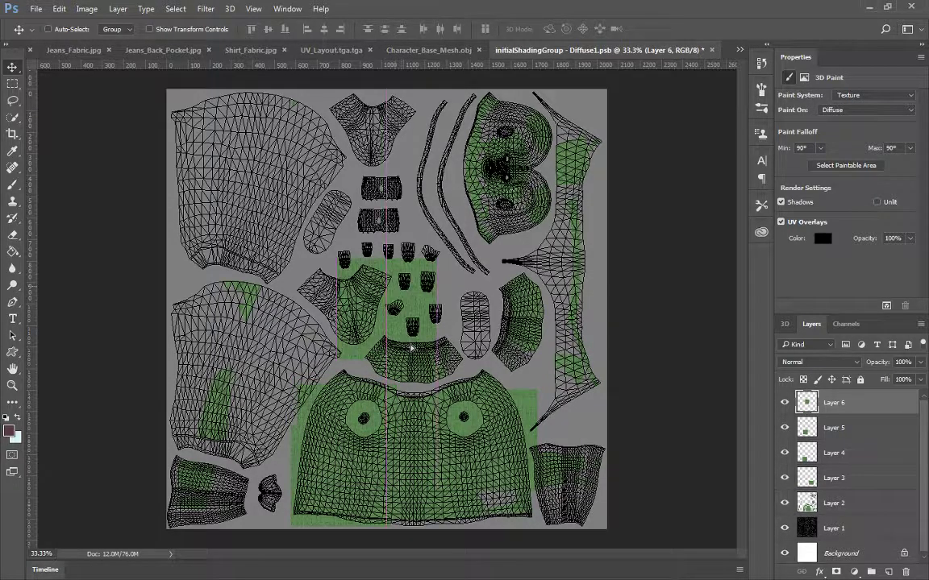
pyautogui.moveTo(411, 349); pyautogui.dragTo(470, 459)
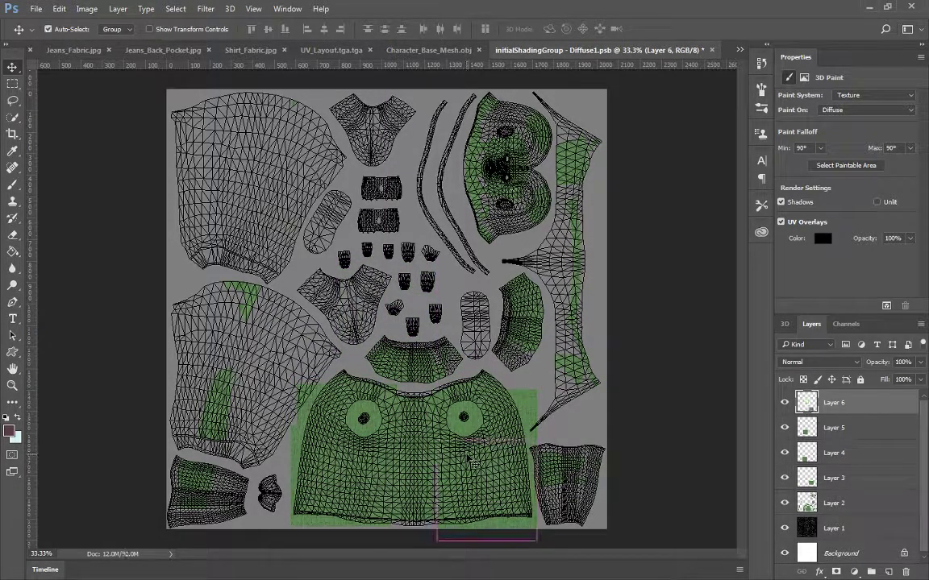
pyautogui.hotkey('ctrl', 'v')
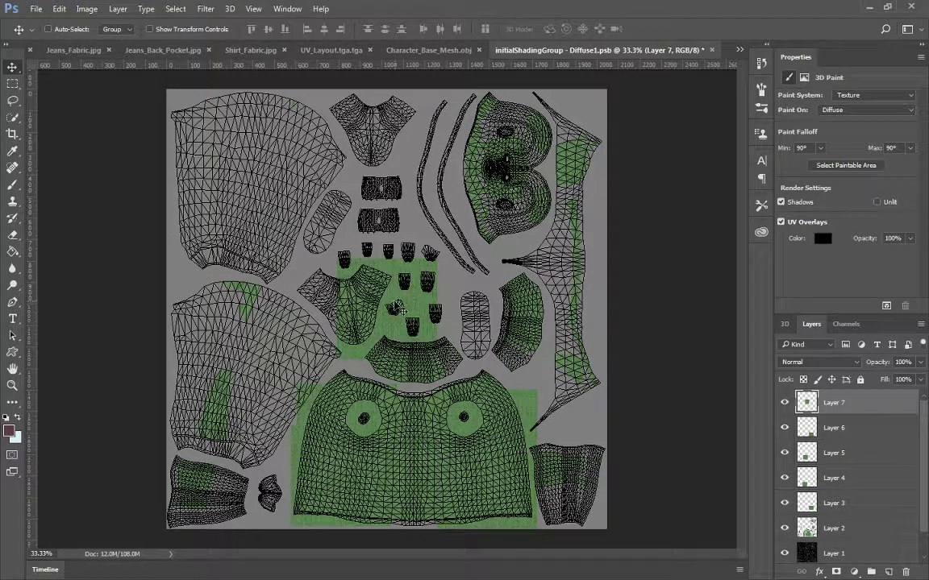
pyautogui.moveTo(360, 275); pyautogui.dragTo(389, 395)
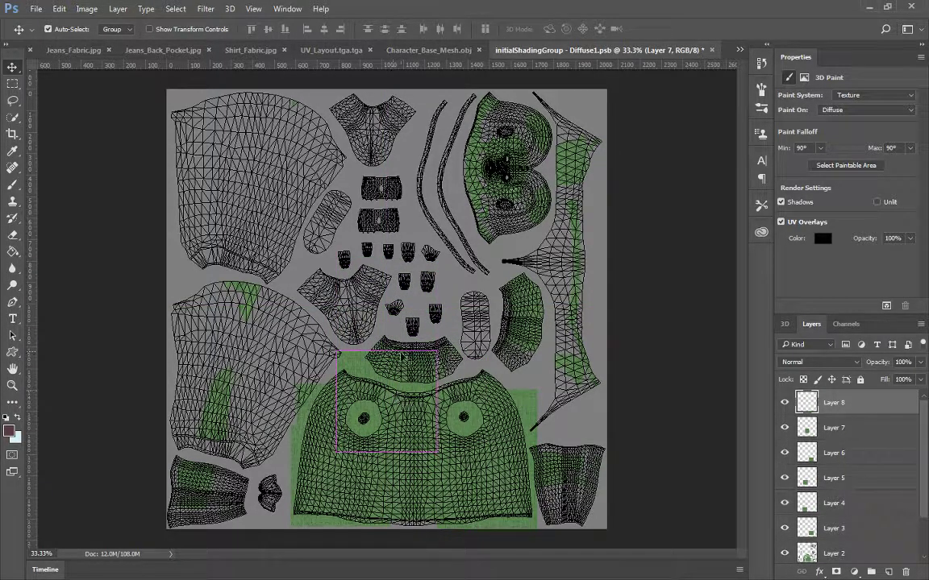
# Step: Paste one fabric patch over the torso UV island's upper right shoulder area and another over its lower centre
pyautogui.hotkey('ctrl', 'v')
pyautogui.moveTo(390, 300); pyautogui.dragTo(456, 392)
pyautogui.hotkey('ctrl', 'v')
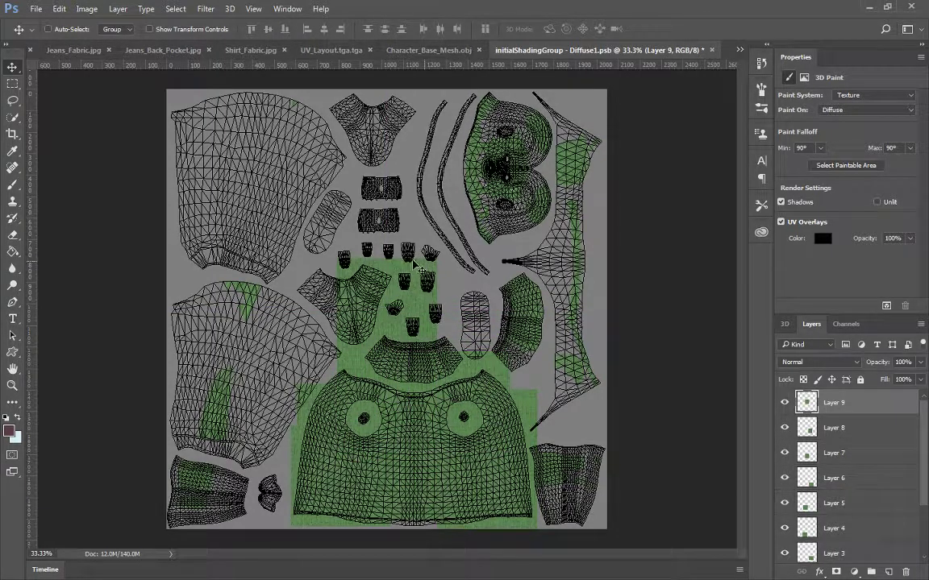
pyautogui.moveTo(379, 240); pyautogui.dragTo(415, 467)
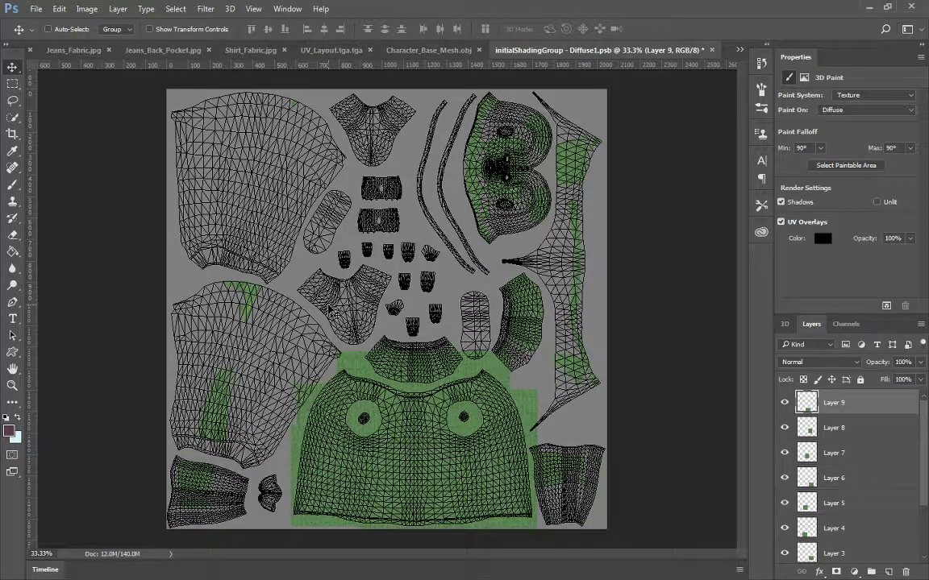
# Step: Paste one fabric patch over the upright curved sleeve UV island beside the torso's upper right and another over the curved island above the torso's neckline
pyautogui.hotkey('ctrl', 'v')
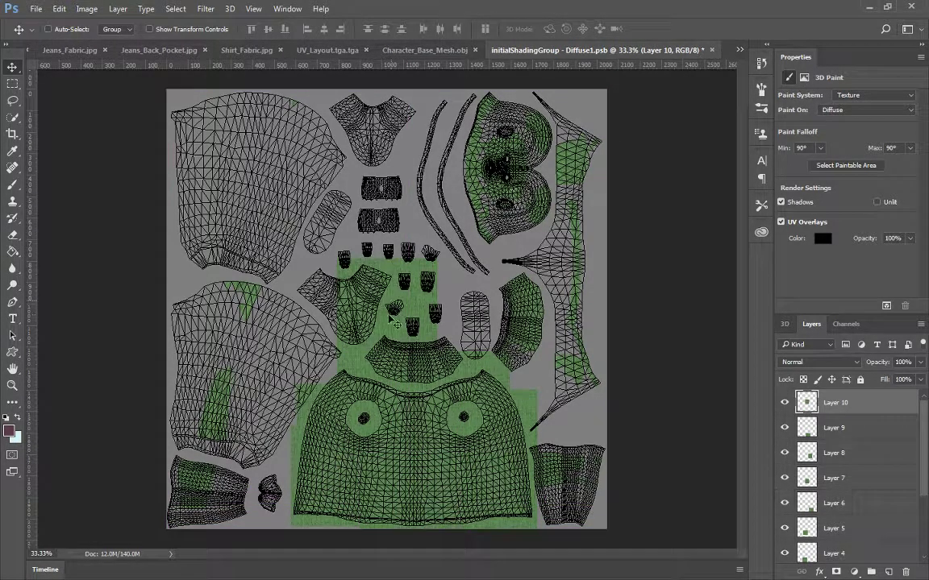
pyautogui.moveTo(396, 323); pyautogui.dragTo(509, 322)
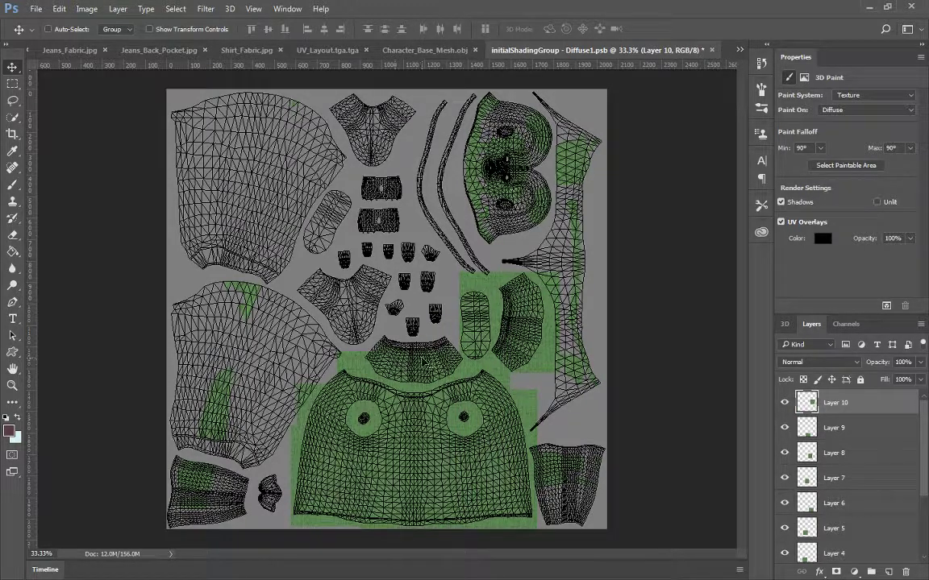
pyautogui.keyDown('alt'); pyautogui.moveTo(422, 363); pyautogui.dragTo(449, 309); pyautogui.keyUp('alt')
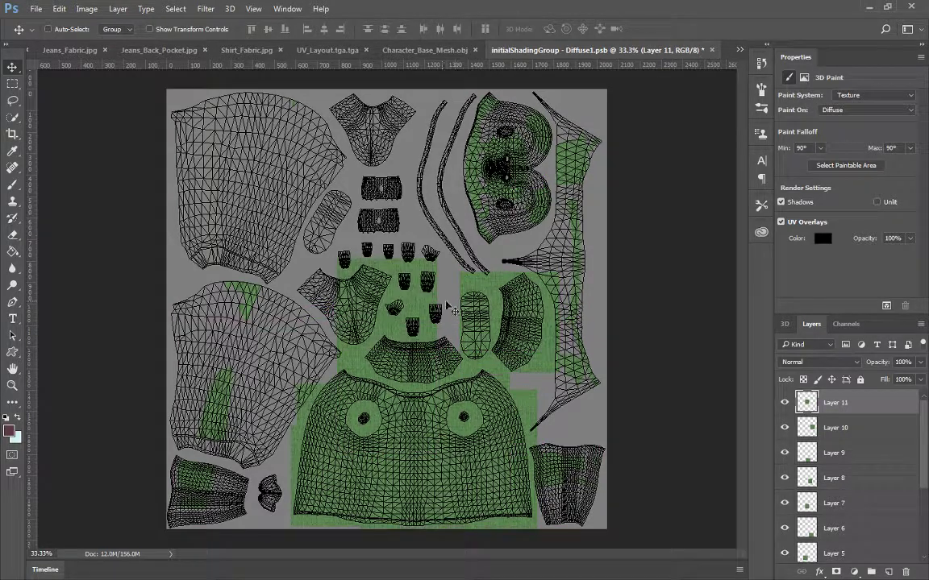
pyautogui.moveTo(387, 307); pyautogui.dragTo(418, 364)
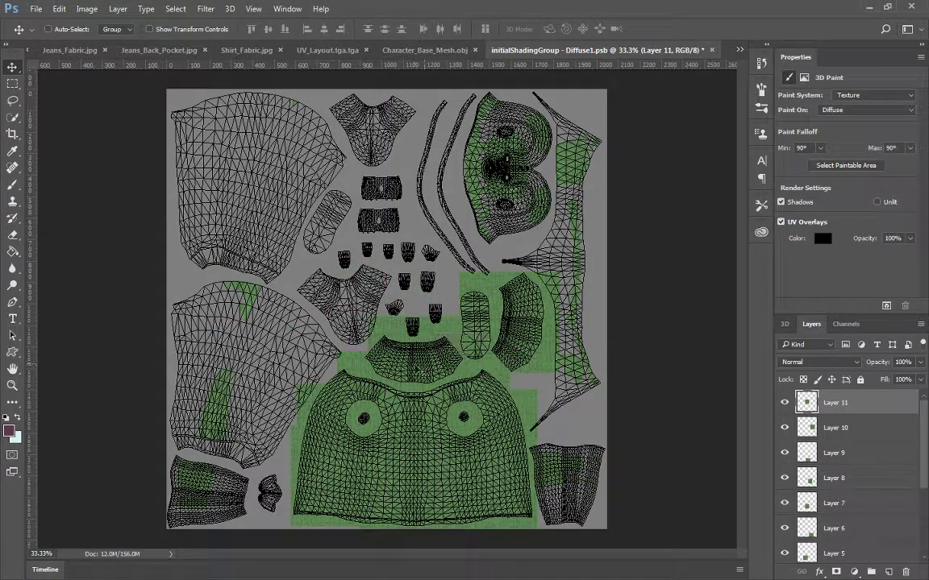
# Step: Rotate the Layer 10 fabric patch over the upright curved sleeve island by 90 degrees
pyautogui.click(835, 431)
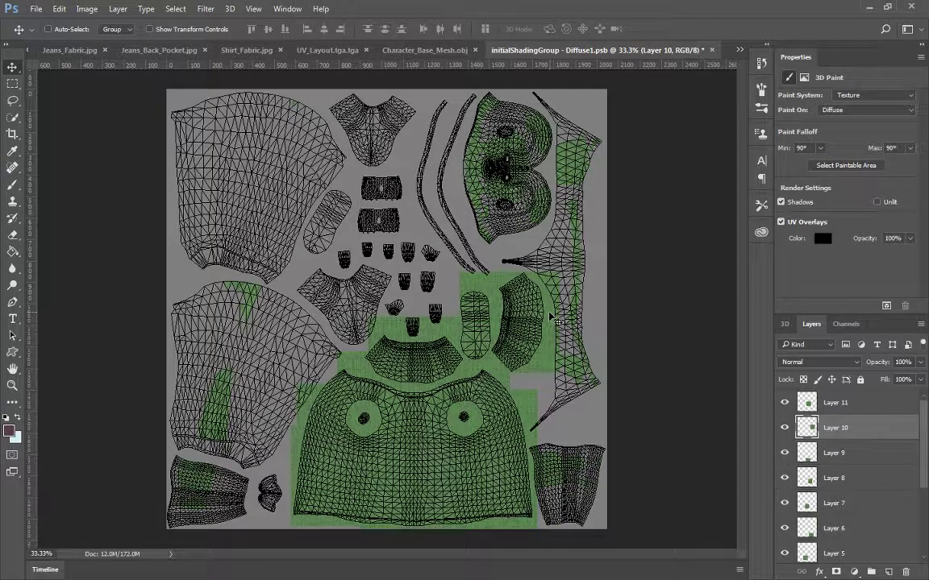
pyautogui.hotkey('ctrl', 't')
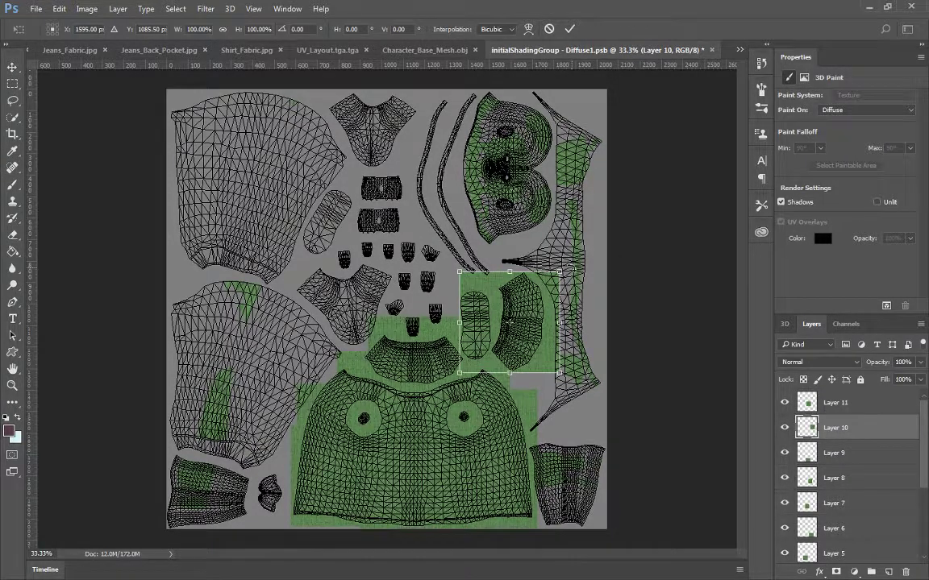
pyautogui.moveTo(564, 280); pyautogui.dragTo(556, 369)
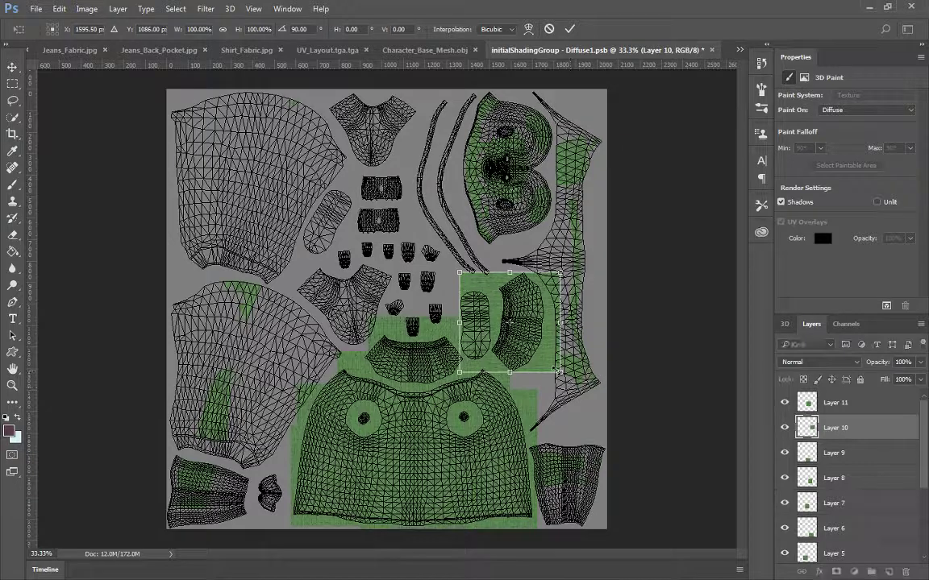
pyautogui.press('Return')
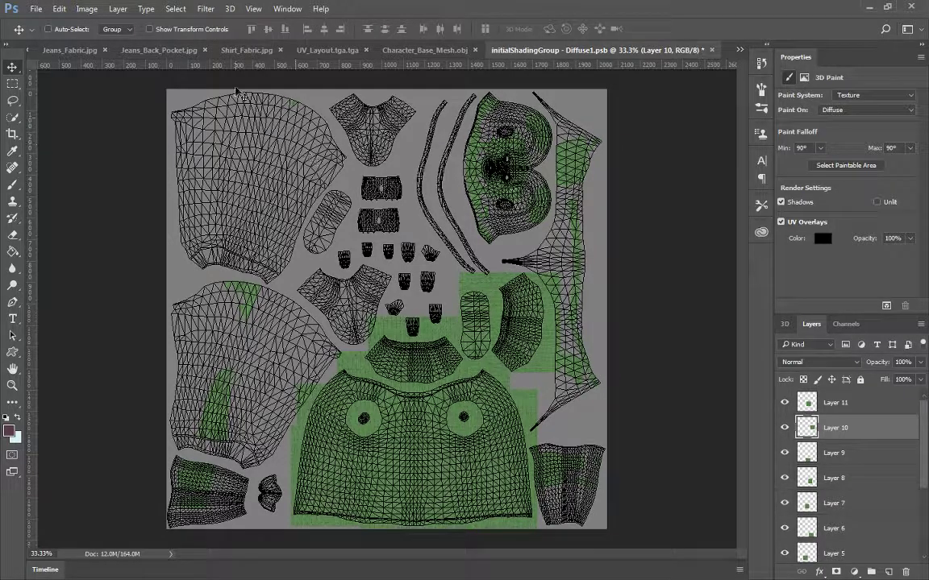
# Step: Check the updated shirt texture on the character in the Character_Base_Mesh document, from the back and then from the front
pyautogui.click(417, 51)
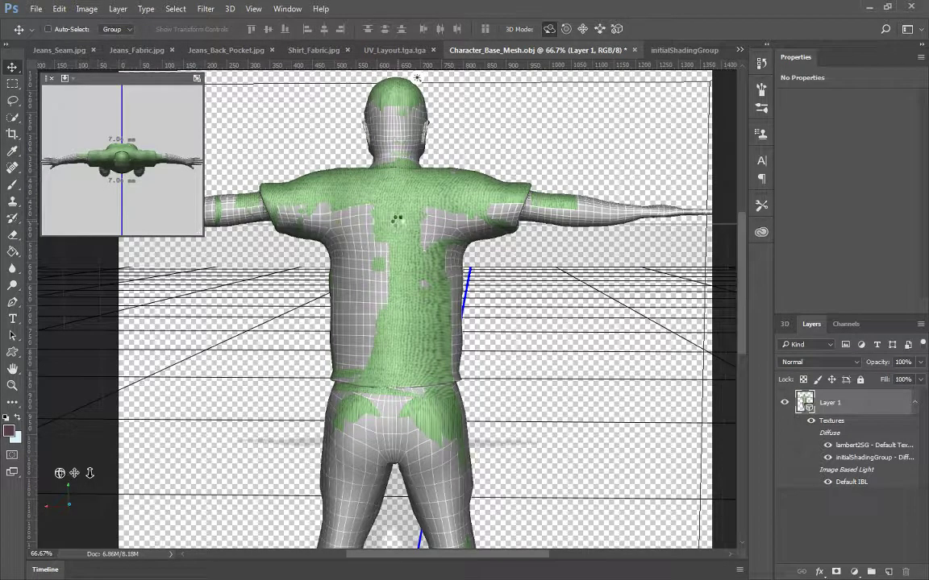
pyautogui.click(396, 220)
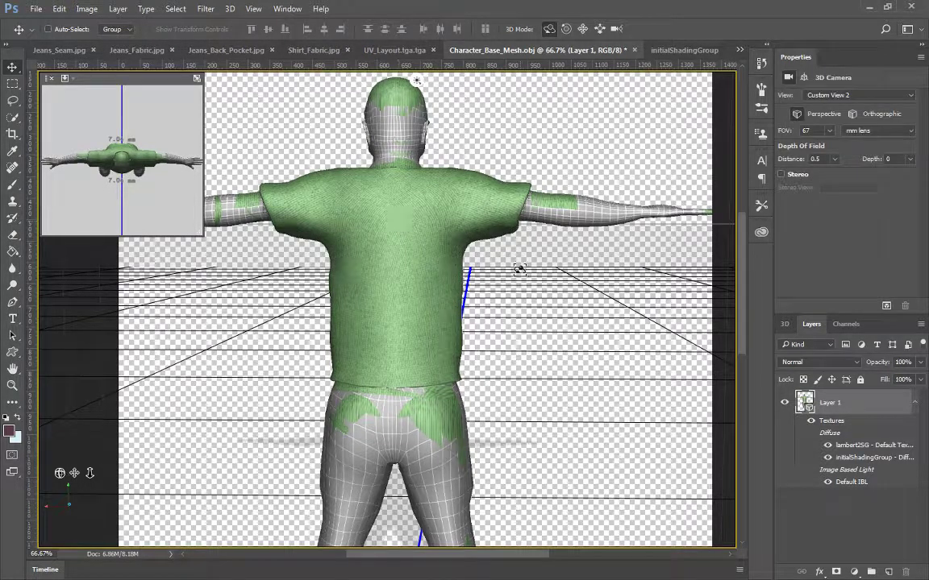
pyautogui.moveTo(519, 268); pyautogui.dragTo(717, 261)
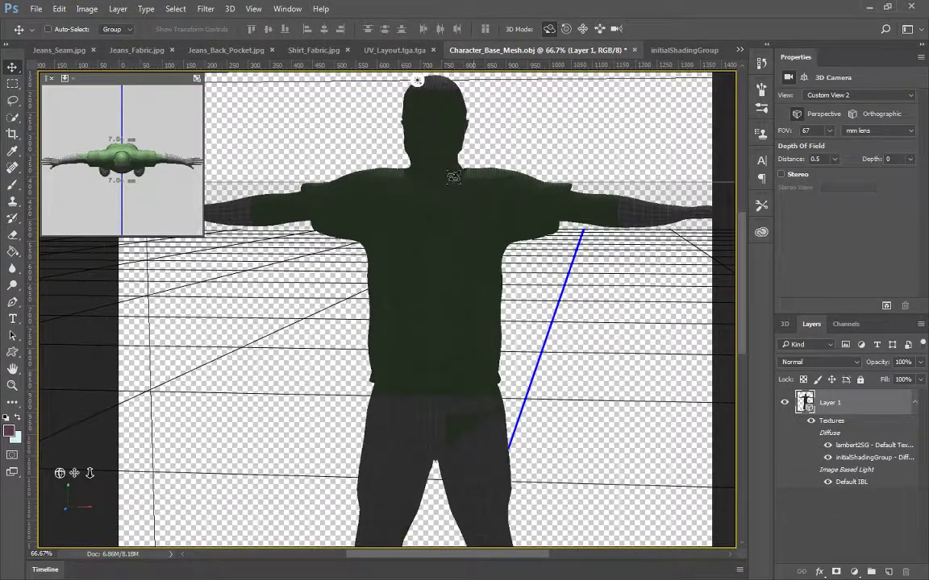
pyautogui.hotkey('ctrl', '-')
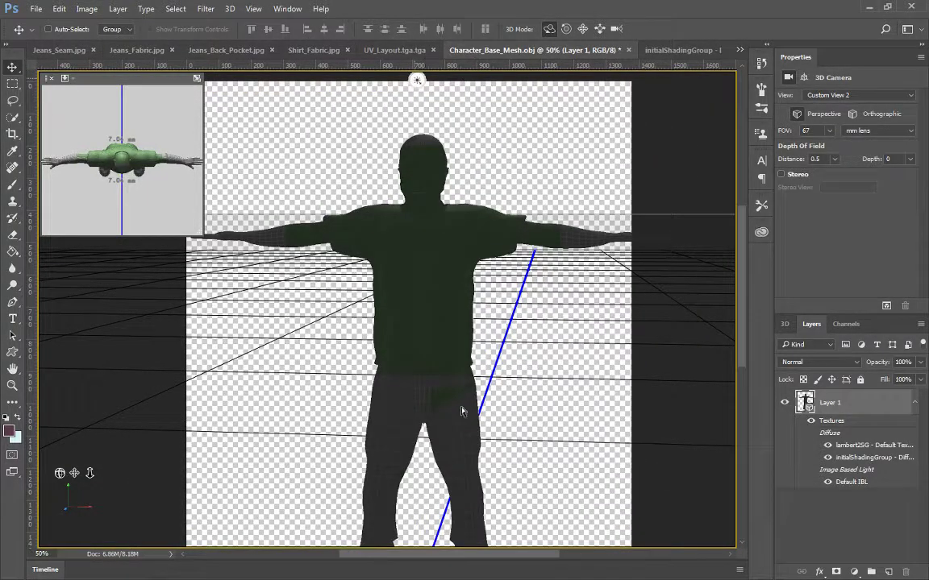
# Step: Re-aim the scene's infinite light so that it illuminates the front of the character
pyautogui.moveTo(393, 337); pyautogui.dragTo(331, 315)
pyautogui.moveTo(279, 349); pyautogui.dragTo(364, 323)
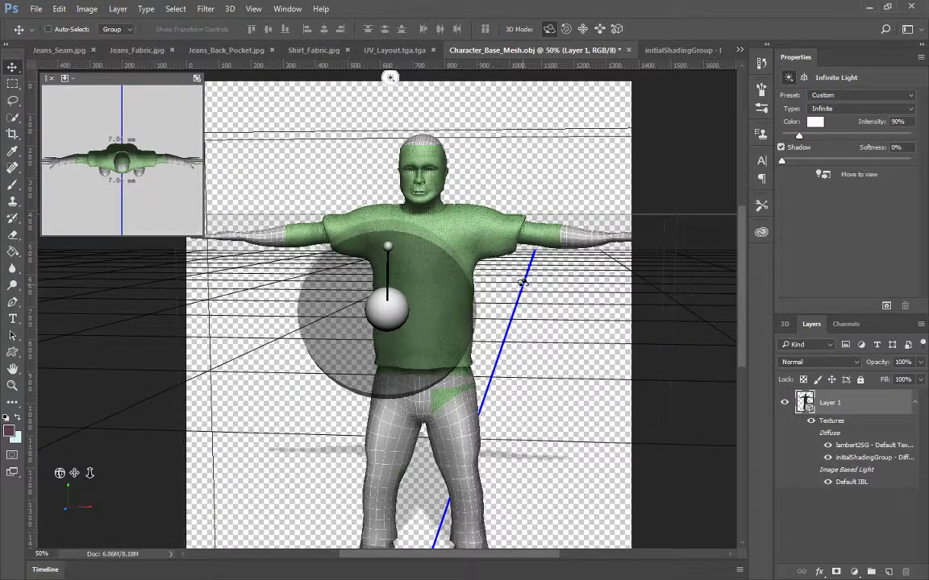
pyautogui.click(556, 108)
pyautogui.click(555, 107)
pyautogui.moveTo(535, 137); pyautogui.dragTo(597, 195)
pyautogui.moveTo(610, 196); pyautogui.dragTo(614, 194)
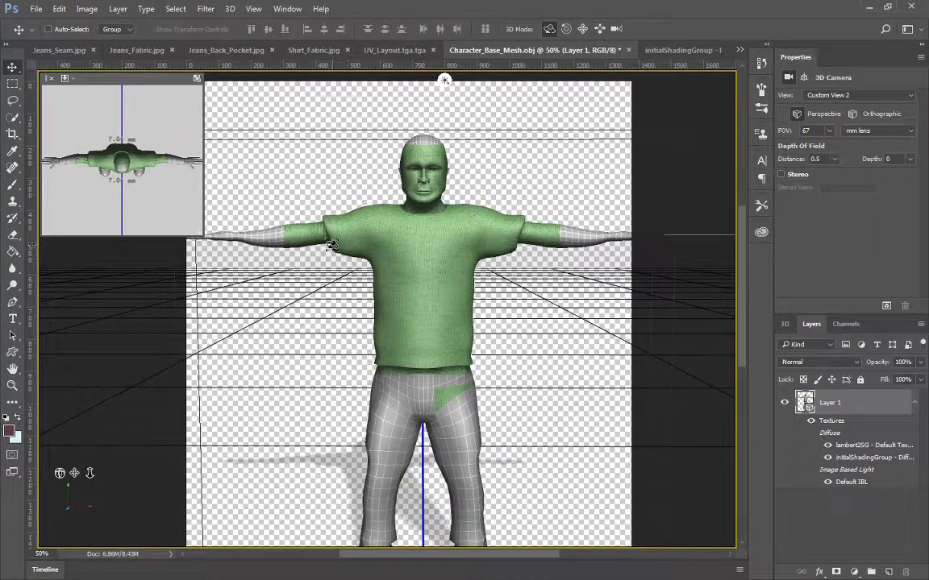
pyautogui.moveTo(357, 104)
pyautogui.mouseDown()
pyautogui.moveTo(661, 108)
pyautogui.moveTo(577, 143)
pyautogui.moveTo(491, 119)
pyautogui.moveTo(322, 97)
pyautogui.moveTo(355, 102)
pyautogui.mouseUp()
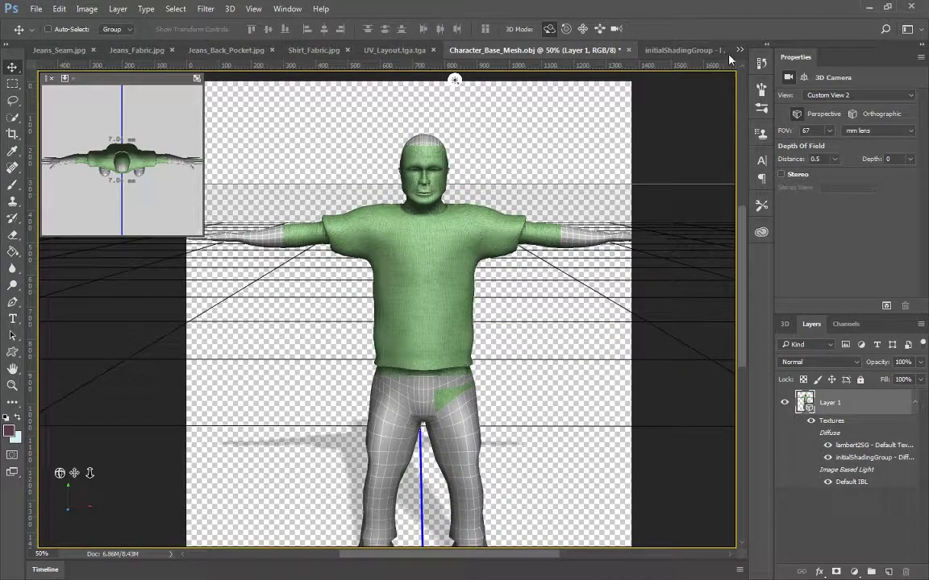
# Step: Select the entire logo image in the MCC_Tech_Camp.png document for copying
pyautogui.click(739, 50)
pyautogui.click(767, 57)
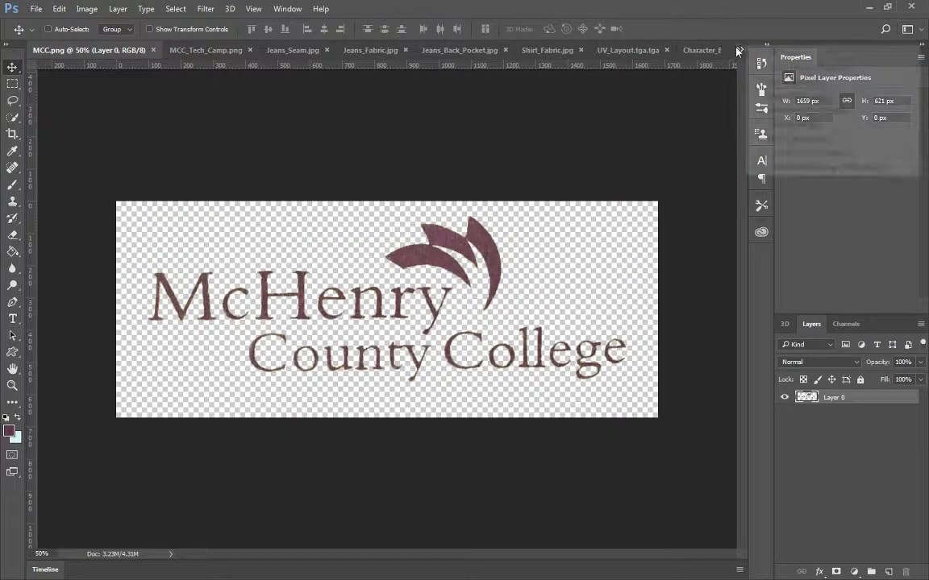
pyautogui.click(738, 51)
pyautogui.click(794, 66)
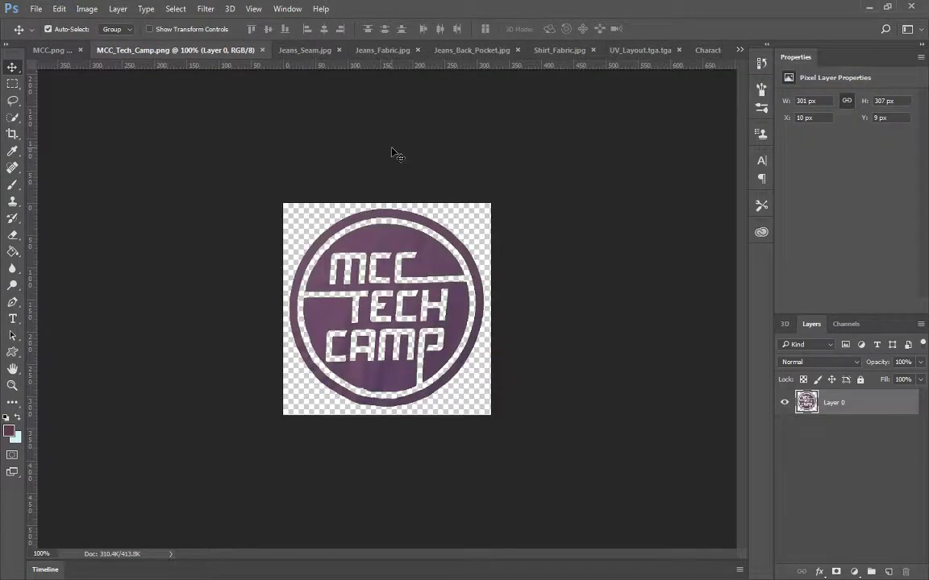
pyautogui.hotkey('ctrl', 'a')
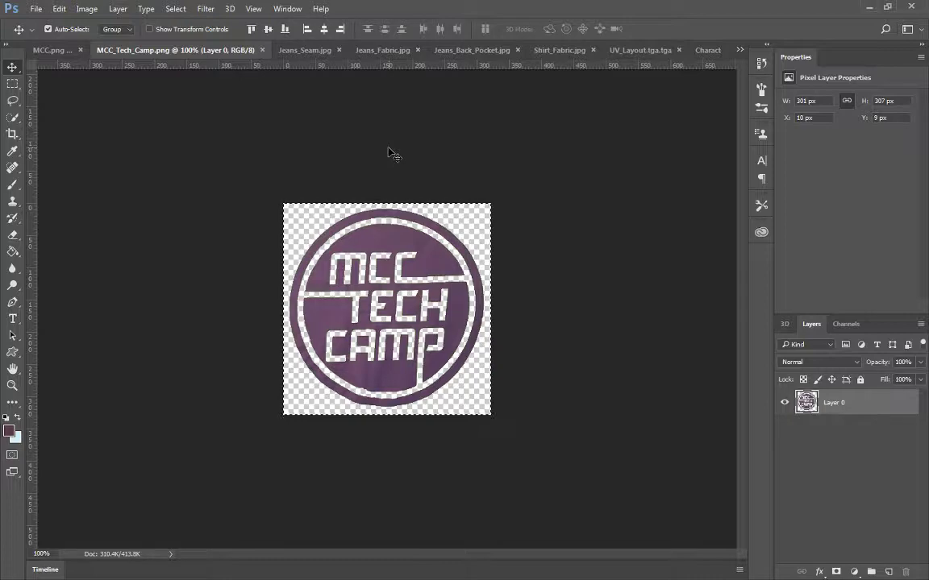
# Step: Try to paste the tech camp logo into the Character_Base_Mesh document
pyautogui.click(710, 51)
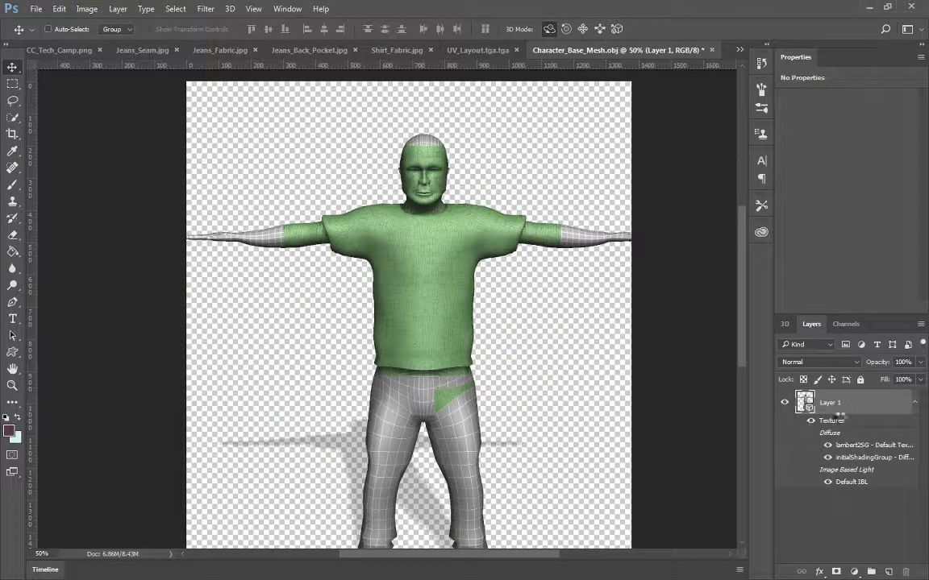
pyautogui.click(667, 365)
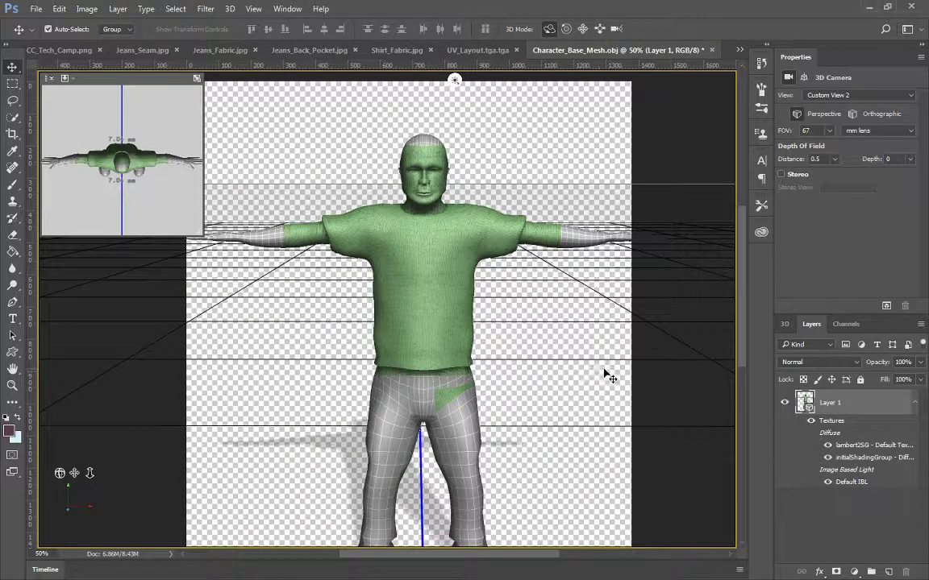
pyautogui.hotkey('ctrl', 'v')
pyautogui.hotkey('ctrl', 'z')
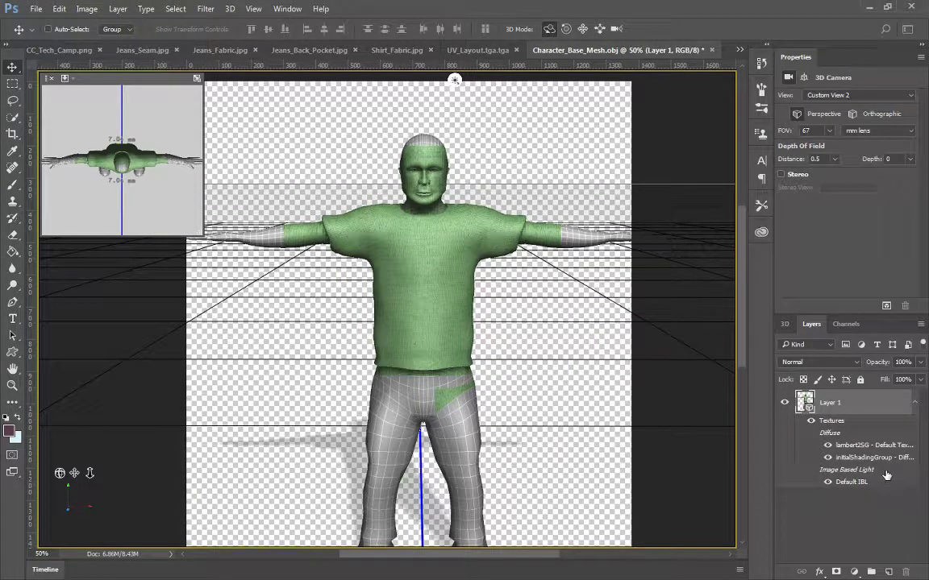
# Step: In the initialShadingGroup diffuse texture document, merge the fabric patch layers from Layer 3 through Layer 11 into one layer
pyautogui.click(737, 51)
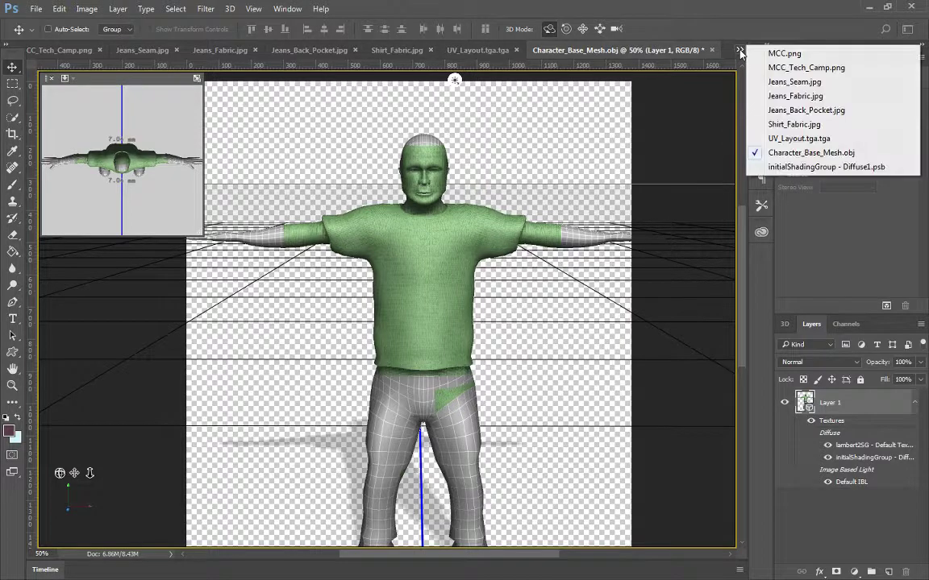
pyautogui.click(798, 166)
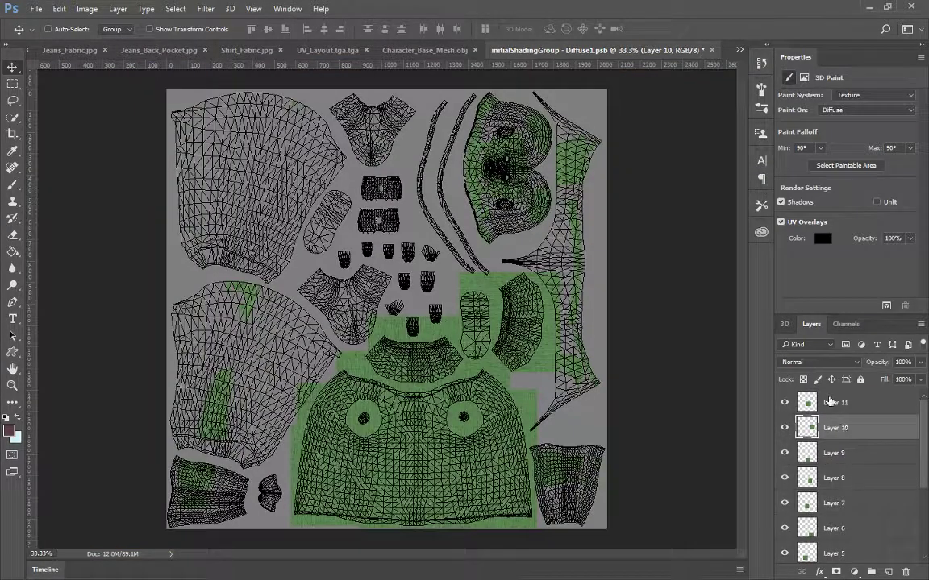
pyautogui.click(830, 402)
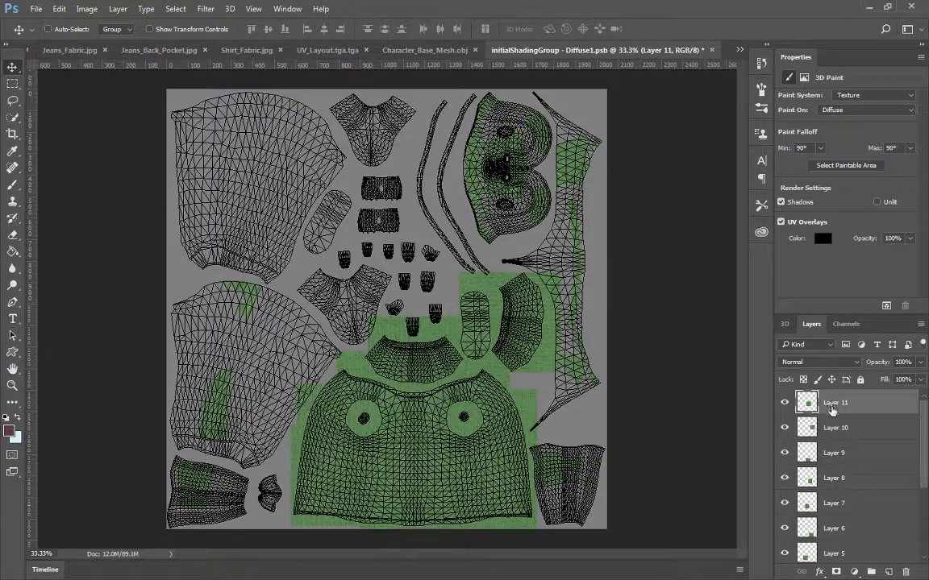
pyautogui.scroll(-3, 846, 471)
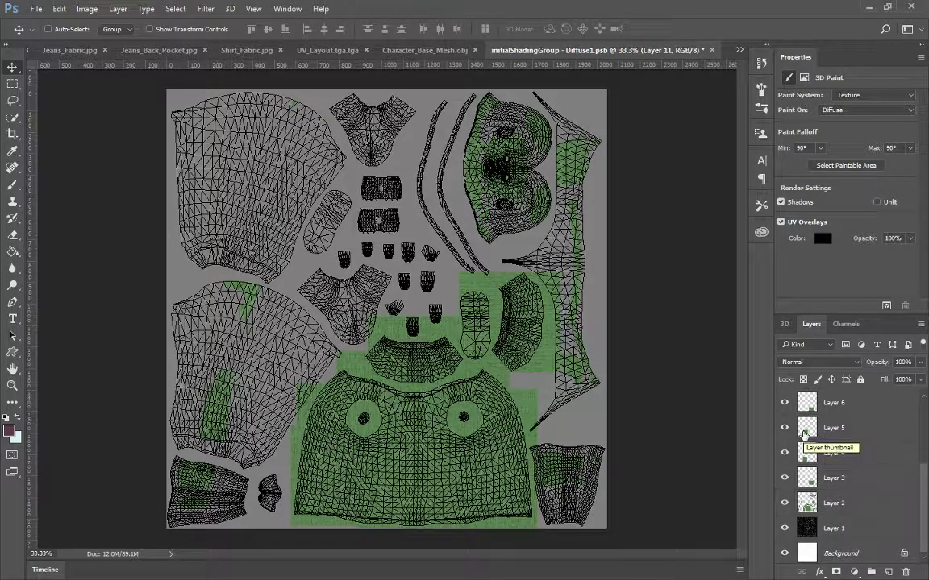
pyautogui.keyDown('shift'); pyautogui.click(831, 482); pyautogui.keyUp('shift')
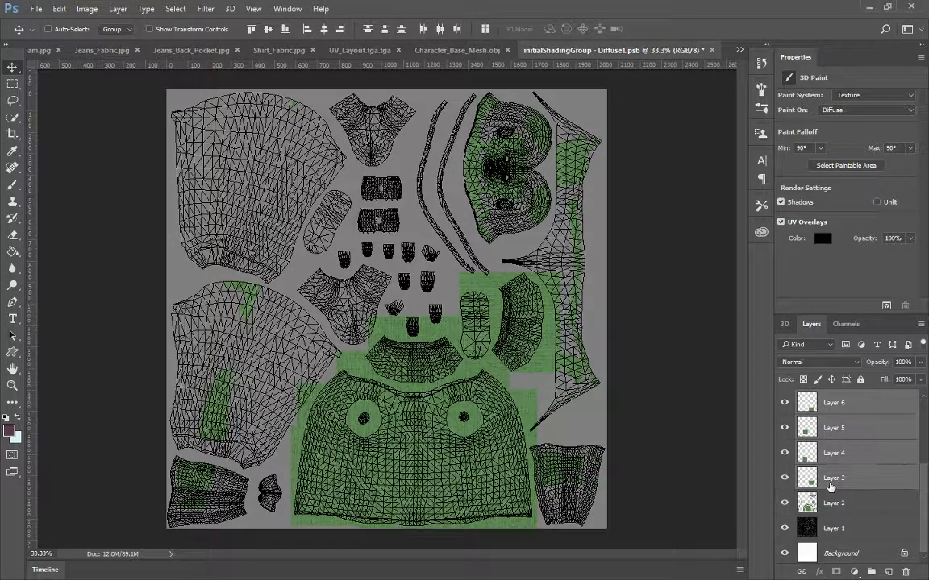
pyautogui.press('ctrl')
pyautogui.hotkey('ctrl', 'e')
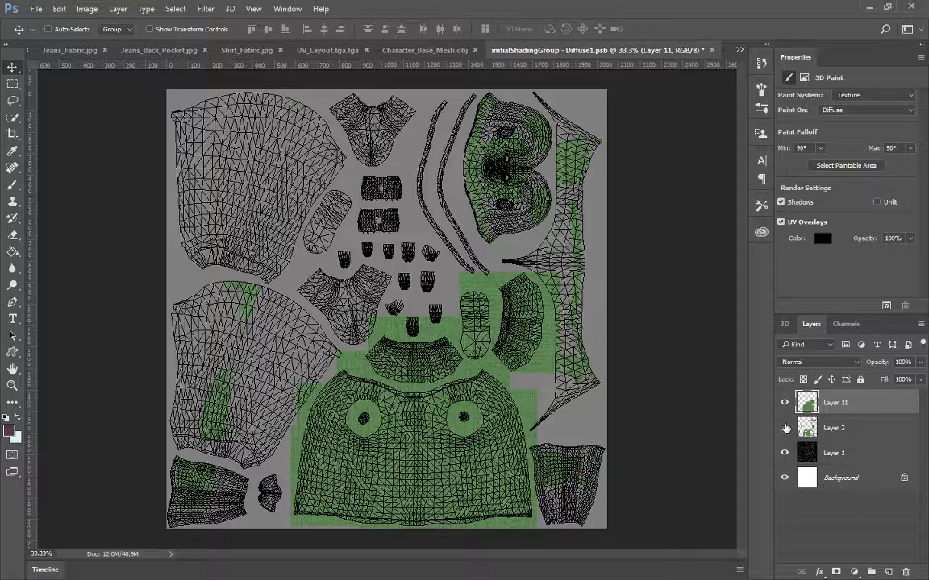
# Step: Compare the texture with Layer 2 hidden and shown, move Layer 2 above the merged fabric layer, and check the character mesh
pyautogui.click(785, 428)
pyautogui.click(785, 428)
pyautogui.click(783, 429)
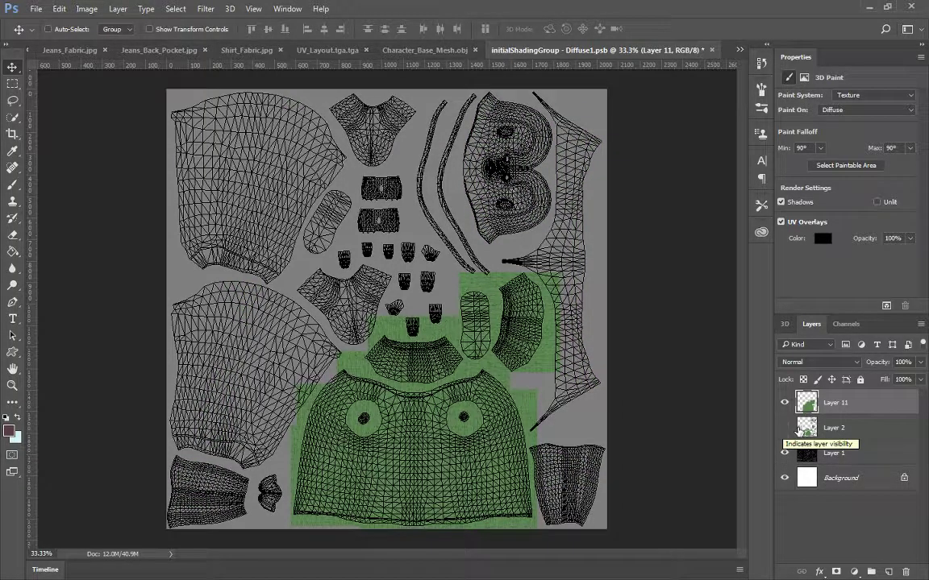
pyautogui.click(814, 428)
pyautogui.click(785, 428)
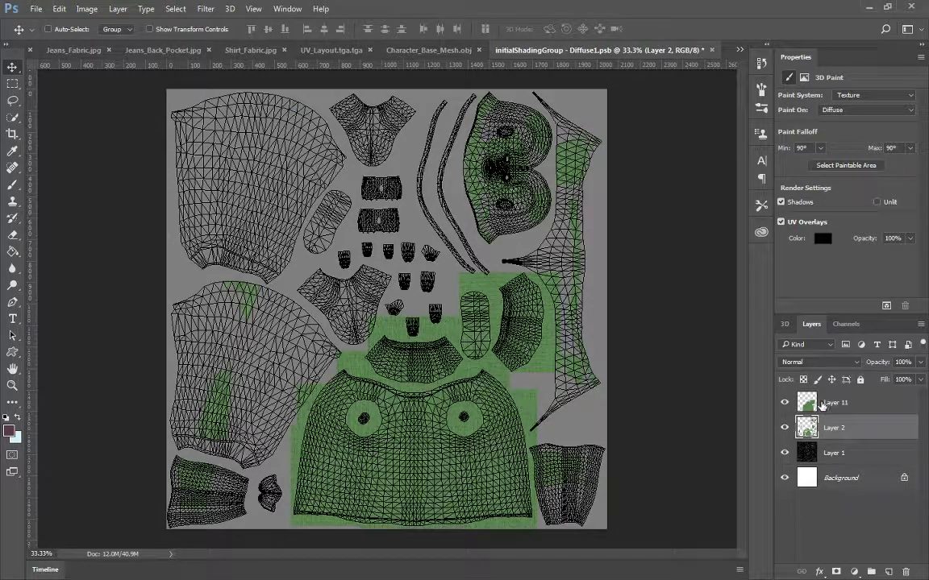
pyautogui.moveTo(822, 403); pyautogui.dragTo(832, 399)
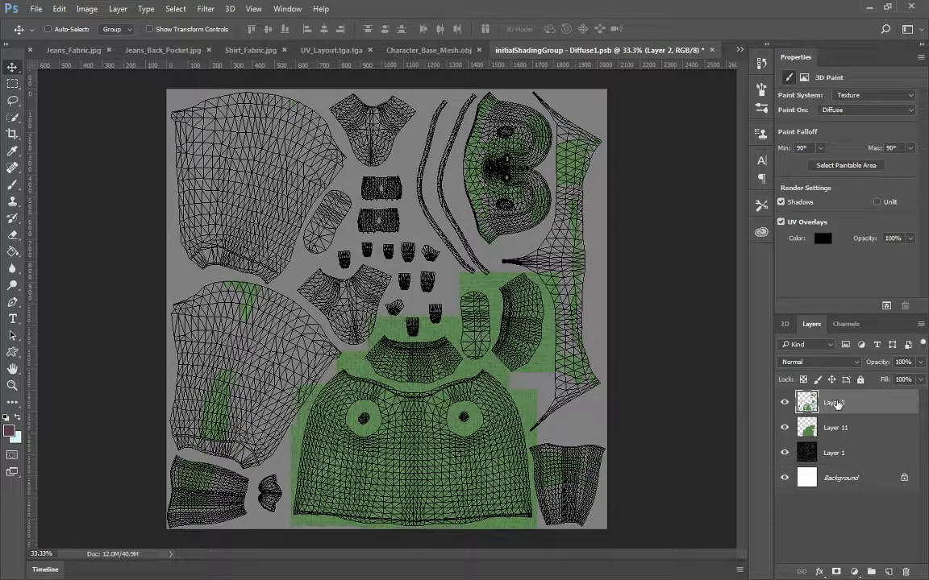
pyautogui.click(407, 50)
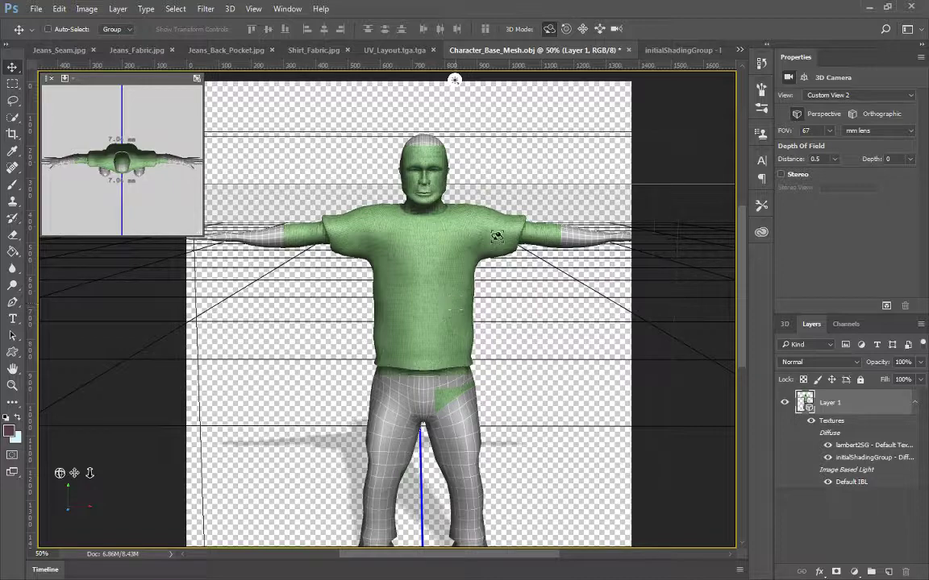
pyautogui.moveTo(496, 215); pyautogui.dragTo(498, 158)
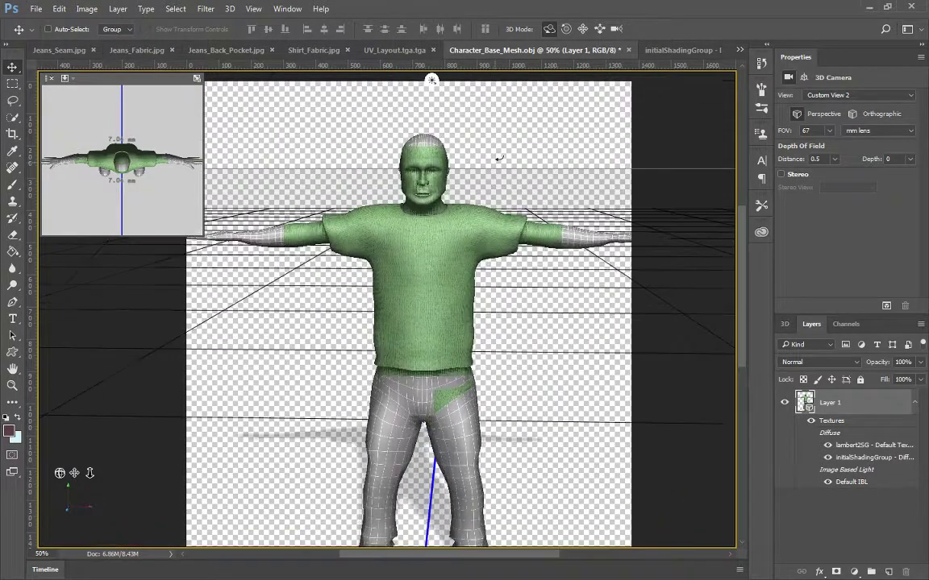
# Step: Close the initialShadingGroup diffuse texture document without saving its changes and reopen it
pyautogui.click(696, 53)
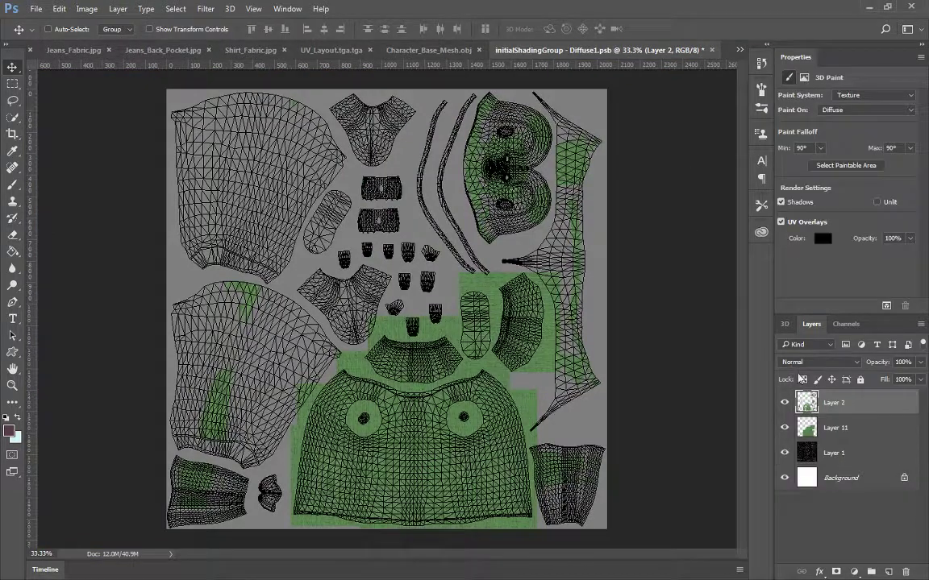
pyautogui.click(710, 50)
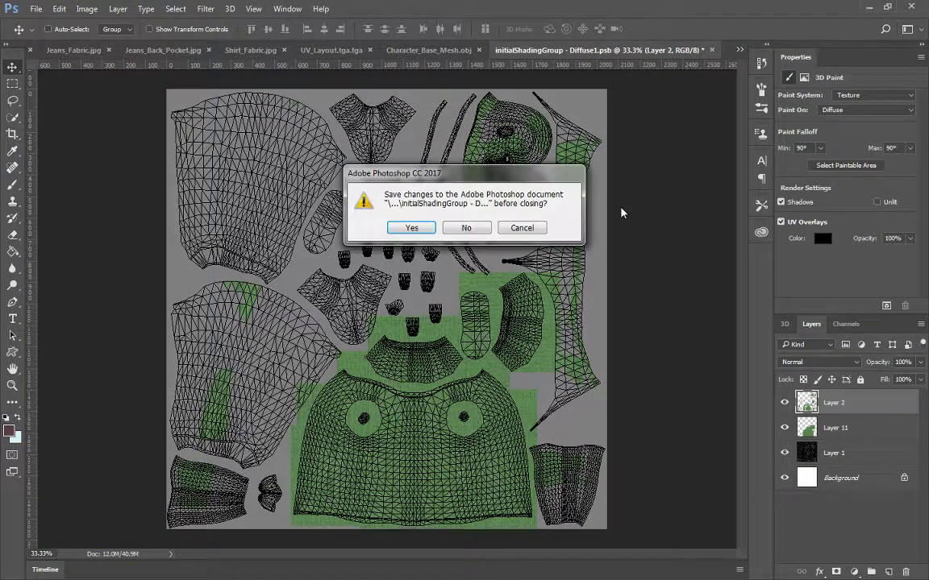
pyautogui.click(466, 229)
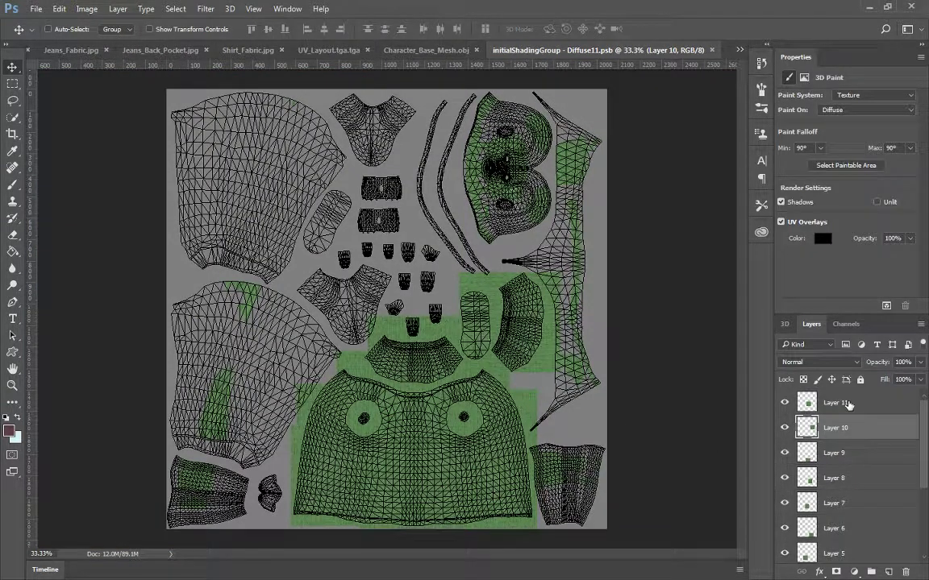
# Step: Merge the fabric patch layers from Layer 3 through Layer 11 into one layer and move it below Layer 2
pyautogui.click(835, 403)
pyautogui.scroll(-3, 838, 452)
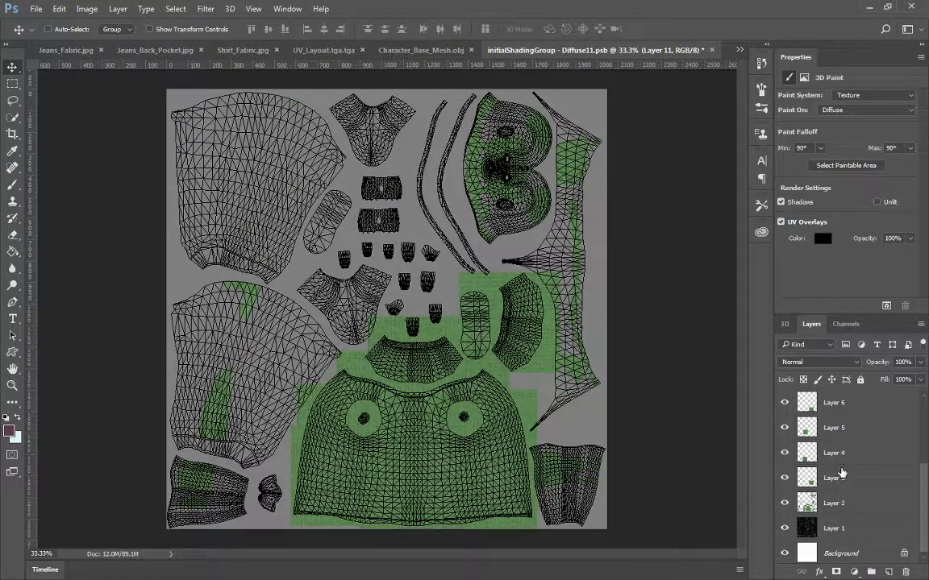
pyautogui.keyDown('shift'); pyautogui.click(857, 453); pyautogui.keyUp('shift')
pyautogui.scroll(3, 838, 460)
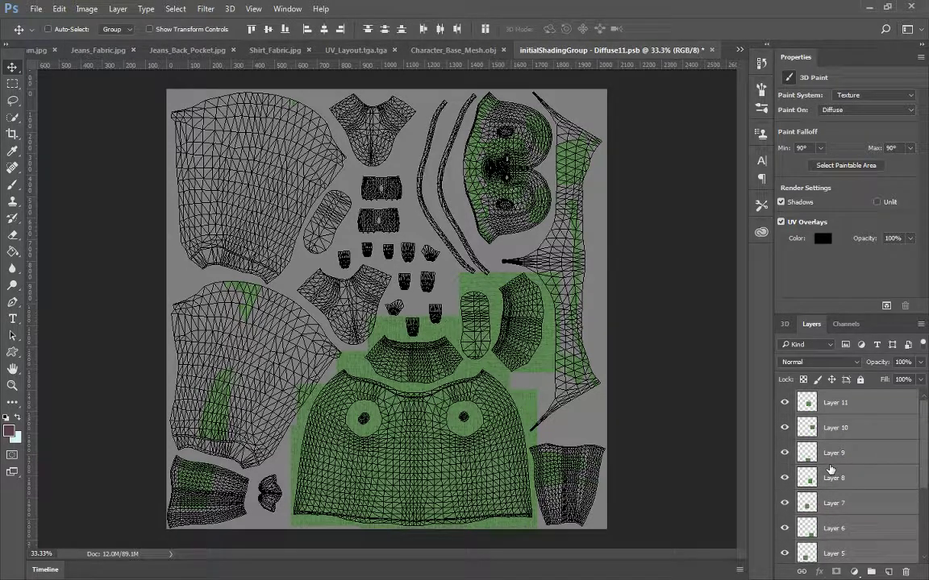
pyautogui.hotkey('ctrl', 'e')
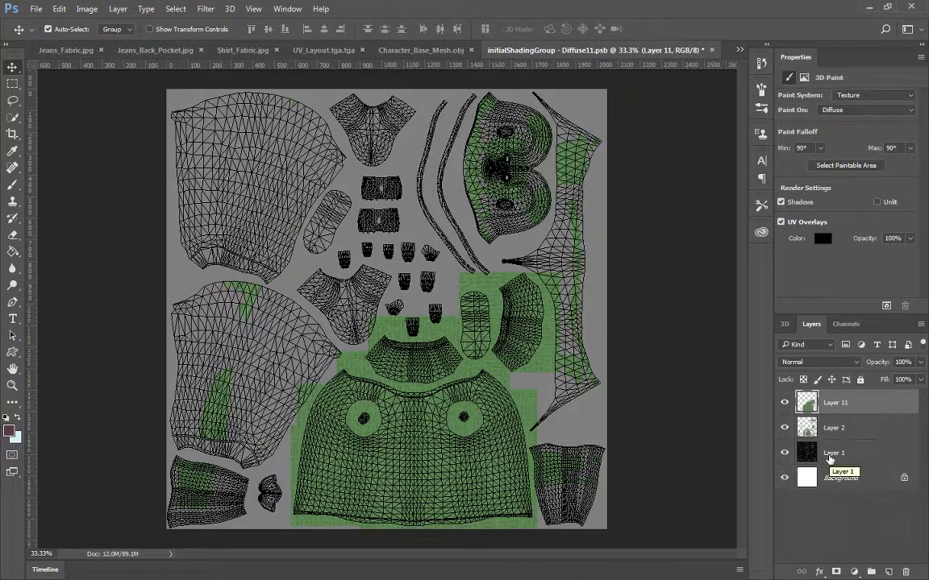
pyautogui.moveTo(835, 403); pyautogui.dragTo(841, 431)
# Step: Inspect the fabric texture on the shirt and sleeves in the Character_Base_Mesh document
pyautogui.click(423, 50)
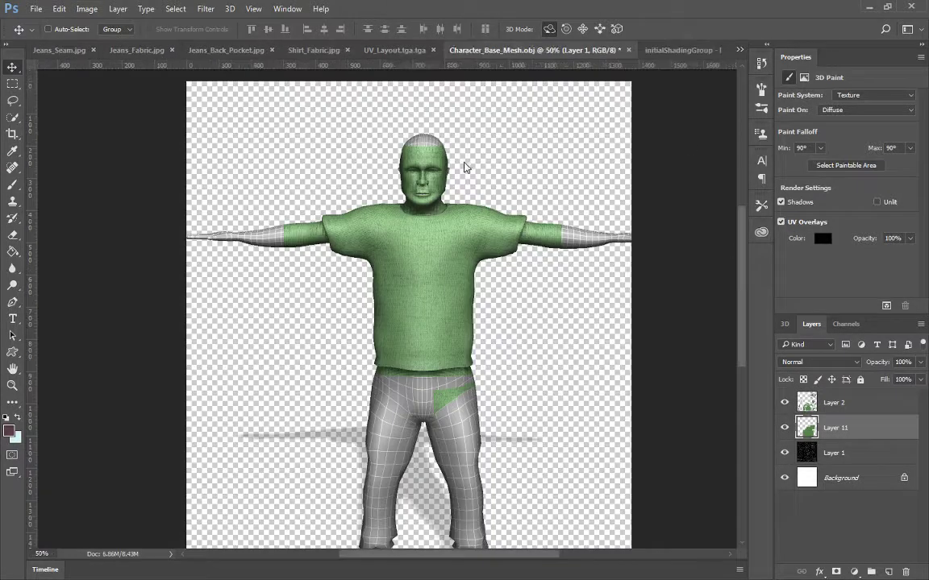
pyautogui.click(467, 149)
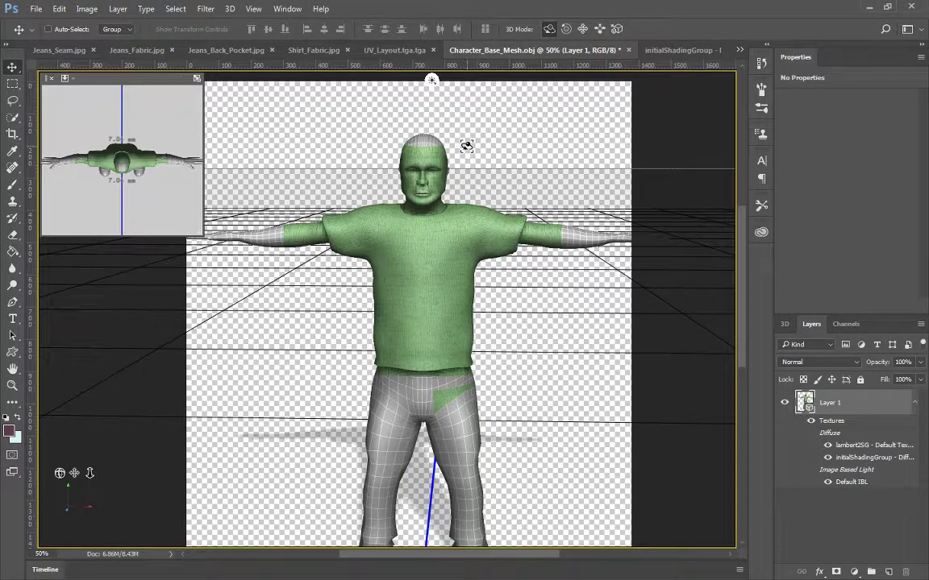
pyautogui.moveTo(394, 323); pyautogui.dragTo(42, 224)
pyautogui.moveTo(186, 297); pyautogui.dragTo(521, 303)
pyautogui.moveTo(549, 80); pyautogui.dragTo(439, 80)
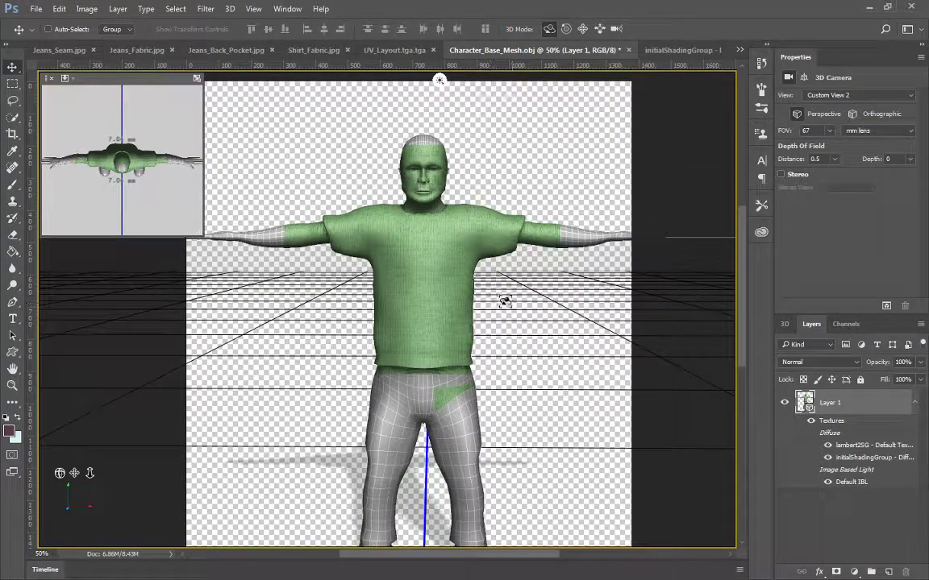
# Step: In the initialShadingGroup diffuse texture document, rename Layer 2 as Shirt_Projection and Layer 11 as Shirt_Layout
pyautogui.click(681, 50)
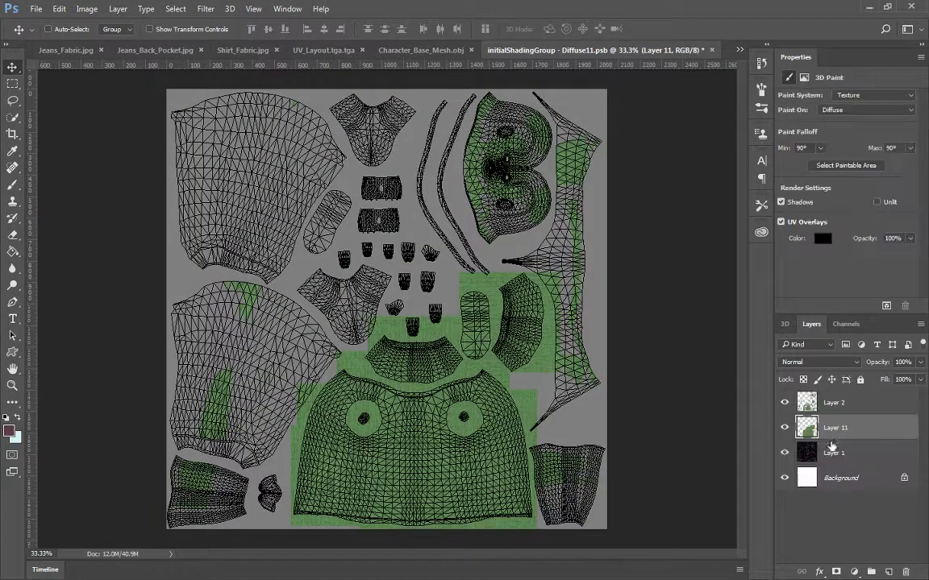
pyautogui.click(842, 408)
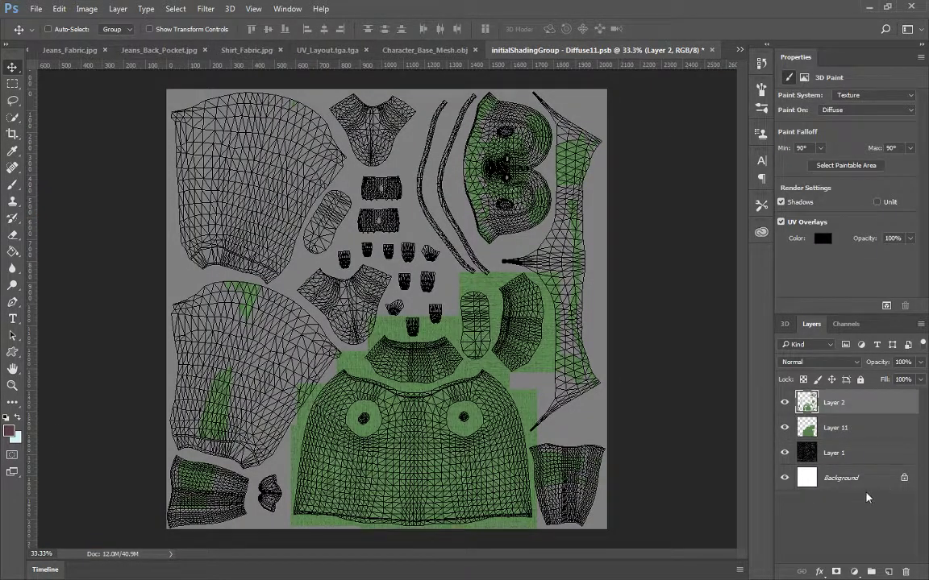
pyautogui.doubleClick(832, 403)
pyautogui.write('Shirt_Projection')
pyautogui.press('Return')
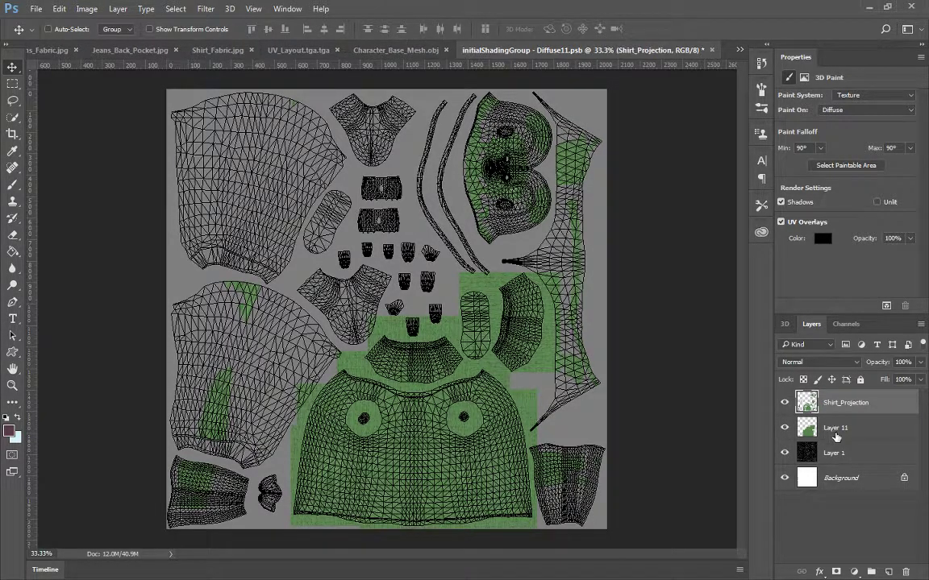
pyautogui.doubleClick(836, 428)
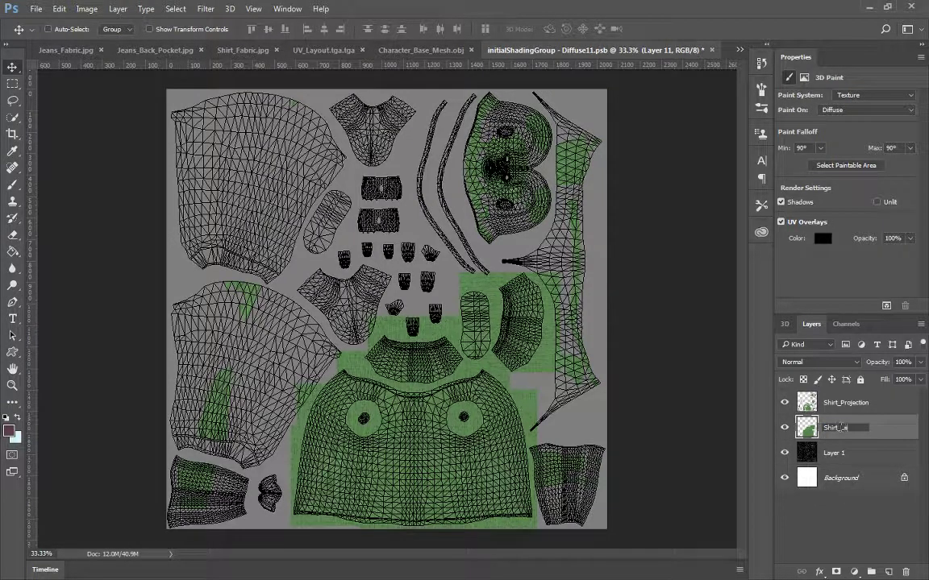
pyautogui.write('Shirt_Layout')
pyautogui.press('Return')
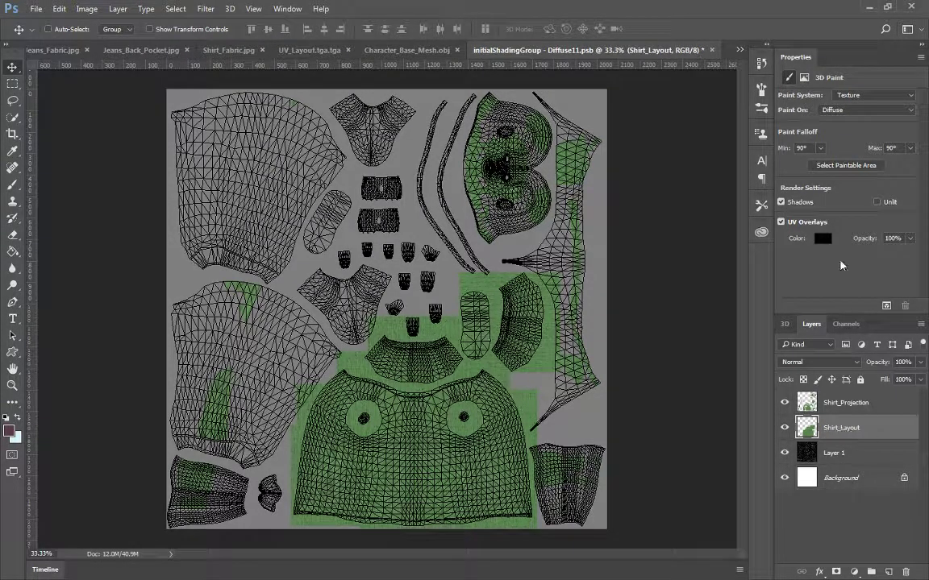
# Step: Check the character mesh, then add a new empty layer above Shirt_Projection in the diffuse texture document
pyautogui.click(436, 54)
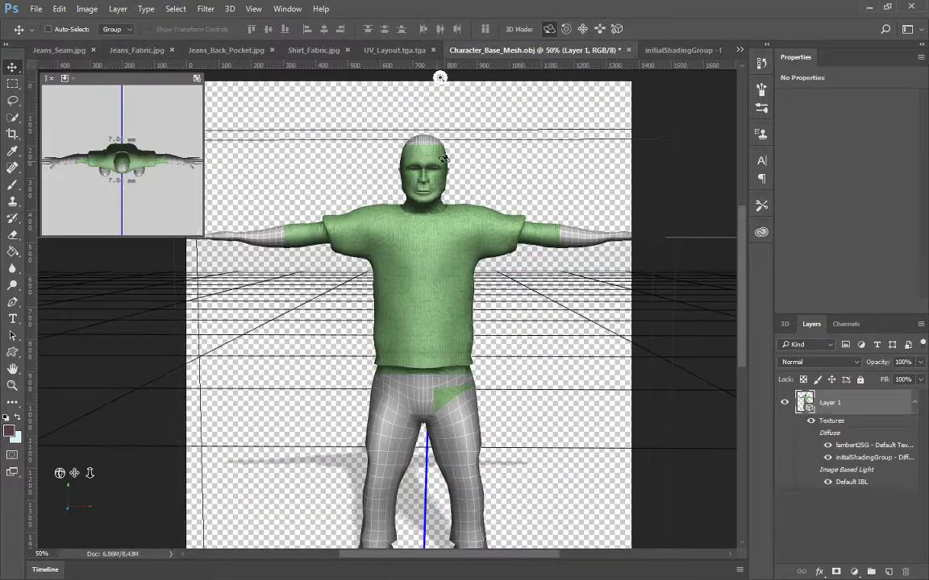
pyautogui.click(439, 77)
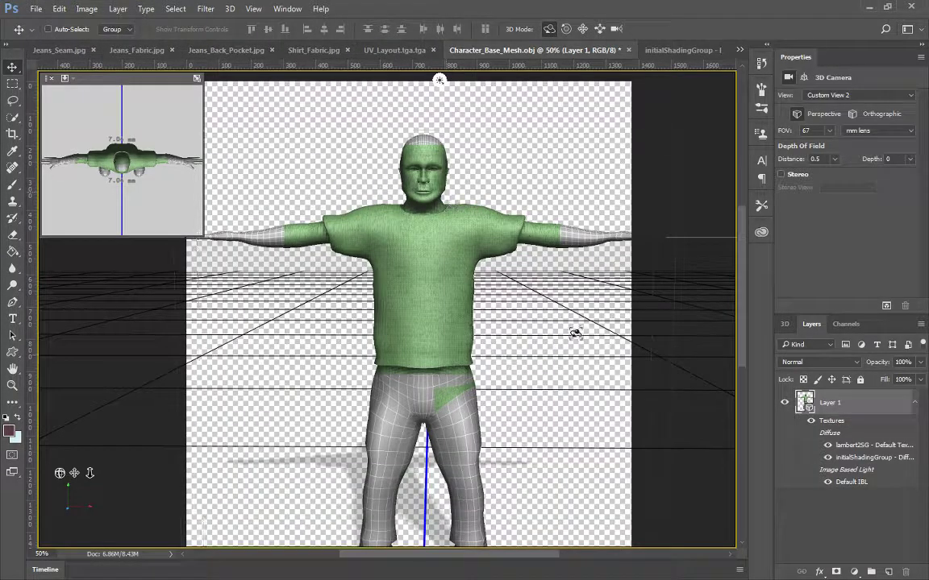
pyautogui.click(665, 50)
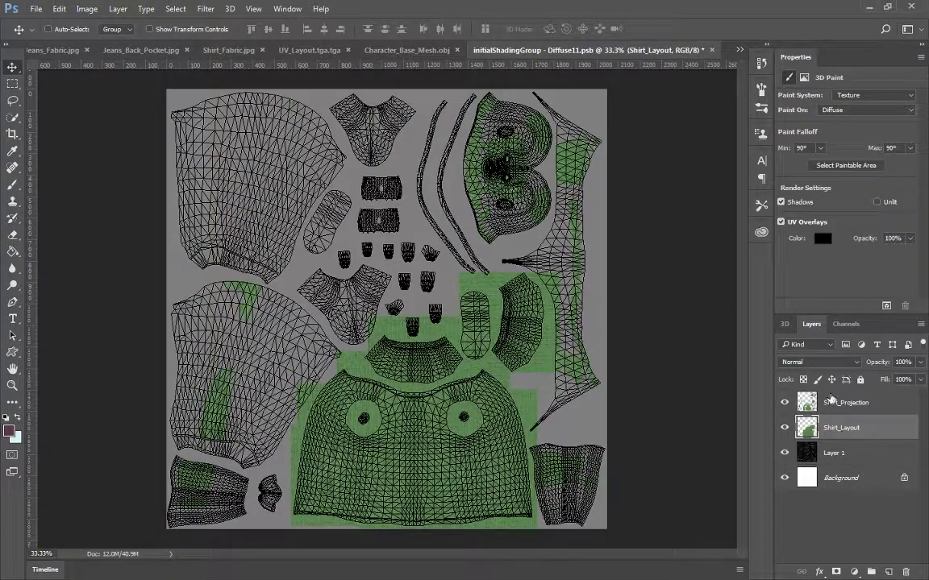
pyautogui.click(829, 400)
pyautogui.click(889, 572)
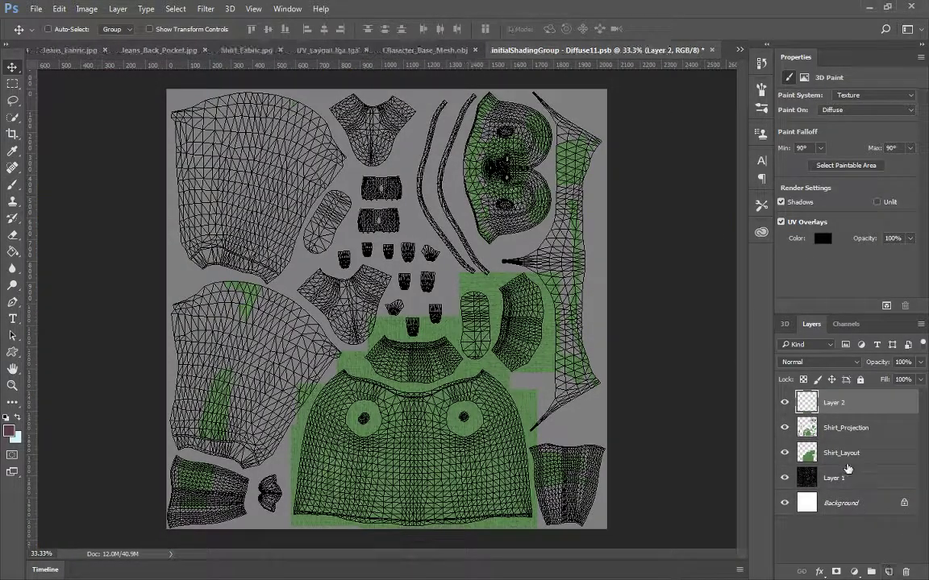
# Step: Paste the tech camp logo onto a new layer in Character_Base_Mesh and scale it to about 65%, centered on the shirt's chest
pyautogui.click(413, 51)
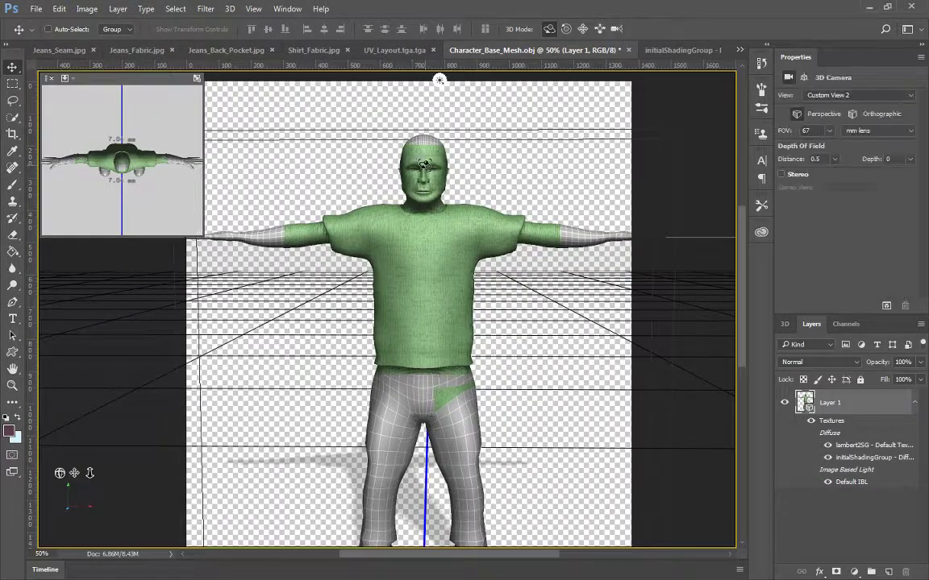
pyautogui.hotkey('ctrl', 'shift', 'alt', 'n')
pyautogui.hotkey('ctrl', 'v')
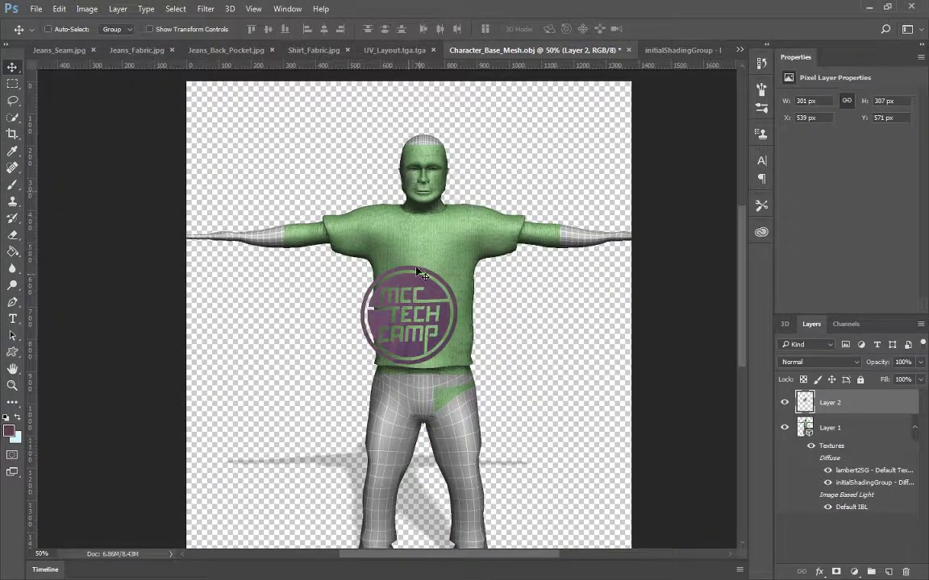
pyautogui.moveTo(423, 291); pyautogui.dragTo(441, 247)
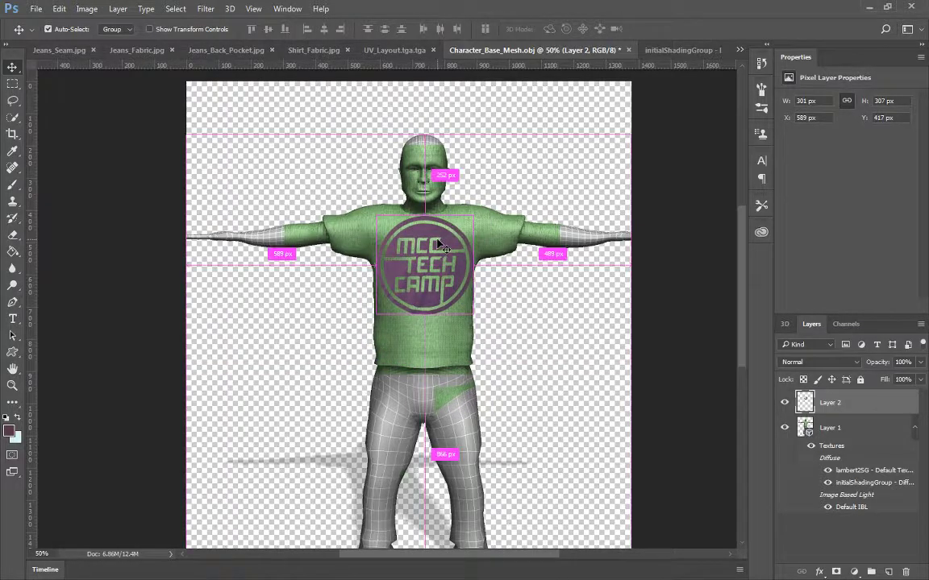
pyautogui.hotkey('ctrl', 't')
pyautogui.moveTo(470, 313); pyautogui.dragTo(440, 272)
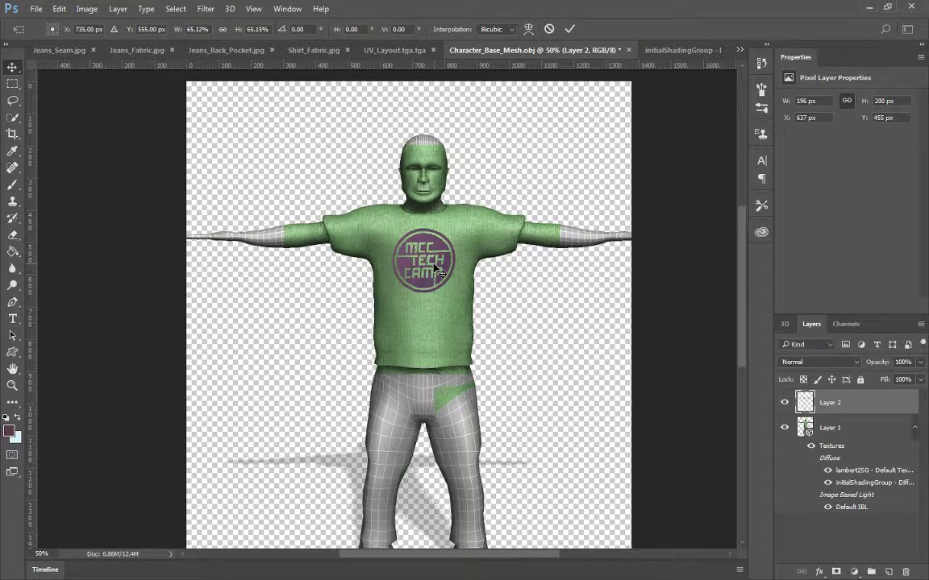
pyautogui.press('Return')
# Step: Merge the tech camp logo layer down into the 3D mesh layer and check it on the shirt
pyautogui.rightClick(835, 406)
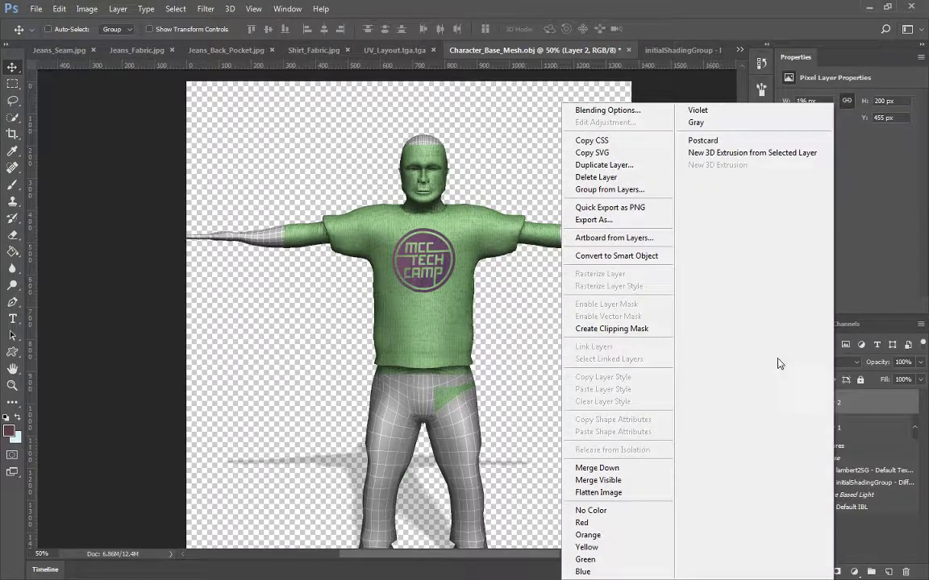
pyautogui.click(634, 469)
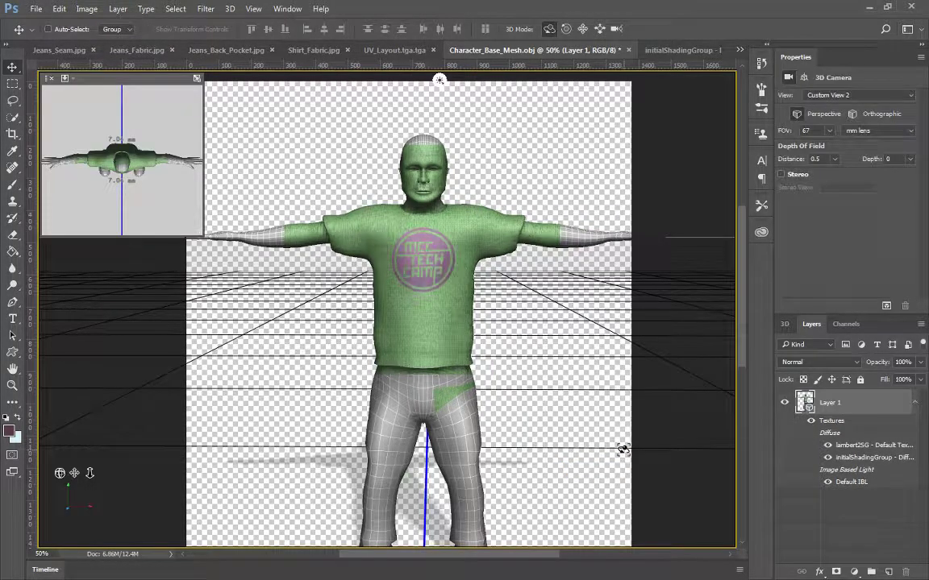
pyautogui.moveTo(476, 299); pyautogui.dragTo(510, 301)
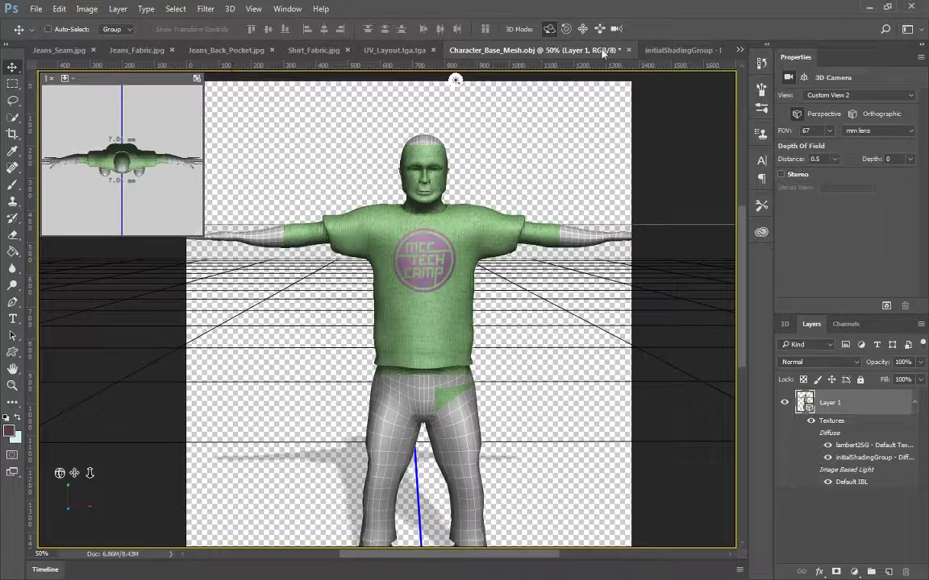
# Step: Copy the whole McHenry County College logo from MCC.png and paste it into the Character_Base_Mesh document
pyautogui.click(739, 51)
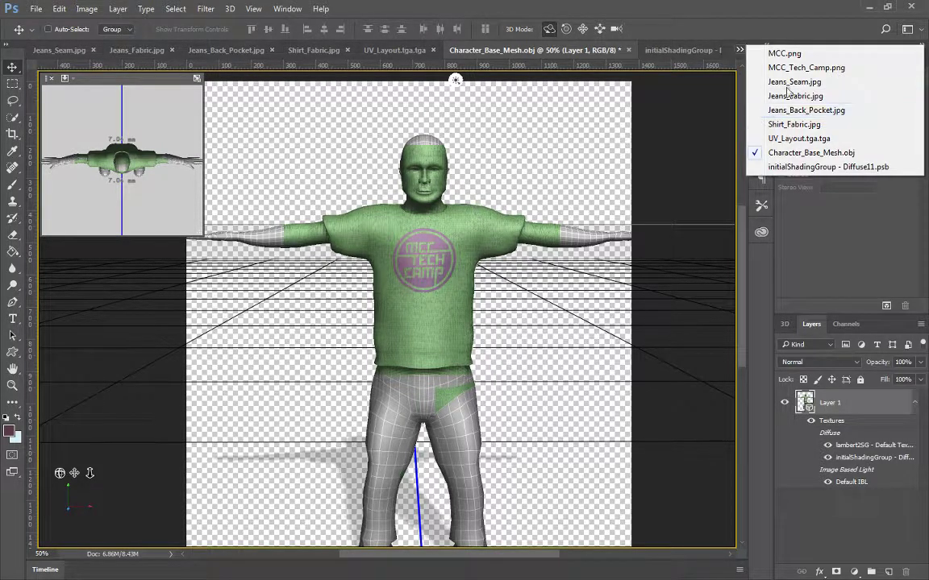
pyautogui.click(792, 55)
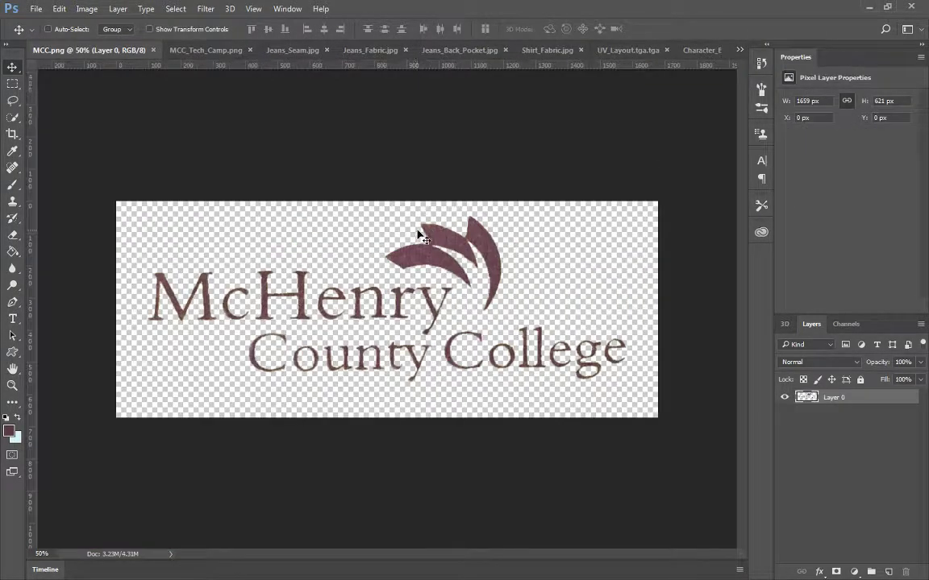
pyautogui.hotkey('ctrl', 'a')
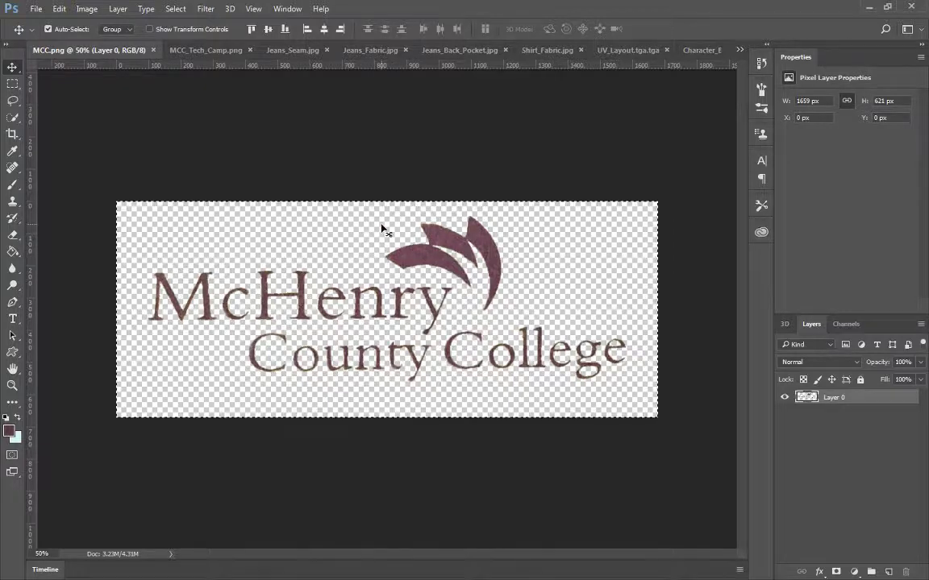
pyautogui.click(693, 50)
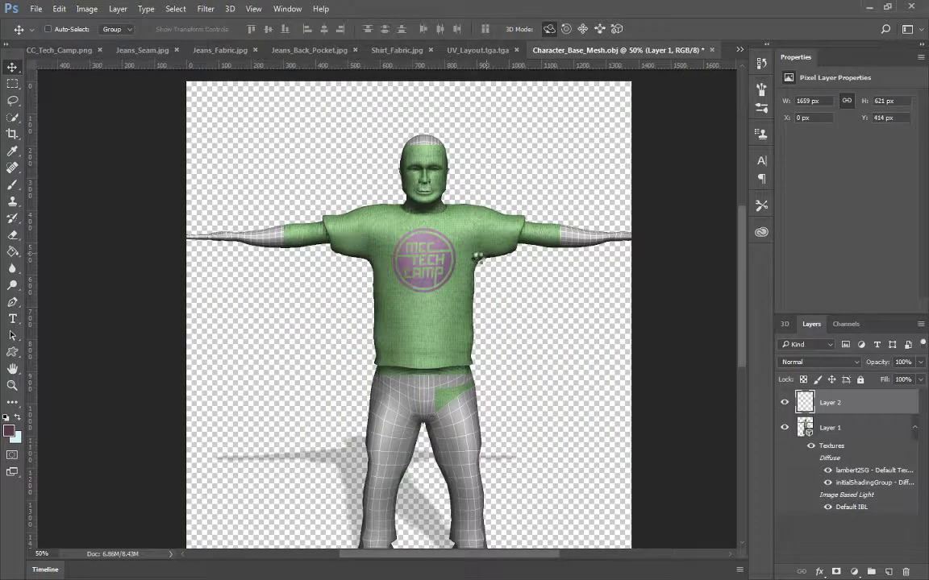
pyautogui.hotkey('ctrl', 'v')
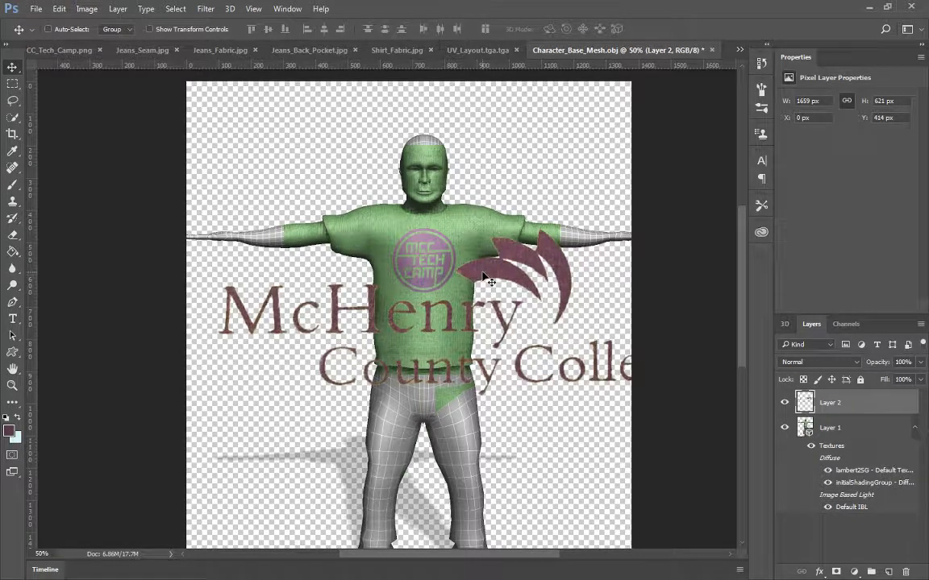
# Step: Scale the college logo to 11.27%, placing it on the shirt below the tech camp logo, and merge it down into the mesh layer
pyautogui.hotkey('ctrl', 't')
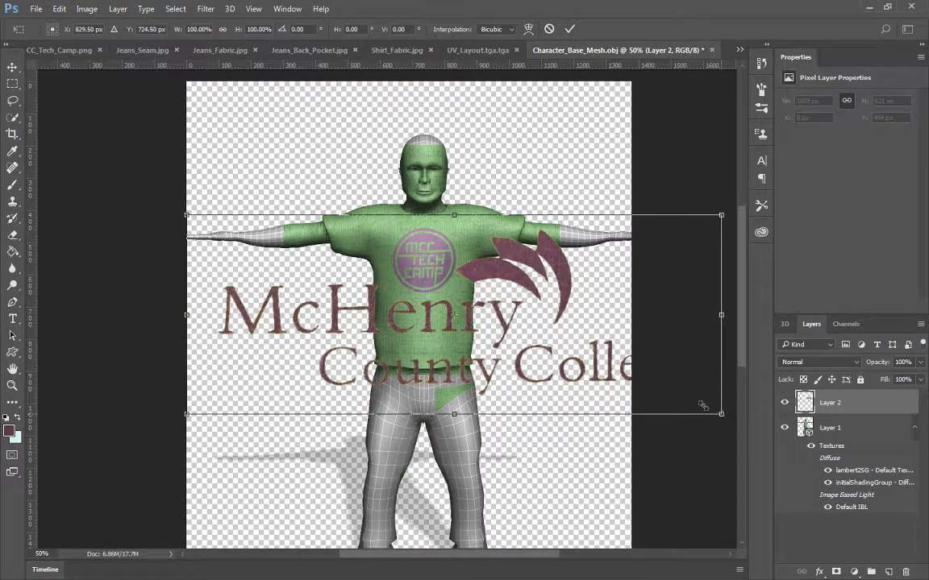
pyautogui.moveTo(703, 406); pyautogui.dragTo(295, 256)
pyautogui.moveTo(240, 235); pyautogui.dragTo(414, 318)
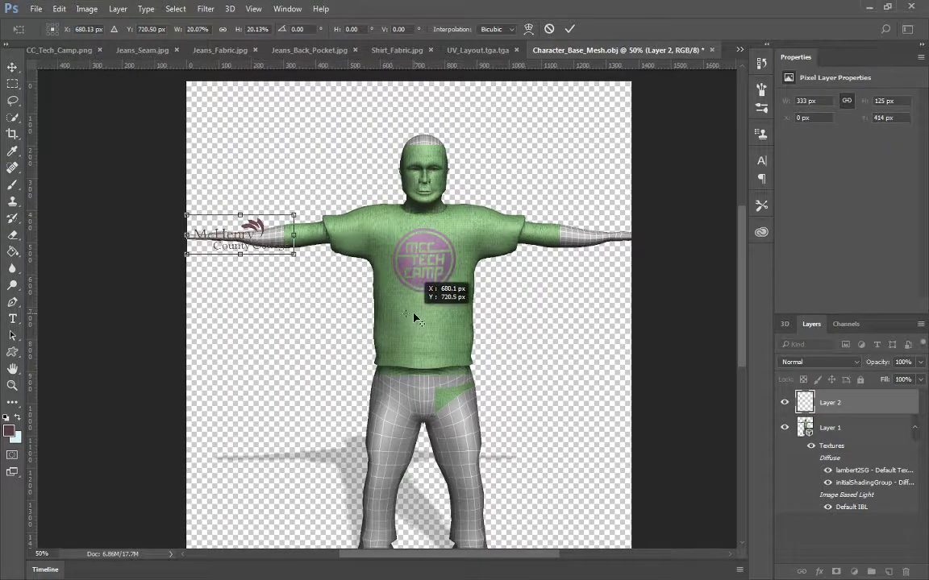
pyautogui.moveTo(275, 245); pyautogui.dragTo(436, 309)
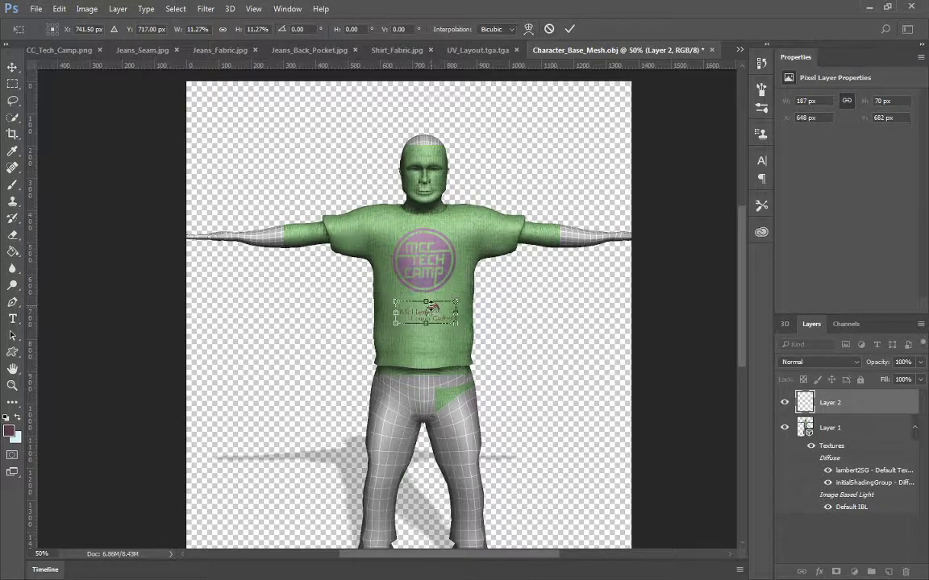
pyautogui.press('Return')
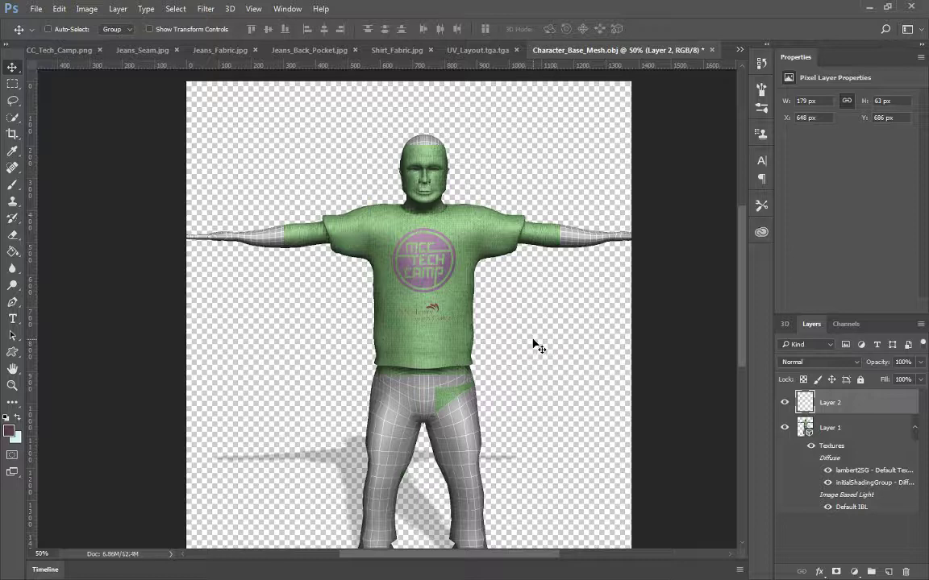
pyautogui.rightClick(838, 409)
pyautogui.click(626, 470)
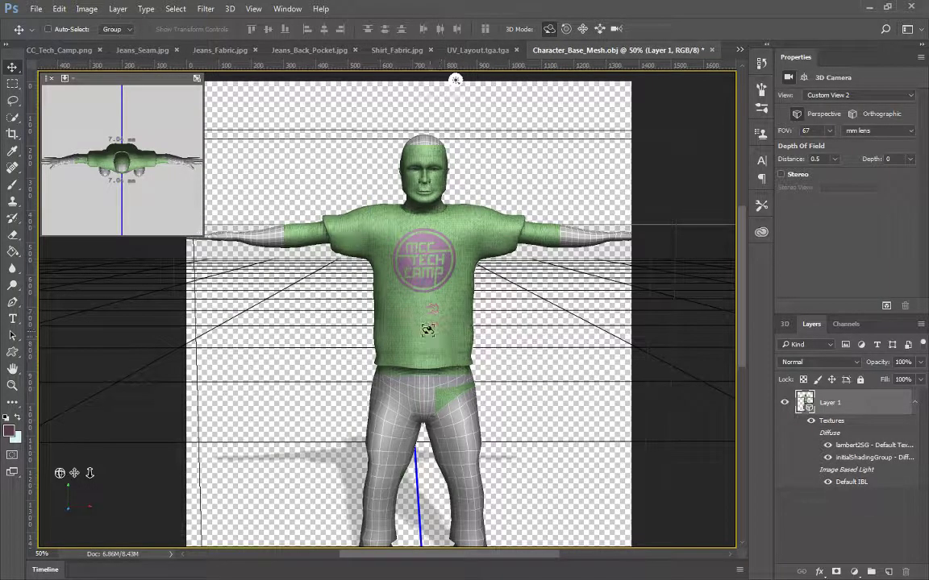
# Step: Switch to the initialShadingGroup diffuse texture and examine the projected logos up close on the shirt's UV layout
pyautogui.click(739, 49)
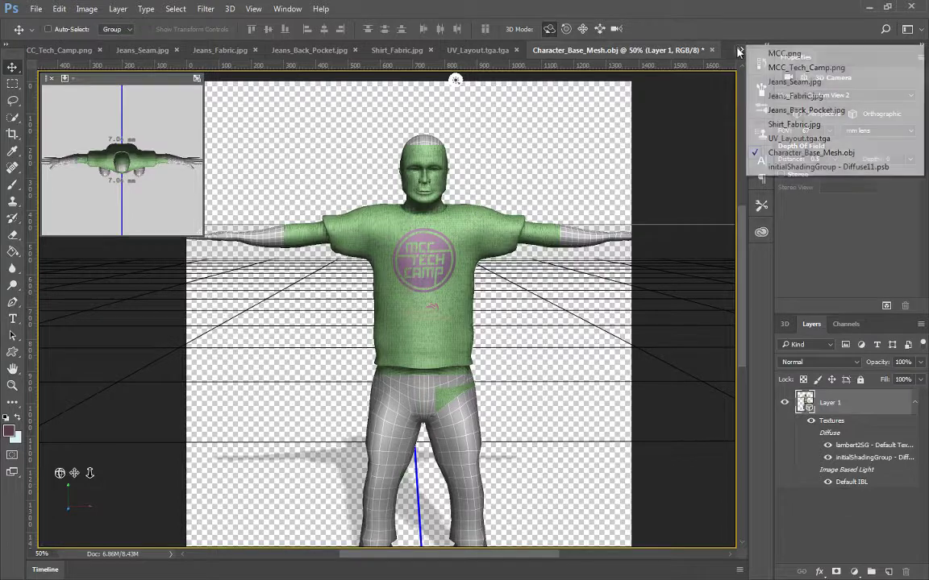
pyautogui.click(759, 171)
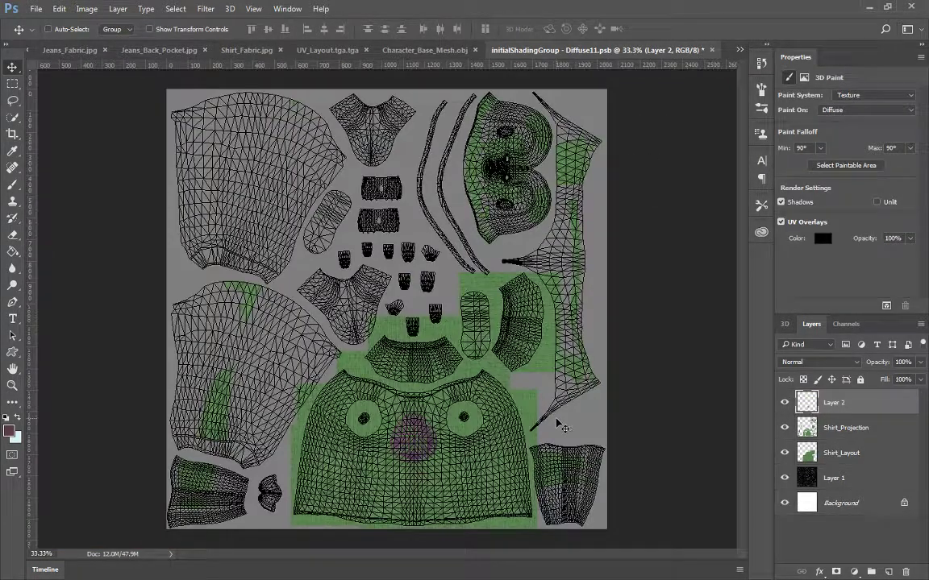
pyautogui.hotkey('ctrl', '+')
pyautogui.hotkey('ctrl', '+')
pyautogui.hotkey('ctrl', '+')
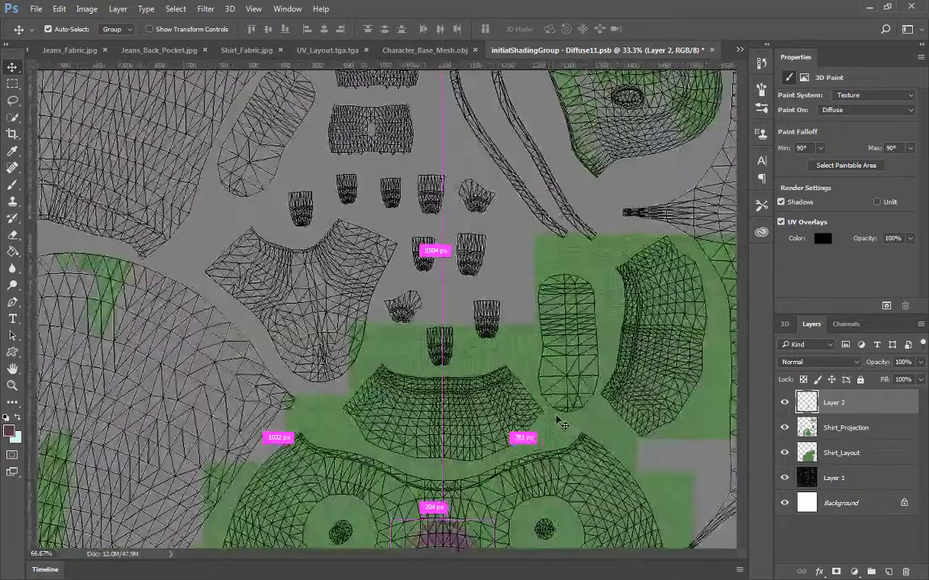
pyautogui.scroll(-5, 545, 153)
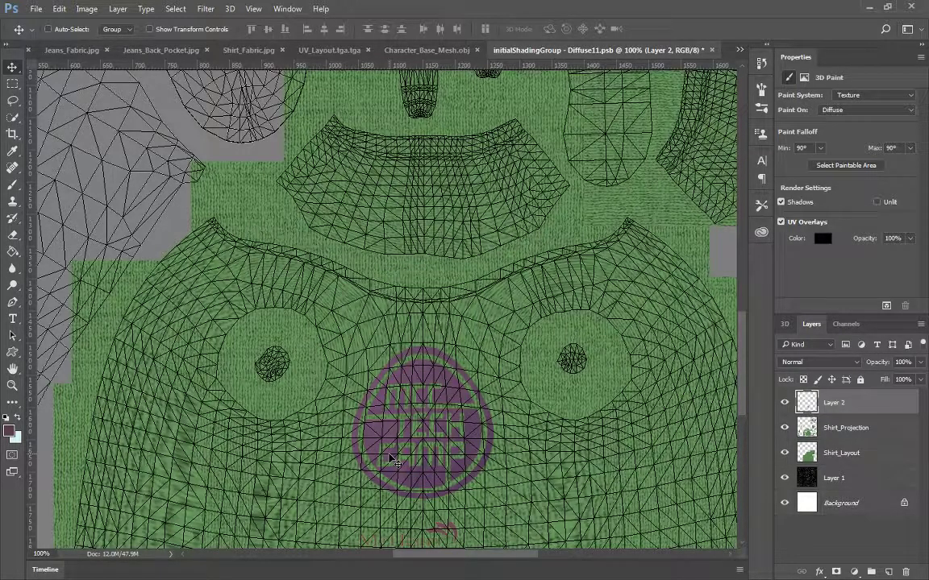
# Step: Compare how the logos look on the 3D character's shirt from different angles with their placement in the diffuse texture
pyautogui.click(415, 50)
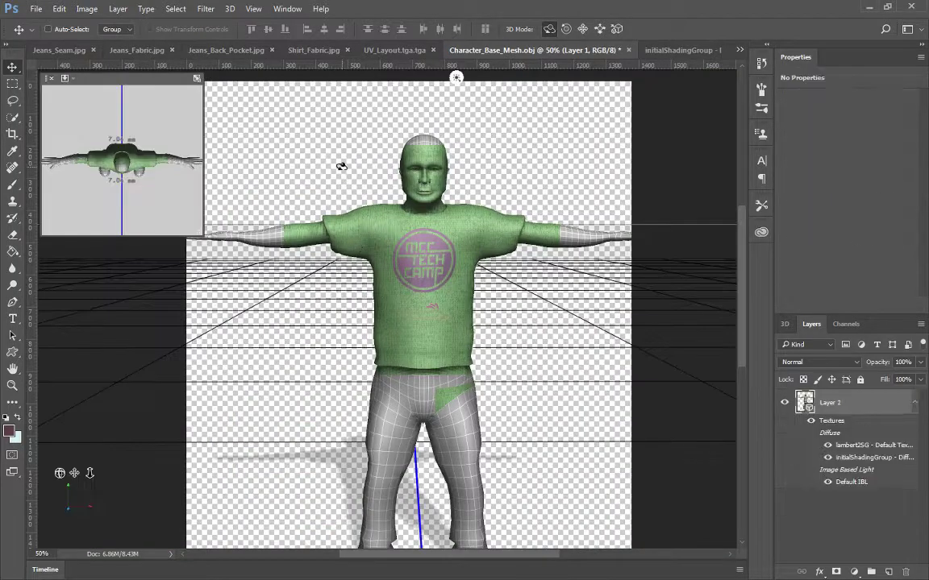
pyautogui.moveTo(362, 172); pyautogui.dragTo(321, 156)
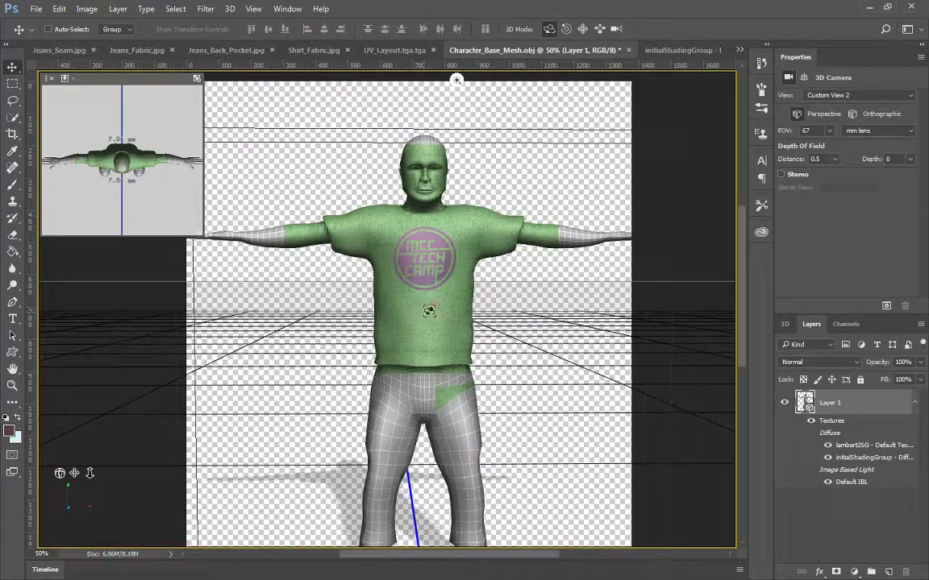
pyautogui.moveTo(517, 333); pyautogui.dragTo(557, 298)
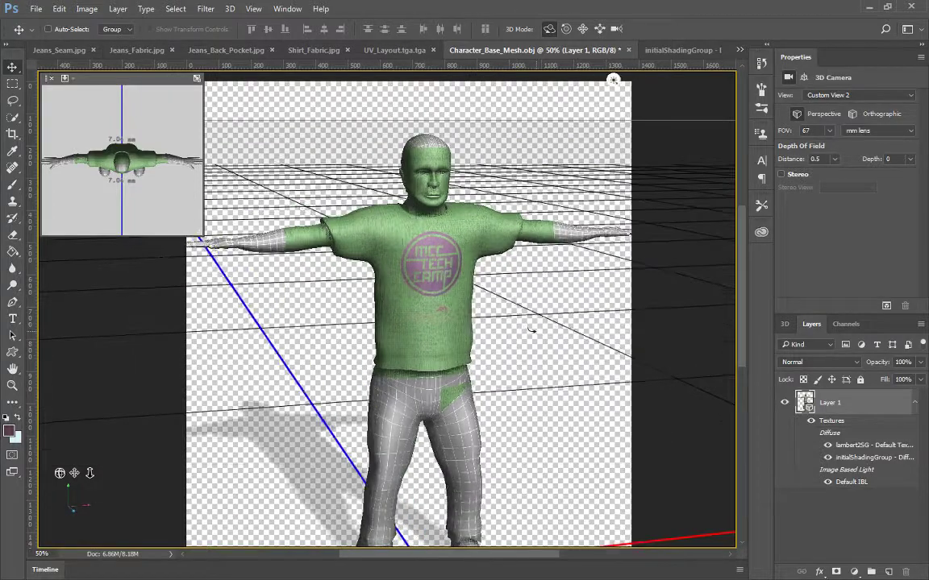
pyautogui.click(666, 50)
pyautogui.scroll(-3, 478, 435)
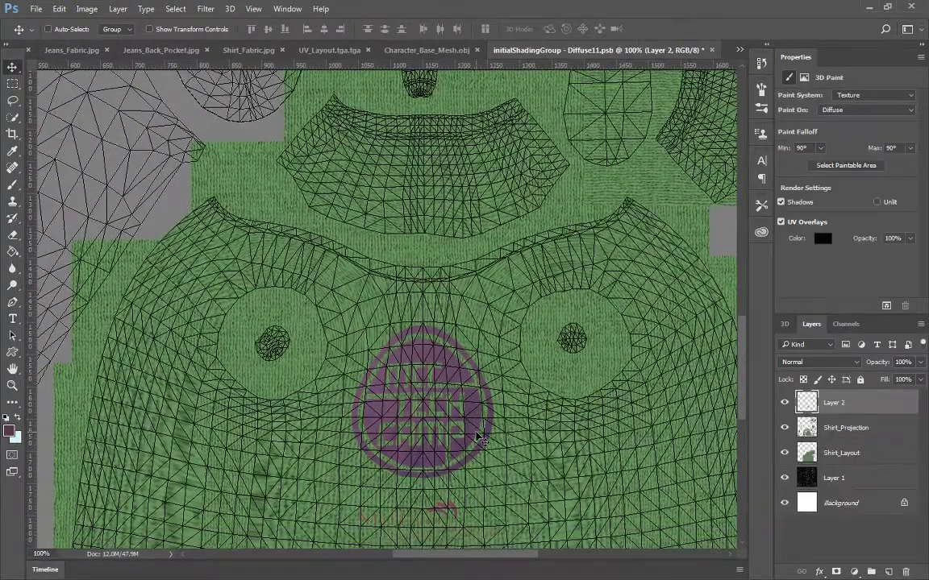
pyautogui.scroll(-2, 477, 435)
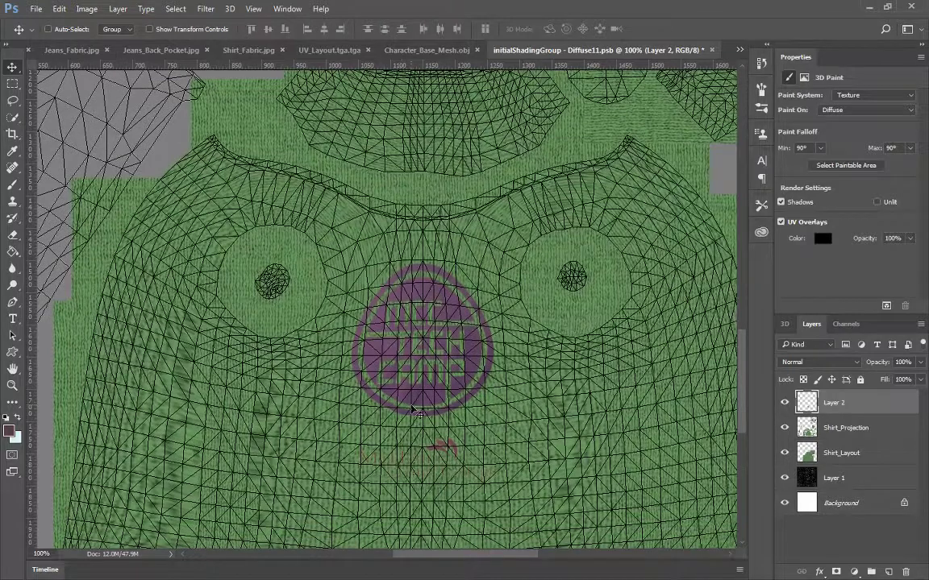
pyautogui.click(408, 52)
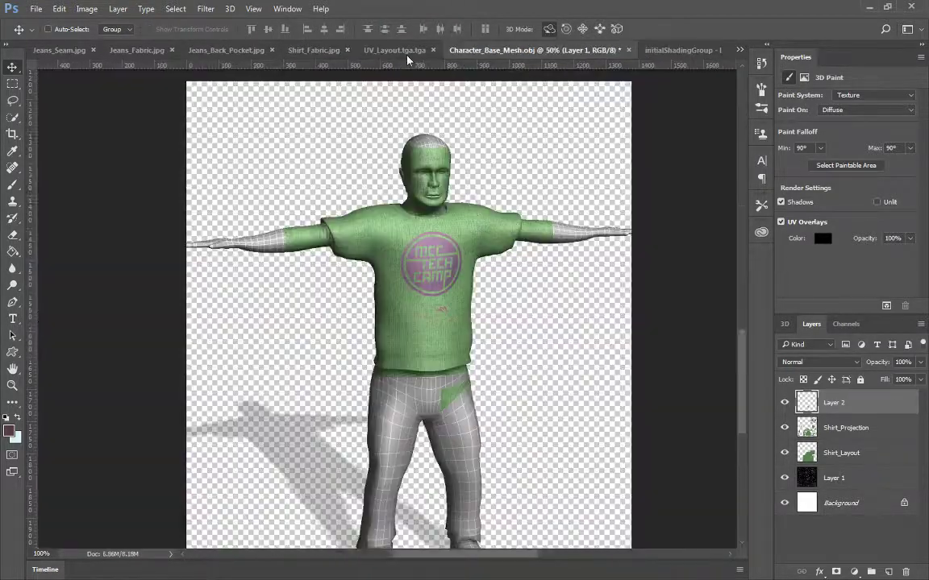
pyautogui.click(468, 320)
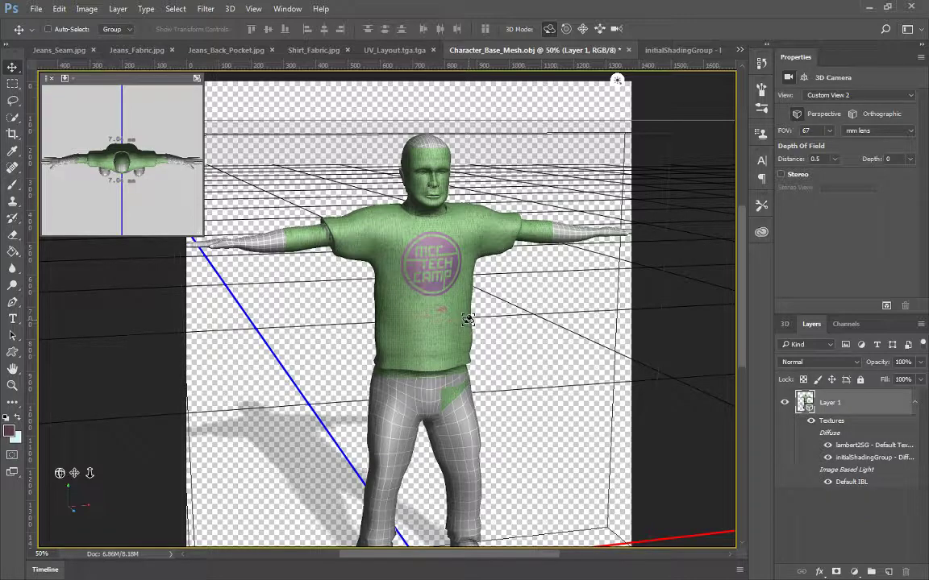
# Step: Move the Shirt_Projection layer below Shirt_Layout in the diffuse texture and check the shirt on the 3D character
pyautogui.click(659, 52)
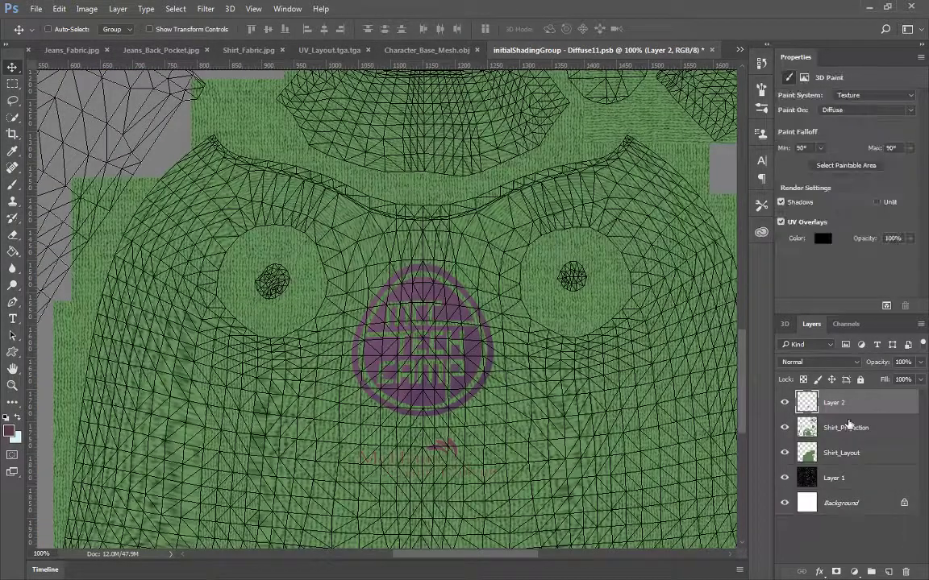
pyautogui.moveTo(848, 424); pyautogui.dragTo(875, 456)
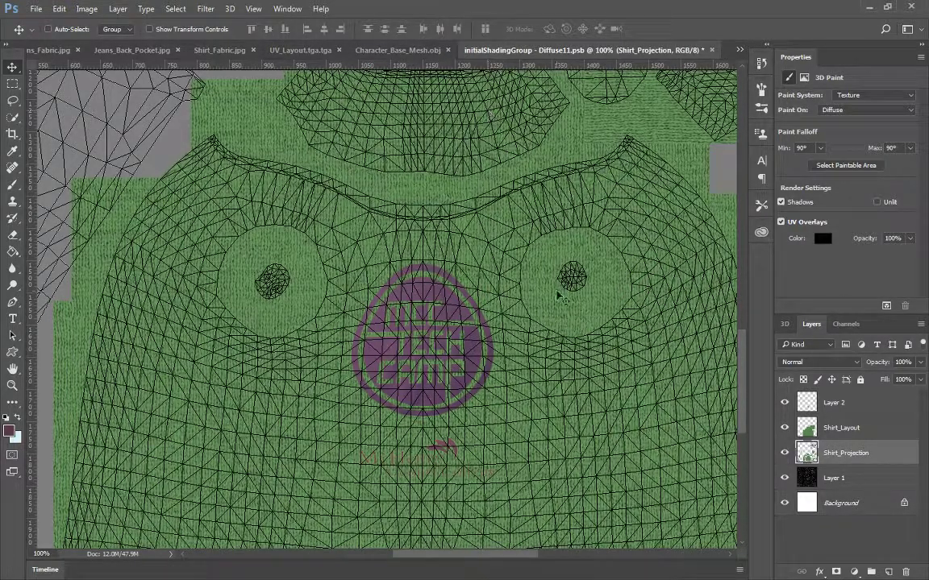
pyautogui.click(395, 50)
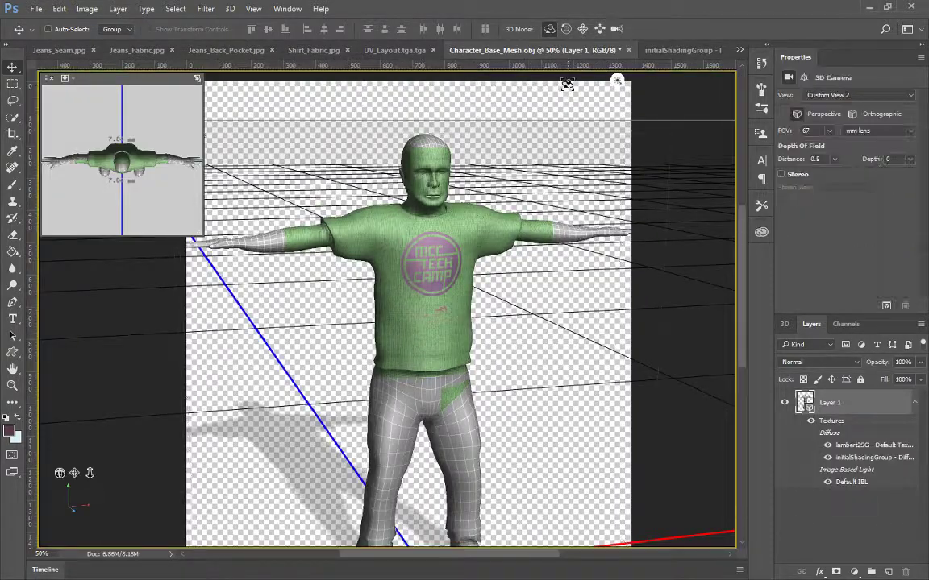
# Step: Add a white layer mask to the Shirt_Projection layer in the diffuse texture
pyautogui.click(669, 50)
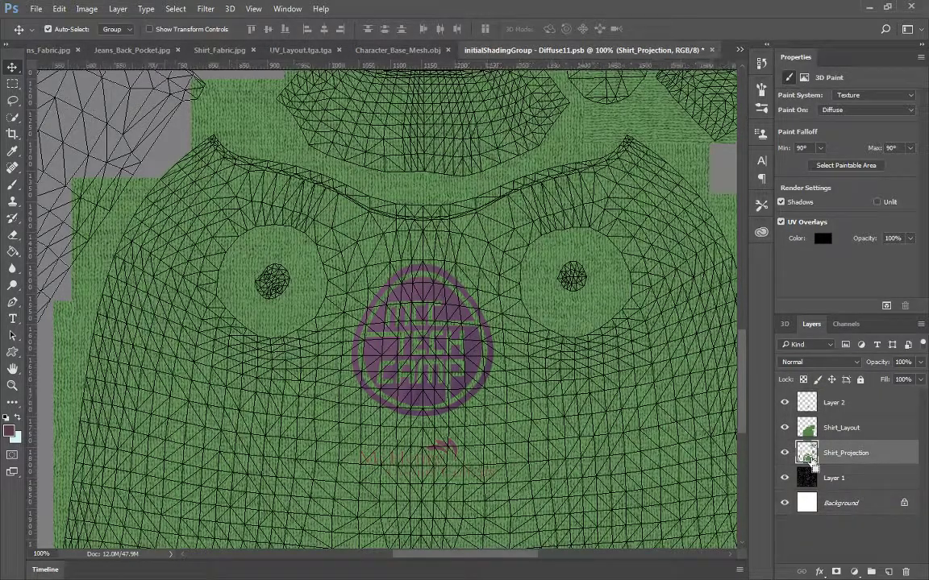
pyautogui.hotkey('ctrl', '-')
pyautogui.hotkey('ctrl', '-')
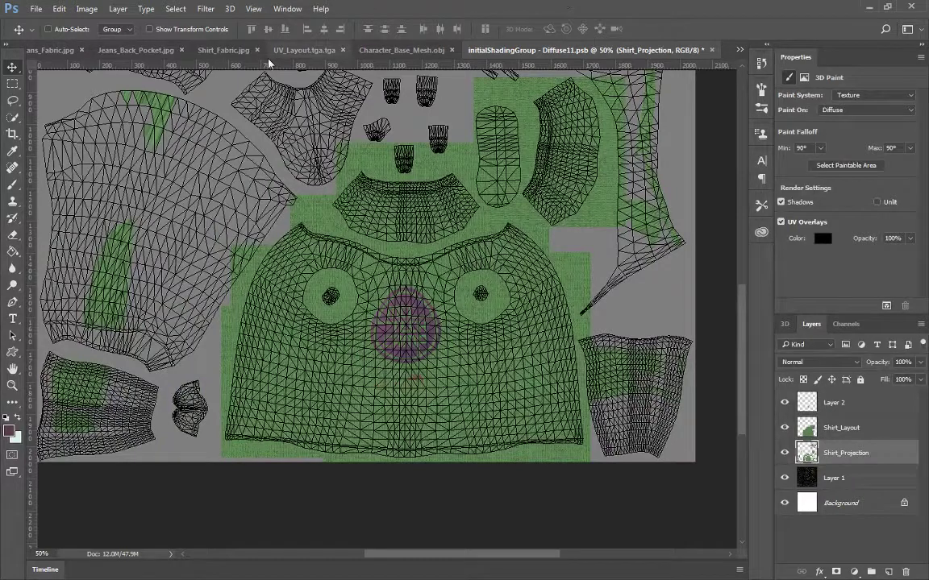
pyautogui.click(118, 9)
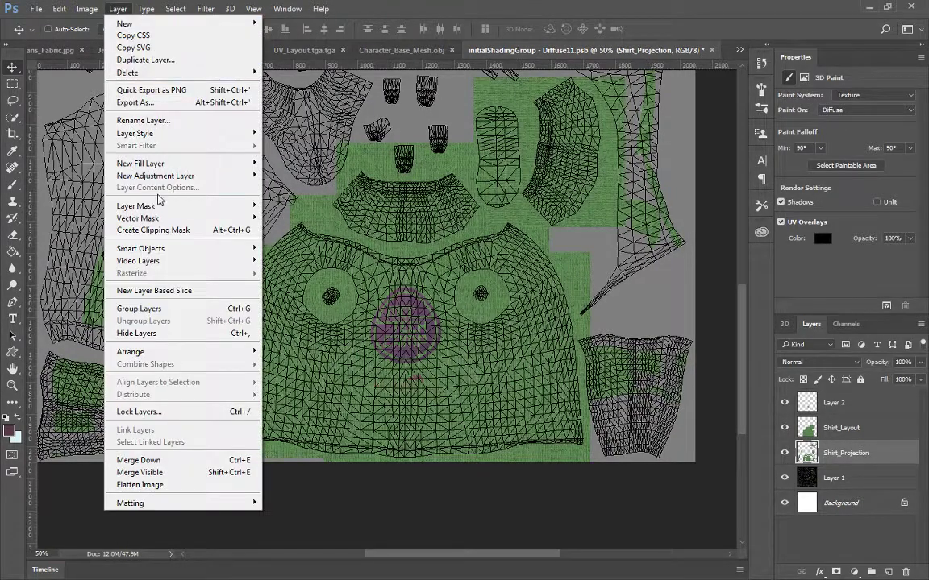
pyautogui.moveTo(137, 206)
pyautogui.click(70, 212)
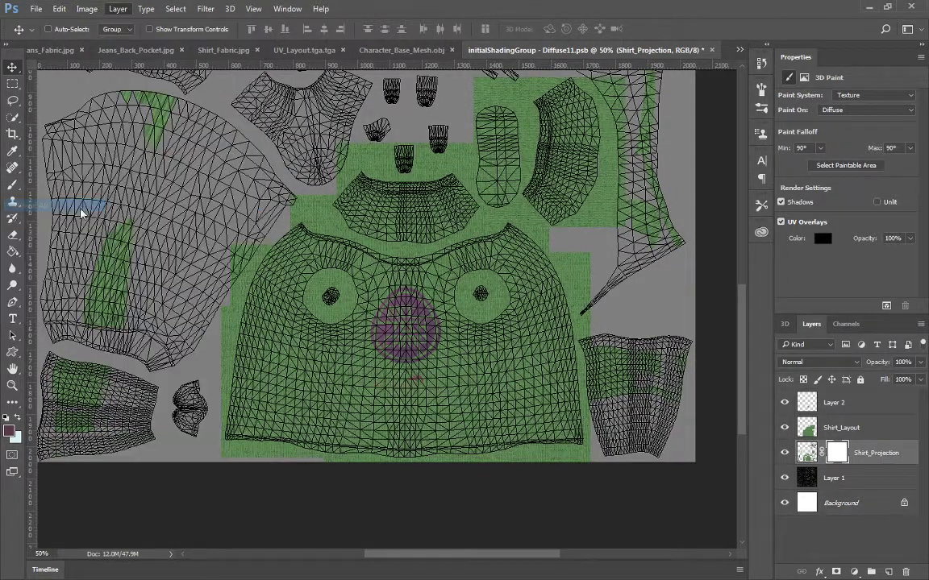
# Step: Paint black on the Shirt_Projection mask with a soft 152 px brush to hide stray green on the pants and adjacent arm islands
pyautogui.press('b')
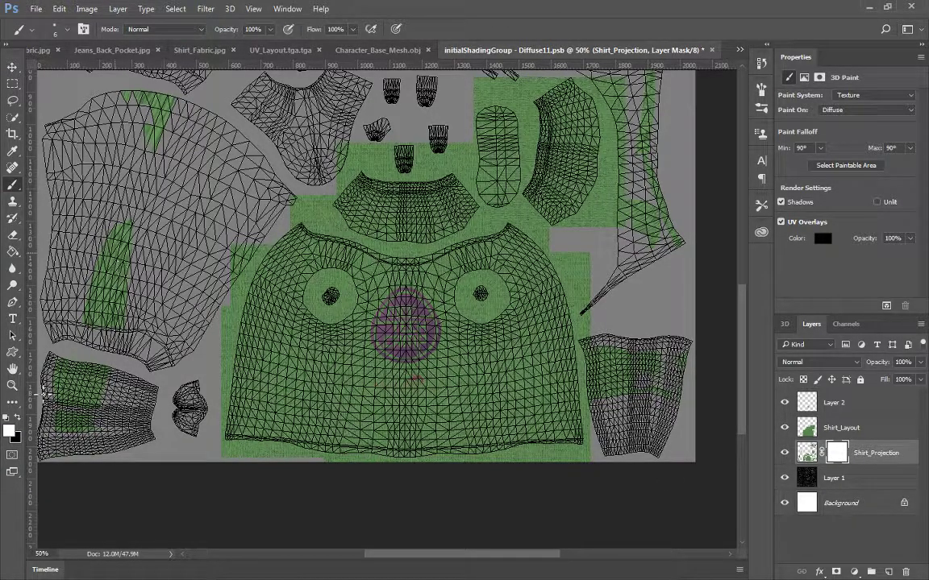
pyautogui.click(18, 417)
pyautogui.rightClick(161, 238)
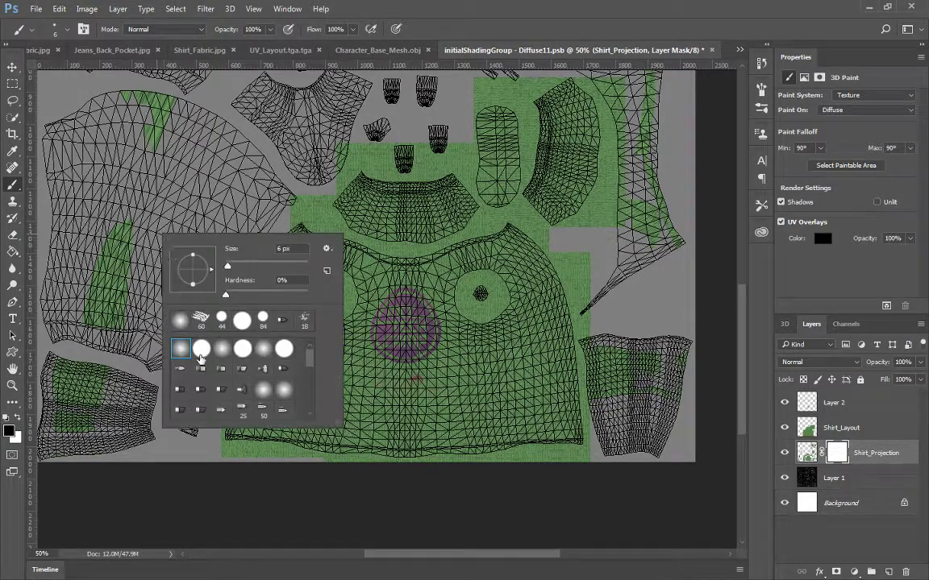
pyautogui.click(265, 266)
pyautogui.moveTo(121, 233)
pyautogui.mouseDown()
pyautogui.moveTo(87, 359)
pyautogui.moveTo(59, 407)
pyautogui.mouseUp()
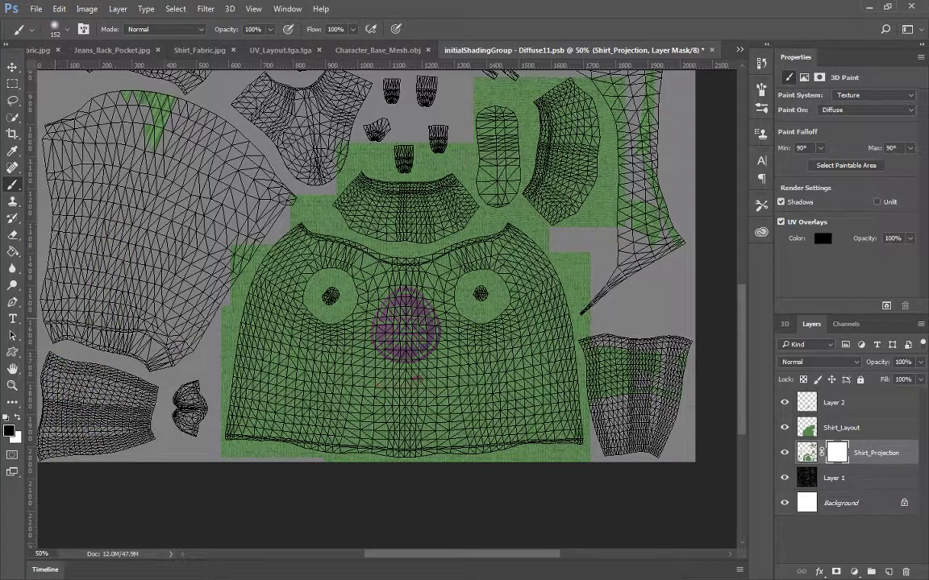
pyautogui.moveTo(129, 100); pyautogui.dragTo(153, 116)
pyautogui.moveTo(216, 153)
pyautogui.mouseDown()
pyautogui.moveTo(178, 232)
pyautogui.moveTo(111, 299)
pyautogui.mouseUp()
pyautogui.moveTo(261, 168); pyautogui.dragTo(168, 303)
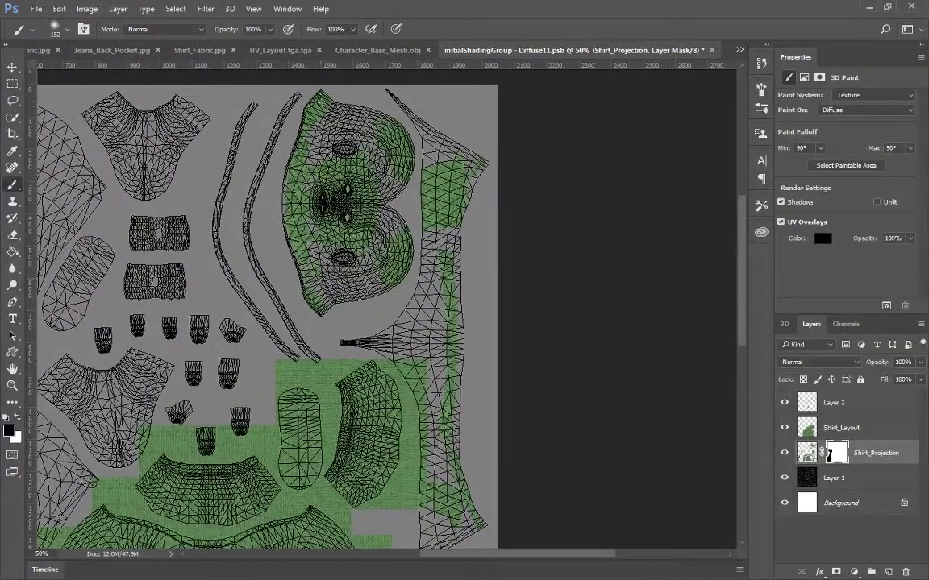
# Step: Mask out the stray green fabric on the head island and the long vertical island beside it on Shirt_Projection
pyautogui.moveTo(287, 89)
pyautogui.mouseDown()
pyautogui.moveTo(284, 179)
pyautogui.moveTo(310, 161)
pyautogui.moveTo(280, 242)
pyautogui.moveTo(361, 201)
pyautogui.moveTo(400, 259)
pyautogui.mouseUp()
pyautogui.click(18, 417)
pyautogui.click(18, 417)
pyautogui.moveTo(399, 171)
pyautogui.mouseDown()
pyautogui.moveTo(391, 107)
pyautogui.moveTo(387, 125)
pyautogui.mouseUp()
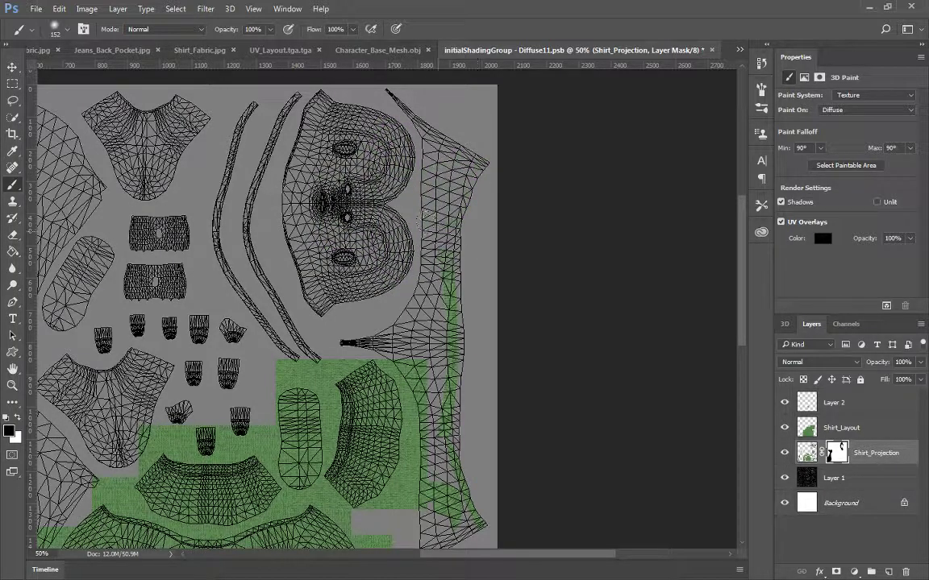
pyautogui.moveTo(445, 321); pyautogui.dragTo(445, 286)
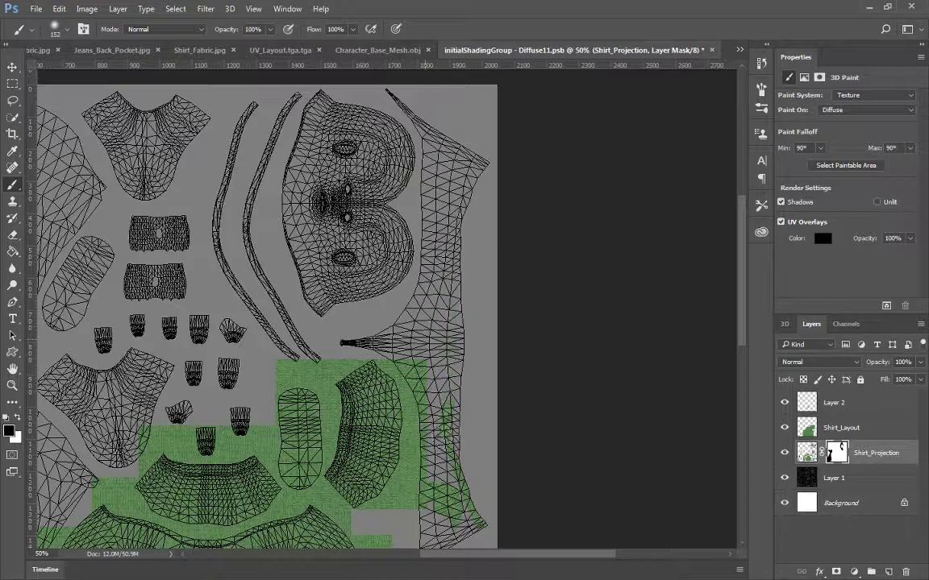
pyautogui.moveTo(425, 340)
pyautogui.mouseDown()
pyautogui.moveTo(441, 463)
pyautogui.moveTo(465, 503)
pyautogui.mouseUp()
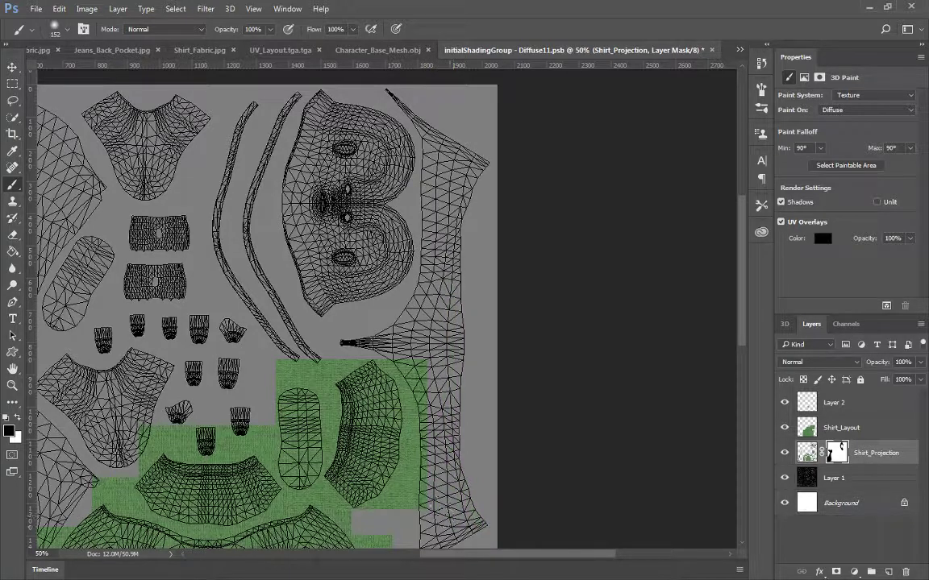
# Step: Add a white layer mask to the Shirt_Layout layer
pyautogui.click(838, 434)
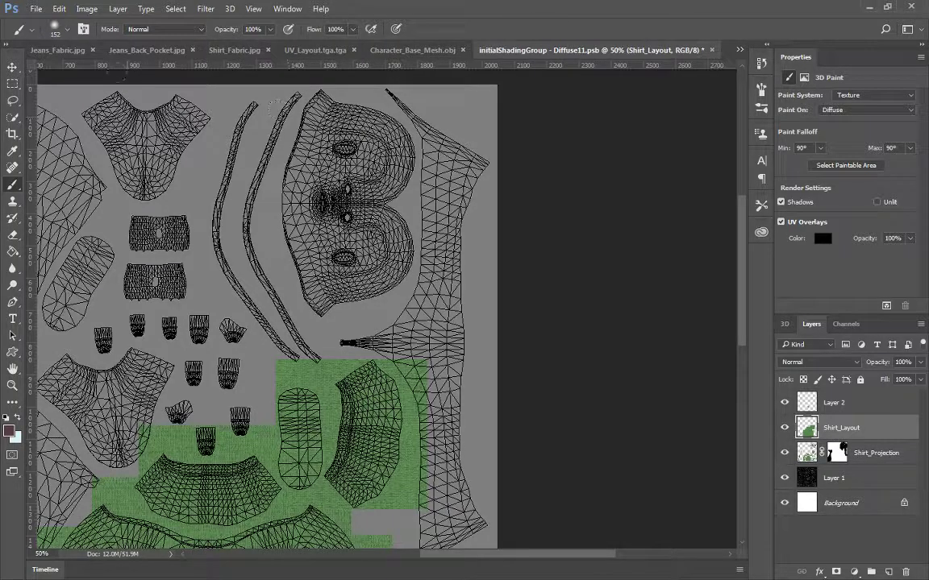
pyautogui.click(118, 8)
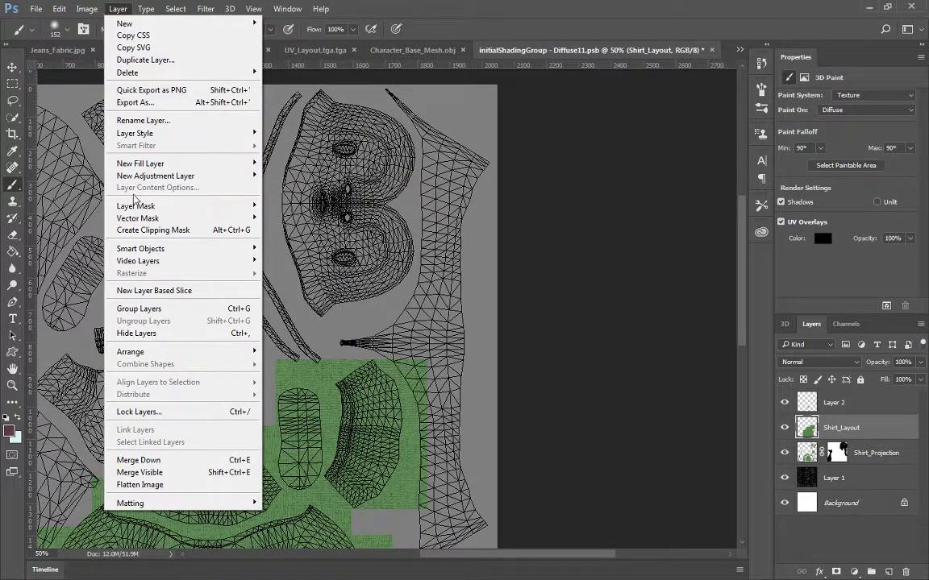
pyautogui.moveTo(174, 203)
pyautogui.click(41, 205)
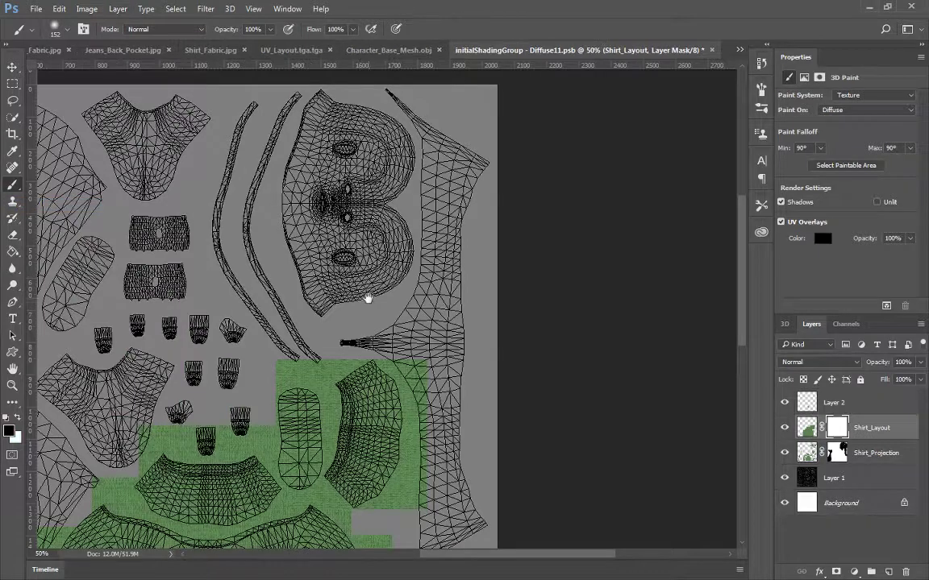
# Step: Mask out the Shirt_Layout fabric over the oval island and around the curved sleeve island, and activate the Shirt_Projection mask
pyautogui.moveTo(371, 299); pyautogui.dragTo(386, 136)
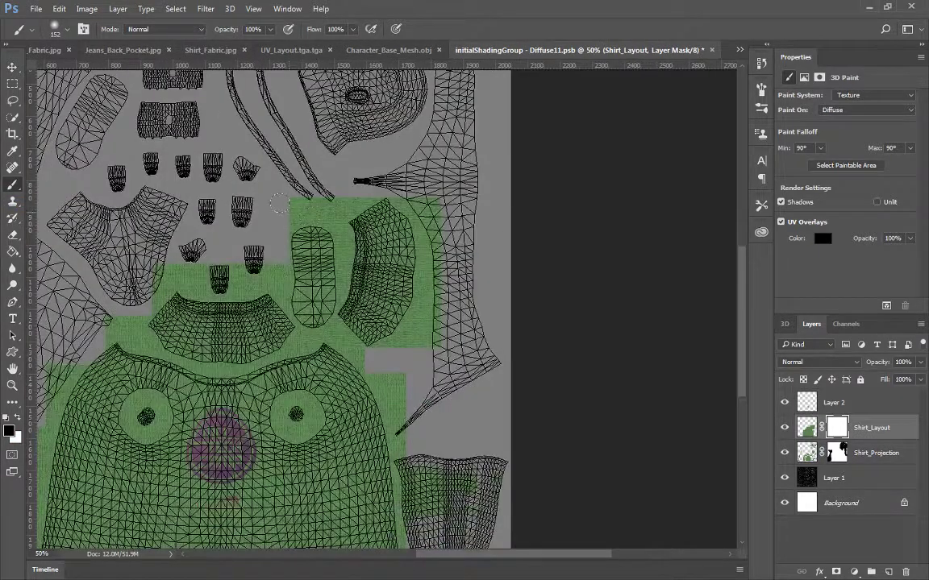
pyautogui.moveTo(268, 192)
pyautogui.mouseDown()
pyautogui.moveTo(283, 251)
pyautogui.moveTo(268, 258)
pyautogui.moveTo(283, 279)
pyautogui.moveTo(307, 249)
pyautogui.moveTo(305, 198)
pyautogui.mouseUp()
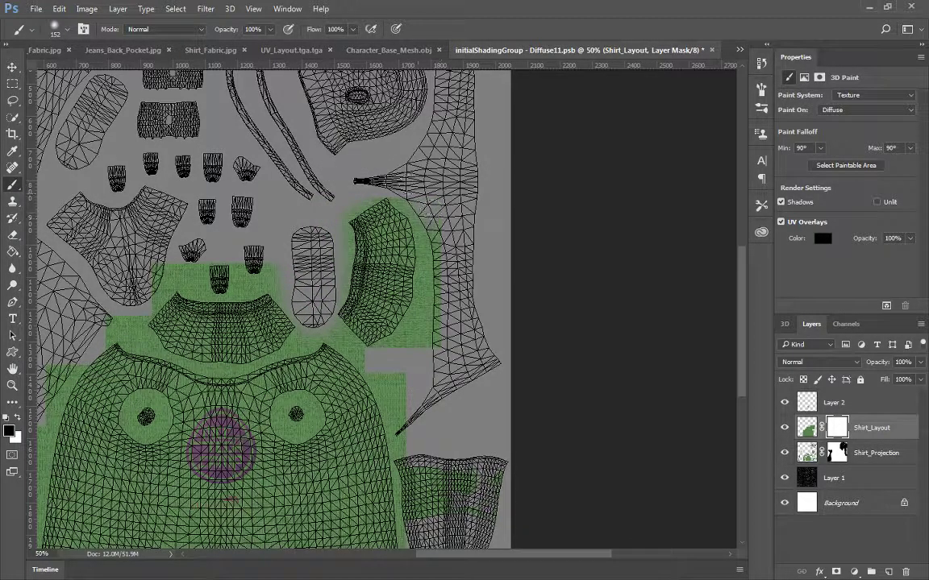
pyautogui.moveTo(429, 256); pyautogui.dragTo(423, 296)
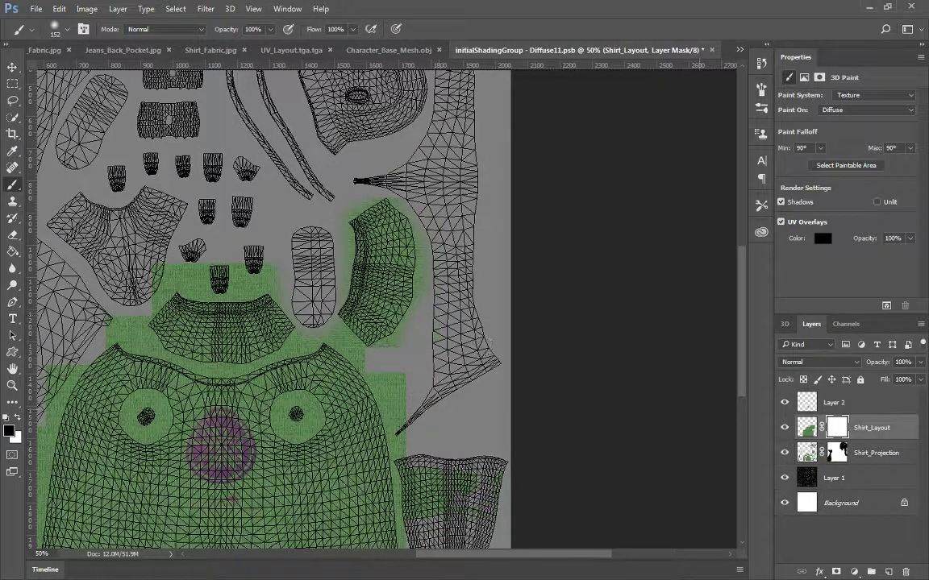
pyautogui.click(838, 453)
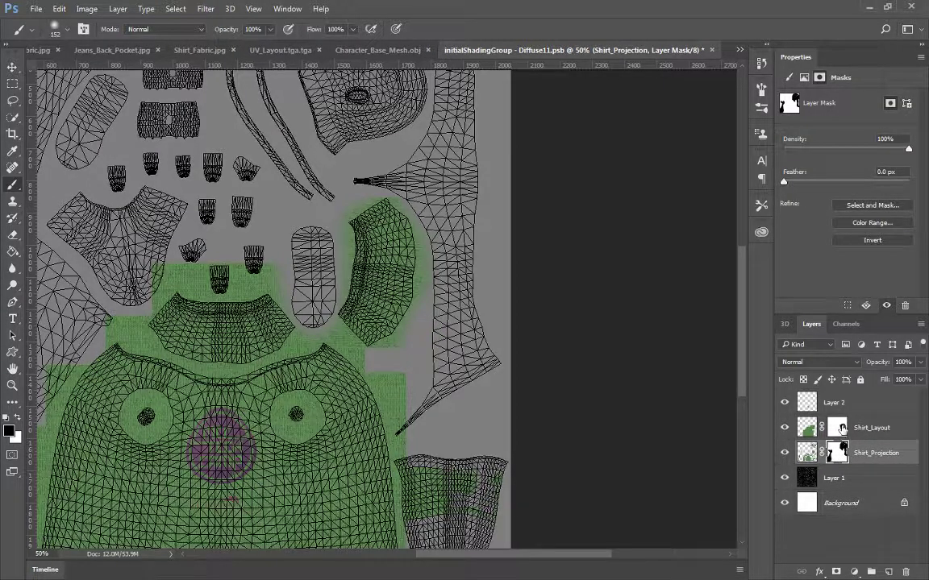
# Step: Mask out the stray green beside the shirt body on Shirt_Layout and over the lower-right arm UV island on Shirt_Projection
pyautogui.click(838, 428)
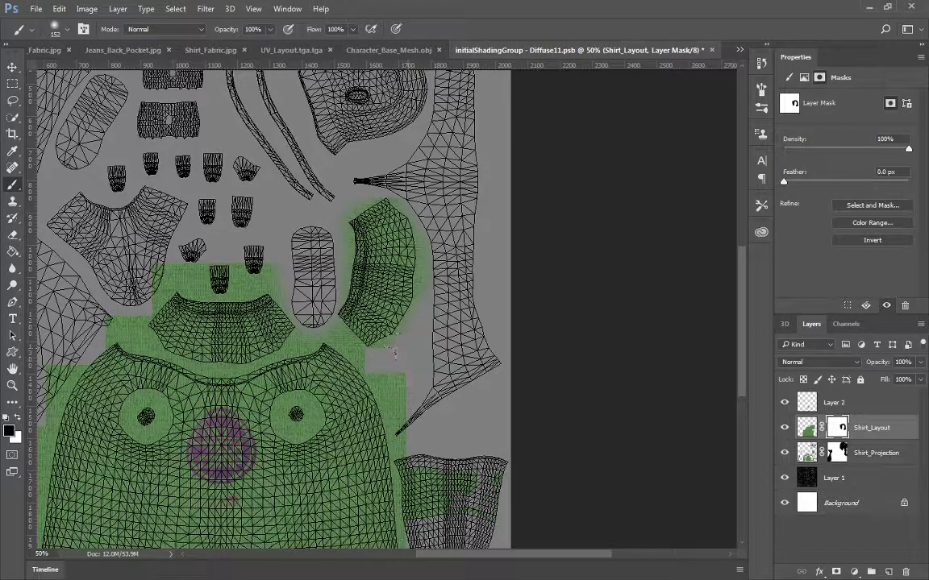
pyautogui.moveTo(394, 352); pyautogui.dragTo(400, 373)
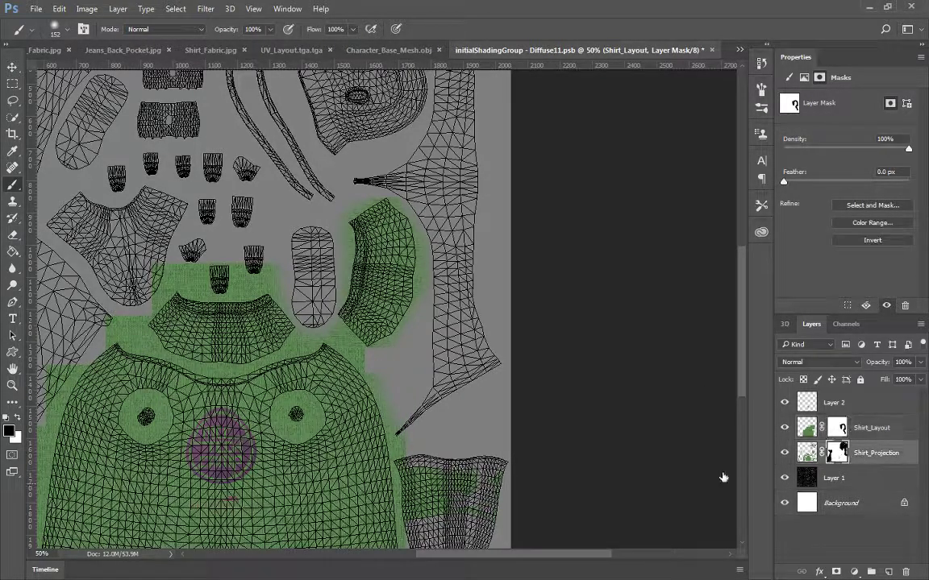
pyautogui.click(838, 453)
pyautogui.moveTo(435, 498)
pyautogui.mouseDown()
pyautogui.moveTo(415, 476)
pyautogui.moveTo(423, 506)
pyautogui.mouseUp()
# Step: Paint black on the Shirt_Layout mask to hide excess green above the upper sleeve island and along the shirt body's left side
pyautogui.click(837, 431)
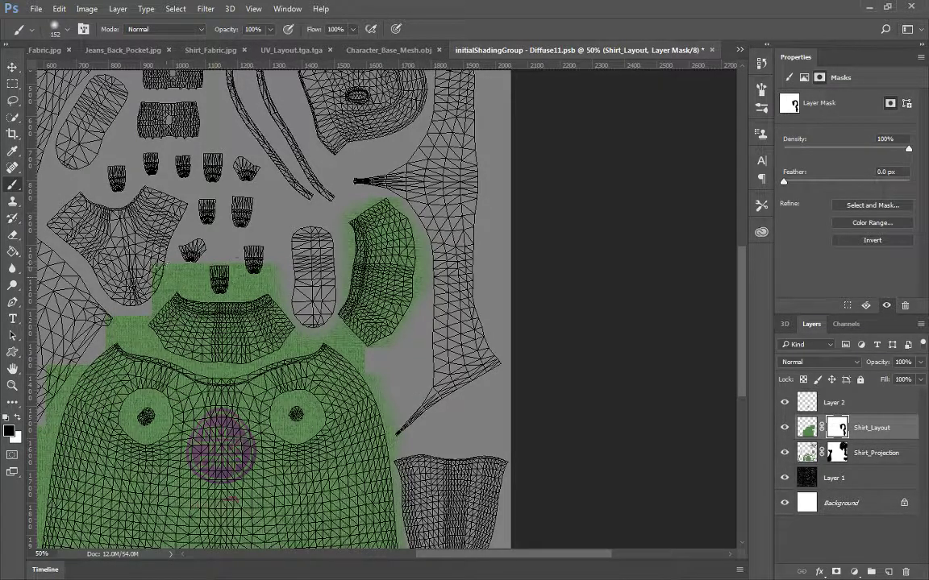
pyautogui.moveTo(208, 256); pyautogui.dragTo(214, 260)
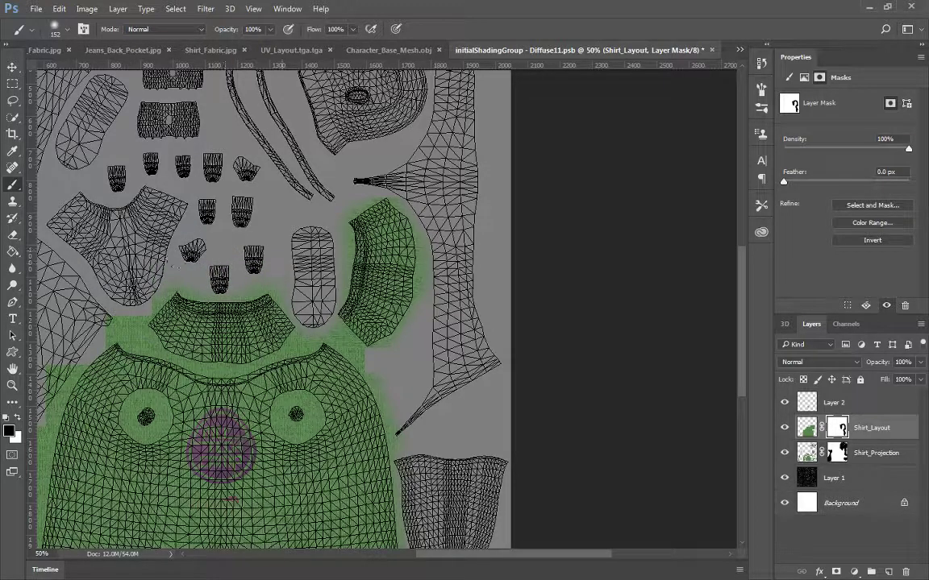
pyautogui.moveTo(212, 249); pyautogui.dragTo(308, 181)
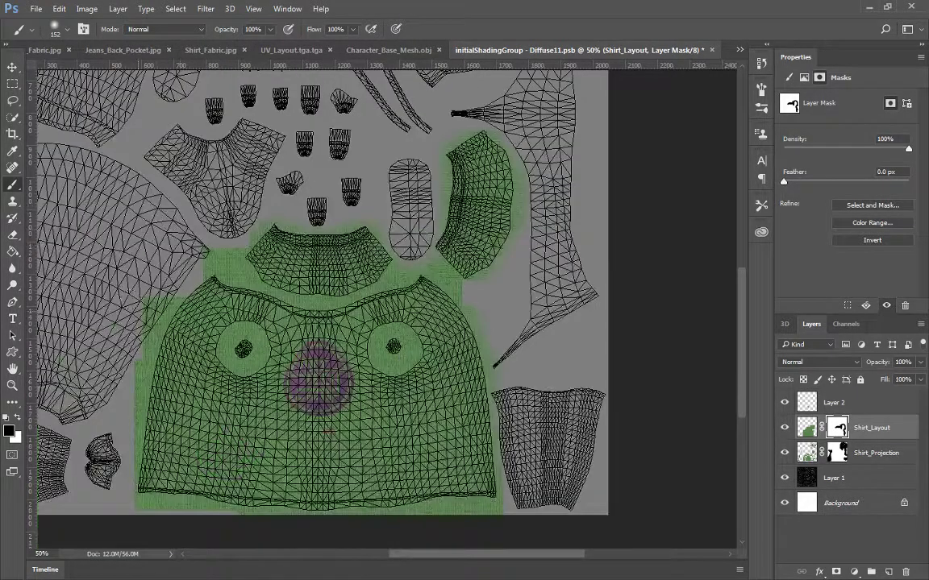
pyautogui.moveTo(120, 310); pyautogui.dragTo(140, 285)
pyautogui.moveTo(204, 215); pyautogui.dragTo(213, 234)
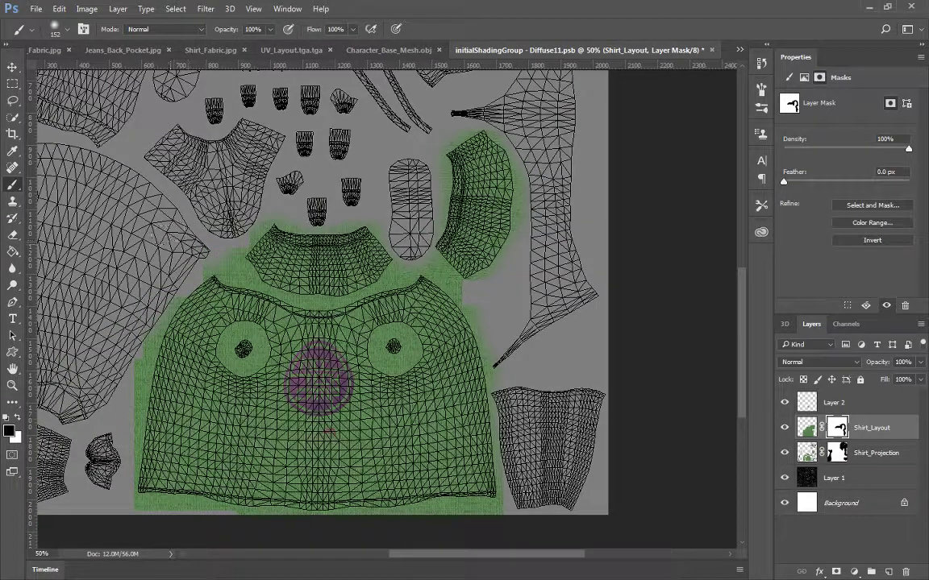
pyautogui.moveTo(157, 267); pyautogui.dragTo(262, 191)
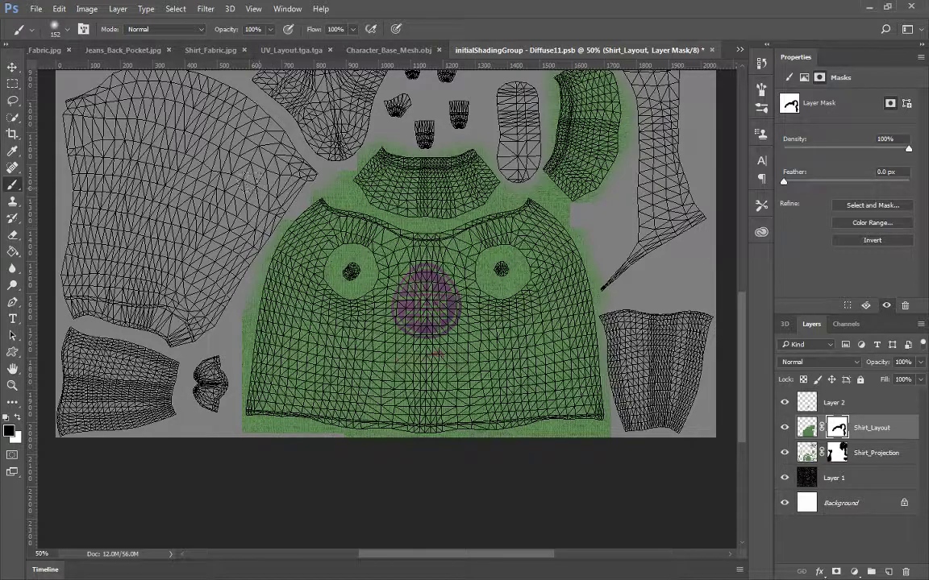
pyautogui.moveTo(290, 137); pyautogui.dragTo(239, 359)
pyautogui.moveTo(360, 220)
pyautogui.mouseDown()
pyautogui.moveTo(376, 291)
pyautogui.moveTo(322, 224)
pyautogui.moveTo(363, 316)
pyautogui.mouseUp()
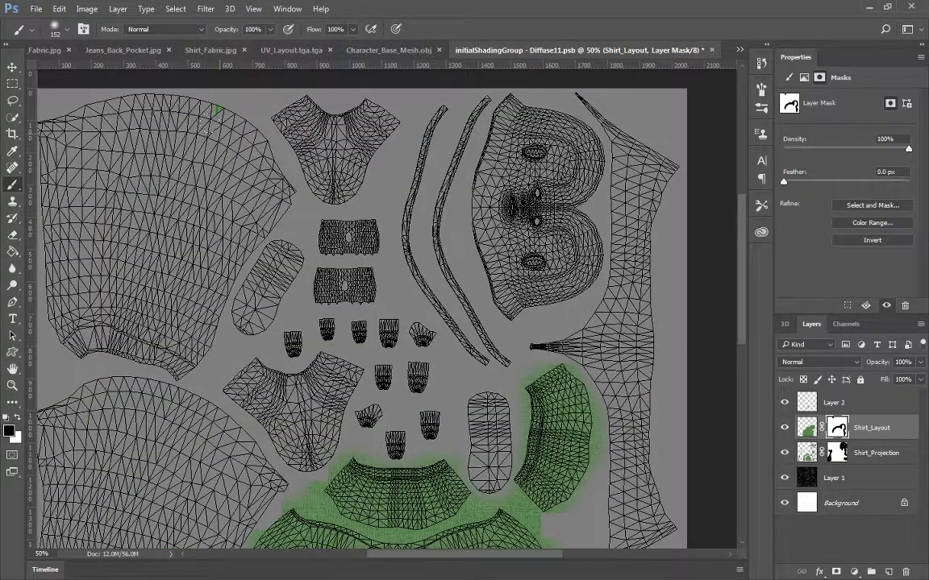
# Step: Paint black on the Shirt_Projection mask to remove leftover green around the large upper-left and lower-left UV islands
pyautogui.click(838, 452)
pyautogui.moveTo(312, 224); pyautogui.dragTo(475, 157)
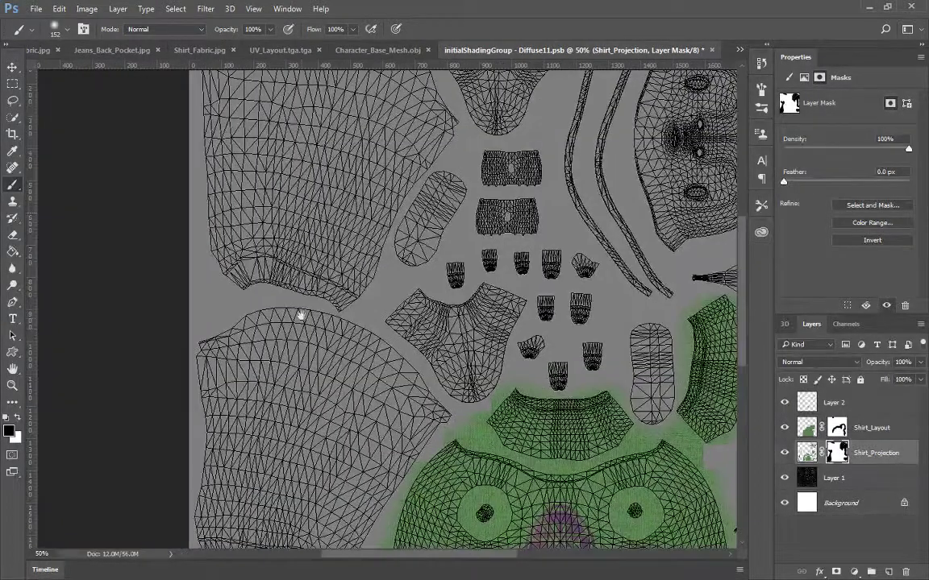
pyautogui.moveTo(300, 315); pyautogui.dragTo(205, 139)
pyautogui.moveTo(217, 197); pyautogui.dragTo(188, 184)
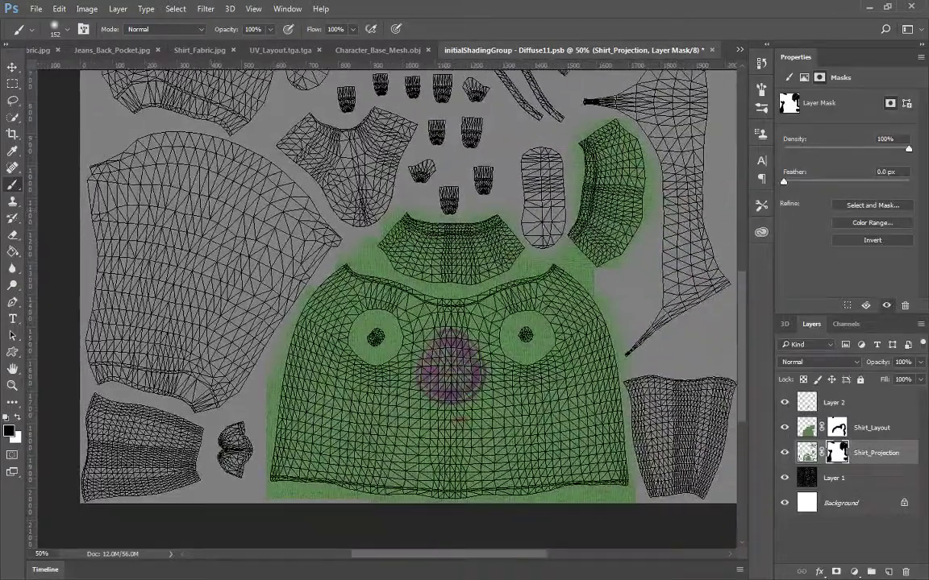
pyautogui.hotkey('ctrl', '-')
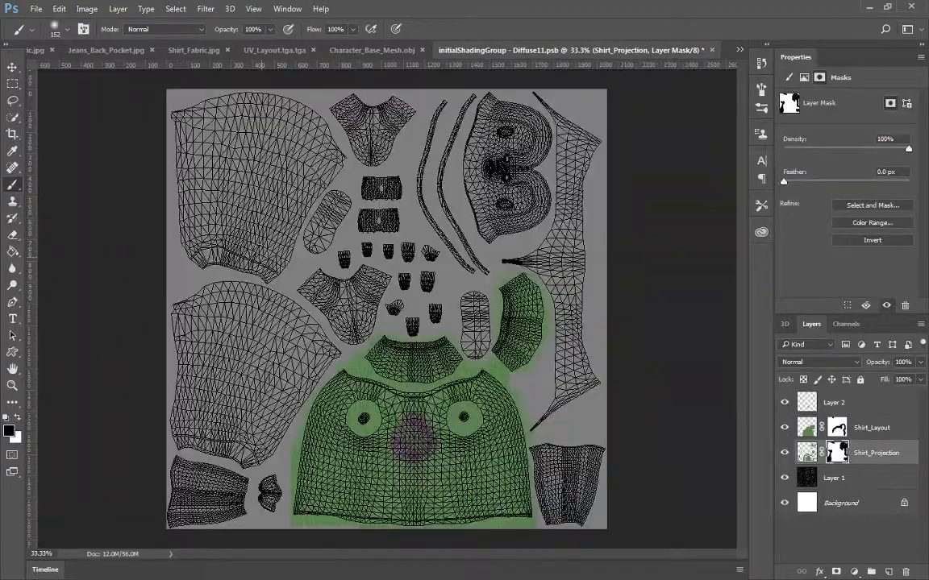
# Step: Inspect the masked shirt texture on the Character_Base_Mesh.obj model from several angles
pyautogui.click(326, 50)
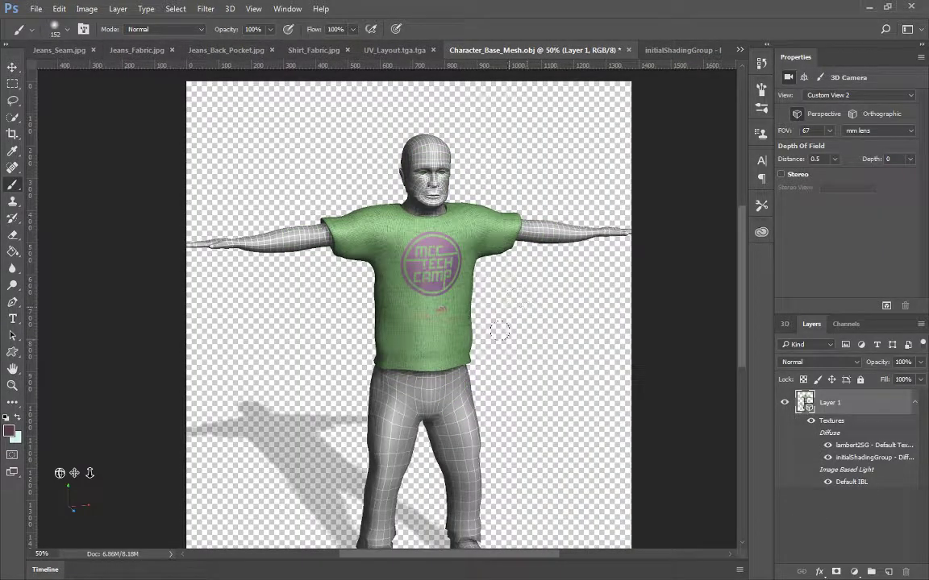
pyautogui.click(12, 67)
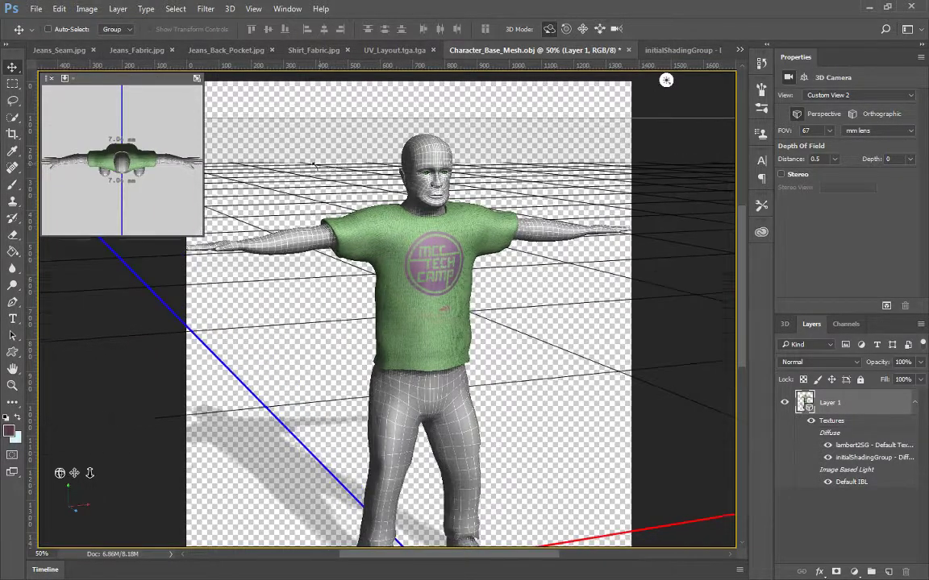
pyautogui.moveTo(666, 79); pyautogui.dragTo(47, 453)
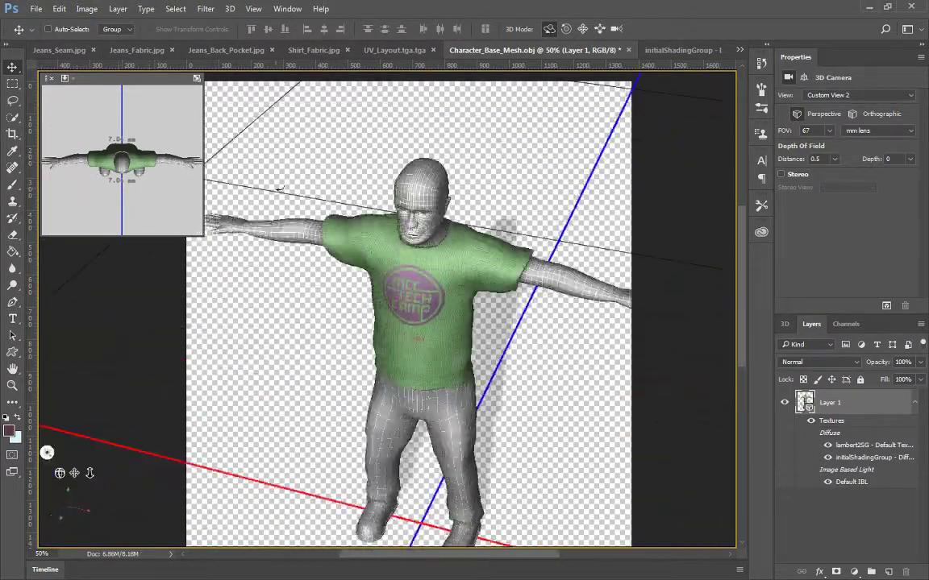
pyautogui.moveTo(280, 188); pyautogui.dragTo(319, 165)
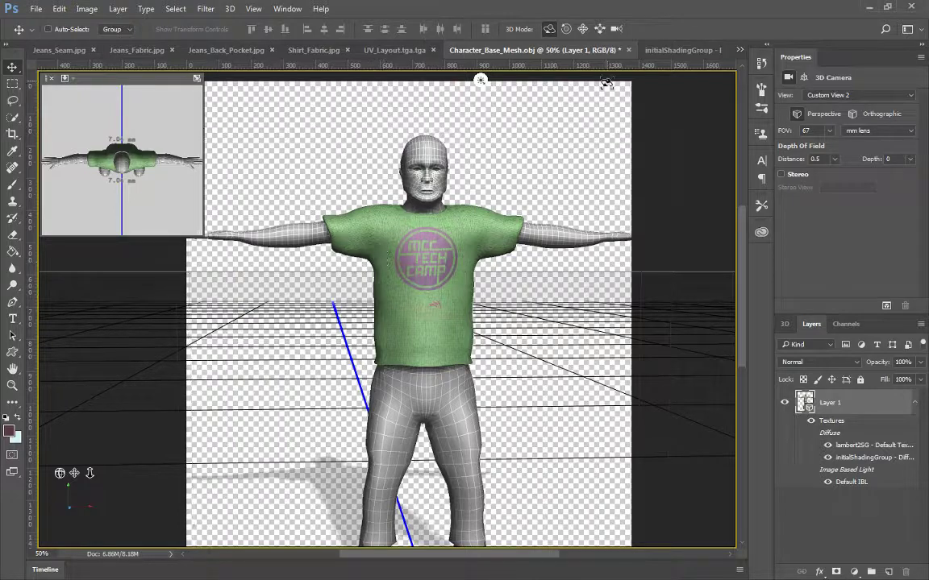
# Step: Return to the diffuse texture document and rename Layer 2 as MCC_Logo
pyautogui.click(676, 51)
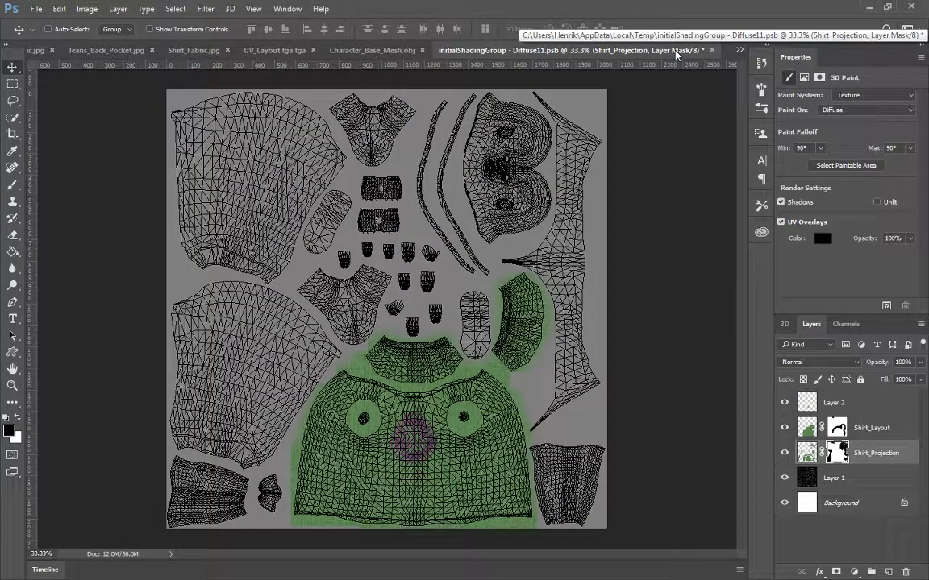
pyautogui.click(811, 401)
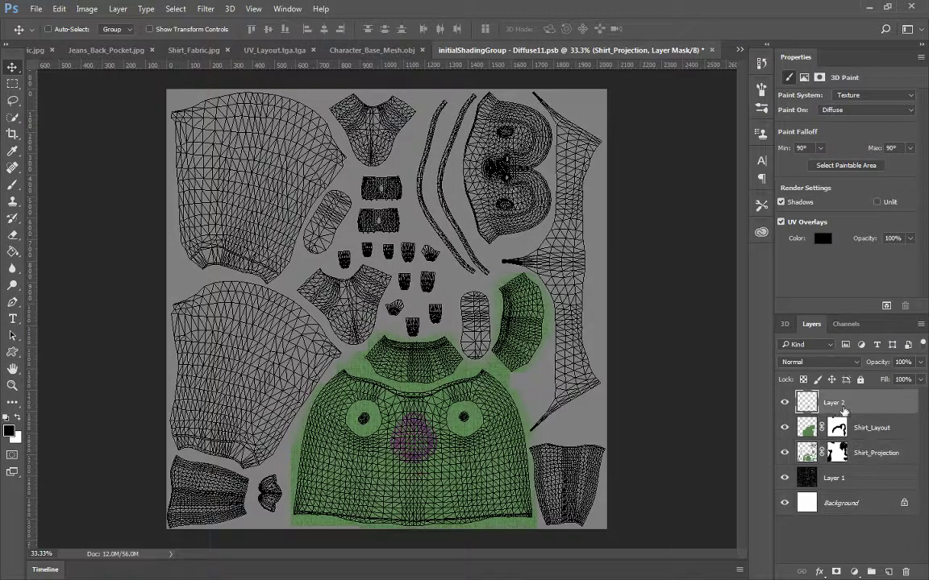
pyautogui.doubleClick(834, 403)
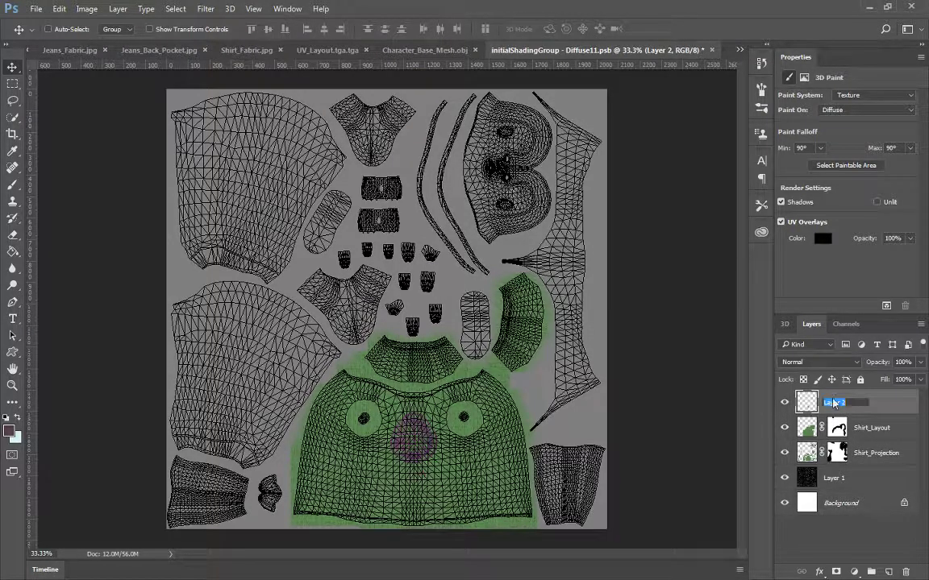
pyautogui.write('z')
pyautogui.press('Return')
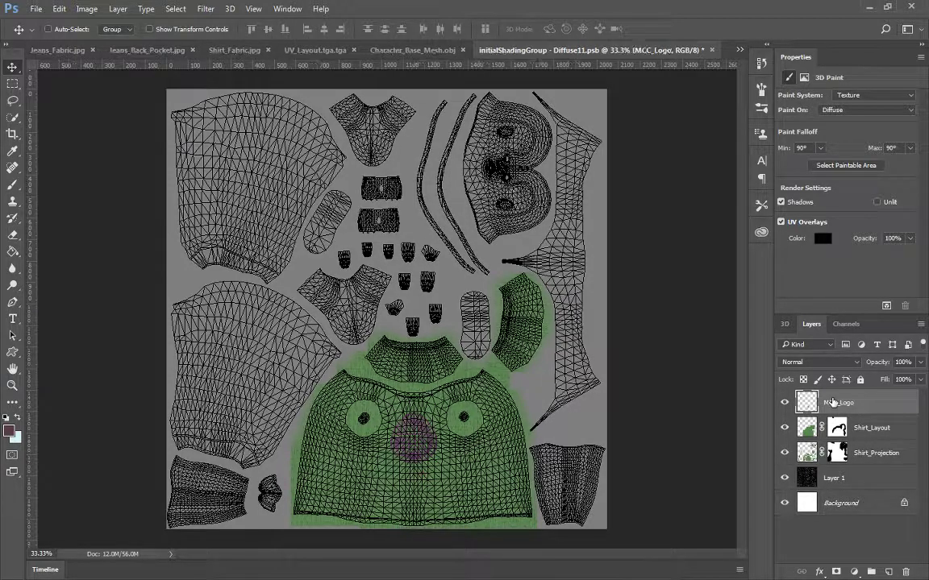
# Step: Create a new layer above MCC_Logo and set the brush's foreground colour to pale beige d3c9aa
pyautogui.click(887, 570)
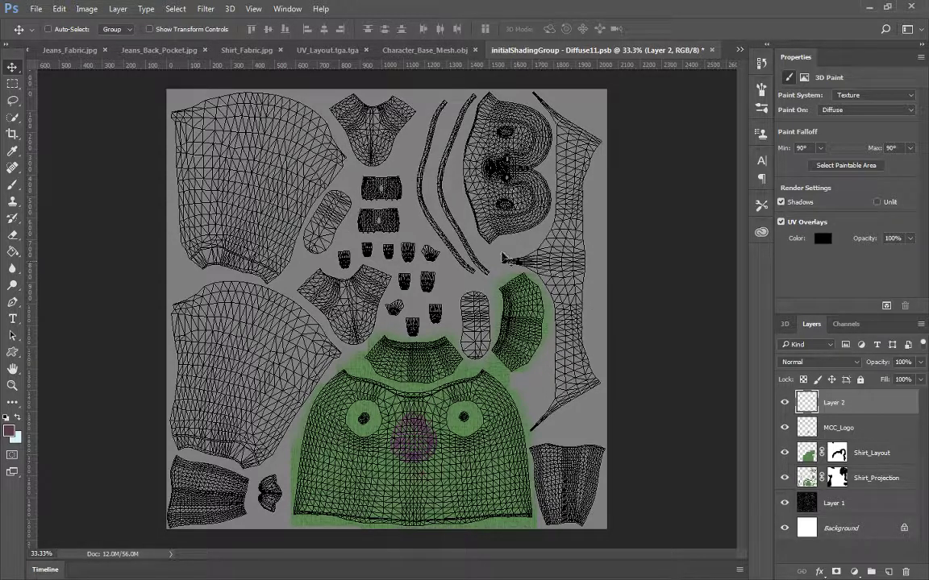
pyautogui.press('b')
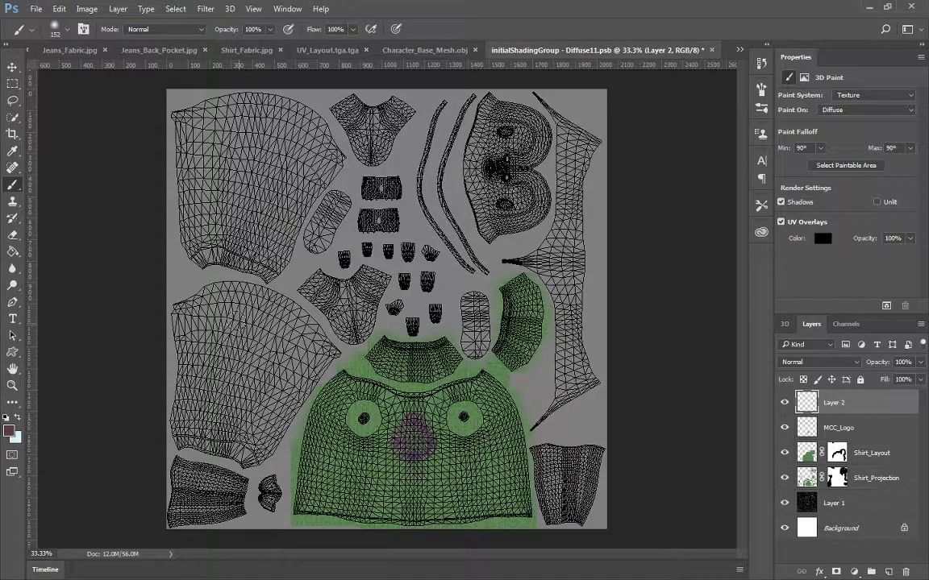
pyautogui.click(10, 430)
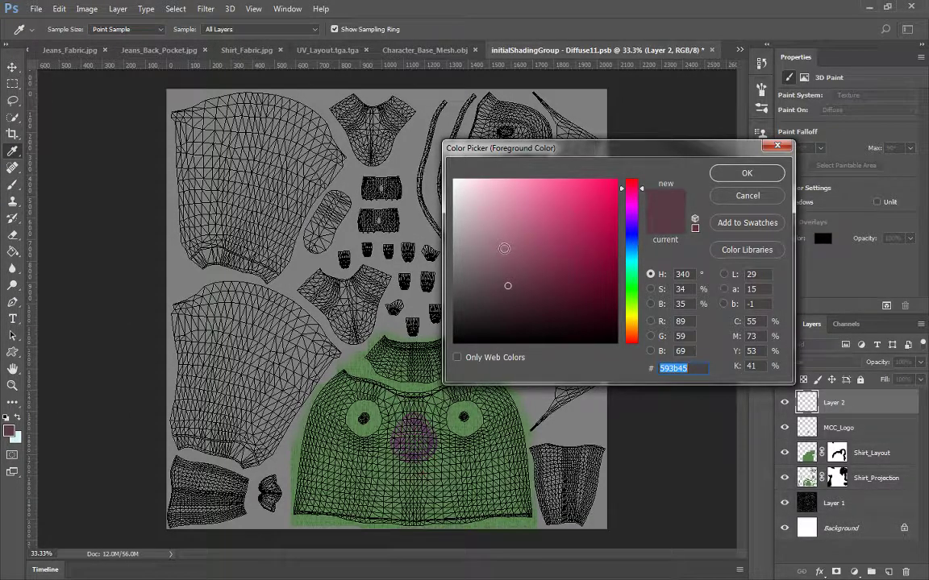
pyautogui.moveTo(637, 253); pyautogui.dragTo(621, 326)
pyautogui.moveTo(501, 250); pyautogui.dragTo(493, 208)
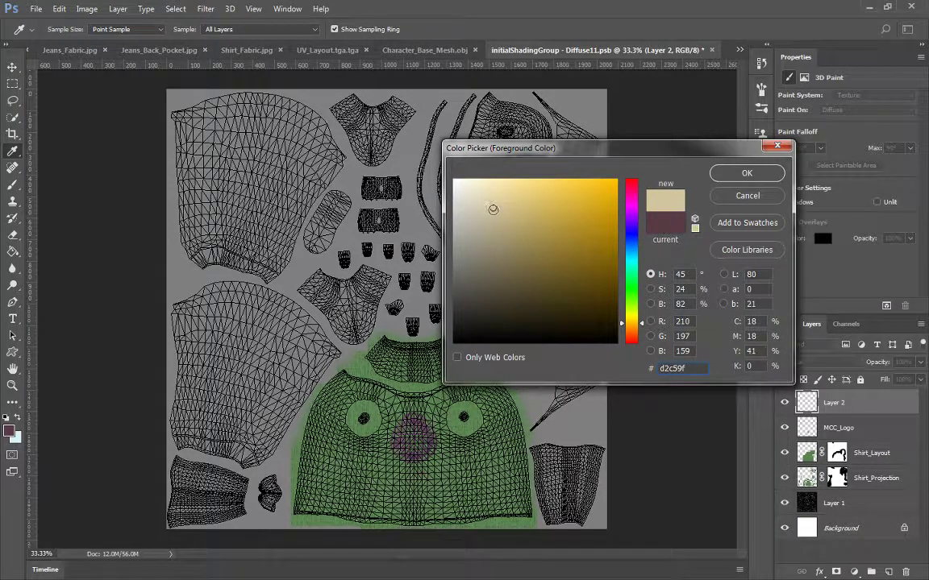
pyautogui.moveTo(494, 210); pyautogui.dragTo(485, 206)
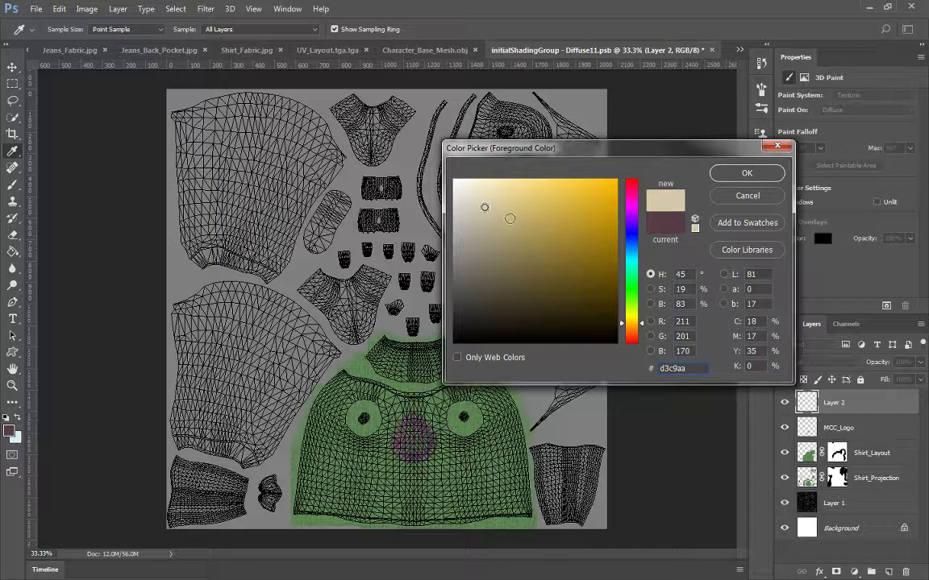
pyautogui.click(727, 177)
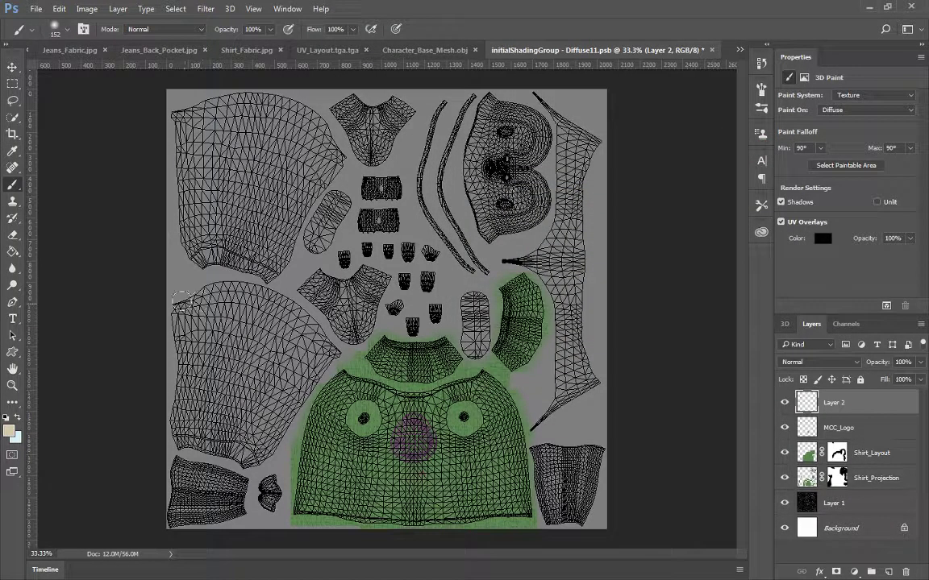
pyautogui.moveTo(187, 287)
pyautogui.mouseDown()
pyautogui.moveTo(177, 271)
pyautogui.moveTo(246, 267)
pyautogui.mouseUp()
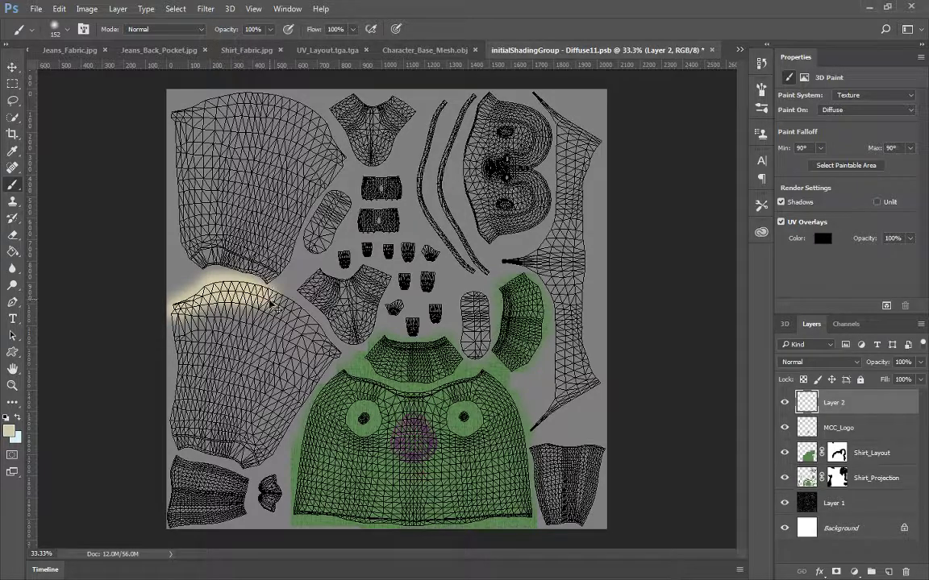
pyautogui.hotkey('ctrl', 's')
pyautogui.hotkey('ctrl', 'z')
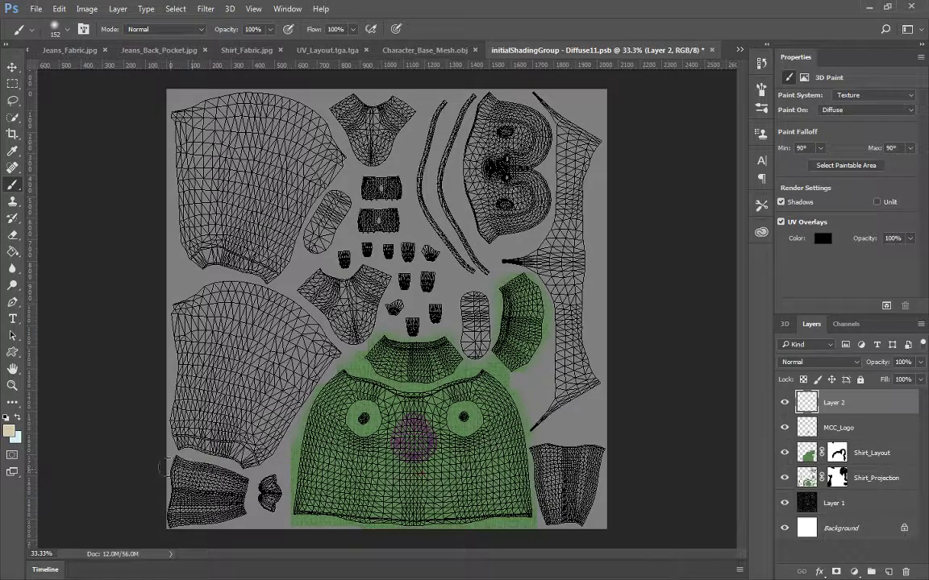
# Step: Paint the two arm UV islands in the lower corners and the small island beside the lower-left one beige
pyautogui.moveTo(170, 458)
pyautogui.mouseDown()
pyautogui.moveTo(234, 463)
pyautogui.moveTo(211, 455)
pyautogui.moveTo(165, 463)
pyautogui.moveTo(179, 460)
pyautogui.moveTo(195, 489)
pyautogui.moveTo(171, 494)
pyautogui.mouseUp()
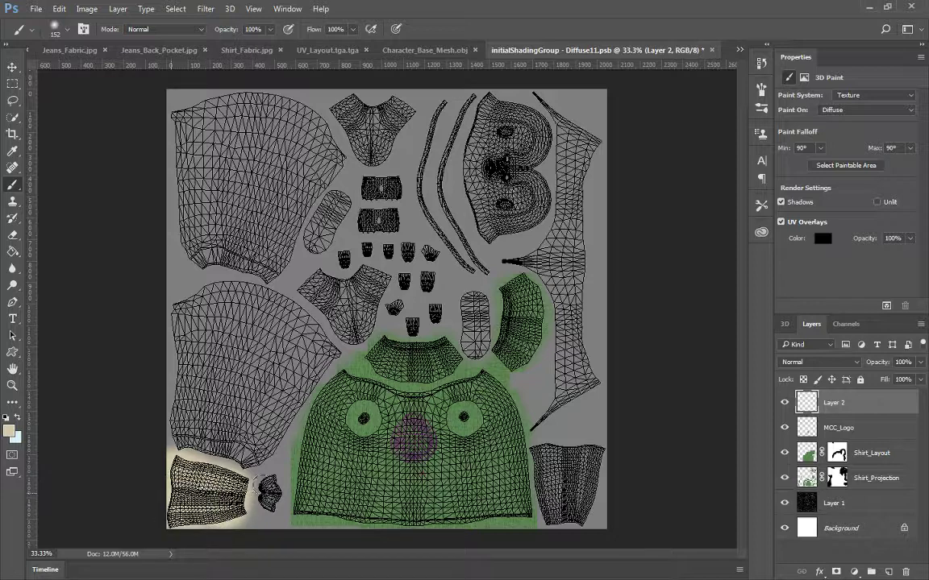
pyautogui.moveTo(259, 508)
pyautogui.mouseDown()
pyautogui.moveTo(271, 490)
pyautogui.moveTo(264, 503)
pyautogui.moveTo(276, 504)
pyautogui.moveTo(274, 486)
pyautogui.mouseUp()
pyautogui.moveTo(533, 445)
pyautogui.mouseDown()
pyautogui.moveTo(560, 513)
pyautogui.moveTo(558, 495)
pyautogui.moveTo(549, 511)
pyautogui.moveTo(562, 451)
pyautogui.moveTo(569, 517)
pyautogui.moveTo(595, 501)
pyautogui.moveTo(569, 442)
pyautogui.moveTo(594, 445)
pyautogui.moveTo(522, 441)
pyautogui.mouseUp()
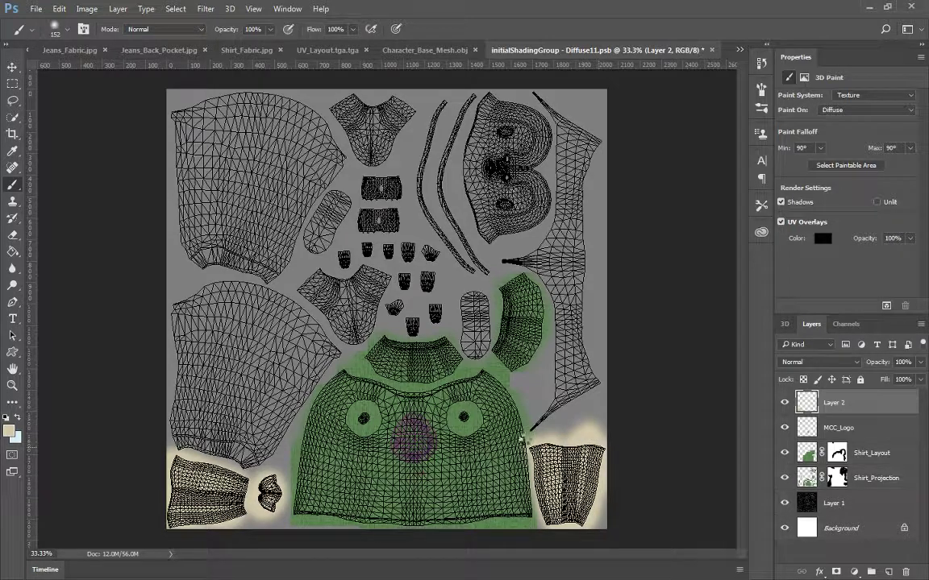
# Step: Erase the beige overspill between the shirt body and the lower-right arm island with a soft 47 px eraser
pyautogui.press('e')
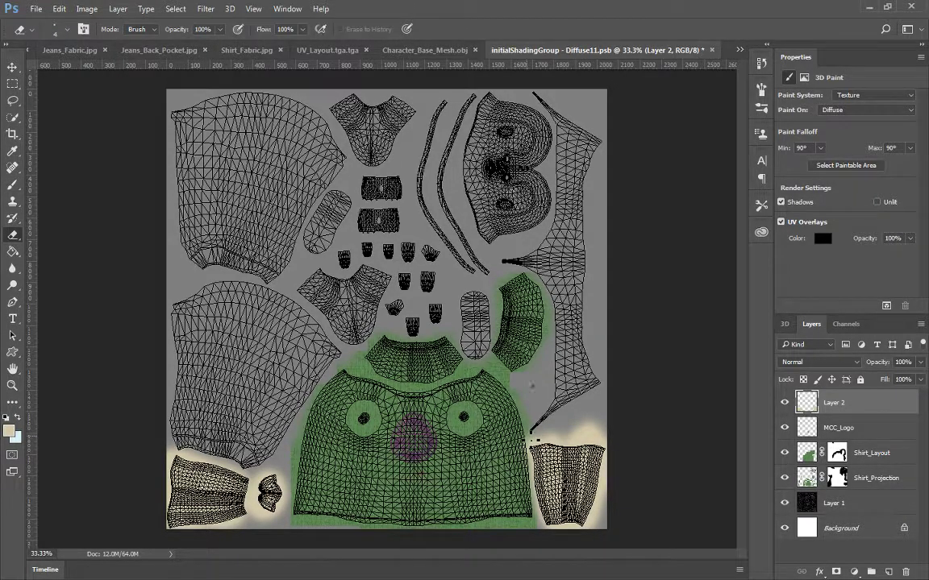
pyautogui.rightClick(531, 435)
pyautogui.moveTo(603, 420); pyautogui.dragTo(608, 420)
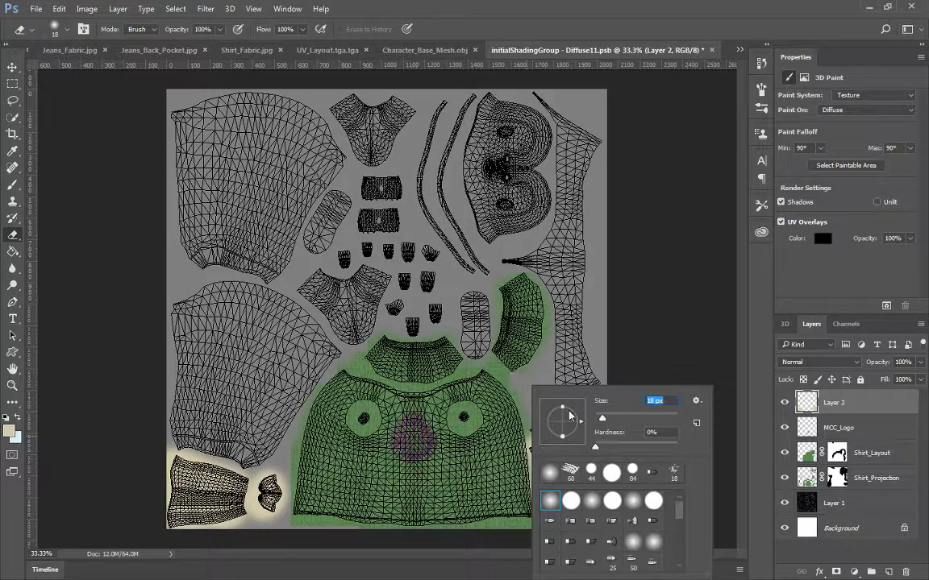
pyautogui.press('Return')
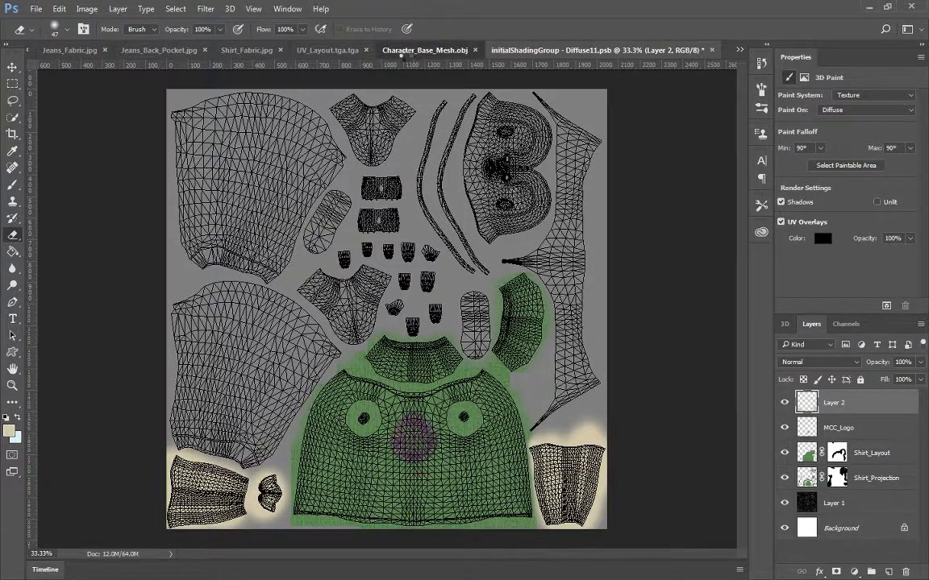
# Step: Inspect the beige skin colour on the character model's arms from several angles
pyautogui.click(386, 50)
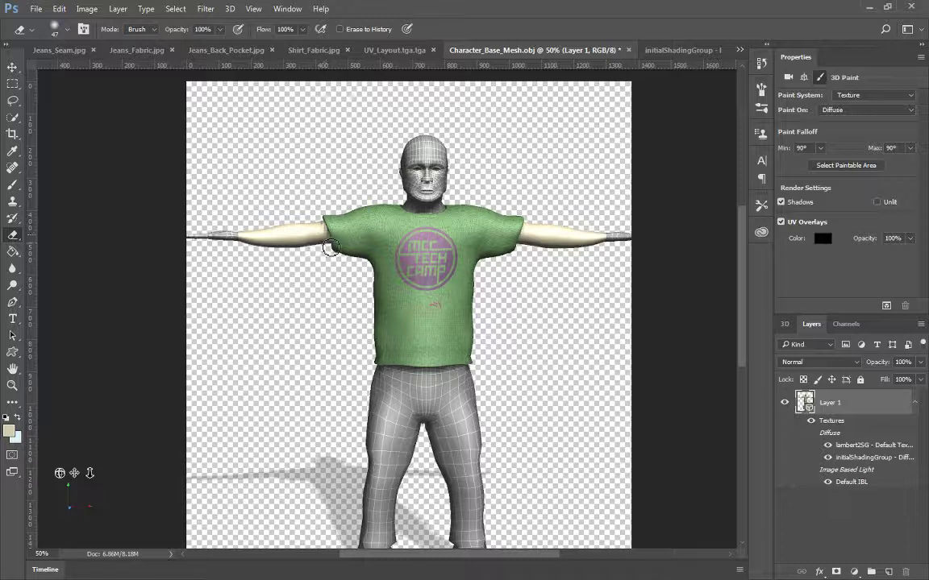
pyautogui.click(15, 68)
pyautogui.moveTo(348, 164); pyautogui.dragTo(726, 217)
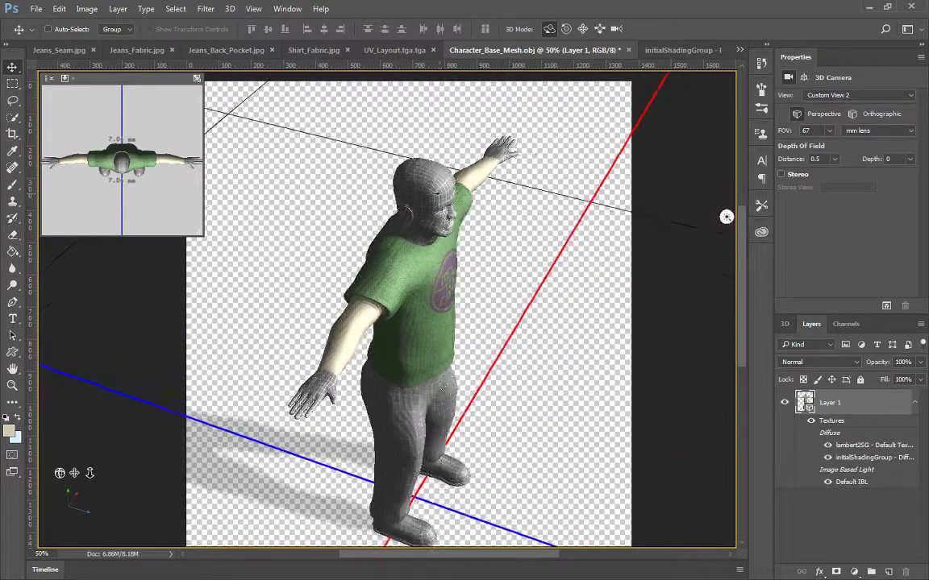
pyautogui.moveTo(436, 194); pyautogui.dragTo(592, 240)
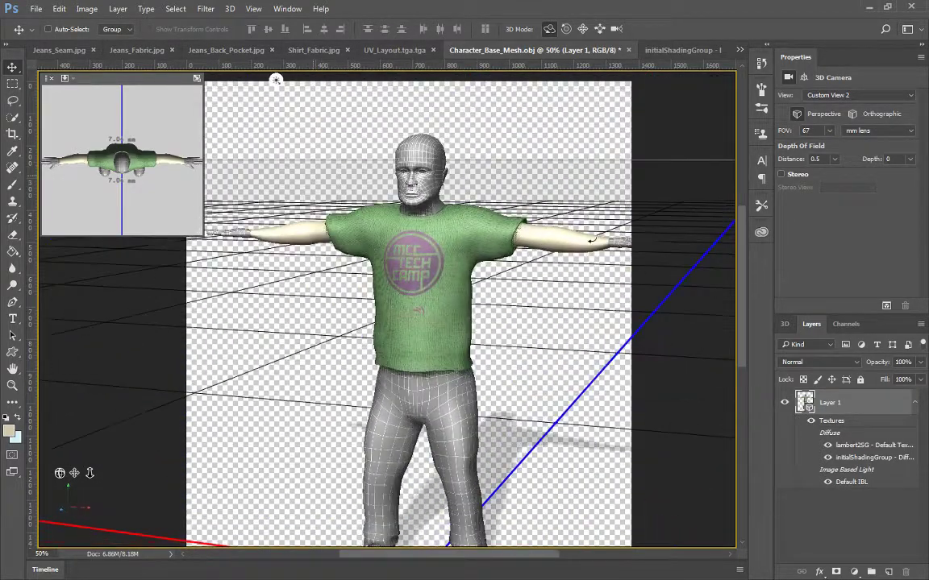
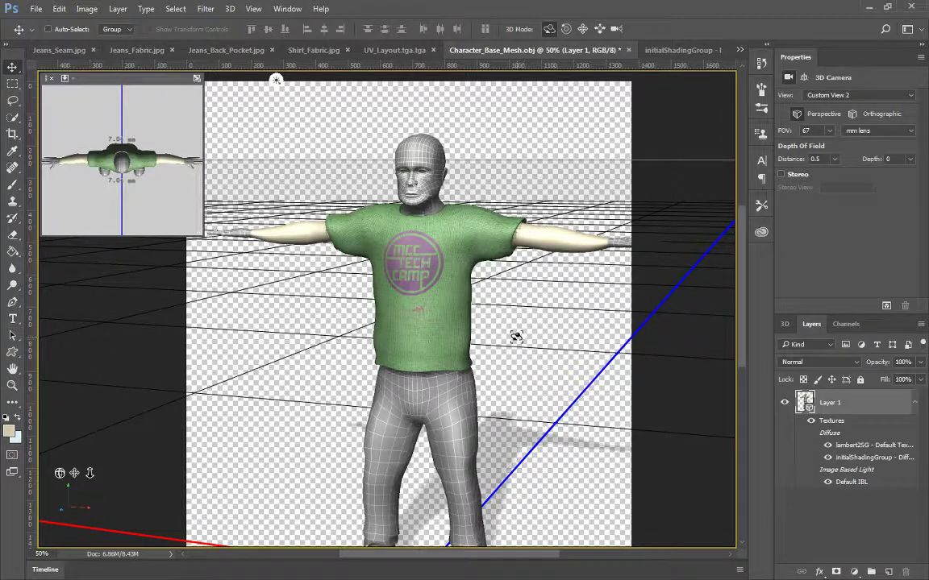
# Step: Open the Front_Face_Reference image from the Modeling_References folder inside 3D_Modeling_2_Online's References folder
pyautogui.click(37, 9)
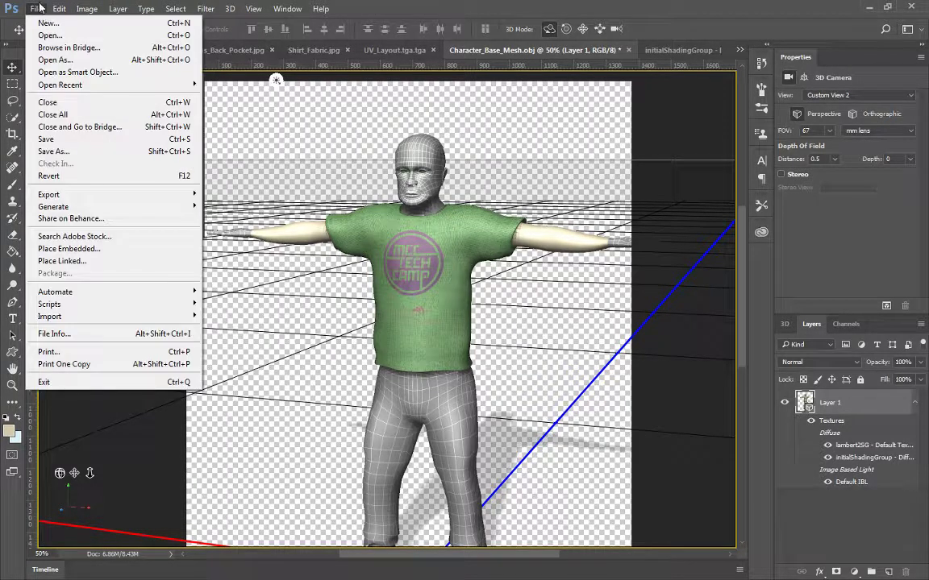
pyautogui.click(46, 36)
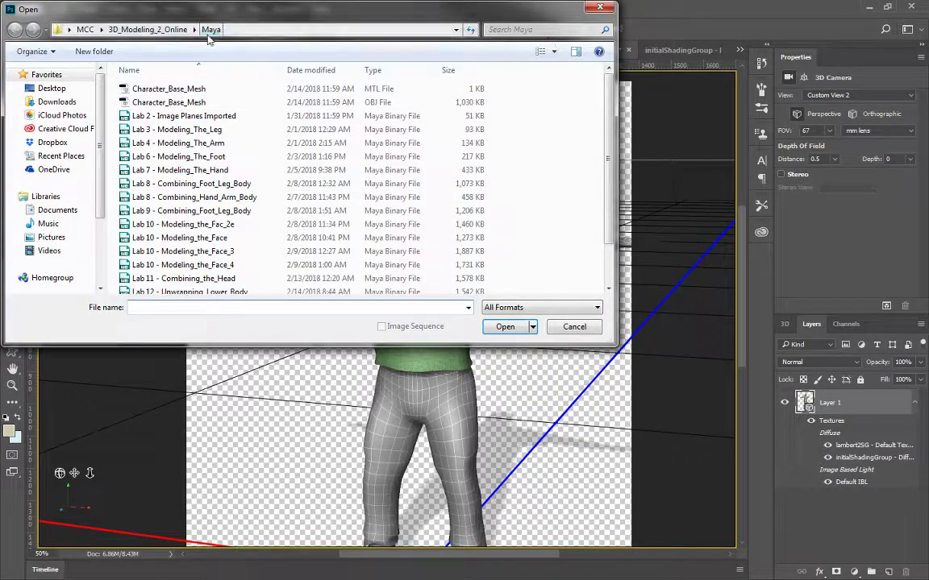
pyautogui.click(161, 29)
pyautogui.doubleClick(168, 100)
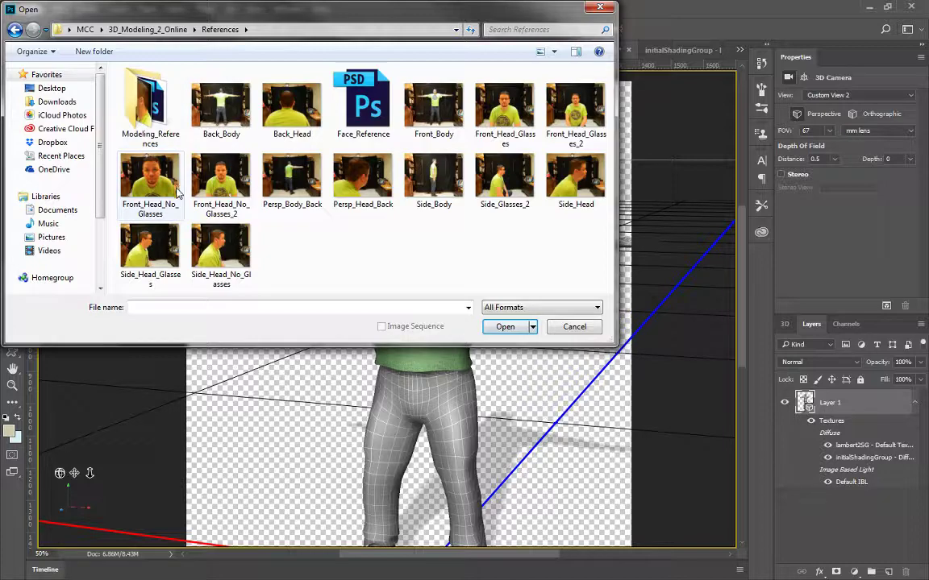
pyautogui.doubleClick(150, 104)
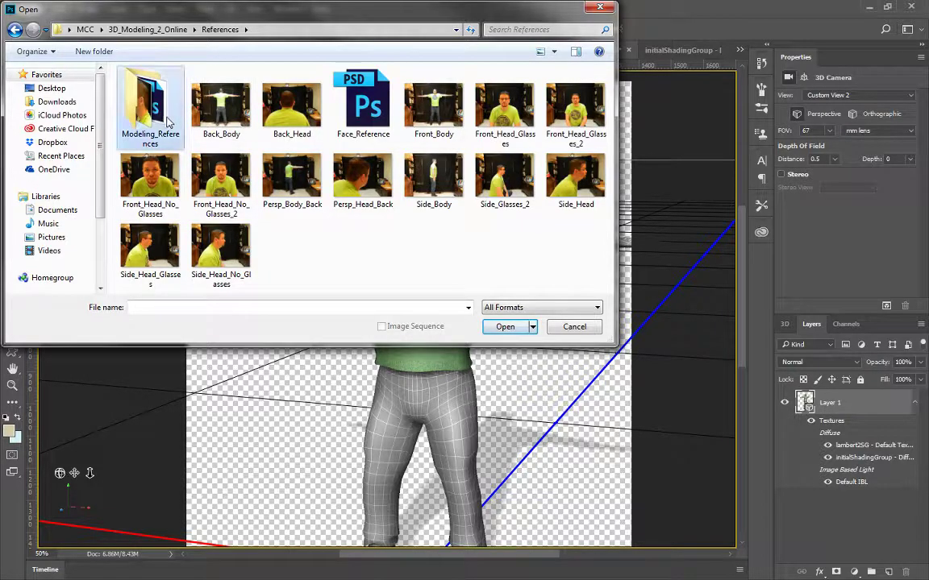
pyautogui.click(428, 129)
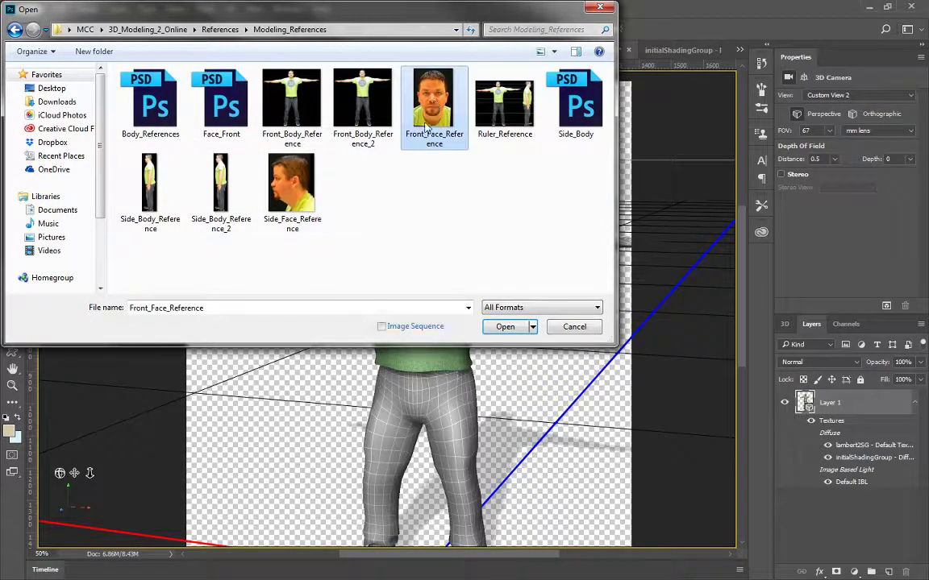
pyautogui.click(503, 326)
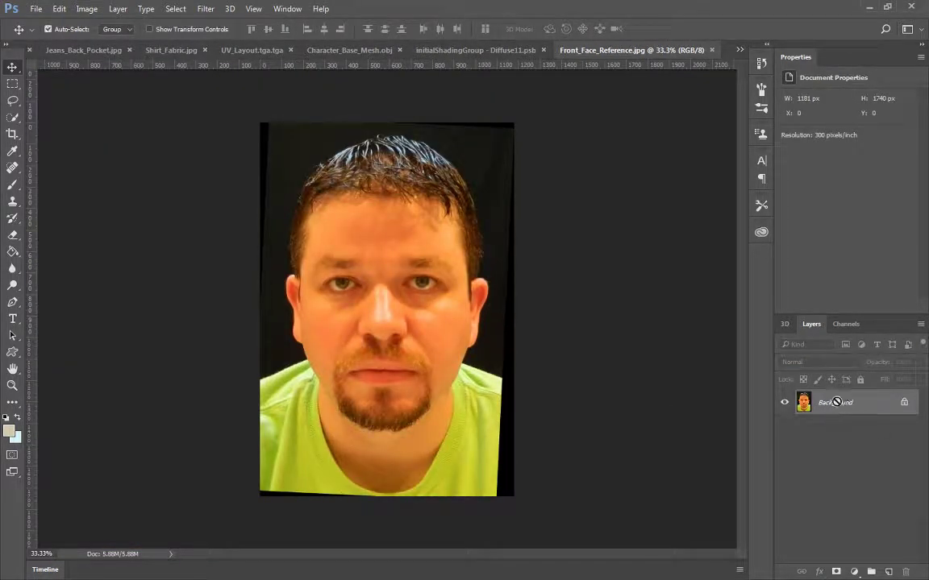
# Step: Add a new empty layer above Layer 2 in the initialShadingGroup - Diffuse11.psb texture document
pyautogui.click(452, 51)
pyautogui.click(336, 50)
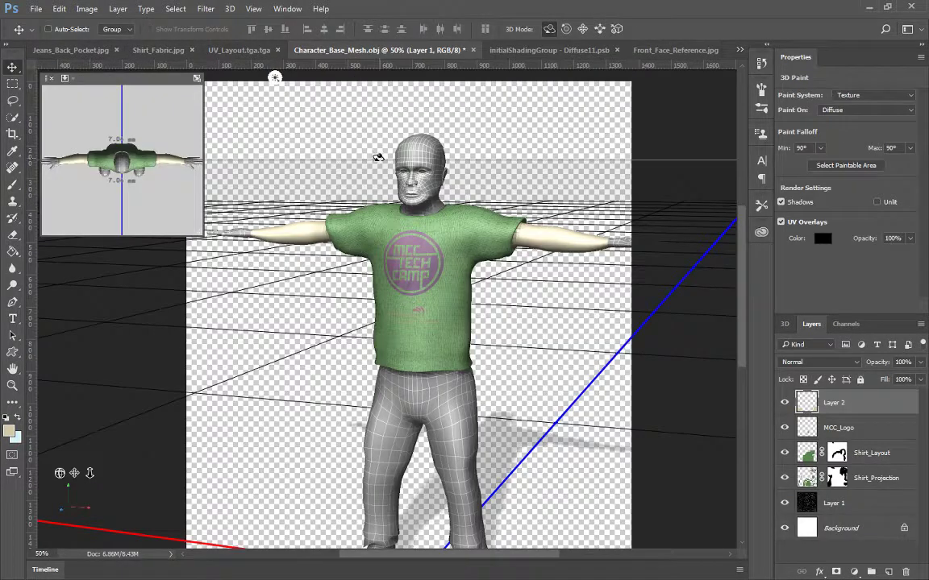
pyautogui.click(486, 102)
pyautogui.click(530, 53)
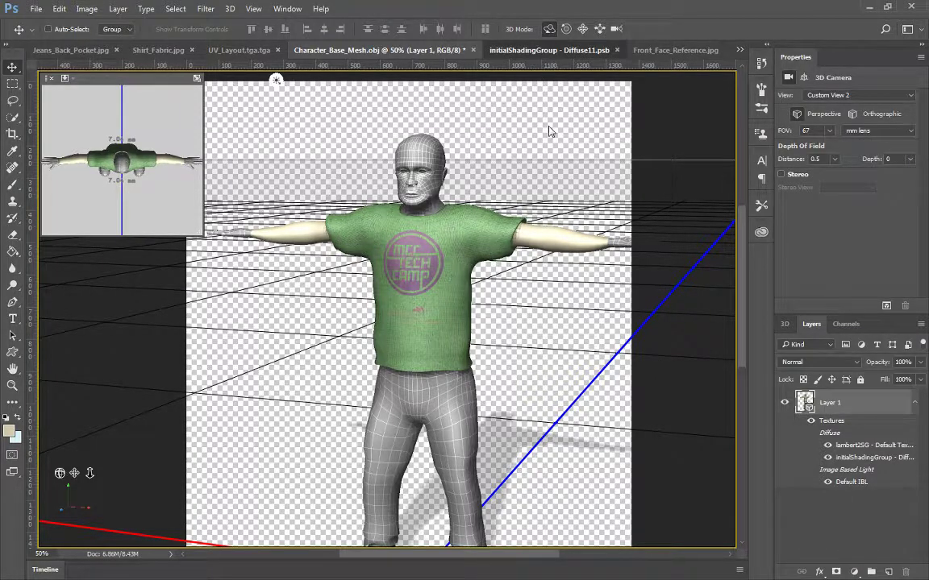
pyautogui.click(889, 571)
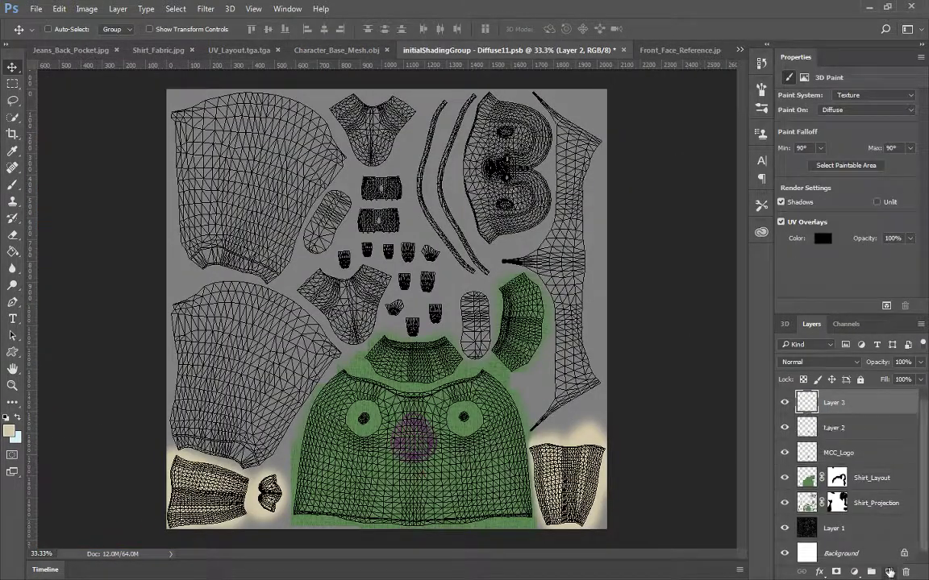
# Step: Turn the Character_Base_Mesh model to a straight front view and paste the face photo as a layer above it
pyautogui.click(336, 50)
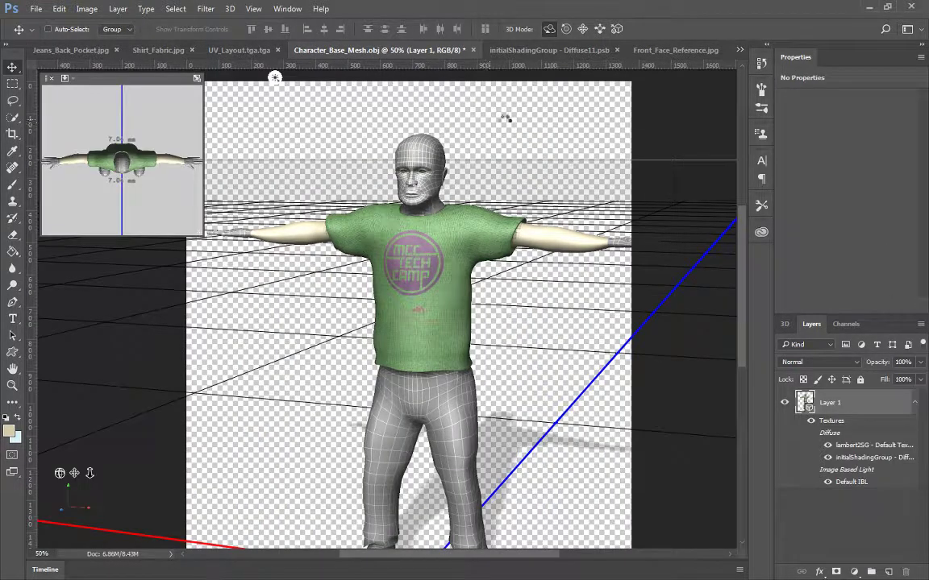
pyautogui.moveTo(462, 109); pyautogui.dragTo(518, 119)
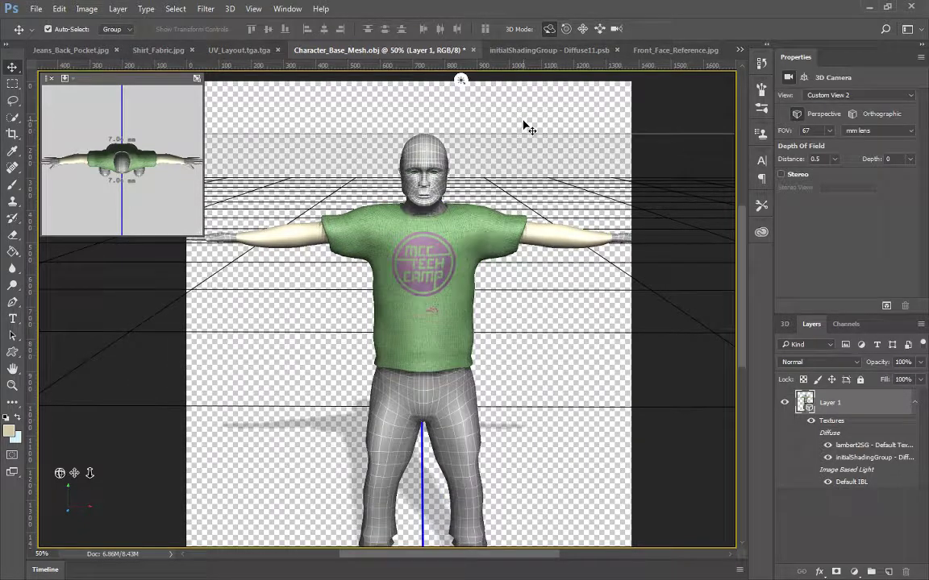
pyautogui.hotkey('ctrl', '+')
pyautogui.hotkey('ctrl', '+')
pyautogui.hotkey('ctrl', '+')
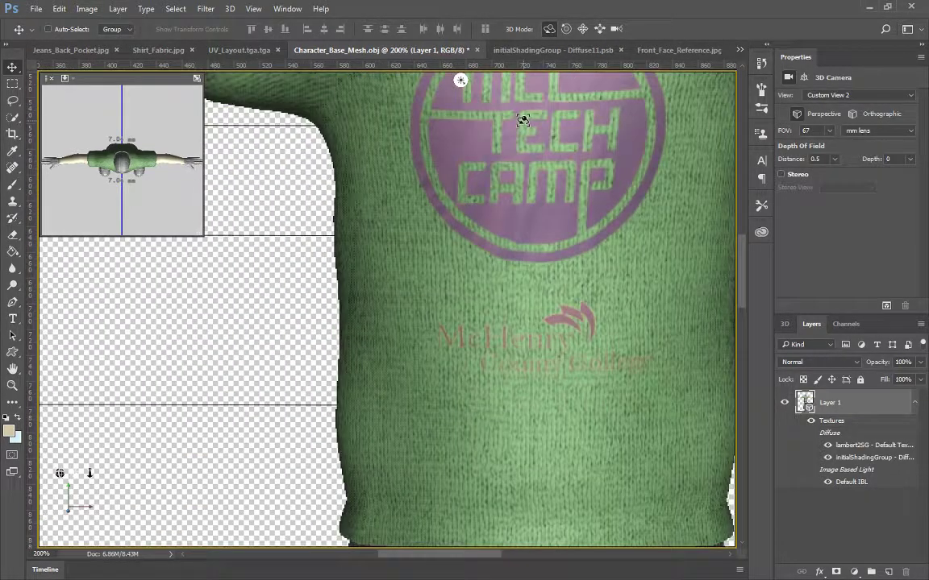
pyautogui.moveTo(527, 171); pyautogui.dragTo(432, 573)
pyautogui.moveTo(616, 204); pyautogui.dragTo(566, 218)
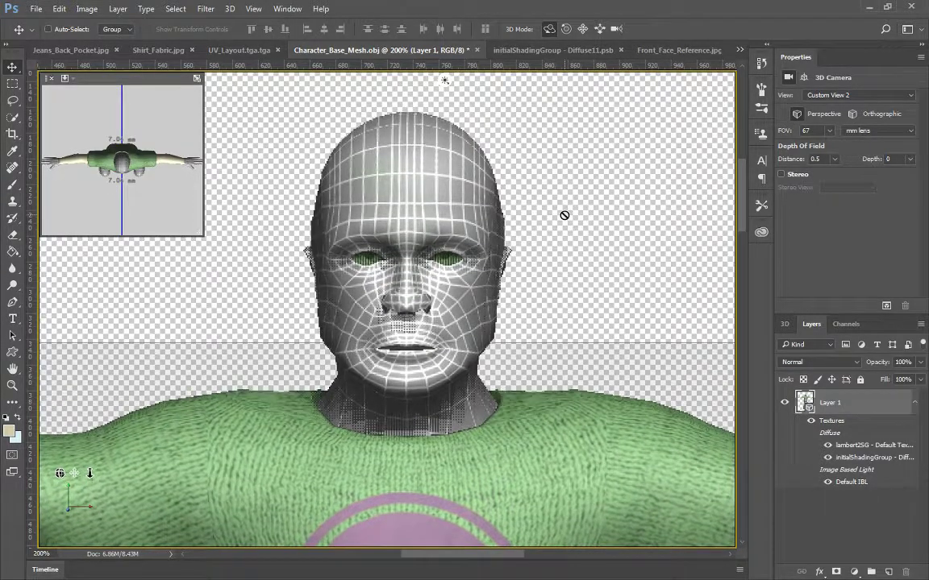
pyautogui.hotkey('ctrl', 'v')
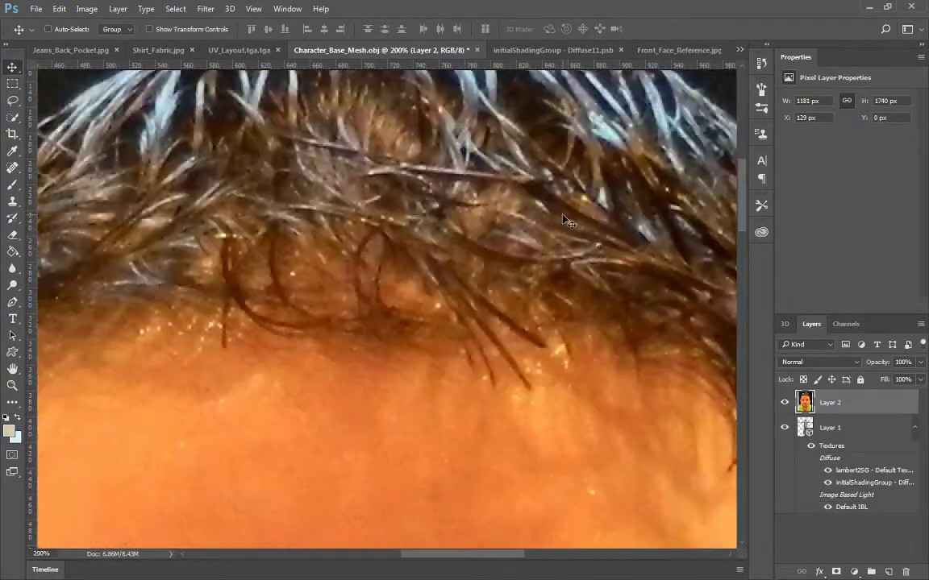
# Step: Scale the pasted face photo down to about 20% and set its layer opacity to 50%
pyautogui.hotkey('ctrl', 't')
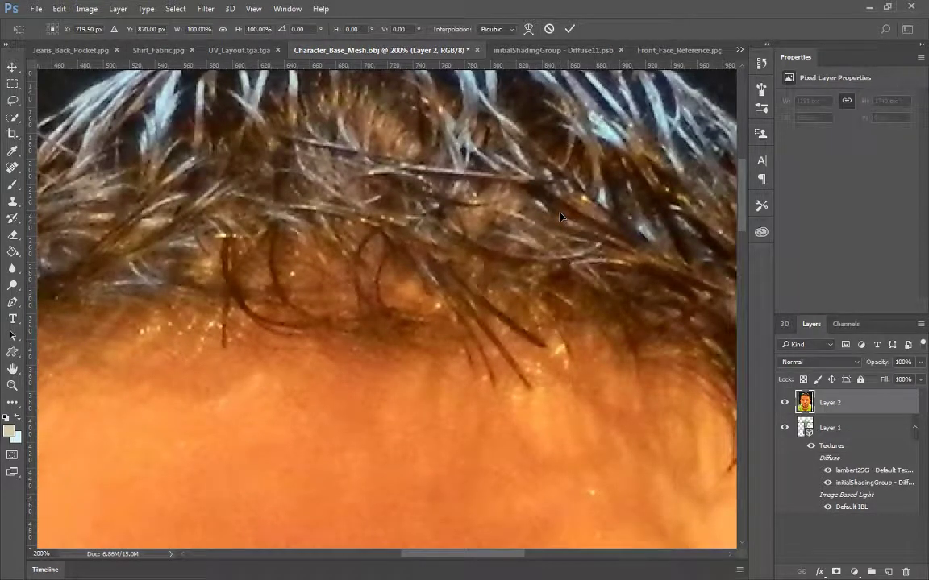
pyautogui.hotkey('ctrl', '0')
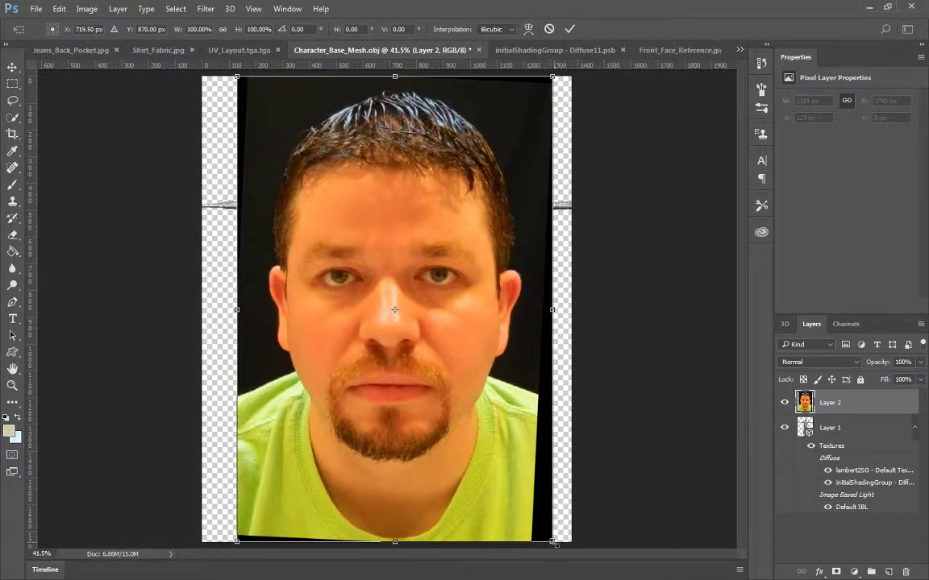
pyautogui.keyDown('shift'); pyautogui.moveTo(552, 542); pyautogui.dragTo(410, 180); pyautogui.keyUp('shift')
pyautogui.hotkey('ctrl', '+')
pyautogui.hotkey('ctrl', '+')
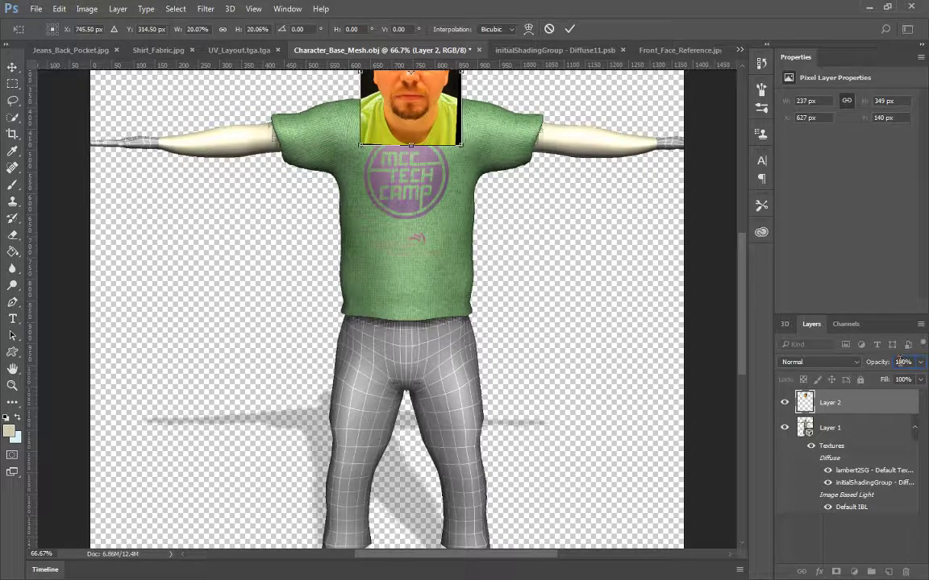
pyautogui.write('50')
pyautogui.press('Return')
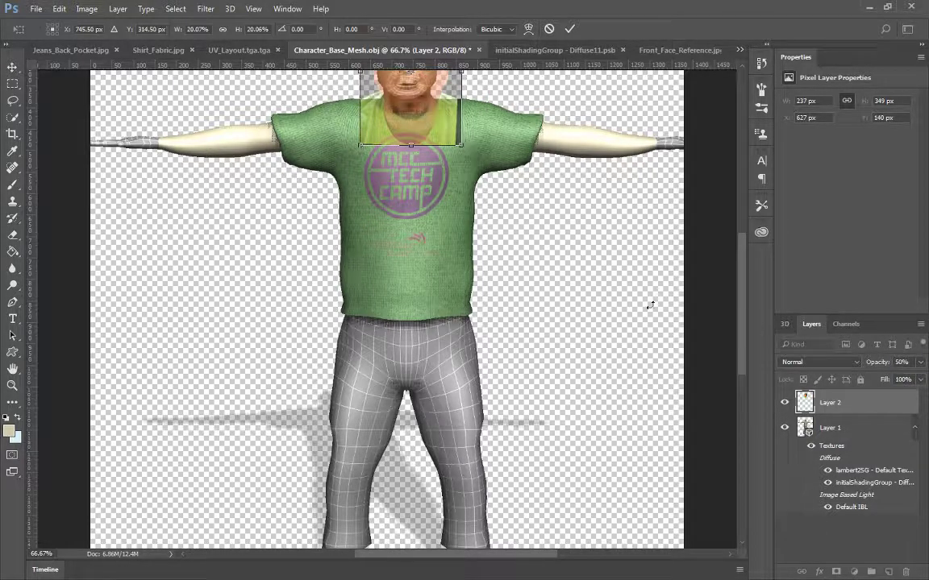
# Step: Move the half-transparent face photo about 12 px left and 12 px up over the model's head
pyautogui.scroll(-2, 562, 290)
pyautogui.hotkey('ctrl', '+')
pyautogui.hotkey('ctrl', '+')
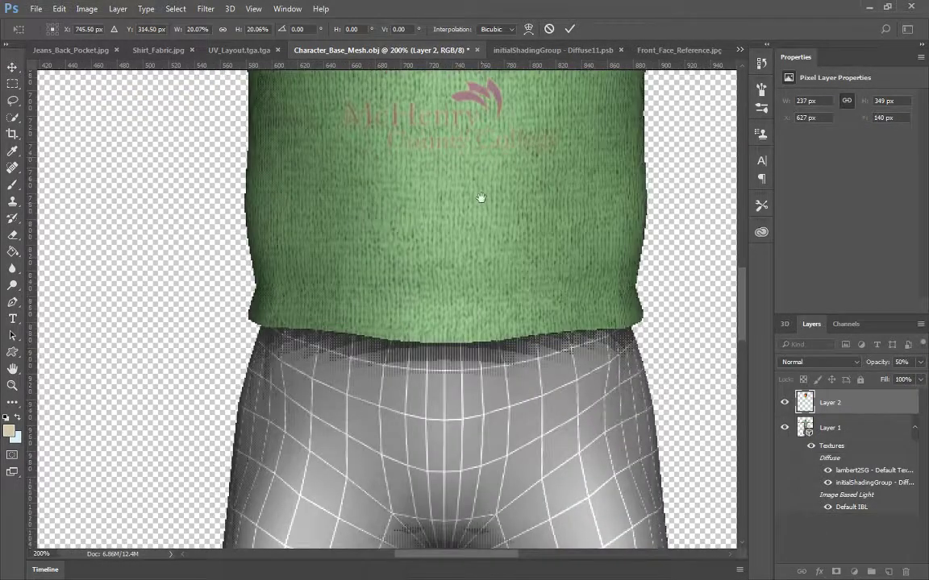
pyautogui.moveTo(481, 197); pyautogui.dragTo(451, 452)
pyautogui.moveTo(486, 114); pyautogui.dragTo(456, 303)
pyautogui.moveTo(465, 220); pyautogui.dragTo(437, 463)
pyautogui.moveTo(407, 282); pyautogui.dragTo(390, 267)
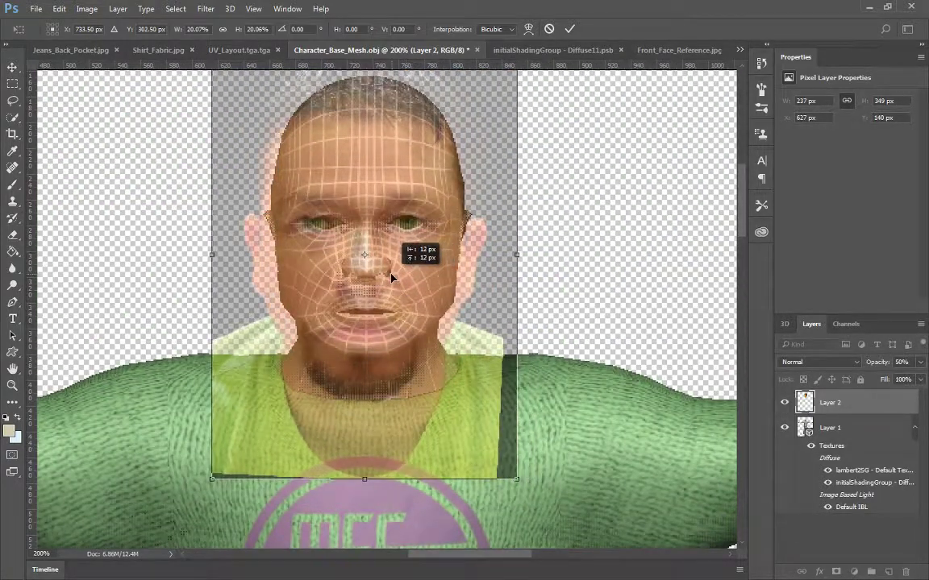
# Step: Scale the face photo to about 17.5% and nudge it so its eyes, nose and mouth align with the model's face
pyautogui.moveTo(212, 478); pyautogui.dragTo(248, 425)
pyautogui.moveTo(406, 189)
pyautogui.mouseDown()
pyautogui.moveTo(425, 131)
pyautogui.moveTo(405, 172)
pyautogui.mouseUp()
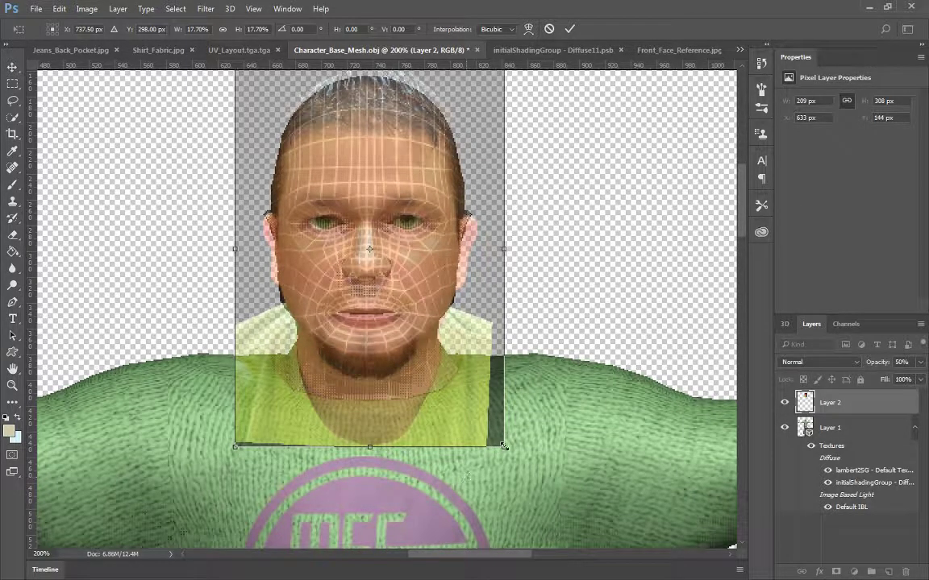
pyautogui.moveTo(503, 446); pyautogui.dragTo(501, 442)
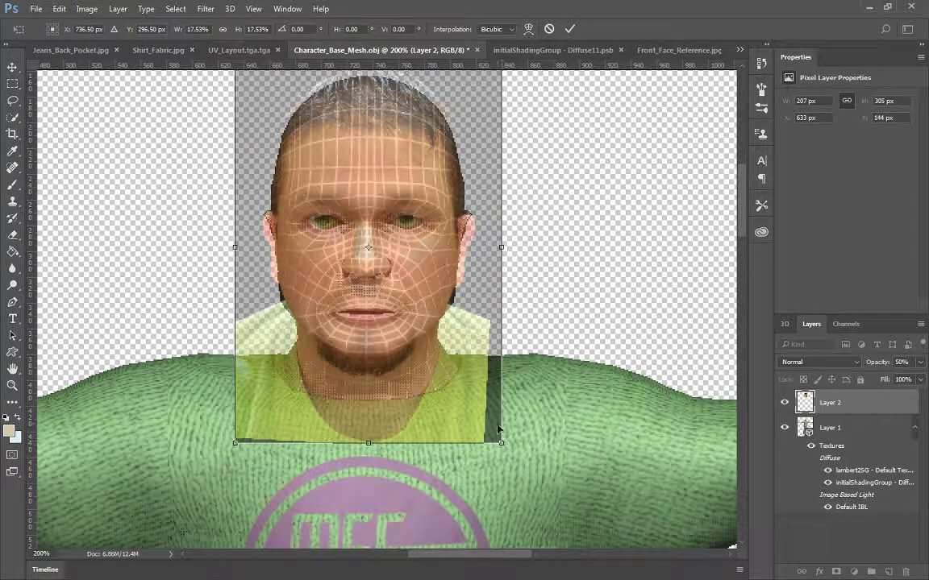
pyautogui.press('Right')
pyautogui.press('Down')
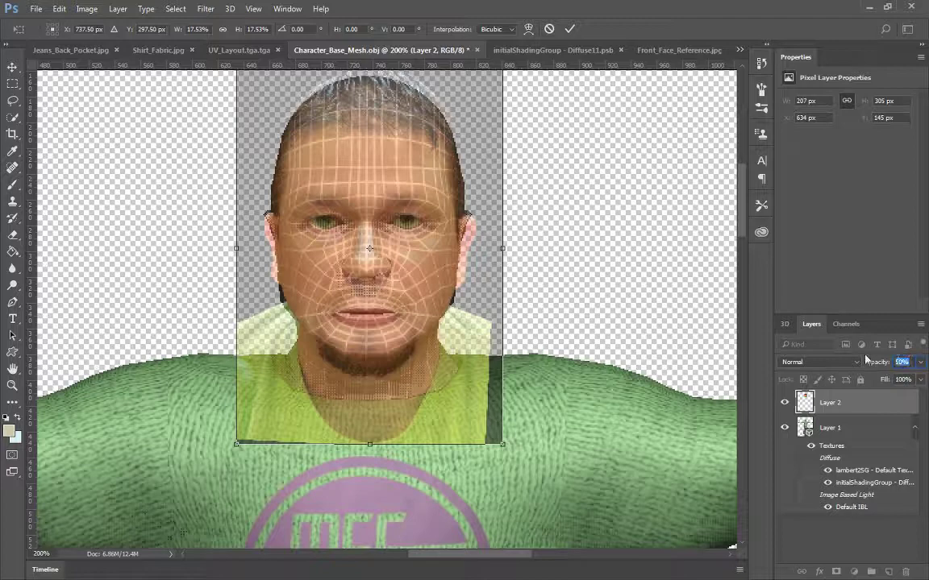
# Step: Restore the face photo layer's opacity to 100%, commit its transform and merge it down onto the 3D model layer
pyautogui.write('100')
pyautogui.press('Return')
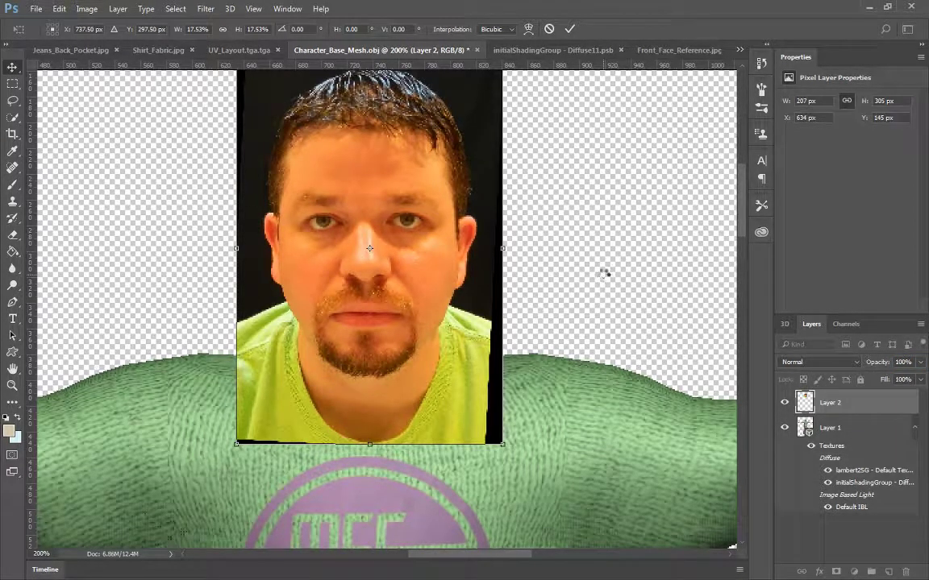
pyautogui.press('Return')
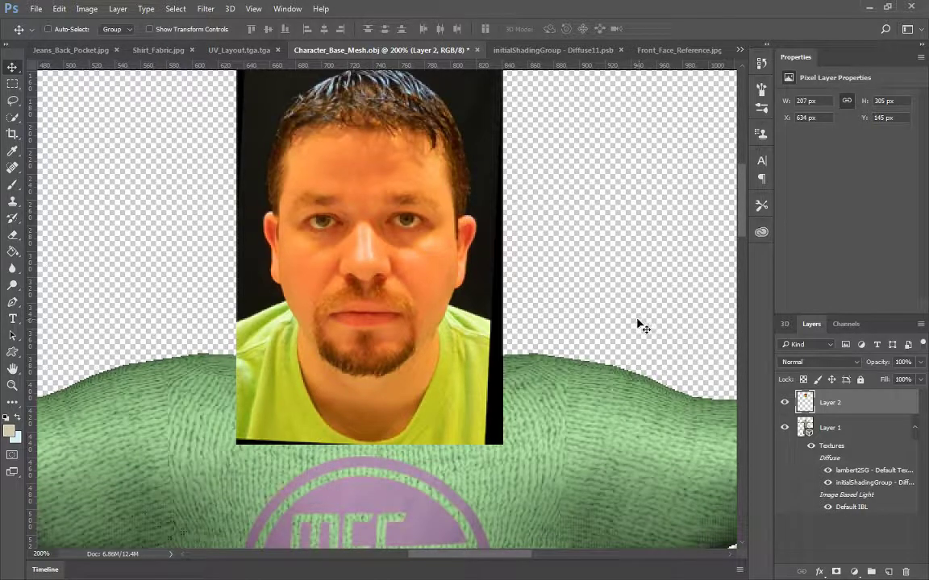
pyautogui.hotkey('ctrl', 'a')
pyautogui.rightClick(841, 402)
pyautogui.click(648, 466)
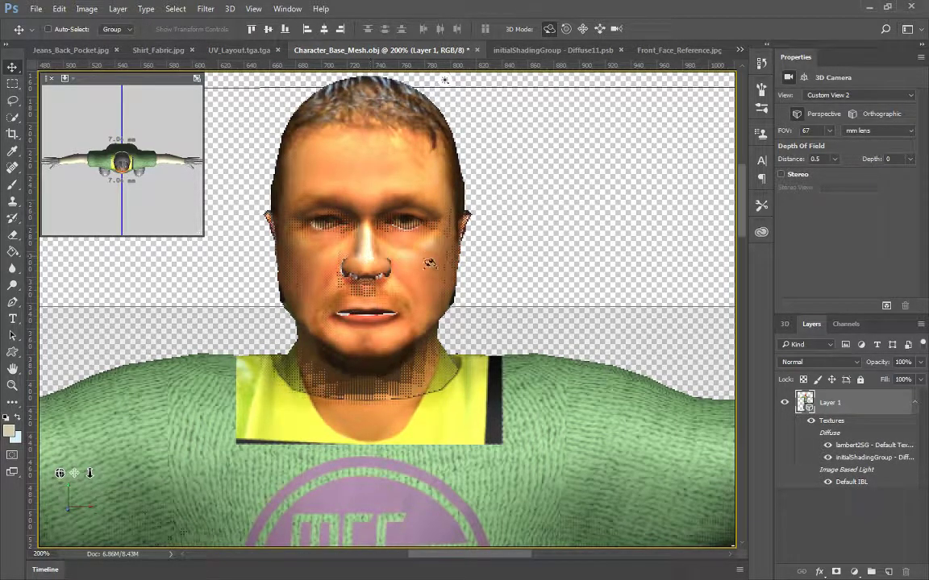
# Step: Add a Reveal All mask to Layer 3 of the diffuse texture and paint black over the photo's collar spill on the shirt body island
pyautogui.click(589, 51)
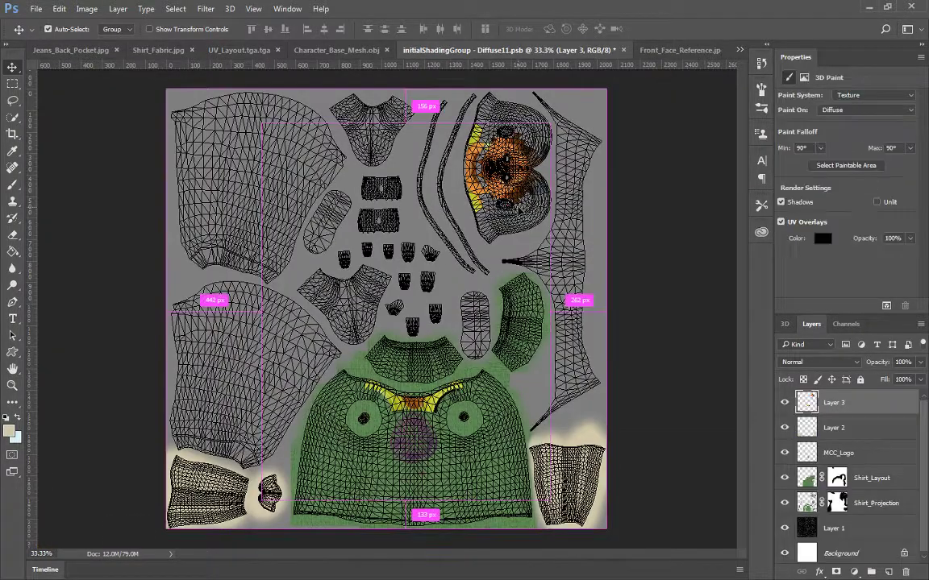
pyautogui.hotkey('ctrl', '1')
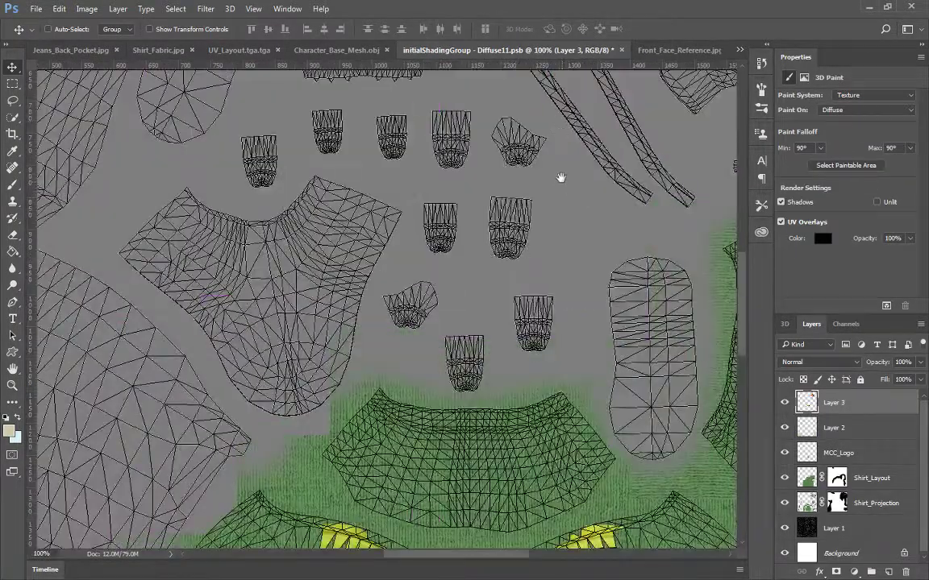
pyautogui.moveTo(529, 239); pyautogui.dragTo(525, 109)
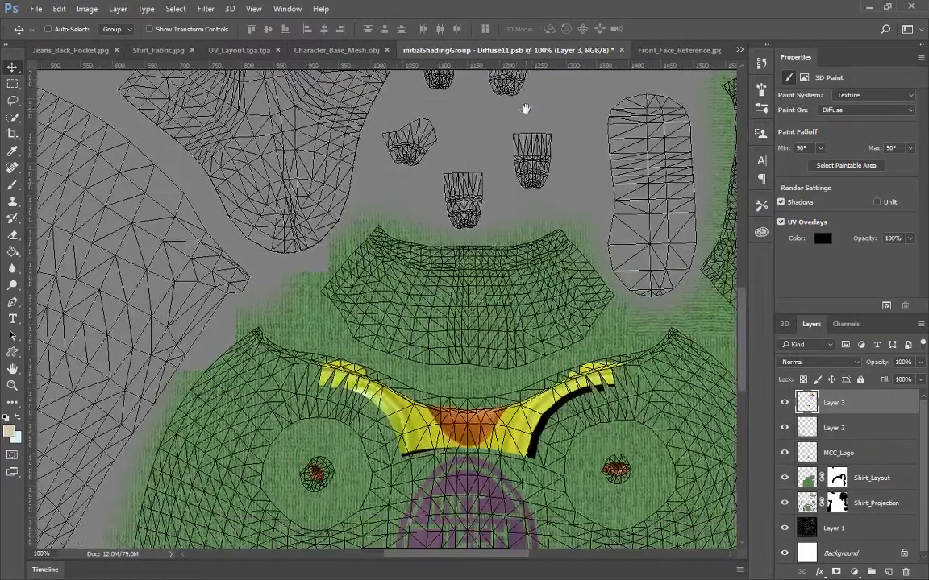
pyautogui.click(118, 8)
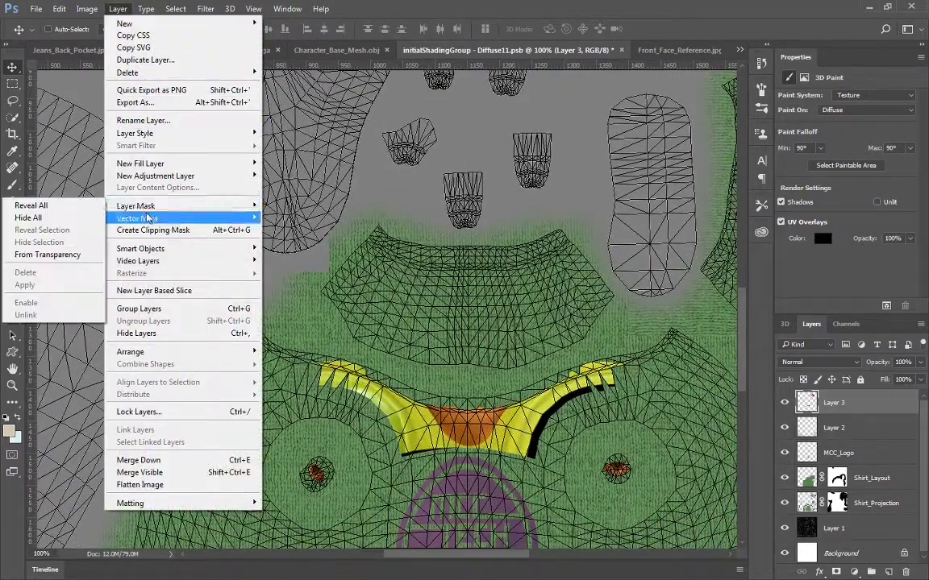
pyautogui.click(30, 205)
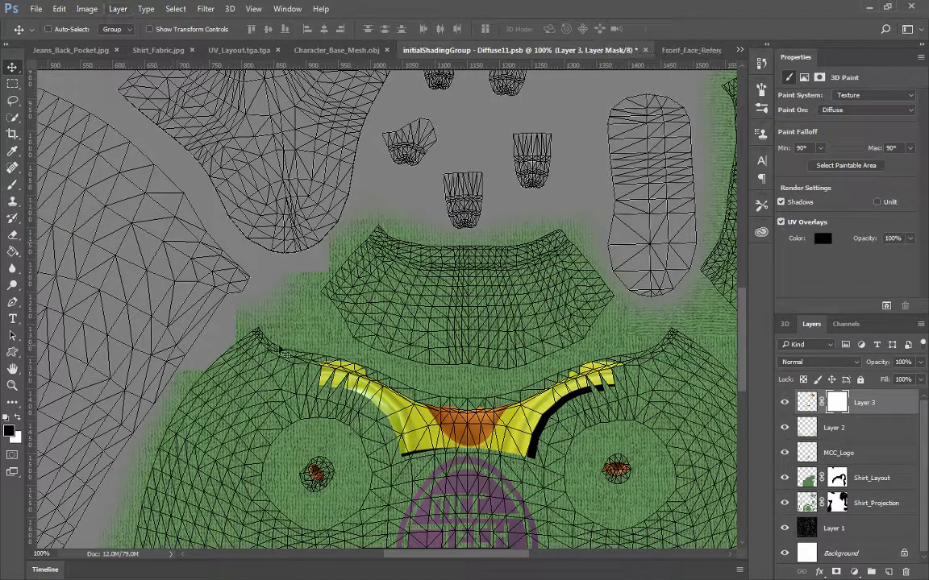
pyautogui.press('b')
pyautogui.moveTo(318, 366)
pyautogui.mouseDown()
pyautogui.moveTo(399, 399)
pyautogui.moveTo(475, 387)
pyautogui.moveTo(598, 328)
pyautogui.mouseUp()
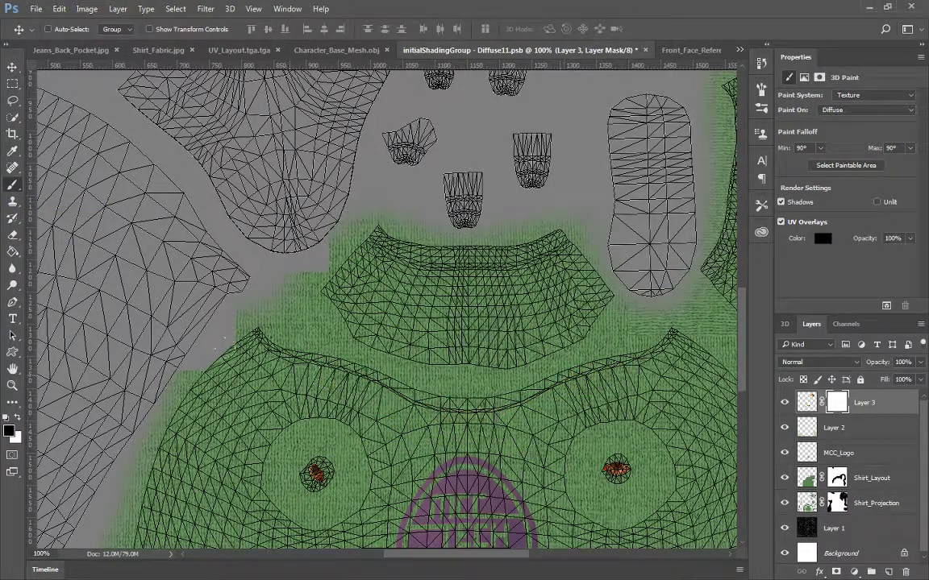
# Step: Paint black on Layer 3's mask over the yellow collar and neck spill below the chin on the head island
pyautogui.moveTo(495, 168); pyautogui.dragTo(253, 431)
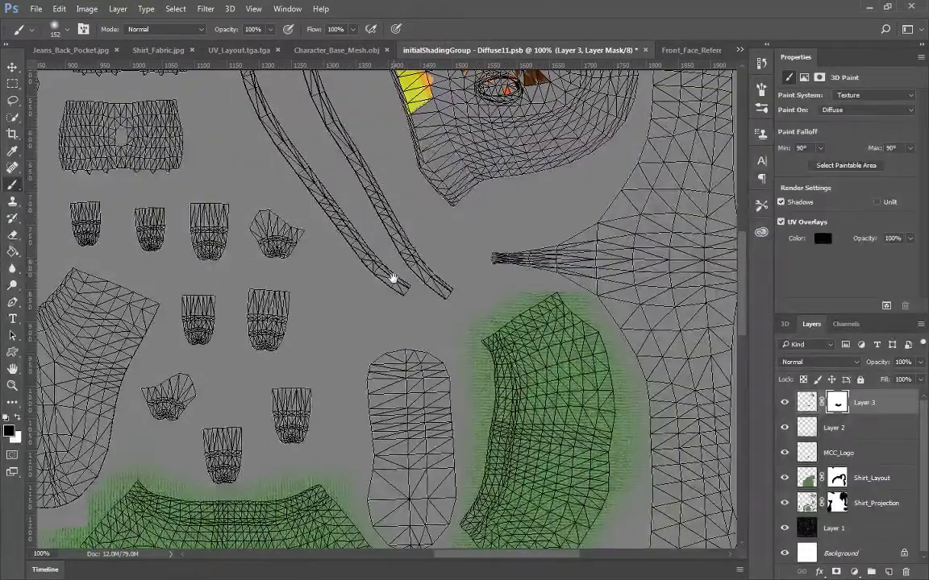
pyautogui.moveTo(390, 290); pyautogui.dragTo(351, 479)
pyautogui.scroll(3, 351, 479)
pyautogui.scroll(3, 315, 374)
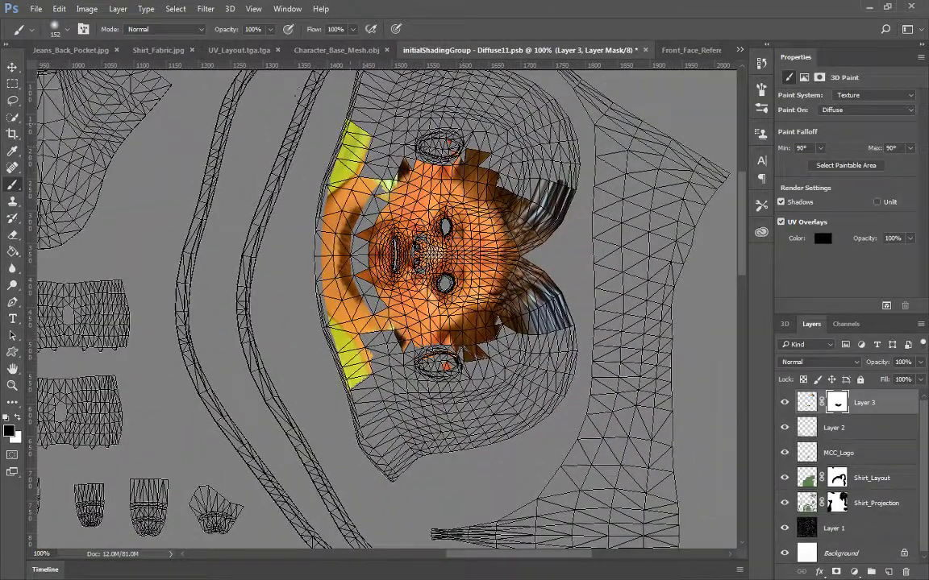
pyautogui.click(348, 125)
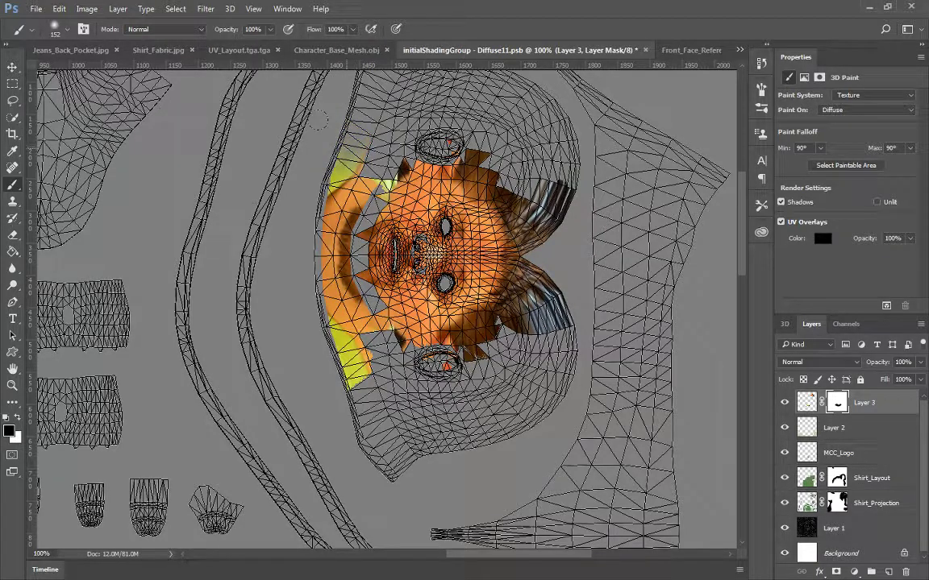
pyautogui.moveTo(318, 119)
pyautogui.mouseDown()
pyautogui.moveTo(308, 258)
pyautogui.moveTo(324, 361)
pyautogui.moveTo(284, 214)
pyautogui.moveTo(290, 300)
pyautogui.mouseUp()
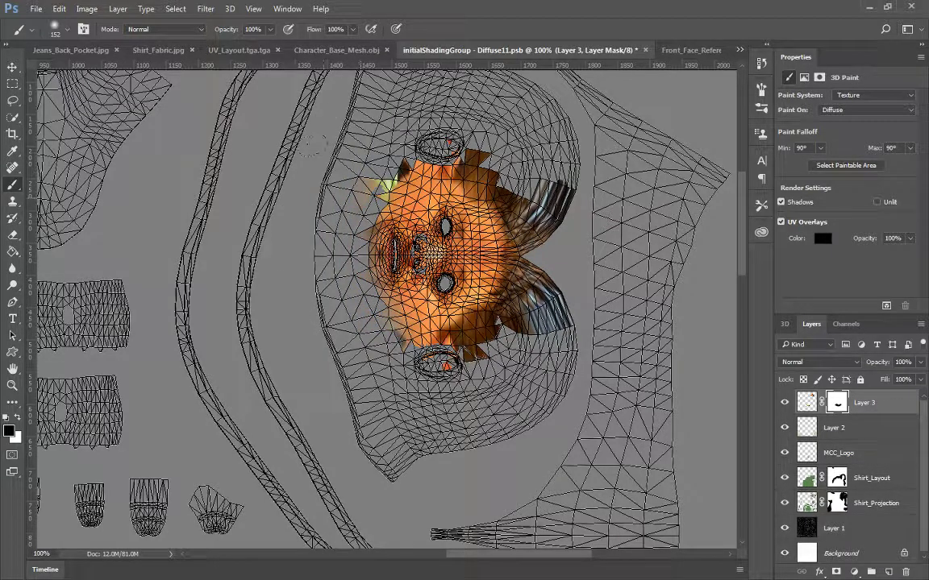
# Step: Mask out the ears and hair around the projected face on Layer 3, leaving a soft-edged oval of facial skin
pyautogui.moveTo(348, 171)
pyautogui.mouseDown()
pyautogui.moveTo(500, 150)
pyautogui.moveTo(524, 157)
pyautogui.moveTo(369, 115)
pyautogui.mouseUp()
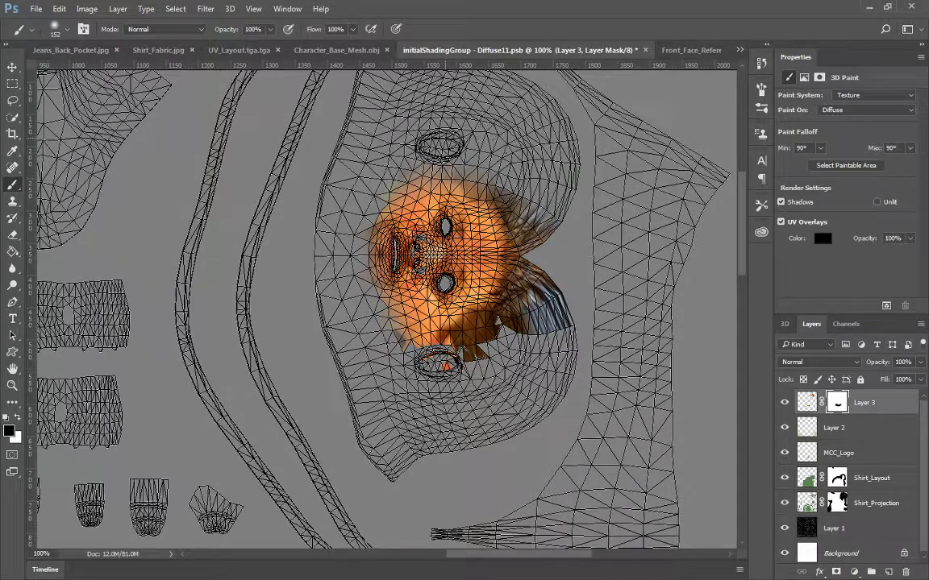
pyautogui.moveTo(445, 138)
pyautogui.mouseDown()
pyautogui.moveTo(484, 153)
pyautogui.moveTo(407, 147)
pyautogui.mouseUp()
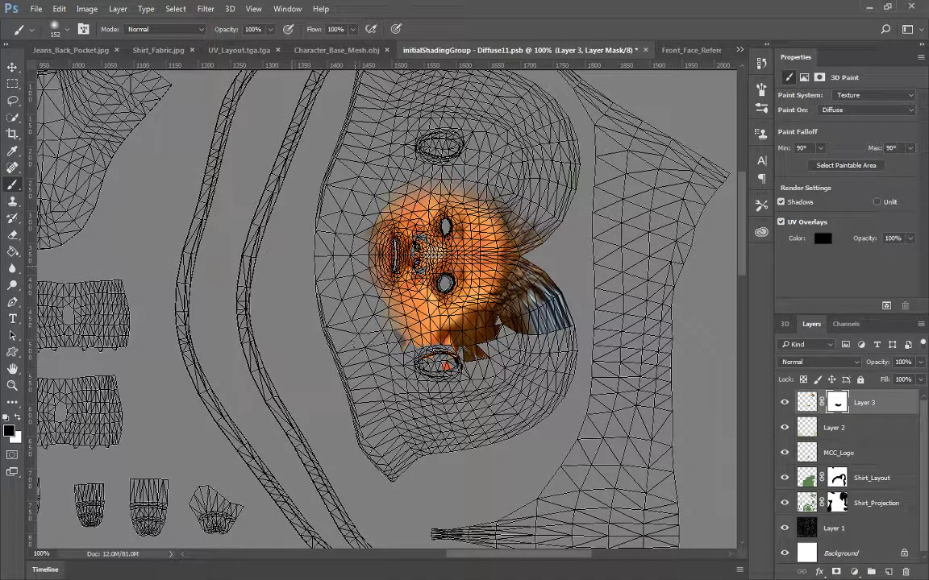
pyautogui.moveTo(355, 347)
pyautogui.mouseDown()
pyautogui.moveTo(395, 355)
pyautogui.moveTo(342, 330)
pyautogui.moveTo(492, 347)
pyautogui.mouseUp()
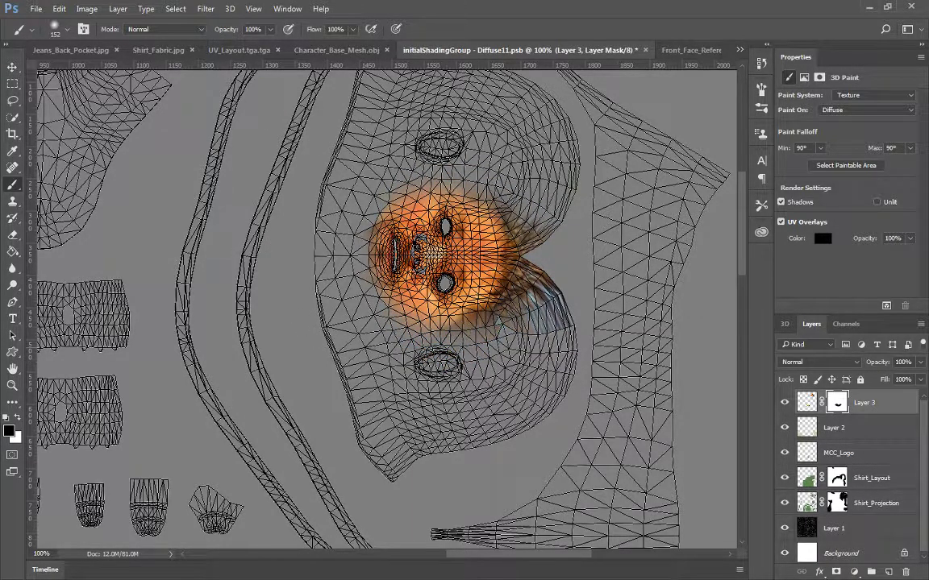
pyautogui.moveTo(556, 331)
pyautogui.mouseDown()
pyautogui.moveTo(463, 350)
pyautogui.moveTo(536, 314)
pyautogui.moveTo(556, 250)
pyautogui.moveTo(547, 203)
pyautogui.mouseUp()
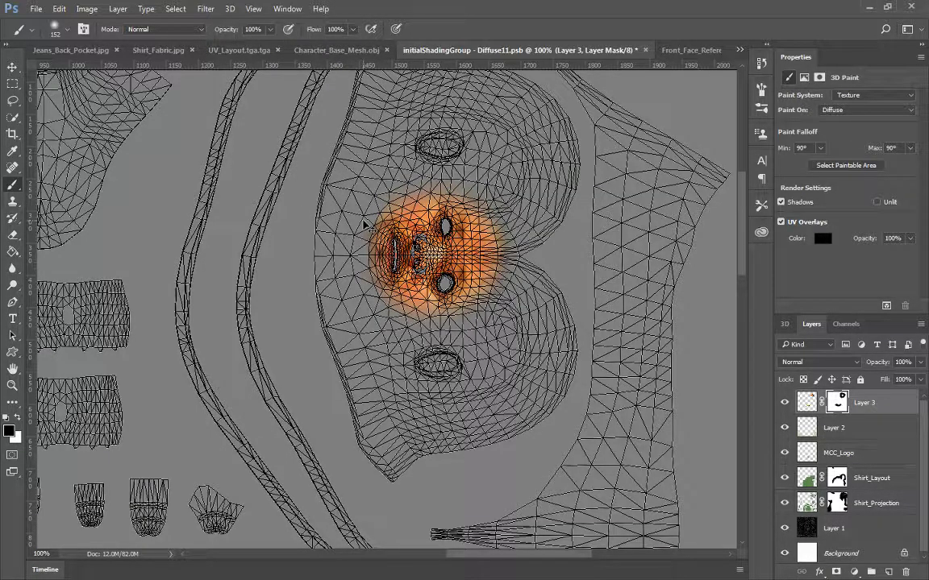
# Step: Clone Stamp neighbouring cheek skin over the unpainted gap beside the upper nostril, working on Layer 3's image instead of its mask
pyautogui.hotkey('ctrl', '+')
pyautogui.hotkey('ctrl', '+')
pyautogui.hotkey('ctrl', '+')
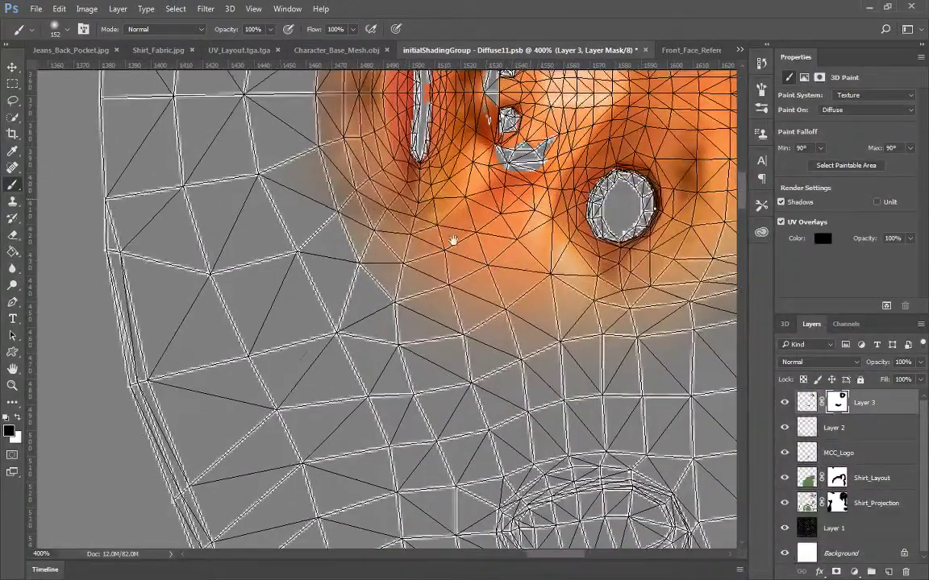
pyautogui.moveTo(454, 241); pyautogui.dragTo(322, 396)
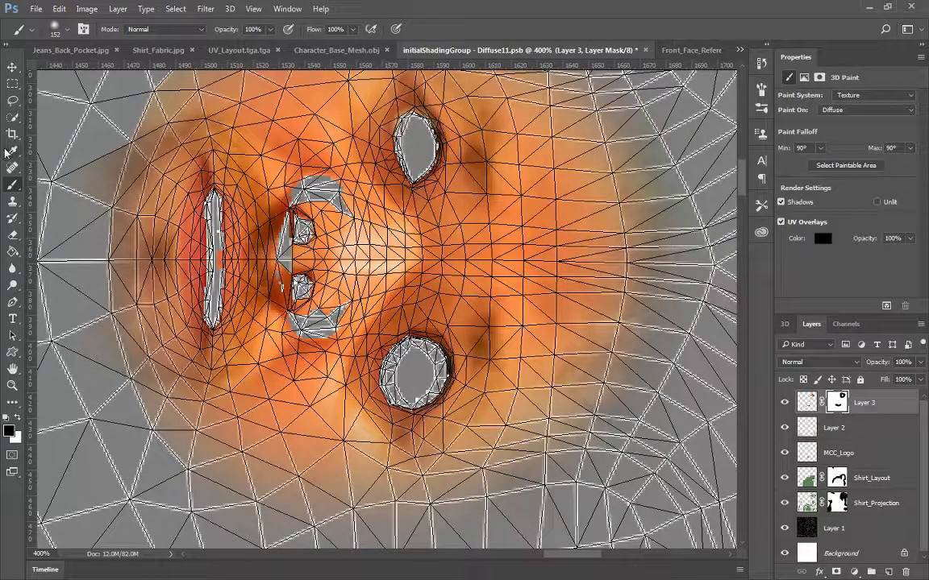
pyautogui.click(12, 167)
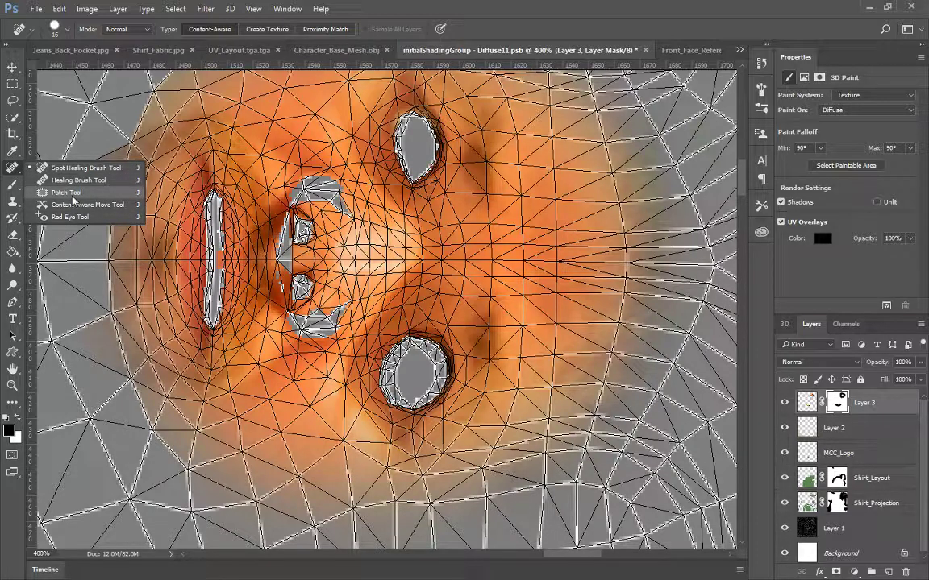
pyautogui.click(12, 202)
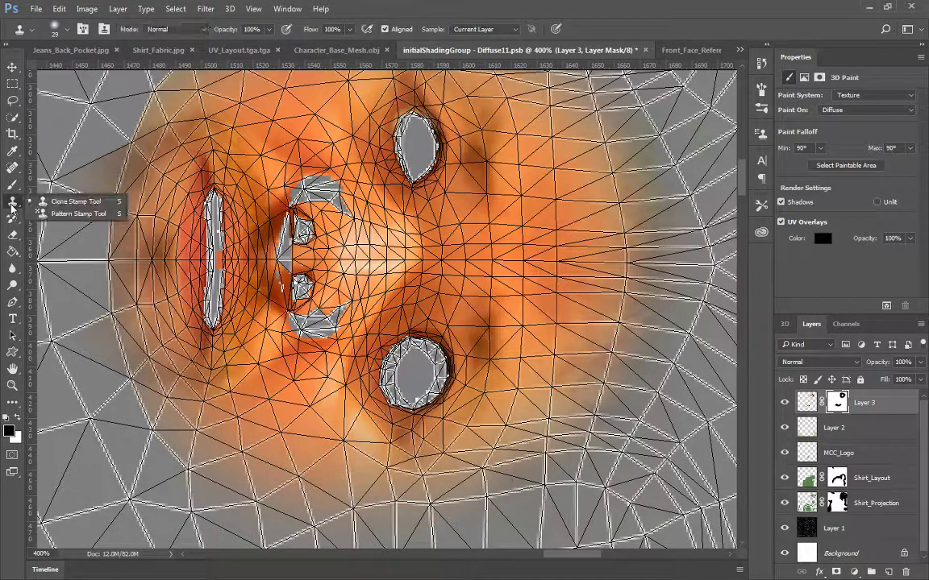
pyautogui.click(58, 202)
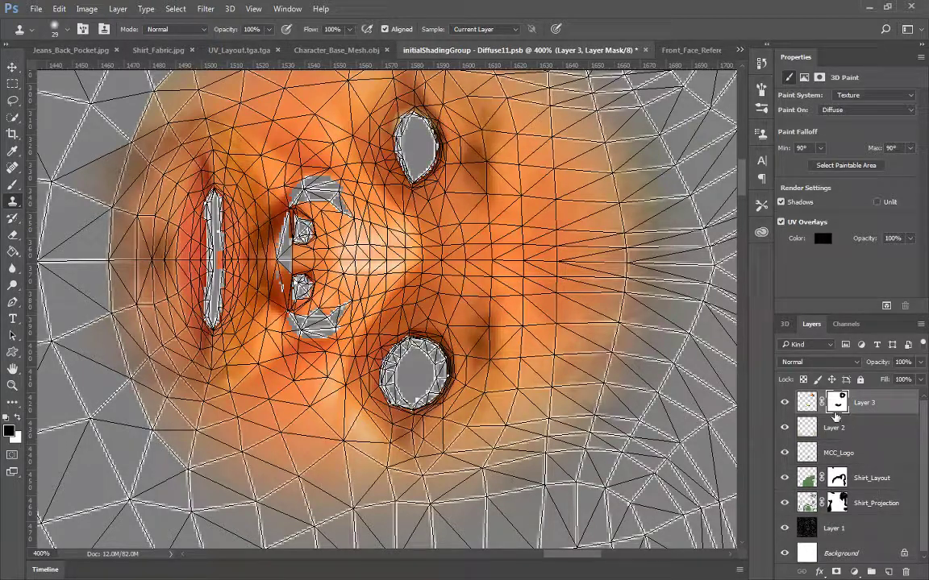
pyautogui.click(806, 402)
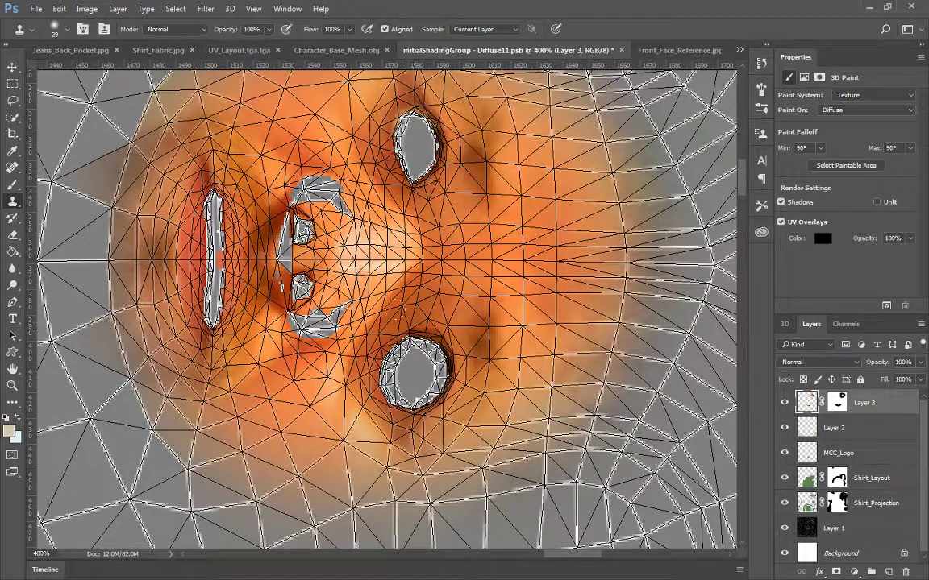
pyautogui.keyDown('alt'); pyautogui.click(314, 151); pyautogui.keyUp('alt')
pyautogui.moveTo(290, 159)
pyautogui.mouseDown()
pyautogui.moveTo(311, 181)
pyautogui.moveTo(287, 165)
pyautogui.moveTo(300, 195)
pyautogui.moveTo(346, 210)
pyautogui.mouseUp()
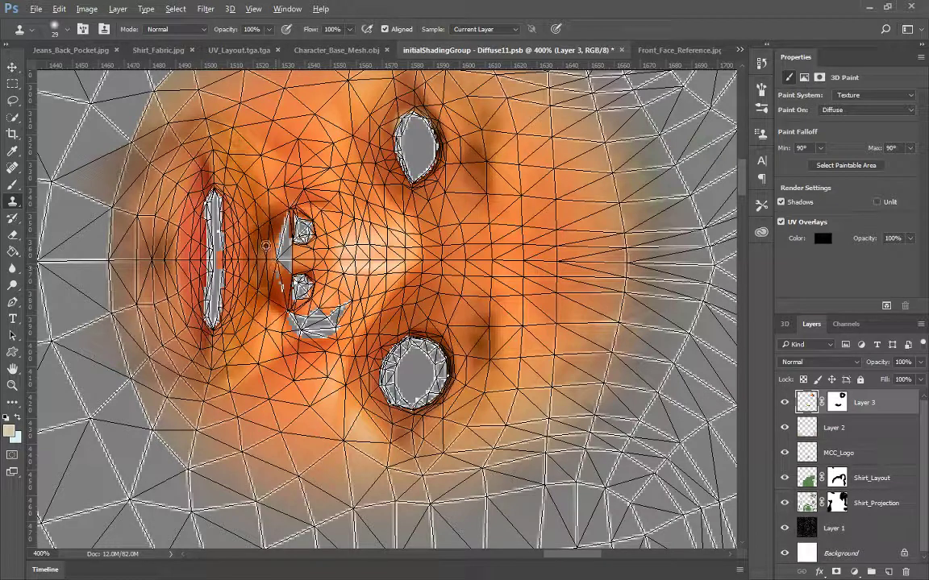
pyautogui.keyDown('alt'); pyautogui.click(243, 220); pyautogui.keyUp('alt')
pyautogui.keyDown('alt'); pyautogui.click(258, 246); pyautogui.keyUp('alt')
pyautogui.click(275, 247)
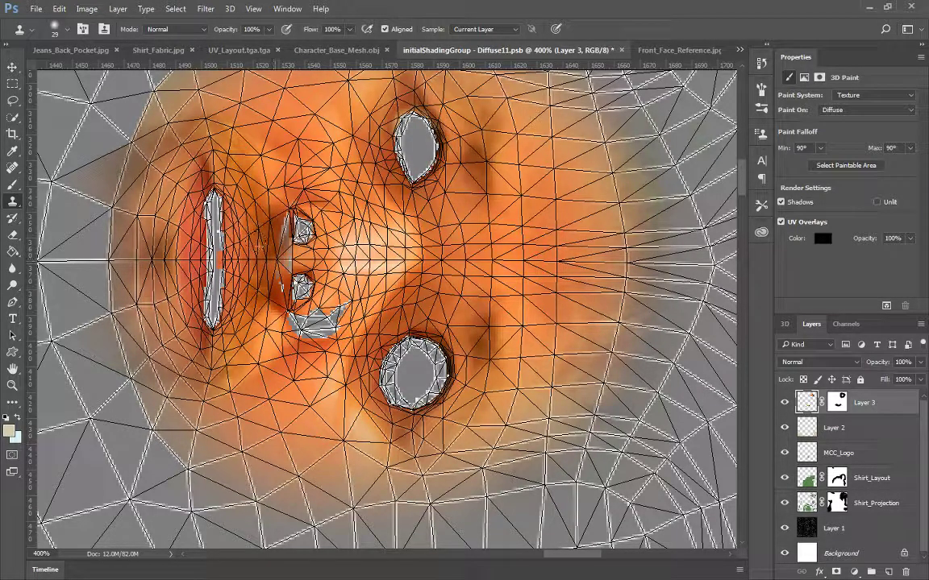
pyautogui.moveTo(256, 242)
pyautogui.mouseDown()
pyautogui.moveTo(268, 256)
pyautogui.moveTo(278, 251)
pyautogui.mouseUp()
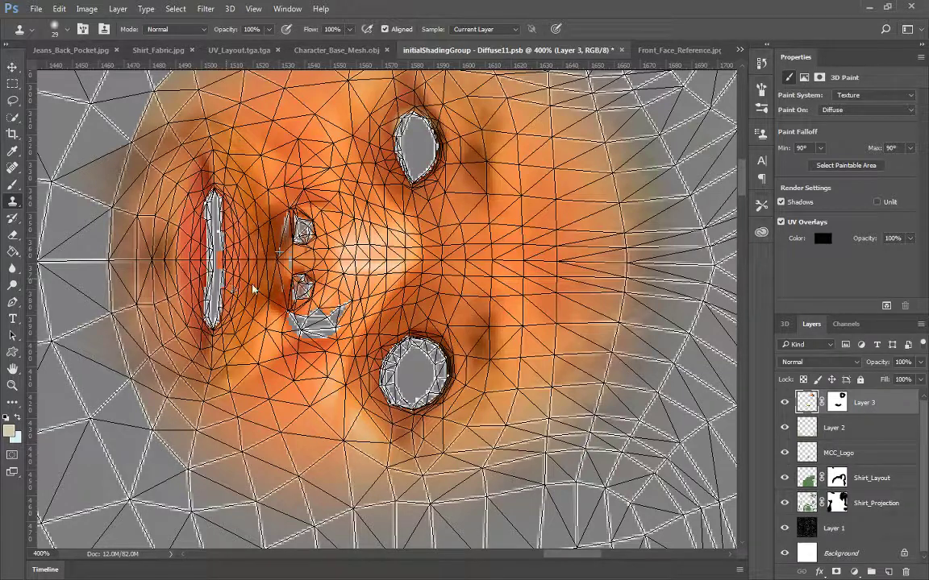
pyautogui.hotkey('ctrl', 's')
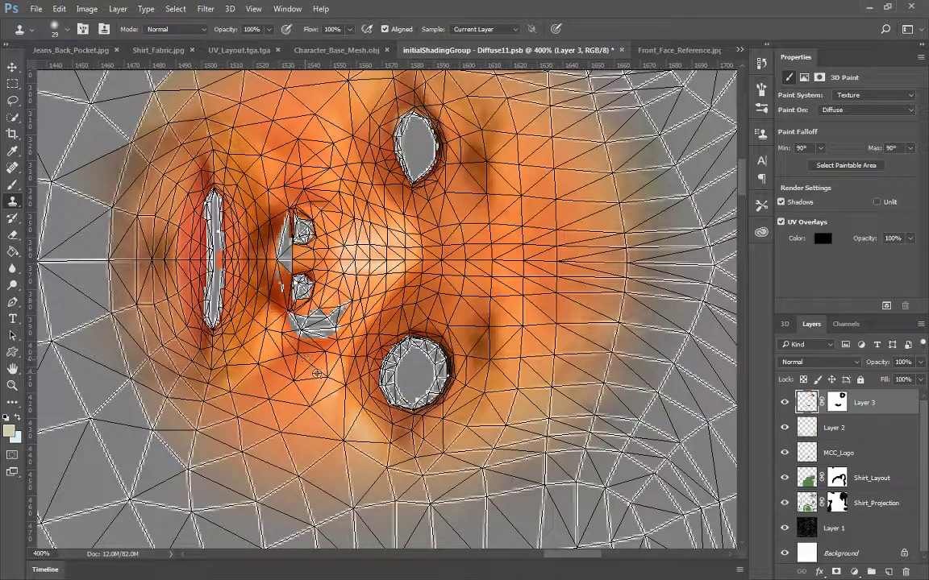
# Step: Clone skin over the unpainted gap beside the other nostril and over both nostril openings on Layer 3
pyautogui.moveTo(294, 324)
pyautogui.mouseDown()
pyautogui.moveTo(342, 316)
pyautogui.moveTo(323, 326)
pyautogui.moveTo(338, 323)
pyautogui.moveTo(313, 292)
pyautogui.mouseUp()
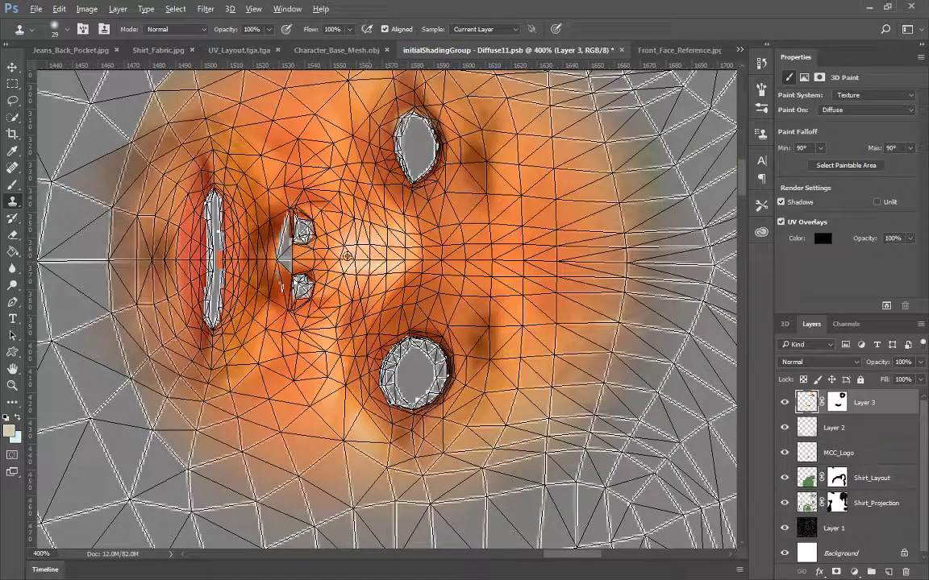
pyautogui.moveTo(290, 234)
pyautogui.mouseDown()
pyautogui.moveTo(252, 218)
pyautogui.moveTo(246, 201)
pyautogui.mouseUp()
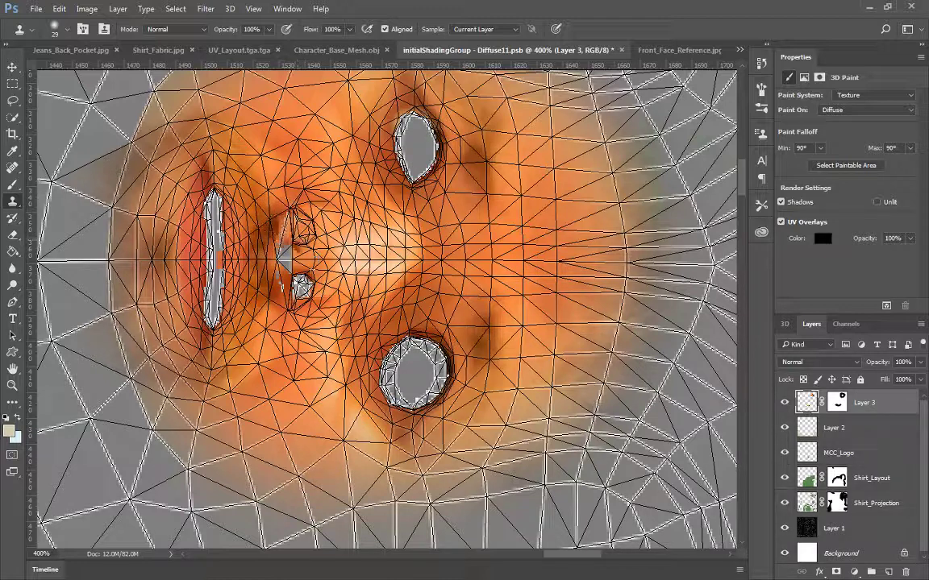
pyautogui.click(304, 291)
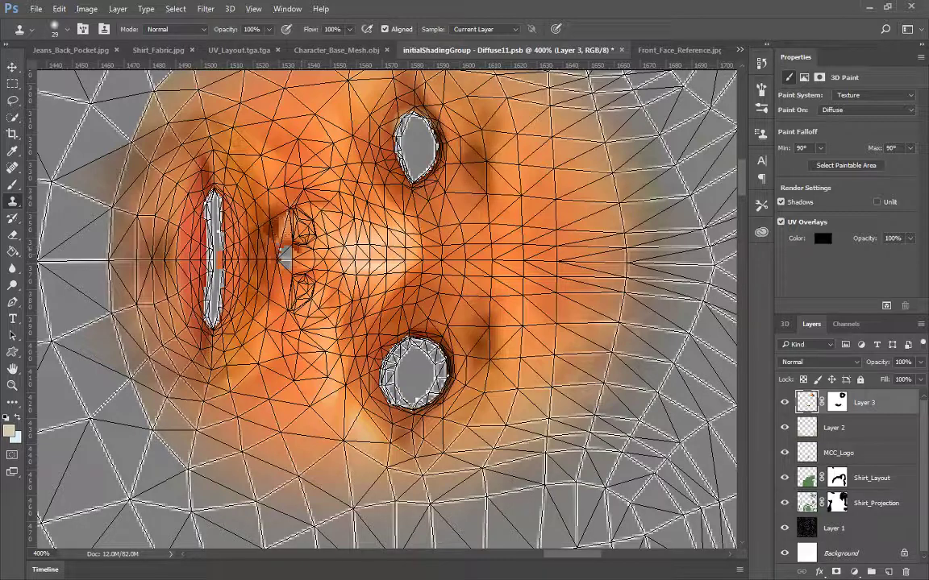
# Step: Clone cheek skin over the remaining gap beneath the nose tip and blend the dark patch beside the upper nostril
pyautogui.click(284, 250)
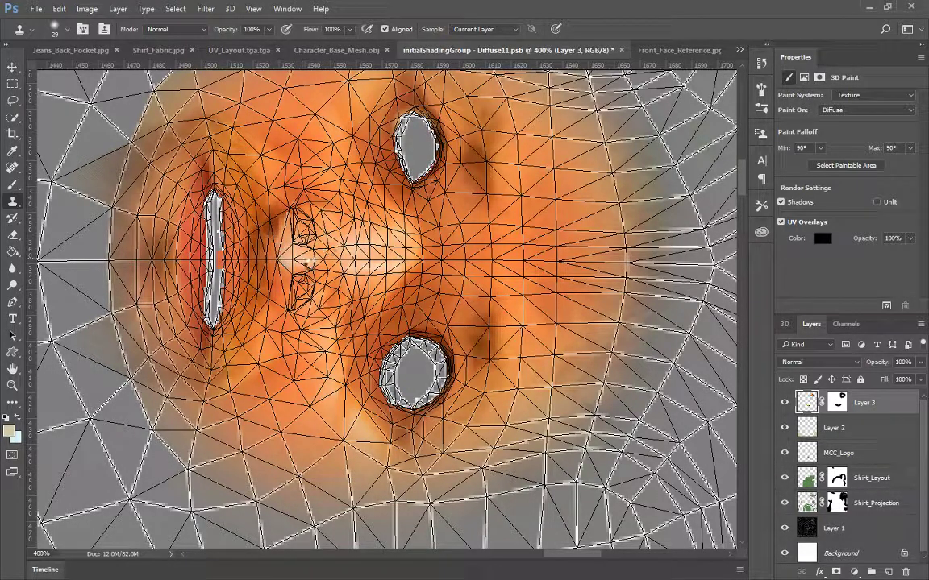
pyautogui.hotkey('ctrl', 'z')
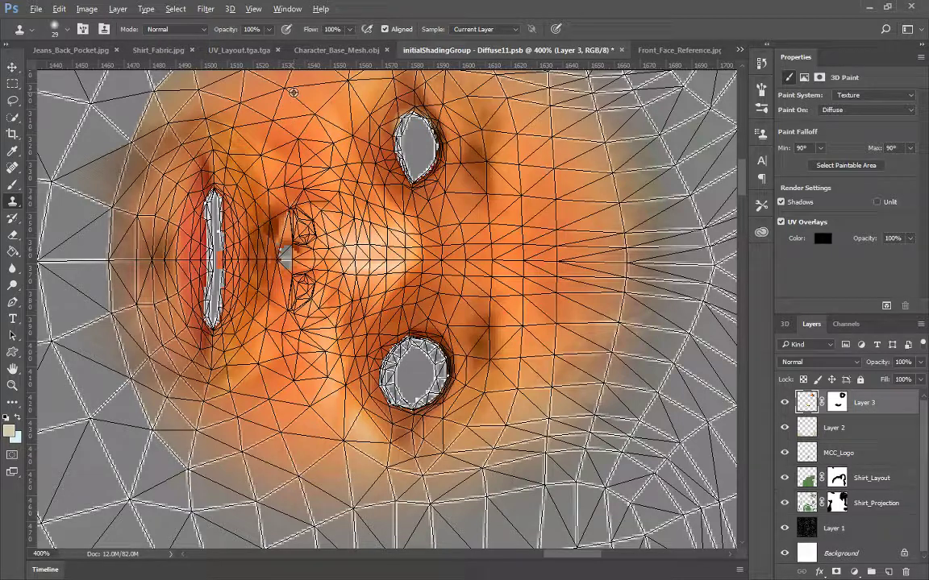
pyautogui.click(279, 258)
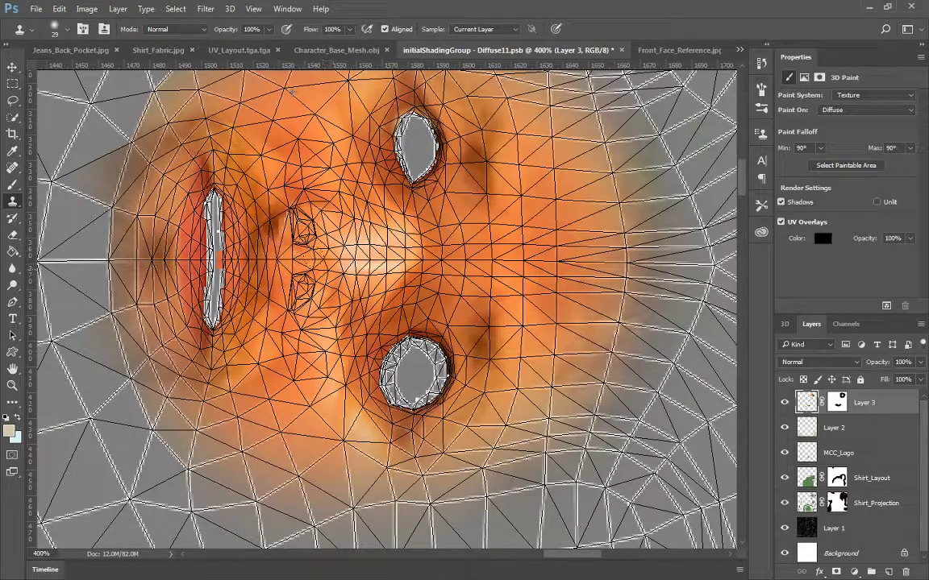
pyautogui.click(288, 208)
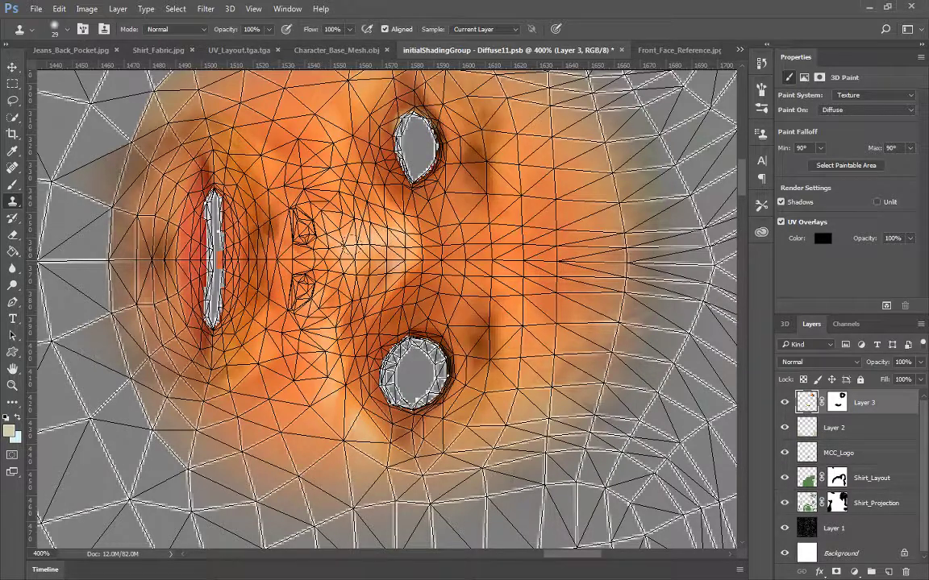
# Step: Switch to the Character_Base_Mesh.obj document and inspect the cleaned-up face and upper body from a three-quarter angle
pyautogui.click(326, 51)
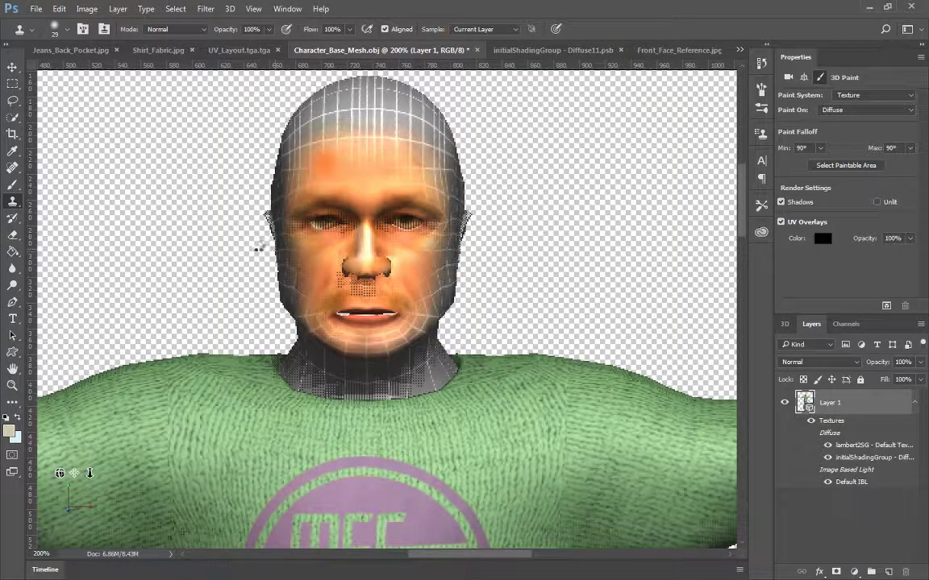
pyautogui.press('v')
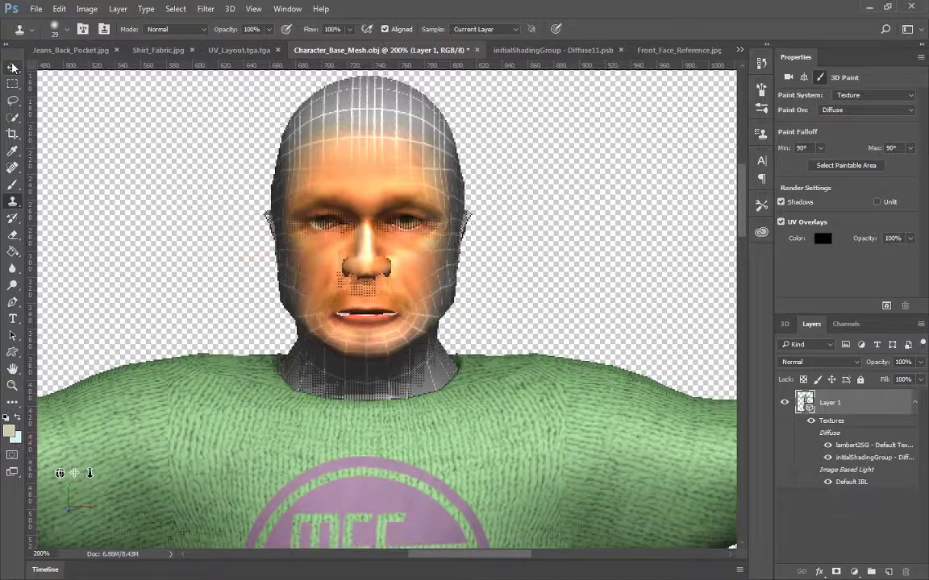
pyautogui.moveTo(494, 155); pyautogui.dragTo(494, 199)
pyautogui.press('ctrl')
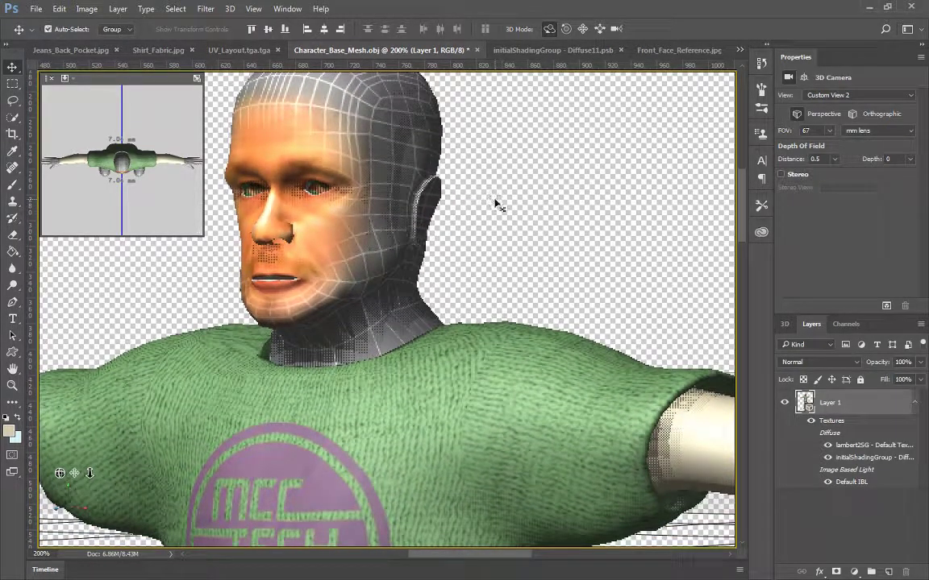
pyautogui.hotkey('ctrl', '-')
pyautogui.hotkey('ctrl', '-')
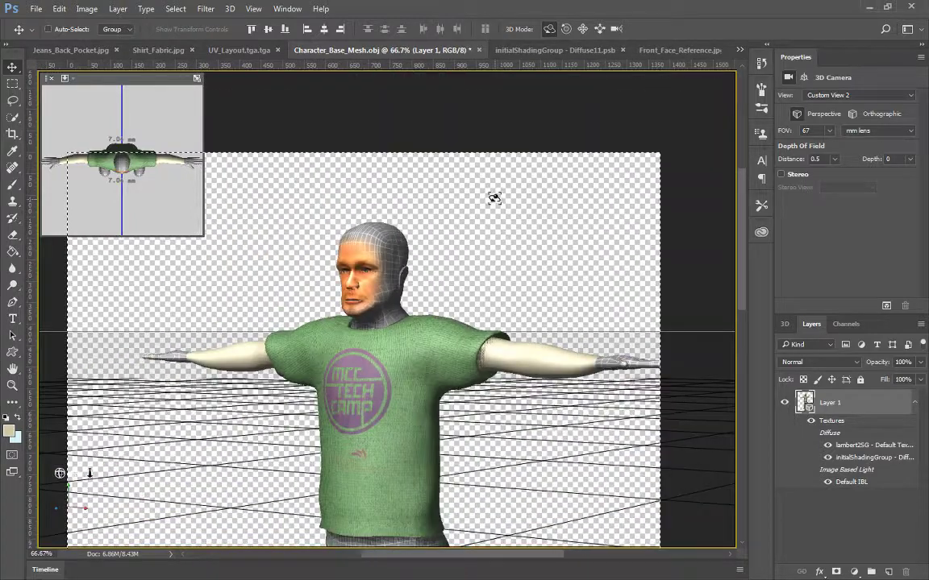
pyautogui.moveTo(515, 235); pyautogui.dragTo(516, 99)
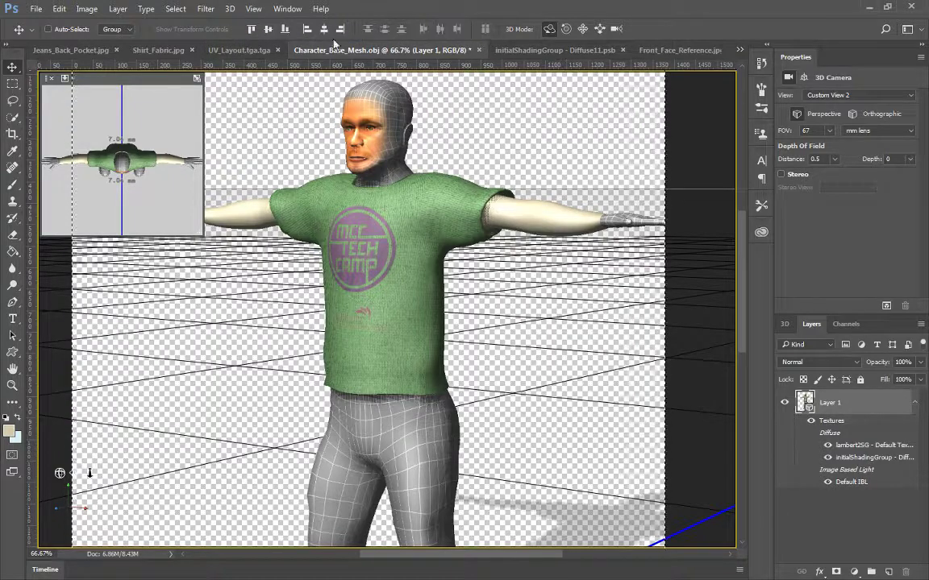
# Step: Open the Side_Face_Reference photo, select the entire image, and return to the Character_Base_Mesh.obj document
pyautogui.click(36, 9)
pyautogui.click(50, 36)
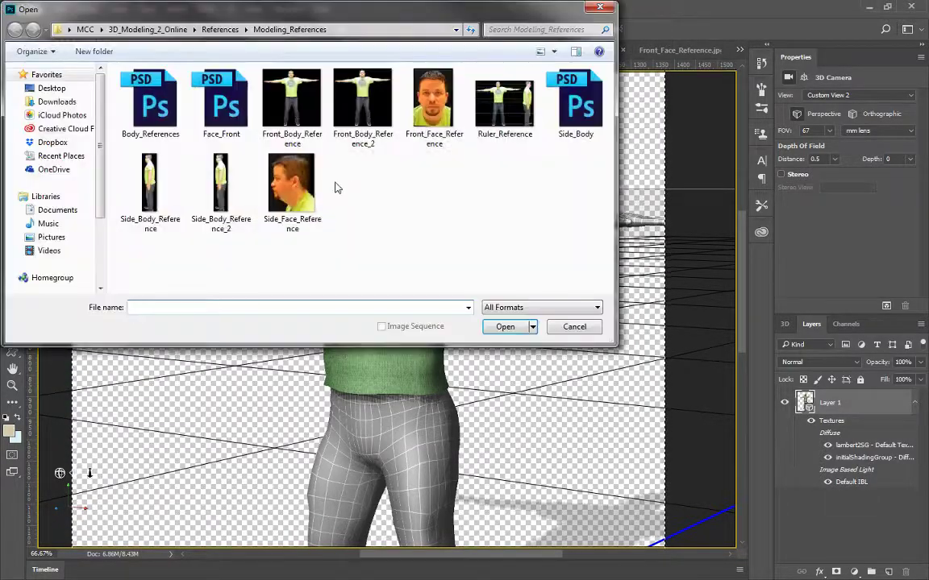
pyautogui.click(292, 189)
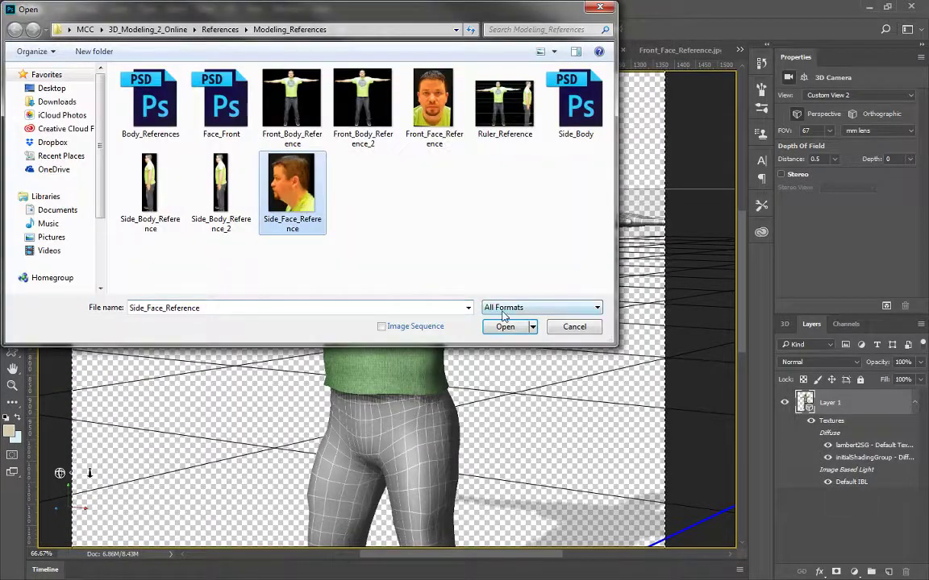
pyautogui.click(504, 325)
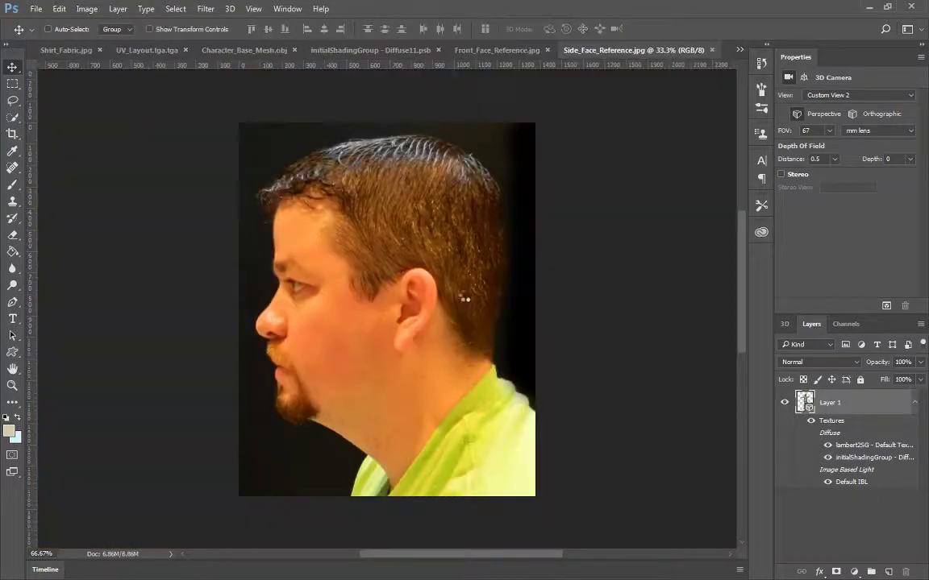
pyautogui.hotkey('ctrl', 'a')
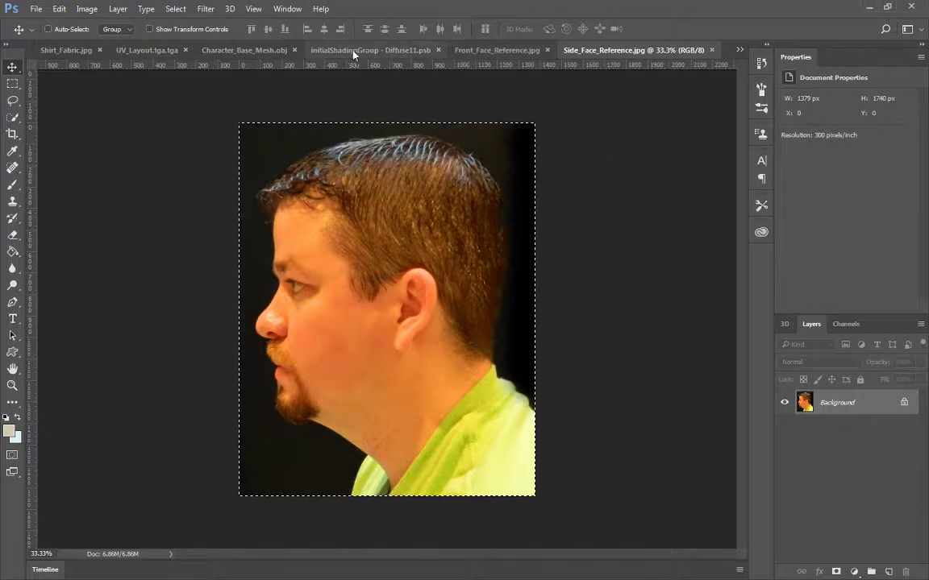
pyautogui.click(243, 50)
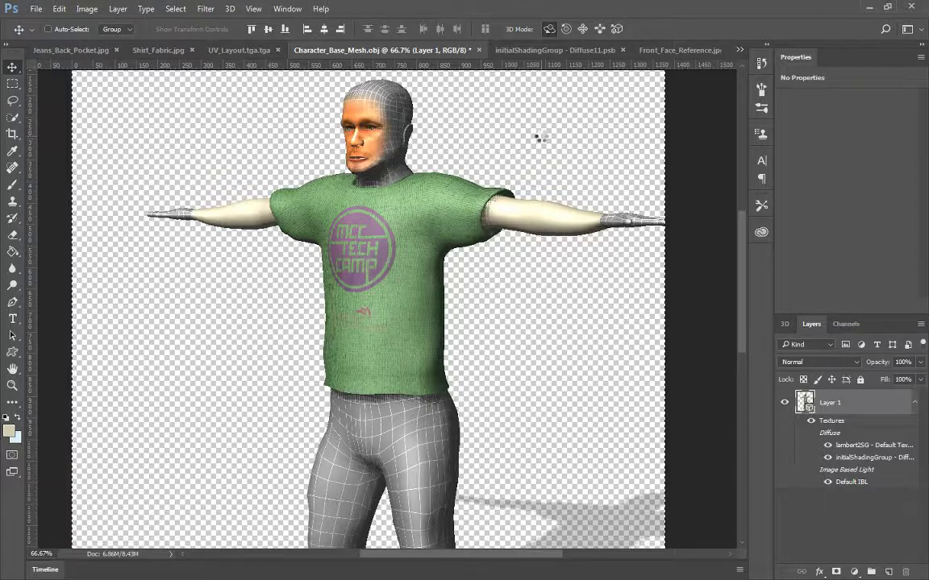
# Step: Turn the 3D view to the character's side profile and paste the side face photo as a new layer
pyautogui.click(539, 137)
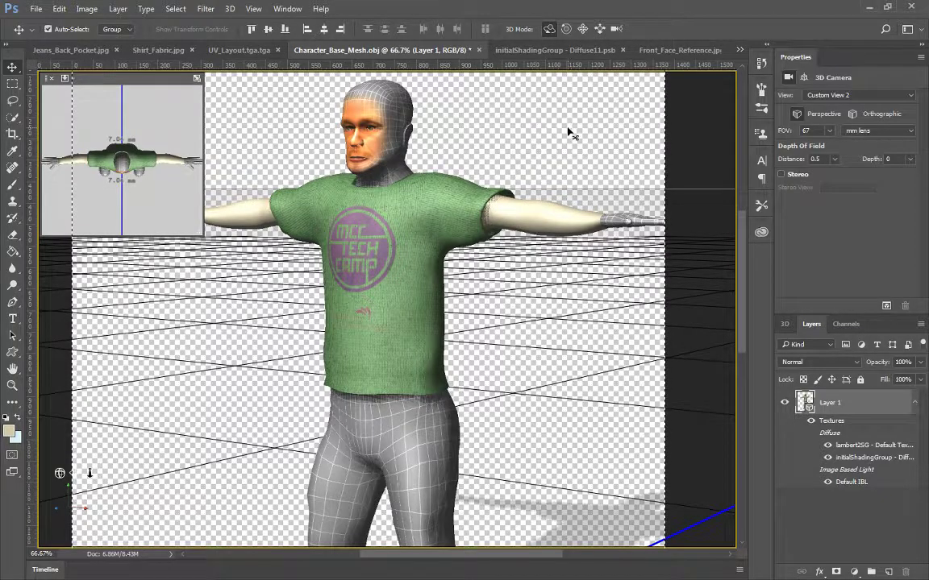
pyautogui.moveTo(513, 105); pyautogui.dragTo(481, 118)
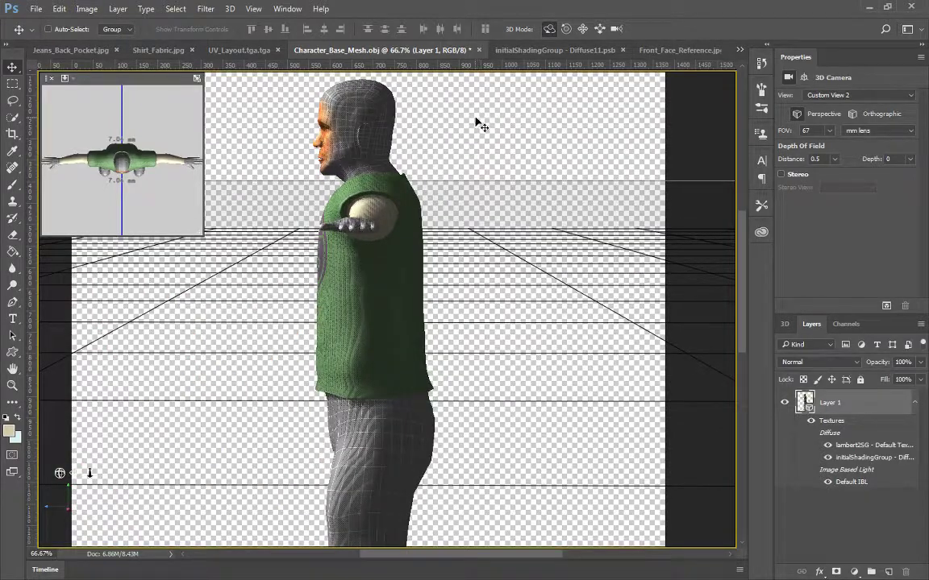
pyautogui.hotkey('ctrl', 'v')
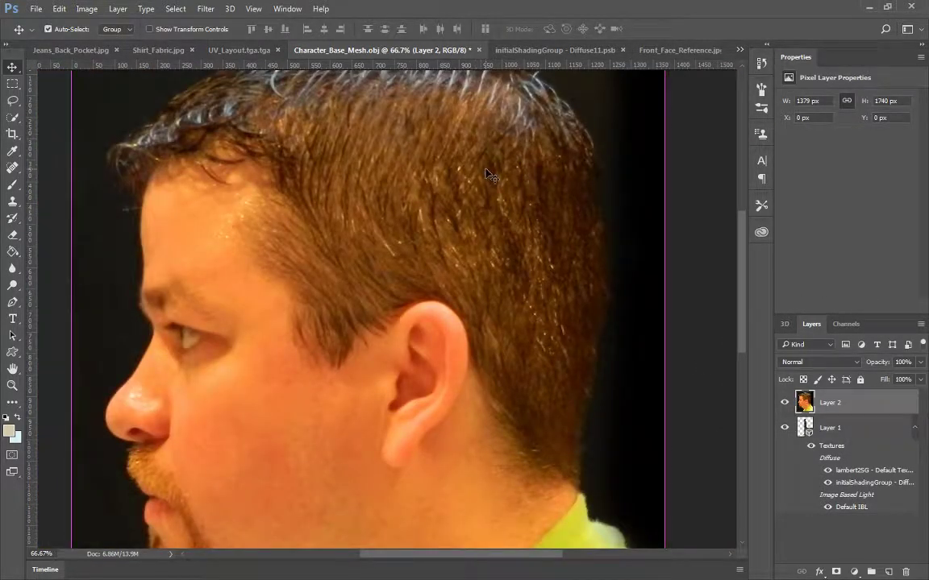
# Step: Scale the pasted side photo to about 23%, place it over the head, and set its opacity to 50%
pyautogui.hotkey('ctrl', 't')
pyautogui.hotkey('ctrl', '0')
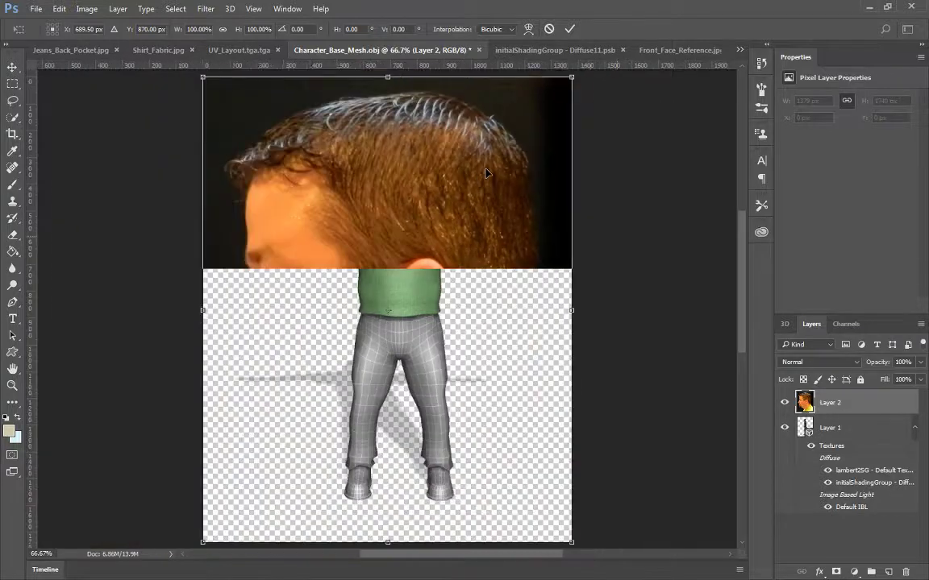
pyautogui.moveTo(571, 543); pyautogui.dragTo(288, 186)
pyautogui.moveTo(269, 123); pyautogui.dragTo(411, 157)
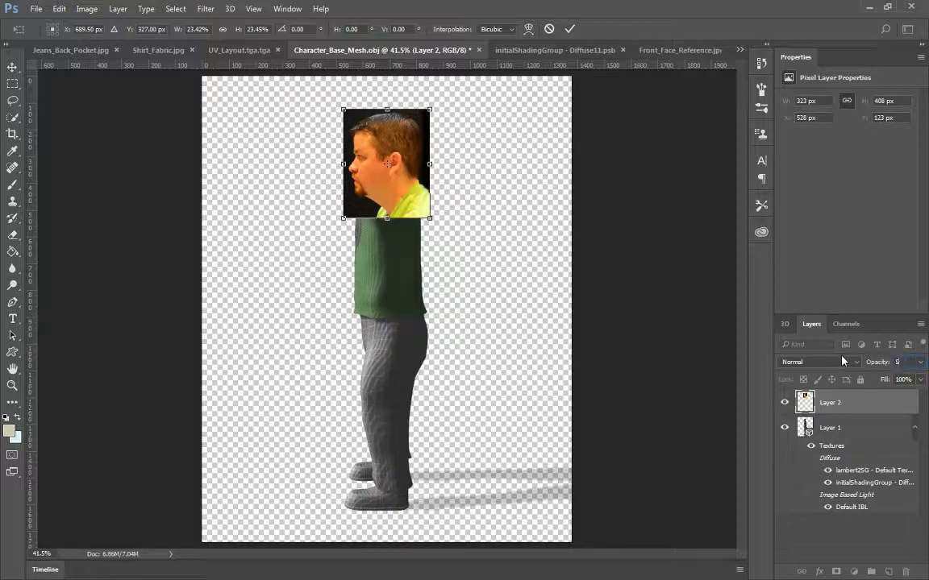
pyautogui.moveTo(862, 364); pyautogui.dragTo(511, 340)
pyautogui.hotkey('ctrl', '+')
pyautogui.hotkey('ctrl', '+')
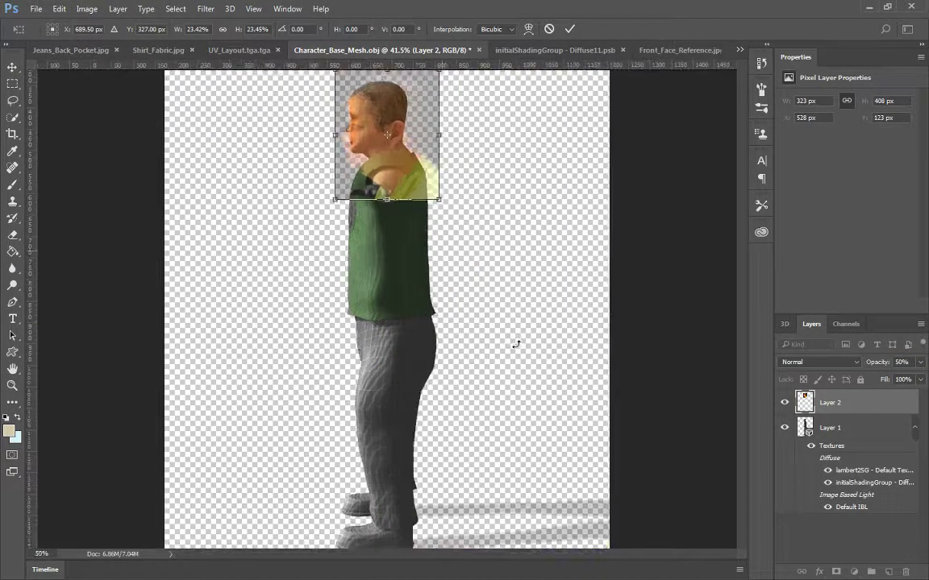
# Step: Reduce the side photo to about 16% and line its profile up with the model's face
pyautogui.scroll(3, 506, 318)
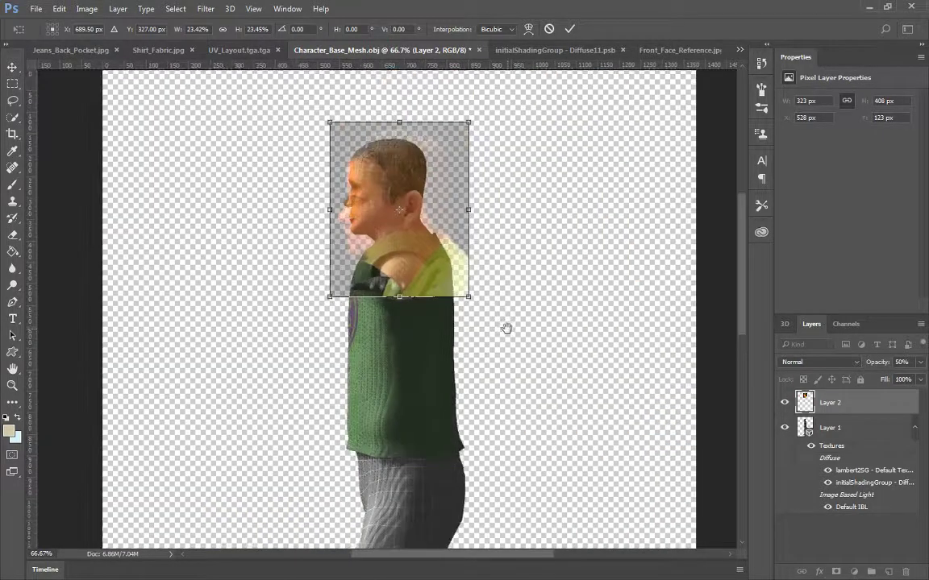
pyautogui.hotkey('ctrl', '+')
pyautogui.hotkey('ctrl', '+')
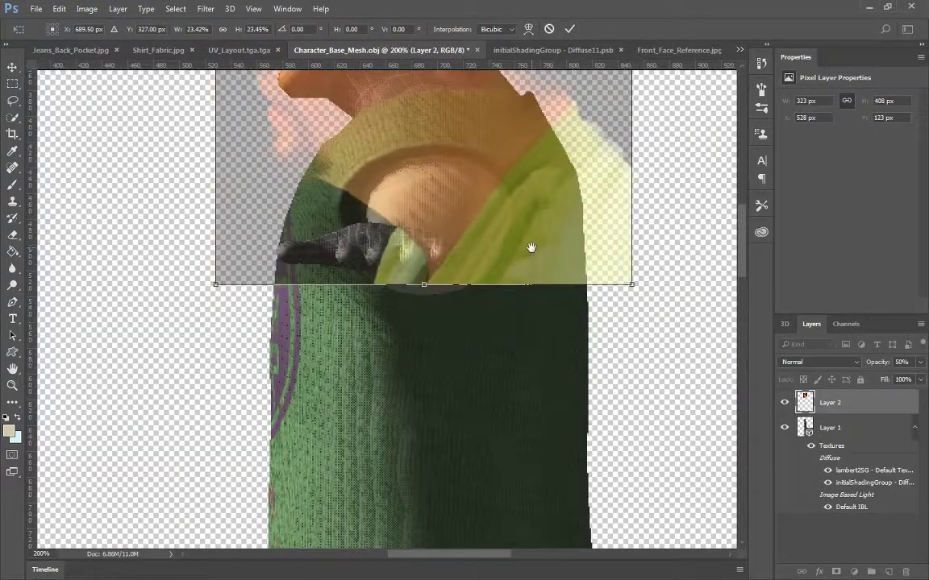
pyautogui.moveTo(530, 249); pyautogui.dragTo(534, 448)
pyautogui.moveTo(406, 199); pyautogui.dragTo(422, 161)
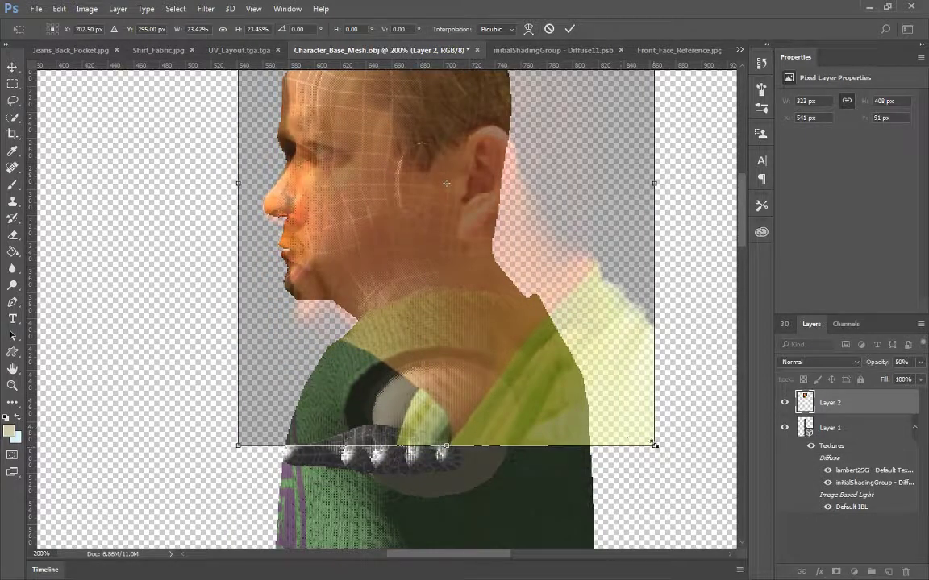
pyautogui.moveTo(654, 445); pyautogui.dragTo(415, 358)
pyautogui.moveTo(441, 206); pyautogui.dragTo(450, 275)
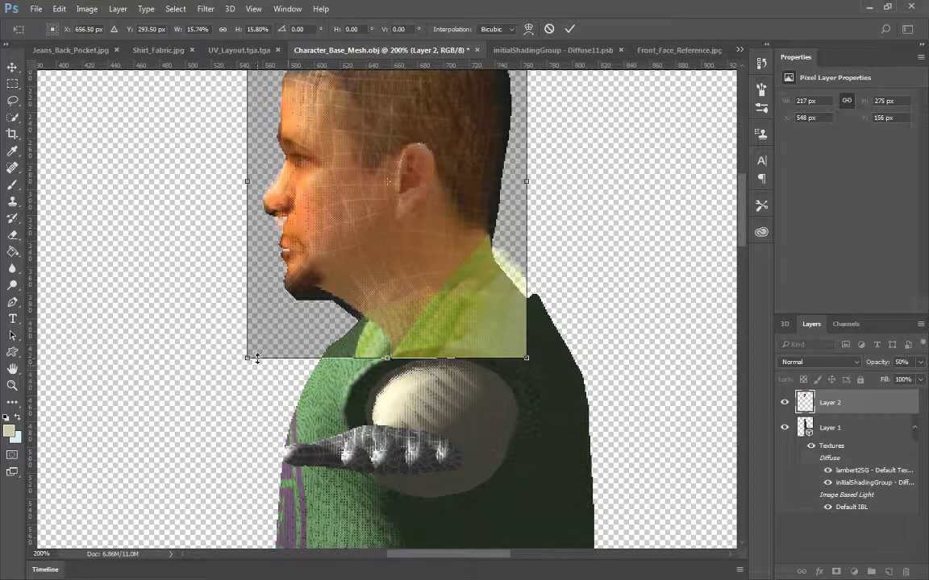
# Step: Enlarge the side photo slightly to 15.95% by 16.03% and nudge it into alignment with the face
pyautogui.moveTo(247, 360); pyautogui.dragTo(252, 370)
pyautogui.moveTo(382, 285); pyautogui.dragTo(384, 288)
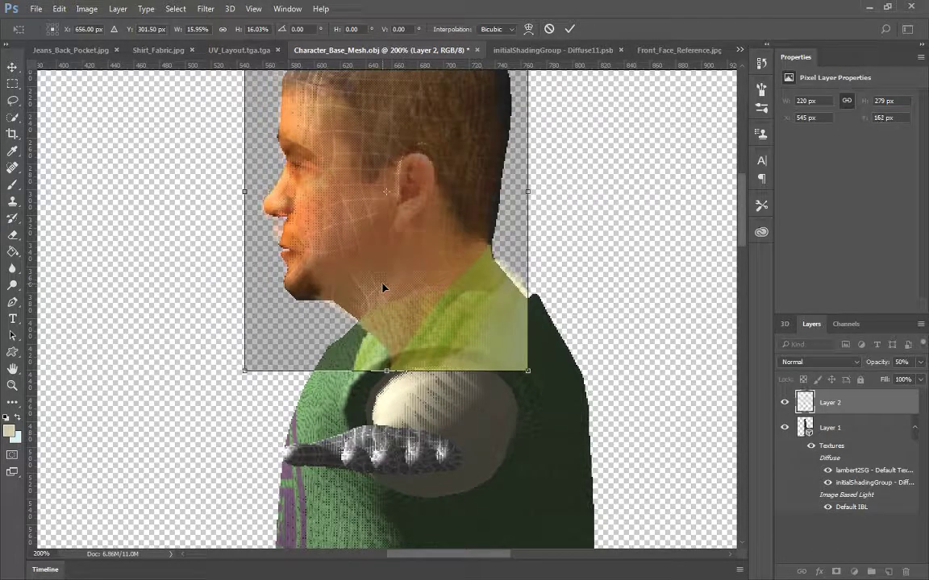
pyautogui.press('Up')
pyautogui.press('Up')
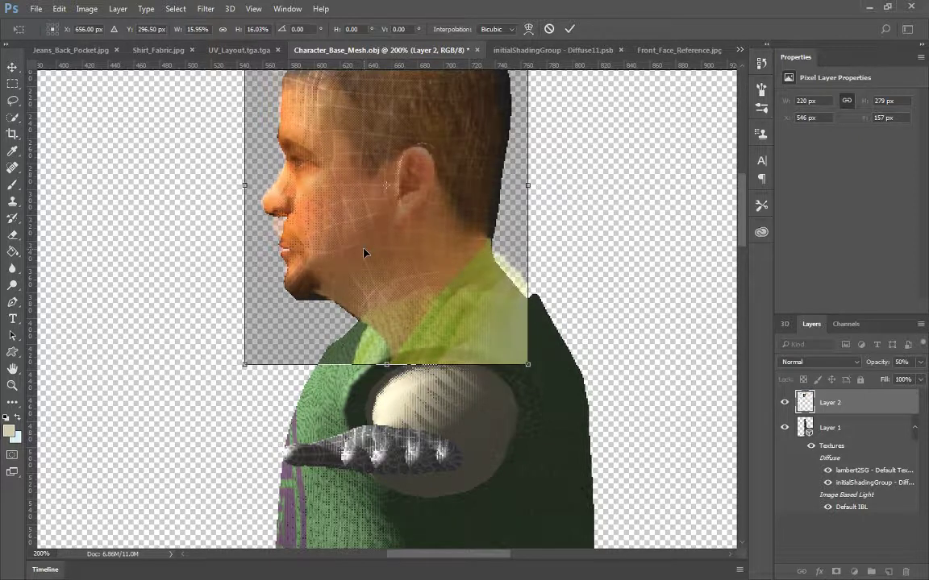
pyautogui.press('Up')
pyautogui.press('Up')
pyautogui.press('Right')
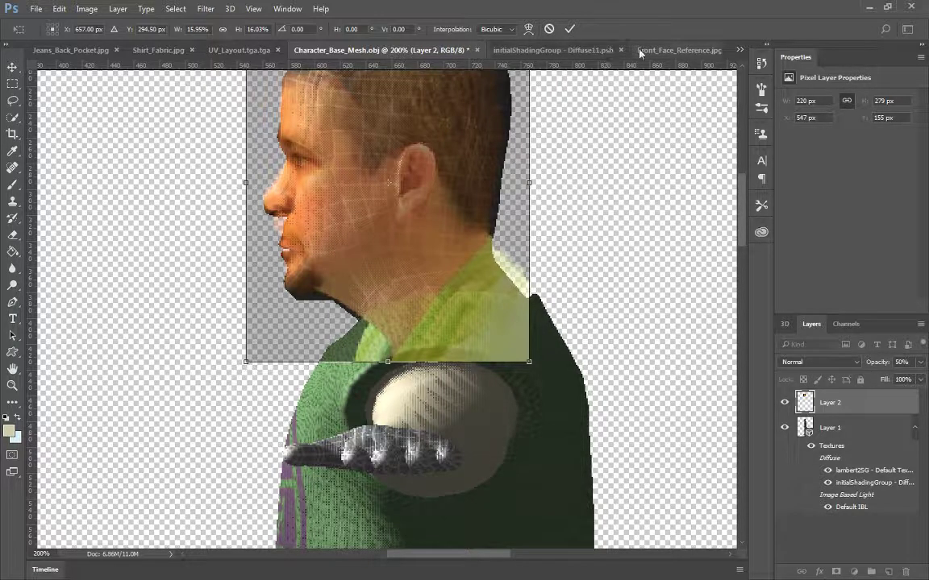
# Step: Add a new empty layer above Layer 3 in the initialShadingGroup - Diffuse11.psb texture and return to the Character_Base_Mesh.obj document
pyautogui.click(553, 50)
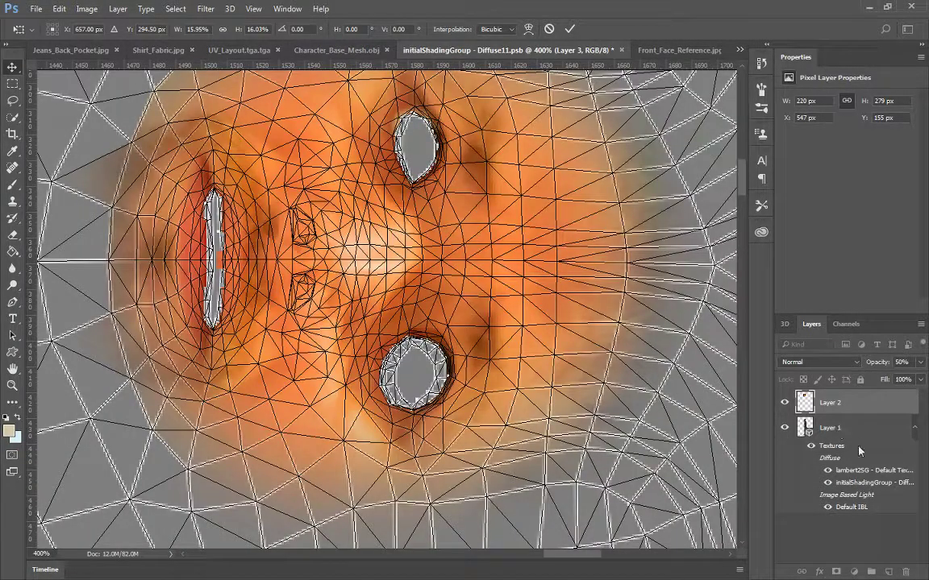
pyautogui.click(888, 571)
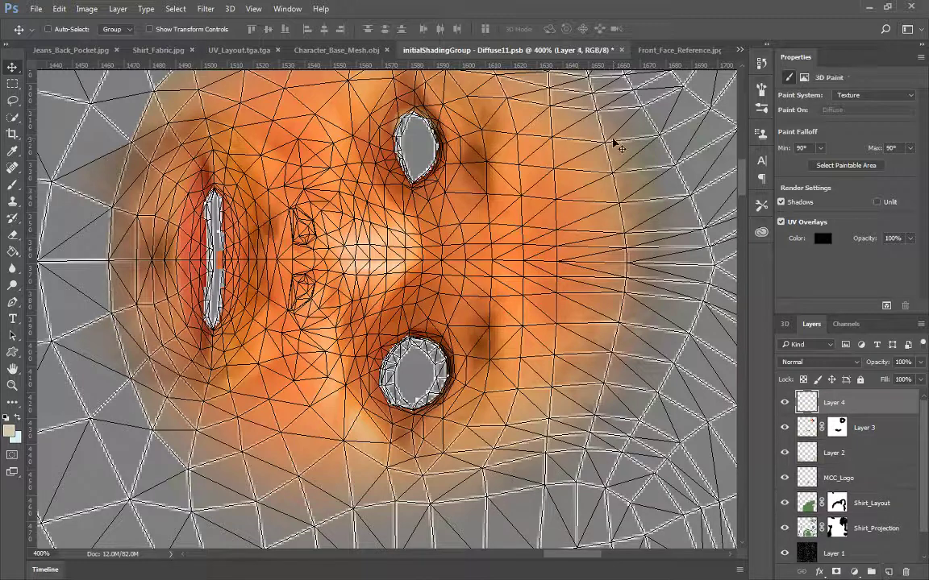
pyautogui.click(336, 50)
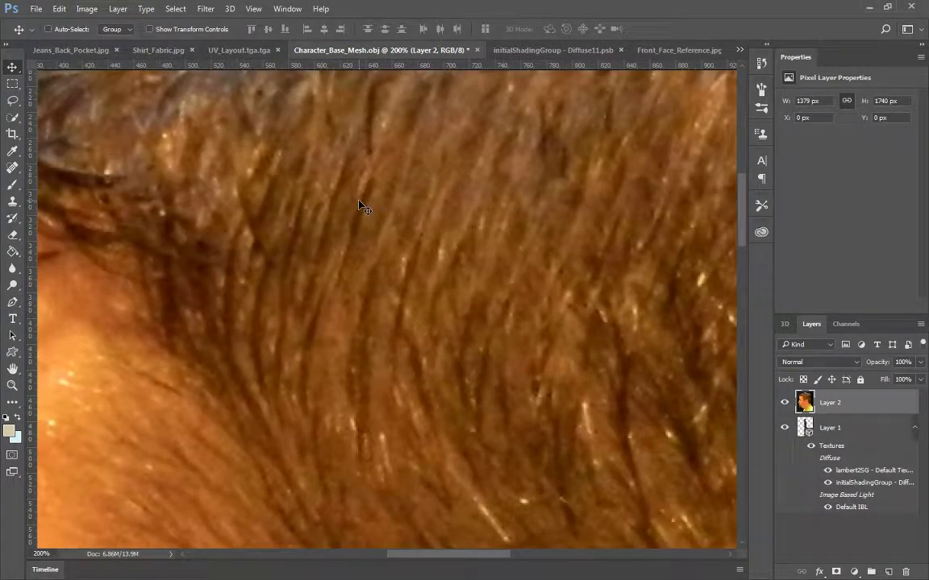
# Step: Scale the side photo on Layer 2 to about 27%, position it over the head, and set its opacity to 50%
pyautogui.hotkey('ctrl', '-')
pyautogui.hotkey('ctrl', '-')
pyautogui.hotkey('ctrl', '-')
pyautogui.hotkey('ctrl', '-')
pyautogui.hotkey('ctrl', '-')
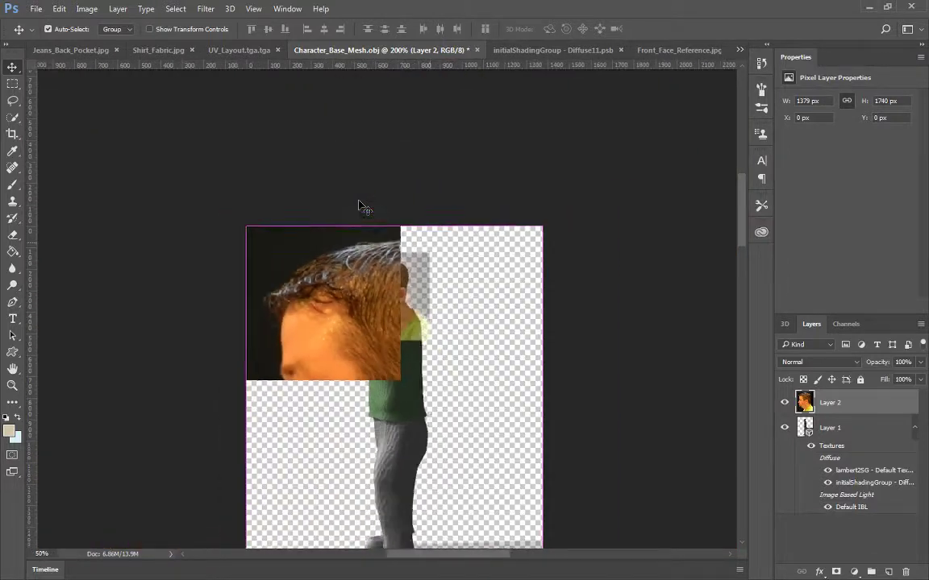
pyautogui.hotkey('ctrl', 't')
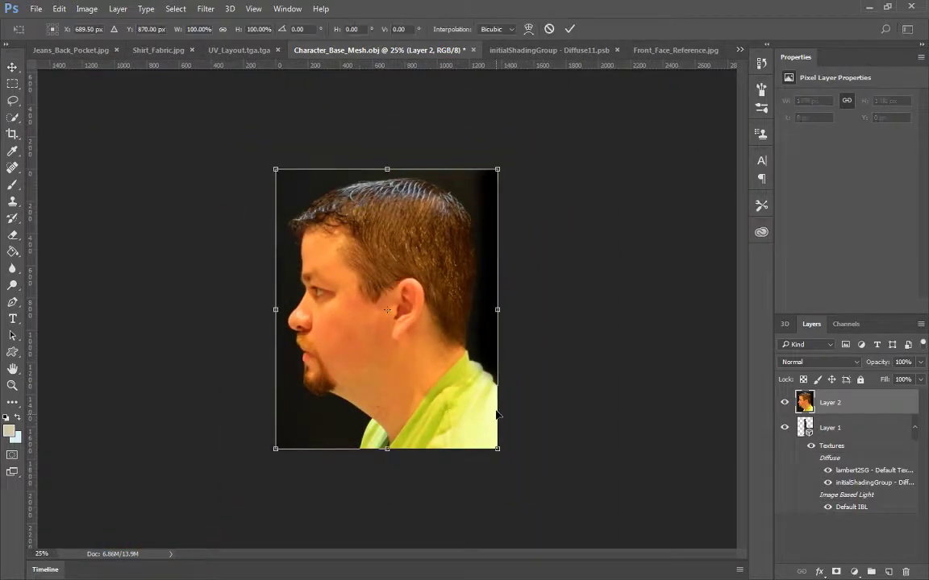
pyautogui.moveTo(500, 449); pyautogui.dragTo(334, 244)
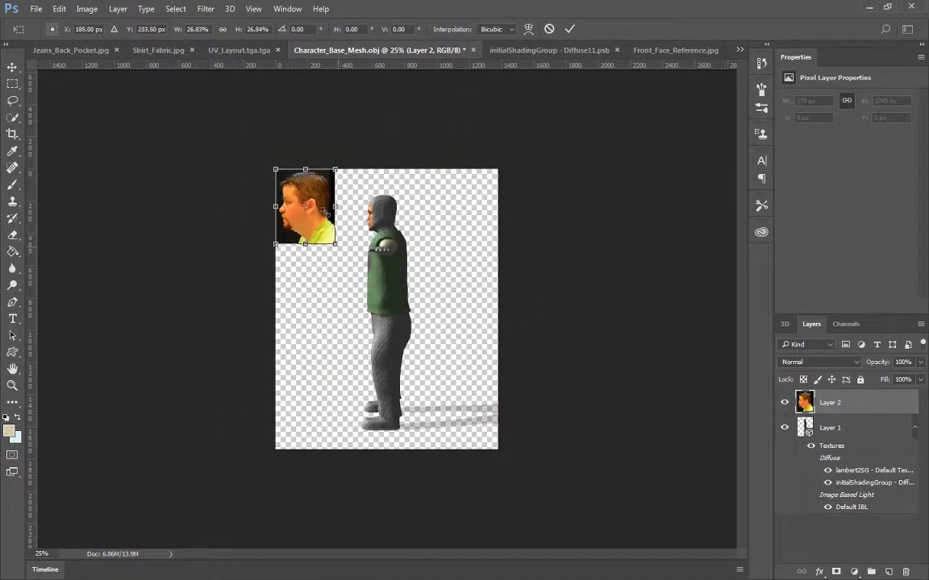
pyautogui.moveTo(326, 194); pyautogui.dragTo(407, 205)
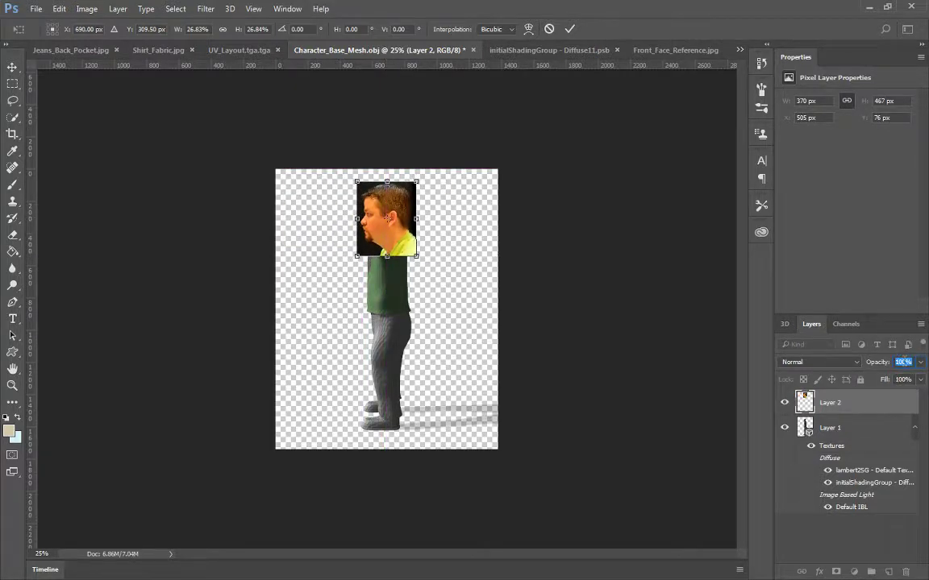
pyautogui.write('50')
pyautogui.press('Return')
# Step: Shrink the side photo to about 15.5% wide by 18.7% high and move it onto the model's face profile
pyautogui.hotkey('ctrl', '+')
pyautogui.hotkey('ctrl', '+')
pyautogui.hotkey('ctrl', '+')
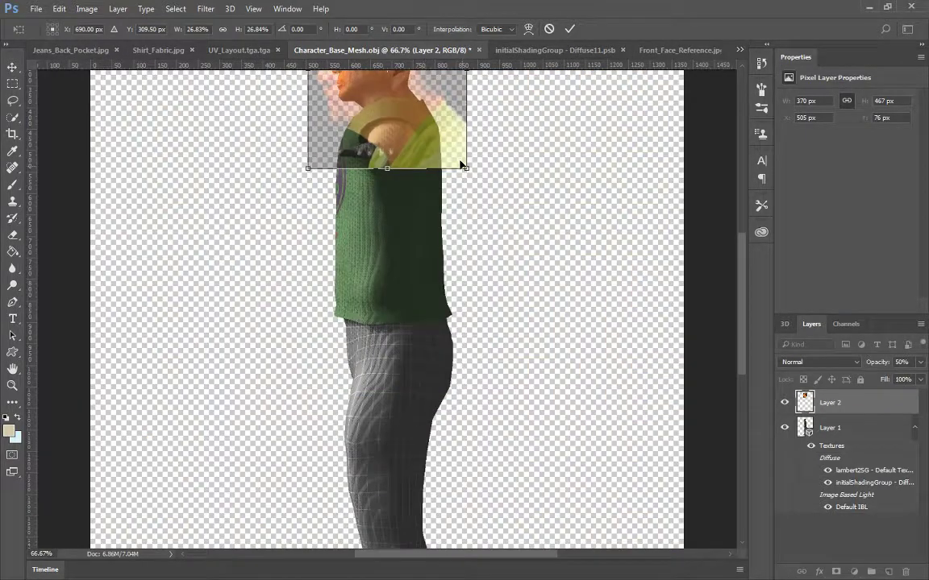
pyautogui.moveTo(462, 164); pyautogui.dragTo(420, 110)
pyautogui.hotkey('ctrl', '+')
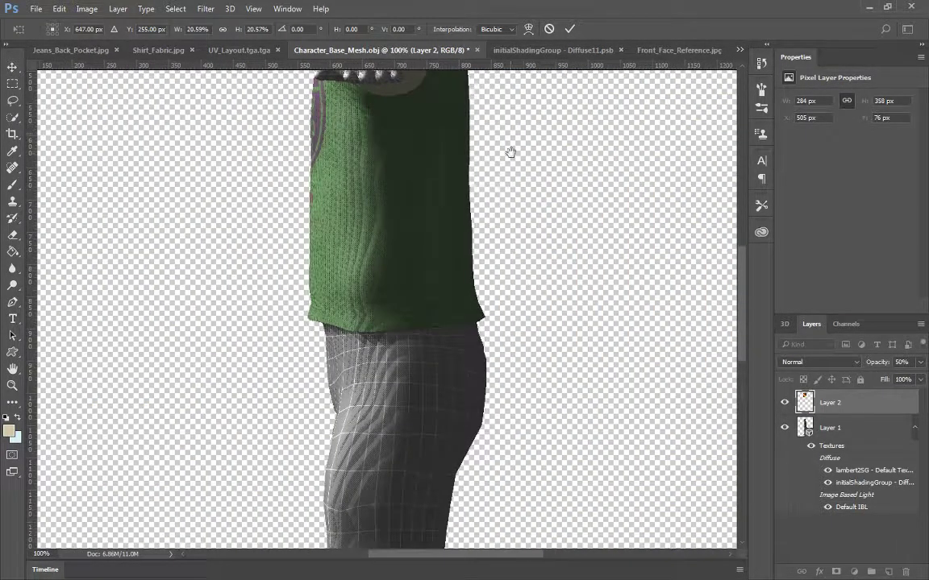
pyautogui.moveTo(509, 151); pyautogui.dragTo(483, 456)
pyautogui.moveTo(303, 168); pyautogui.dragTo(353, 222)
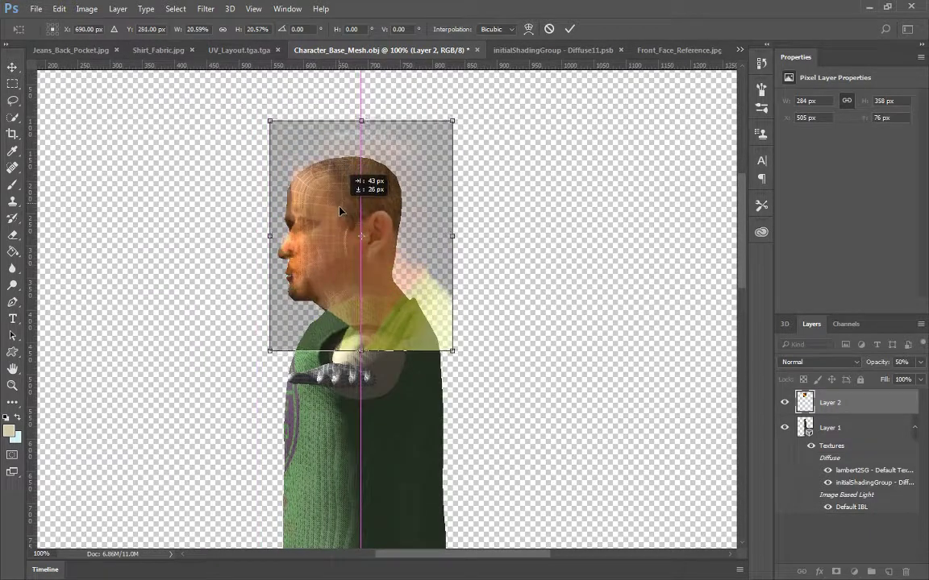
pyautogui.moveTo(450, 128); pyautogui.dragTo(406, 145)
pyautogui.moveTo(373, 215); pyautogui.dragTo(370, 205)
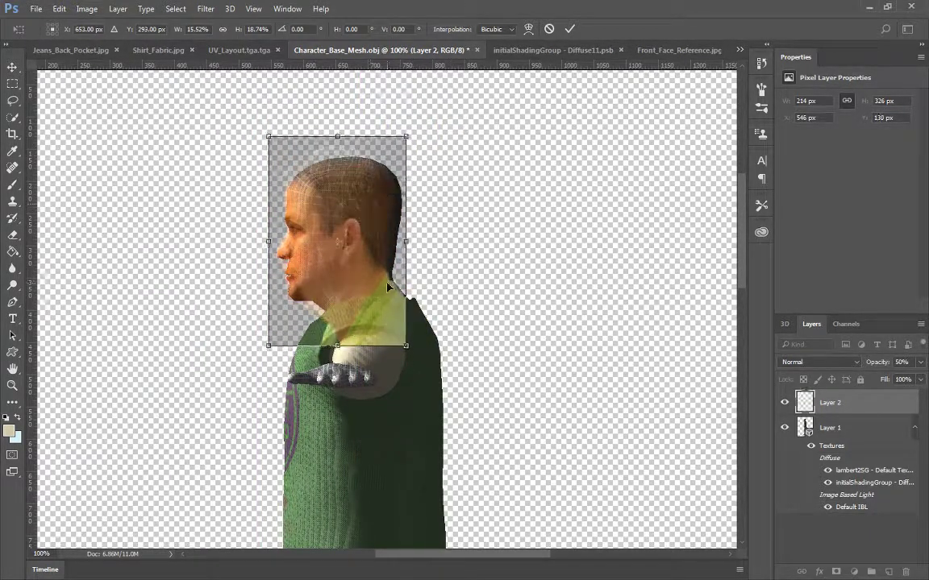
# Step: Scale the side photo down to about 14.1% by 17.1% and realign its nose and mouth with the model
pyautogui.moveTo(404, 345); pyautogui.dragTo(388, 322)
pyautogui.keyDown('alt'); pyautogui.scroll(2, 386, 295); pyautogui.keyUp('alt')
pyautogui.moveTo(444, 256); pyautogui.dragTo(612, 457)
pyautogui.moveTo(447, 336); pyautogui.dragTo(461, 375)
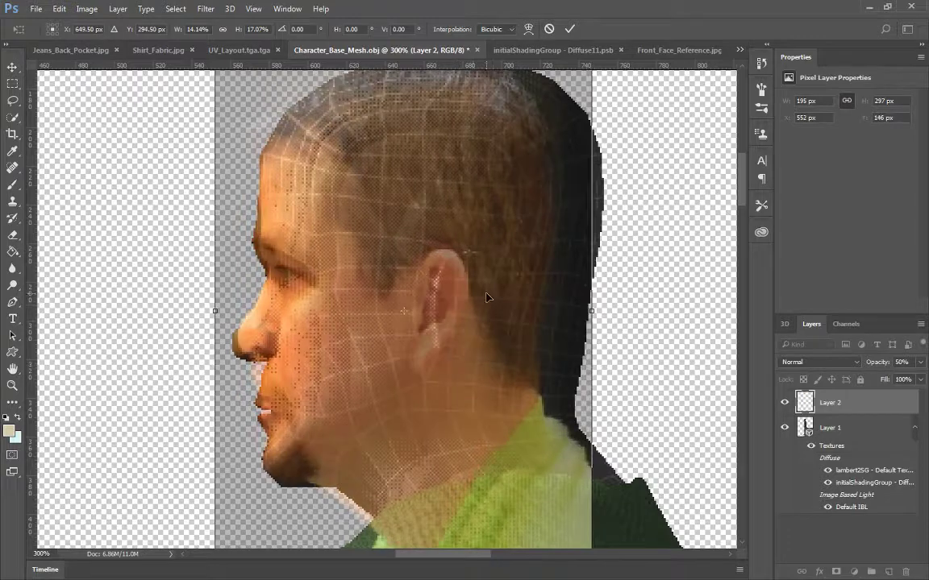
pyautogui.keyDown('alt'); pyautogui.scroll(-1, 533, 293); pyautogui.keyUp('alt')
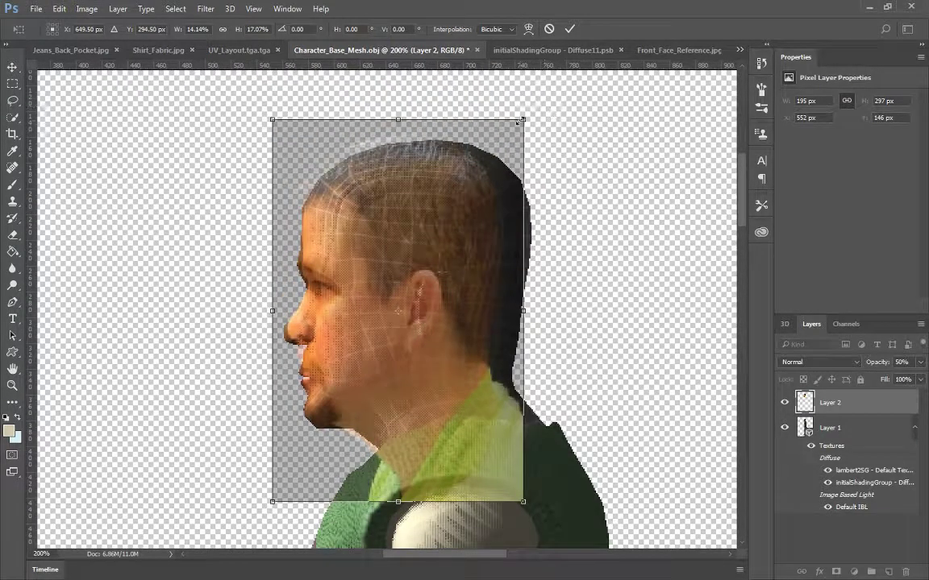
# Step: Resize the side photo to about 14.6% by 17.6% and shift it to match the model's profile
pyautogui.moveTo(525, 120); pyautogui.dragTo(544, 87)
pyautogui.moveTo(476, 179); pyautogui.dragTo(476, 193)
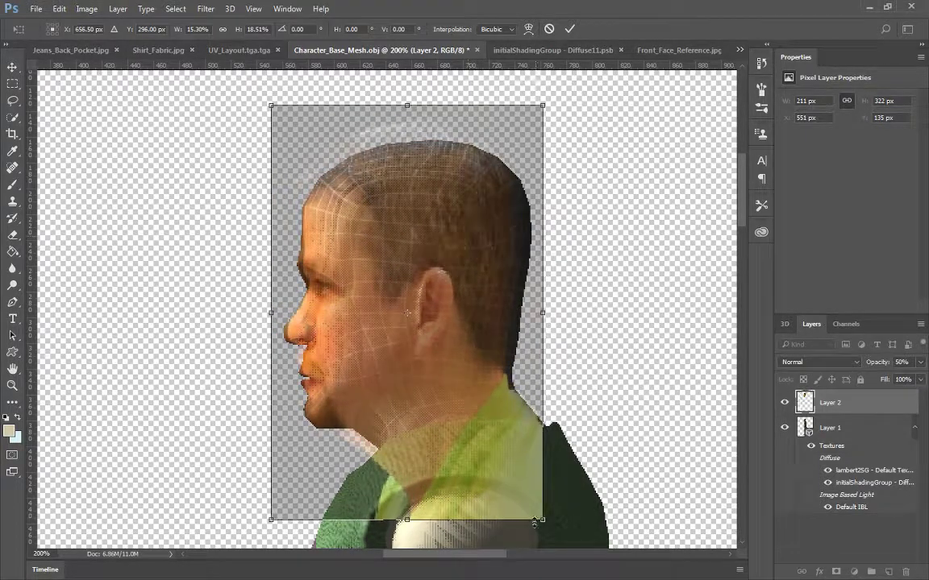
pyautogui.moveTo(542, 522); pyautogui.dragTo(534, 502)
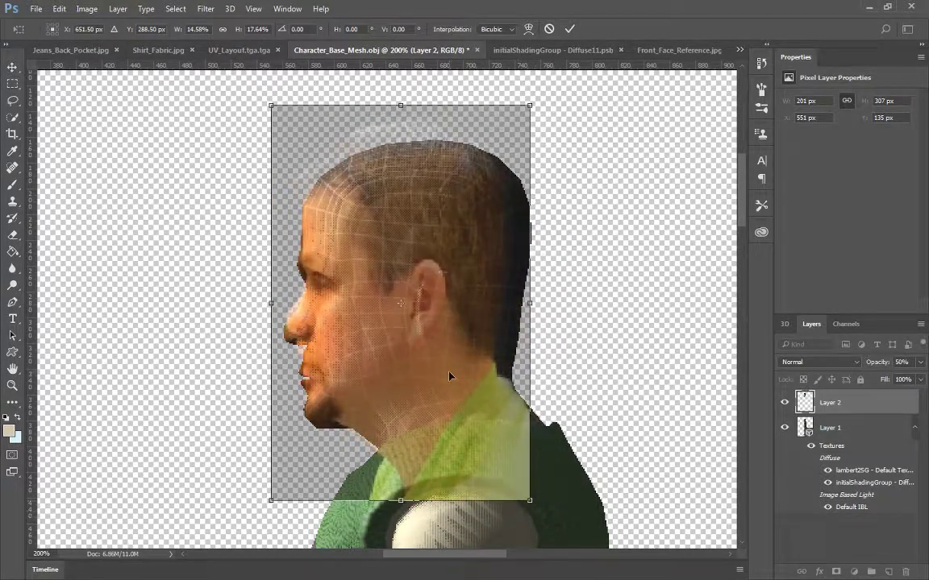
pyautogui.moveTo(448, 376); pyautogui.dragTo(446, 380)
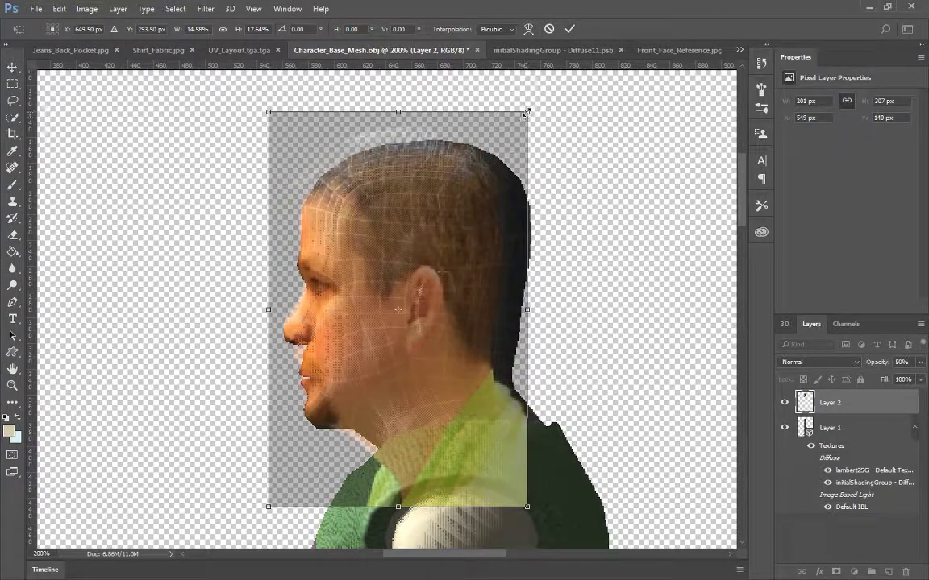
# Step: Enlarge the side photo to about 15.4% by 18.6%, align it with the model's profile, and apply the transform
pyautogui.moveTo(528, 110); pyautogui.dragTo(545, 106)
pyautogui.moveTo(412, 237); pyautogui.dragTo(427, 249)
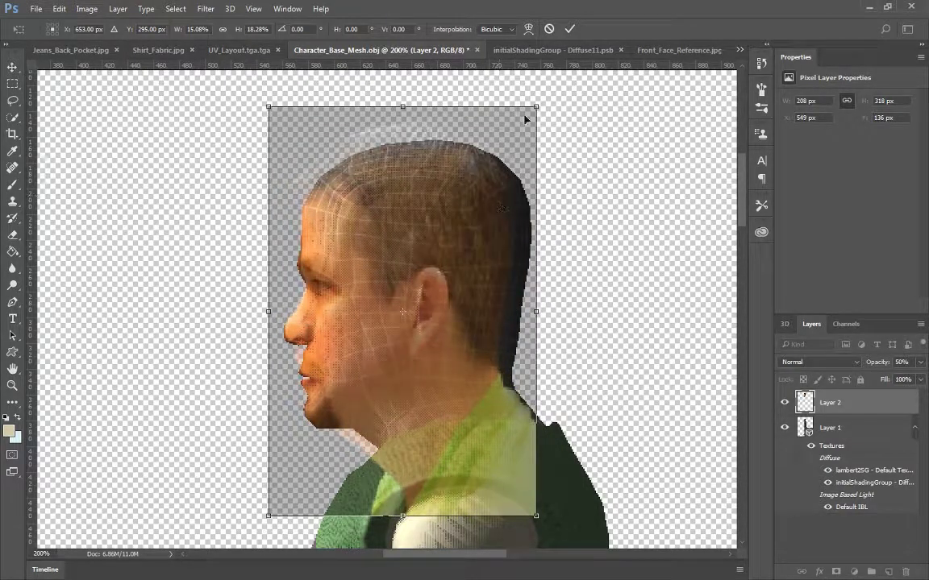
pyautogui.moveTo(536, 106); pyautogui.dragTo(541, 98)
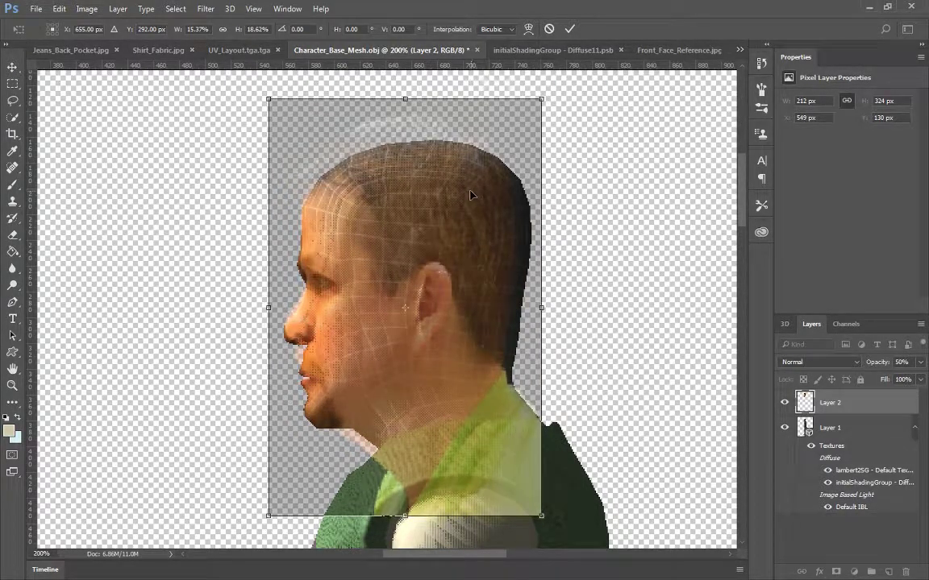
pyautogui.moveTo(471, 195); pyautogui.dragTo(473, 197)
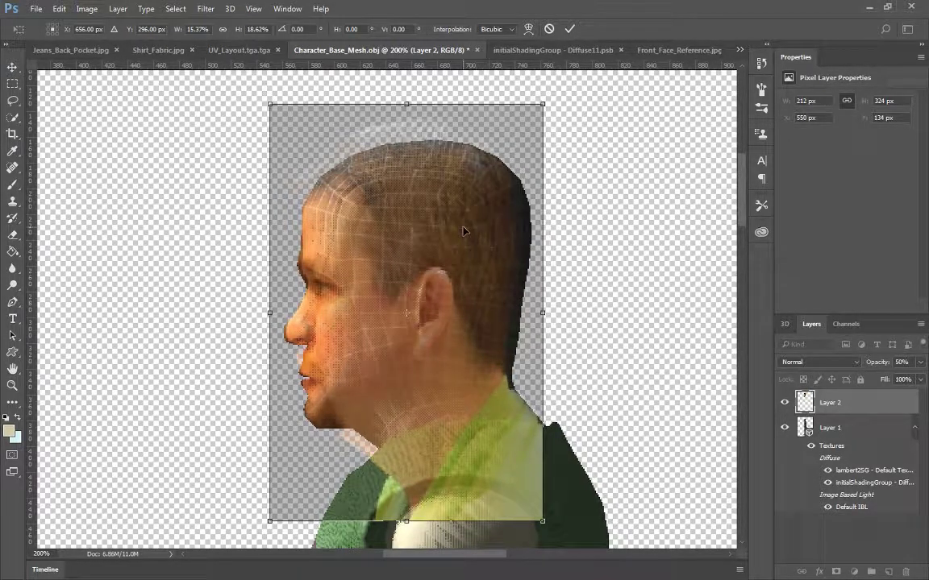
pyautogui.press('Return')
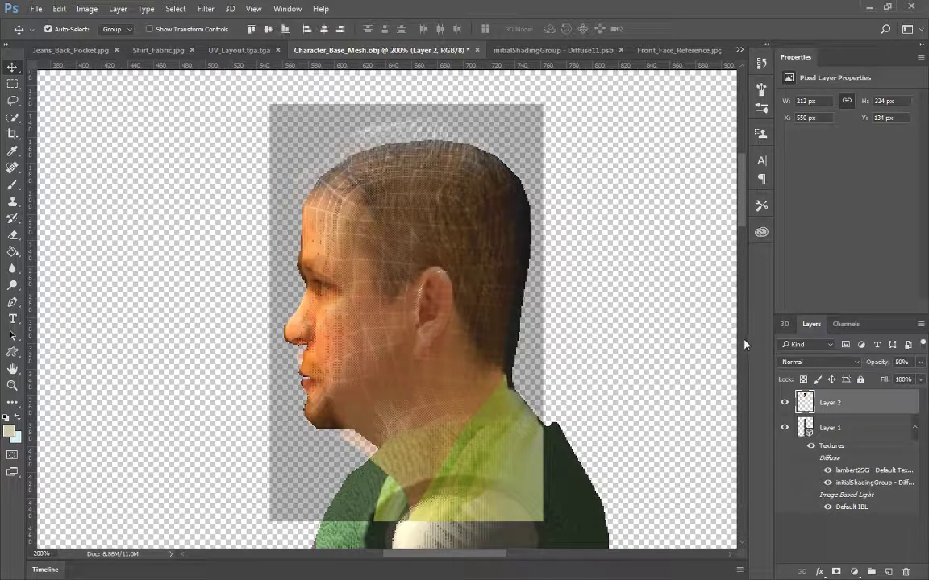
# Step: Set the opacity of the side photo layer to 100%
pyautogui.press('ctrl')
pyautogui.press('ctrl')
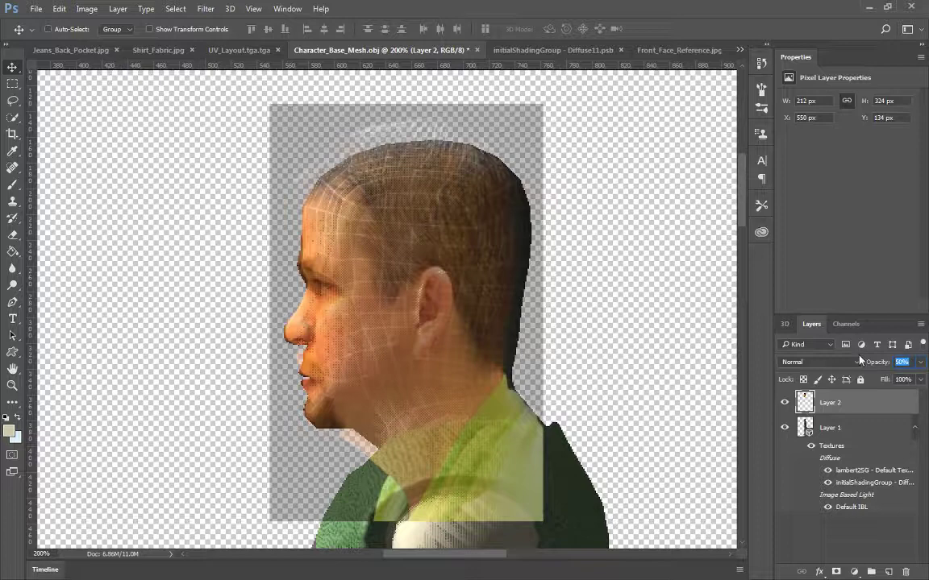
pyautogui.write('100')
pyautogui.press('Return')
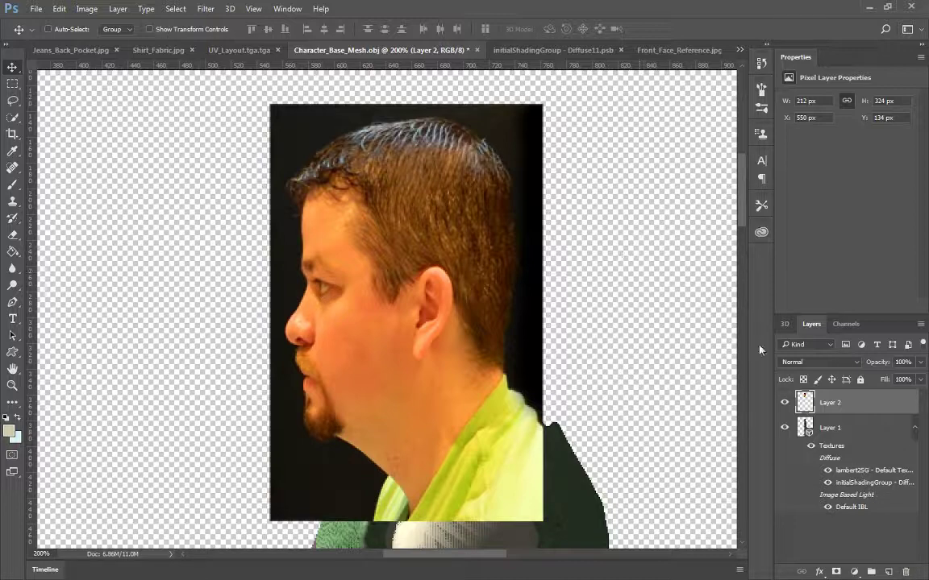
# Step: Check the side photo in Side_Face_Reference.jpg and return to the Character_Base_Mesh.obj document
pyautogui.click(904, 571)
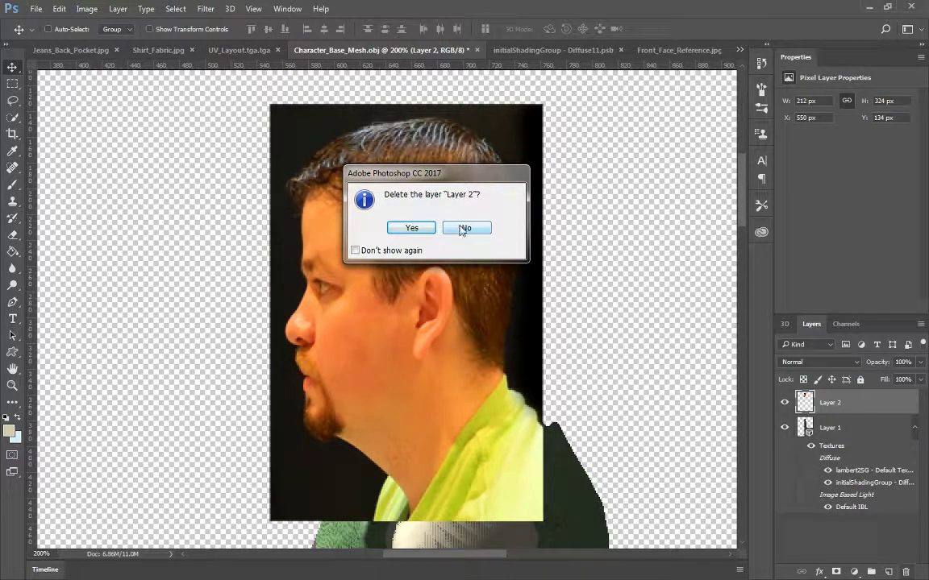
pyautogui.click(464, 229)
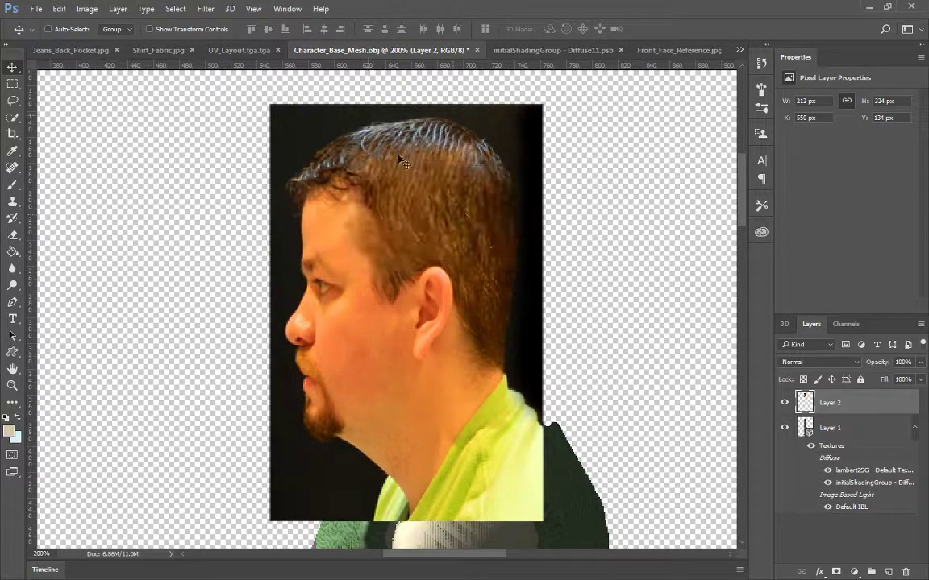
pyautogui.click(740, 50)
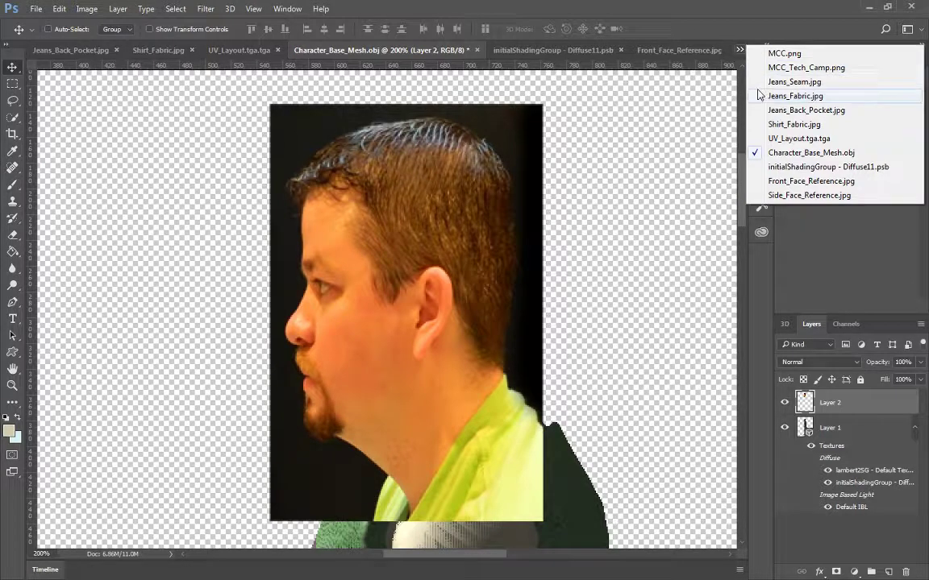
pyautogui.click(786, 195)
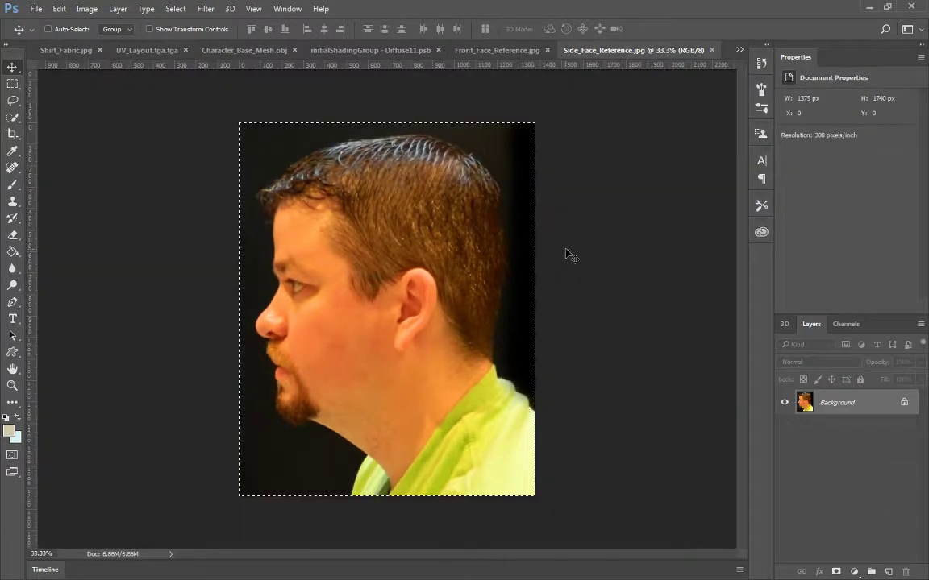
pyautogui.click(740, 50)
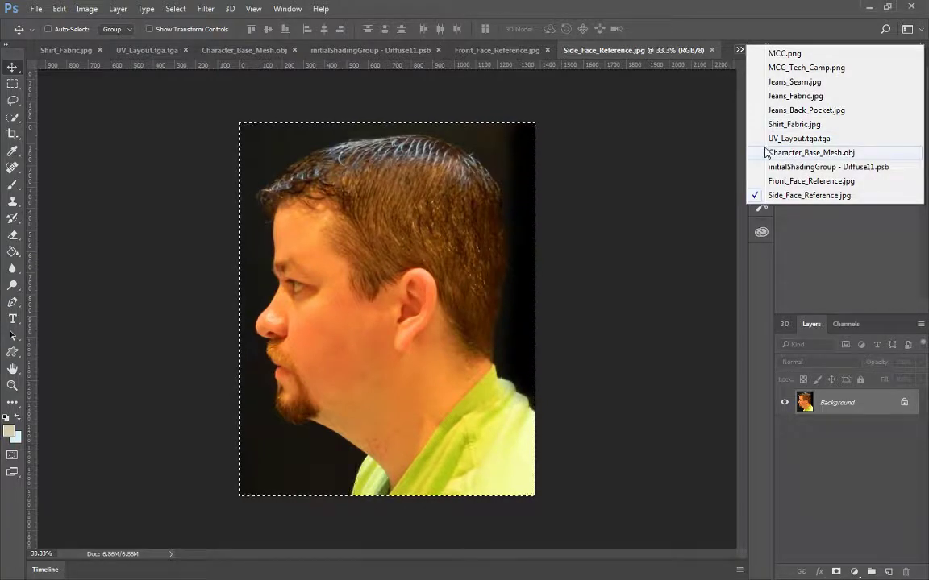
pyautogui.click(767, 155)
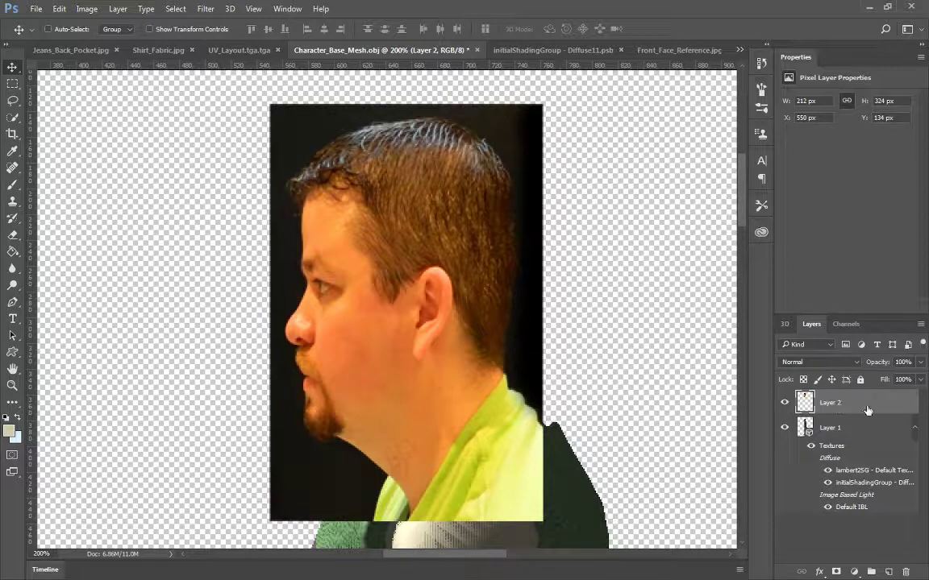
# Step: Replace the low-resolution side photo layer by deleting it and pasting a fresh full-size copy of the photo
pyautogui.click(905, 572)
pyautogui.click(409, 228)
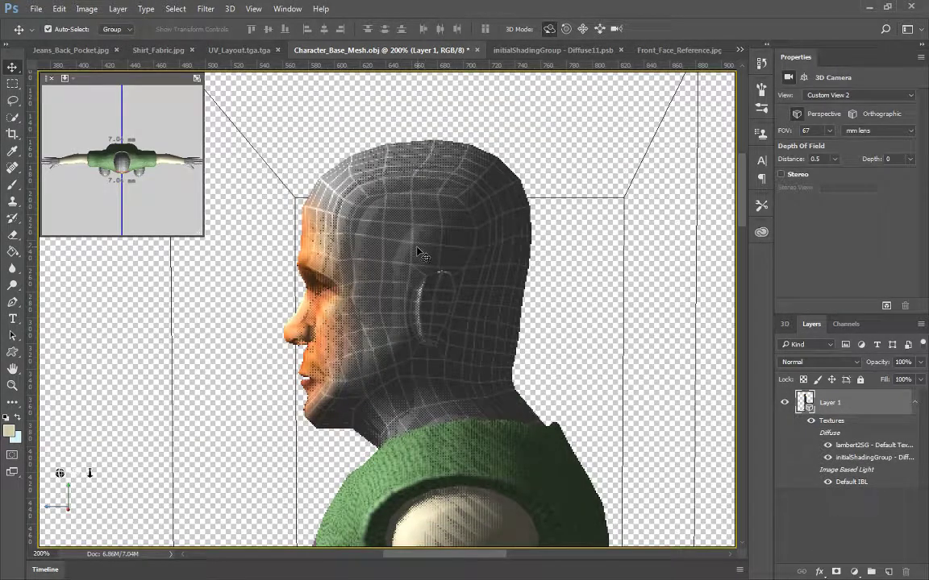
pyautogui.hotkey('ctrl', 'z')
# Step: Scale the pasted side photo to about 22.8% and move it over the model's head
pyautogui.hotkey('ctrl', '0')
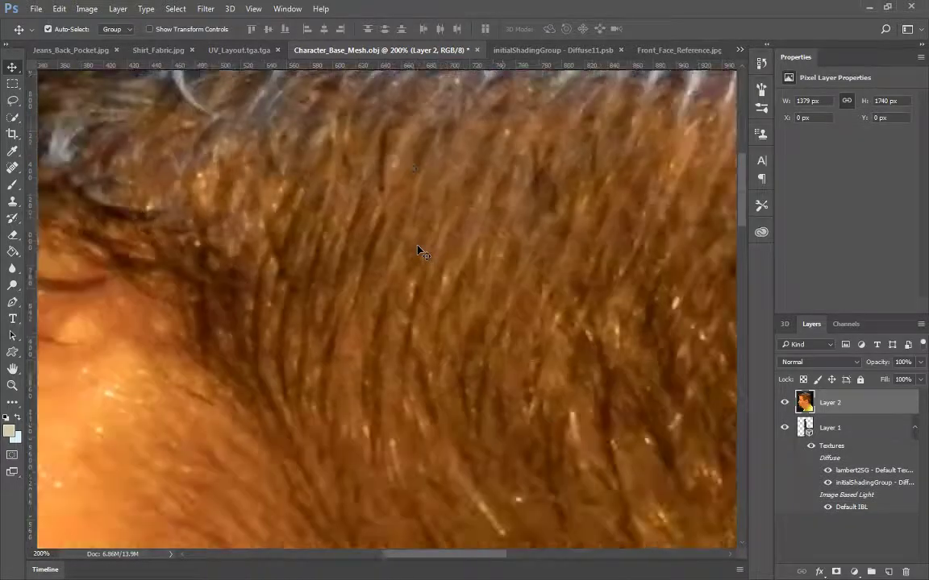
pyautogui.hotkey('ctrl', 't')
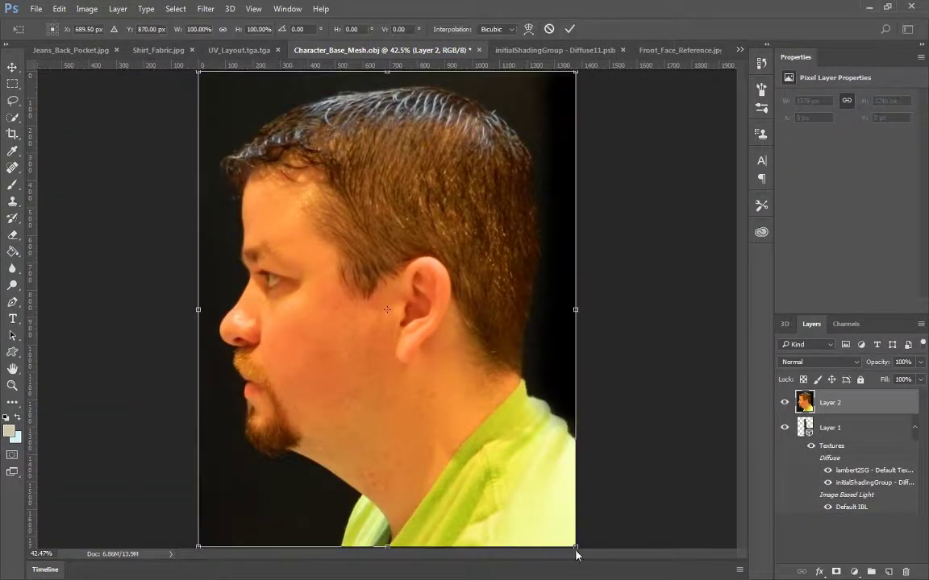
pyautogui.moveTo(575, 548); pyautogui.dragTo(287, 186)
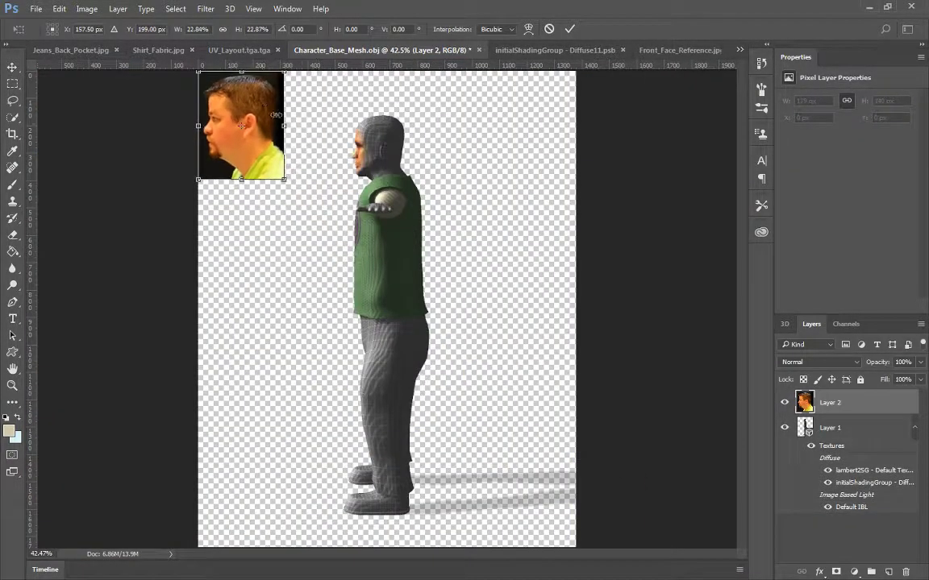
pyautogui.moveTo(244, 95); pyautogui.dragTo(404, 131)
# Step: Set the opacity of the side photo layer to 50%
pyautogui.hotkey('ctrl', '+')
pyautogui.hotkey('ctrl', '+')
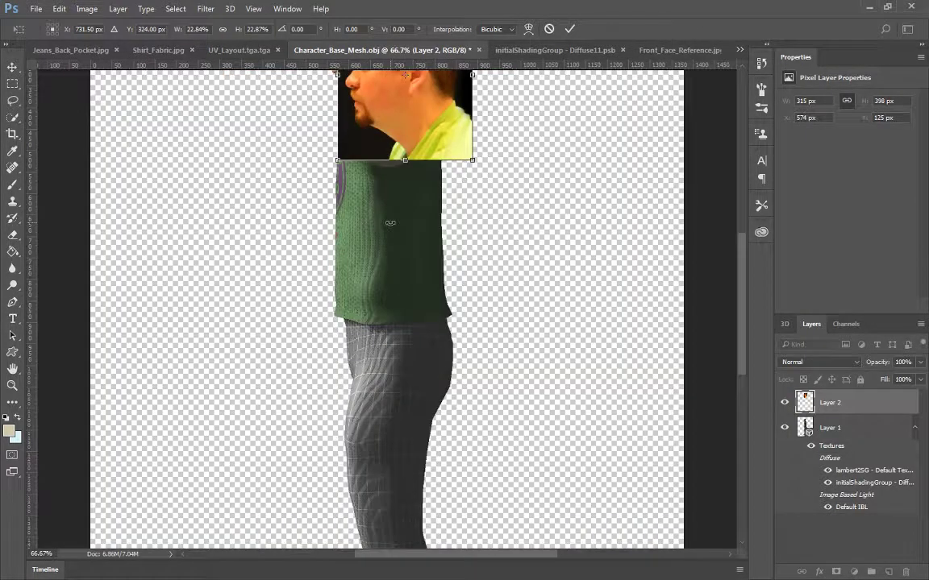
pyautogui.moveTo(467, 184); pyautogui.dragTo(460, 153)
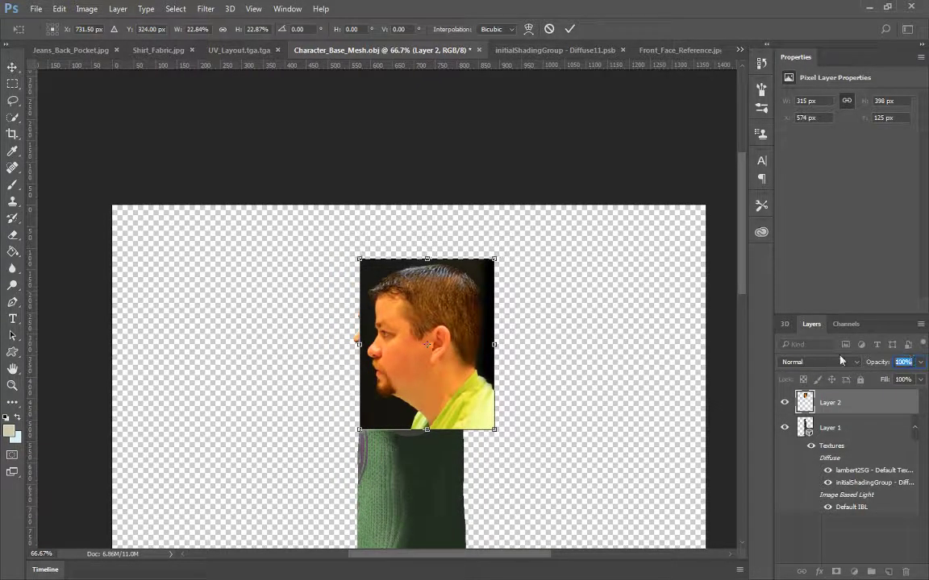
pyautogui.write('50')
pyautogui.press('Return')
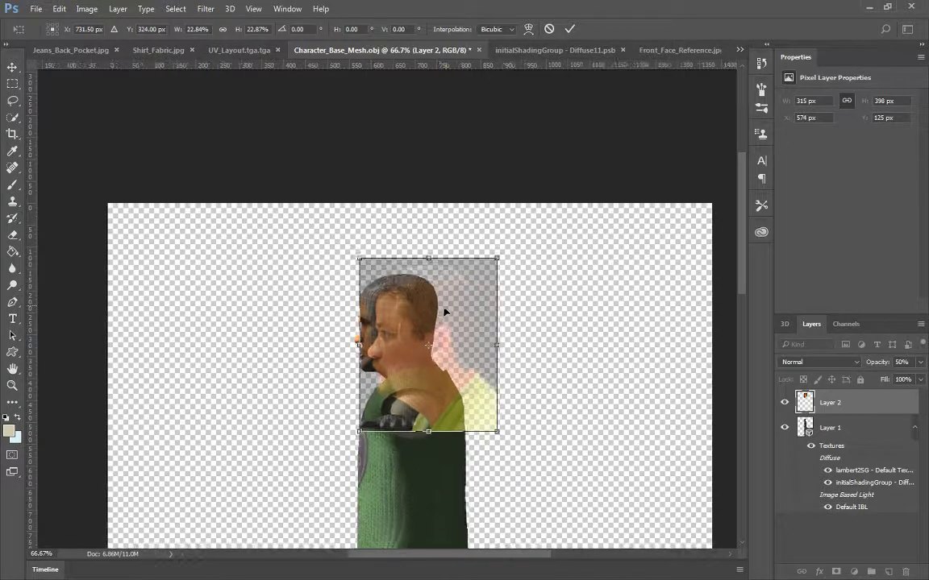
# Step: Scale the side photo proportionally to 16.9% and align it with the model's facial profile
pyautogui.hotkey('ctrl', '+')
pyautogui.keyDown('shift'); pyautogui.moveTo(549, 490); pyautogui.dragTo(496, 423); pyautogui.keyUp('shift')
pyautogui.moveTo(444, 353); pyautogui.dragTo(421, 368)
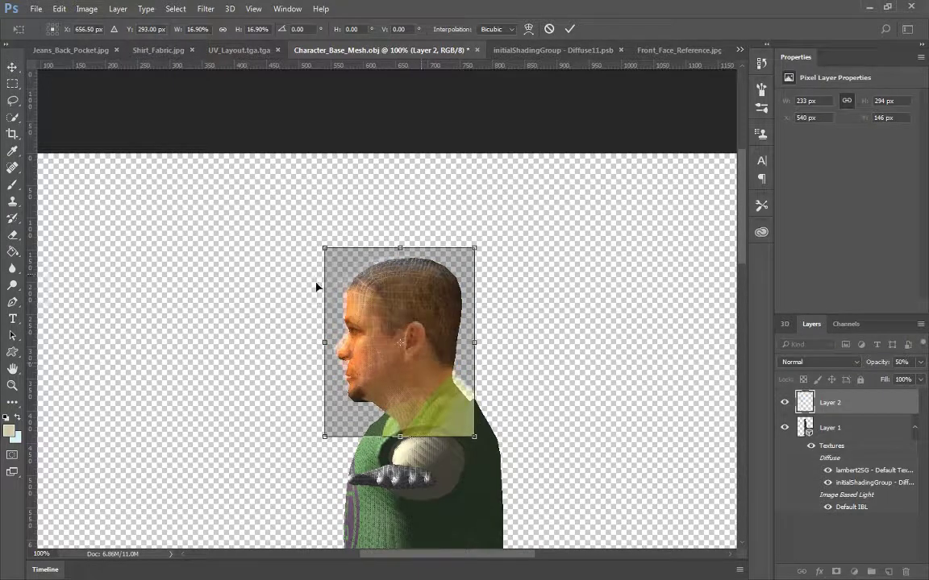
# Step: Reduce the side photo to about 16.2%, nudge it into line with the model's profile, and apply the transform
pyautogui.keyDown('shift'); pyautogui.moveTo(324, 248); pyautogui.dragTo(331, 256); pyautogui.keyUp('shift')
pyautogui.press('Up')
pyautogui.press('Up')
pyautogui.press('Up')
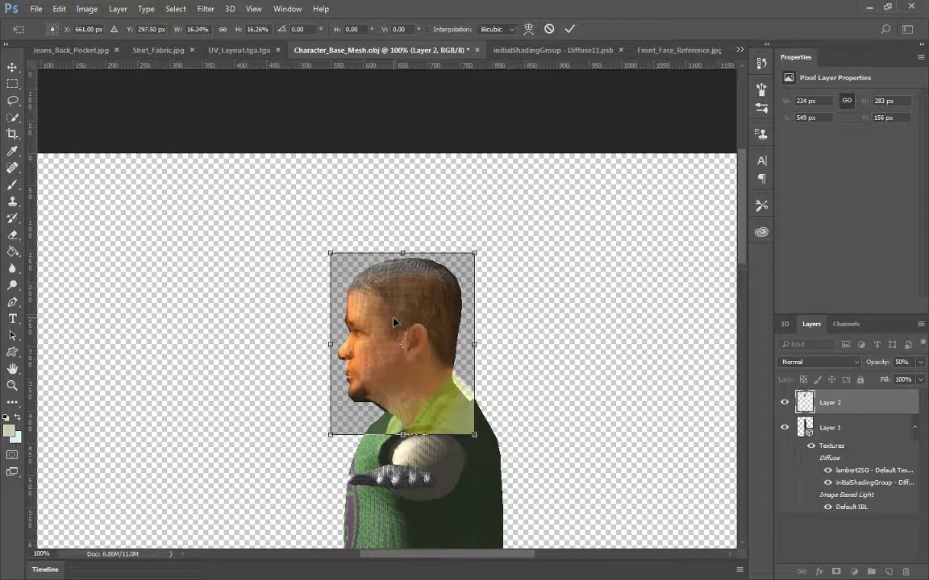
pyautogui.press('Down')
pyautogui.press('Left')
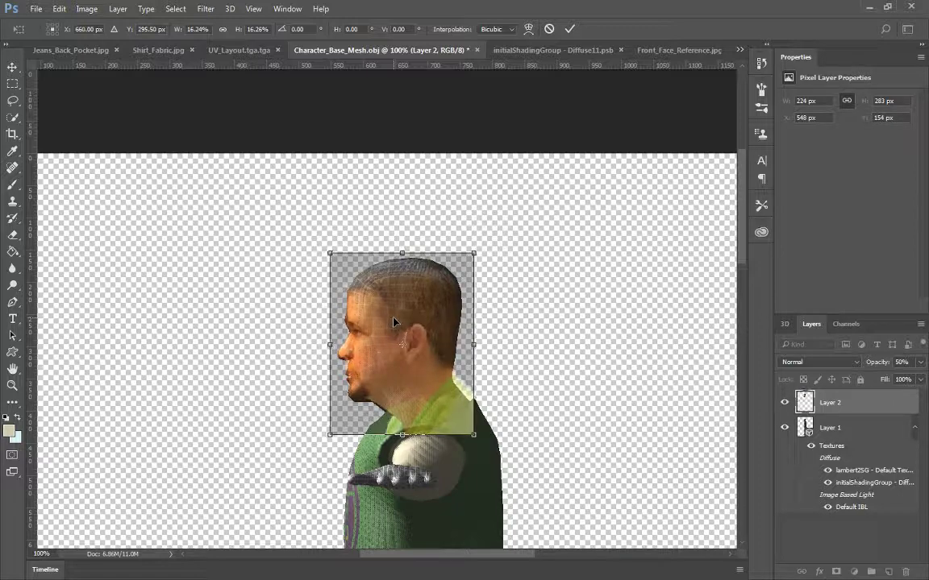
pyautogui.press('Left')
pyautogui.press('Down')
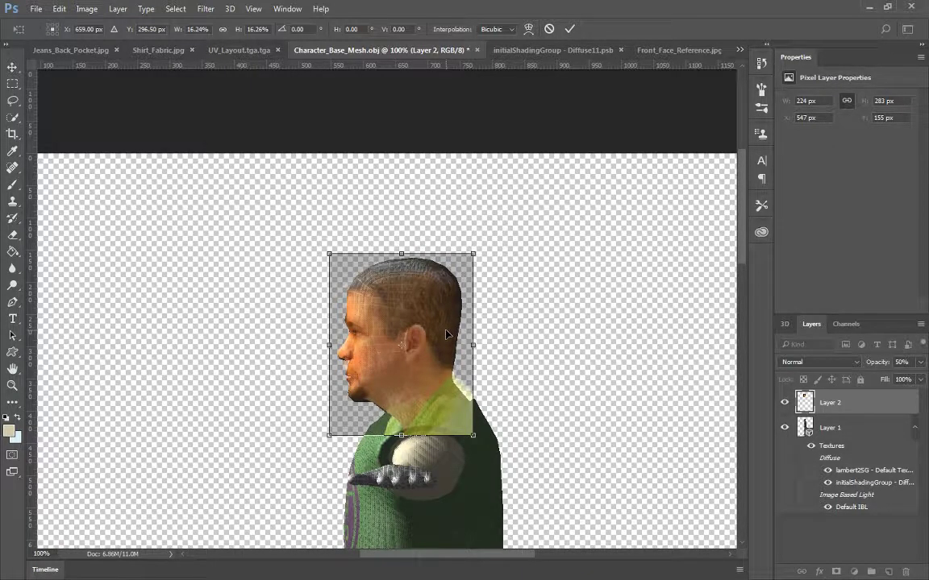
pyautogui.press('Return')
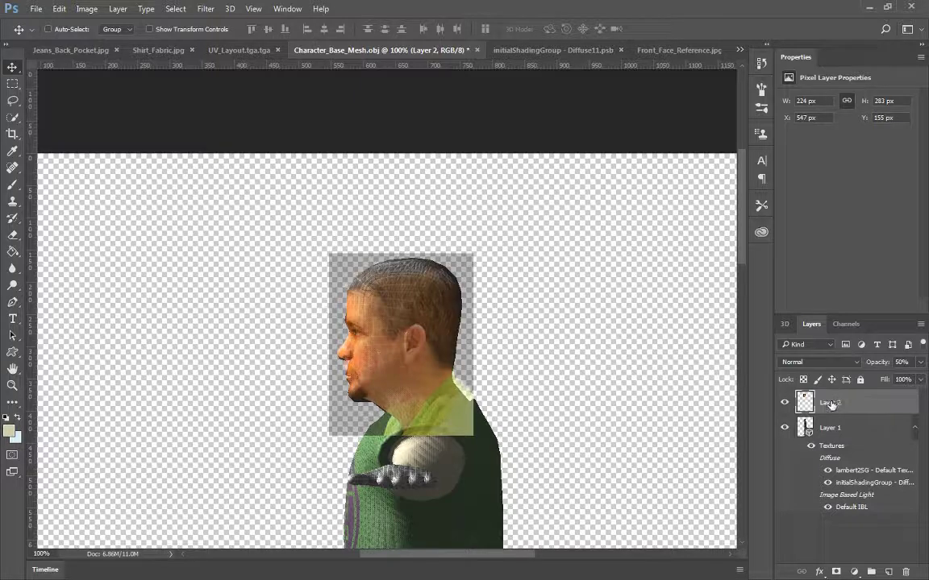
# Step: Restore the side photo layer to 100% opacity and merge it down onto the 3D model layer
pyautogui.click(912, 362)
pyautogui.write('100')
pyautogui.press('Return')
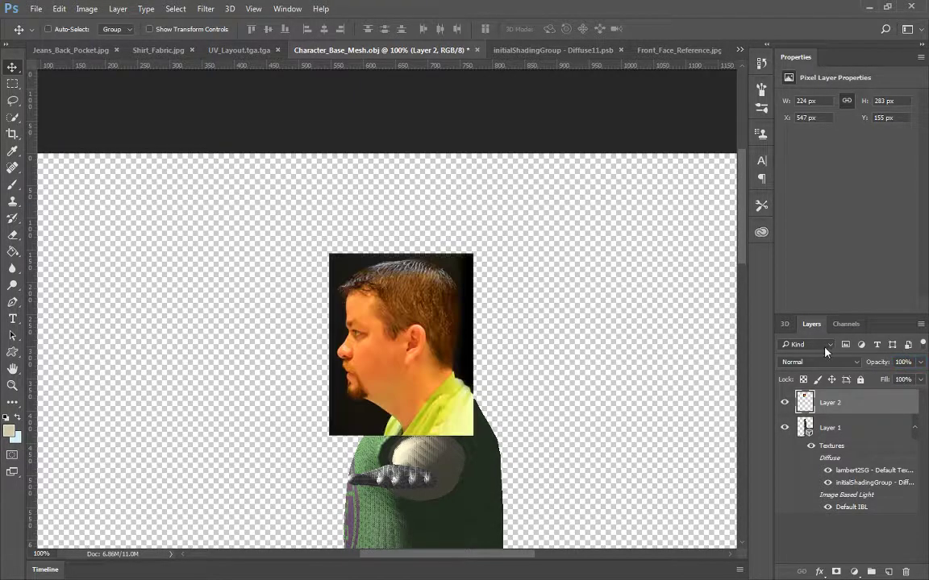
pyautogui.rightClick(838, 405)
pyautogui.click(627, 450)
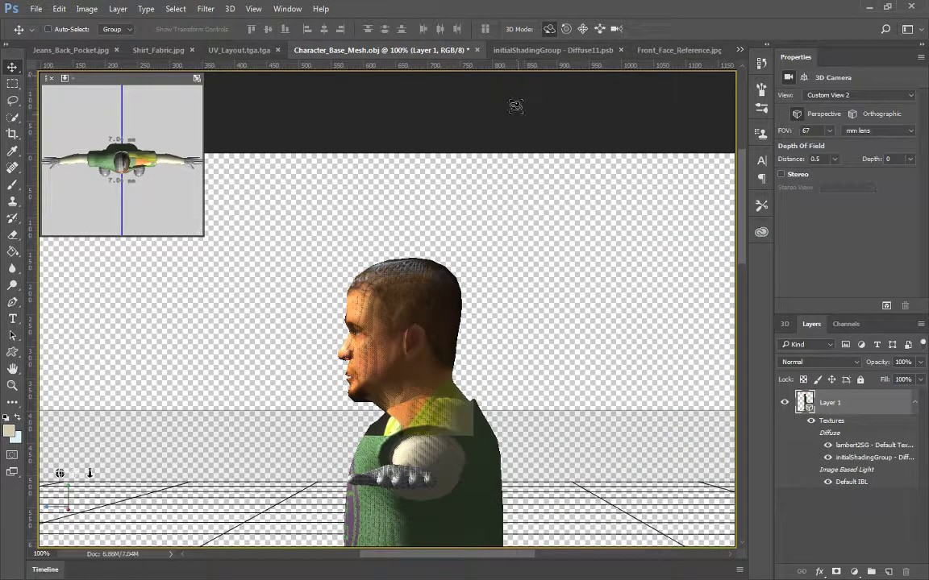
# Step: Switch to the initialShadingGroup - Diffuse11.psb texture and bring the whole head UV layout into view
pyautogui.click(534, 50)
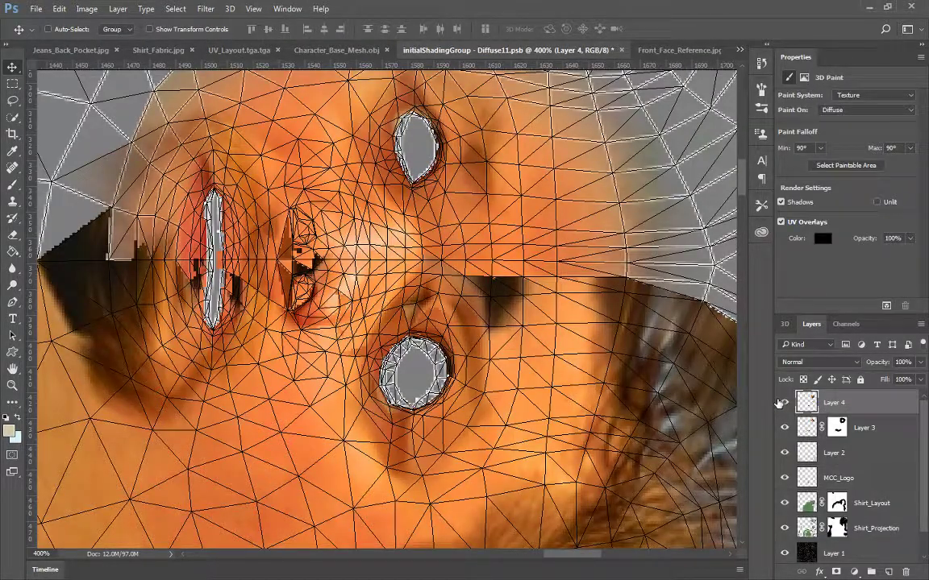
pyautogui.hotkey('ctrl', '-')
pyautogui.hotkey('ctrl', '-')
pyautogui.hotkey('ctrl', '-')
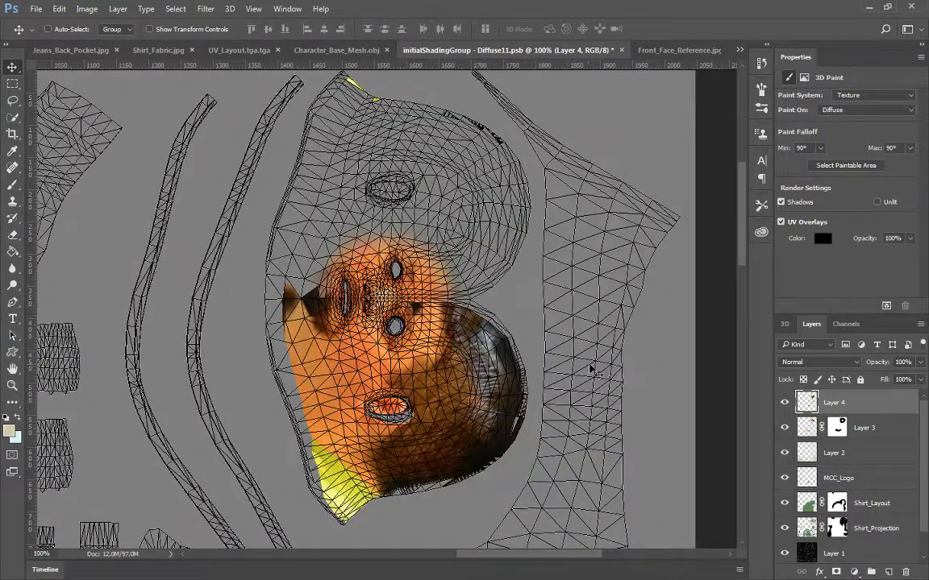
# Step: Add a Reveal All mask to Layer 4 and paint out the collar, neck edge and outer hair with a soft black brush
pyautogui.press('b')
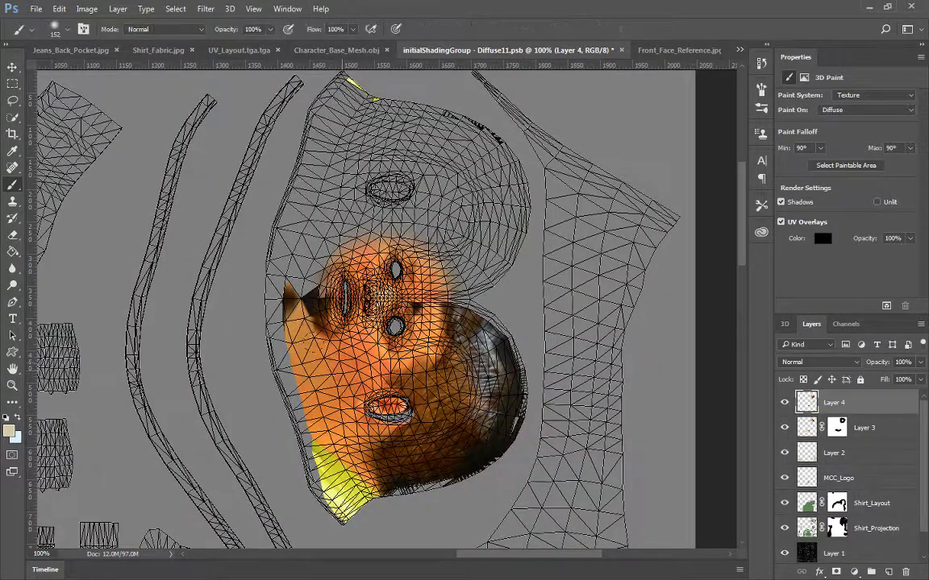
pyautogui.click(118, 8)
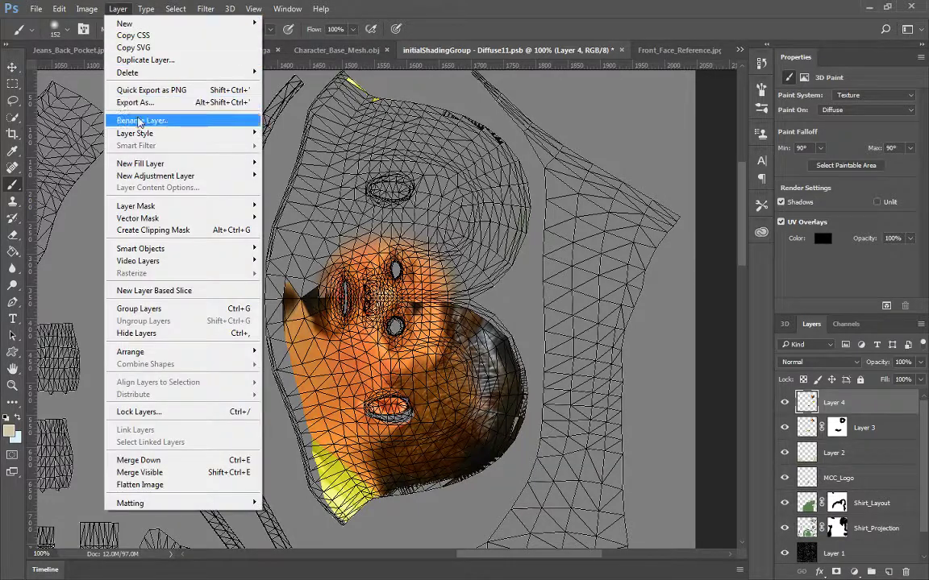
pyautogui.moveTo(161, 211)
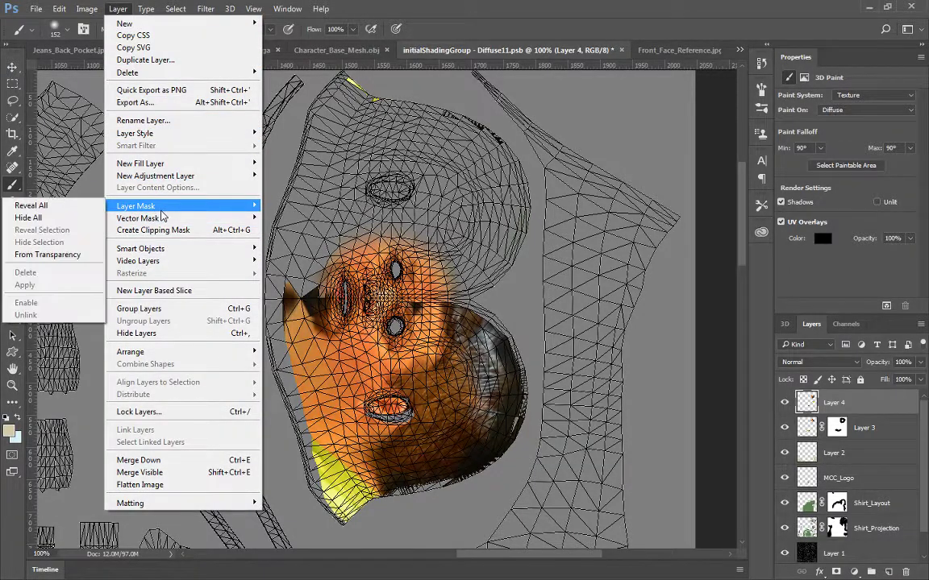
pyautogui.click(30, 206)
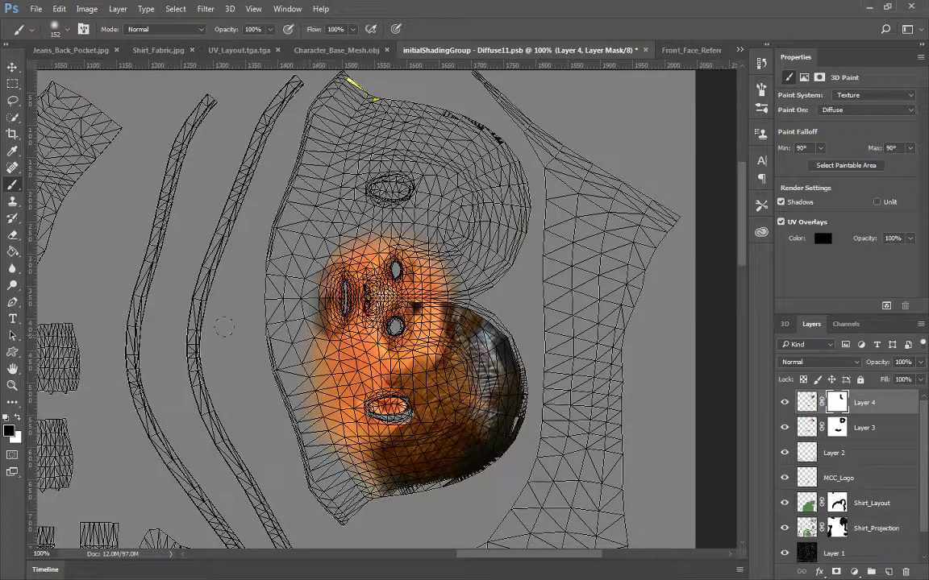
pyautogui.moveTo(478, 506)
pyautogui.mouseDown()
pyautogui.moveTo(524, 441)
pyautogui.moveTo(523, 349)
pyautogui.moveTo(484, 297)
pyautogui.moveTo(490, 298)
pyautogui.mouseUp()
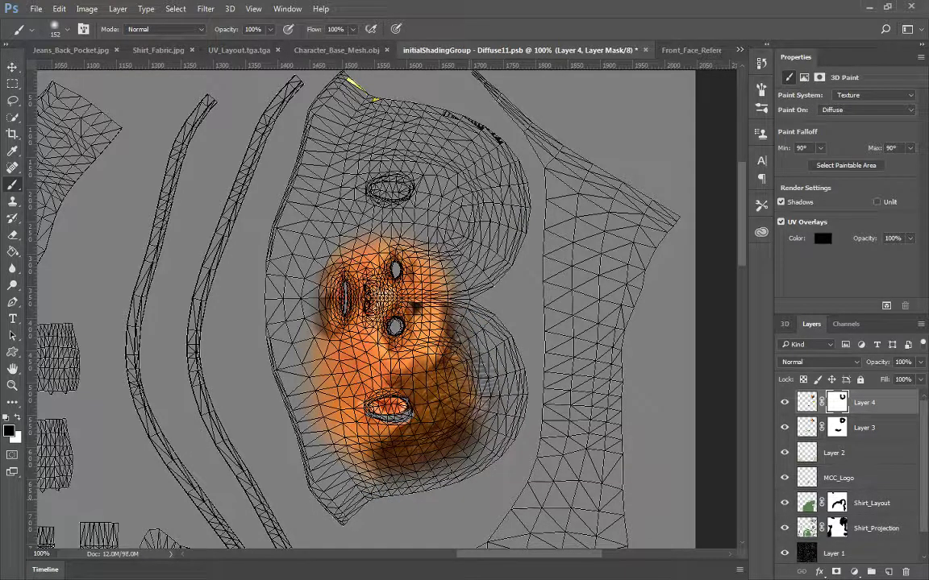
# Step: Clone Stamp nearby hair and ear skin over the gray gaps around the ear on Layer 4's image
pyautogui.hotkey('ctrl', '+')
pyautogui.hotkey('ctrl', '+')
pyautogui.hotkey('ctrl', '+')
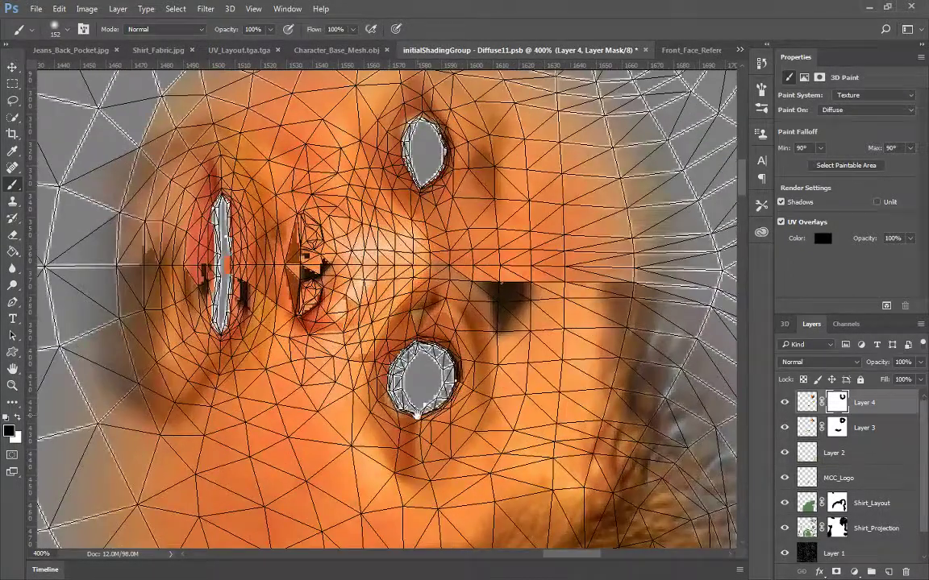
pyautogui.moveTo(416, 413); pyautogui.dragTo(320, 6)
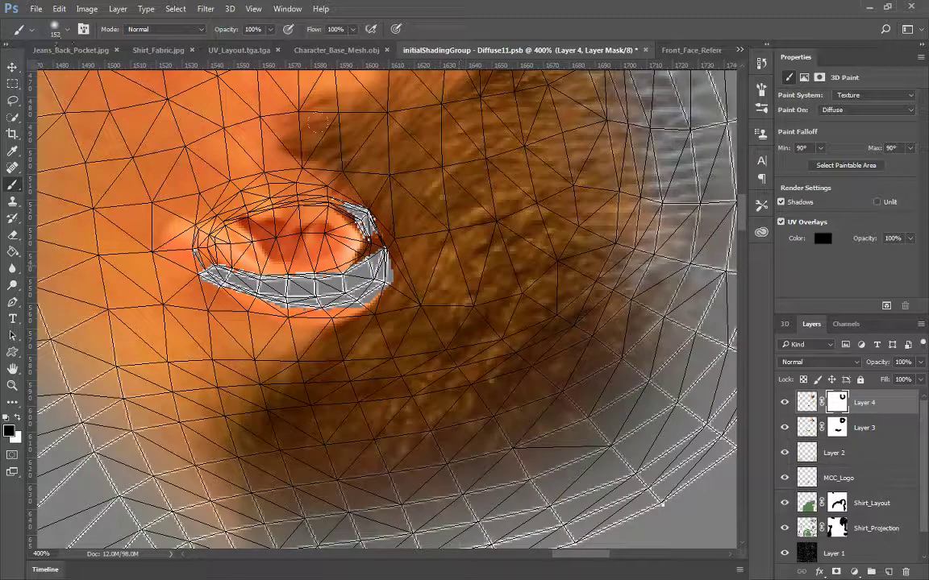
pyautogui.click(12, 202)
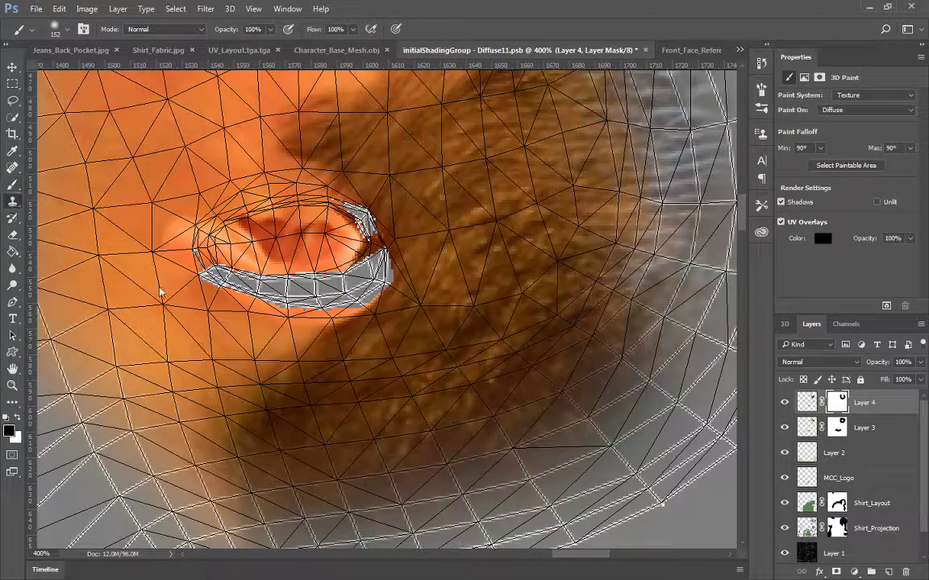
pyautogui.keyDown('alt'); pyautogui.click(433, 288); pyautogui.keyUp('alt')
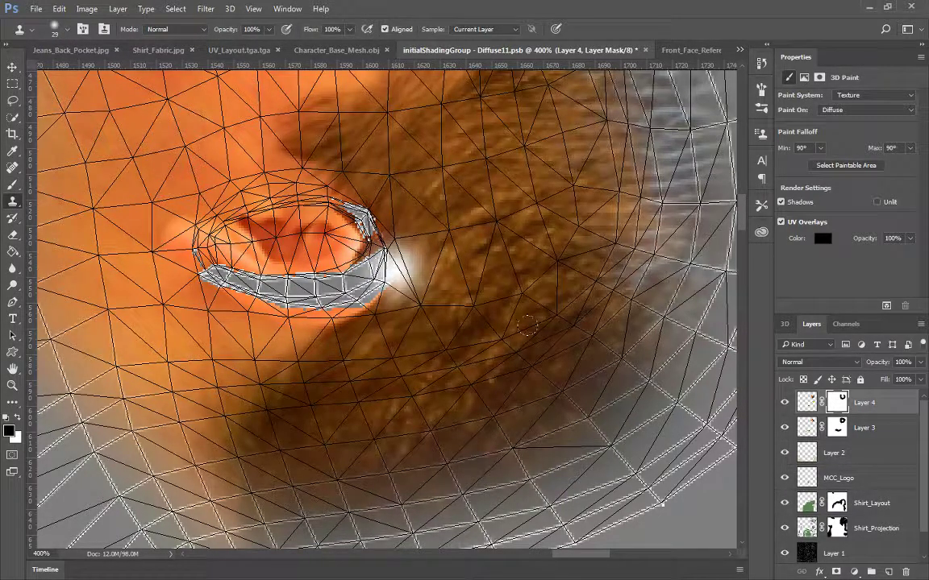
pyautogui.click(809, 402)
pyautogui.hotkey('ctrl', '2')
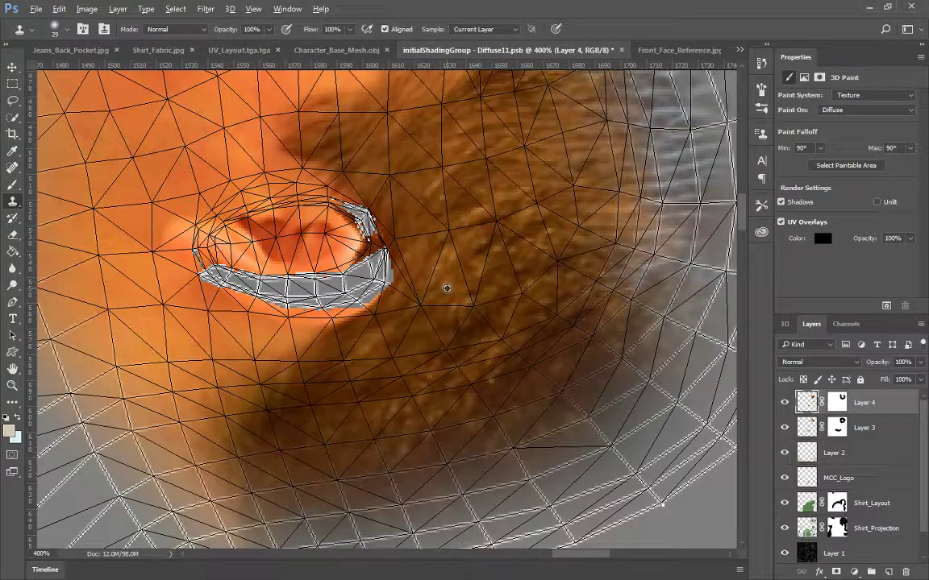
pyautogui.moveTo(387, 258)
pyautogui.mouseDown()
pyautogui.moveTo(385, 272)
pyautogui.moveTo(352, 289)
pyautogui.moveTo(391, 198)
pyautogui.mouseUp()
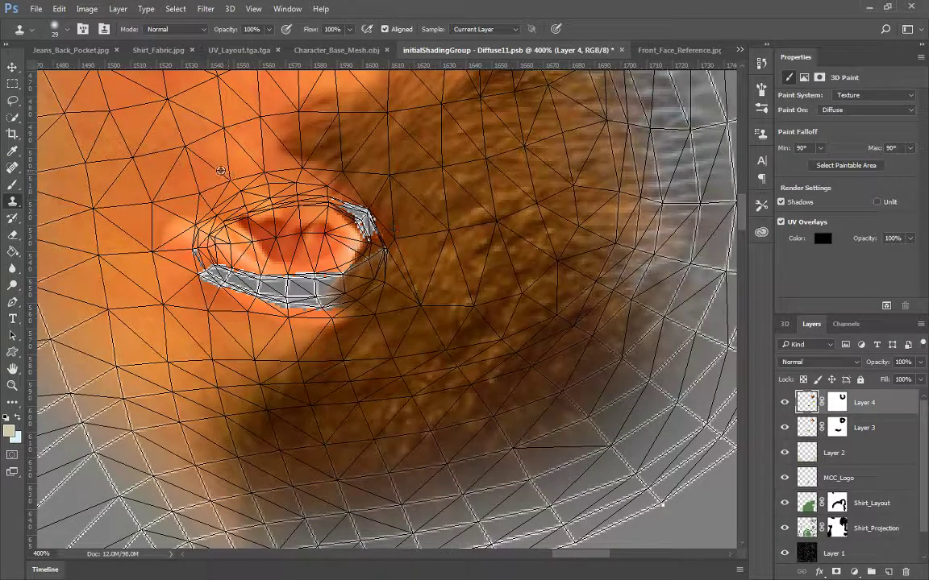
pyautogui.moveTo(352, 210)
pyautogui.mouseDown()
pyautogui.moveTo(358, 222)
pyautogui.moveTo(343, 202)
pyautogui.moveTo(320, 254)
pyautogui.moveTo(278, 270)
pyautogui.moveTo(234, 256)
pyautogui.moveTo(282, 270)
pyautogui.mouseUp()
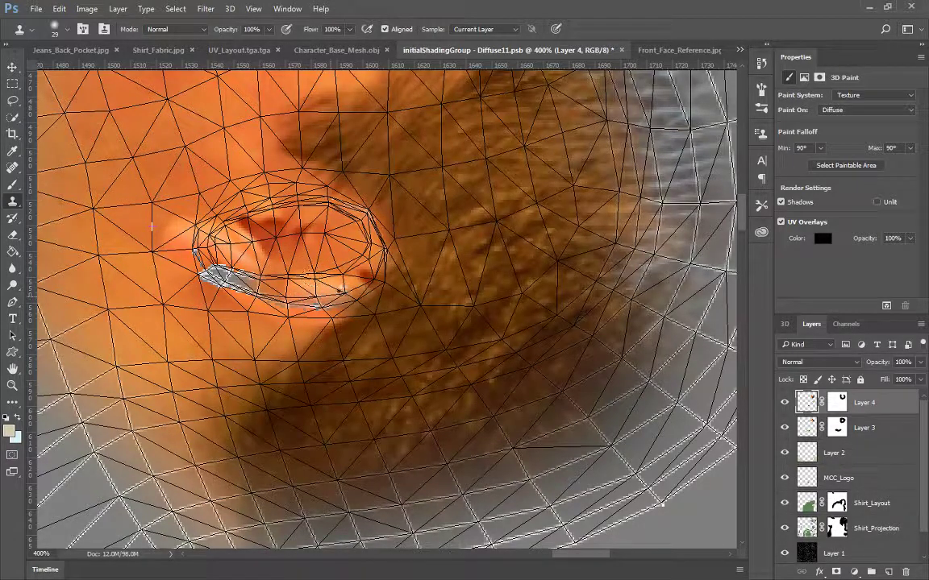
# Step: Undo the last Clone Stamp strokes over the gray gap along the ear's lower edge
pyautogui.hotkey('ctrl', 'alt', 'z')
pyautogui.hotkey('ctrl', 'alt', 'z')
pyautogui.hotkey('ctrl', 'alt', 'z')
pyautogui.hotkey('ctrl', 'alt', 'z')
pyautogui.hotkey('ctrl', 'alt', 'z')
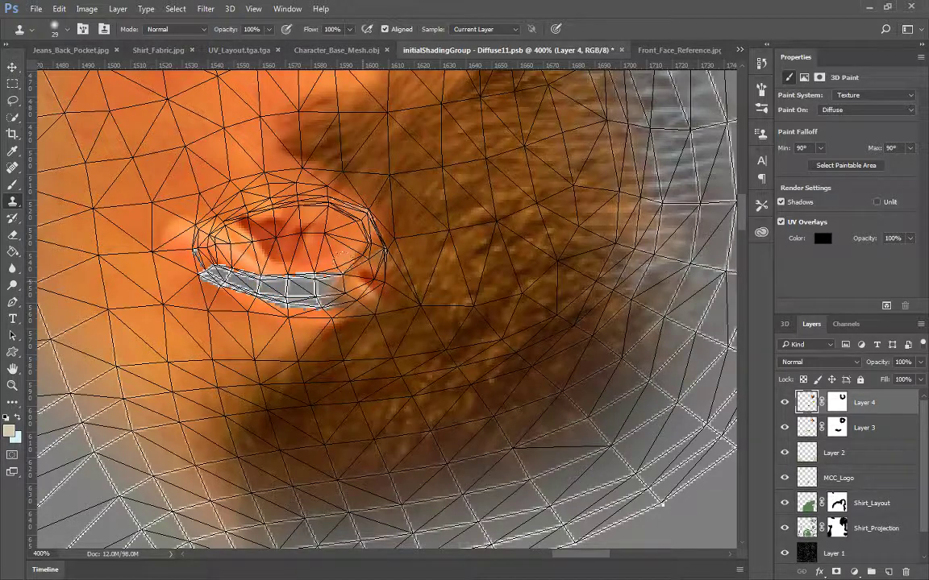
# Step: Undo the last stroke and Clone Stamp neighbouring skin over the gray gap along the ear's lower edge on Layer 4
pyautogui.hotkey('ctrl', 'alt', 'z')
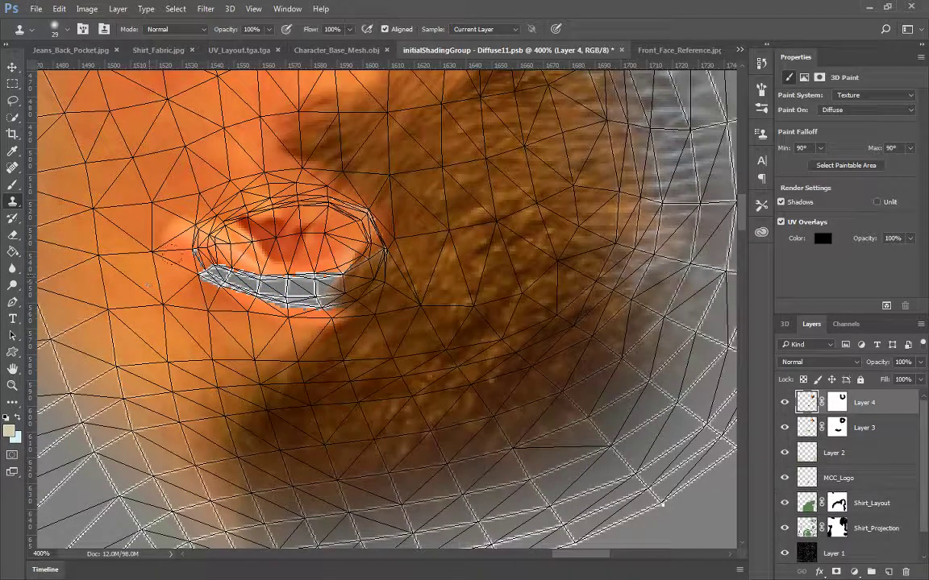
pyautogui.moveTo(173, 249); pyautogui.dragTo(290, 294)
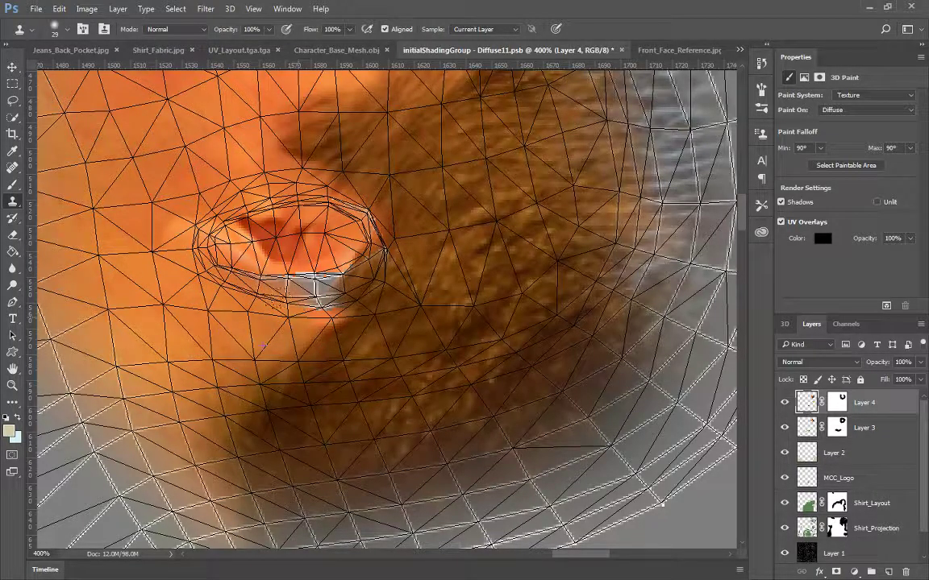
pyautogui.moveTo(347, 300)
pyautogui.mouseDown()
pyautogui.moveTo(324, 276)
pyautogui.moveTo(303, 287)
pyautogui.moveTo(290, 276)
pyautogui.mouseUp()
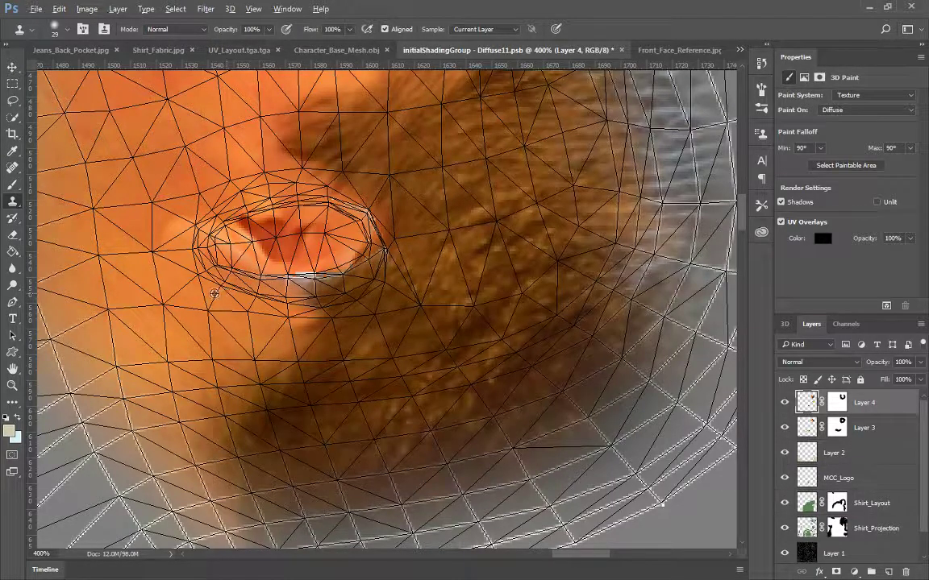
pyautogui.moveTo(272, 293); pyautogui.dragTo(317, 303)
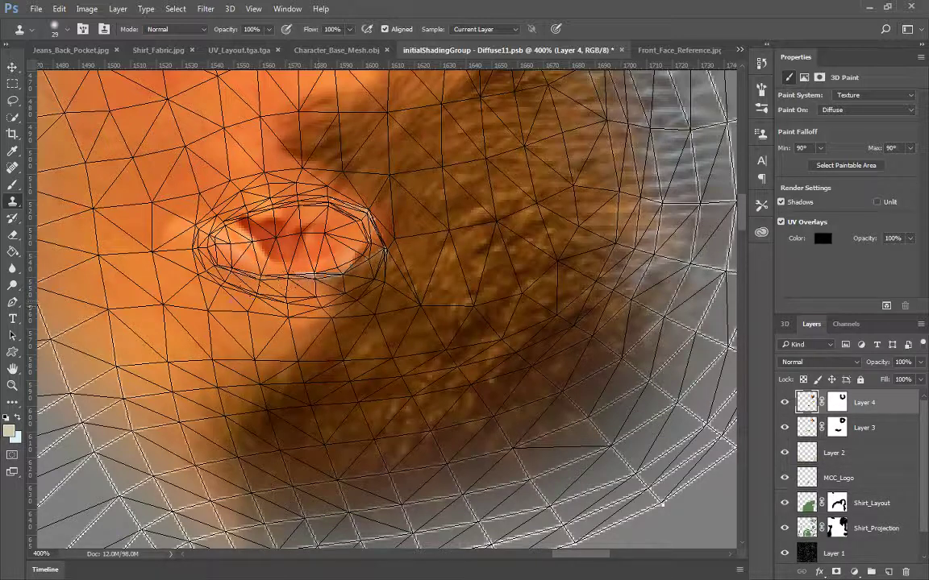
pyautogui.keyDown('alt'); pyautogui.click(268, 270); pyautogui.keyUp('alt')
pyautogui.click(308, 264)
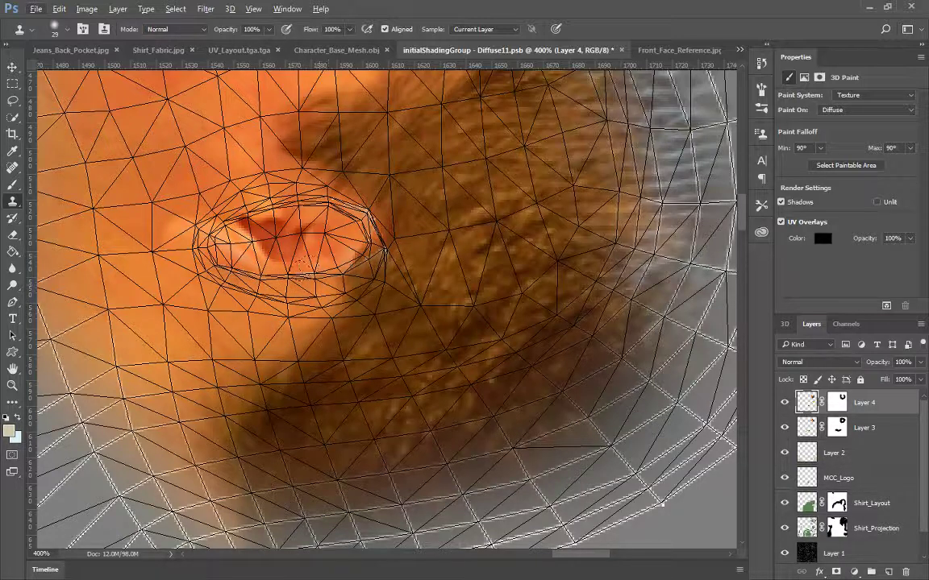
pyautogui.click(308, 266)
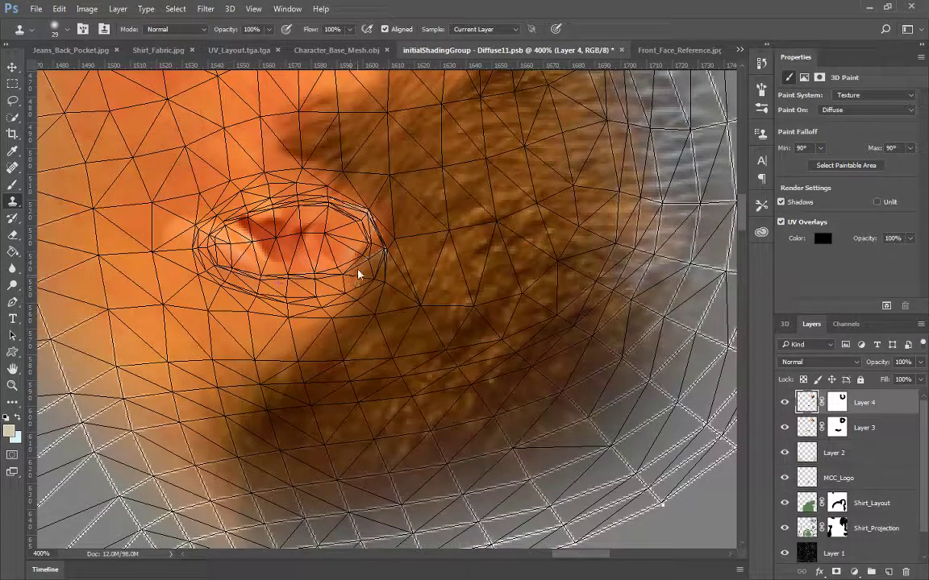
# Step: Clone Stamp ear skin over the ear's hair-side edge and add a lighter patch just below it
pyautogui.moveTo(340, 261); pyautogui.dragTo(347, 235)
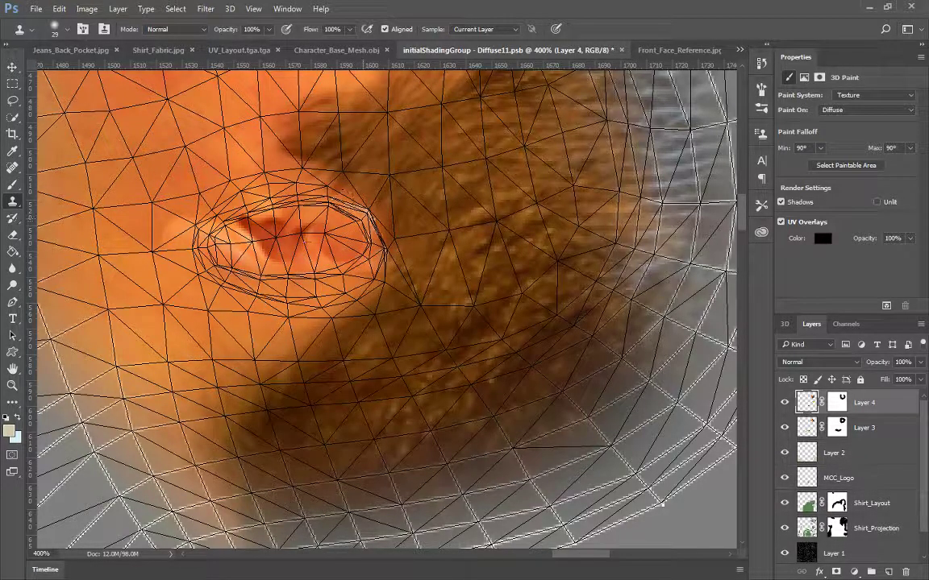
pyautogui.click(362, 210)
pyautogui.click(346, 210)
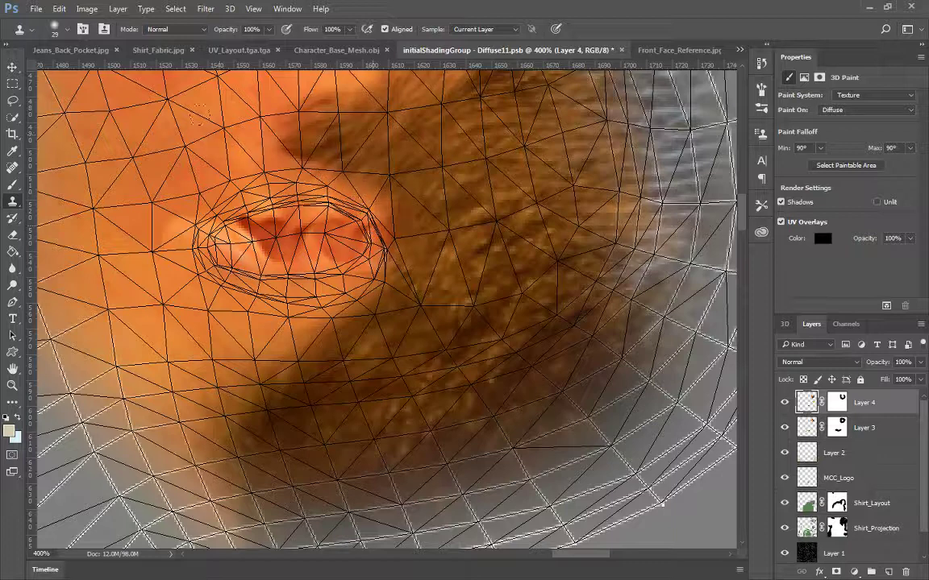
pyautogui.moveTo(331, 203); pyautogui.dragTo(363, 205)
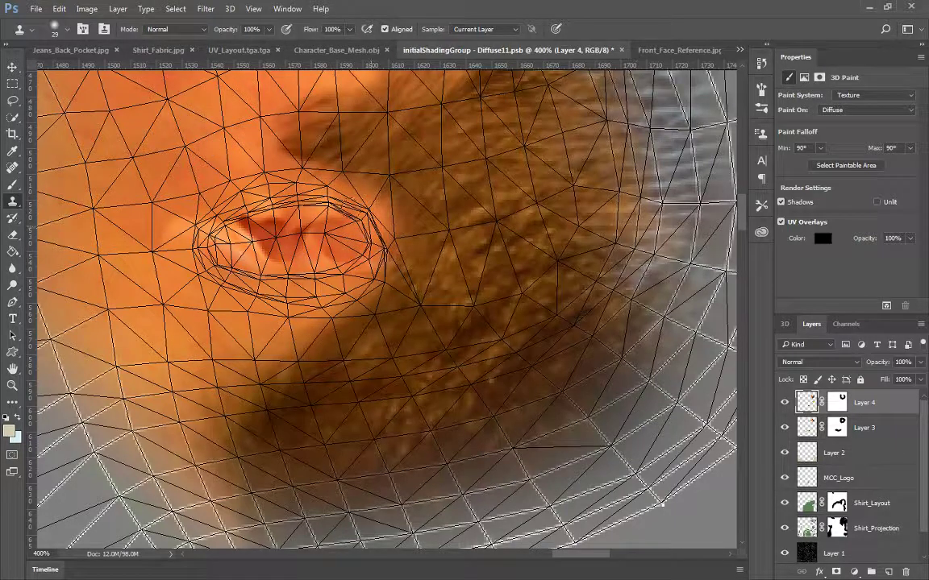
pyautogui.moveTo(371, 306); pyautogui.dragTo(344, 280)
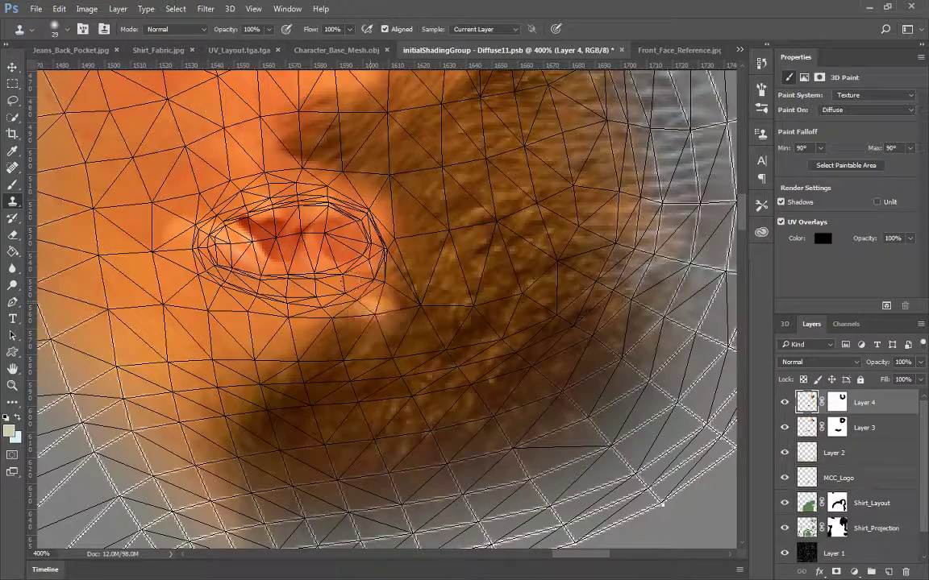
# Step: Switch to Character_Base_Mesh.obj and examine the projected face from the front
pyautogui.hotkey('ctrl', '0')
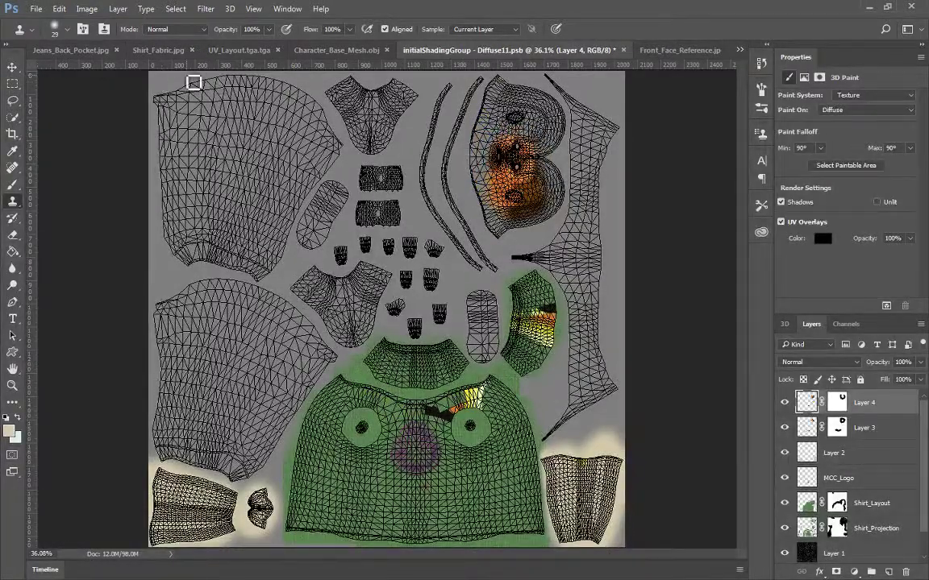
pyautogui.click(346, 50)
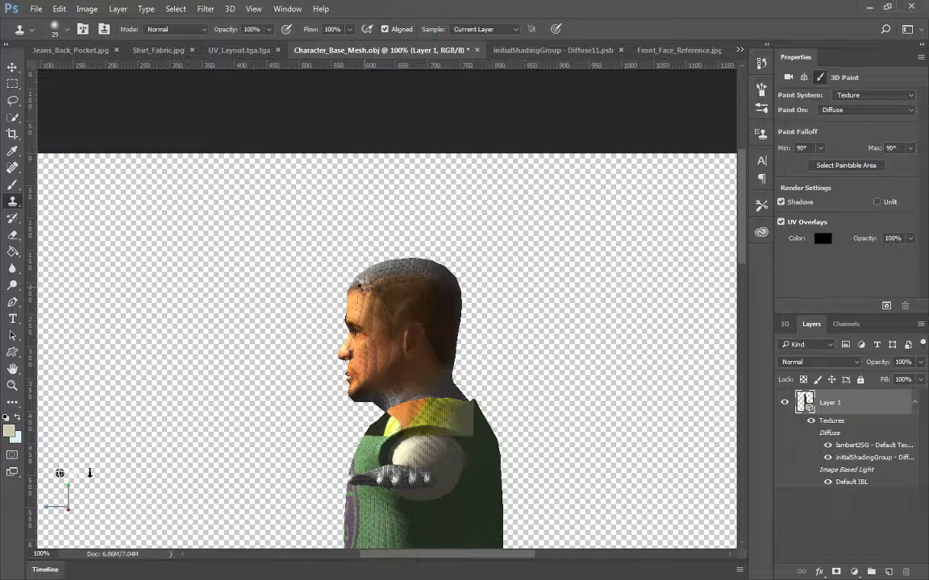
pyautogui.click(13, 68)
pyautogui.click(298, 213)
pyautogui.moveTo(323, 211); pyautogui.dragTo(367, 212)
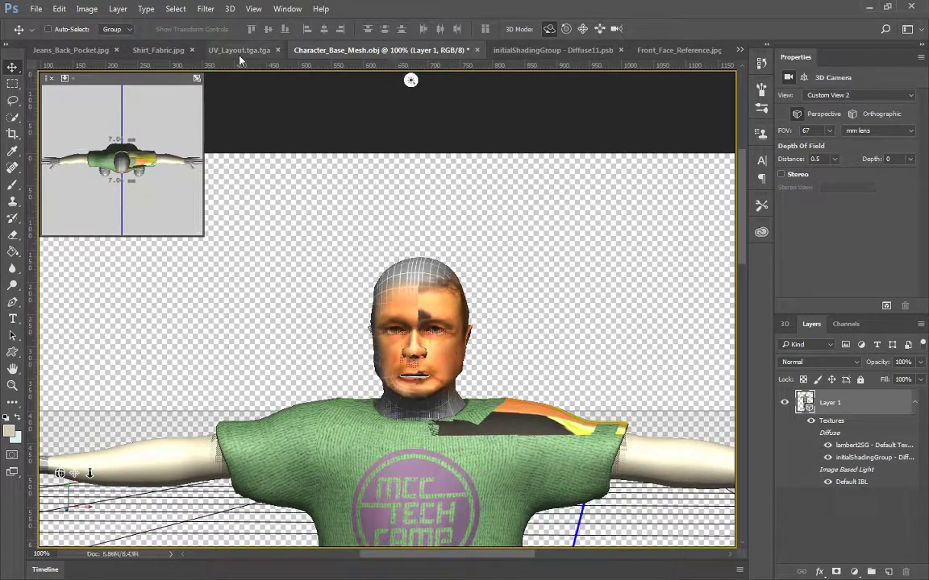
# Step: In the initialShadingGroup - Diffuse11.psb texture, paint black on Layer 4's mask to hide the dark patches over the forehead, nose and mouth
pyautogui.click(536, 50)
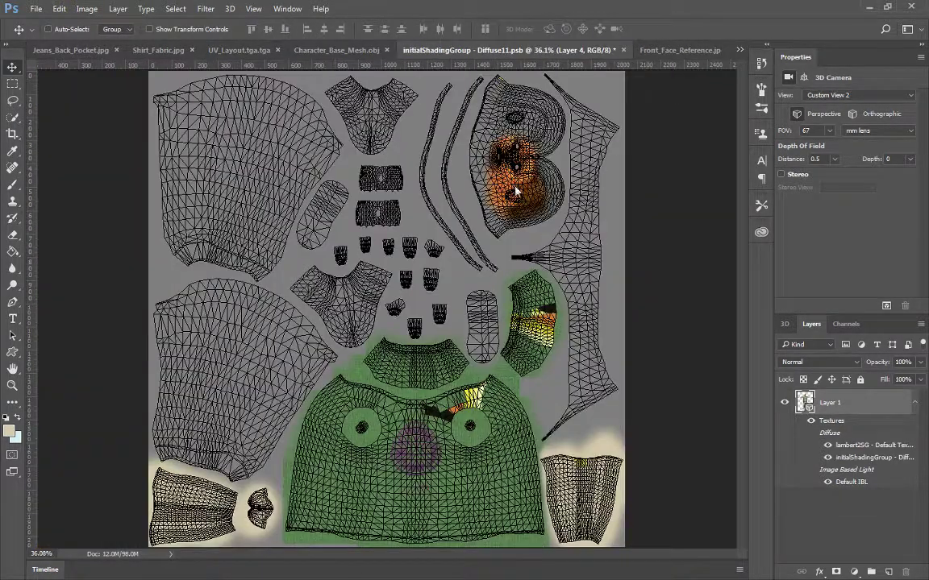
pyautogui.hotkey('ctrl', '+')
pyautogui.hotkey('ctrl', '+')
pyautogui.hotkey('ctrl', '+')
pyautogui.hotkey('ctrl', '+')
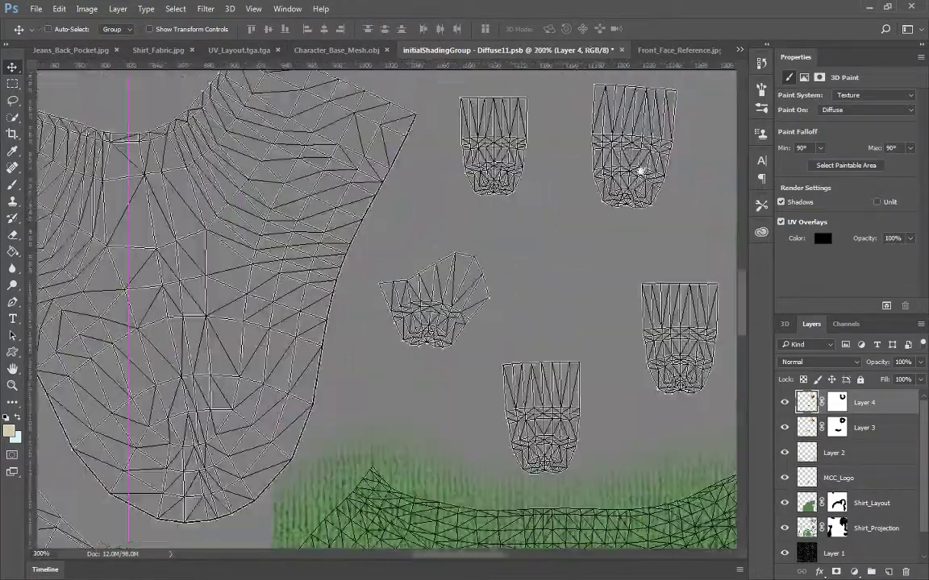
pyautogui.moveTo(640, 170); pyautogui.dragTo(323, 382)
pyautogui.moveTo(475, 224); pyautogui.dragTo(160, 419)
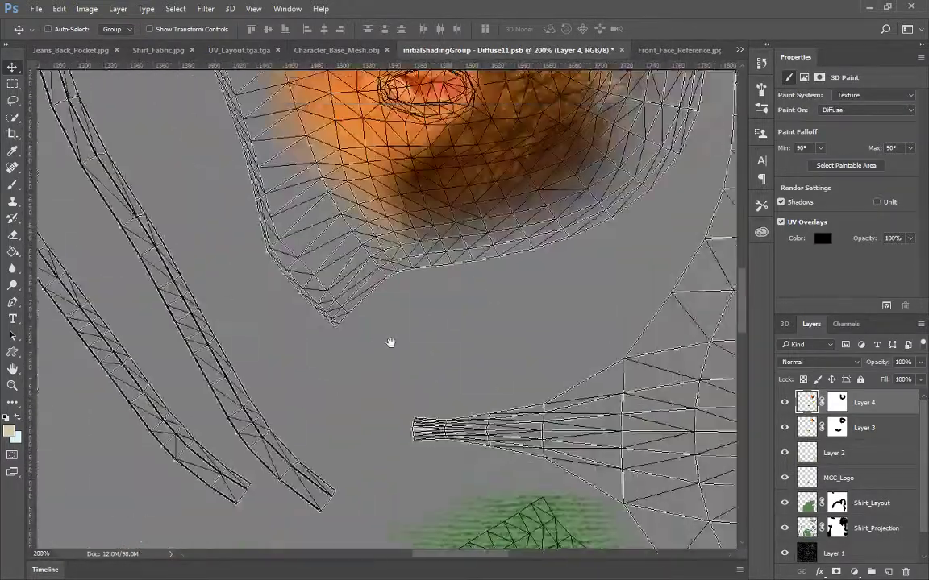
pyautogui.moveTo(390, 344); pyautogui.dragTo(176, 530)
pyautogui.moveTo(461, 203)
pyautogui.mouseDown()
pyautogui.moveTo(274, 416)
pyautogui.moveTo(560, 236)
pyautogui.mouseUp()
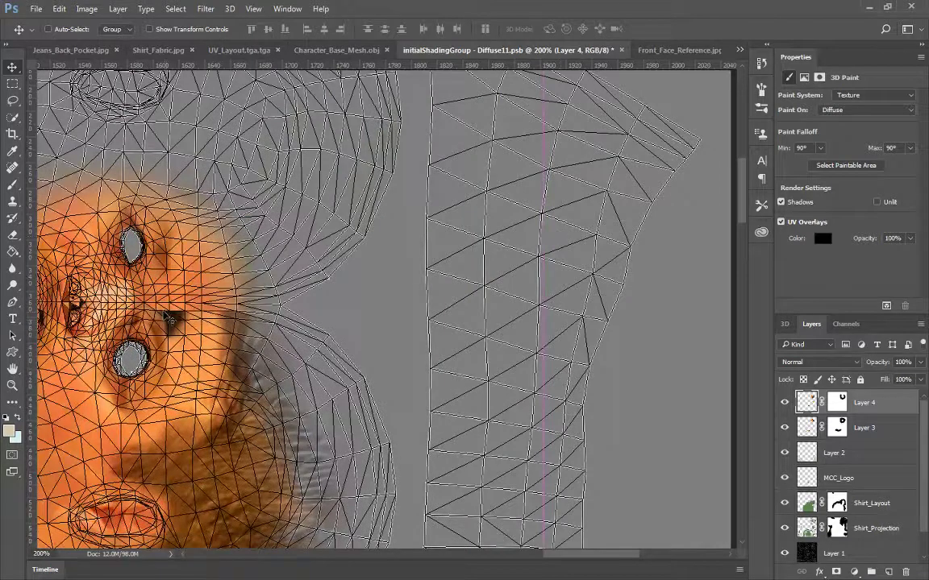
pyautogui.press('b')
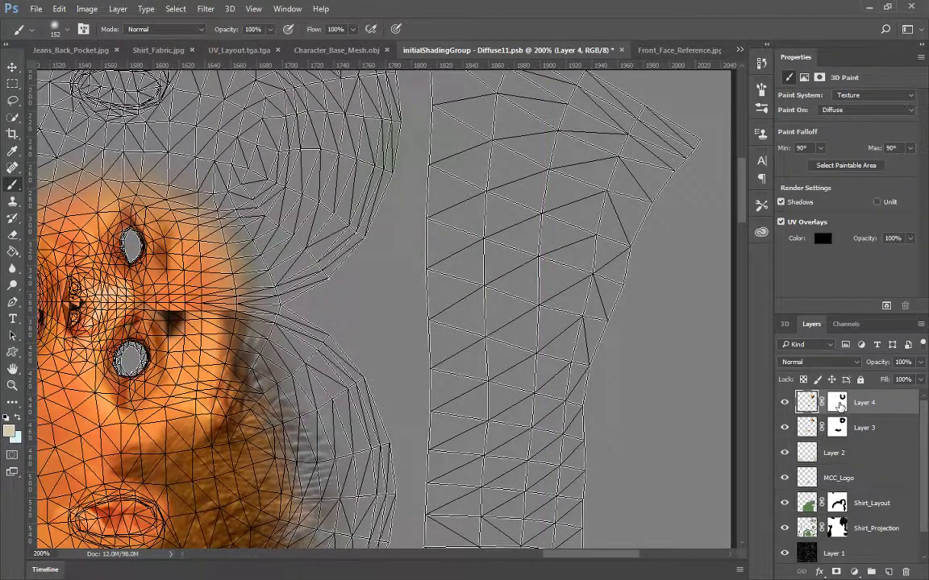
pyautogui.click(839, 403)
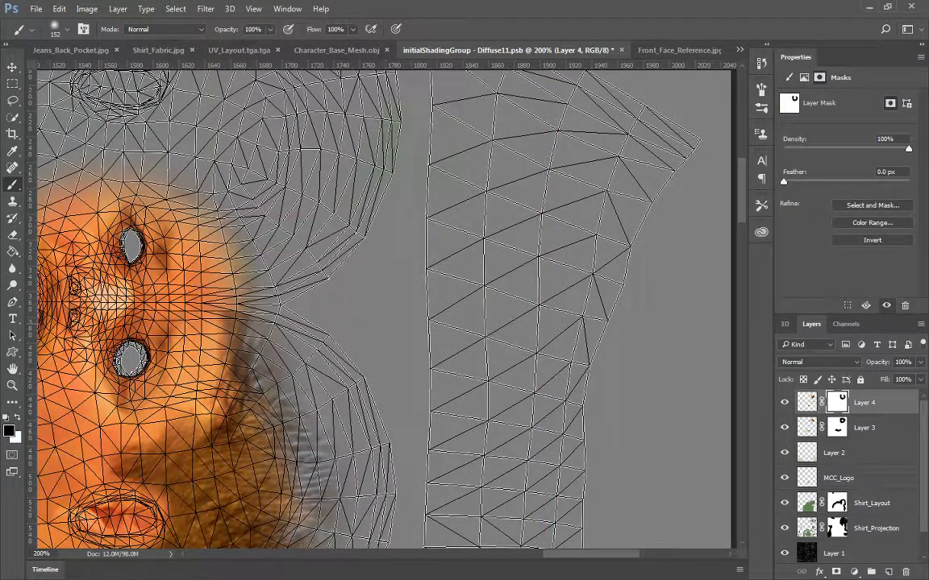
pyautogui.moveTo(389, 251); pyautogui.dragTo(500, 250)
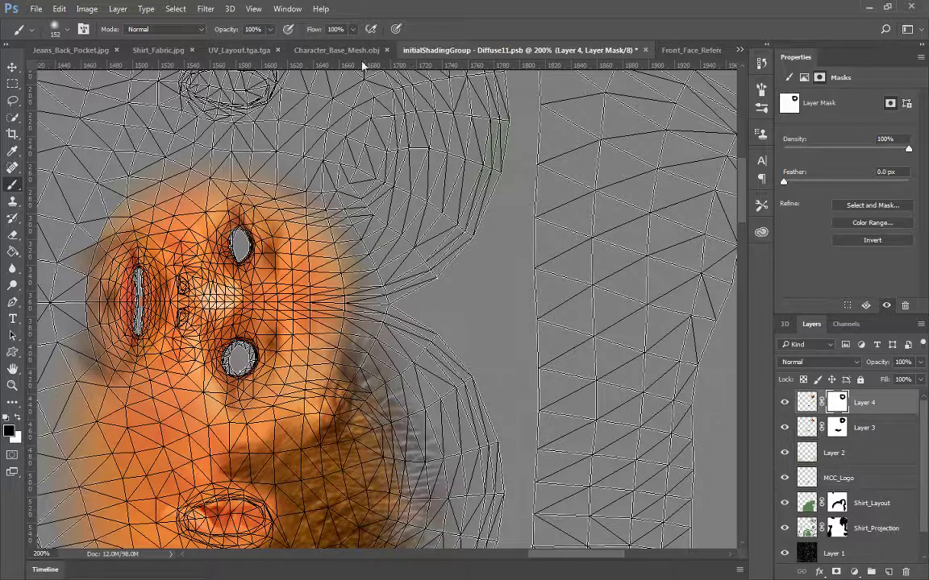
# Step: Switch to Character_Base_Mesh.obj and orbit the character to the untextured side profile of the head
pyautogui.click(331, 50)
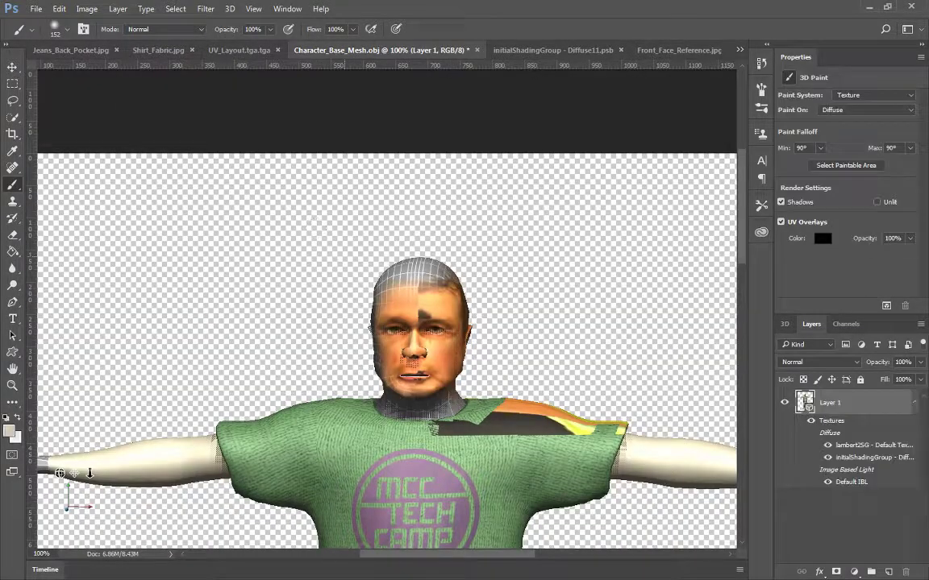
pyautogui.click(345, 258)
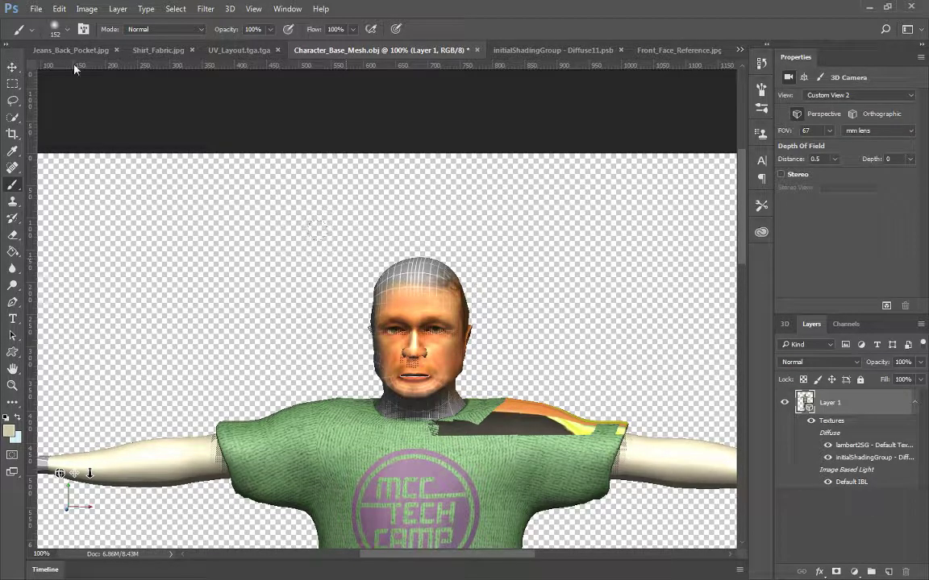
pyautogui.click(12, 66)
pyautogui.moveTo(566, 240)
pyautogui.mouseDown()
pyautogui.moveTo(524, 242)
pyautogui.moveTo(555, 244)
pyautogui.mouseUp()
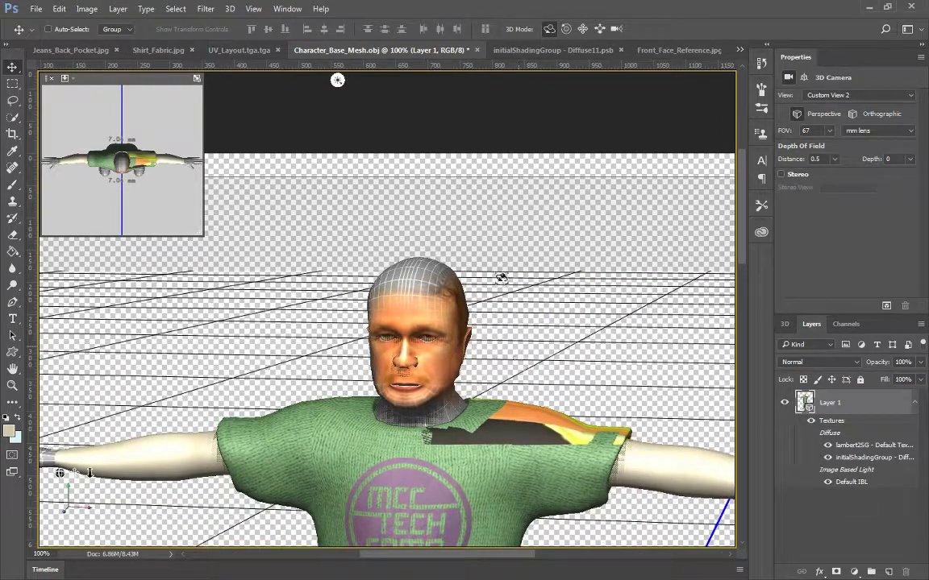
pyautogui.moveTo(461, 244); pyautogui.dragTo(608, 243)
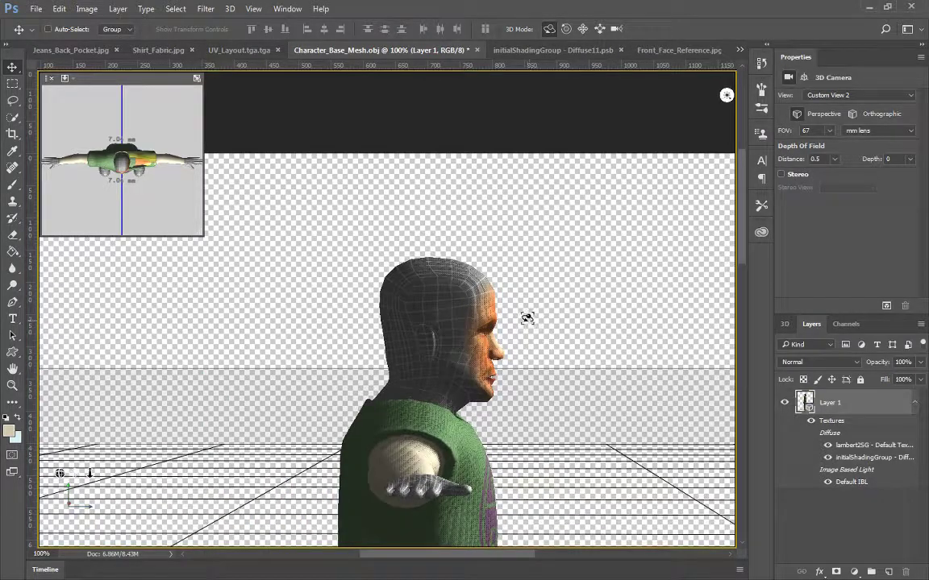
pyautogui.press('ctrl')
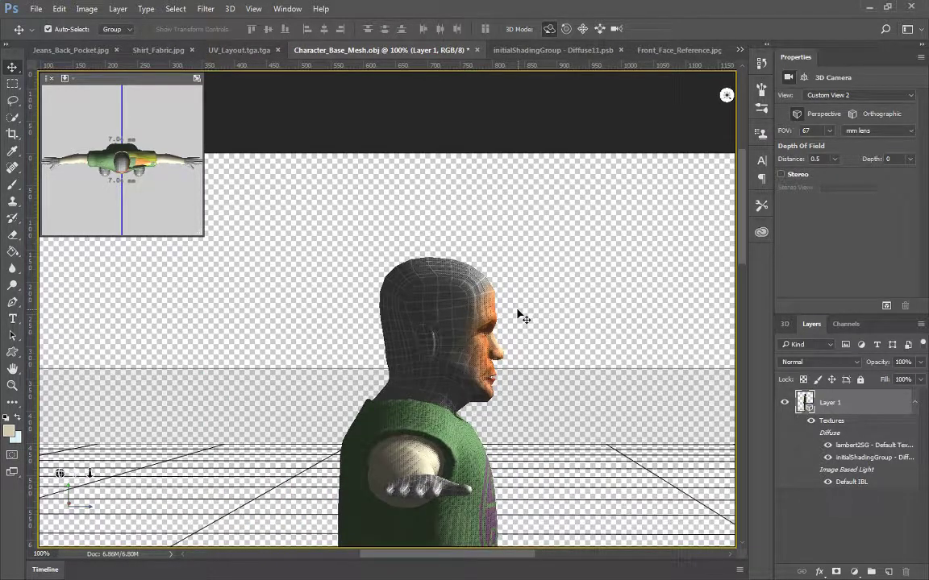
# Step: Paste the side face photo as a new layer and flip it horizontally
pyautogui.hotkey('ctrl', 'v')
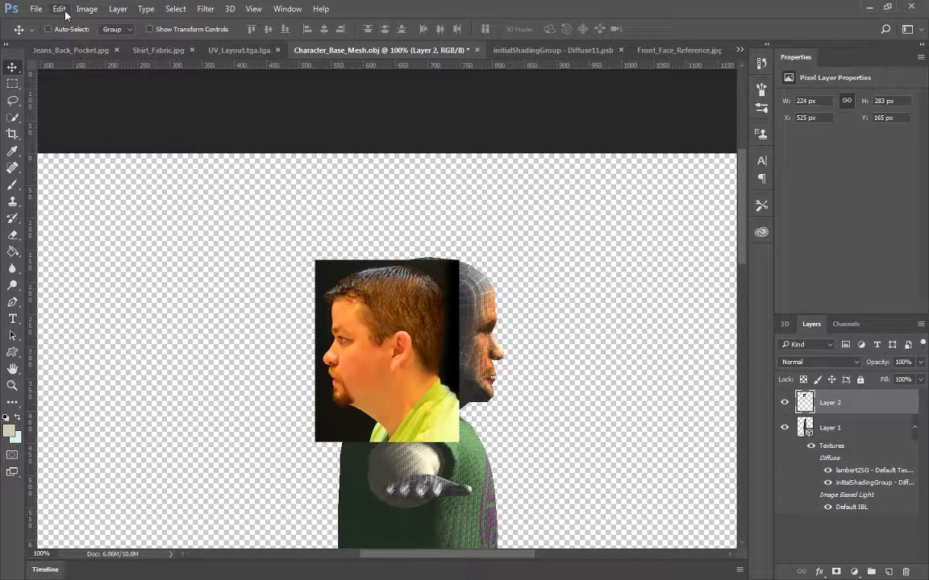
pyautogui.click(65, 12)
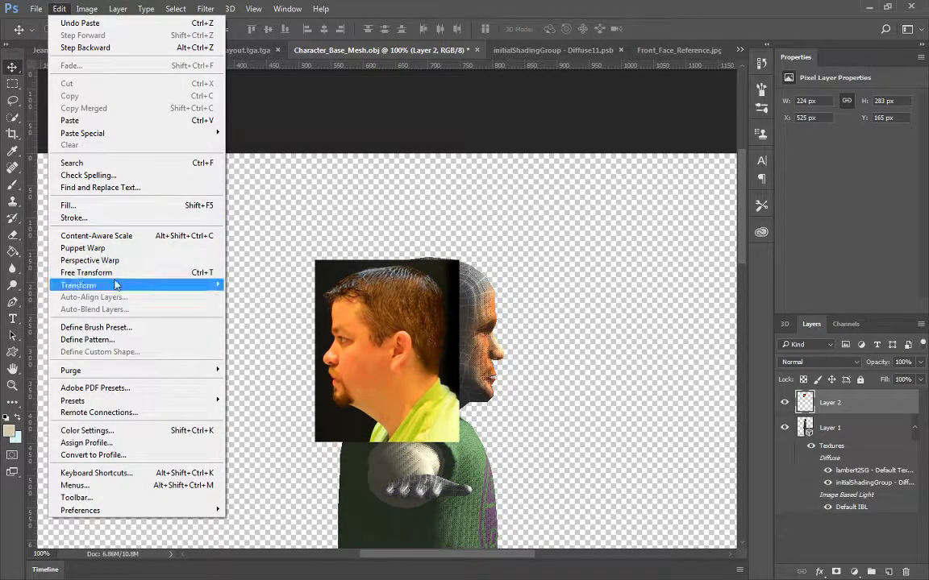
pyautogui.moveTo(135, 293)
pyautogui.click(259, 424)
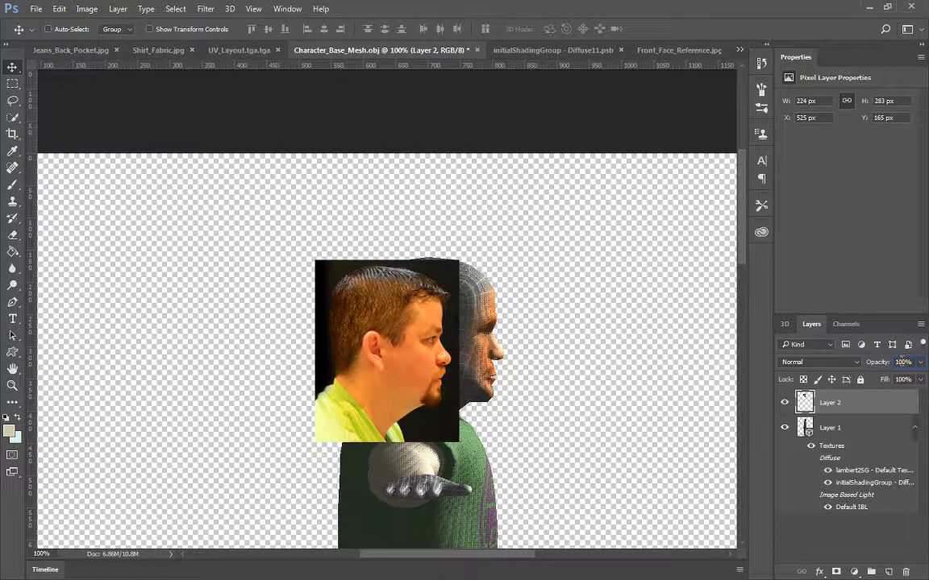
# Step: Set the pasted photo's opacity to 50% and align it with the model's head at X 605 px, Y 154 px
pyautogui.write('50')
pyautogui.press('Return')
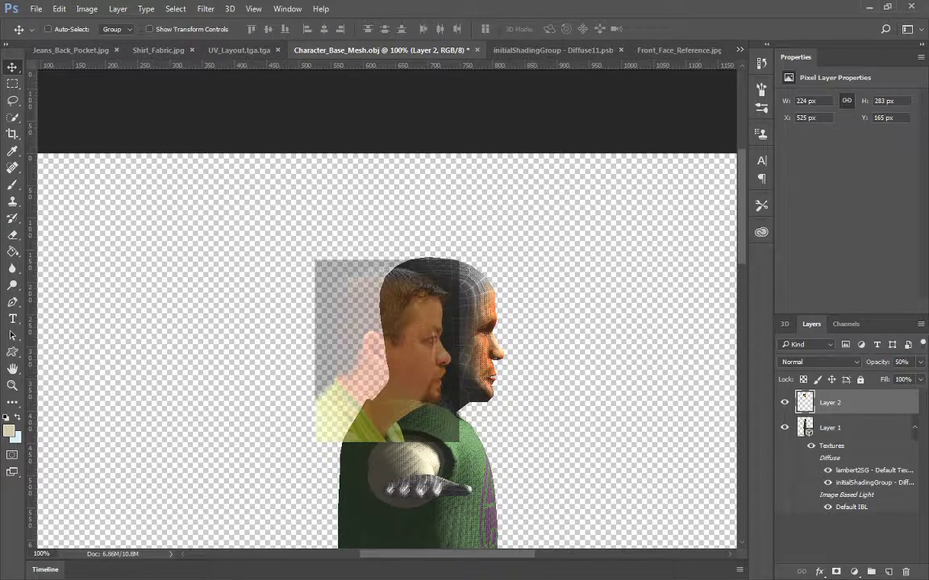
pyautogui.moveTo(376, 345); pyautogui.dragTo(427, 337)
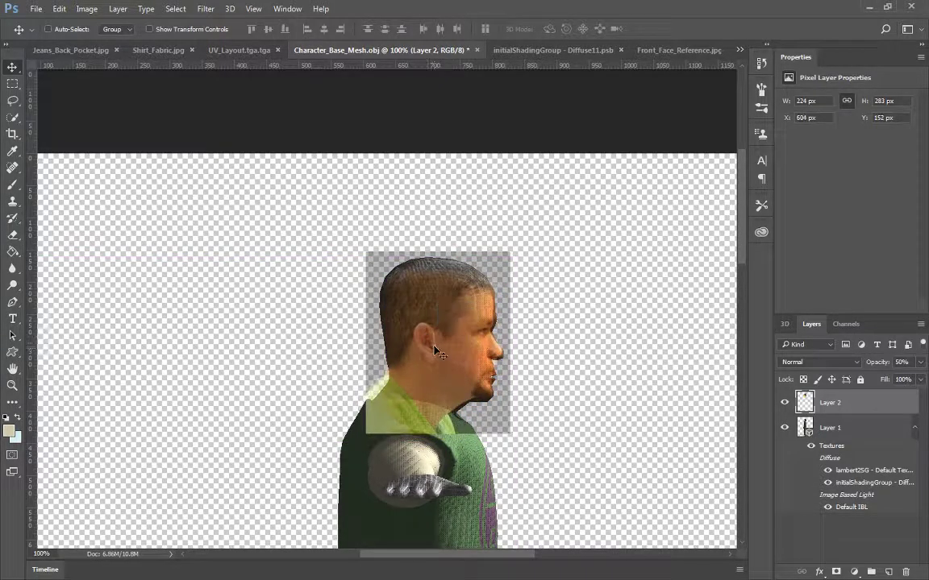
pyautogui.press('Right')
pyautogui.press('Down')
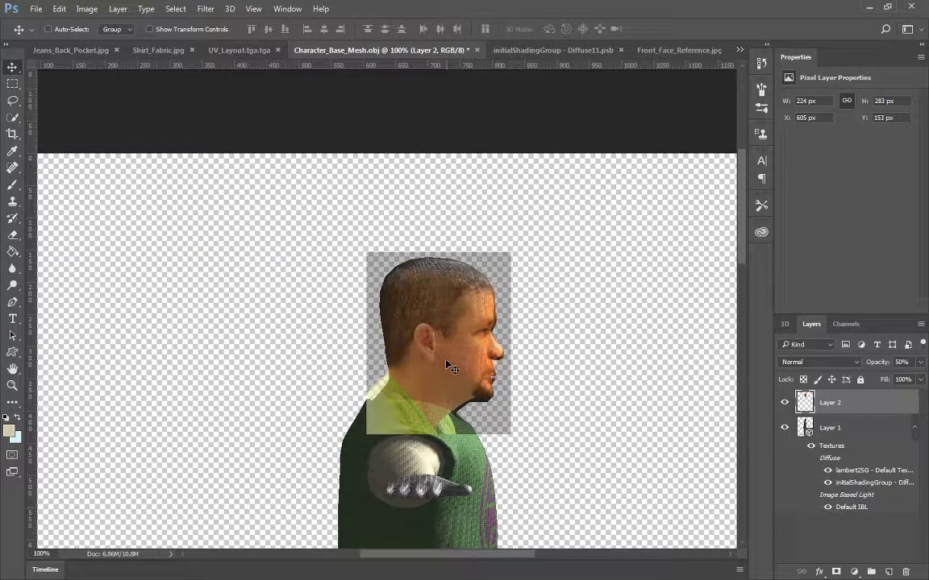
pyautogui.press('Down')
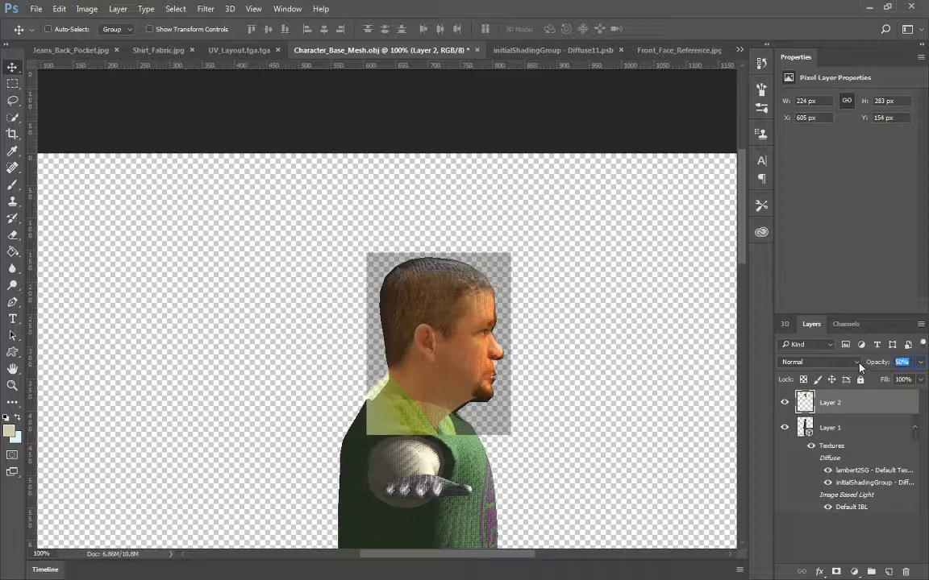
# Step: Set Layer 2's opacity to 100% and merge it down onto the 3D model layer
pyautogui.write('100')
pyautogui.press('Return')
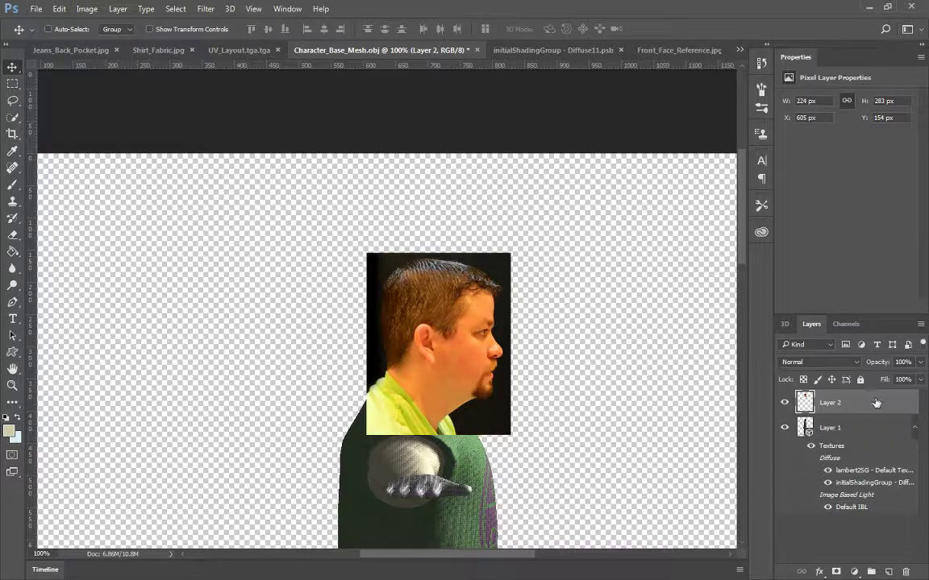
pyautogui.rightClick(846, 403)
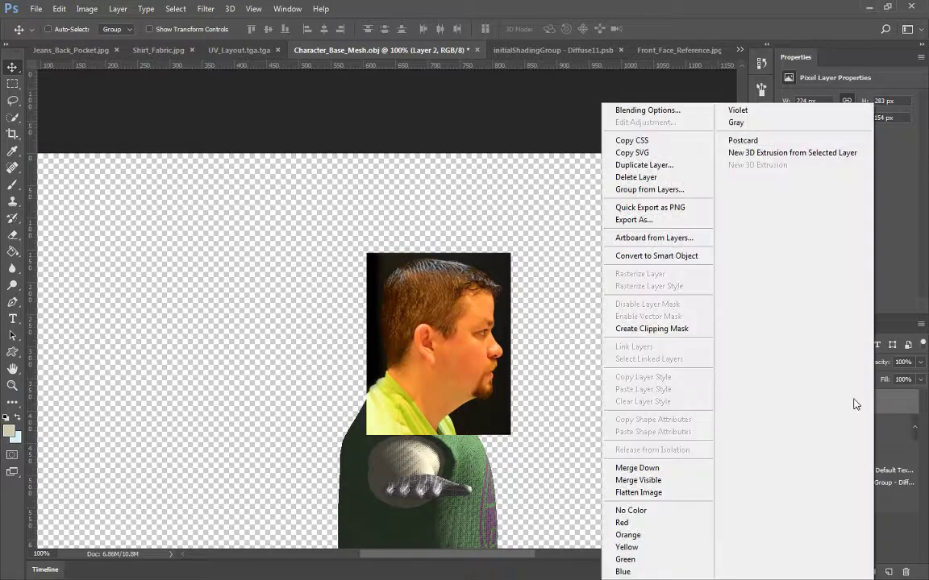
pyautogui.click(645, 468)
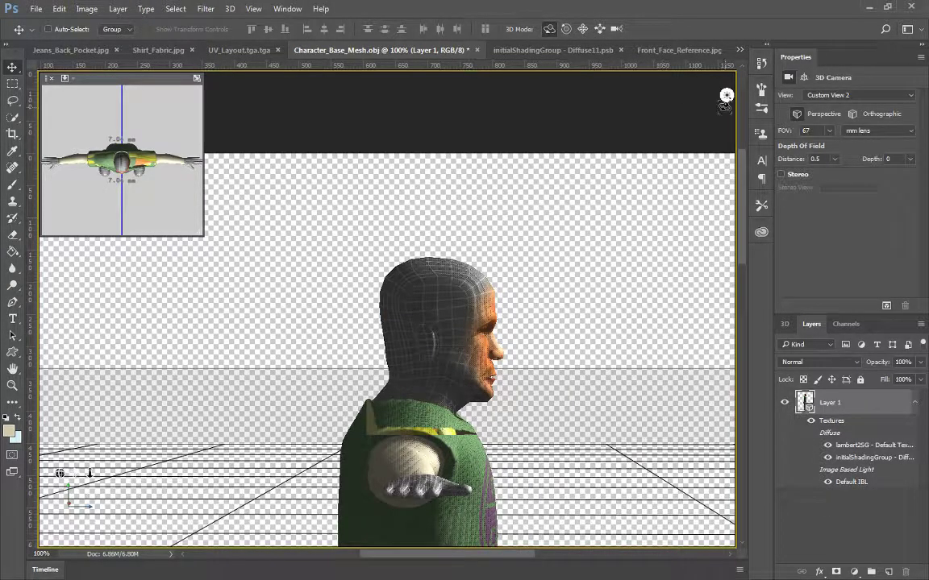
# Step: Rotate the scene's infinite light so it illuminates the side of the character's head
pyautogui.click(726, 95)
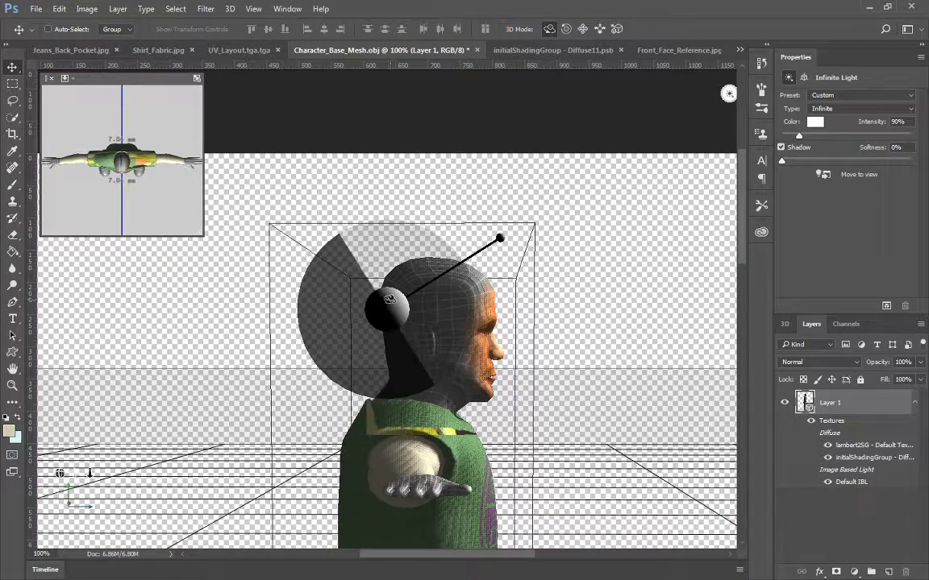
pyautogui.moveTo(389, 299)
pyautogui.mouseDown()
pyautogui.moveTo(326, 289)
pyautogui.moveTo(229, 364)
pyautogui.moveTo(235, 366)
pyautogui.mouseUp()
pyautogui.click(587, 246)
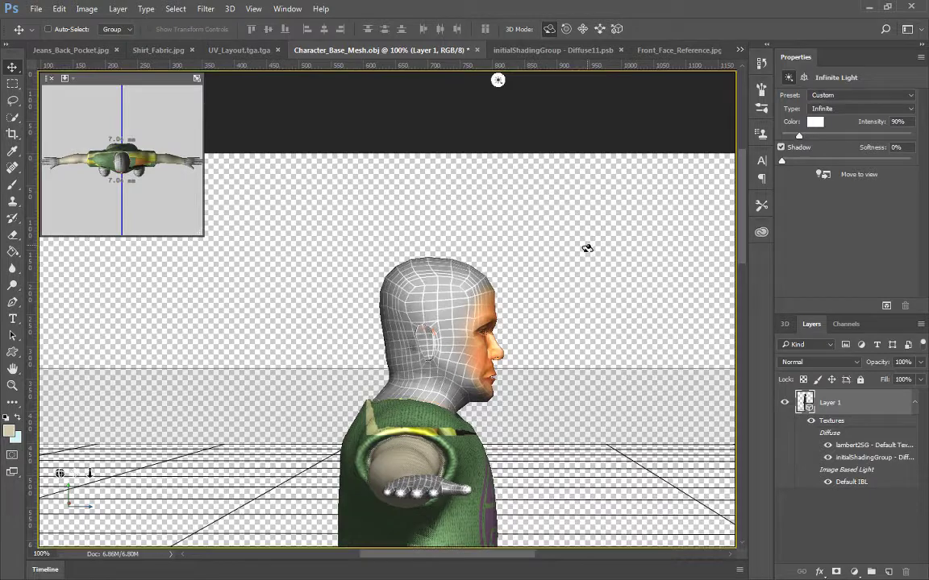
# Step: Paste the side face photo as a new layer above the model and flip it horizontally
pyautogui.hotkey('ctrl', 'v')
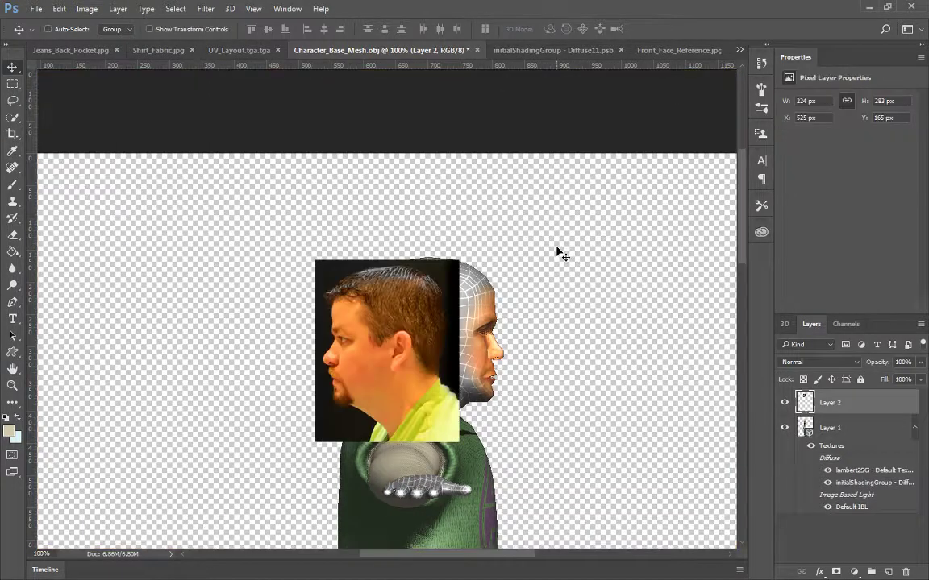
pyautogui.click(60, 9)
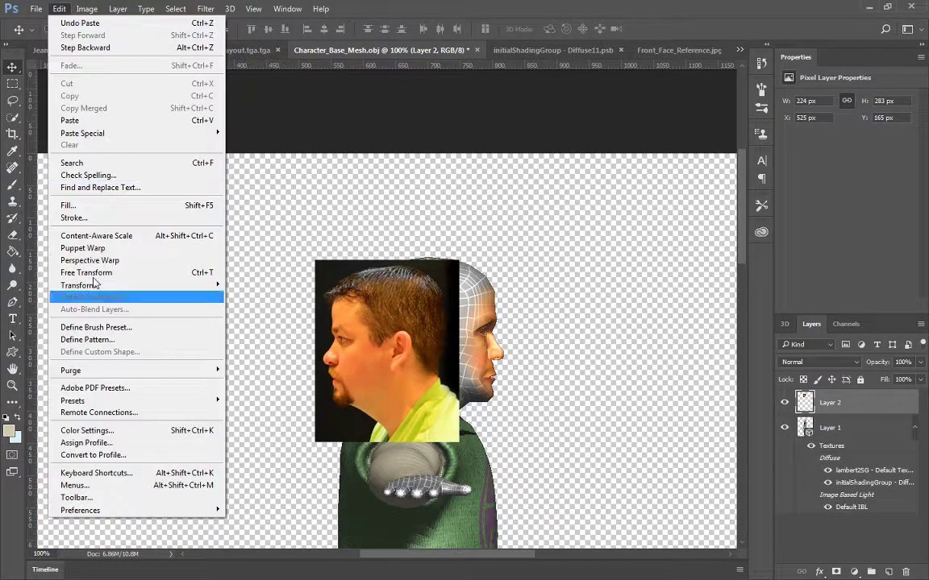
pyautogui.moveTo(115, 289)
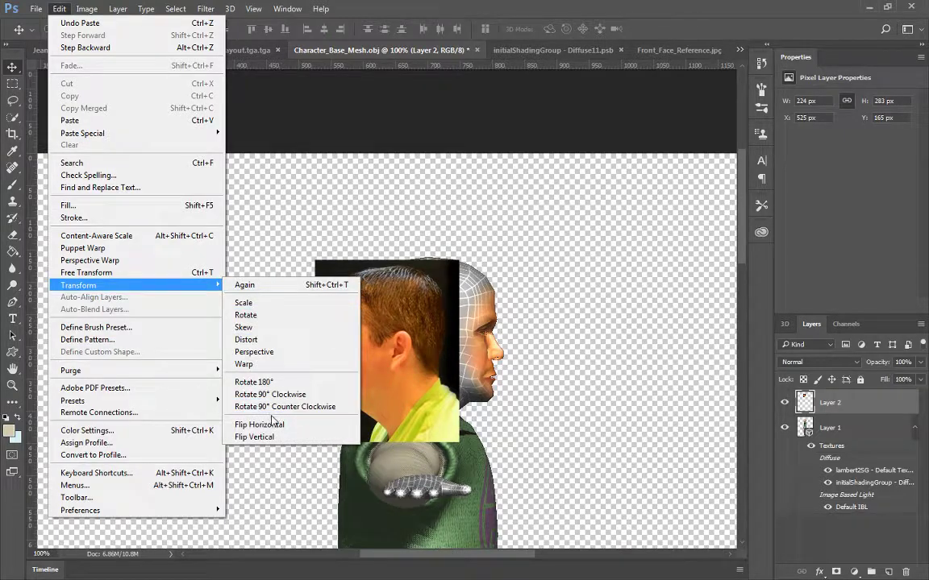
pyautogui.click(279, 427)
# Step: Set the photo layer to 50% opacity and align it with the head profile at X 607 px, Y 156 px
pyautogui.moveTo(396, 356); pyautogui.dragTo(445, 349)
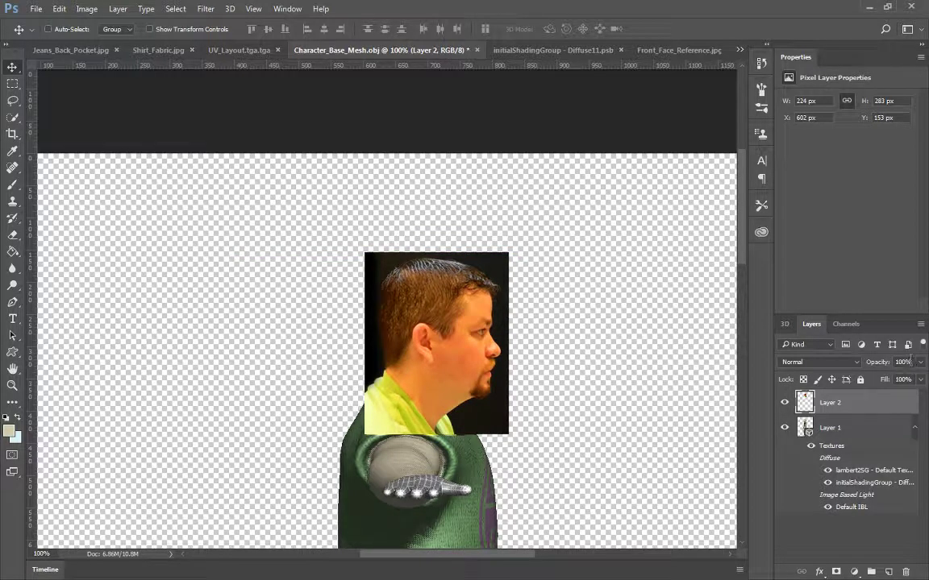
pyautogui.write('50')
pyautogui.press('Return')
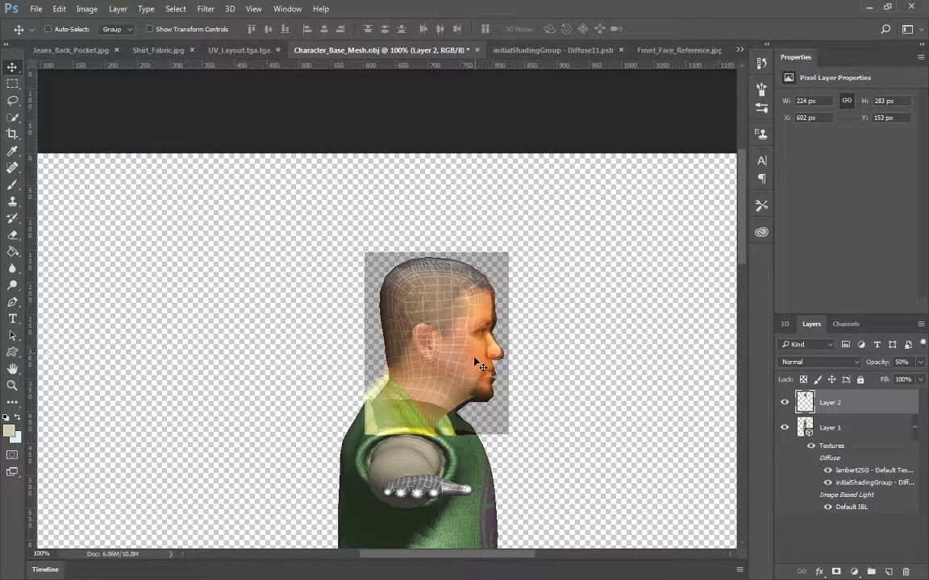
pyautogui.moveTo(465, 358); pyautogui.dragTo(465, 359)
pyautogui.press('Right')
pyautogui.press('Right')
pyautogui.press('Right')
pyautogui.press('Right')
pyautogui.press('Right')
pyautogui.press('Down')
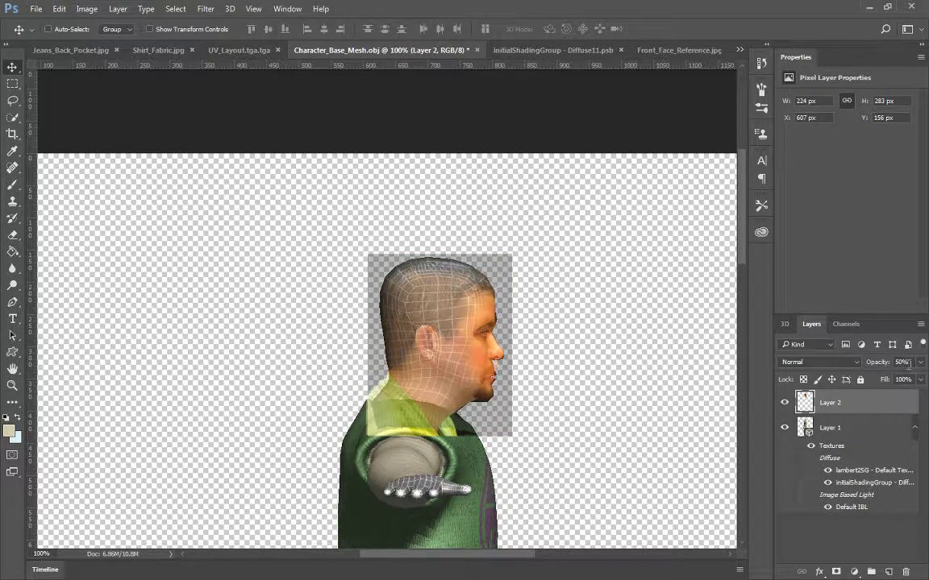
# Step: Set Layer 2's opacity to 100% and merge it down onto the 3D model layer
pyautogui.press('0')
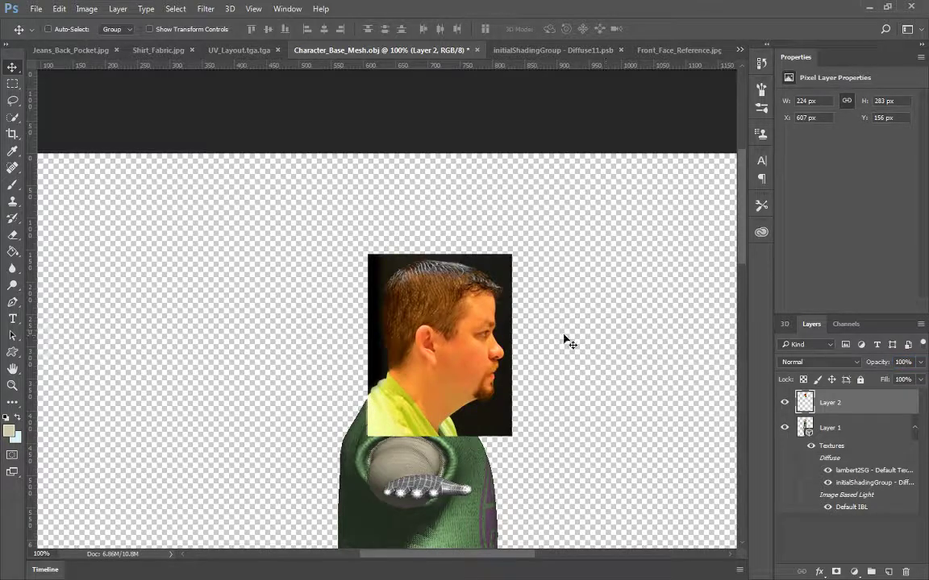
pyautogui.rightClick(886, 398)
pyautogui.click(694, 467)
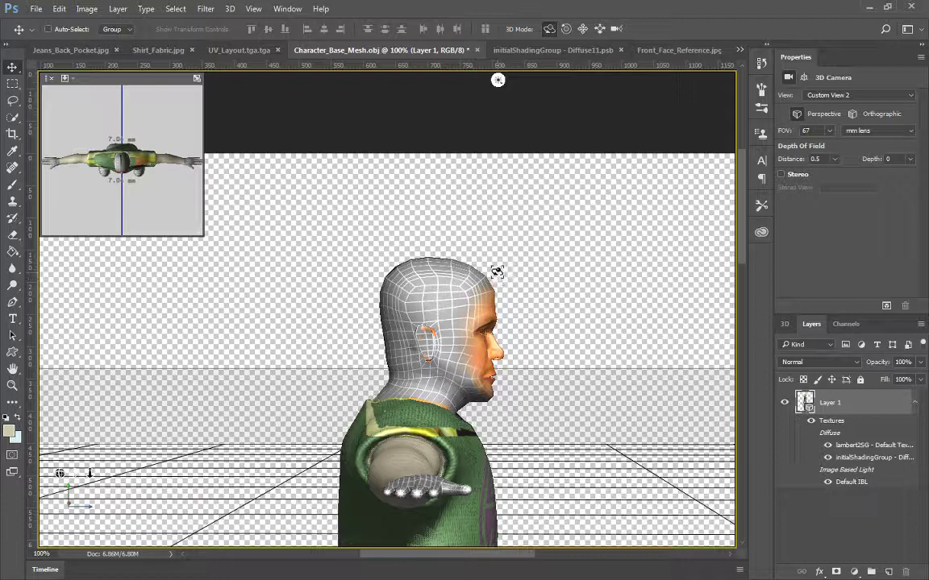
# Step: Paste the side face photo again as a new layer and mirror it horizontally to face the same way as the model
pyautogui.hotkey('ctrl', 'z')
pyautogui.click(59, 9)
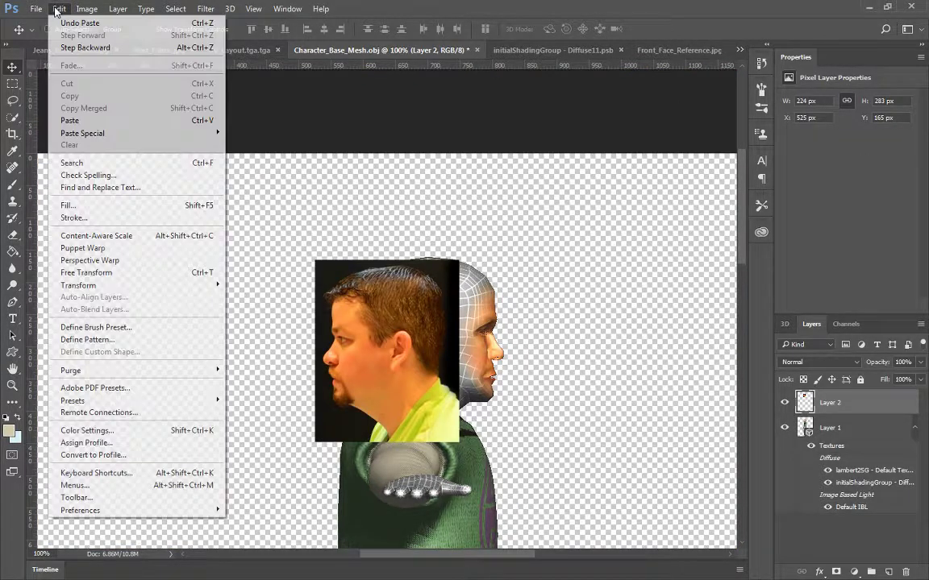
pyautogui.moveTo(113, 285)
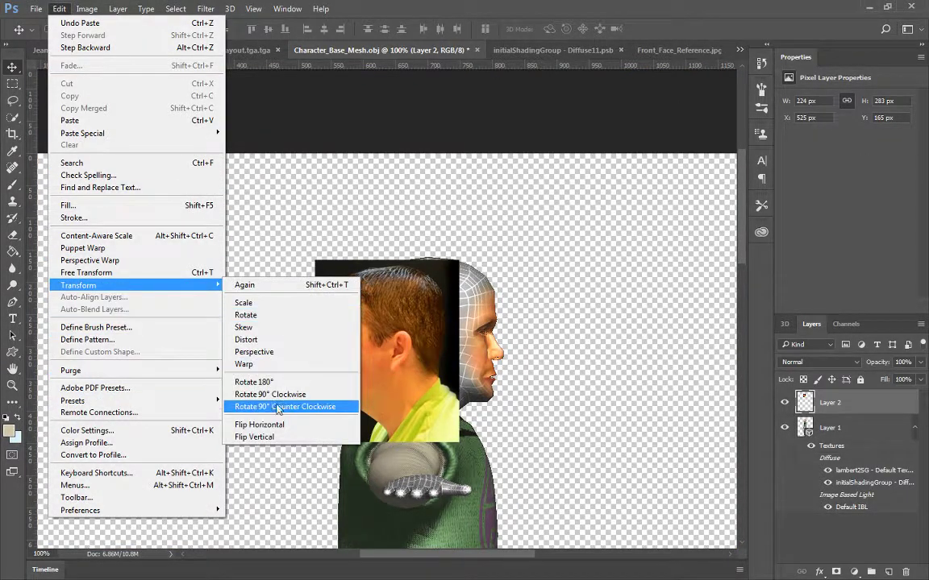
pyautogui.click(288, 428)
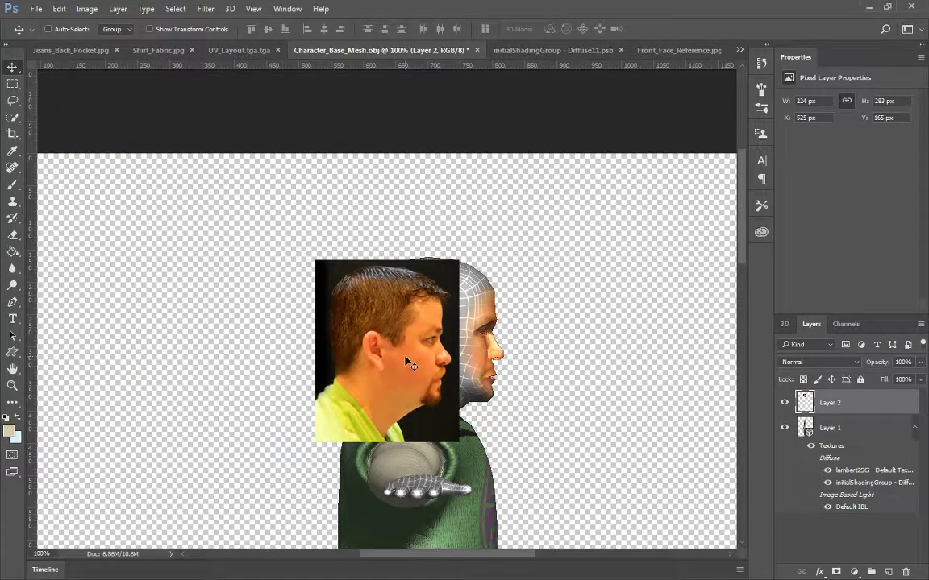
# Step: Move the photo over the head at 50% opacity and line it up at X 606 px, Y 156 px
pyautogui.moveTo(410, 364); pyautogui.dragTo(472, 357)
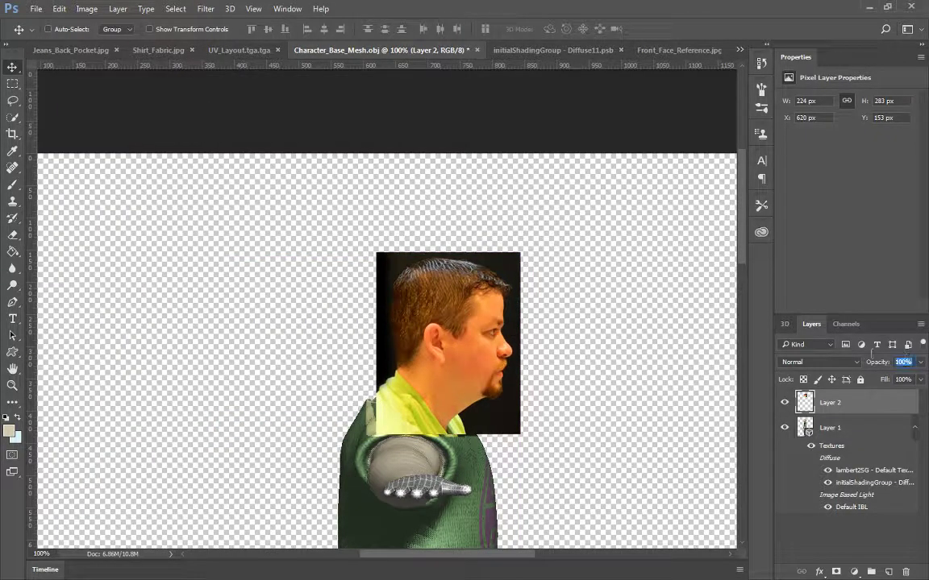
pyautogui.write('50')
pyautogui.press('Return')
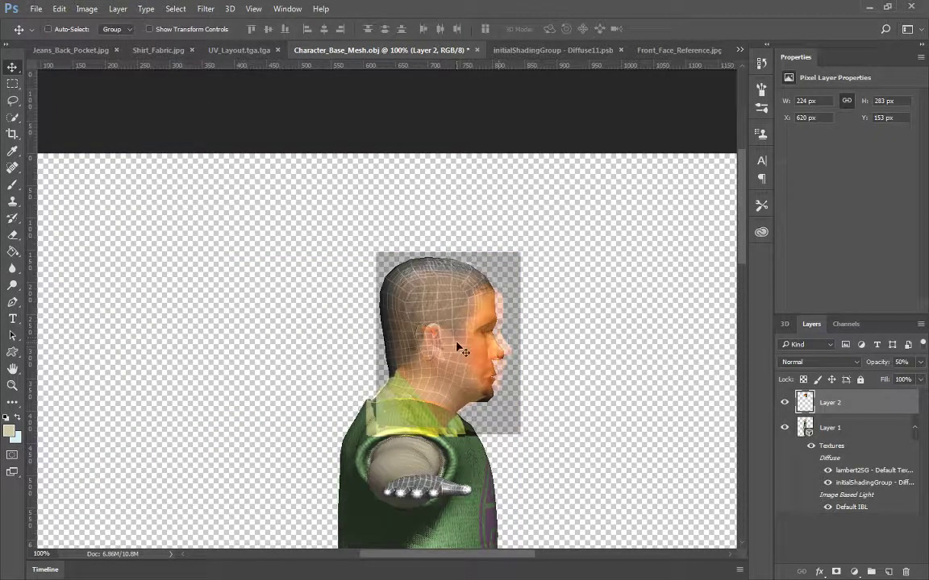
pyautogui.moveTo(457, 349); pyautogui.dragTo(448, 346)
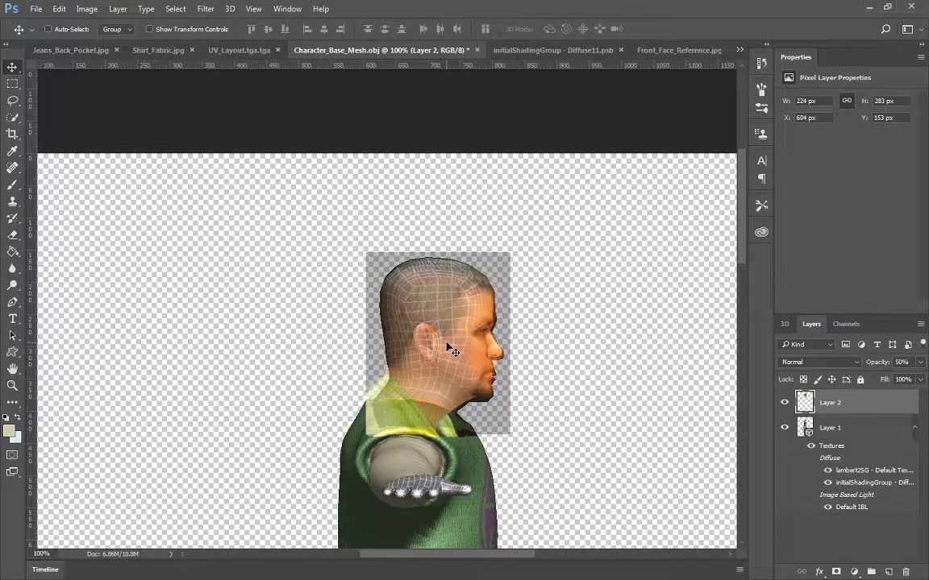
pyautogui.press('Down')
pyautogui.press('Down')
pyautogui.press('Right')
pyautogui.press('Right')
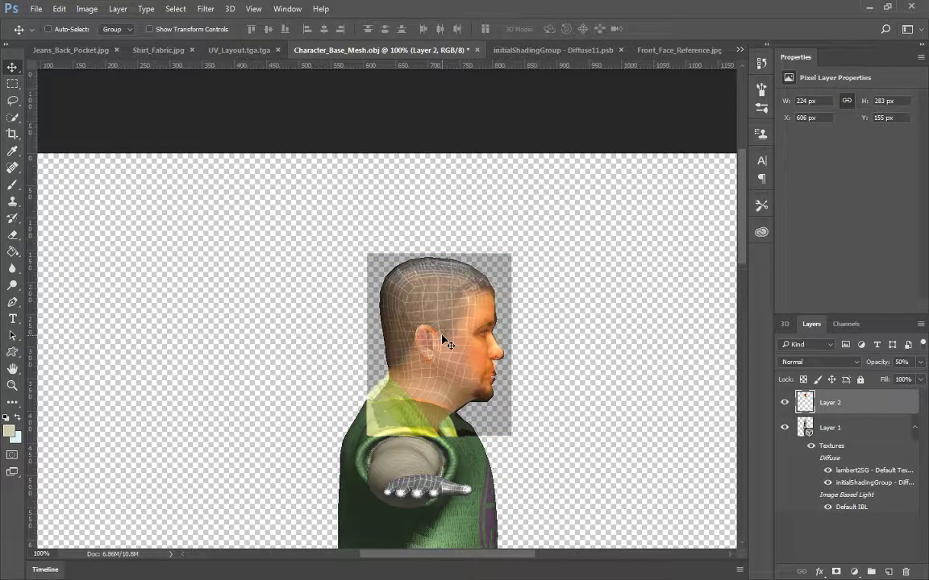
pyautogui.press('Down')
# Step: Set the aligned photo layer's opacity to 100%
pyautogui.write('1')
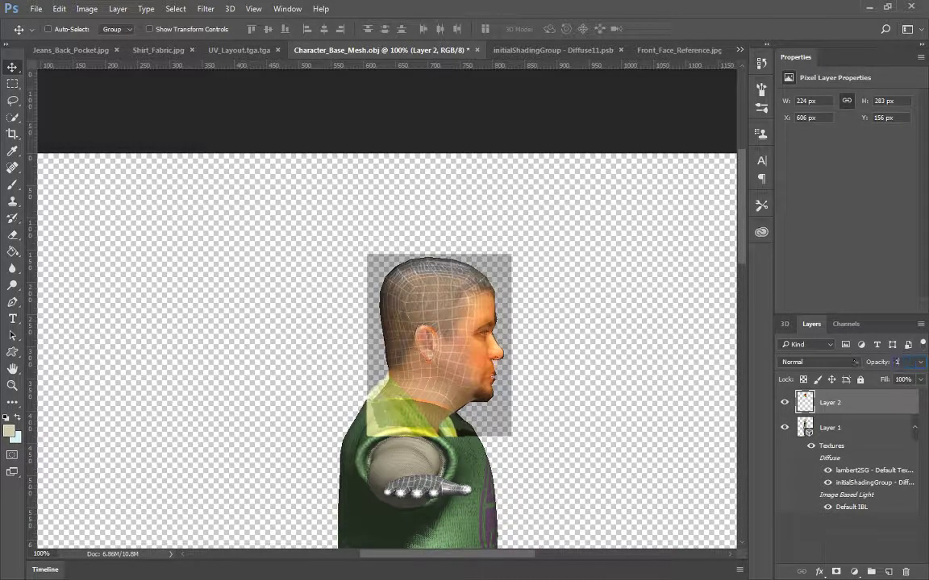
pyautogui.write('00')
pyautogui.press('Return')
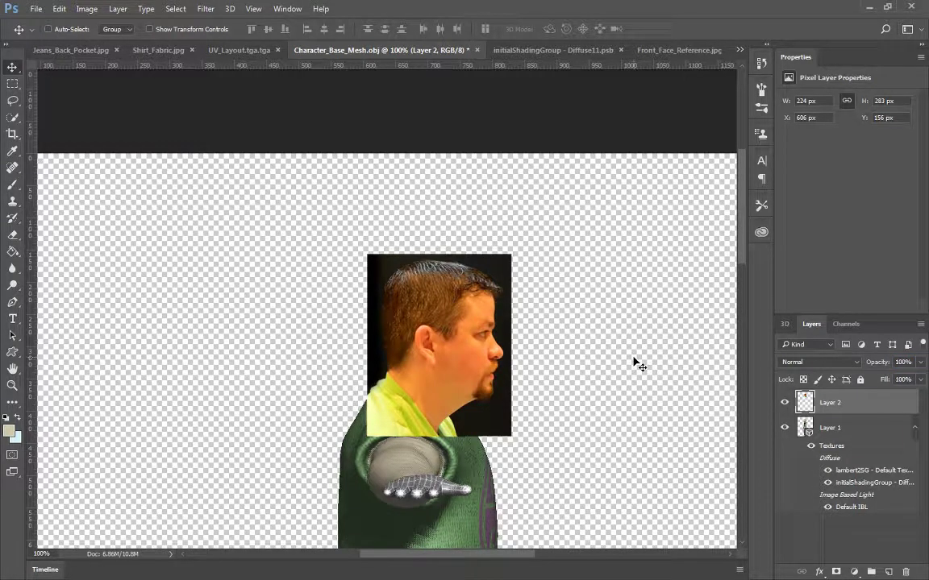
# Step: Copy the flipped side photo to the clipboard and merge Layer 2 down onto the 3D model layer
pyautogui.hotkey('ctrl', 'a')
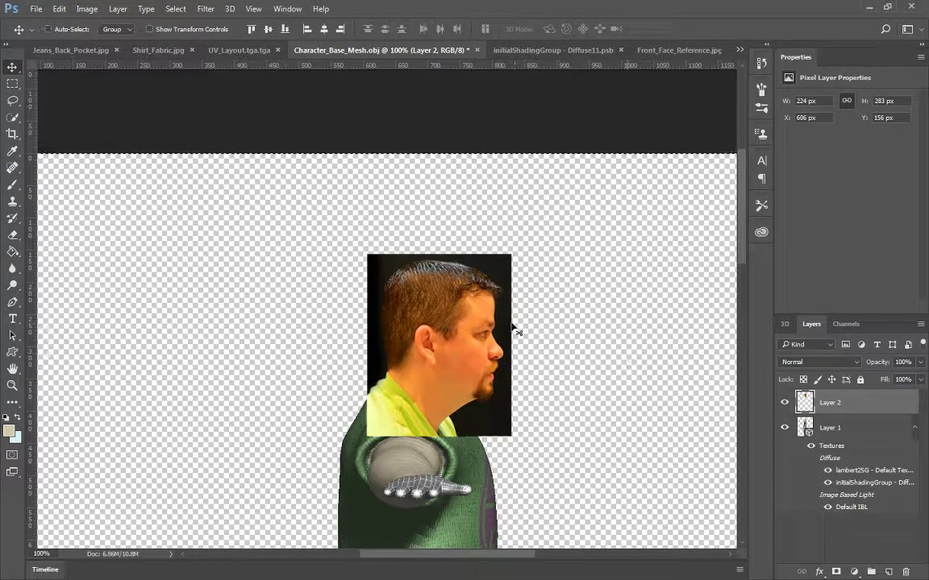
pyautogui.hotkey('ctrl', 'd')
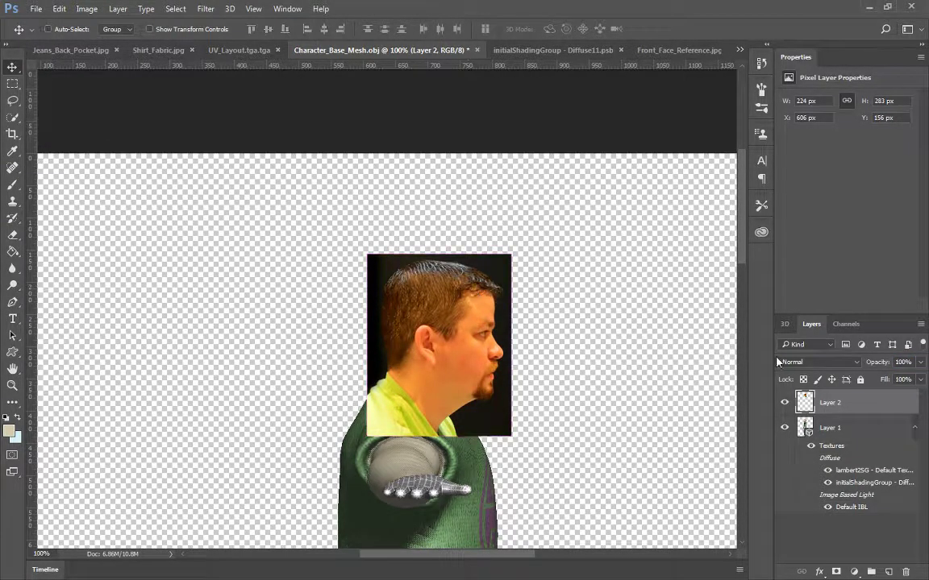
pyautogui.rightClick(856, 405)
pyautogui.click(661, 467)
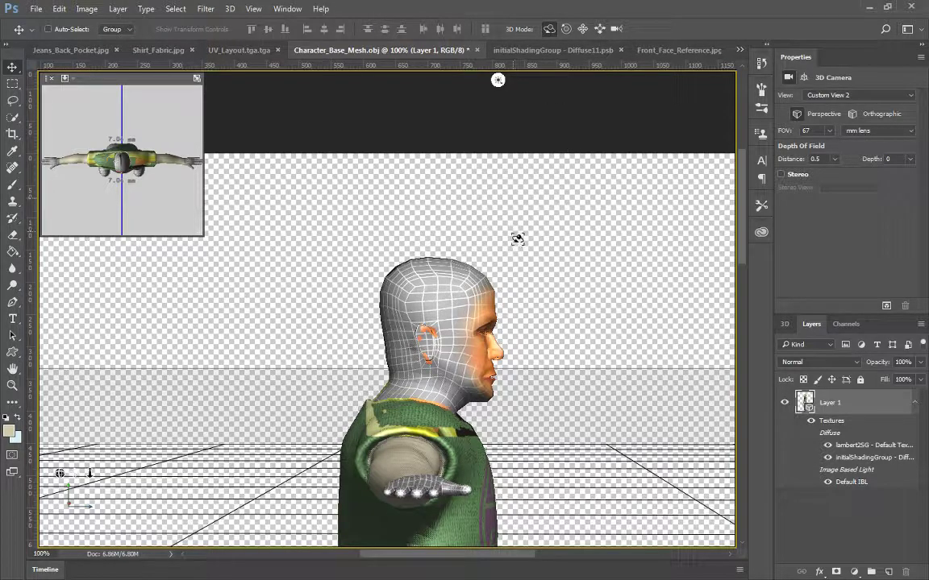
# Step: Switch to the initialShadingGroup - Diffuse11.psb texture and make Layer 4's image active instead of its layer mask
pyautogui.click(548, 51)
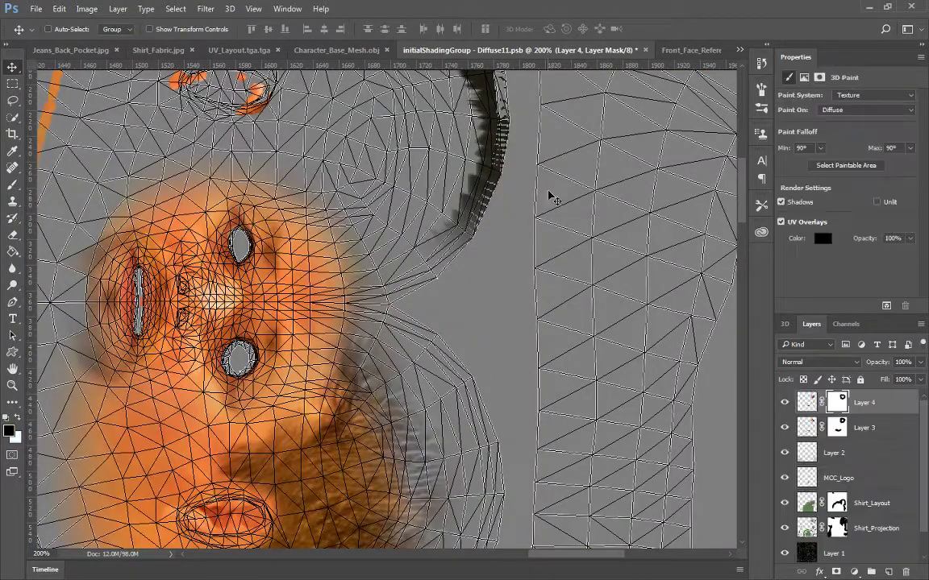
pyautogui.click(804, 403)
pyautogui.click(837, 403)
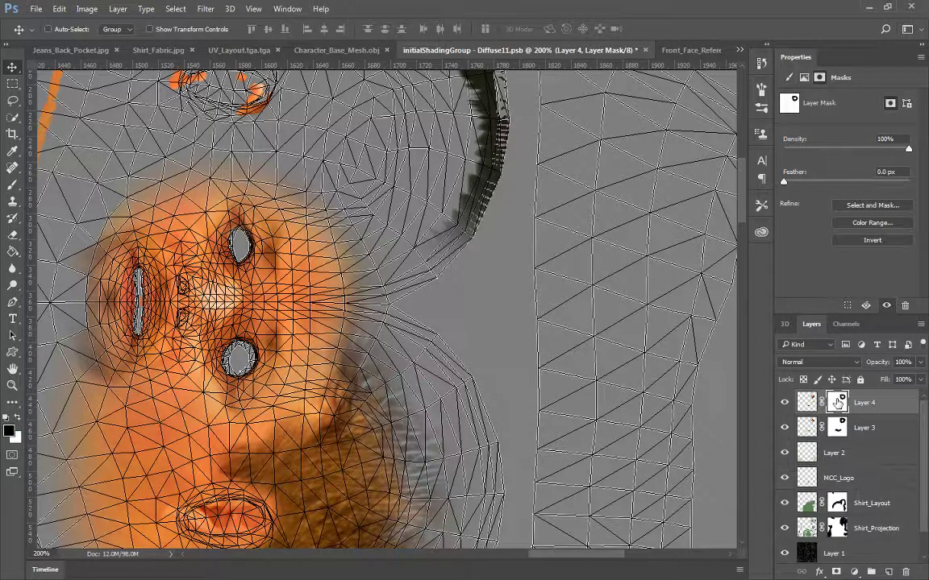
pyautogui.click(814, 399)
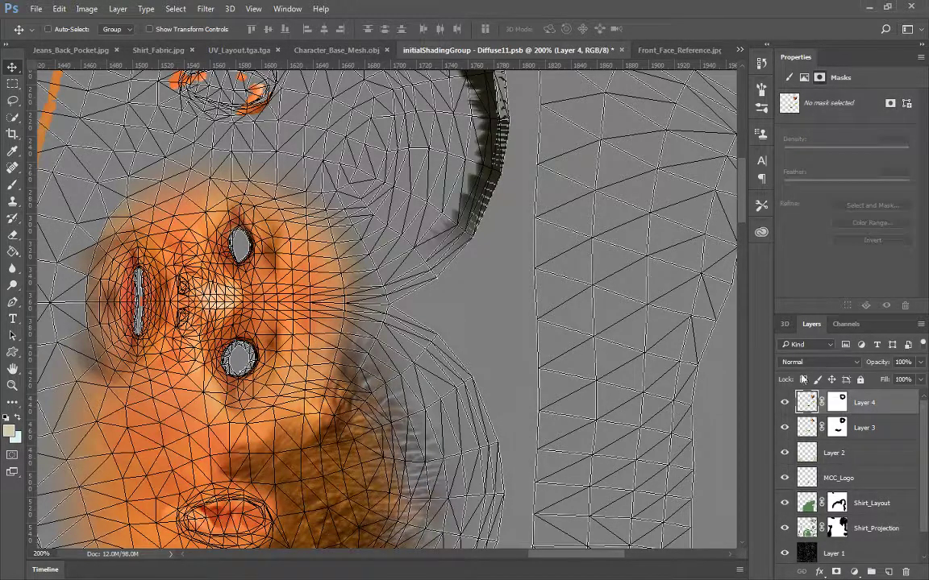
# Step: Return to Character_Base_Mesh.obj and paste the flipped side photo as a new layer roughly over the head
pyautogui.click(346, 51)
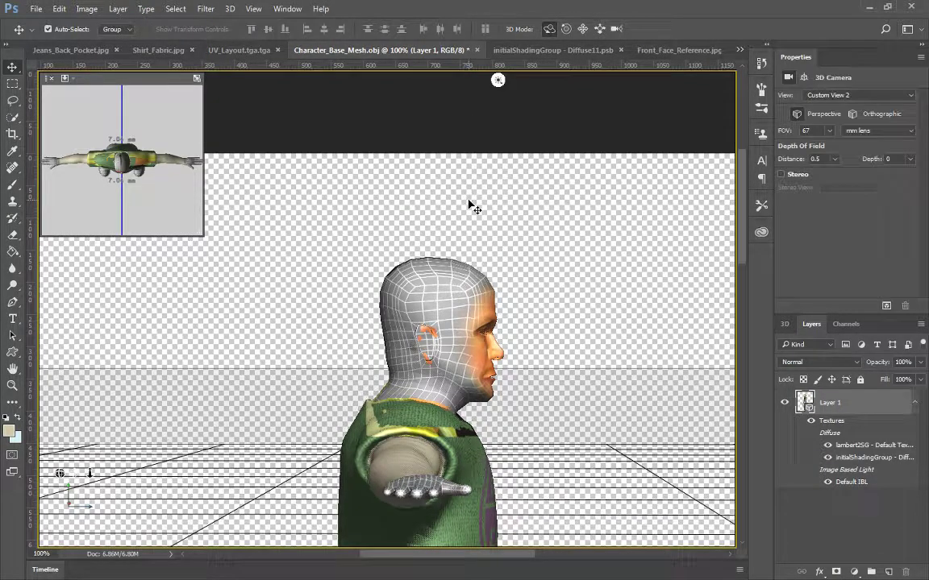
pyautogui.hotkey('ctrl', 'v')
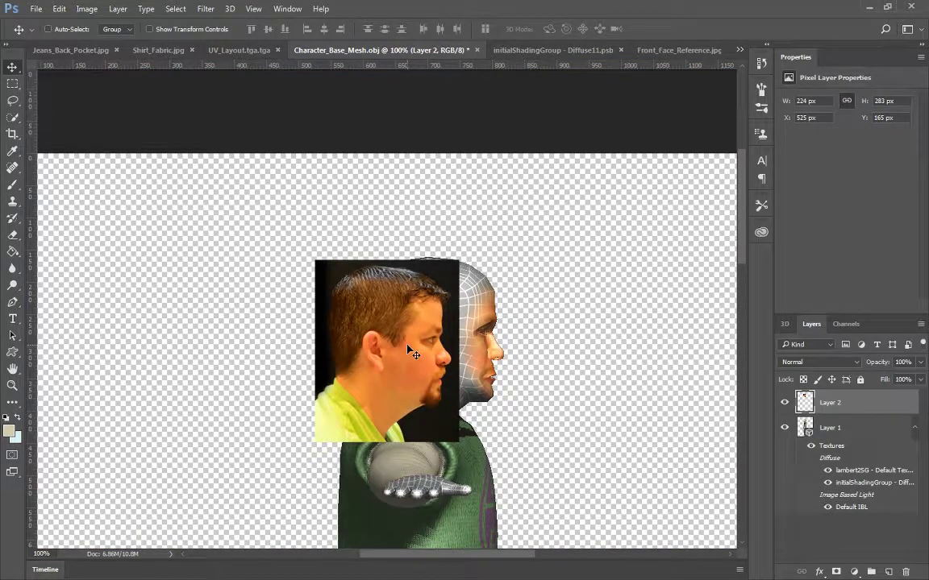
pyautogui.moveTo(369, 314); pyautogui.dragTo(429, 296)
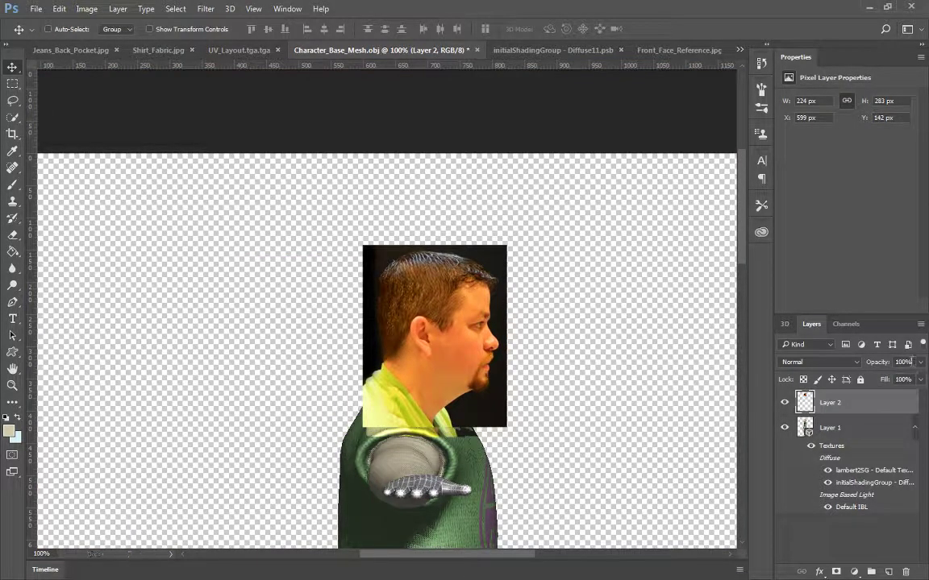
# Step: Set the pasted photo's opacity to 50% and align it with the head's side profile at X 606 px, Y 155 px
pyautogui.moveTo(912, 362); pyautogui.dragTo(835, 353)
pyautogui.write('50')
pyautogui.press('Return')
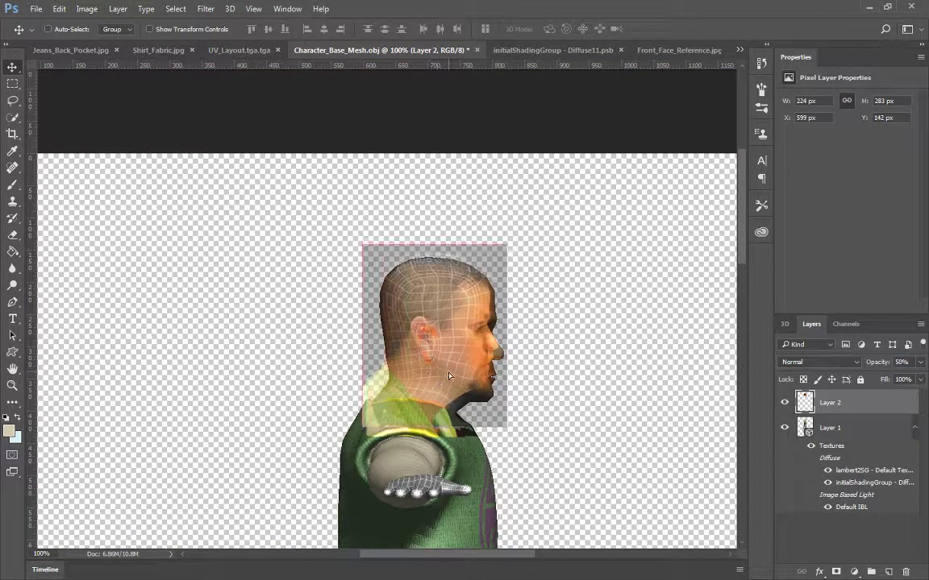
pyautogui.moveTo(444, 372); pyautogui.dragTo(451, 380)
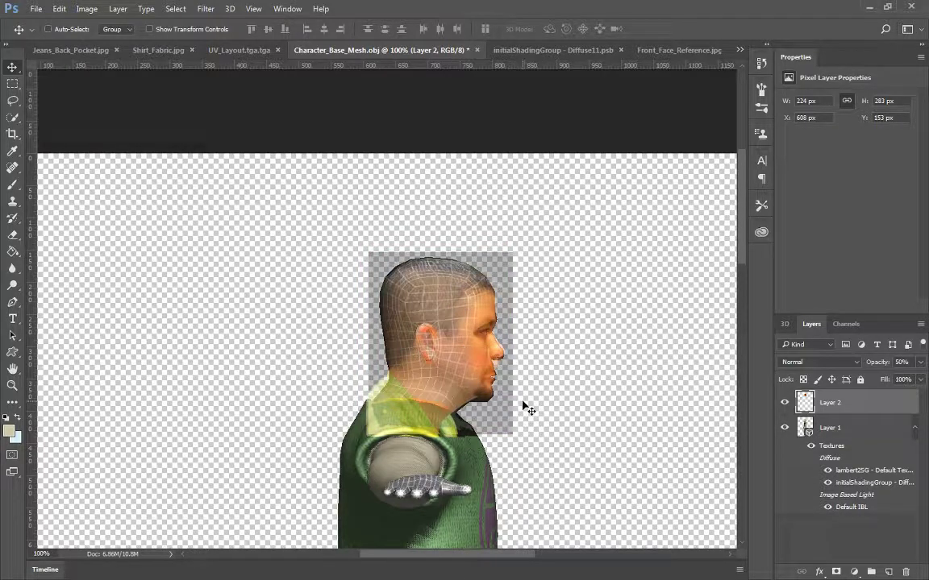
pyautogui.press('Left')
pyautogui.press('Left')
pyautogui.press('Down')
pyautogui.press('Down')
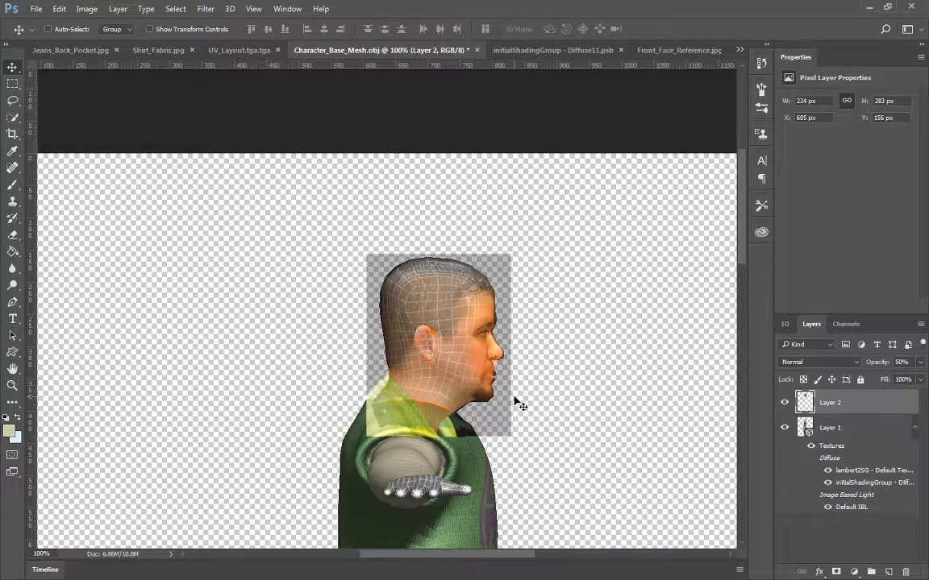
pyautogui.press('Right')
pyautogui.press('Down')
pyautogui.press('Up')
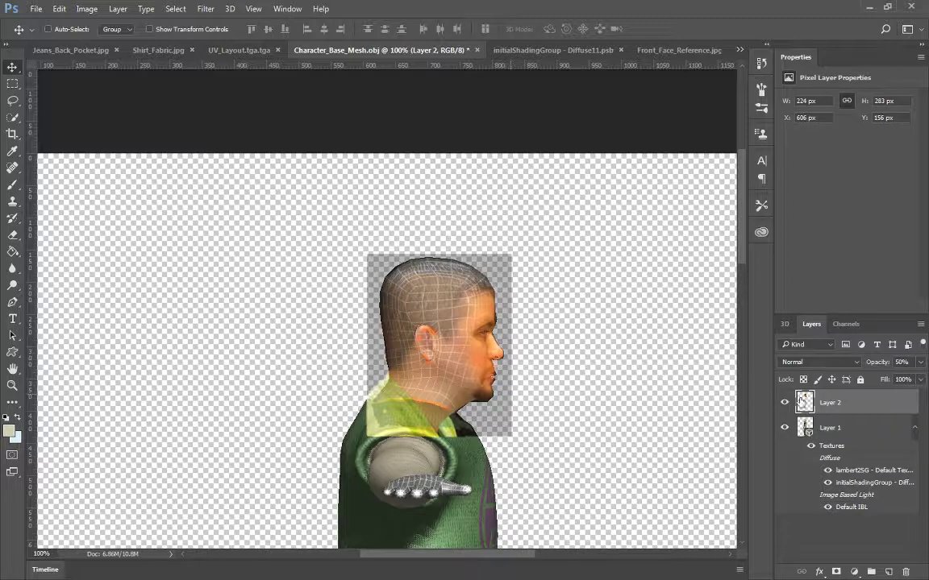
# Step: Restore Layer 2 to 100% opacity and merge it down to project the side photo onto the model
pyautogui.write('100')
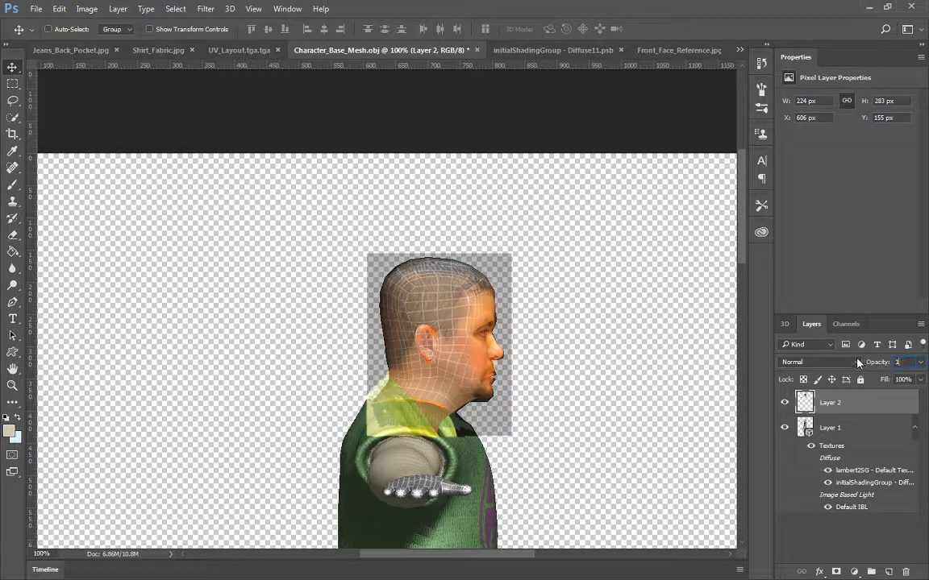
pyautogui.press('Return')
pyautogui.rightClick(843, 404)
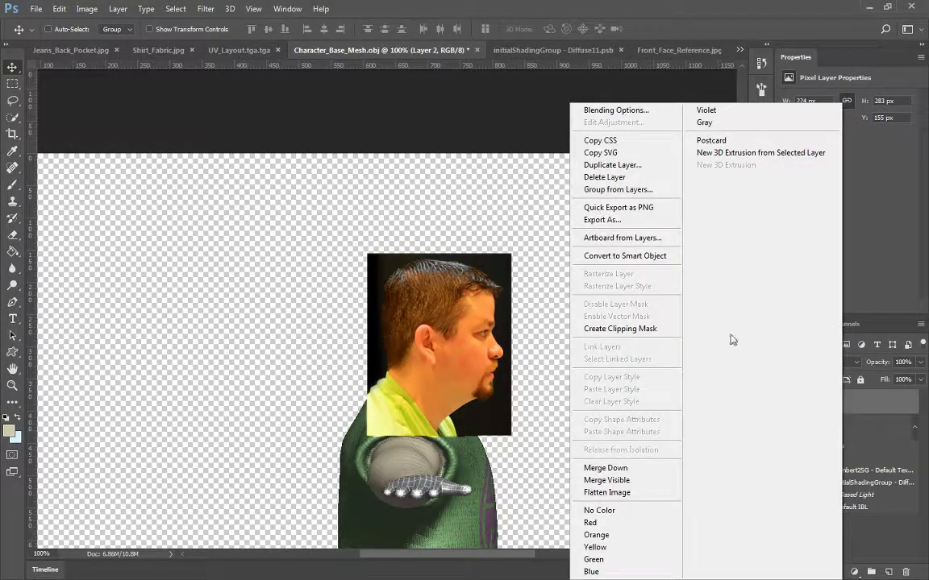
pyautogui.click(615, 469)
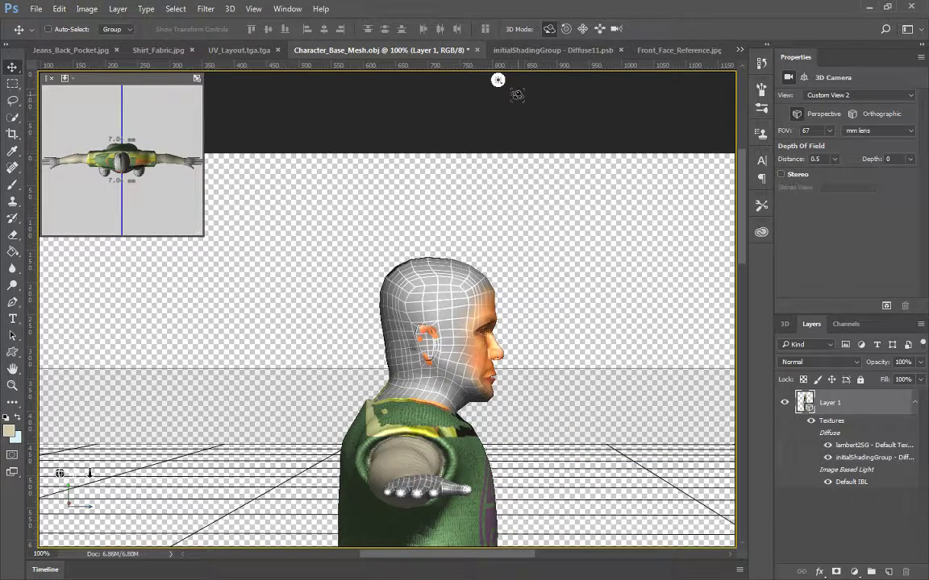
# Step: Paste the flipped side photo as a new layer and place it over the head at X 606 px, Y 156 px
pyautogui.hotkey('ctrl', '-')
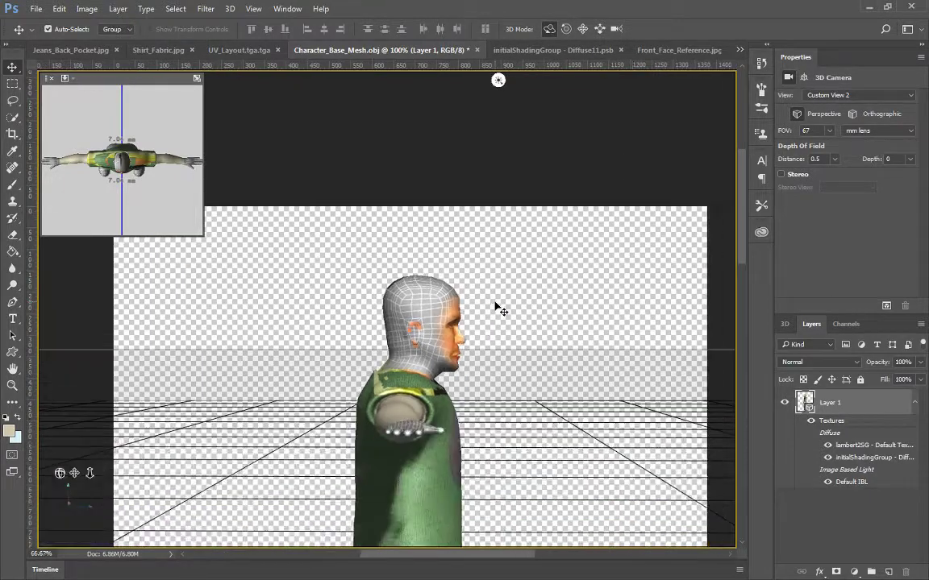
pyautogui.hotkey('ctrl', '+')
pyautogui.hotkey('ctrl', '+')
pyautogui.hotkey('ctrl', '+')
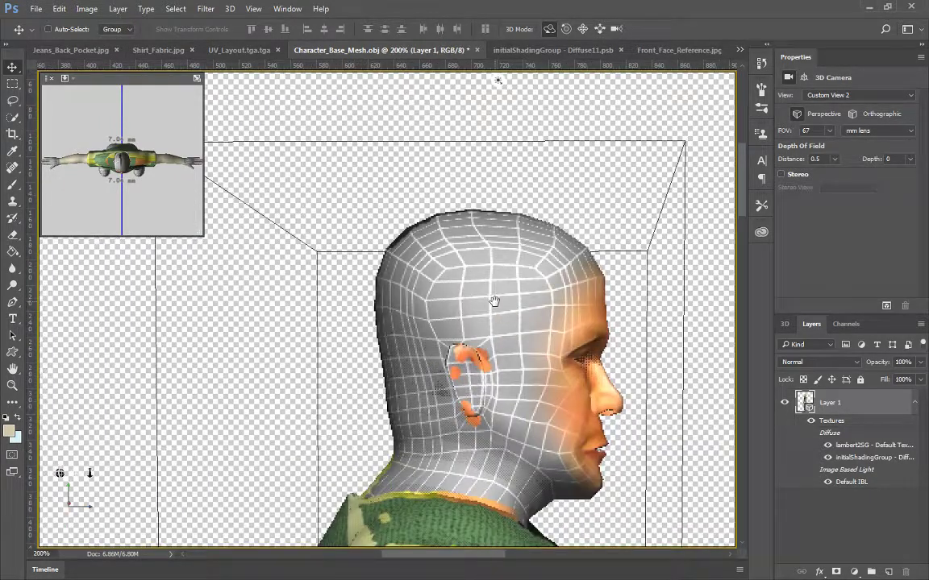
pyautogui.moveTo(599, 180); pyautogui.dragTo(526, 129)
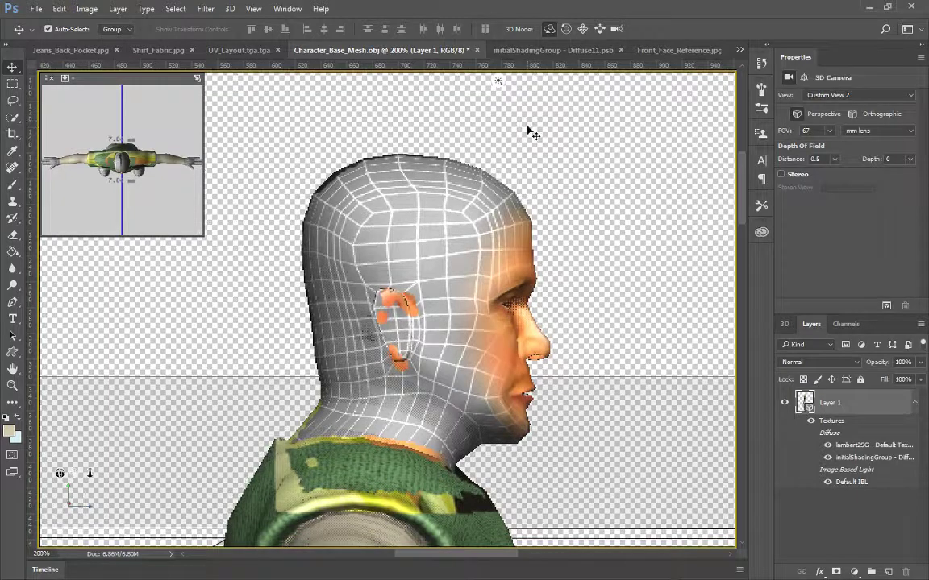
pyautogui.hotkey('ctrl', 'shift', 'alt', 'n')
pyautogui.moveTo(368, 210); pyautogui.dragTo(409, 235)
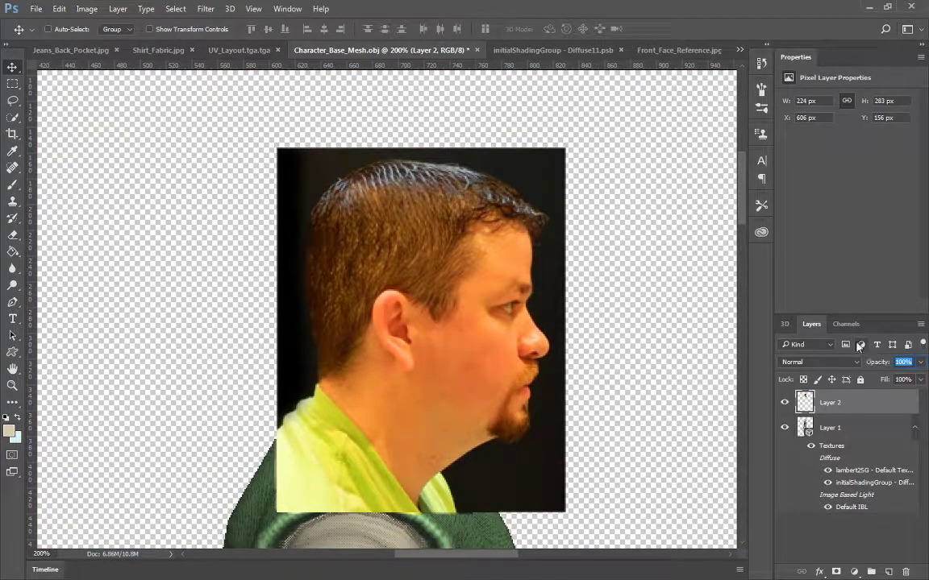
# Step: Set Layer 2's opacity to 50% and fine-tune its alignment with the head's side profile
pyautogui.write('50')
pyautogui.press('Return')
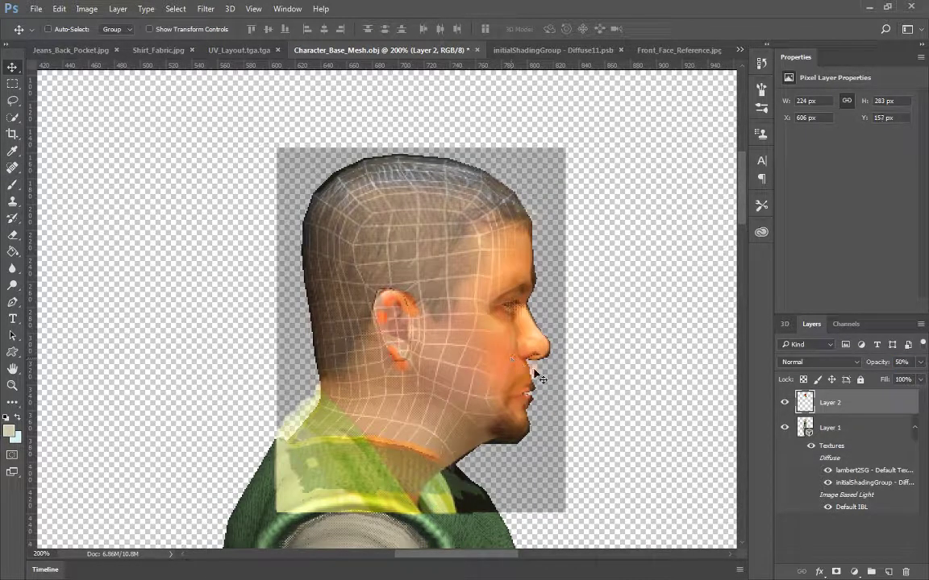
pyautogui.press('Right')
pyautogui.press('Down')
pyautogui.hotkey('ctrl', 'z')
# Step: Restore the aligned photo layer to 100% opacity and merge it down onto the 3D model layer
pyautogui.write('100')
pyautogui.press('Return')
pyautogui.rightClick(849, 403)
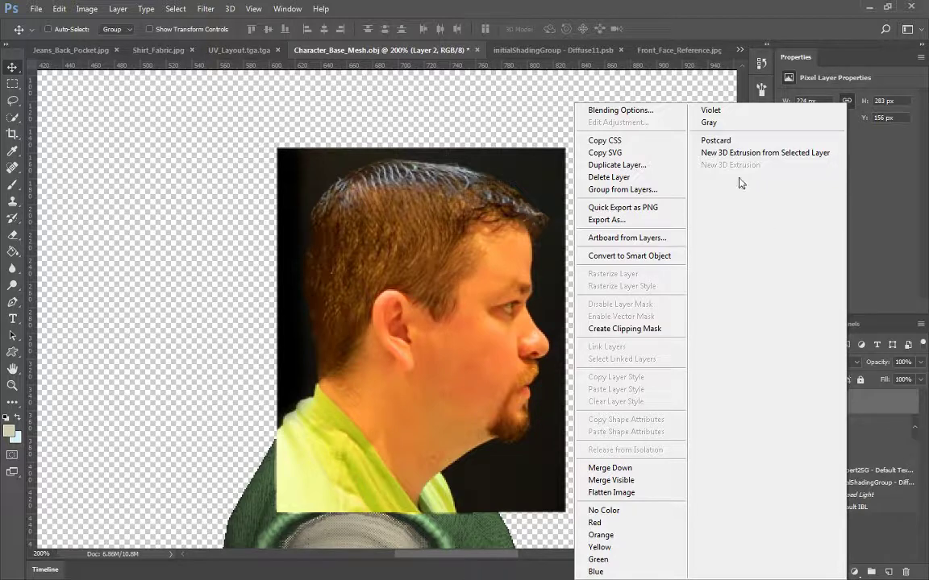
pyautogui.click(612, 468)
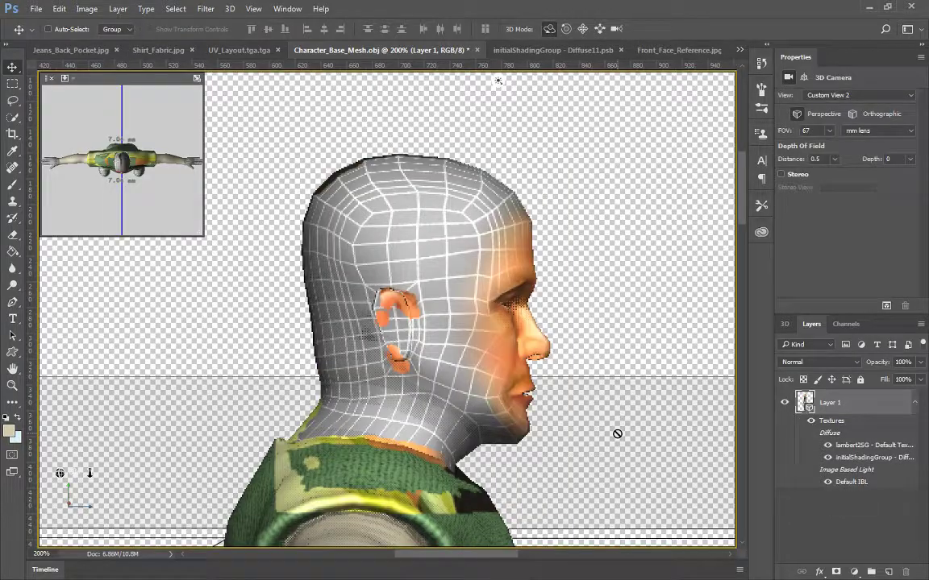
pyautogui.hotkey('ctrl', '-')
pyautogui.hotkey('ctrl', '-')
pyautogui.hotkey('ctrl', '-')
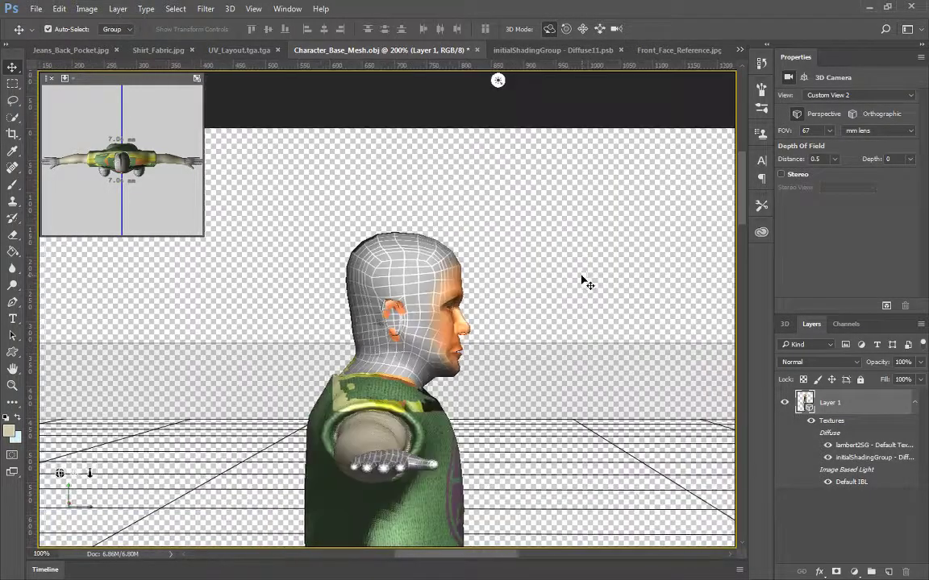
pyautogui.hotkey('ctrl', '0')
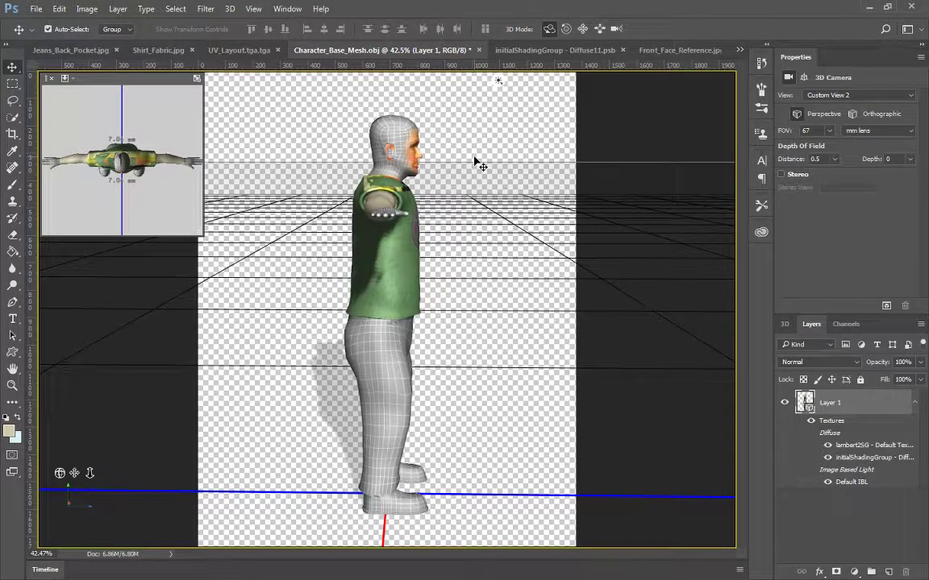
pyautogui.hotkey('ctrl', 'v')
pyautogui.moveTo(400, 316); pyautogui.dragTo(400, 160)
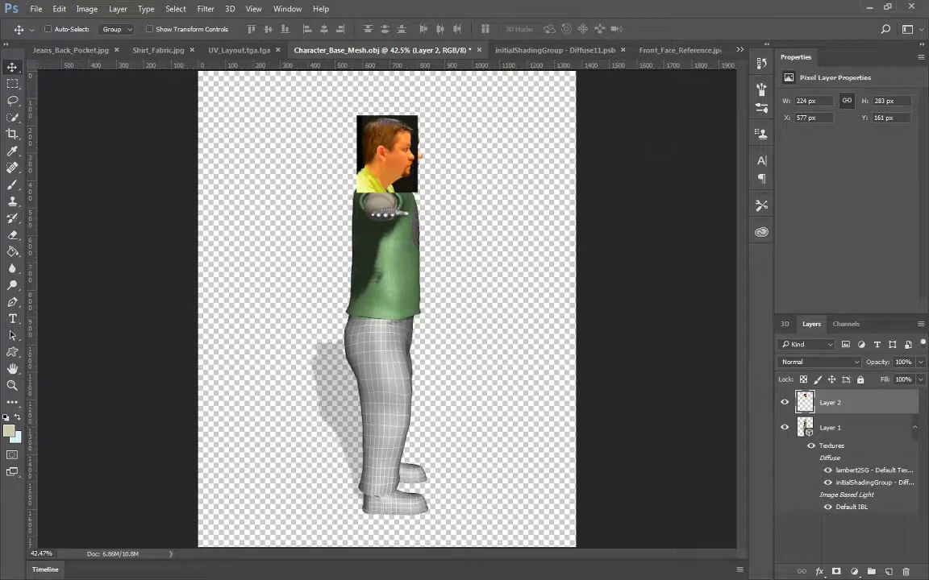
pyautogui.click(904, 572)
pyautogui.click(429, 233)
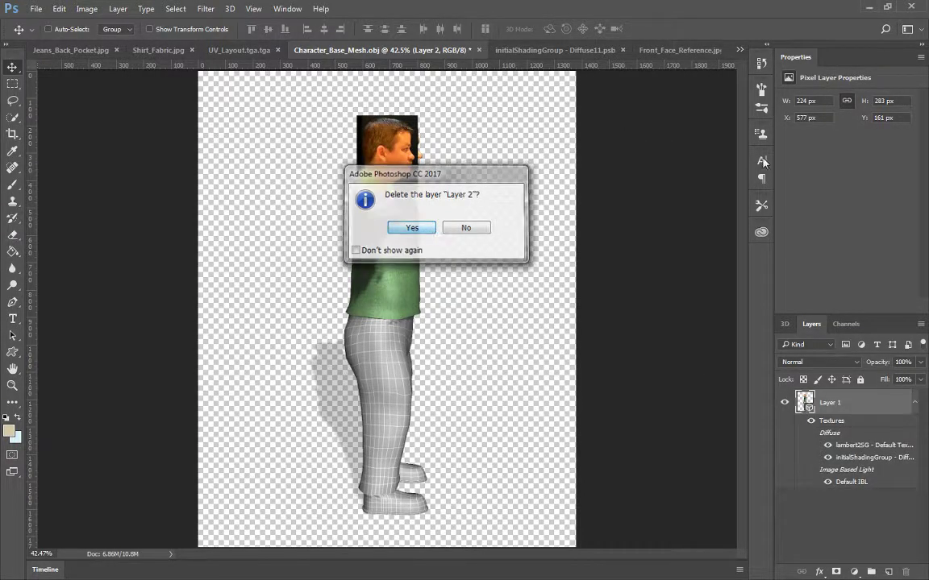
# Step: Zoom the 3D camera to a 198 mm lens FOV and pan it so the head and shoulders fill the canvas
pyautogui.click(588, 31)
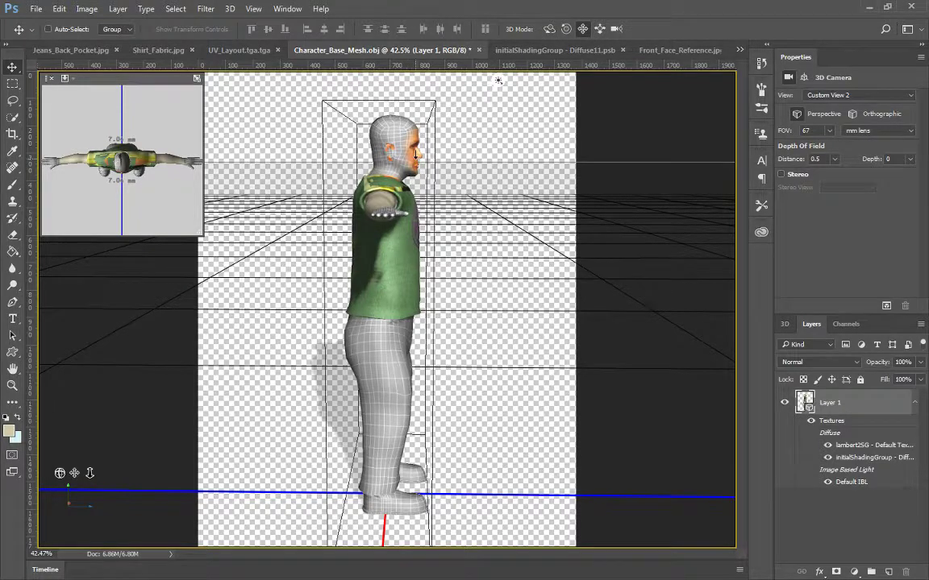
pyautogui.moveTo(410, 182)
pyautogui.mouseDown()
pyautogui.moveTo(408, 257)
pyautogui.moveTo(418, 182)
pyautogui.mouseUp()
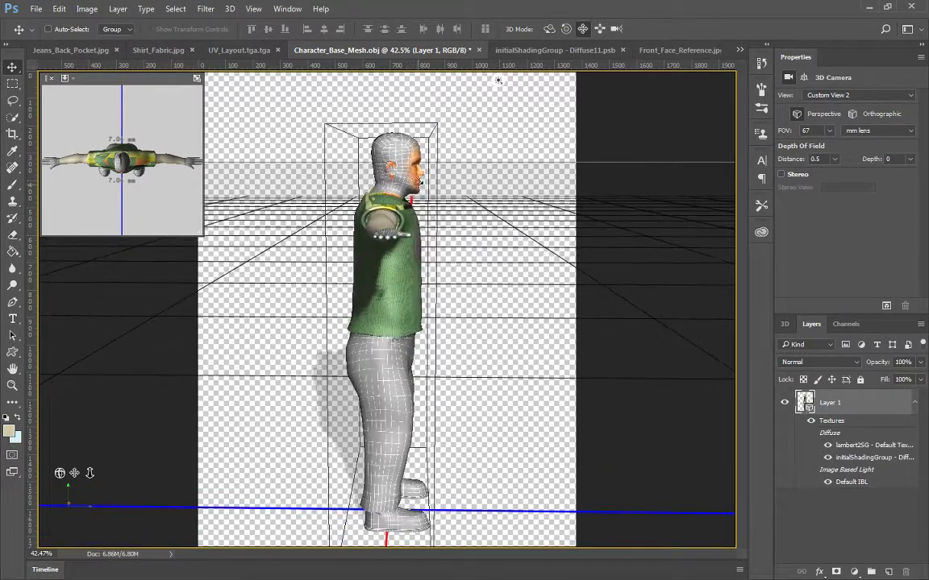
pyautogui.click(567, 32)
pyautogui.click(615, 30)
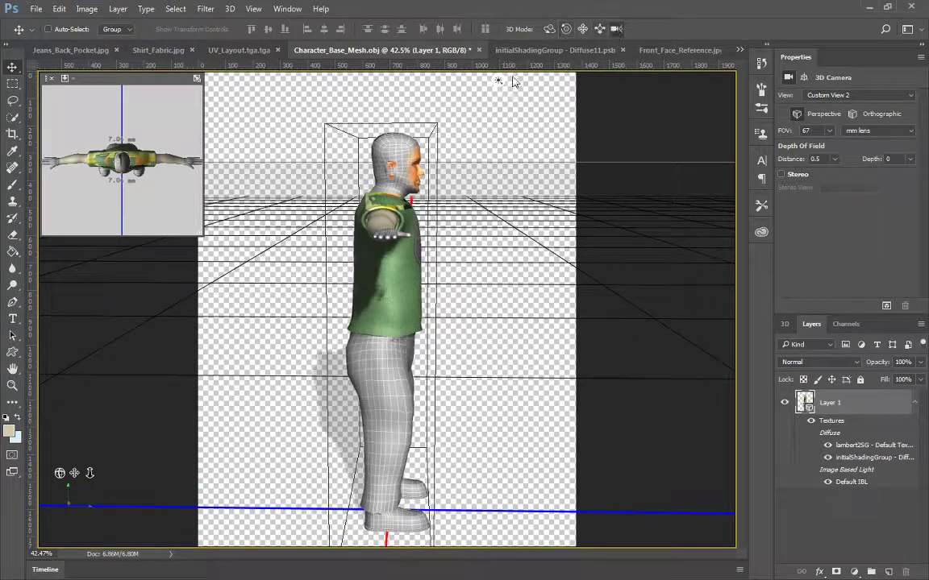
pyautogui.moveTo(501, 145); pyautogui.dragTo(401, 55)
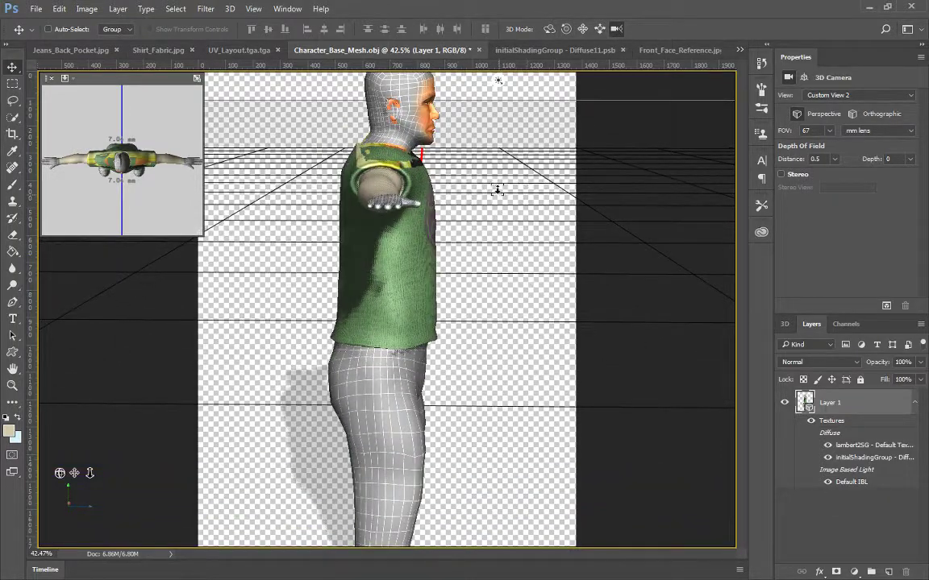
pyautogui.moveTo(497, 189); pyautogui.dragTo(478, 110)
pyautogui.click(583, 30)
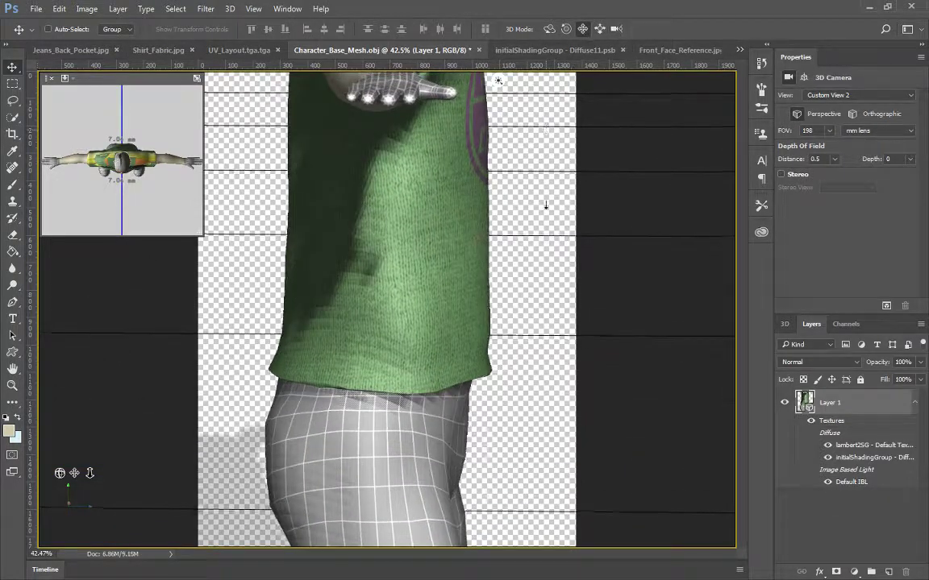
pyautogui.moveTo(546, 205); pyautogui.dragTo(525, 576)
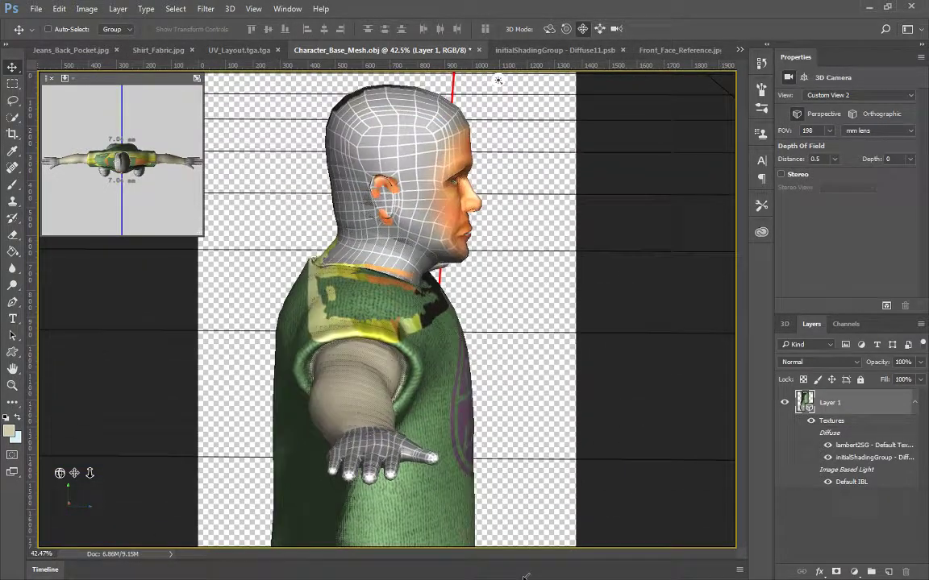
# Step: Zoom the 3D camera further to a 376 mm lens FOV and centre the head's side profile within the canvas
pyautogui.click(616, 29)
pyautogui.moveTo(556, 173); pyautogui.dragTo(526, 58)
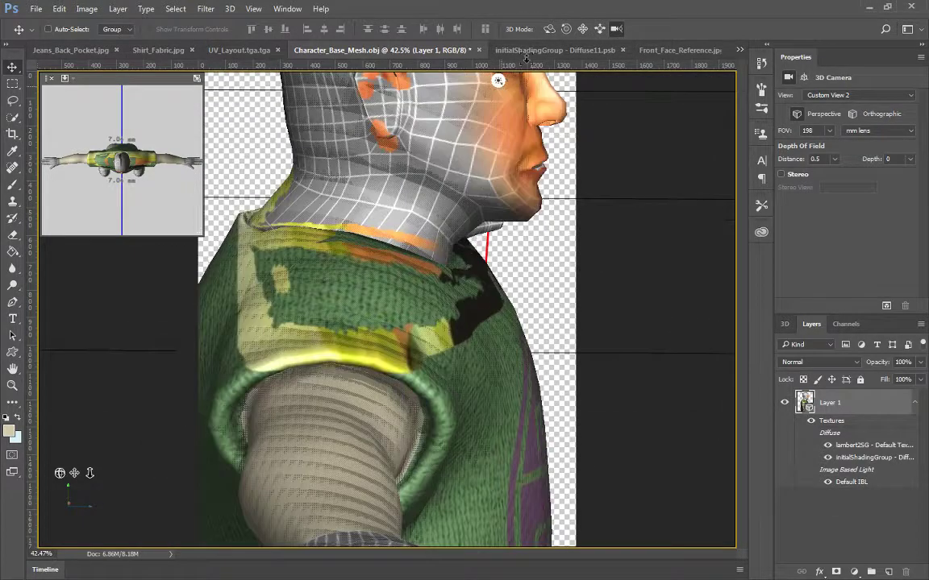
pyautogui.click(549, 30)
pyautogui.moveTo(553, 149); pyautogui.dragTo(555, 204)
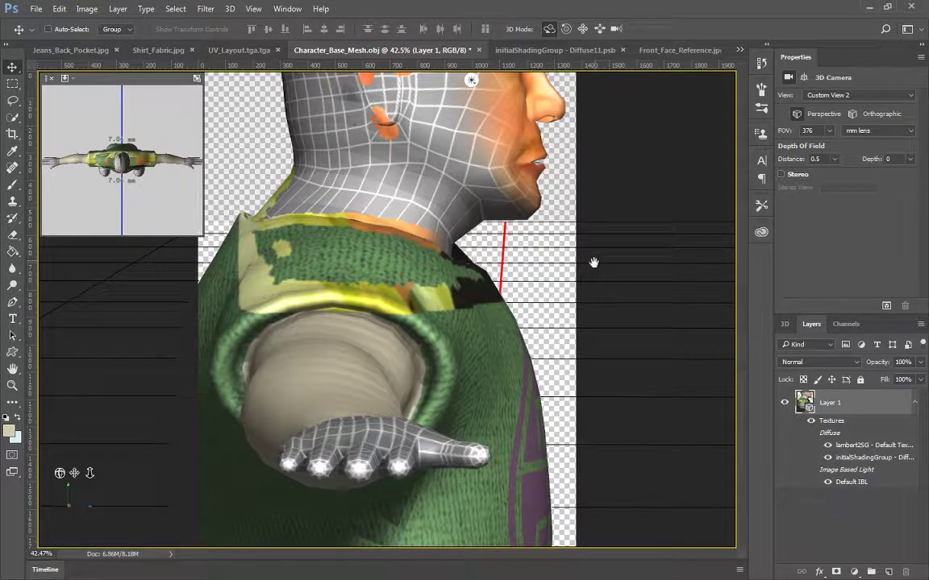
pyautogui.click(599, 28)
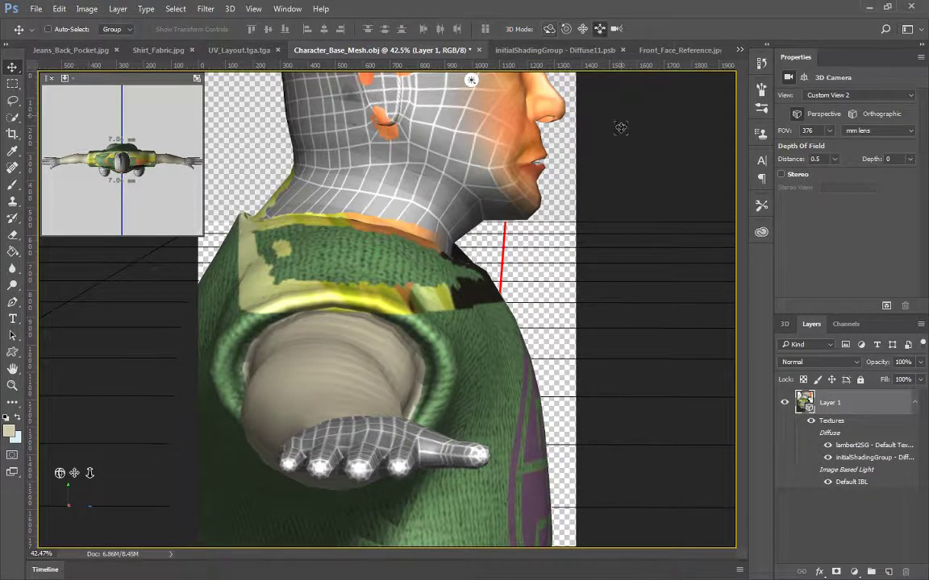
pyautogui.moveTo(618, 124); pyautogui.dragTo(620, 189)
pyautogui.click(582, 30)
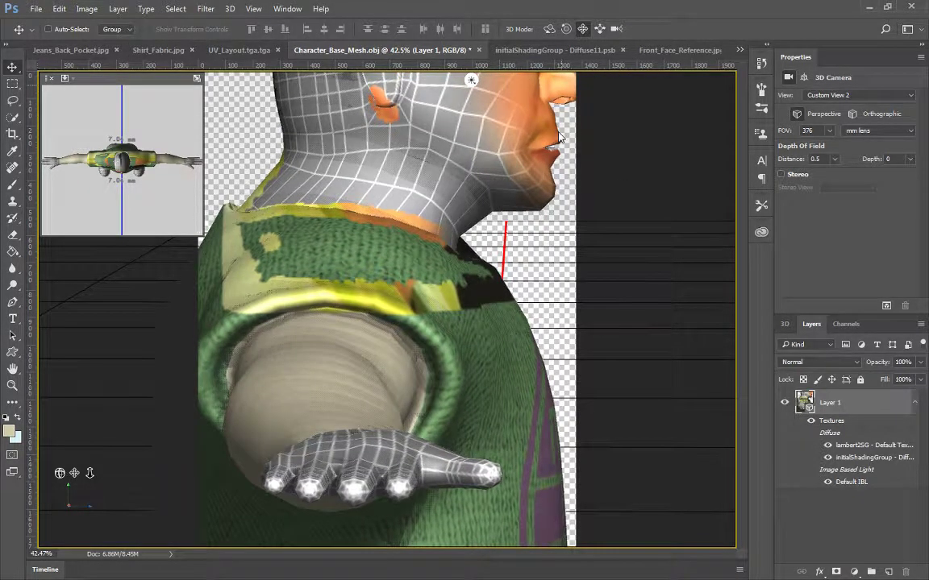
pyautogui.moveTo(604, 145); pyautogui.dragTo(564, 482)
# Step: Paste the side photo as a new layer beside the ear and merge it down to test the projection
pyautogui.hotkey('ctrl', 'v')
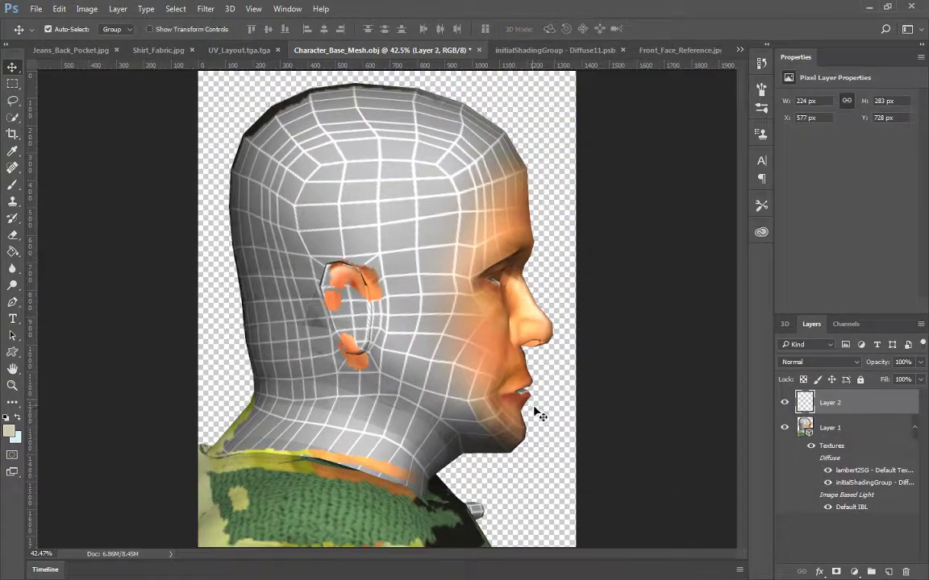
pyautogui.rightClick(859, 411)
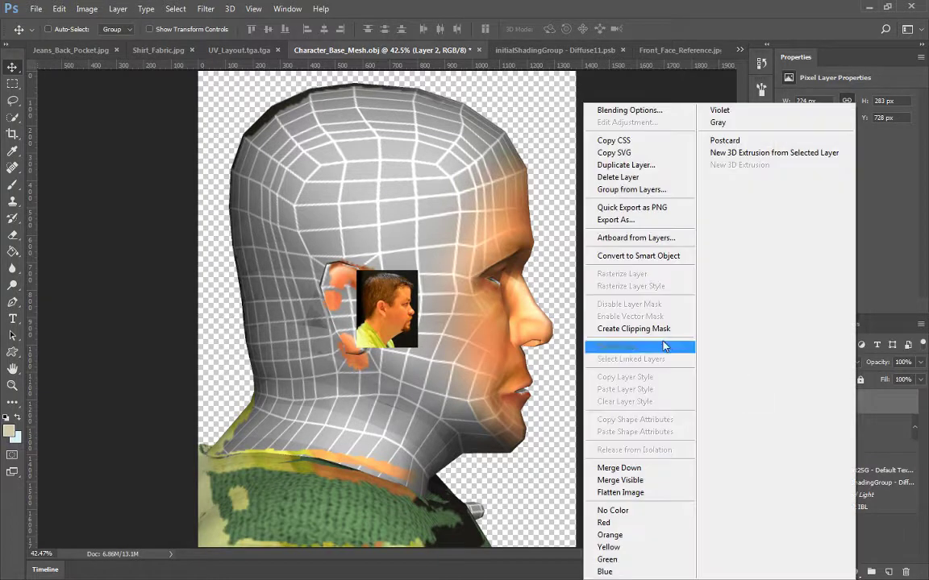
pyautogui.click(615, 466)
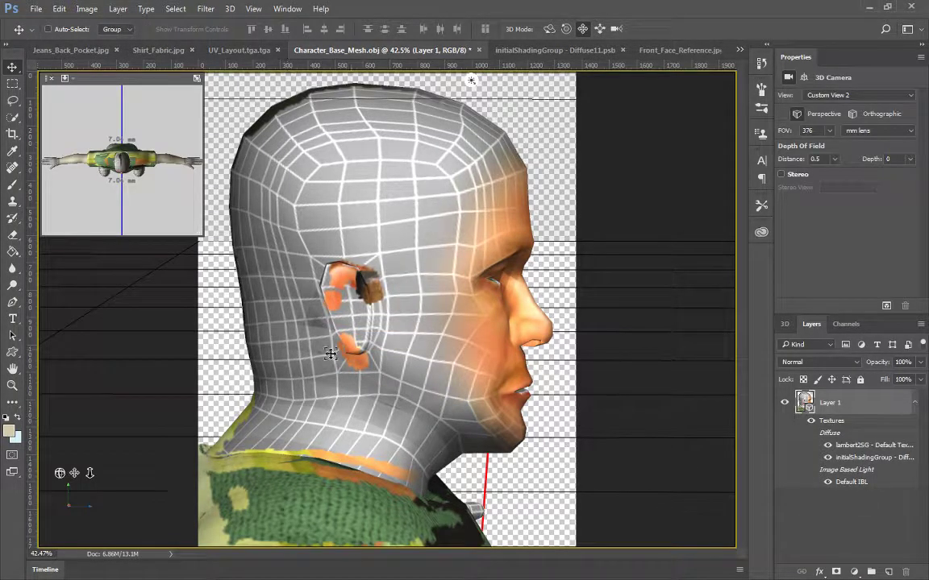
# Step: Switch to the initialShadingGroup - Diffuse11.psb texture and duplicate Layer 4 together with its layer mask
pyautogui.click(536, 50)
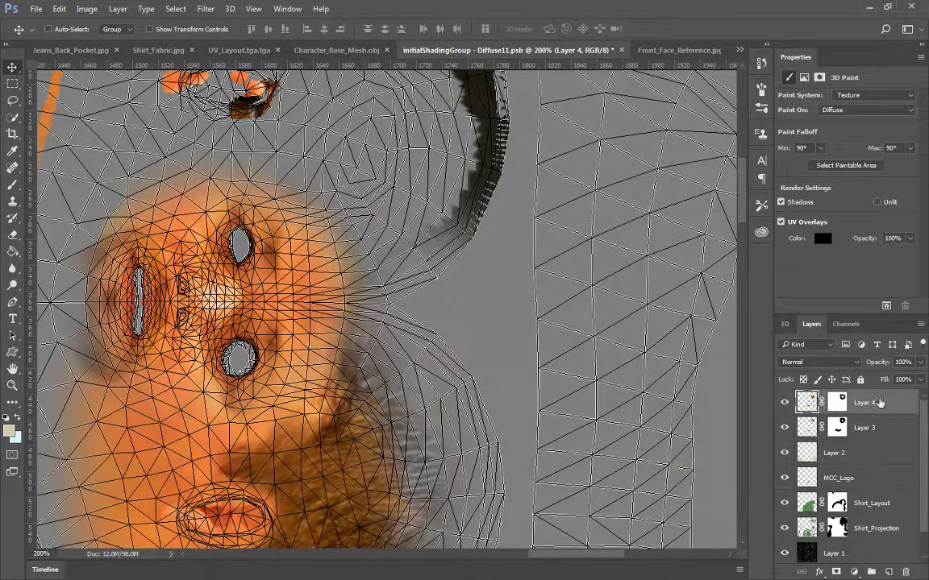
pyautogui.moveTo(880, 403); pyautogui.dragTo(890, 571)
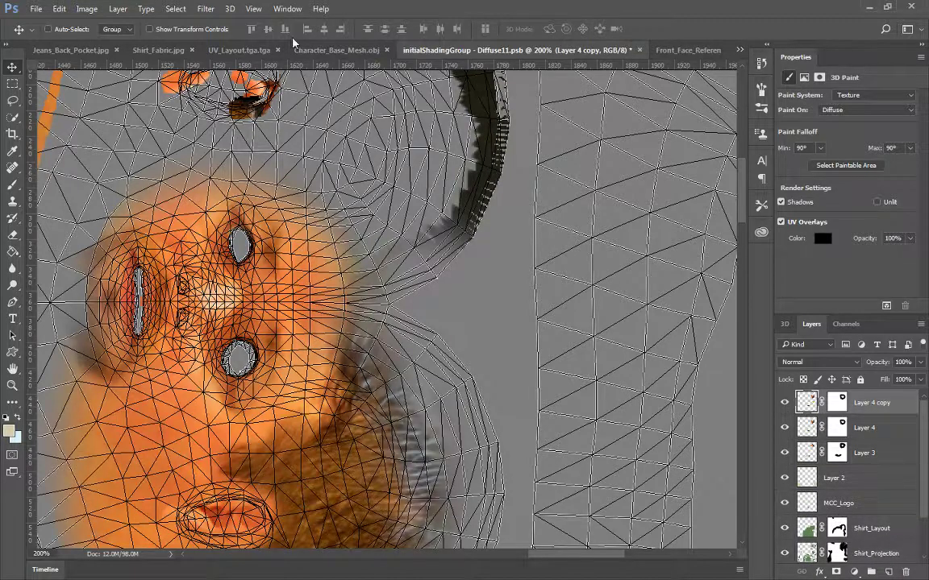
# Step: Flip Layer 4 copy vertically with a Transform operation
pyautogui.click(60, 8)
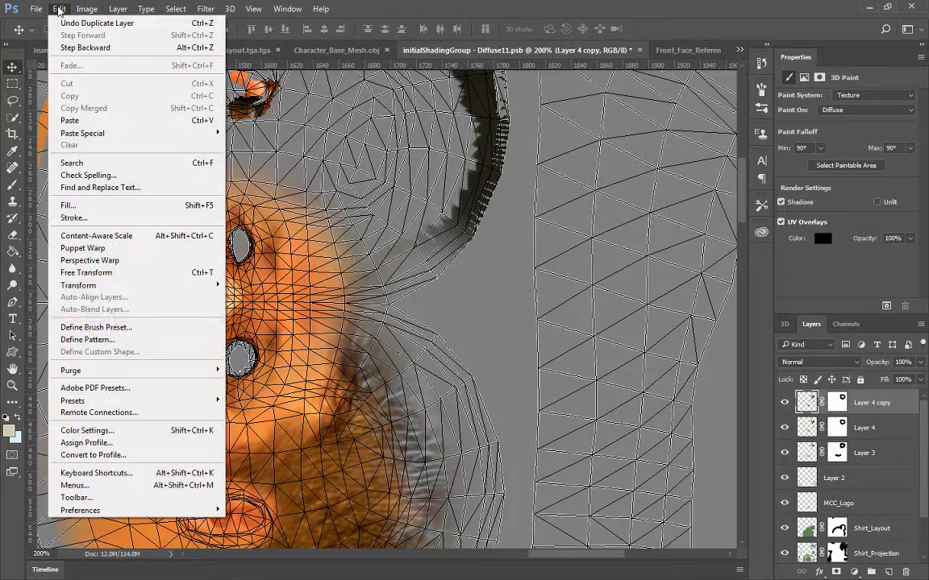
pyautogui.moveTo(121, 286)
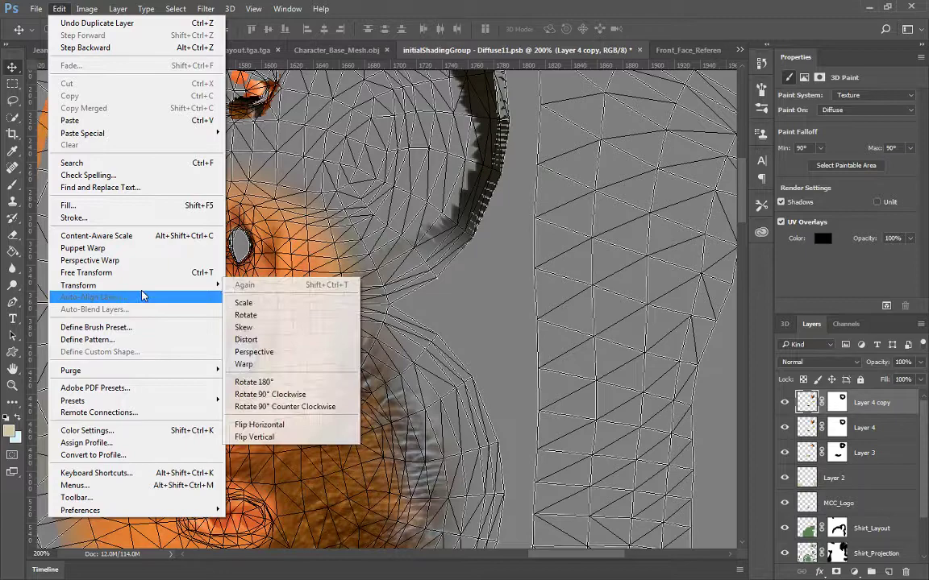
pyautogui.click(277, 437)
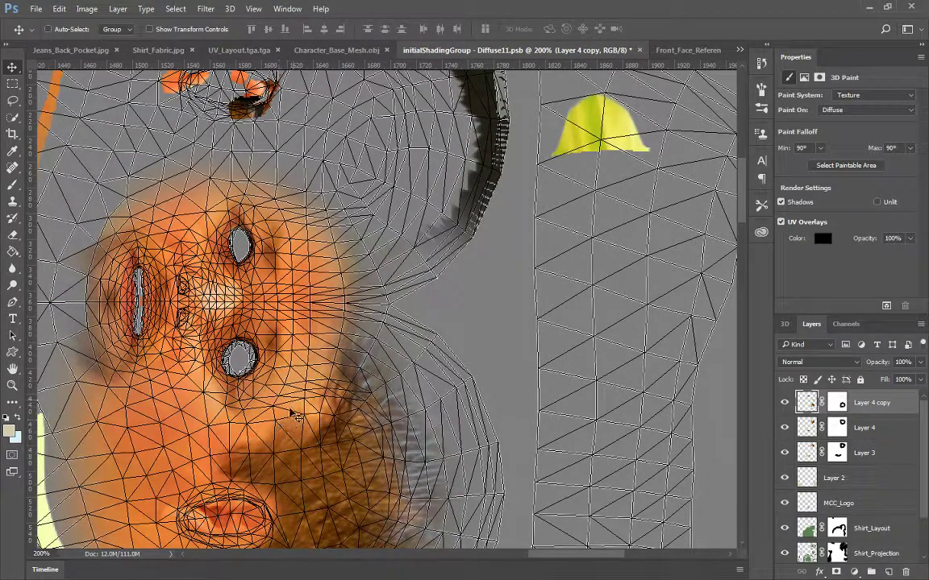
# Step: Move the flipped Layer 4 copy so its side-of-head texture fits the opposite half of the face UV shell, ear over ear
pyautogui.hotkey('ctrl', '-')
pyautogui.hotkey('ctrl', '-')
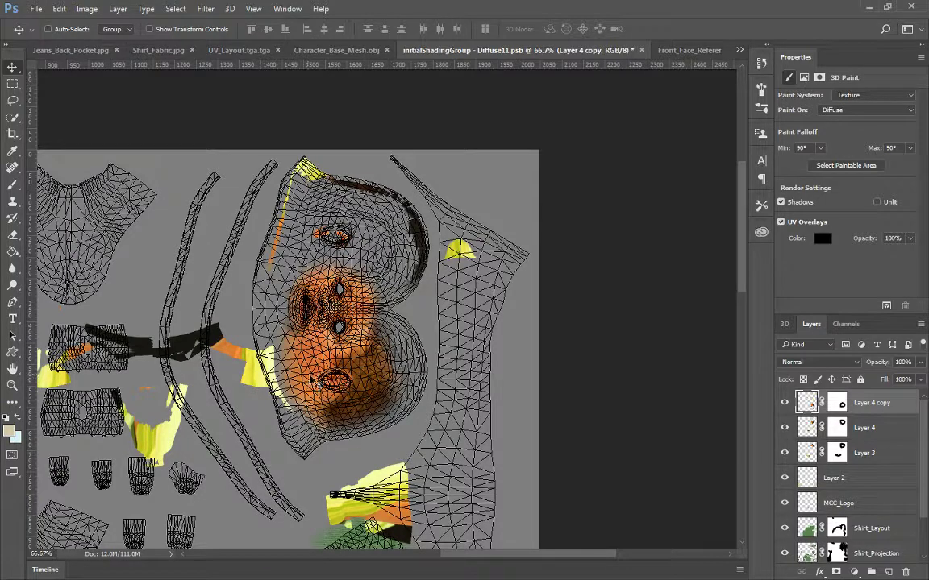
pyautogui.moveTo(309, 379); pyautogui.dragTo(302, 238)
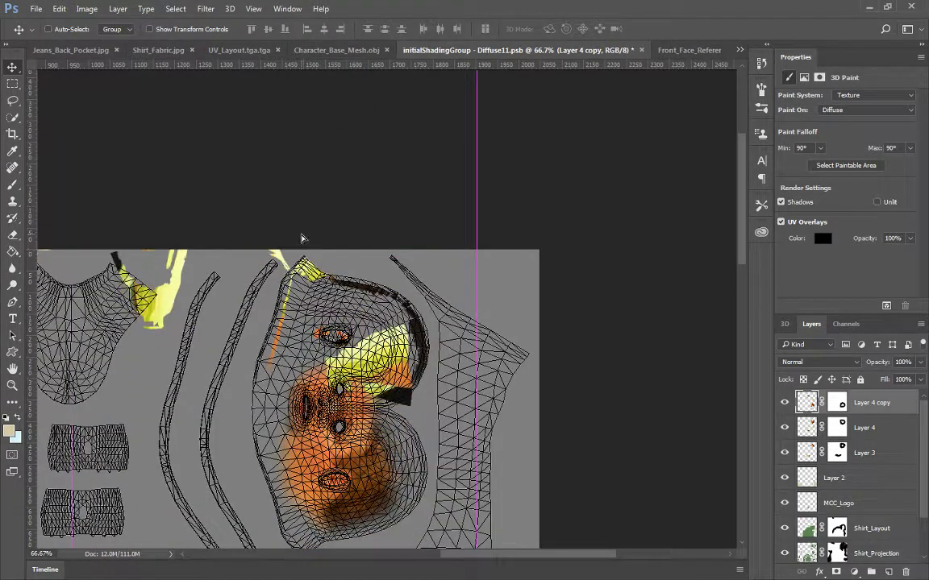
pyautogui.moveTo(367, 326); pyautogui.dragTo(372, 190)
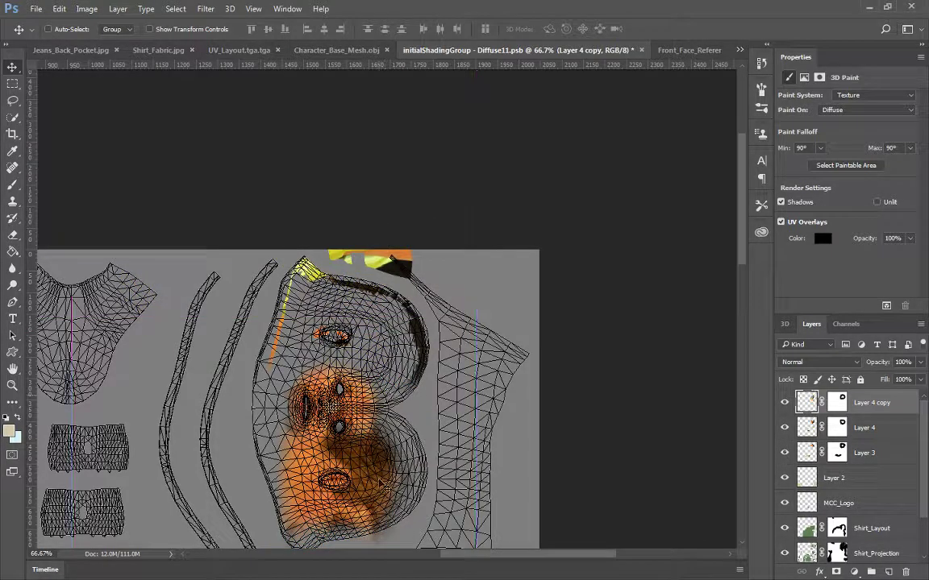
pyautogui.moveTo(379, 482); pyautogui.dragTo(369, 352)
pyautogui.keyDown('alt'); pyautogui.scroll(5, 369, 352); pyautogui.keyUp('alt')
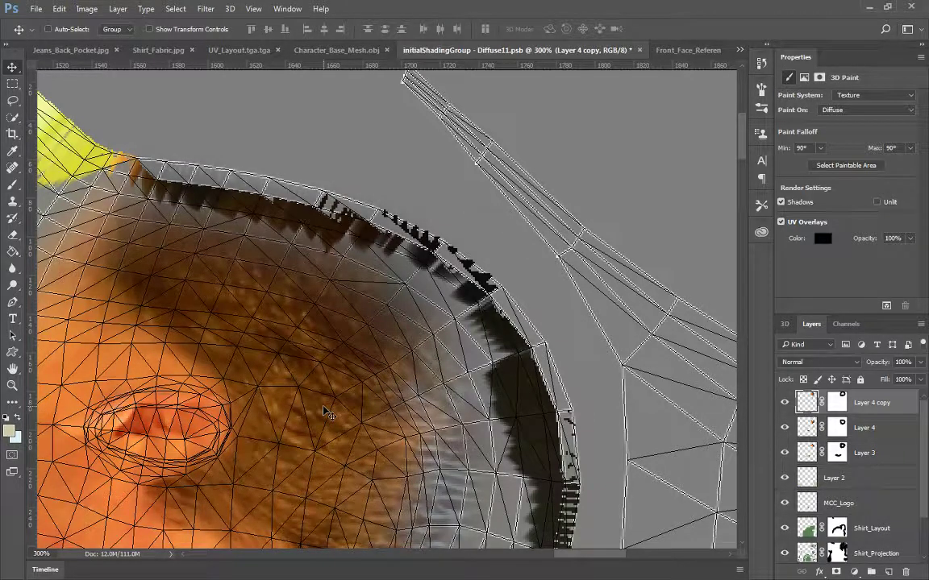
pyautogui.moveTo(467, 444); pyautogui.dragTo(534, 207)
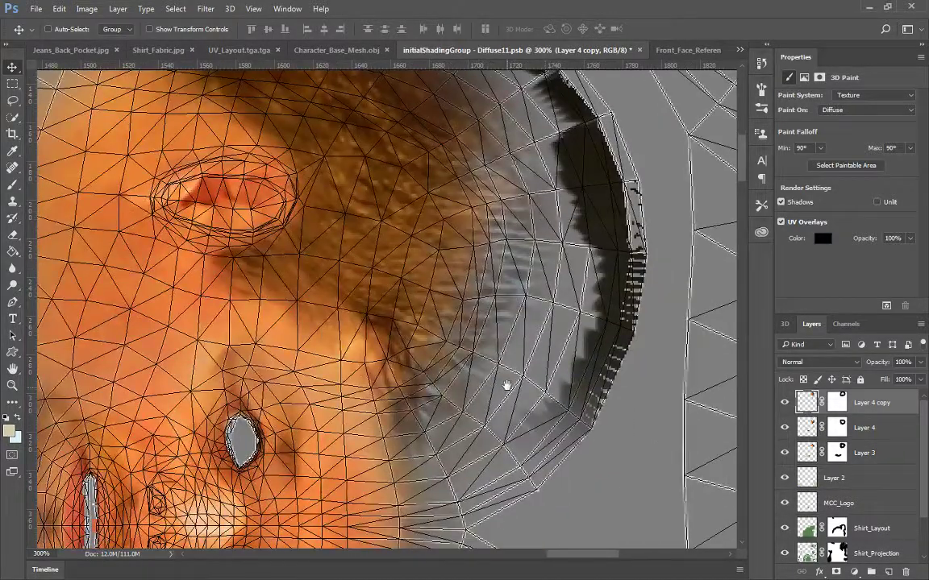
pyautogui.moveTo(507, 386); pyautogui.dragTo(526, 138)
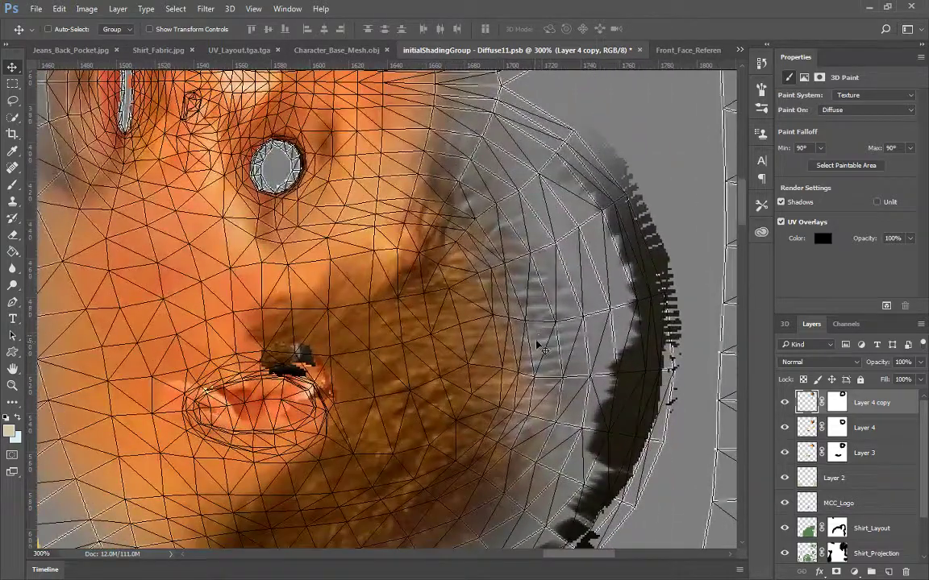
pyautogui.press('b')
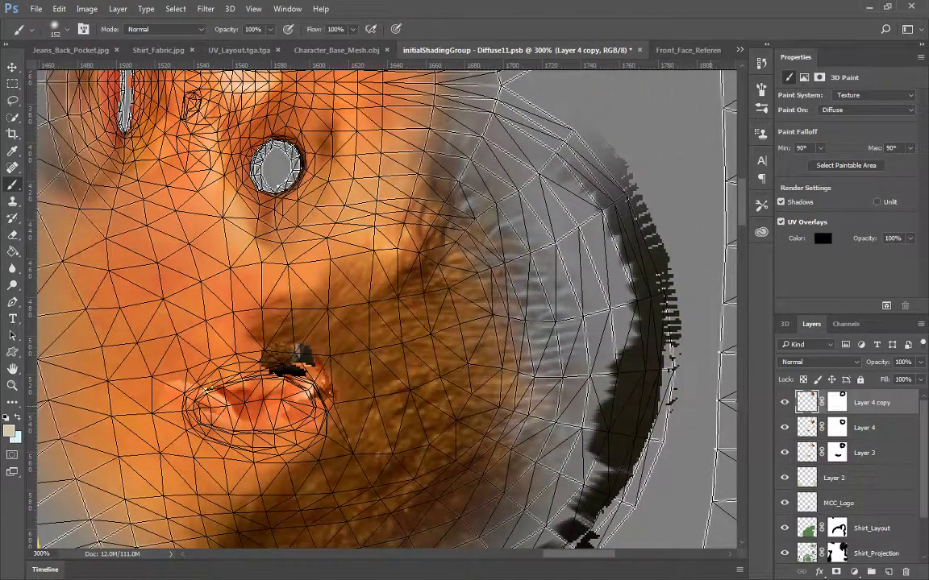
pyautogui.moveTo(300, 354)
pyautogui.mouseDown()
pyautogui.moveTo(266, 379)
pyautogui.moveTo(326, 387)
pyautogui.mouseUp()
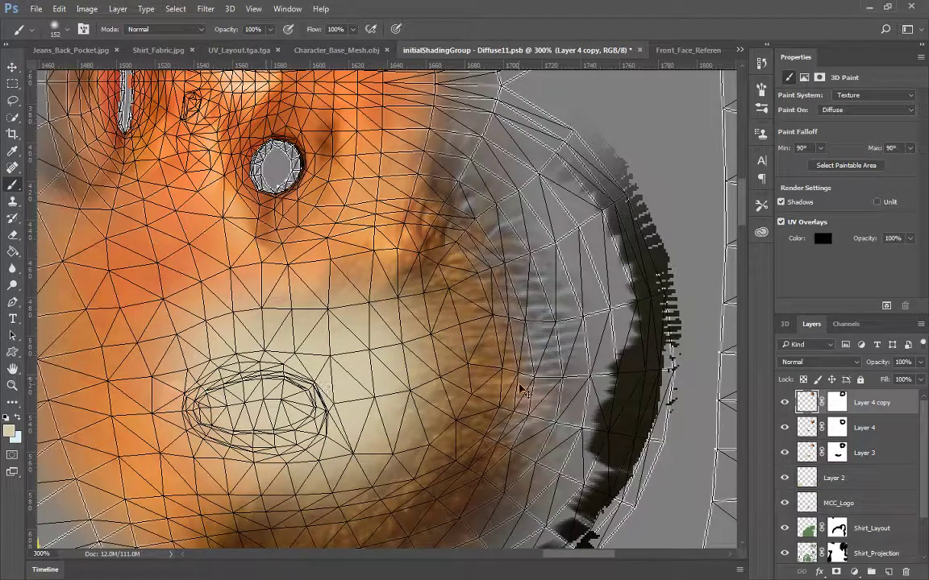
pyautogui.hotkey('ctrl', 's')
pyautogui.hotkey('ctrl', 'z')
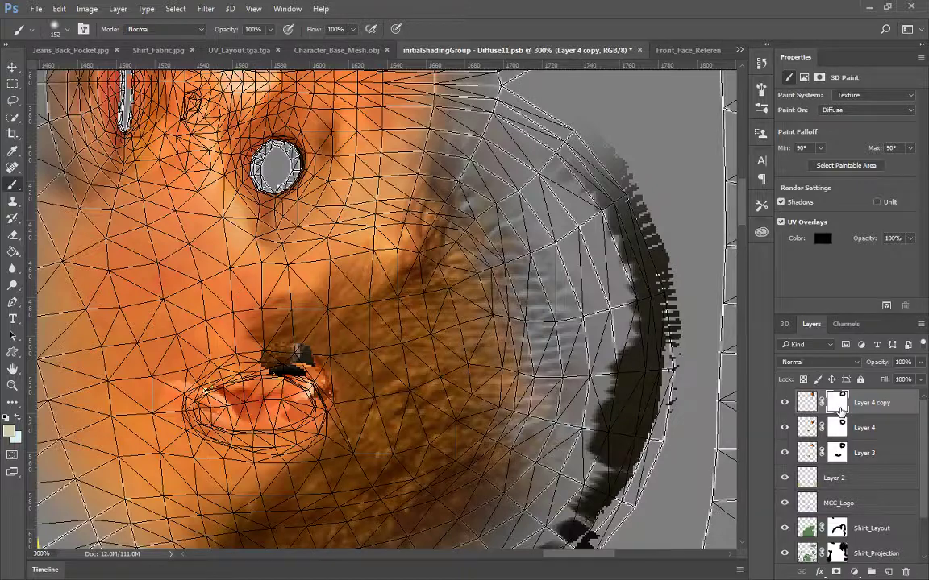
# Step: Paint black on Layer 4 copy's mask to hide the dark patch at the ear and the stray colours around the lower half's outline
pyautogui.click(839, 403)
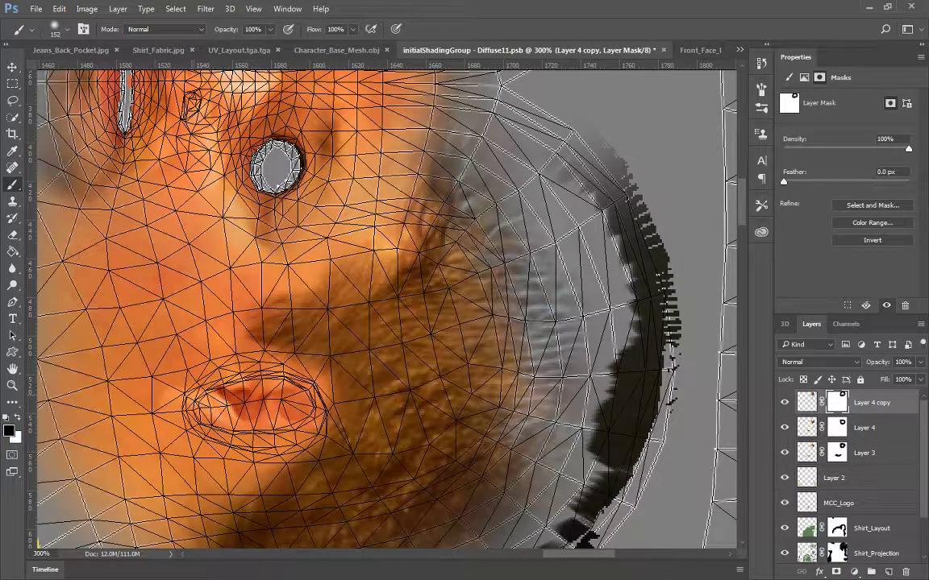
pyautogui.hotkey('ctrl', '-')
pyautogui.hotkey('ctrl', '-')
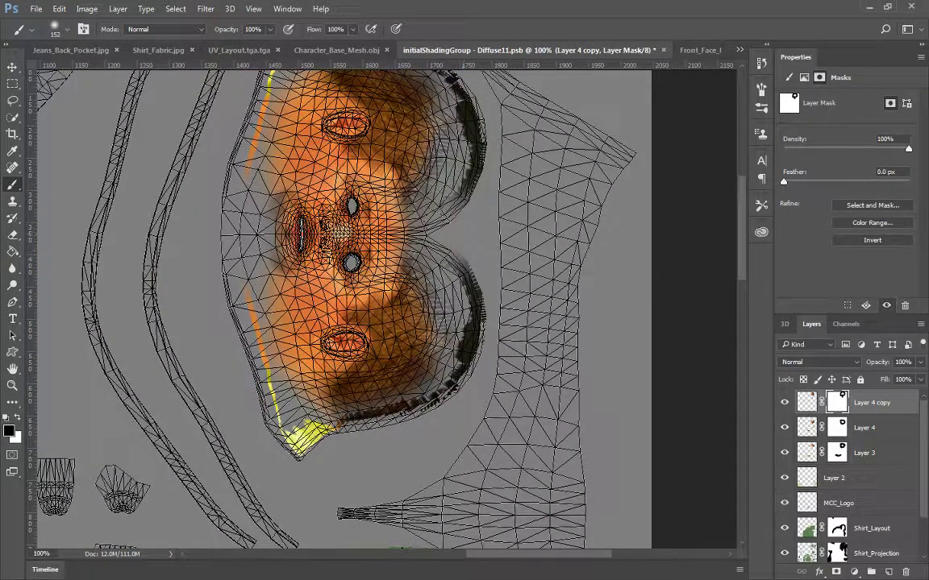
pyautogui.moveTo(492, 254)
pyautogui.mouseDown()
pyautogui.moveTo(496, 310)
pyautogui.moveTo(481, 356)
pyautogui.moveTo(423, 415)
pyautogui.moveTo(342, 443)
pyautogui.moveTo(254, 375)
pyautogui.moveTo(206, 281)
pyautogui.mouseUp()
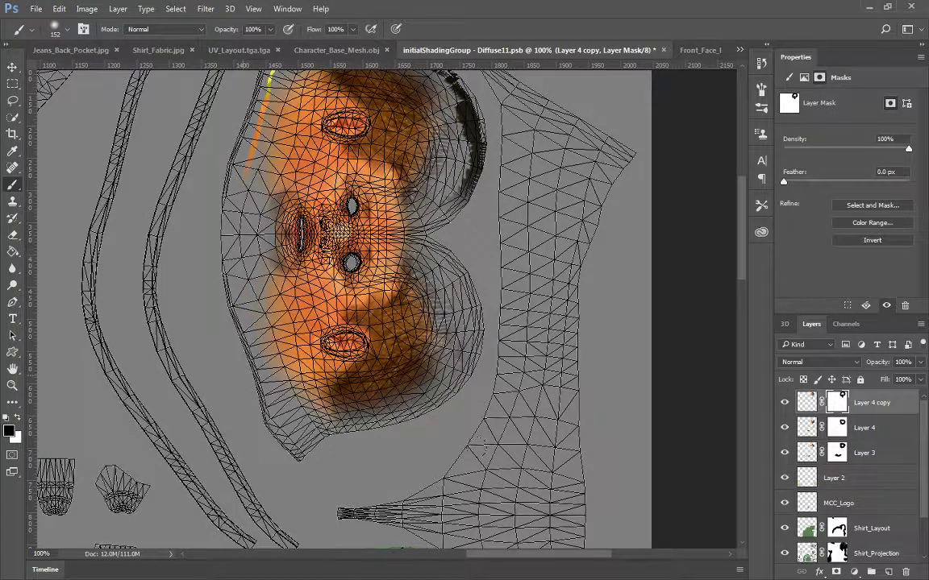
# Step: Paint black on Layer 4's mask to hide the yellow, orange and black fringe around the upper half of the face shell
pyautogui.click(838, 429)
pyautogui.moveTo(577, 193); pyautogui.dragTo(587, 299)
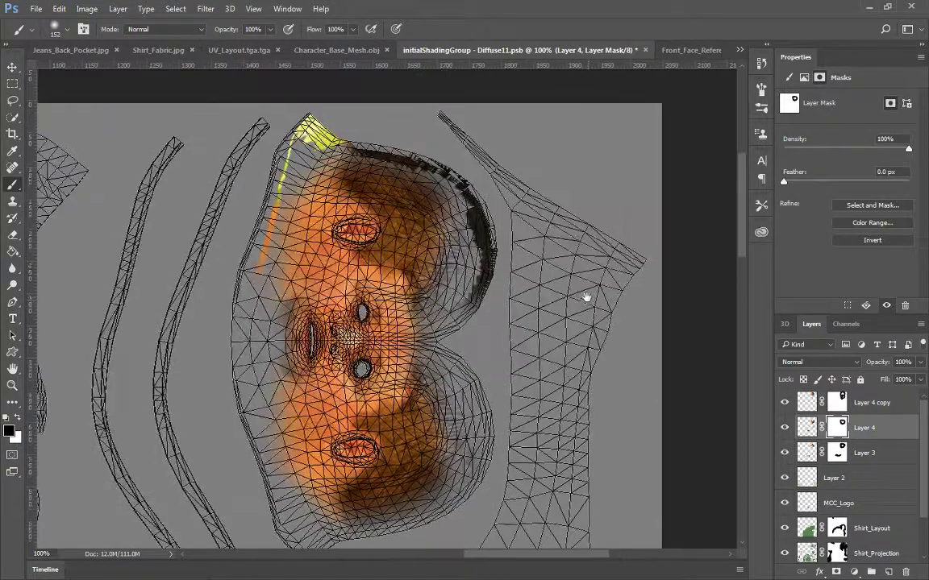
pyautogui.moveTo(242, 222)
pyautogui.mouseDown()
pyautogui.moveTo(282, 117)
pyautogui.moveTo(423, 177)
pyautogui.moveTo(443, 270)
pyautogui.moveTo(466, 297)
pyautogui.mouseUp()
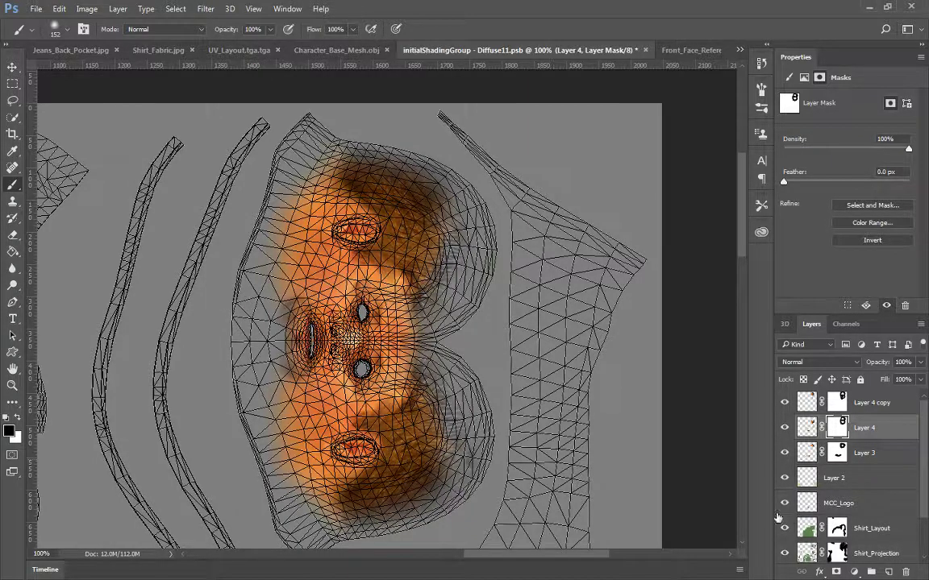
# Step: Touch up the upper face edge on Layer 4 copy with the Clone Stamp tool and save the diffuse texture
pyautogui.click(806, 401)
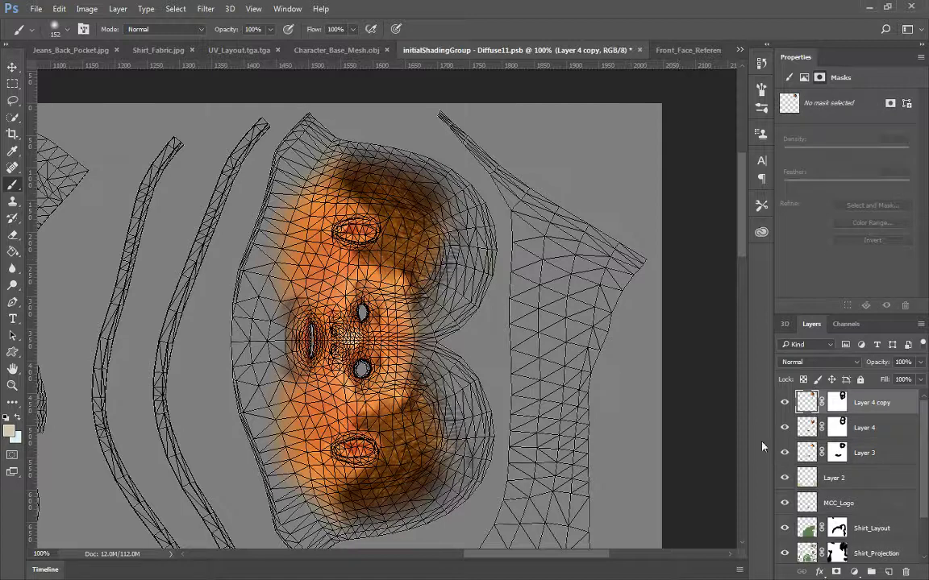
pyautogui.click(13, 201)
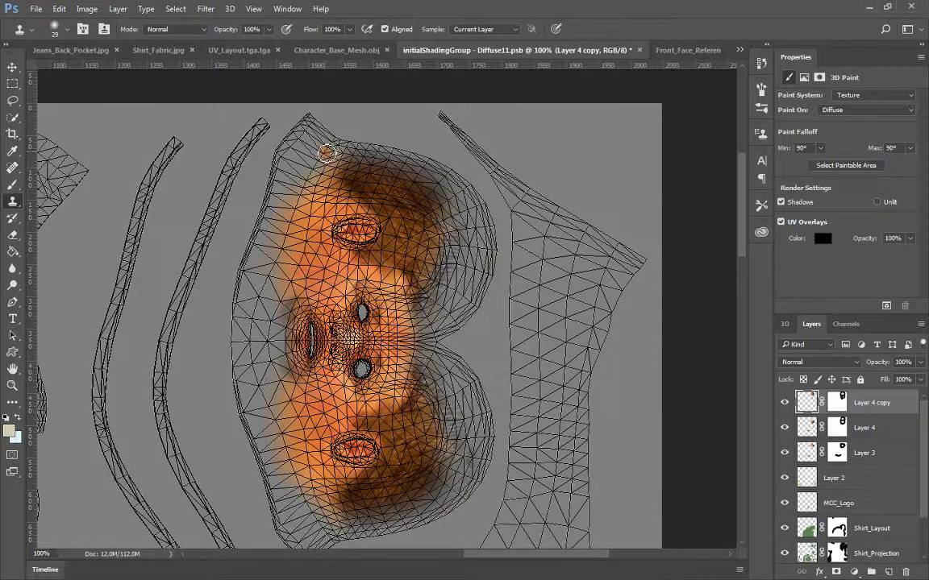
pyautogui.moveTo(325, 152); pyautogui.dragTo(338, 139)
pyautogui.hotkey('ctrl', 's')
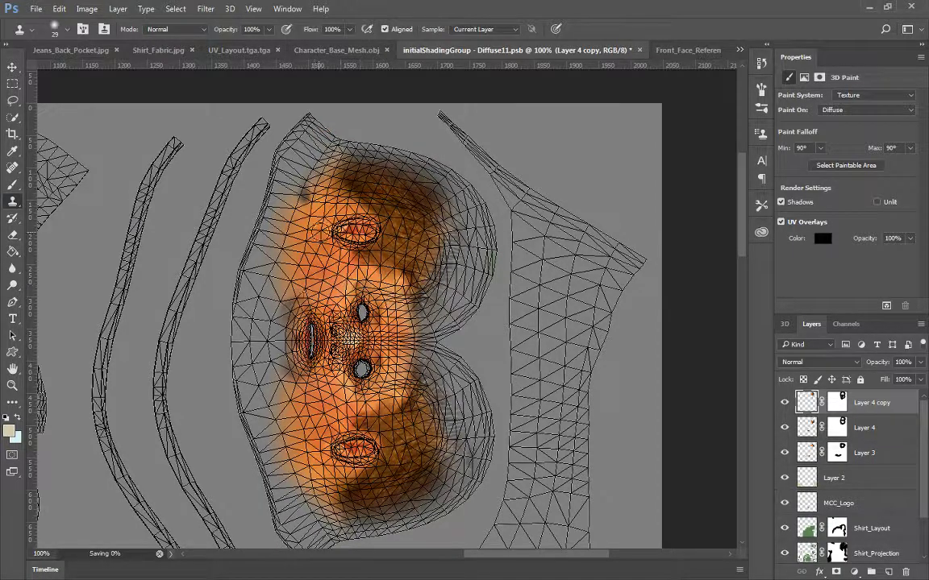
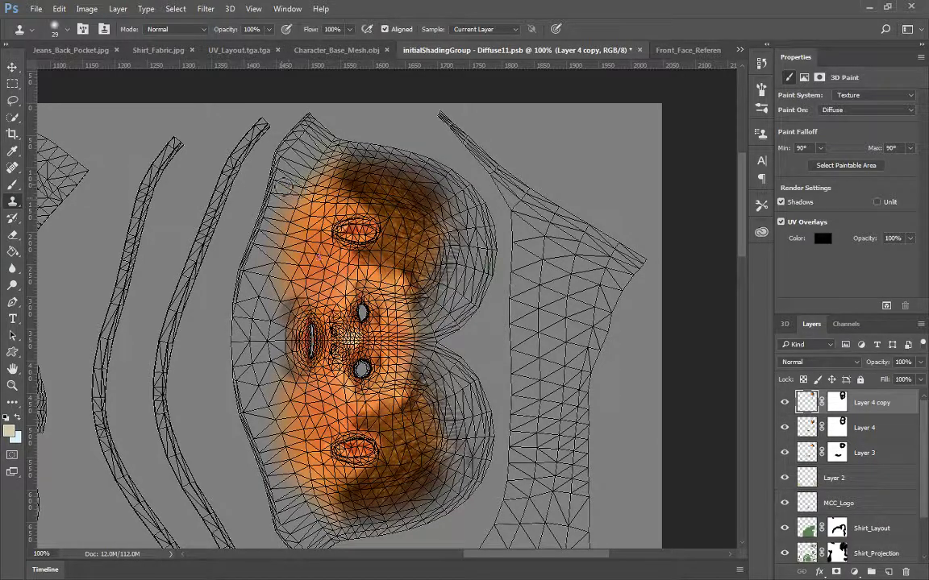
# Step: Compare the face texture in the initialShadingGroup diffuse document with its appearance on the Character_Base_Mesh head in profile
pyautogui.click(806, 432)
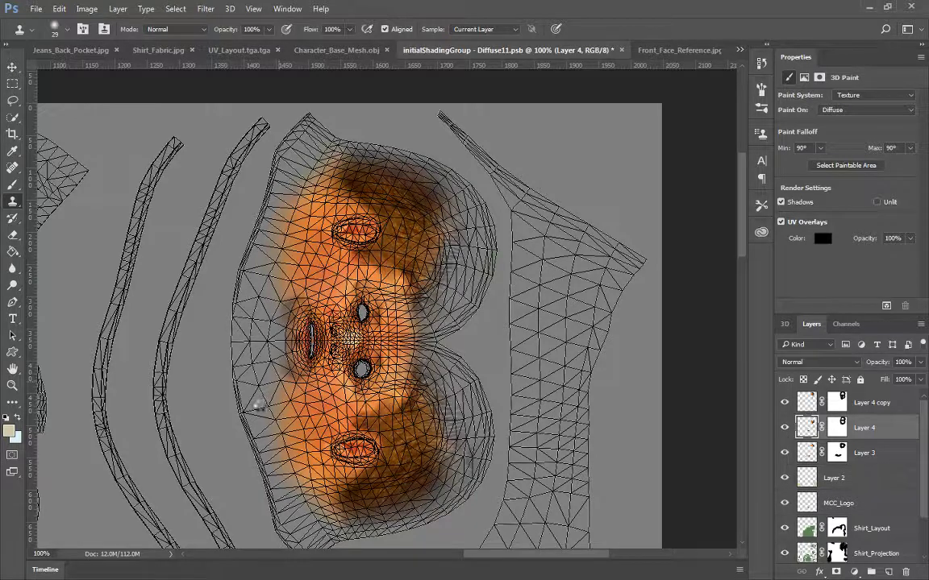
pyautogui.click(354, 54)
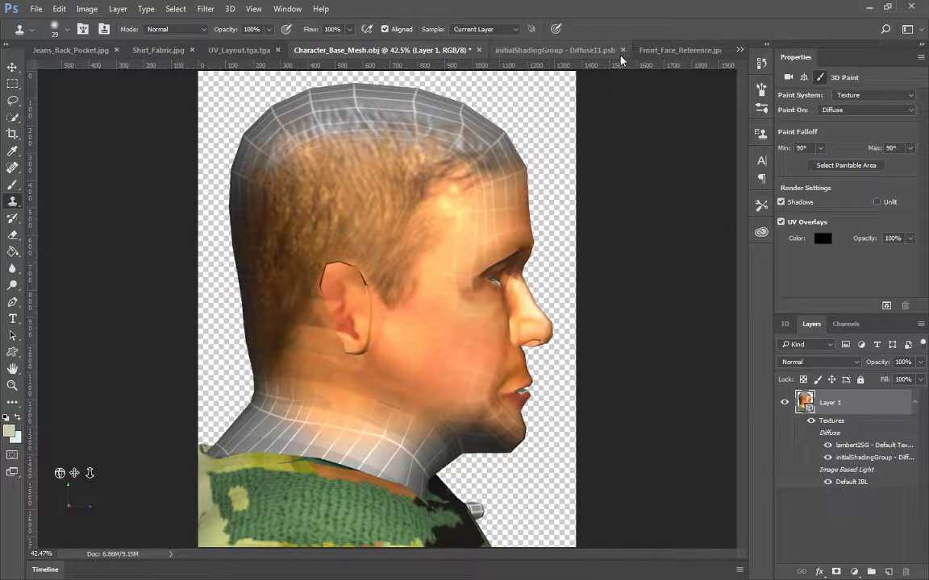
pyautogui.click(558, 49)
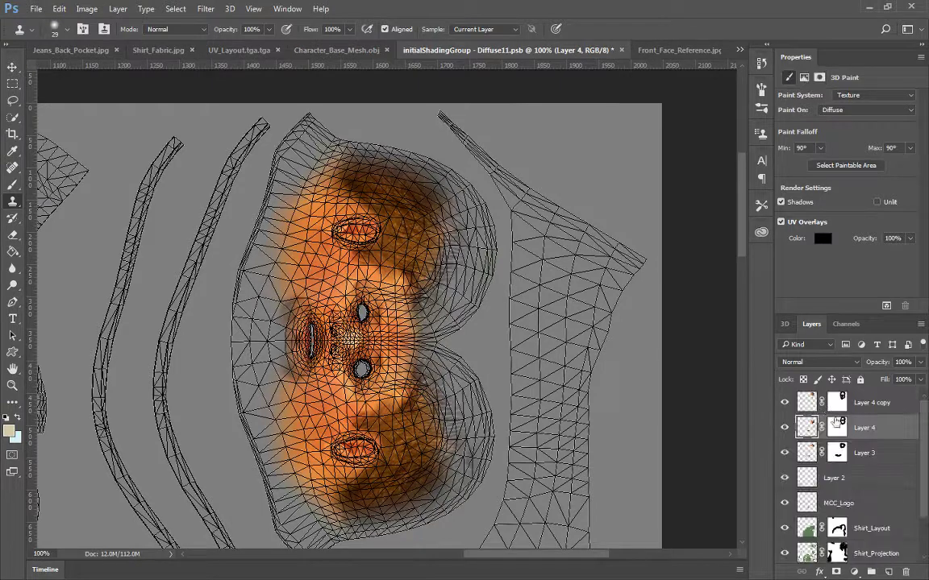
pyautogui.click(841, 408)
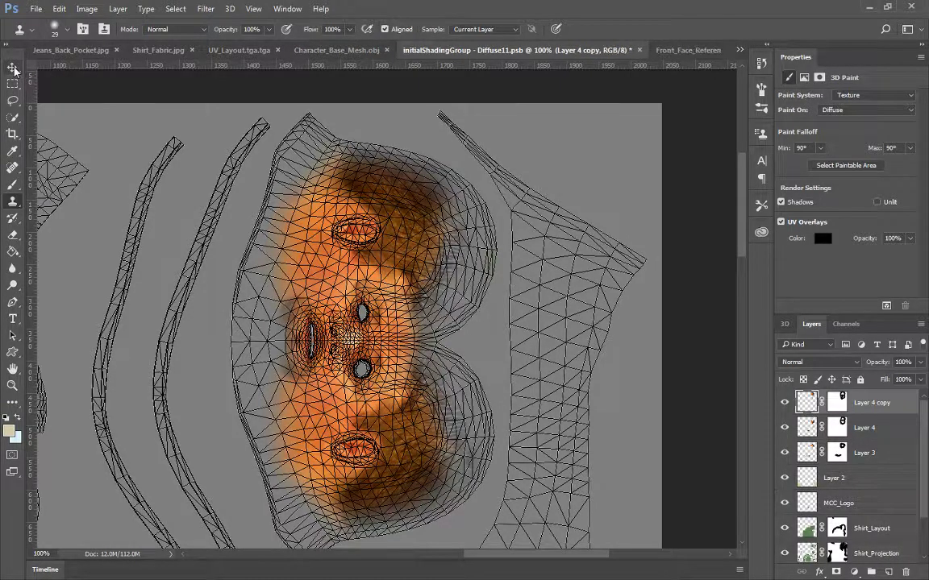
pyautogui.press('v')
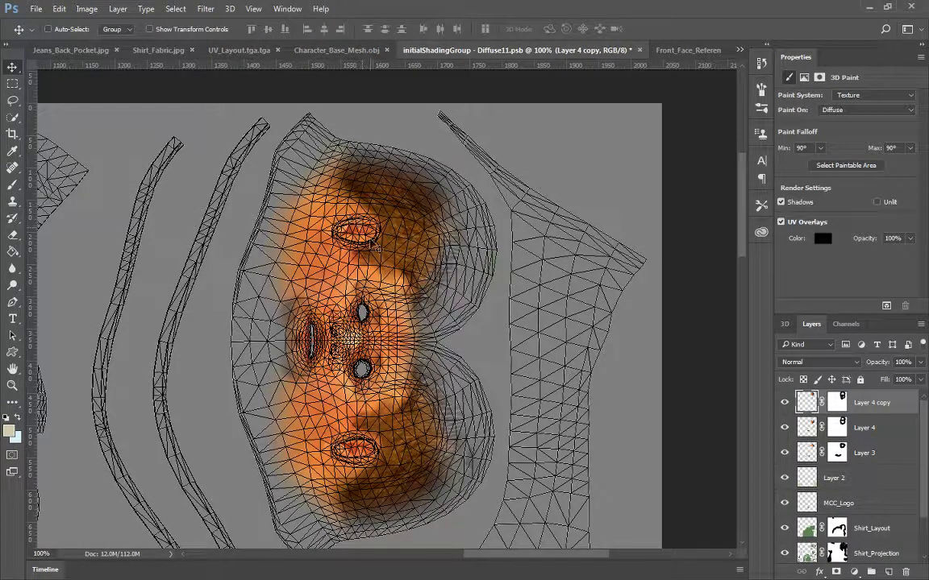
pyautogui.click(322, 50)
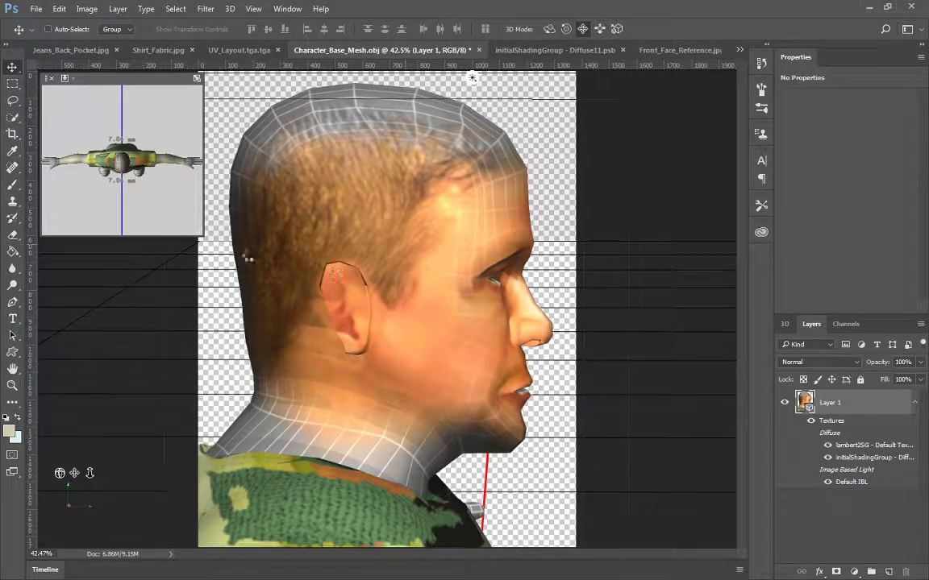
pyautogui.click(246, 256)
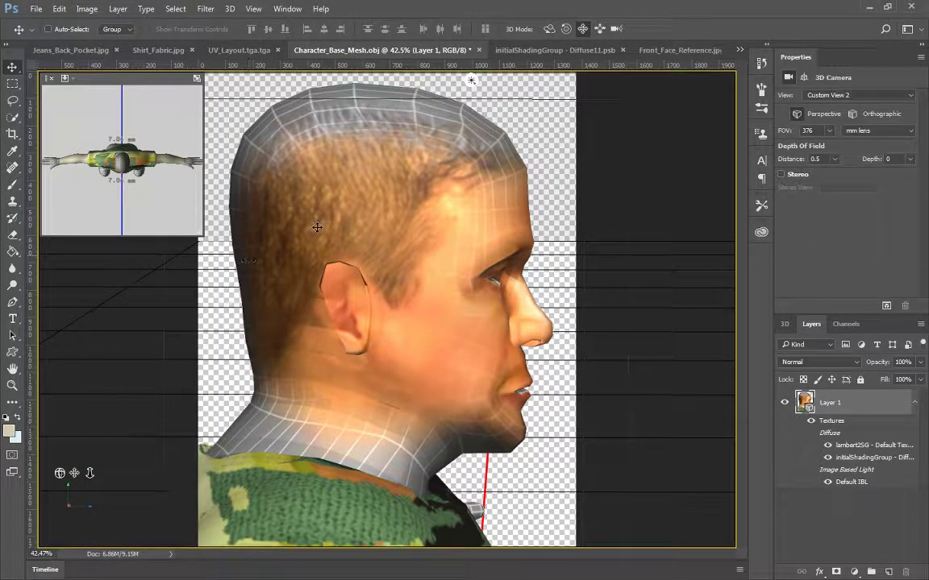
pyautogui.click(516, 50)
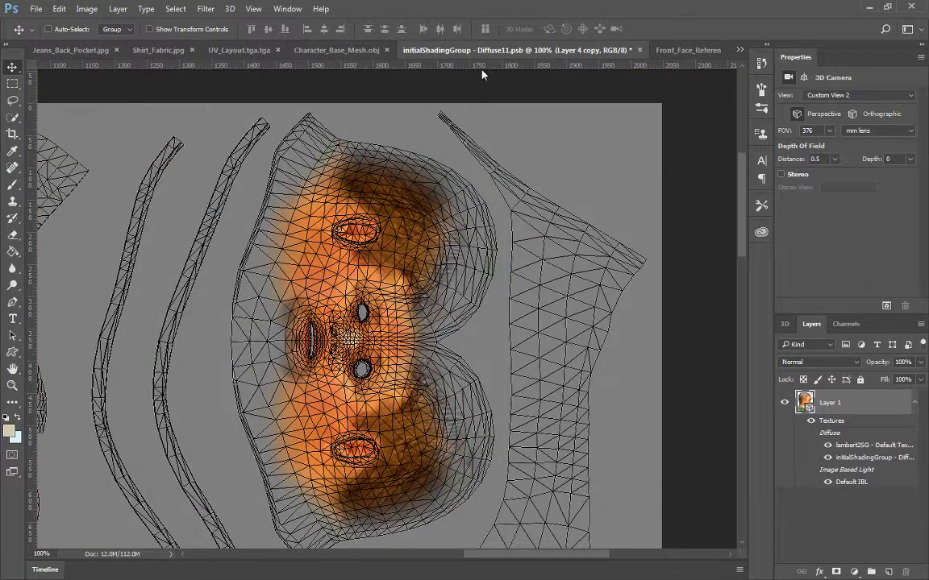
pyautogui.click(335, 50)
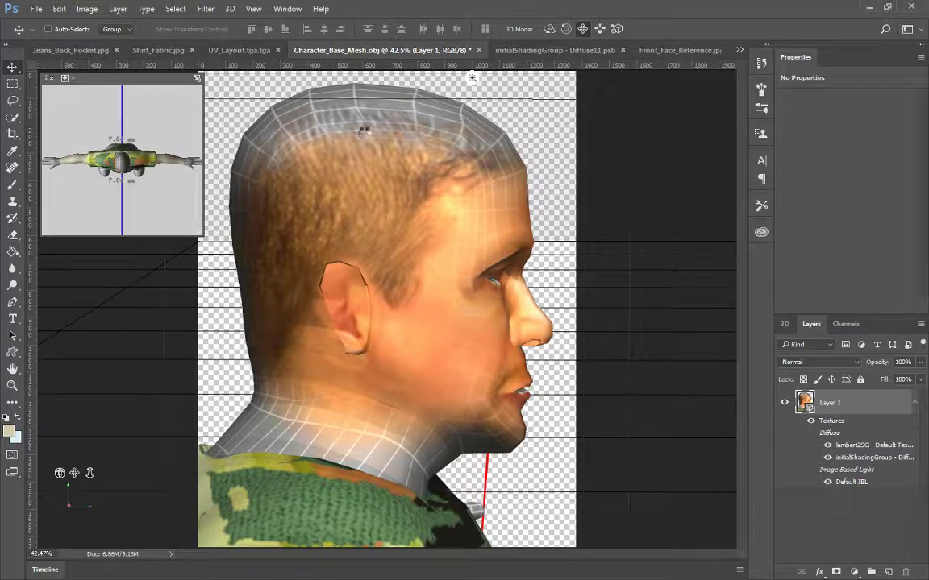
pyautogui.click(362, 132)
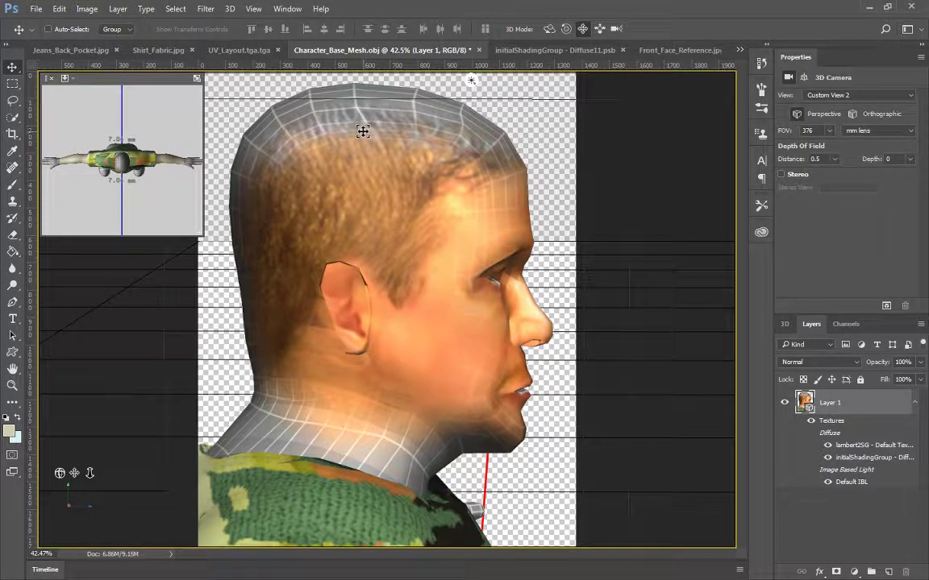
pyautogui.click(551, 50)
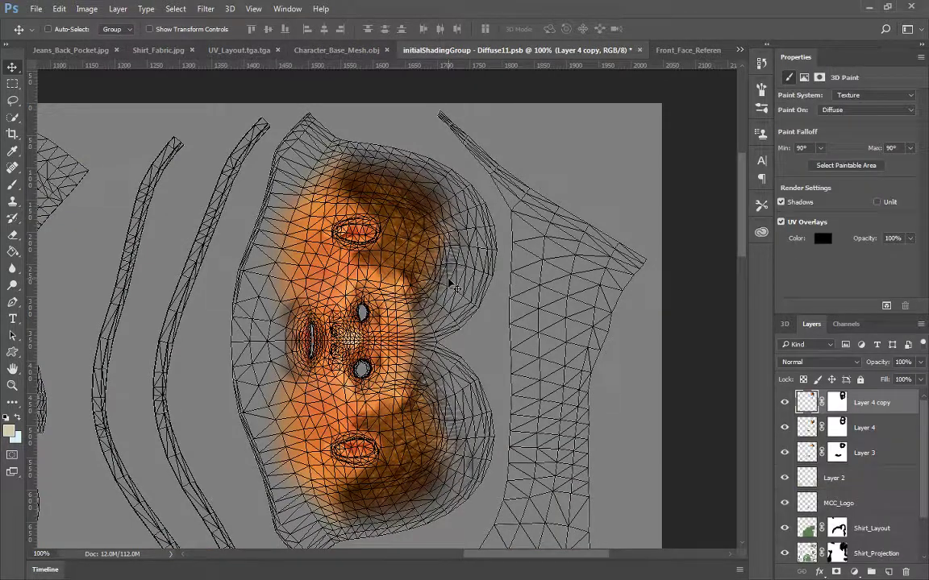
# Step: Orbit the Character_Base_Mesh head to a front three-quarter view and examine the face texture on the other side
pyautogui.click(343, 51)
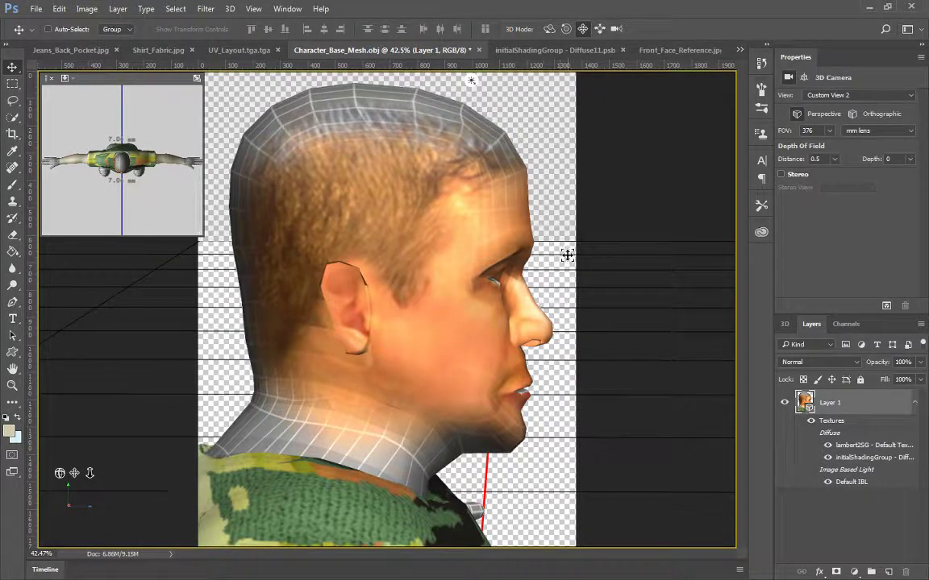
pyautogui.click(550, 29)
pyautogui.moveTo(553, 130); pyautogui.dragTo(421, 149)
pyautogui.hotkey('ctrl', '-')
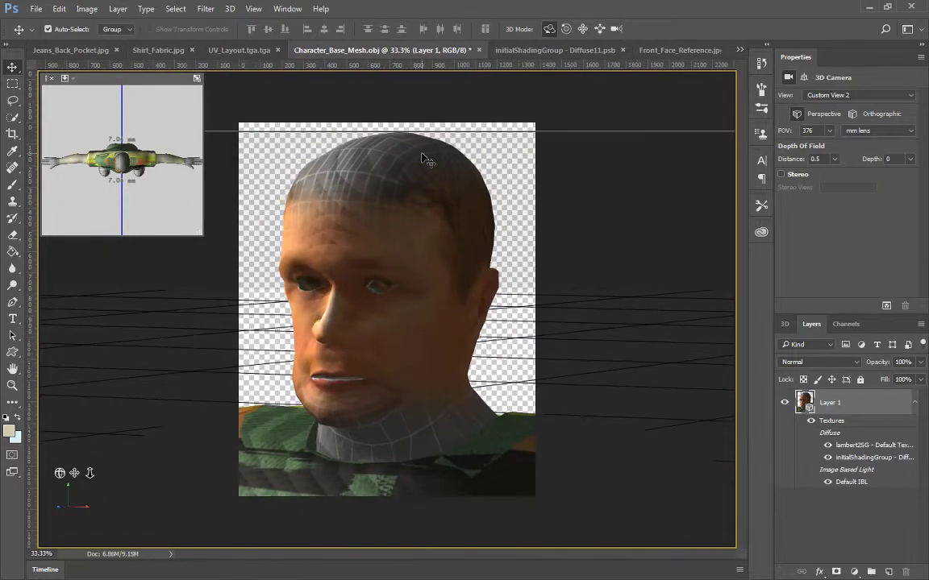
pyautogui.hotkey('ctrl', '-')
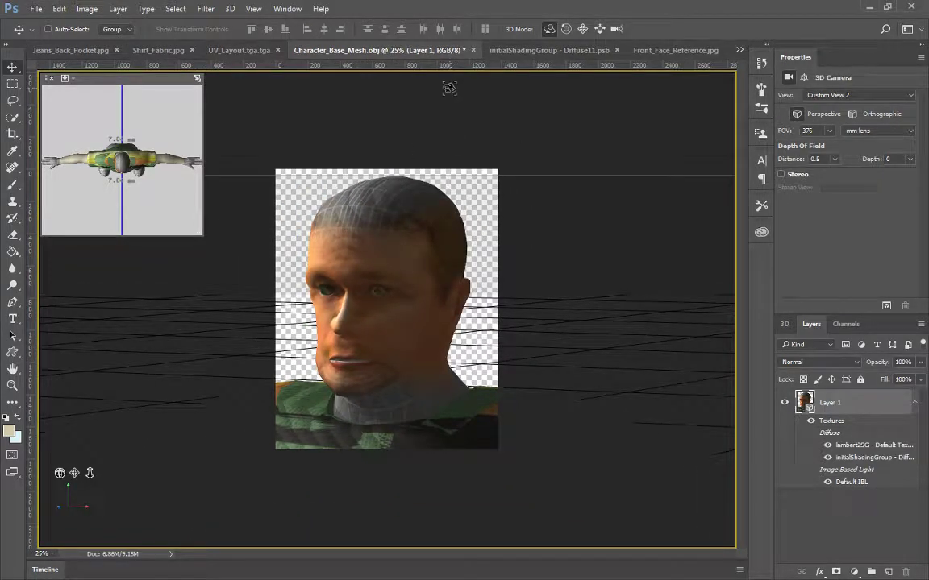
# Step: Frame the whole Character_Base_Mesh figure in the 3D view and examine the shirt texture for stray face projection
pyautogui.hotkey('ctrl', '+')
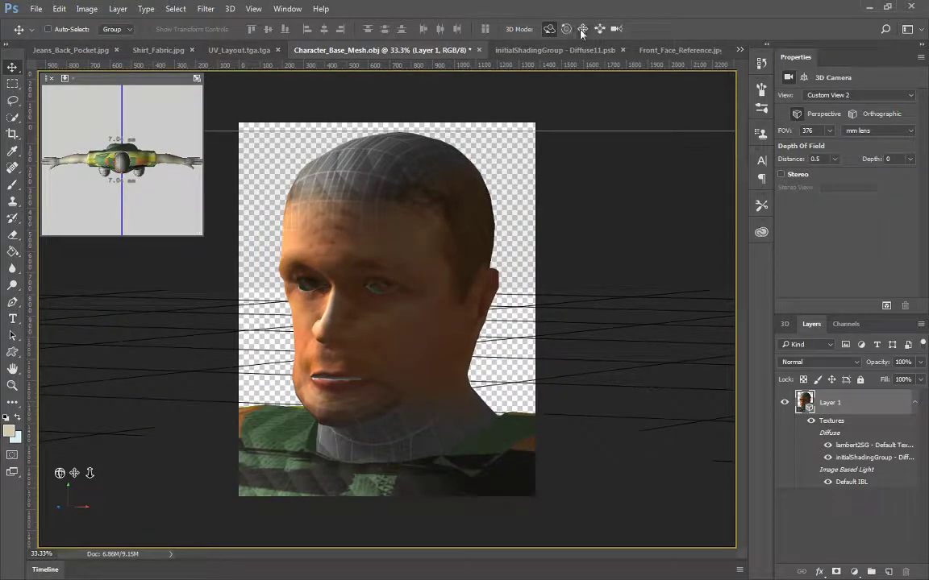
pyautogui.click(613, 29)
pyautogui.moveTo(527, 340); pyautogui.dragTo(553, 575)
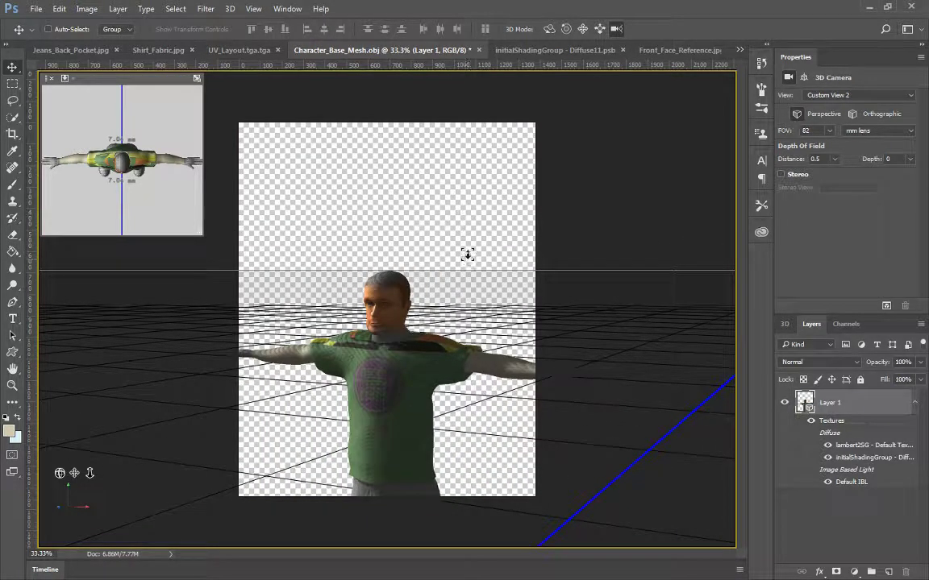
pyautogui.click(599, 29)
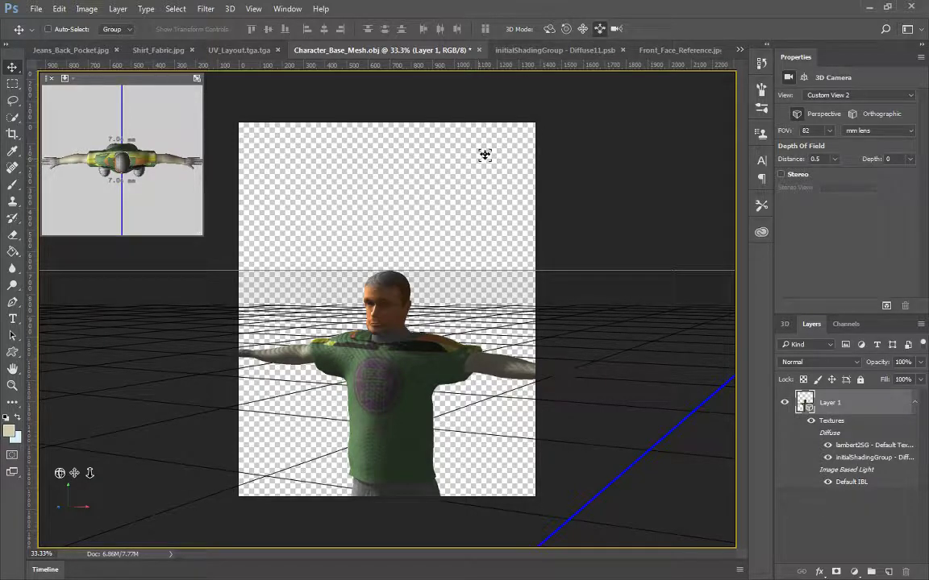
pyautogui.moveTo(450, 192); pyautogui.dragTo(448, 3)
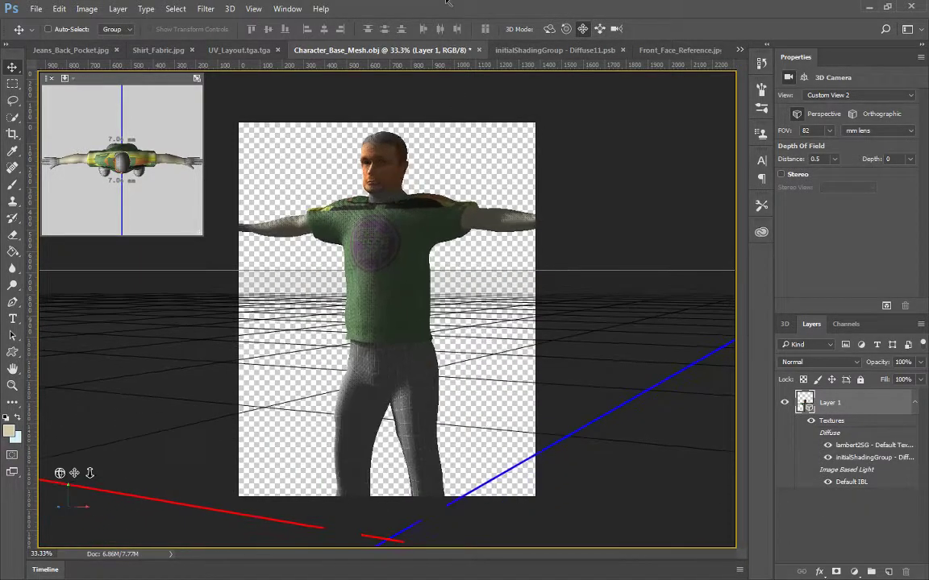
pyautogui.click(599, 30)
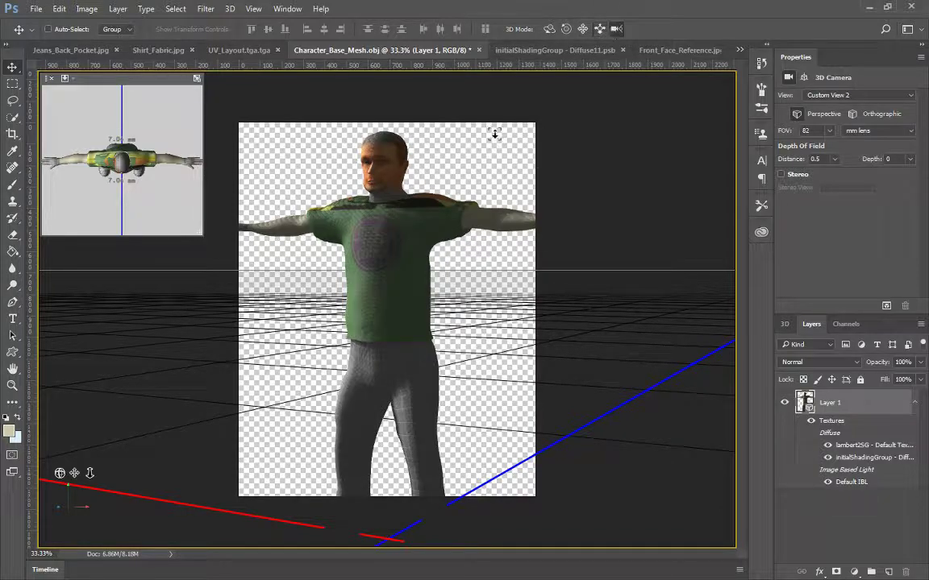
pyautogui.moveTo(435, 262); pyautogui.dragTo(498, 411)
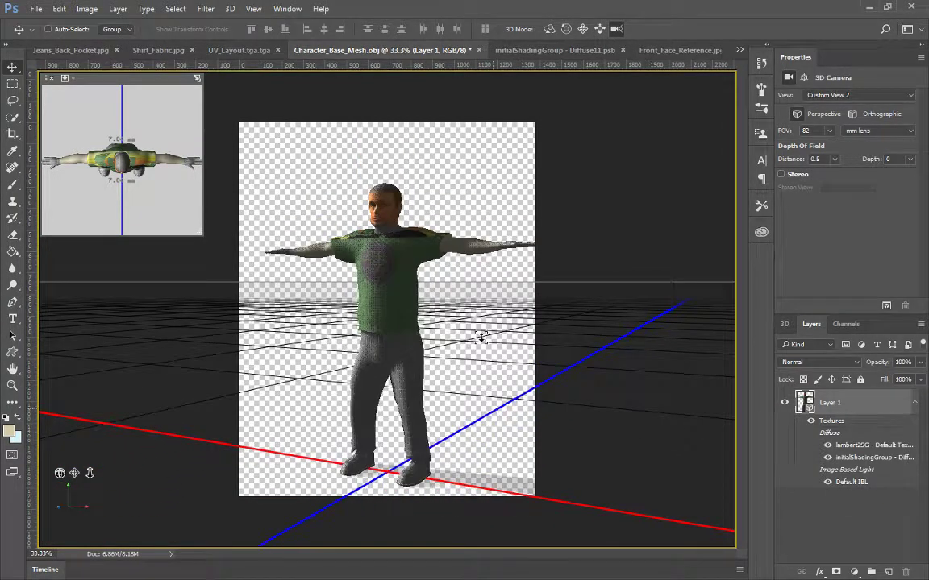
pyautogui.click(581, 29)
pyautogui.moveTo(443, 187); pyautogui.dragTo(429, 184)
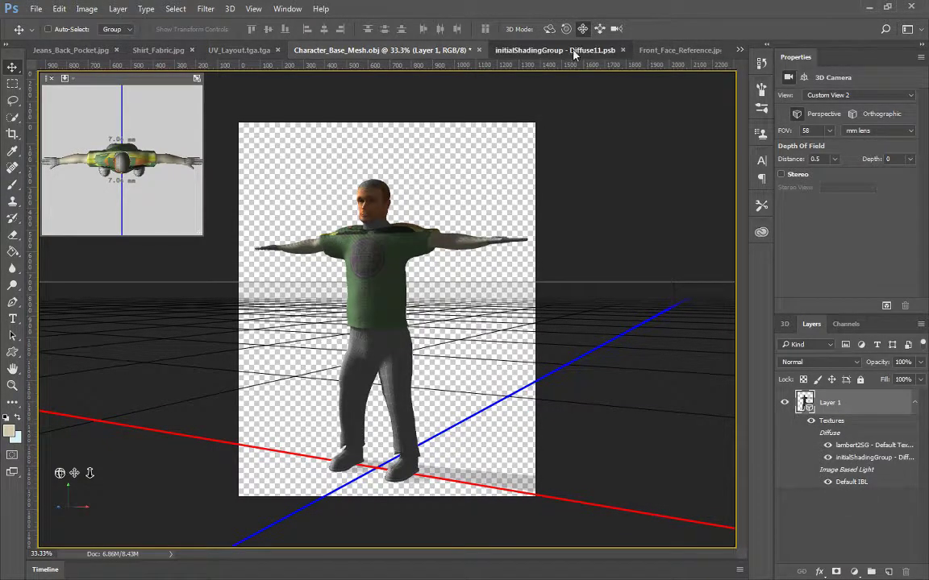
# Step: In the initialShadingGroup diffuse document, paint black on Layer 4 copy's mask over the shirt UV area to hide stray face projection
pyautogui.click(520, 48)
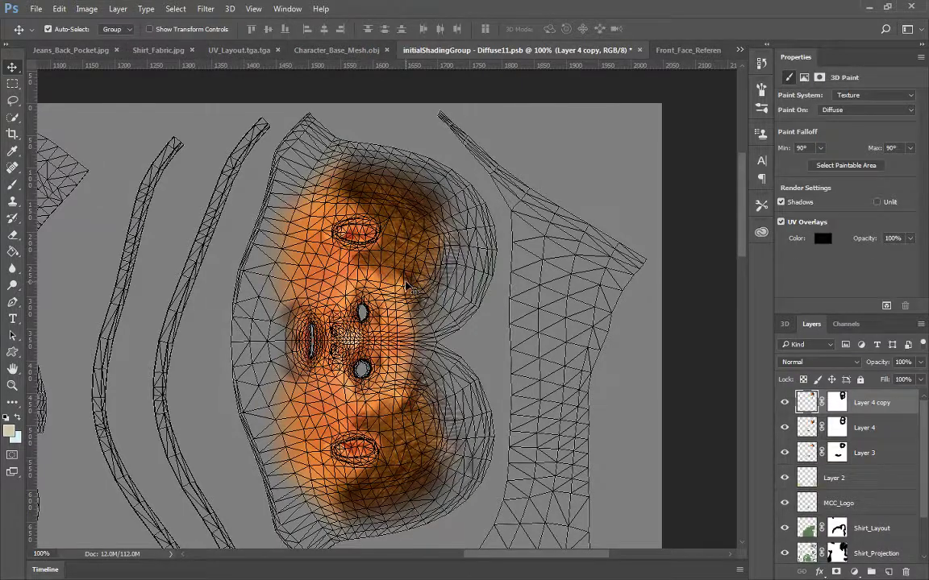
pyautogui.hotkey('ctrl', '-')
pyautogui.hotkey('ctrl', '-')
pyautogui.hotkey('ctrl', '-')
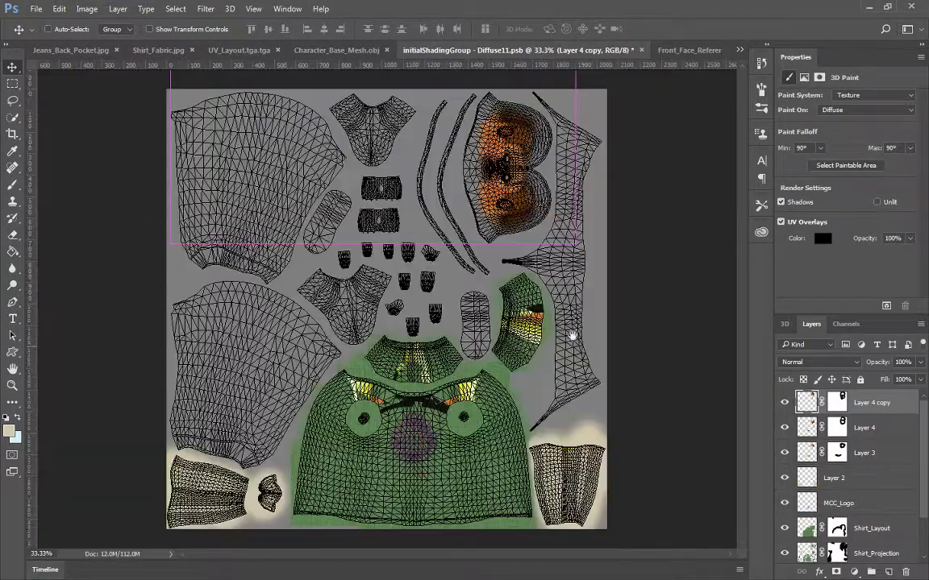
pyautogui.click(839, 402)
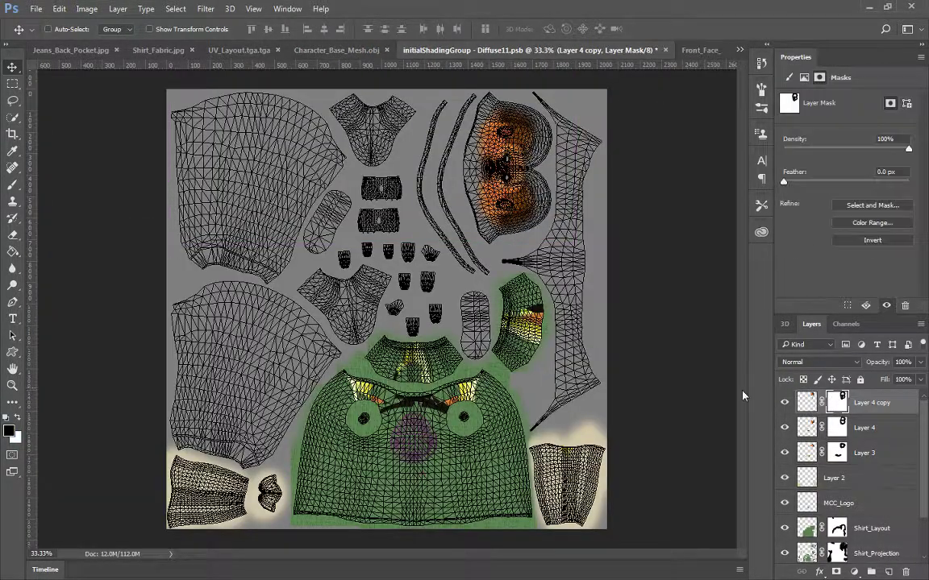
pyautogui.press('b')
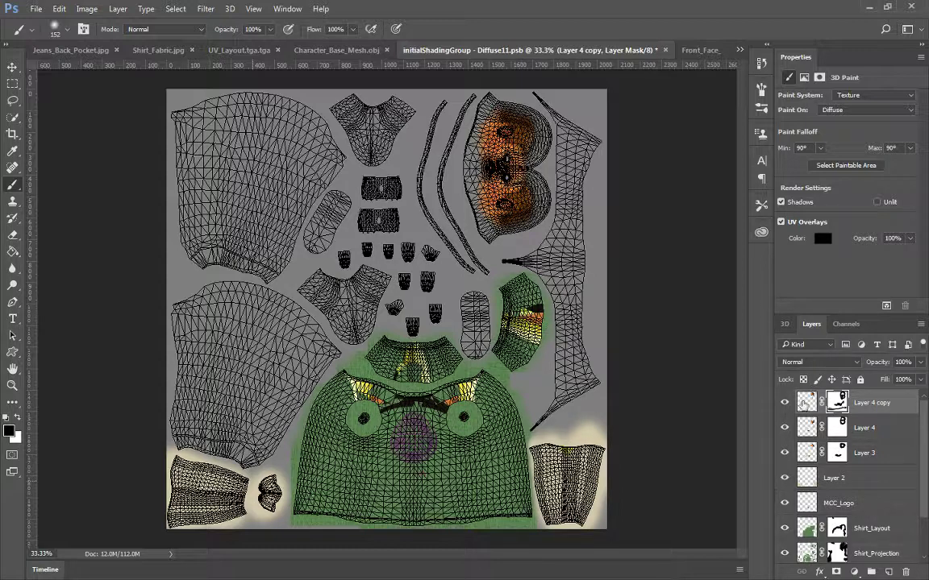
# Step: Paint black on Layer 4's mask over the sleeve, collar and shoulder UV islands, and check the shirt on Character_Base_Mesh
pyautogui.click(838, 425)
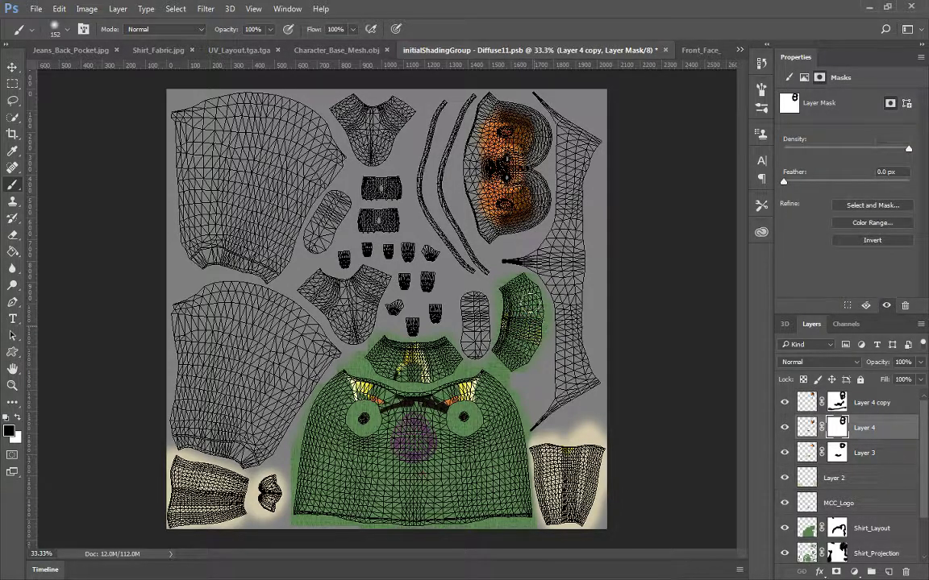
pyautogui.moveTo(476, 381)
pyautogui.mouseDown()
pyautogui.moveTo(418, 401)
pyautogui.moveTo(446, 402)
pyautogui.moveTo(364, 415)
pyautogui.mouseUp()
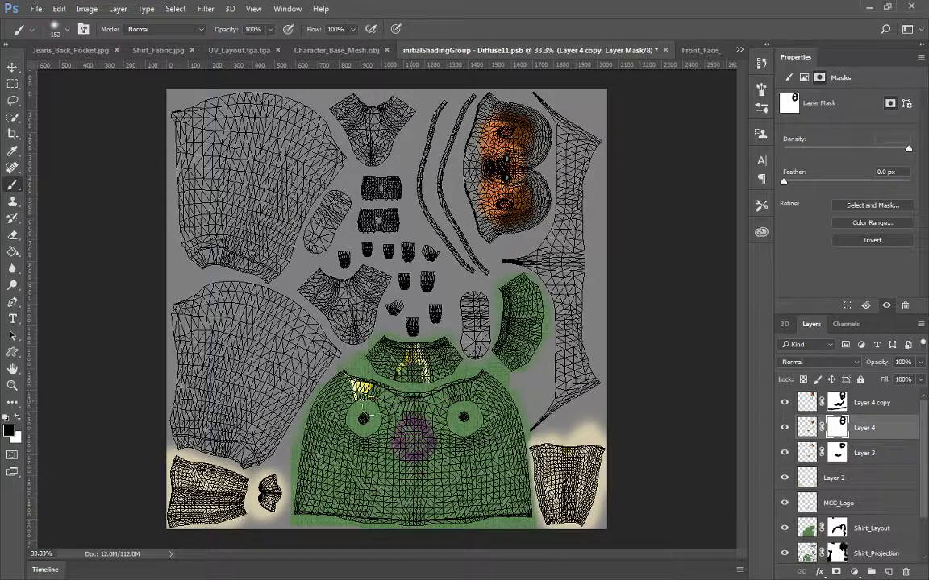
pyautogui.moveTo(378, 370)
pyautogui.mouseDown()
pyautogui.moveTo(398, 372)
pyautogui.moveTo(365, 348)
pyautogui.mouseUp()
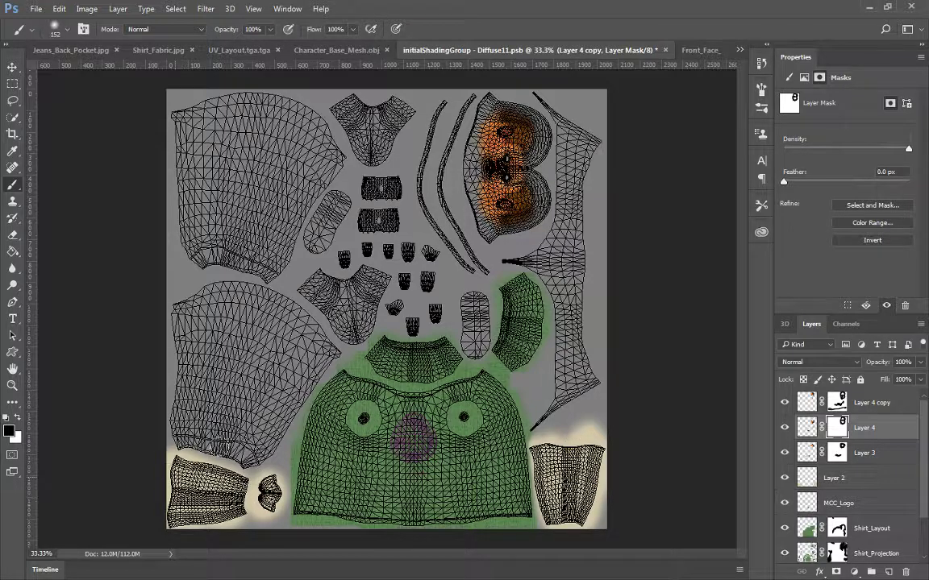
pyautogui.click(328, 50)
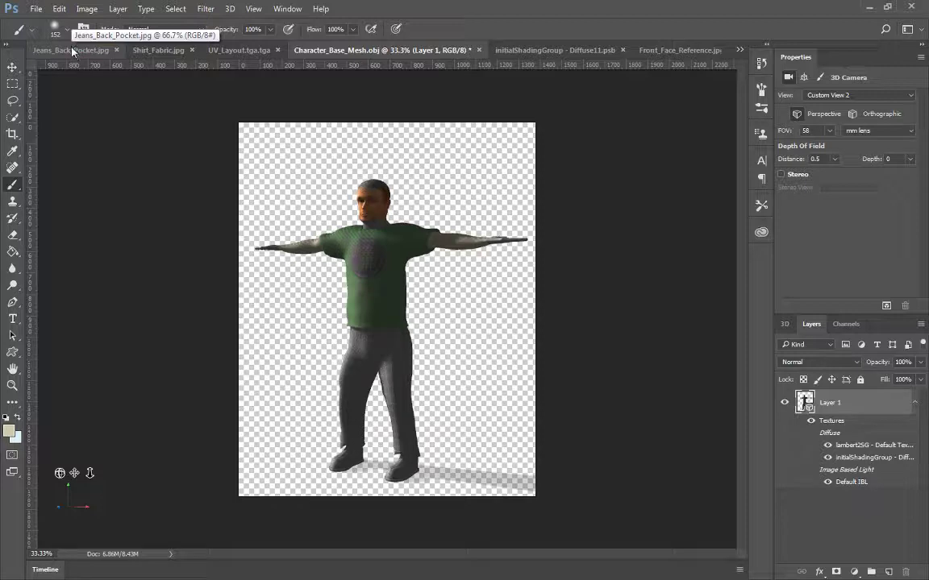
# Step: Copy a circular area about 502 px wide from the lower, smoother part of Jeans_Fabric.jpg using the Elliptical Marquee tool
pyautogui.click(148, 52)
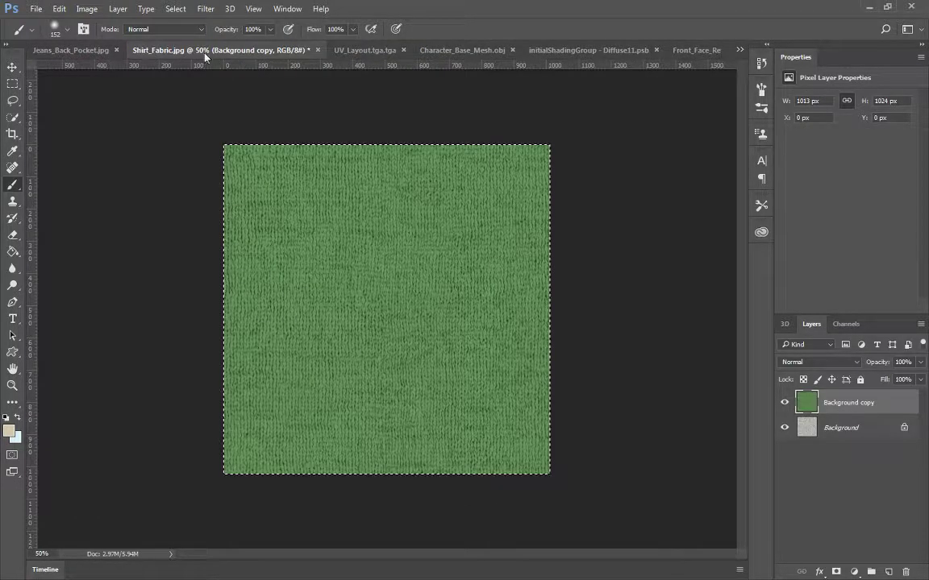
pyautogui.click(742, 50)
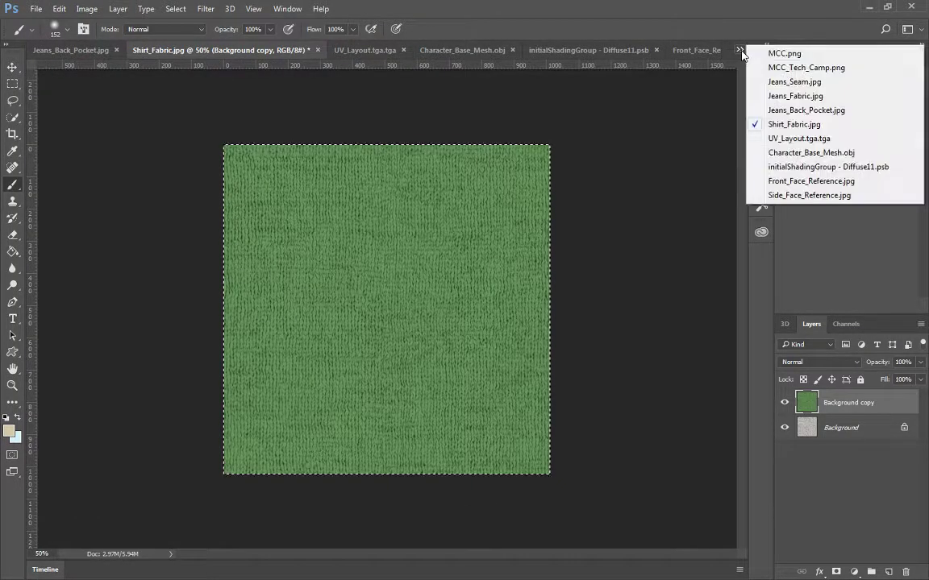
pyautogui.click(778, 96)
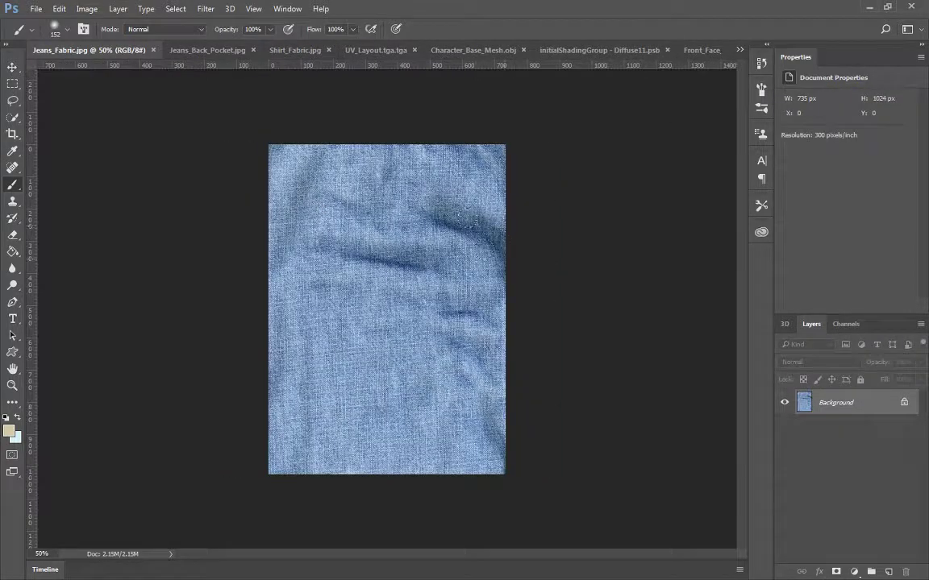
pyautogui.click(12, 83)
pyautogui.click(80, 95)
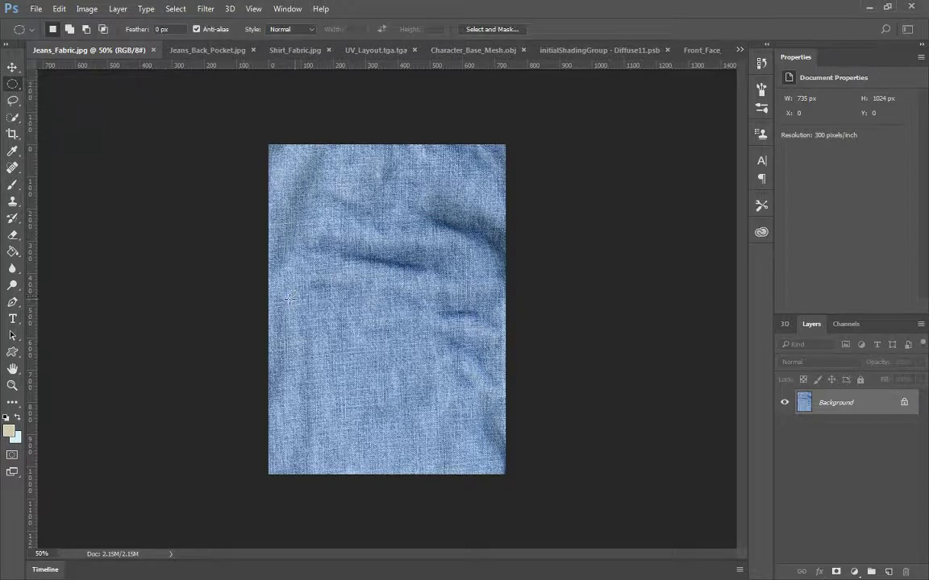
pyautogui.keyDown('shift'); pyautogui.moveTo(289, 298); pyautogui.dragTo(479, 461); pyautogui.keyUp('shift')
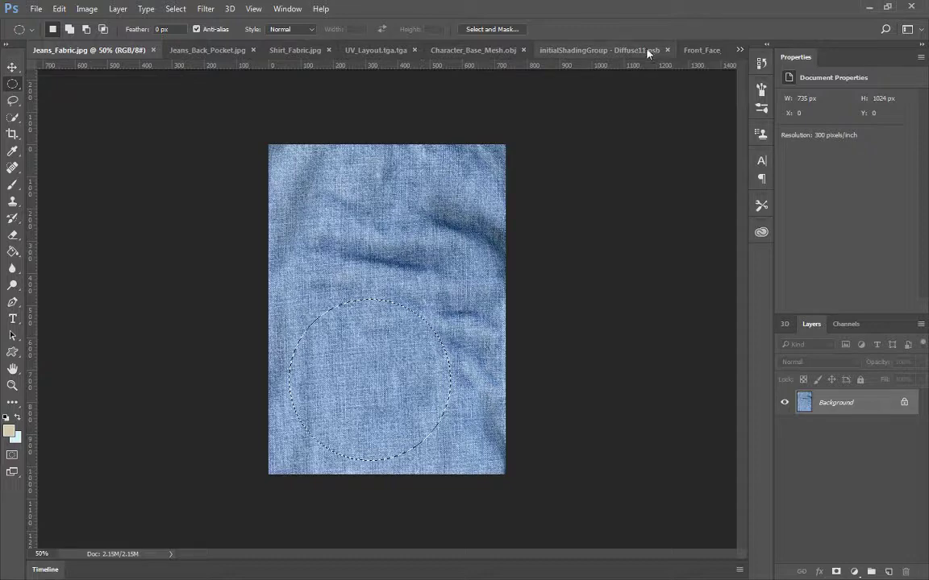
# Step: Add a new empty layer to the initialShadingGroup diffuse document and place it above Layer 4 copy
pyautogui.click(467, 50)
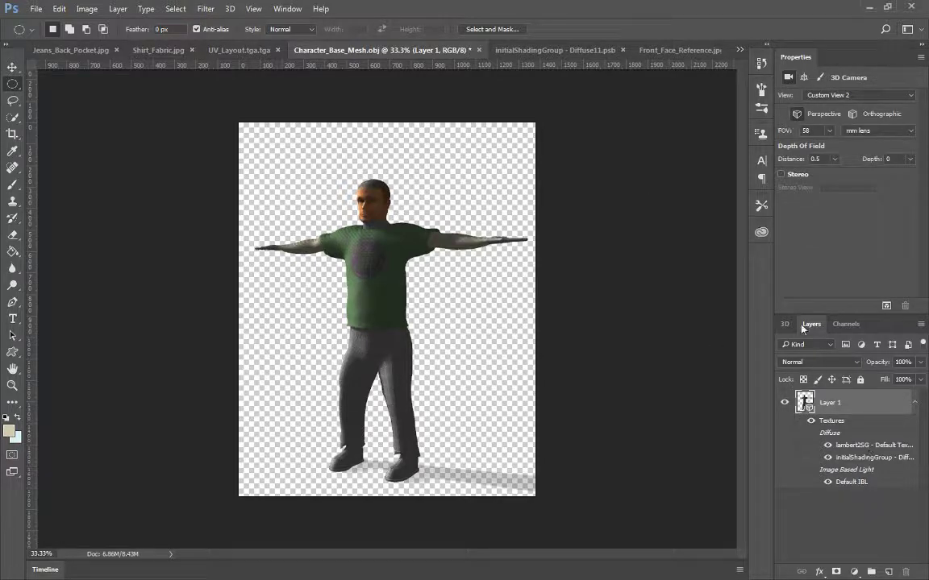
pyautogui.click(548, 50)
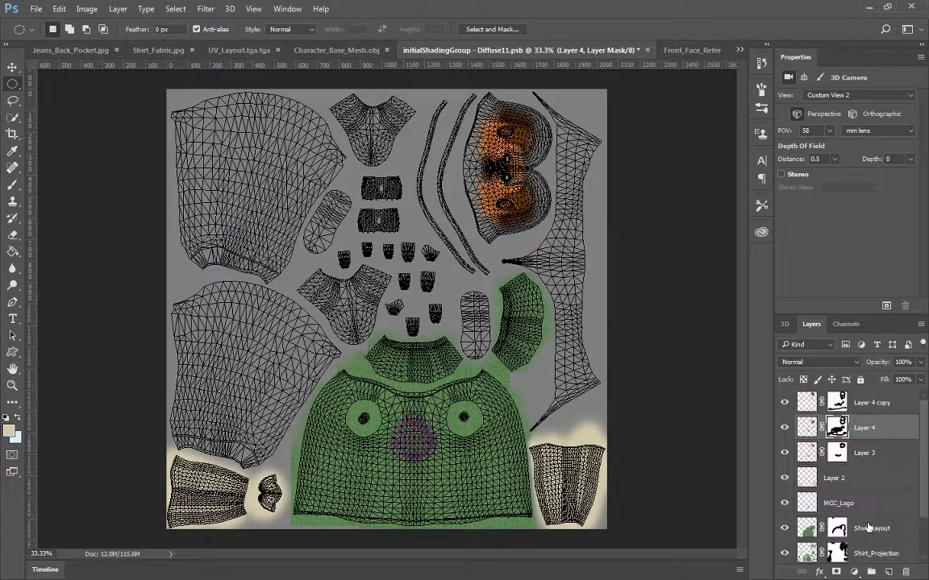
pyautogui.click(888, 572)
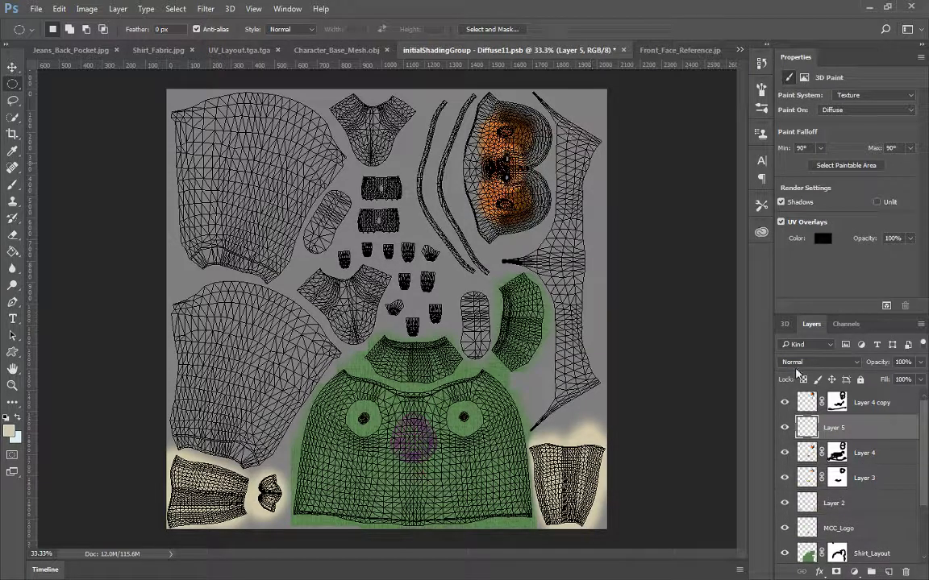
pyautogui.moveTo(858, 431); pyautogui.dragTo(853, 397)
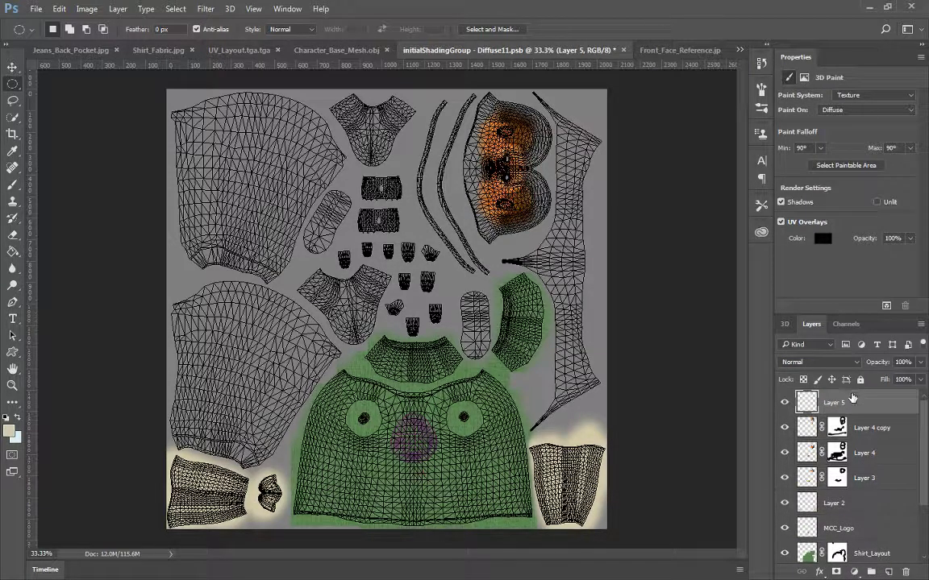
# Step: Orbit the Character_Base_Mesh figure to face front, frame its legs and paste the denim circle over them
pyautogui.click(305, 50)
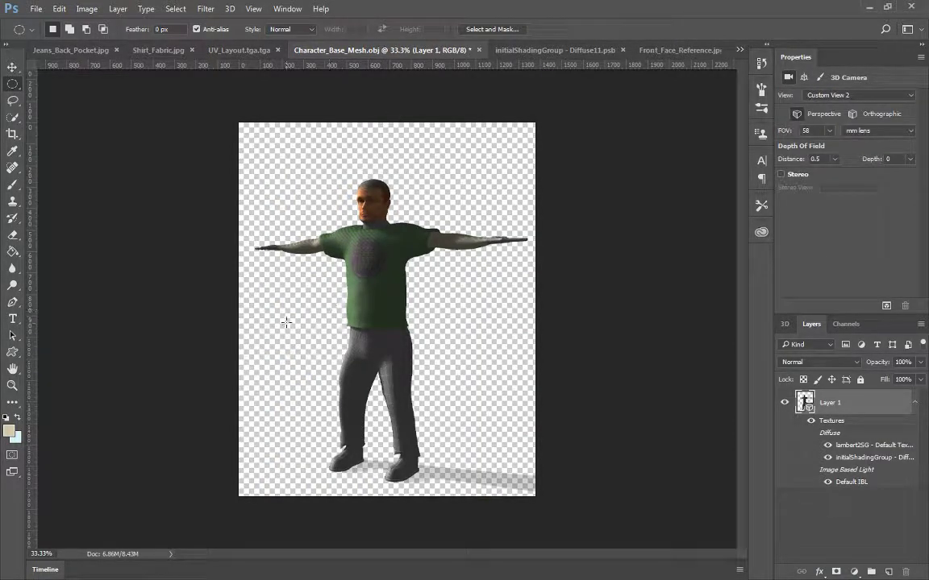
pyautogui.click(12, 67)
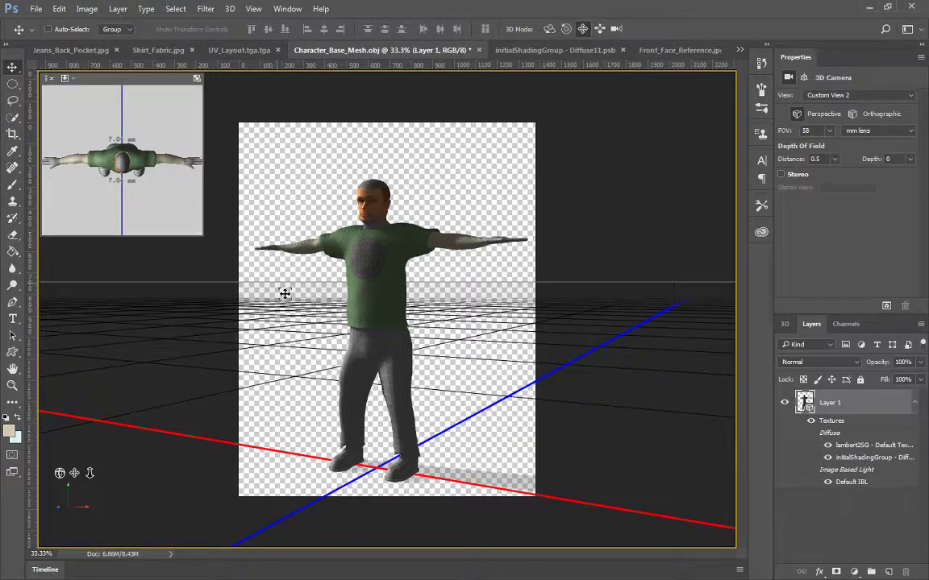
pyautogui.click(548, 29)
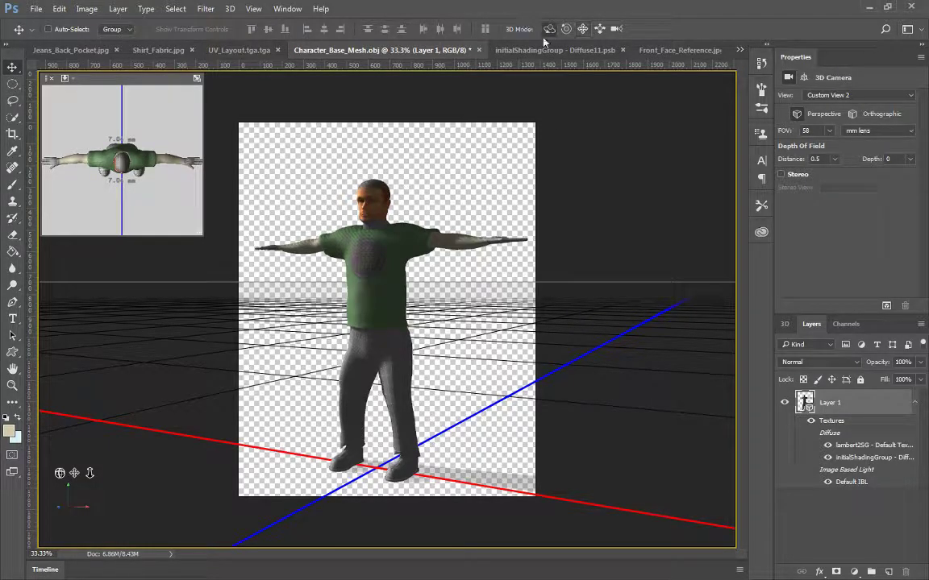
pyautogui.moveTo(449, 168); pyautogui.dragTo(489, 167)
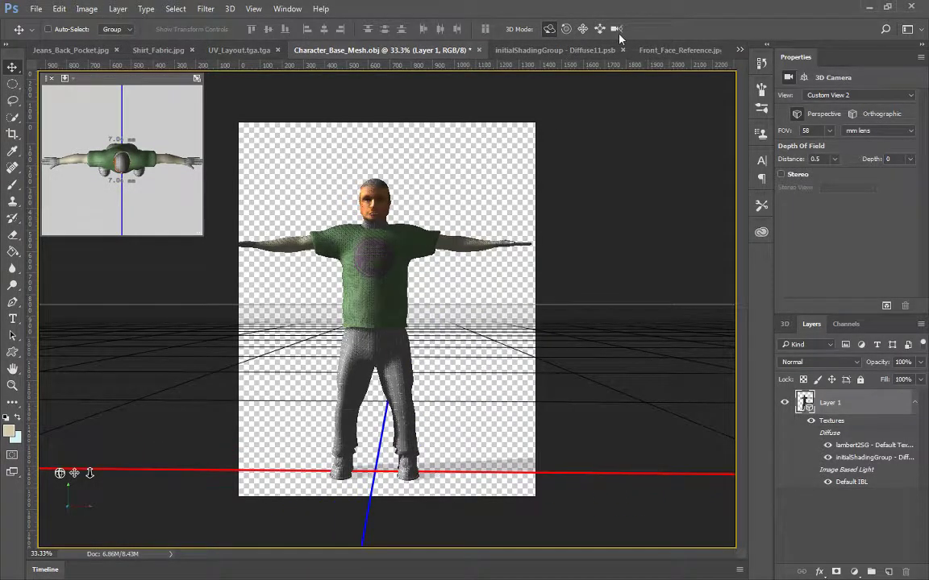
pyautogui.hotkey('ctrl', '+')
pyautogui.hotkey('ctrl', '+')
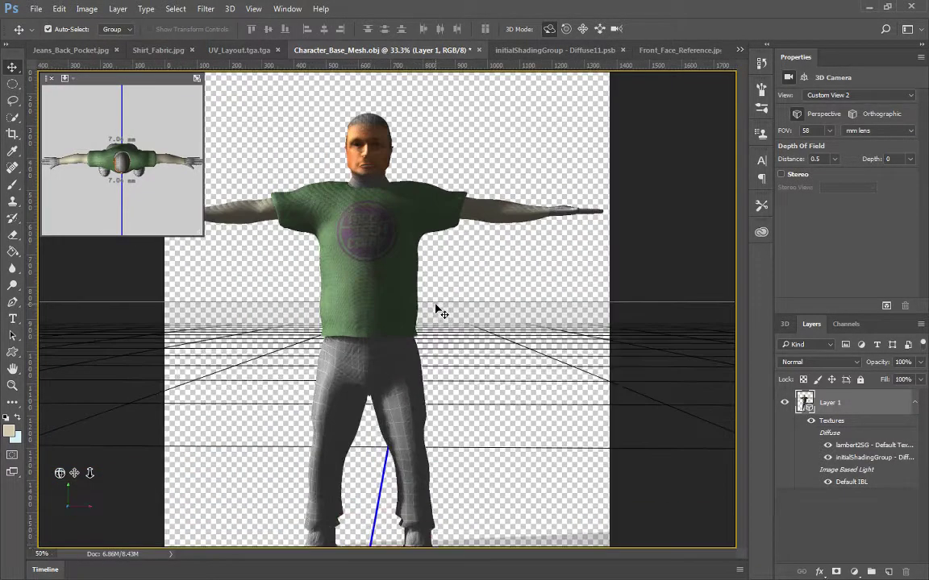
pyautogui.moveTo(508, 178); pyautogui.dragTo(510, 131)
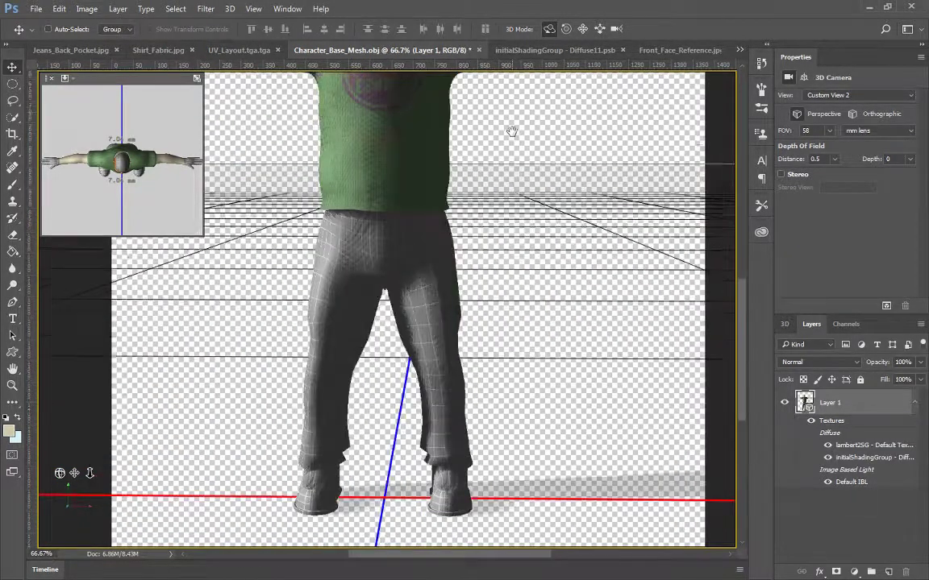
pyautogui.hotkey('ctrl', 'v')
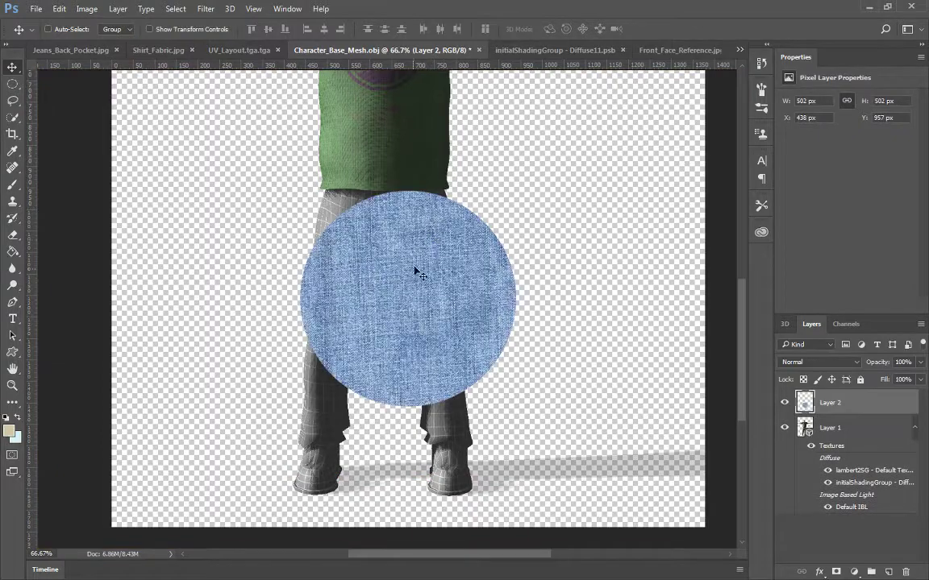
# Step: Scale the denim circle to about 55.58%, place it over the character's right hip and thigh, and merge it onto the 3D layer
pyautogui.moveTo(411, 284); pyautogui.dragTo(381, 255)
pyautogui.hotkey('ctrl', 't')
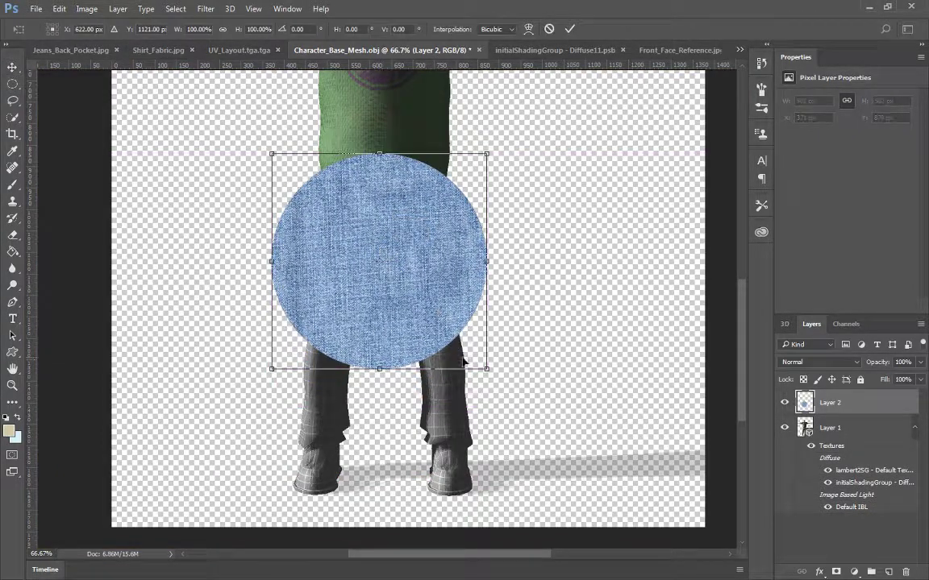
pyautogui.moveTo(485, 369); pyautogui.dragTo(377, 251)
pyautogui.press('Return')
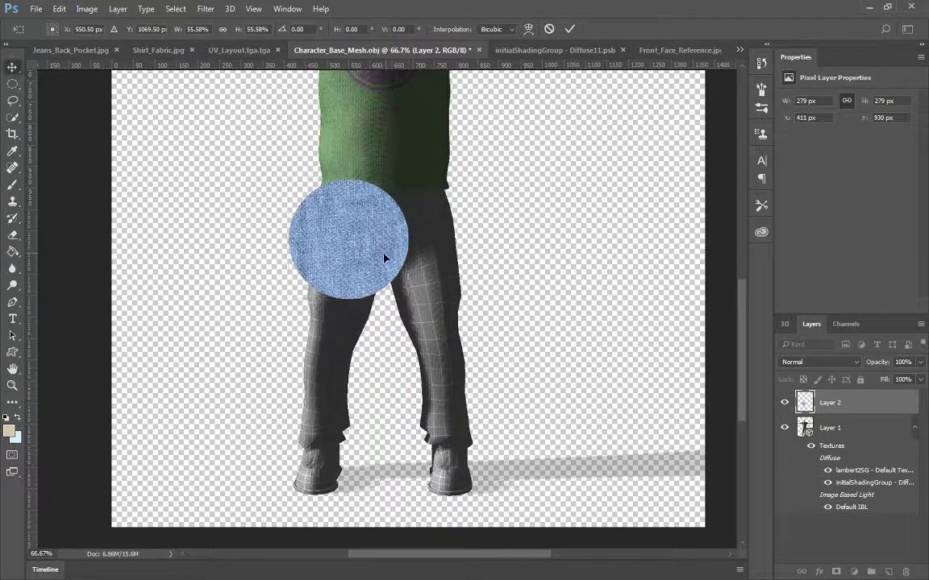
pyautogui.rightClick(826, 412)
pyautogui.click(564, 464)
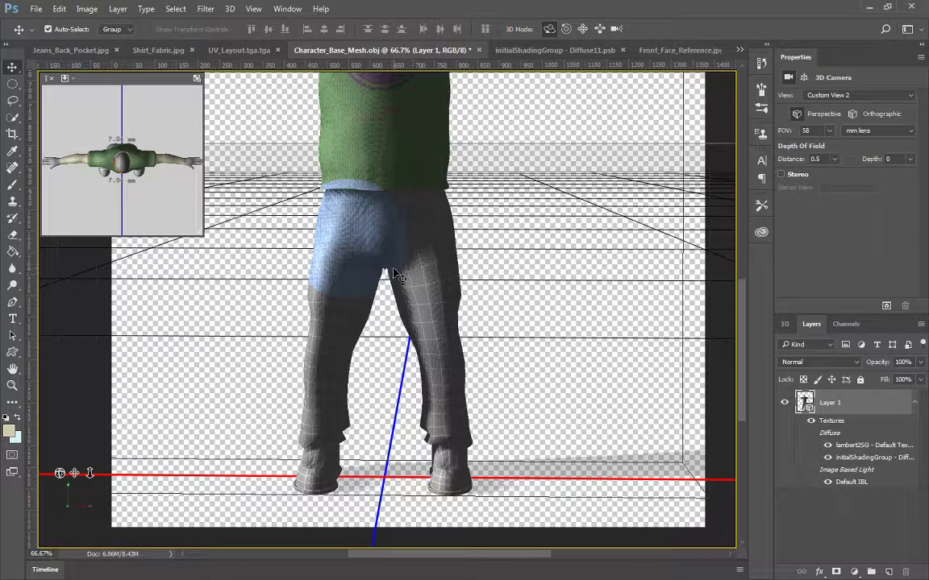
# Step: Paste the denim circle, scale it to about 210 px wide, place it over the character's right hip, copy it and merge it onto the 3D layer
pyautogui.hotkey('ctrl', 'z')
pyautogui.moveTo(381, 264); pyautogui.dragTo(463, 258)
pyautogui.hotkey('ctrl', 't')
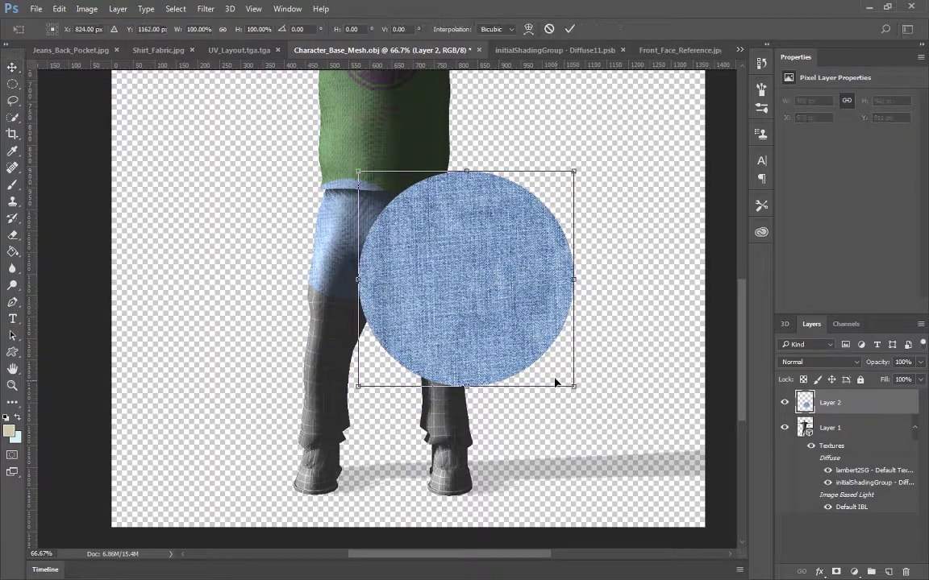
pyautogui.keyDown('shift'); pyautogui.moveTo(572, 388); pyautogui.dragTo(360, 248); pyautogui.keyUp('shift')
pyautogui.press('Return')
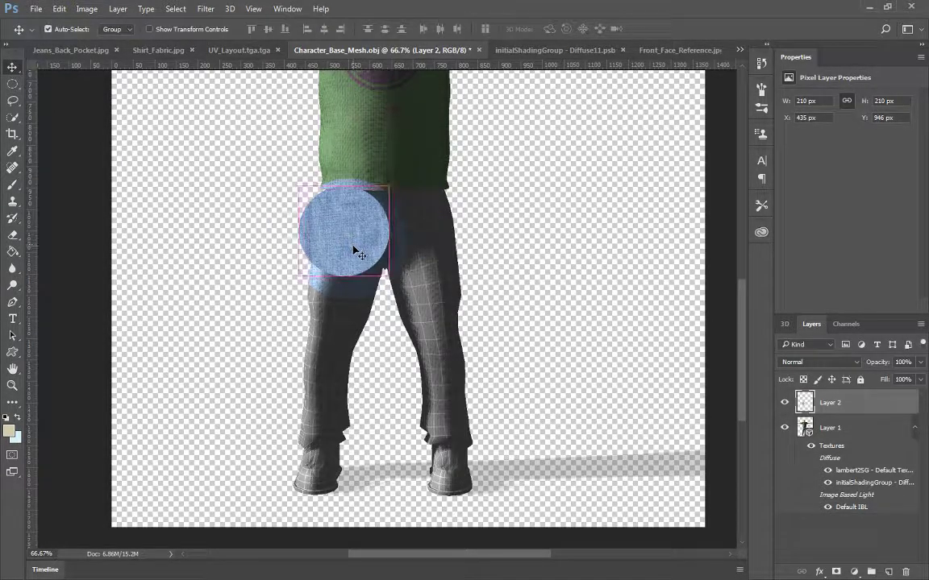
pyautogui.press('ctrl')
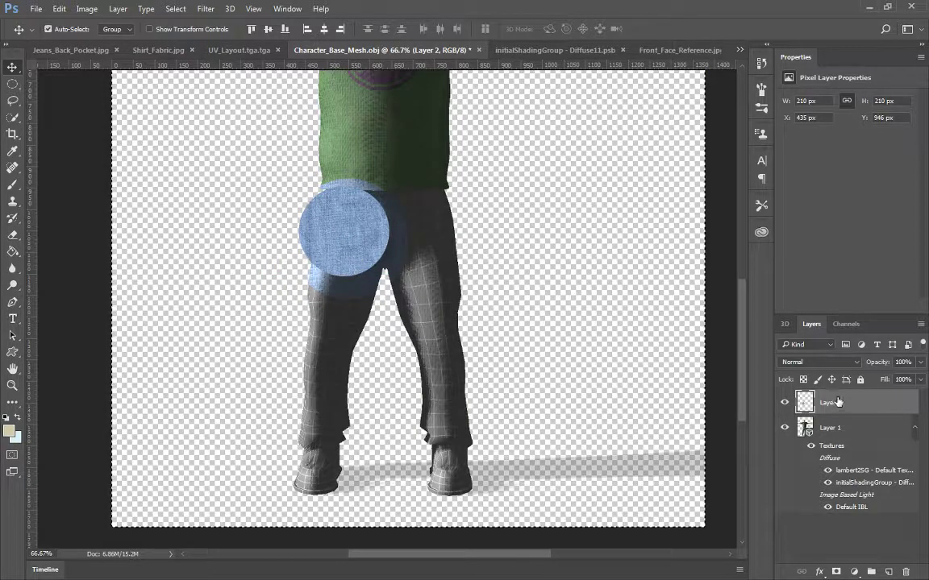
pyautogui.rightClick(866, 407)
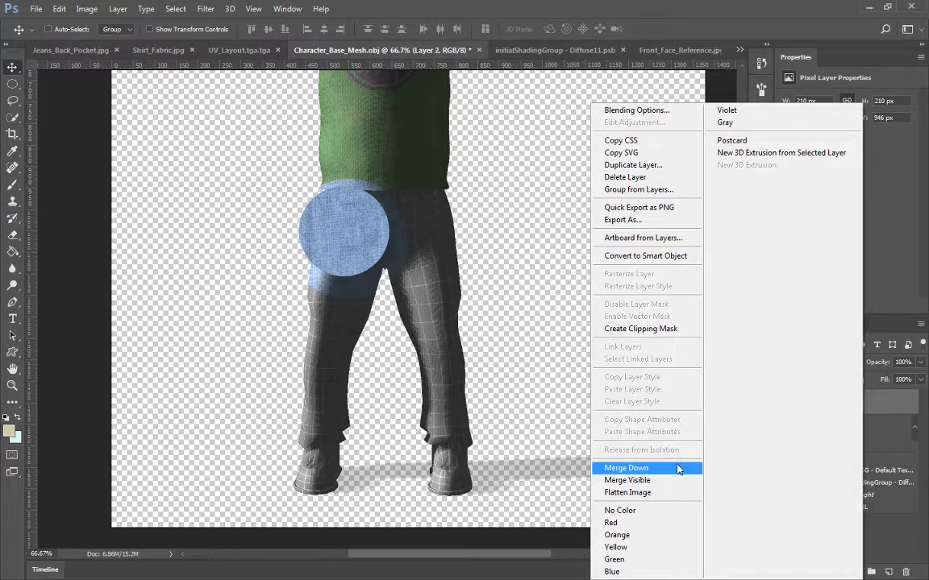
pyautogui.click(673, 466)
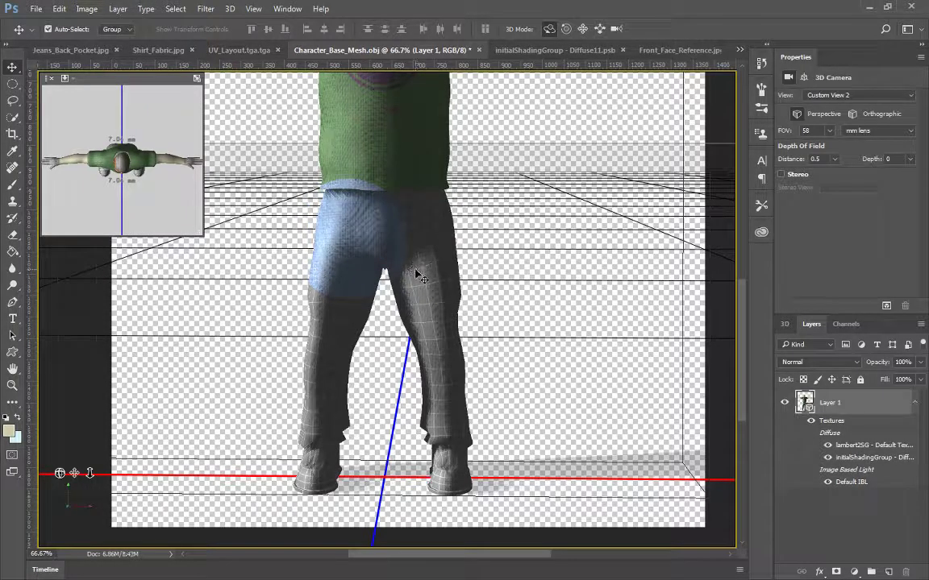
# Step: Paste the reduced denim circle over the centre of the hips, merge it onto the 3D layer and check the projection in the diffuse document
pyautogui.hotkey('ctrl', 'v')
pyautogui.moveTo(427, 320); pyautogui.dragTo(418, 248)
pyautogui.rightClick(853, 415)
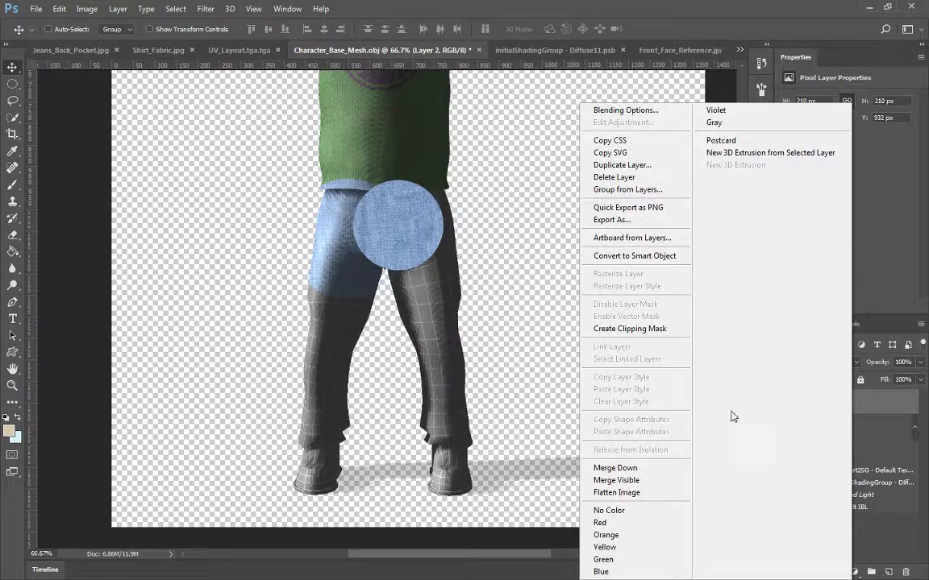
pyautogui.click(621, 468)
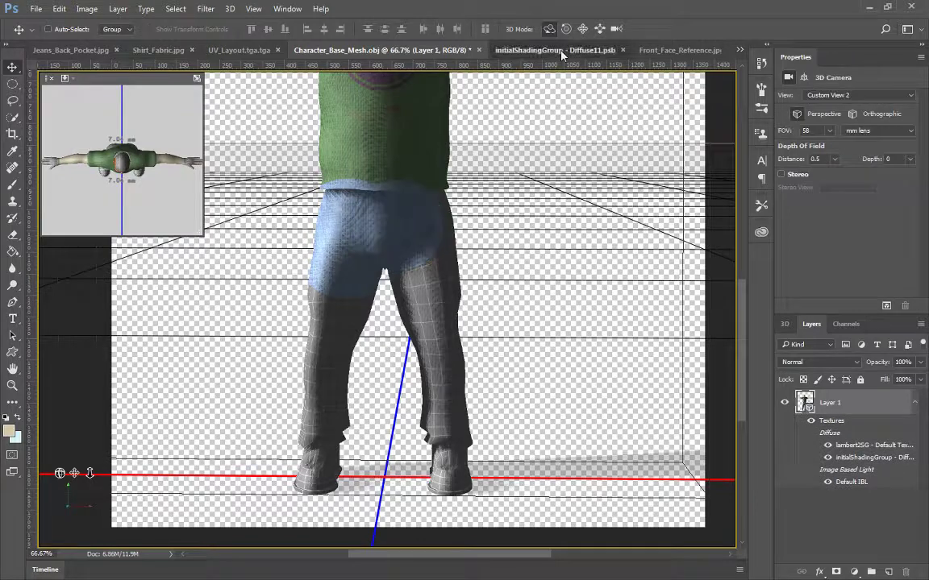
pyautogui.click(504, 49)
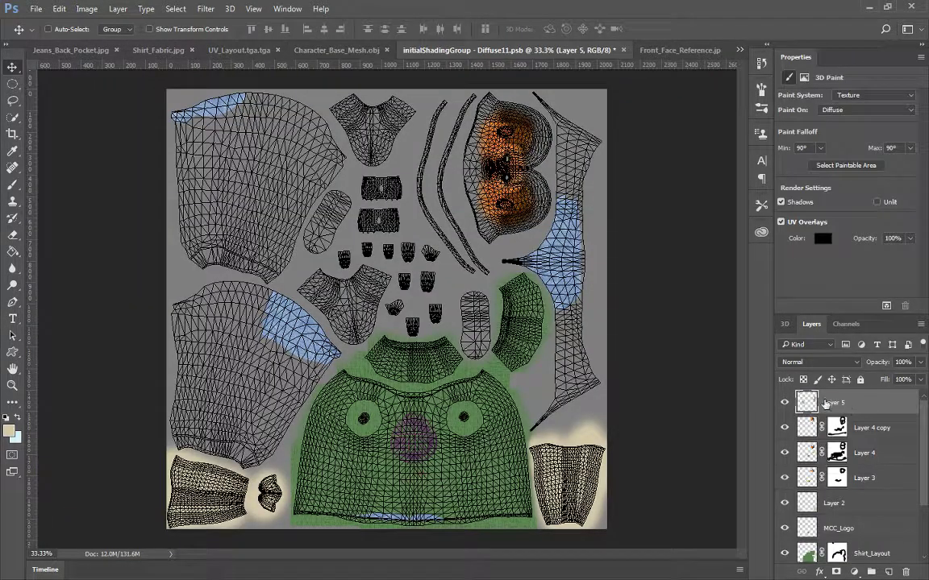
pyautogui.click(336, 50)
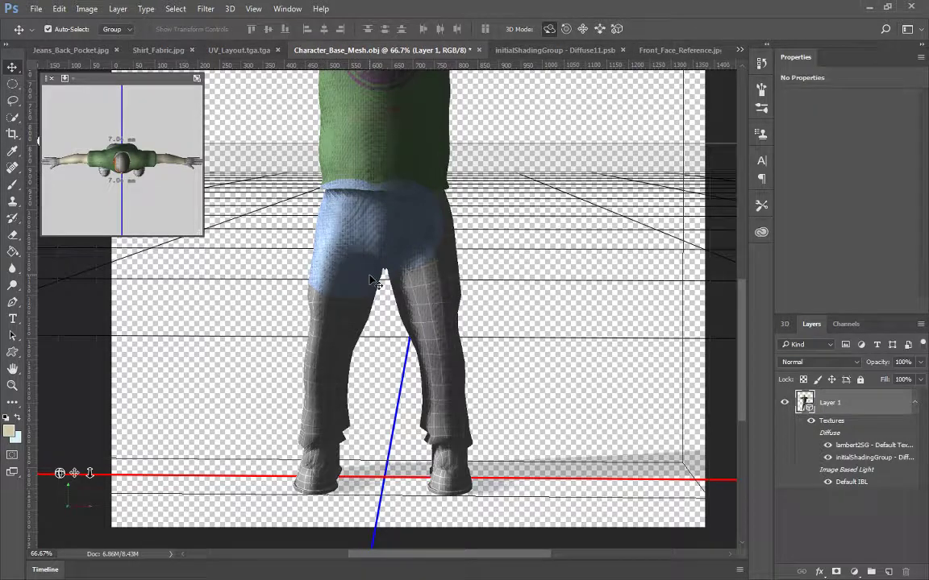
# Step: Paste two denim circles, one over the character's left hip and one over the left thigh, merging each onto the 3D layer
pyautogui.hotkey('ctrl', 'shift', 'alt', 'n')
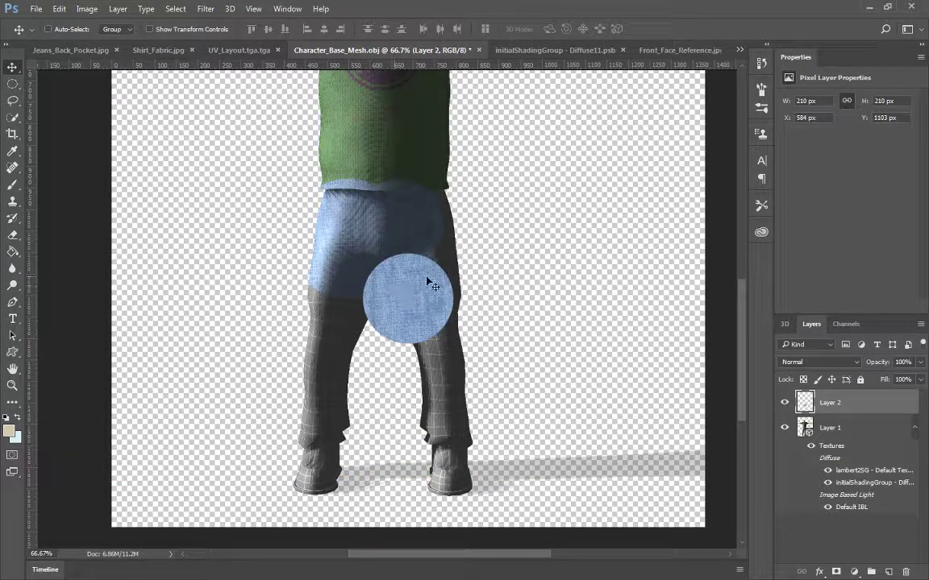
pyautogui.moveTo(427, 278); pyautogui.dragTo(456, 205)
pyautogui.rightClick(822, 403)
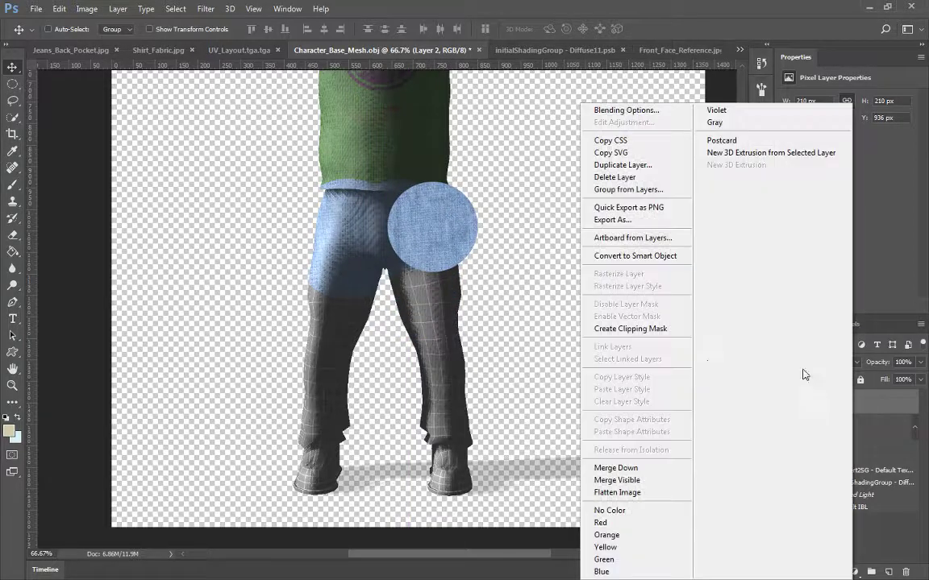
pyautogui.click(620, 468)
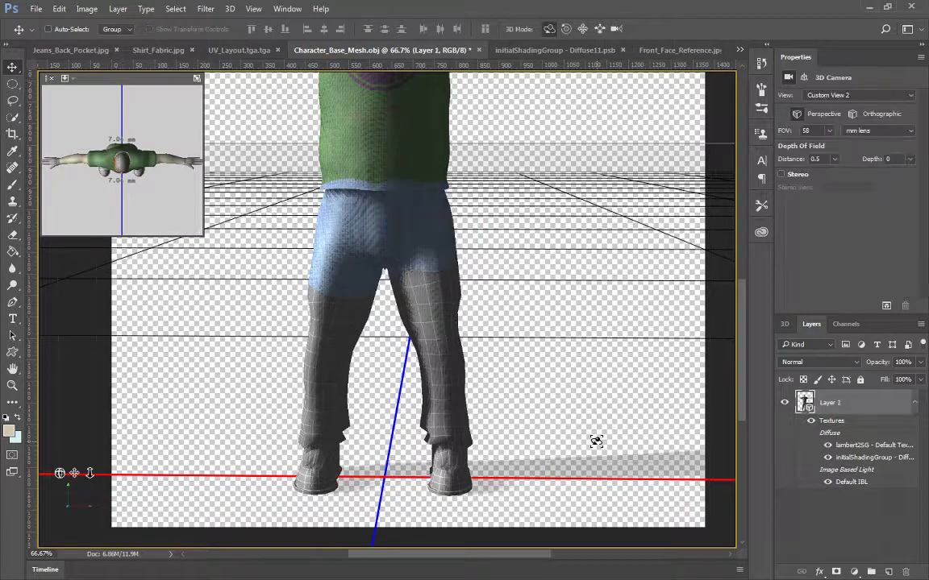
pyautogui.hotkey('ctrl', 'z')
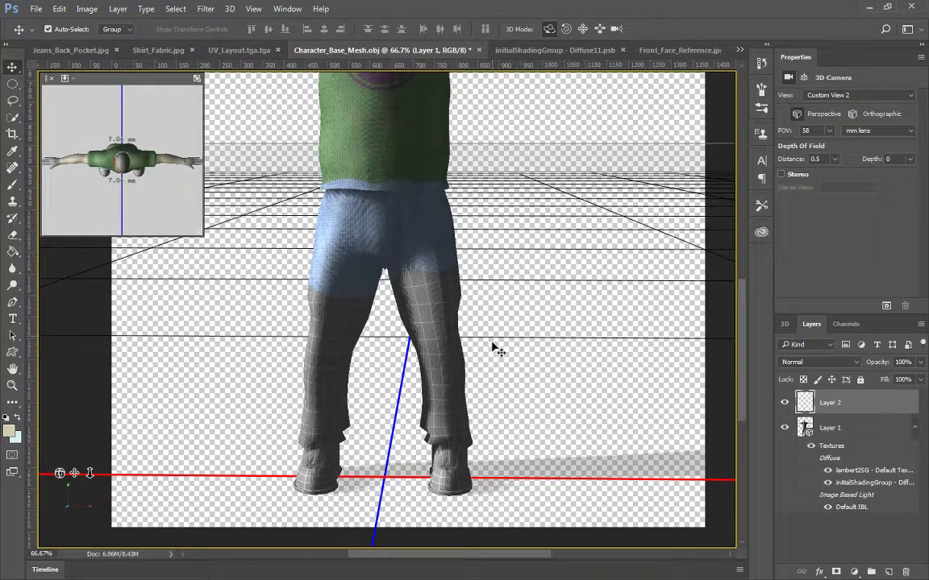
pyautogui.moveTo(392, 287); pyautogui.dragTo(431, 304)
pyautogui.rightClick(838, 403)
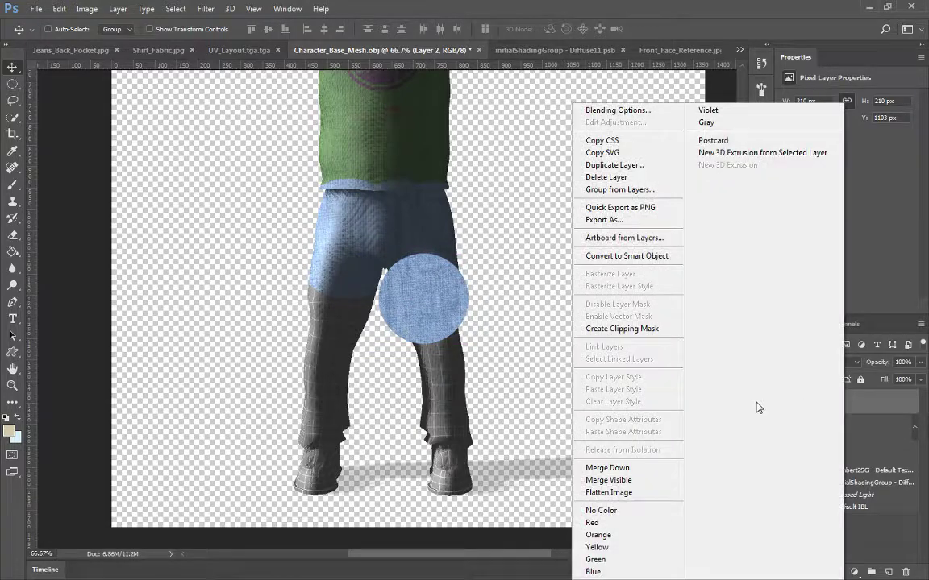
pyautogui.click(657, 478)
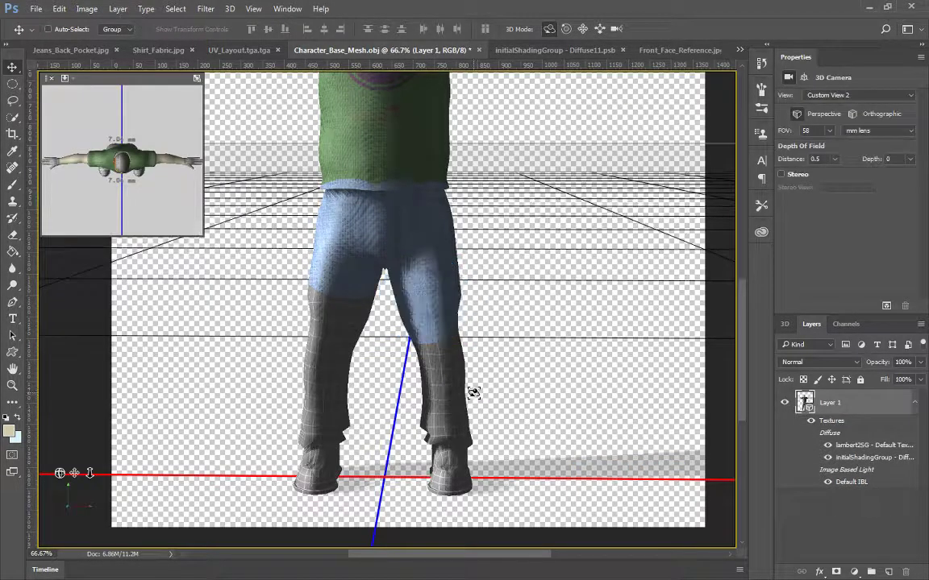
# Step: Cover the front of the left knee and lower leg with two pasted denim circles, merging each onto the 3D layer
pyautogui.hotkey('ctrl', 'z')
pyautogui.moveTo(400, 313); pyautogui.dragTo(433, 361)
pyautogui.rightClick(834, 403)
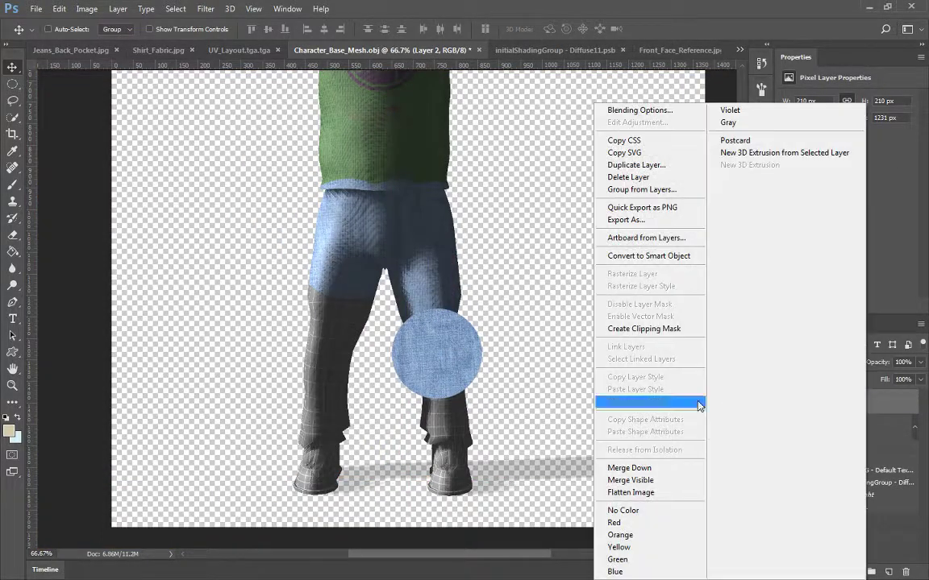
pyautogui.click(625, 470)
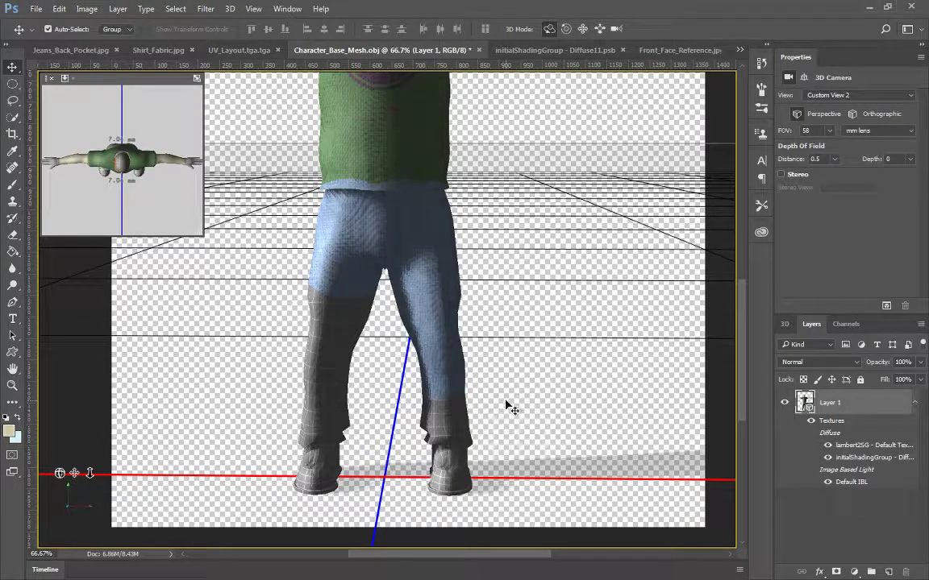
pyautogui.hotkey('ctrl', 'z')
pyautogui.moveTo(429, 313); pyautogui.dragTo(476, 419)
pyautogui.rightClick(834, 403)
pyautogui.click(625, 470)
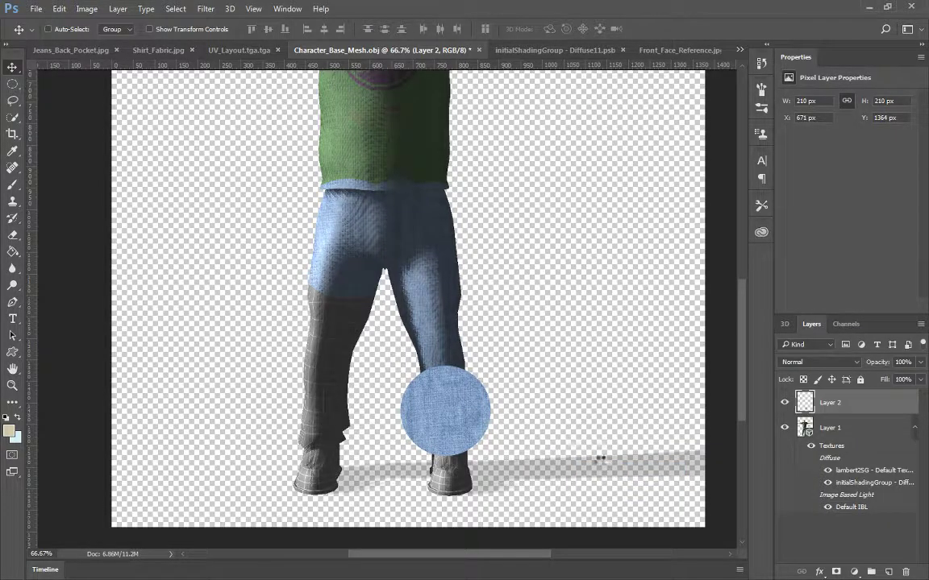
# Step: Cover the front of the right lower thigh and shin with two pasted denim circles, merging each onto the 3D layer
pyautogui.hotkey('ctrl', 'z')
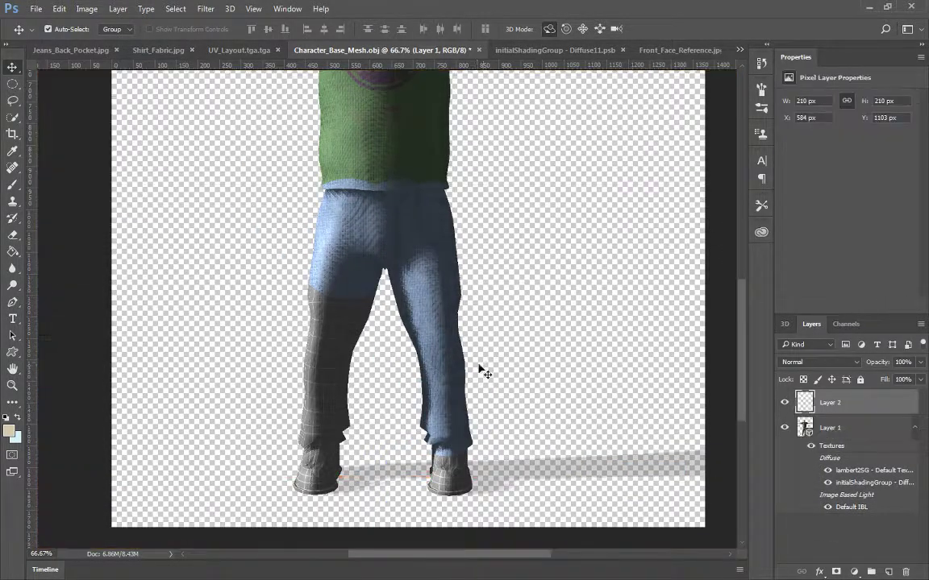
pyautogui.moveTo(476, 370); pyautogui.dragTo(357, 338)
pyautogui.rightClick(851, 402)
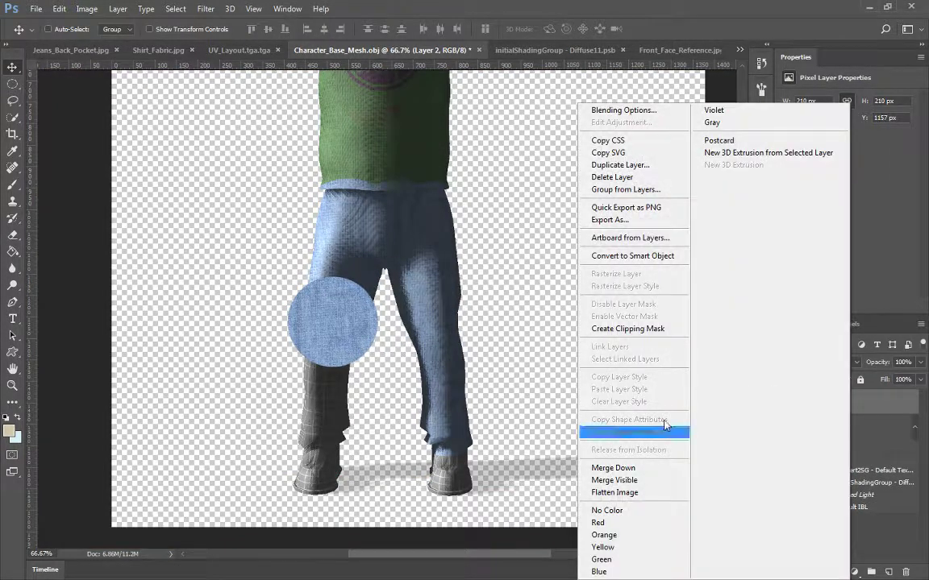
pyautogui.click(645, 466)
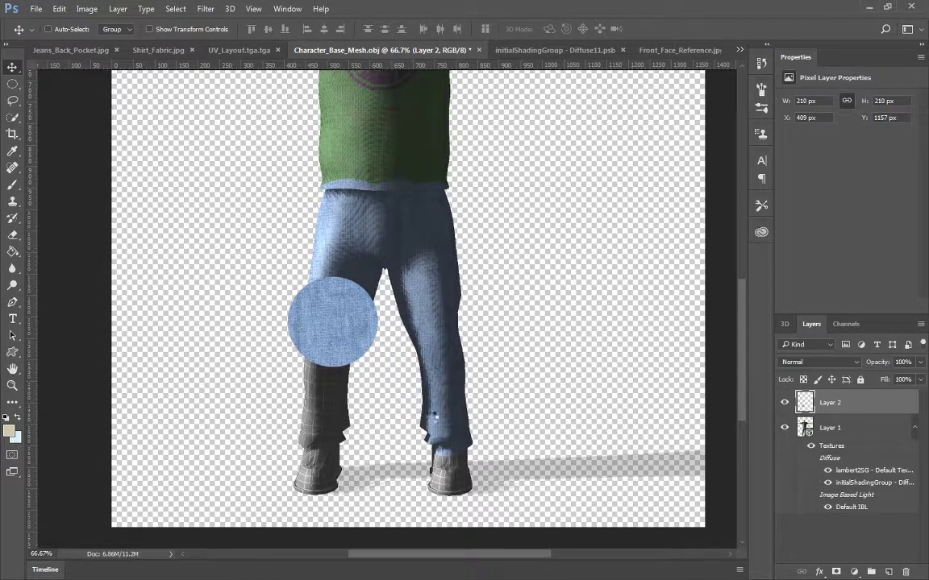
pyautogui.hotkey('ctrl', 'alt', 'z')
pyautogui.hotkey('ctrl', 'alt', 'z')
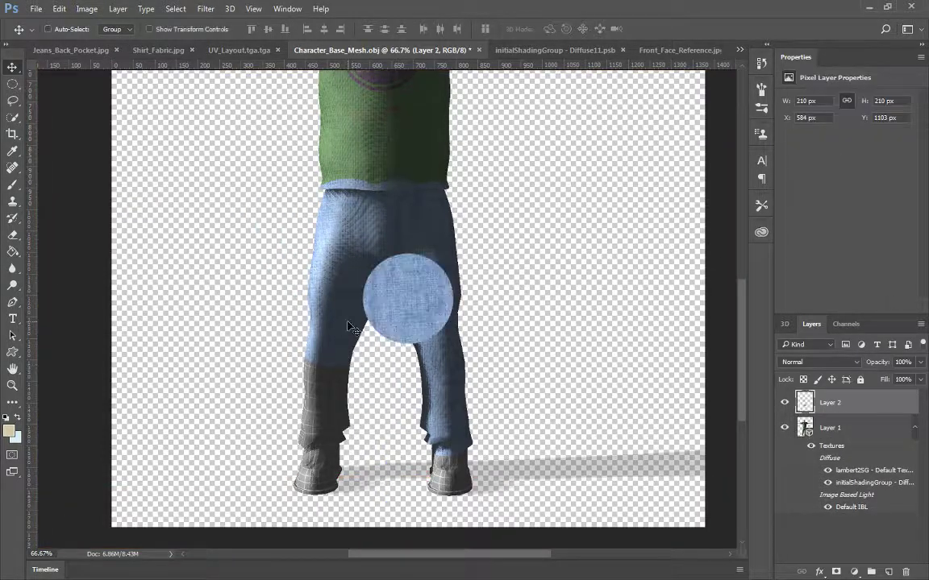
pyautogui.moveTo(348, 327); pyautogui.dragTo(257, 406)
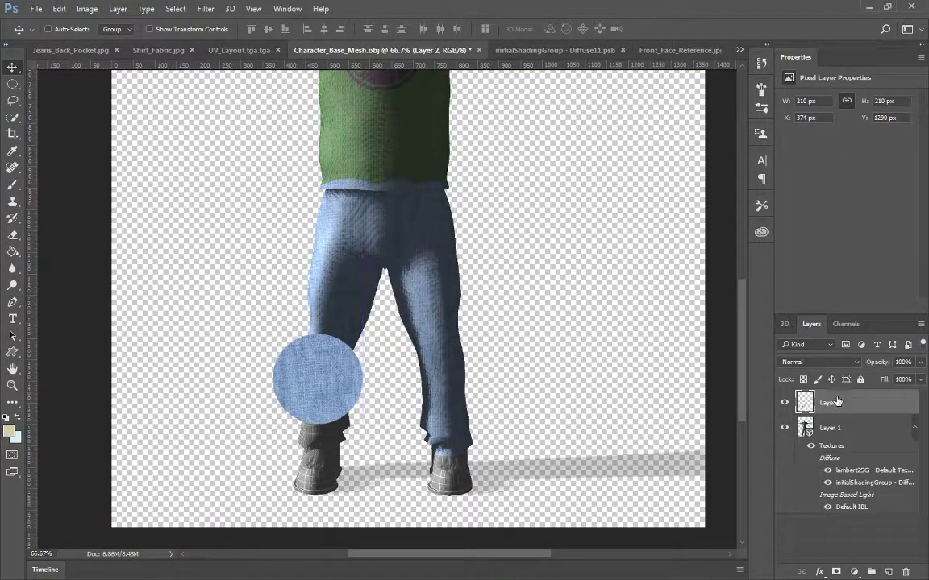
pyautogui.rightClick(836, 401)
pyautogui.click(605, 466)
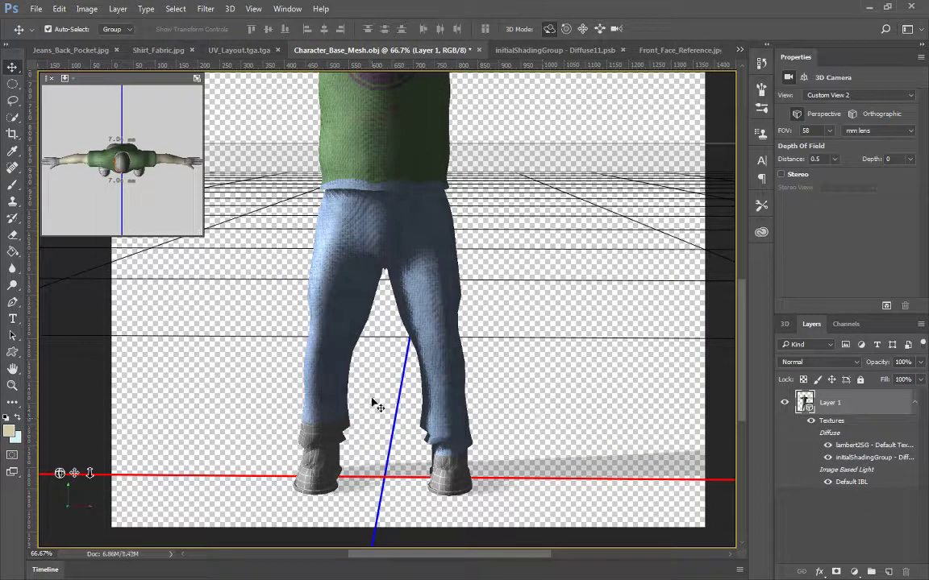
# Step: Paste a denim circle over the right ankle and trouser hem and merge it onto the 3D layer
pyautogui.hotkey('ctrl', 'alt', 'z')
pyautogui.hotkey('ctrl', 'alt', 'z')
pyautogui.moveTo(380, 267); pyautogui.dragTo(291, 396)
pyautogui.rightClick(861, 411)
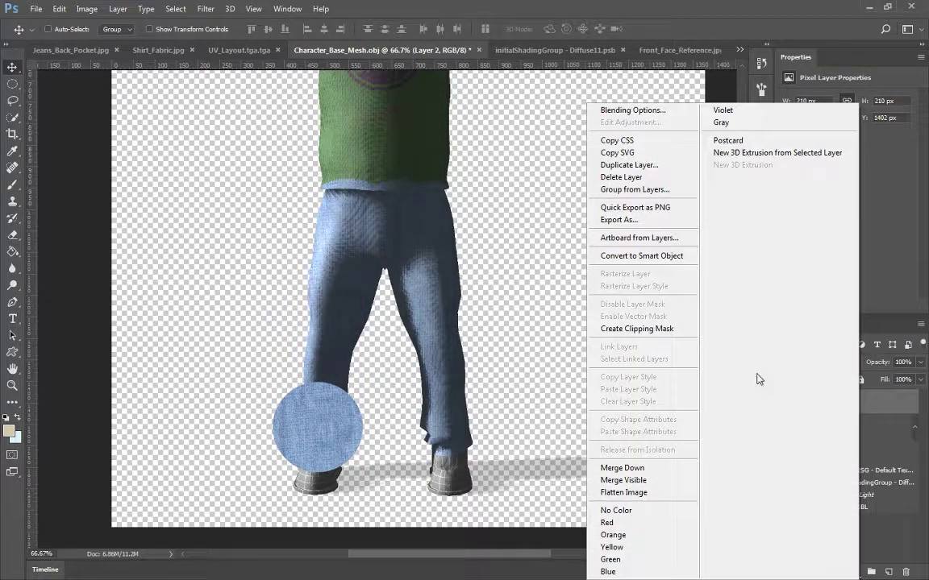
pyautogui.click(645, 466)
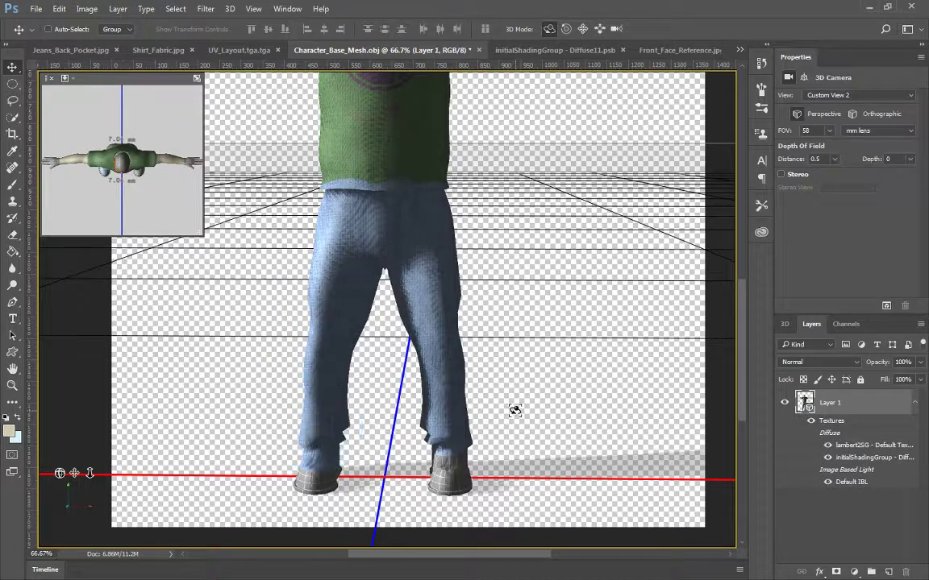
# Step: Orbit the figure to show its right side, paste a denim circle over the outer hip and merge it onto the 3D layer
pyautogui.moveTo(524, 156); pyautogui.dragTo(652, 164)
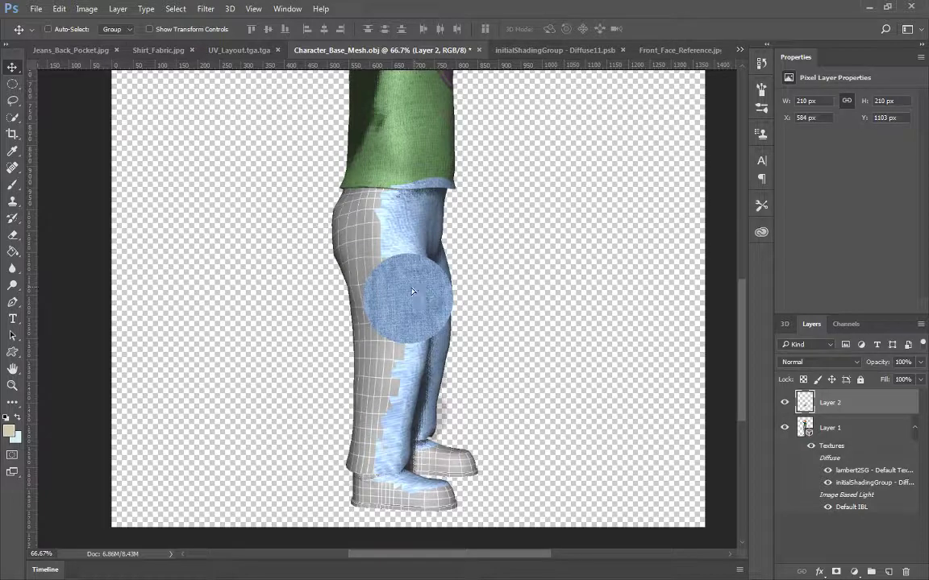
pyautogui.moveTo(412, 291); pyautogui.dragTo(370, 231)
pyautogui.moveTo(373, 213); pyautogui.dragTo(373, 210)
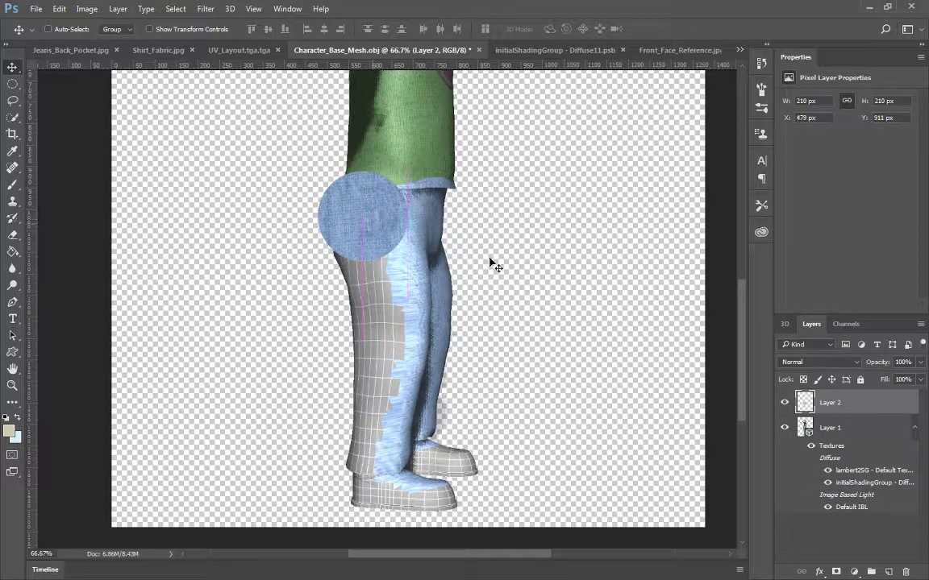
pyautogui.rightClick(858, 407)
pyautogui.click(655, 469)
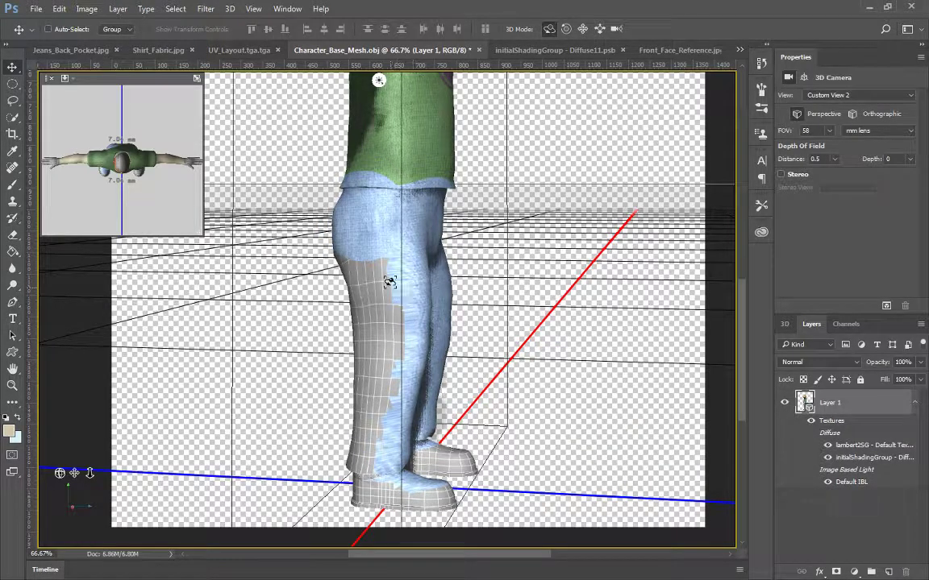
# Step: Cover the outer side of the right thigh and knee with two pasted denim circles, merging each onto the 3D layer
pyautogui.hotkey('ctrl', 'v')
pyautogui.moveTo(410, 304); pyautogui.dragTo(386, 298)
pyautogui.rightClick(857, 407)
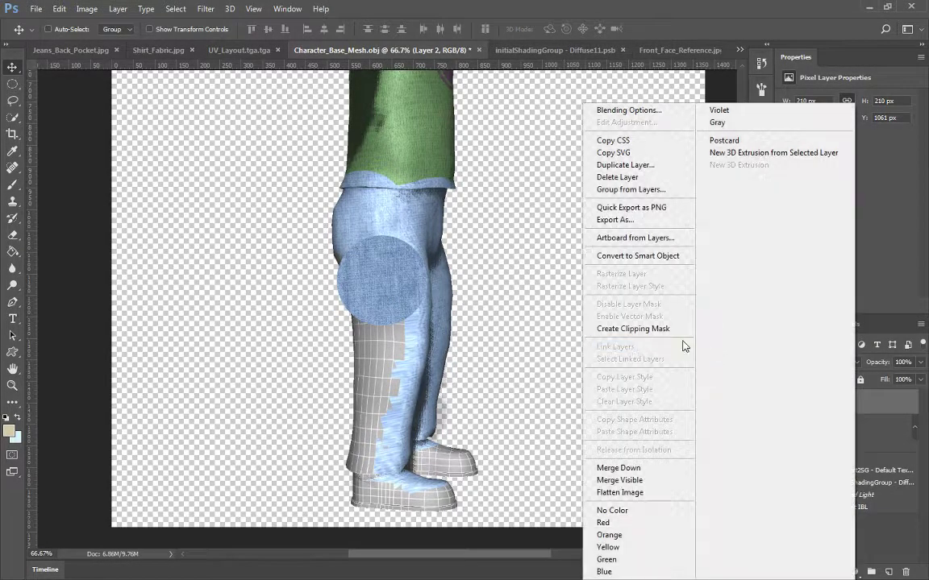
pyautogui.click(622, 468)
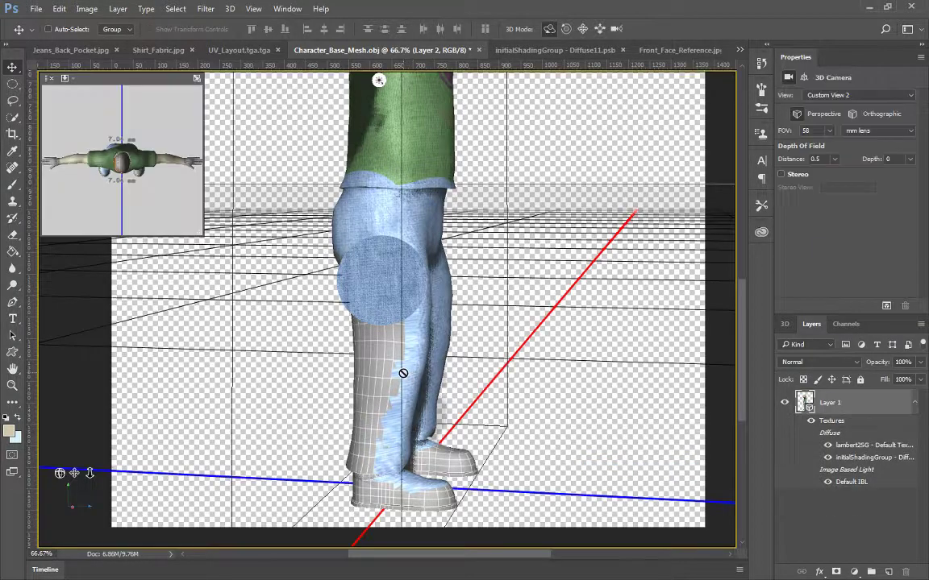
pyautogui.hotkey('ctrl', 'z')
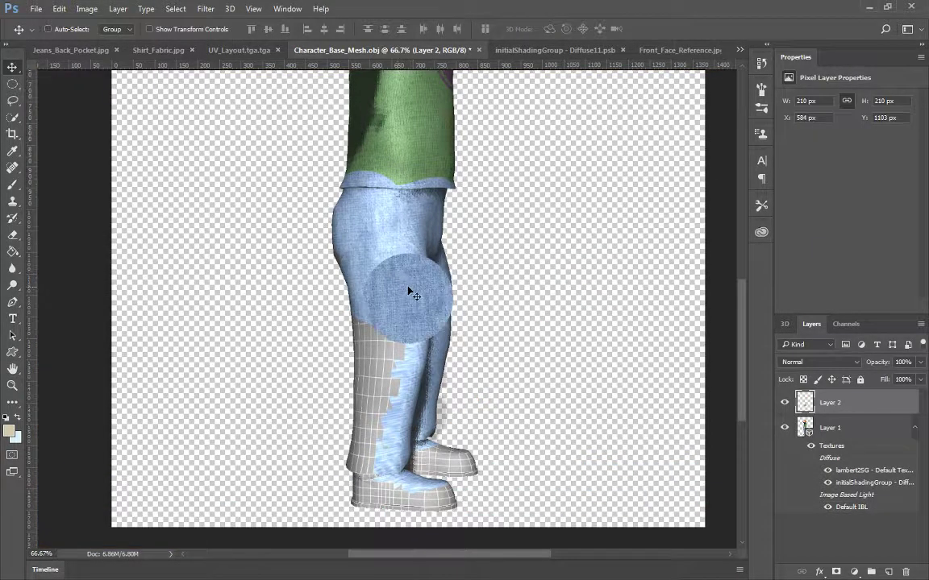
pyautogui.moveTo(414, 293); pyautogui.dragTo(382, 345)
pyautogui.rightClick(865, 407)
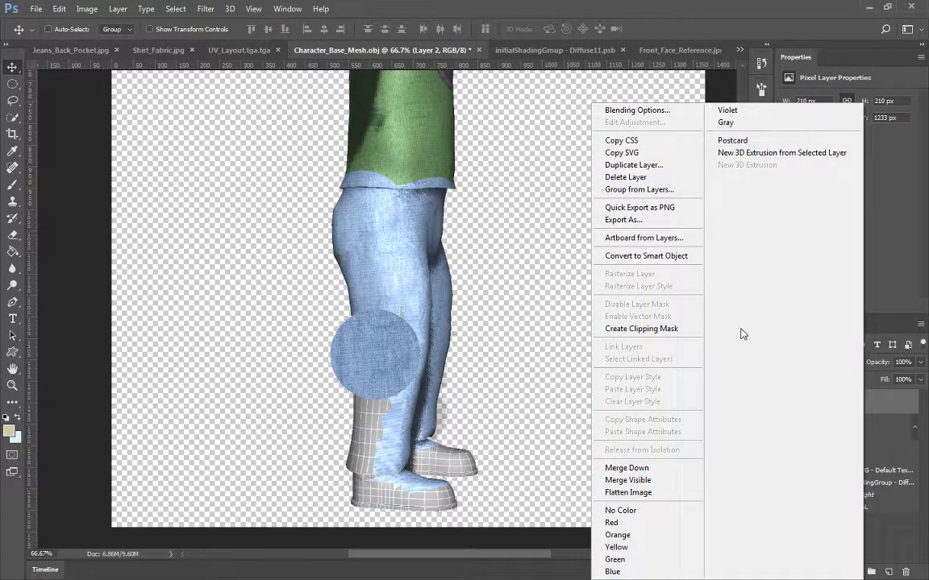
pyautogui.click(601, 468)
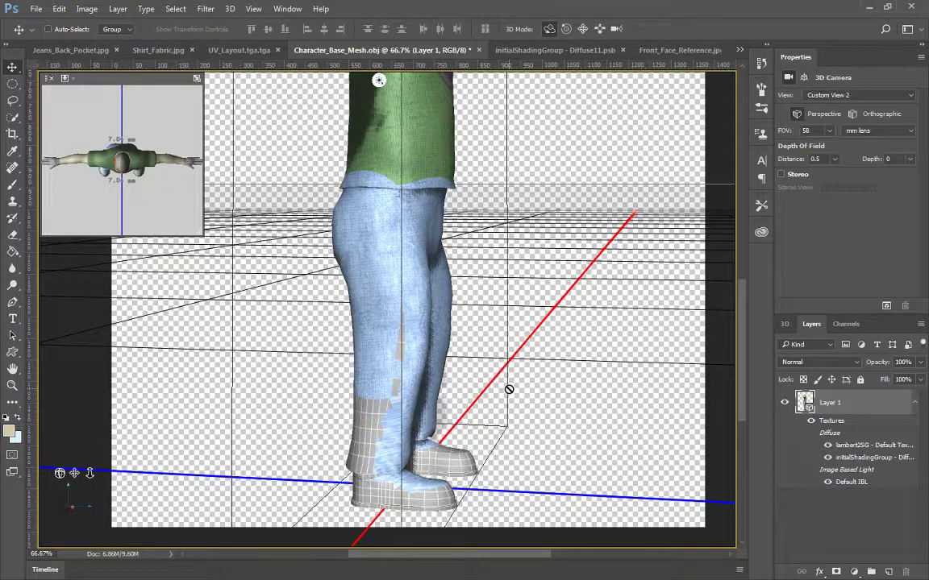
# Step: Cover the outer side of the right shin and trouser hem with two pasted denim circles, merging each onto the 3D layer
pyautogui.hotkey('ctrl', 'v')
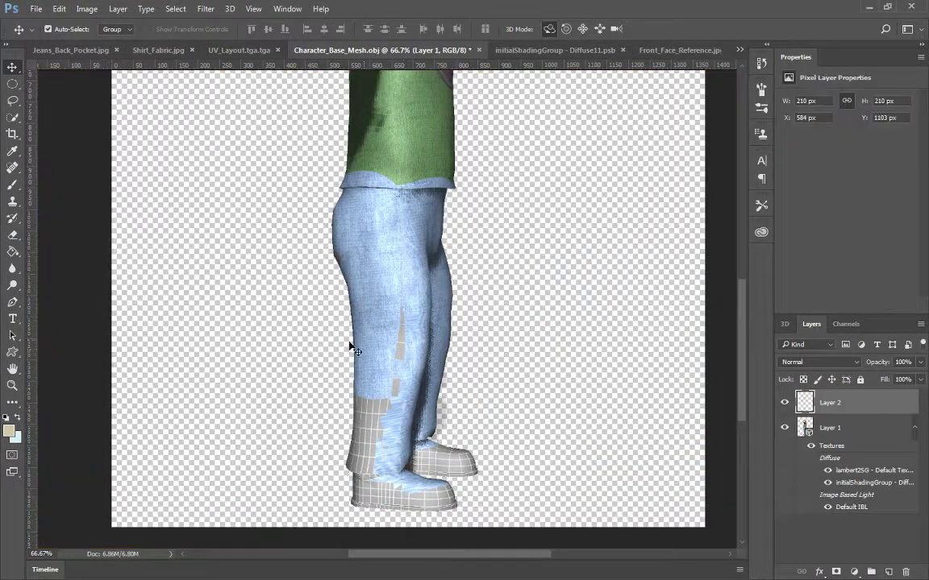
pyautogui.moveTo(404, 304); pyautogui.dragTo(365, 417)
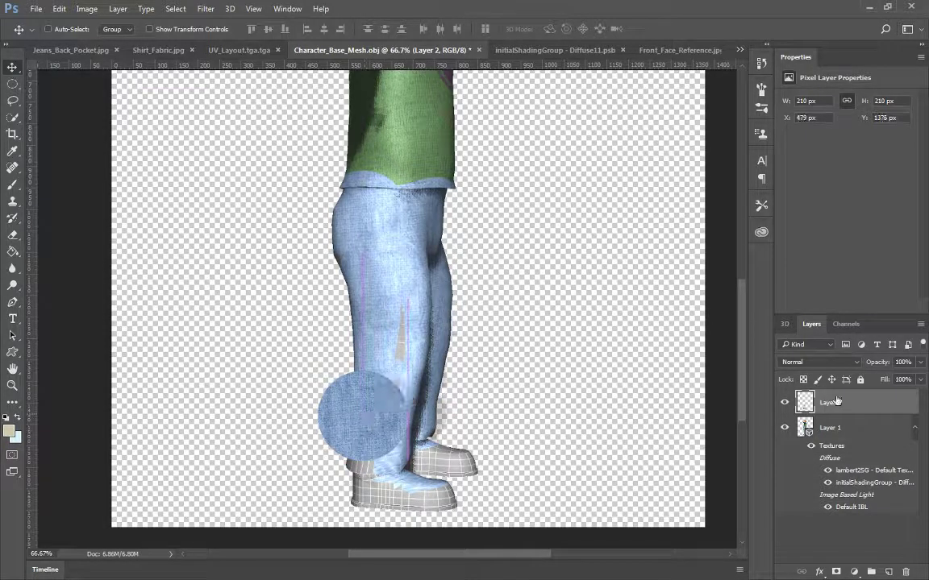
pyautogui.rightClick(778, 399)
pyautogui.click(624, 423)
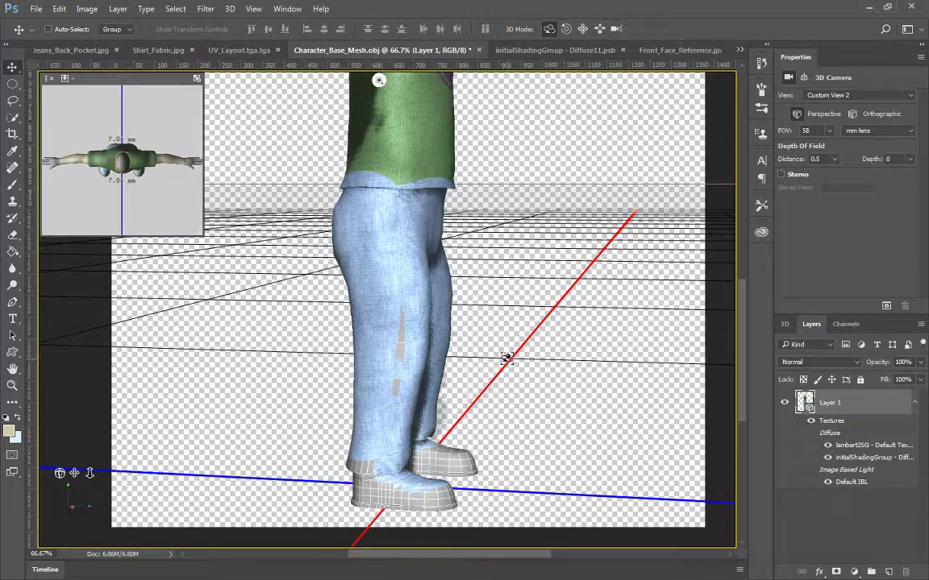
pyautogui.hotkey('ctrl', 'v')
pyautogui.moveTo(400, 308); pyautogui.dragTo(361, 453)
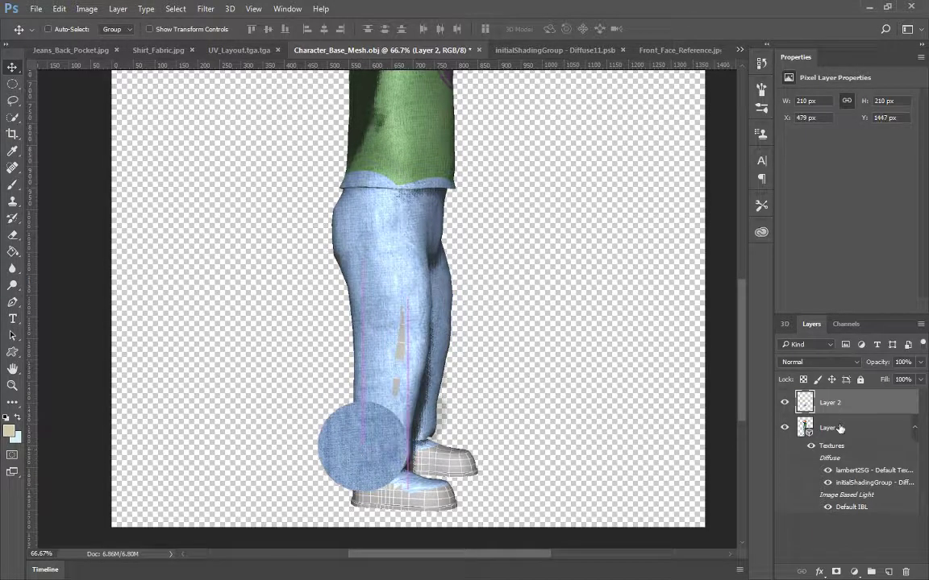
pyautogui.rightClick(848, 404)
pyautogui.click(650, 468)
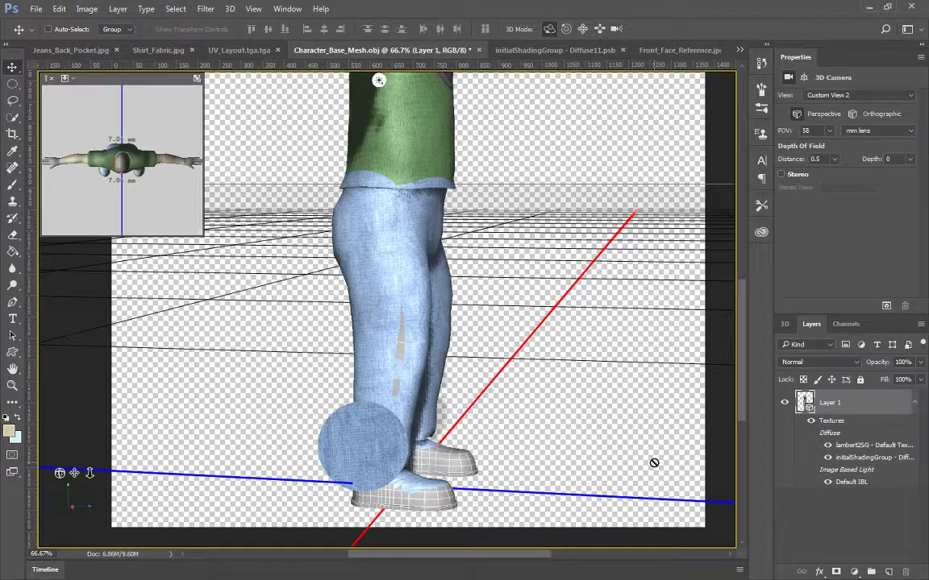
# Step: Orbit to the figure's back and cover the right buttock and upper thigh with two pasted denim circles, merging each onto the 3D layer
pyautogui.moveTo(510, 251); pyautogui.dragTo(700, 265)
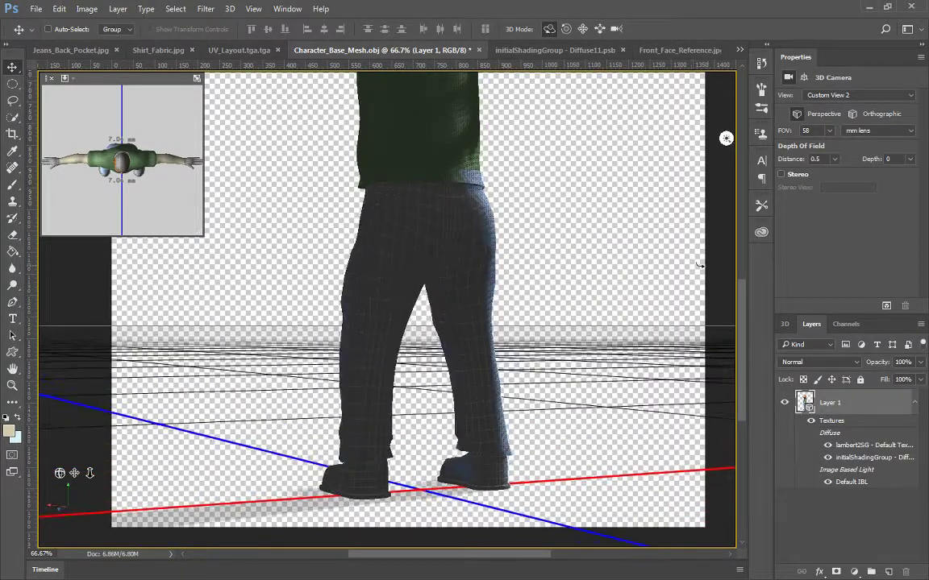
pyautogui.hotkey('ctrl', 'v')
pyautogui.moveTo(376, 264); pyautogui.dragTo(487, 216)
pyautogui.rightClick(836, 403)
pyautogui.click(643, 467)
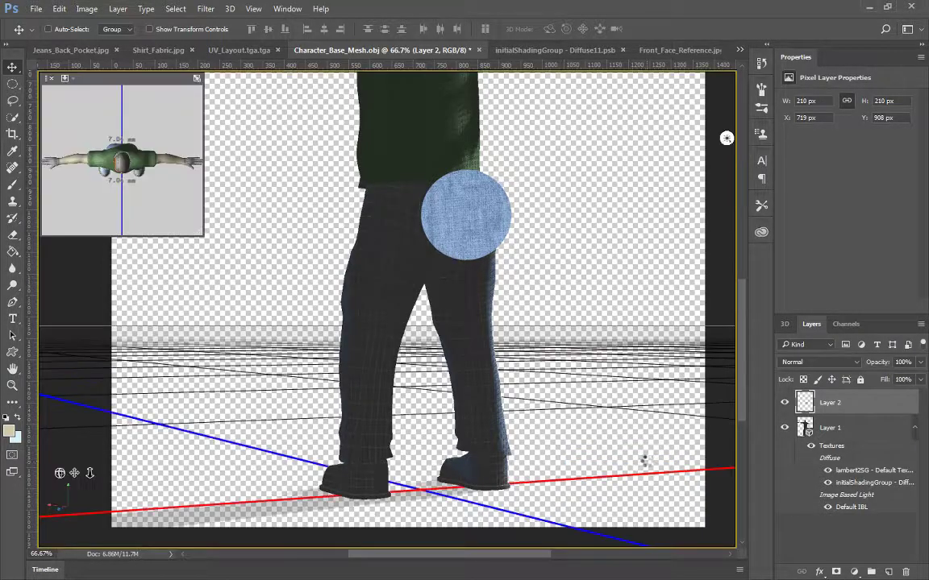
pyautogui.hotkey('ctrl', 'z')
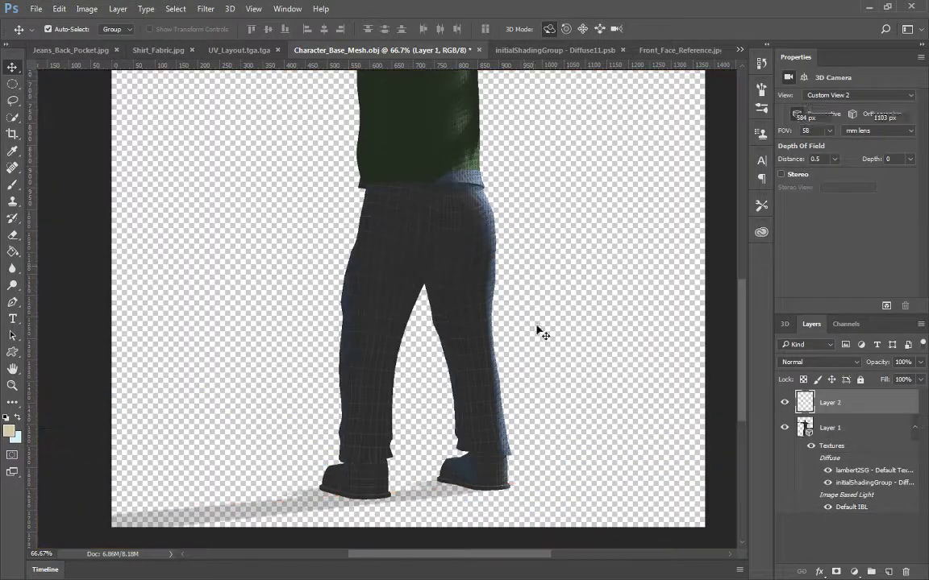
pyautogui.moveTo(420, 314); pyautogui.dragTo(468, 290)
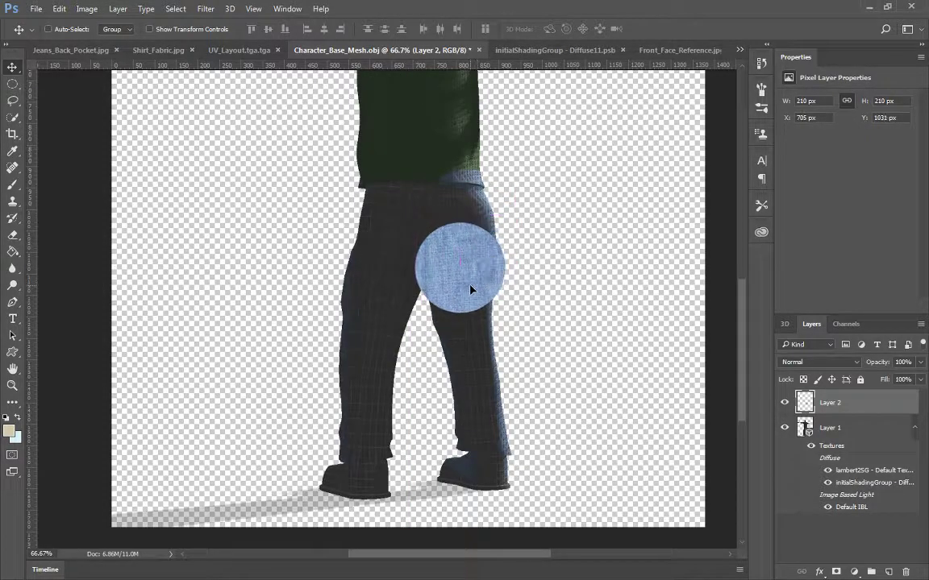
pyautogui.rightClick(851, 402)
pyautogui.click(662, 468)
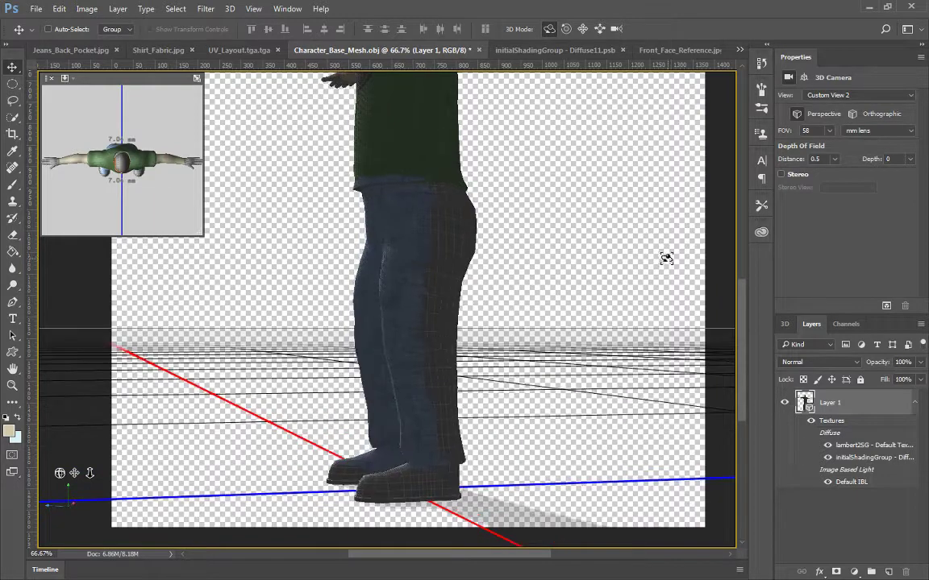
# Step: From the figure's left side, cover the rear of the left hip and thigh with two pasted denim circles, merging each onto the 3D layer
pyautogui.hotkey('ctrl', 'z')
pyautogui.moveTo(416, 318); pyautogui.dragTo(451, 227)
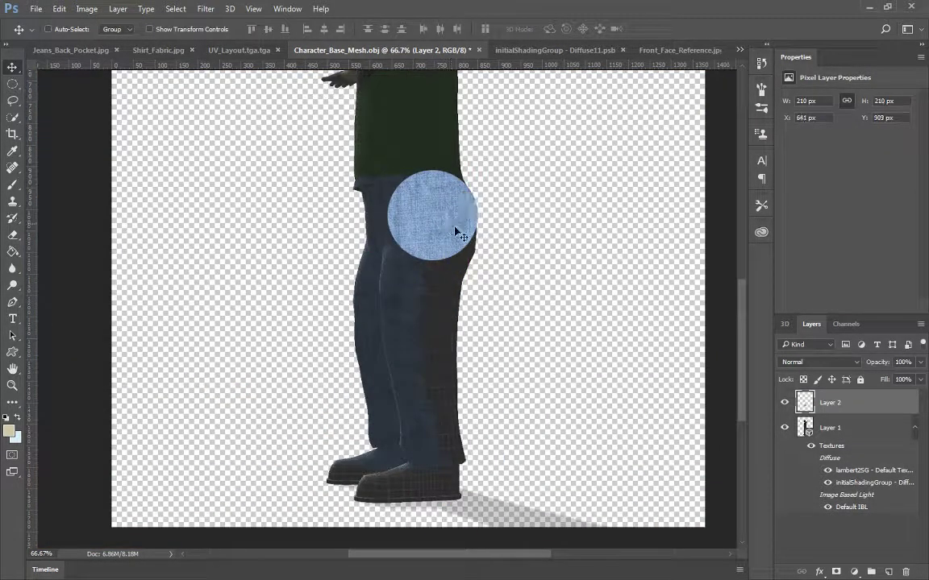
pyautogui.rightClick(848, 402)
pyautogui.click(617, 468)
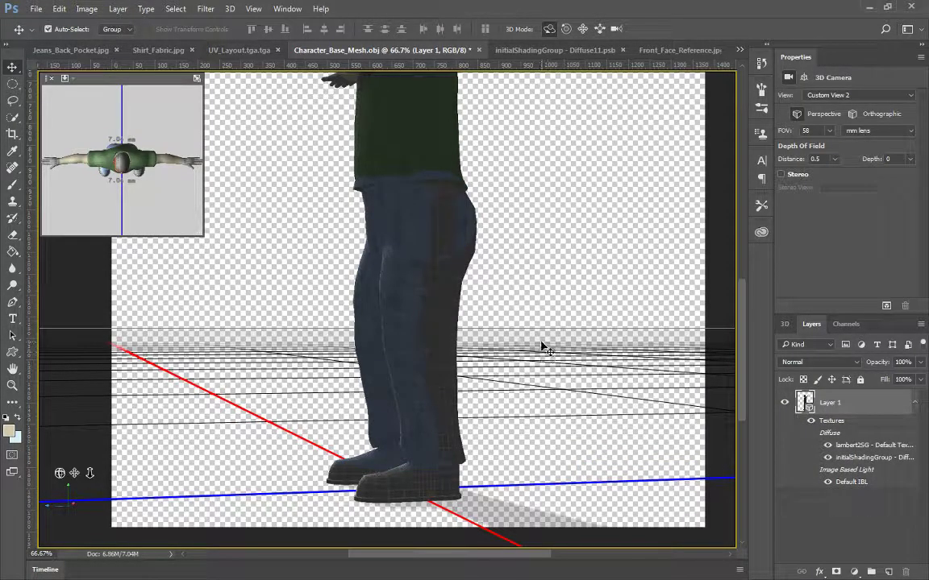
pyautogui.hotkey('ctrl', 'z')
pyautogui.moveTo(460, 302); pyautogui.dragTo(482, 289)
pyautogui.rightClick(848, 409)
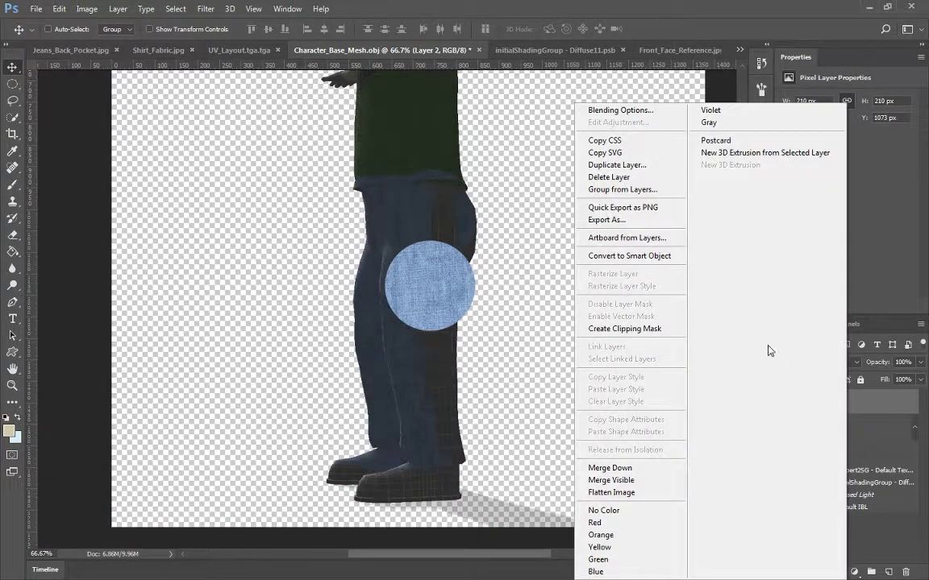
pyautogui.click(633, 469)
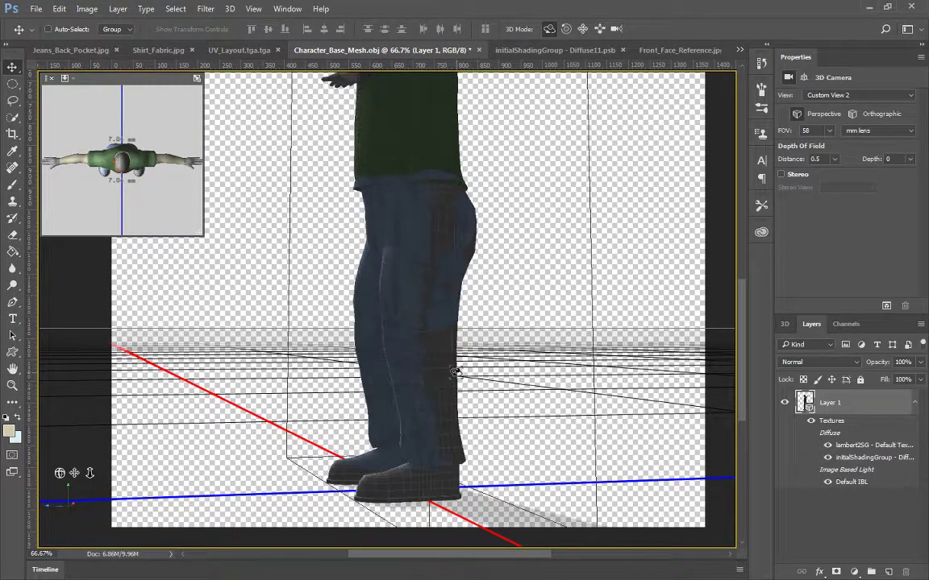
# Step: Cover the rear of the left knee and the trouser hem with two pasted denim circles, merging each onto the 3D layer
pyautogui.hotkey('ctrl', 'z')
pyautogui.moveTo(425, 291); pyautogui.dragTo(457, 368)
pyautogui.rightClick(842, 402)
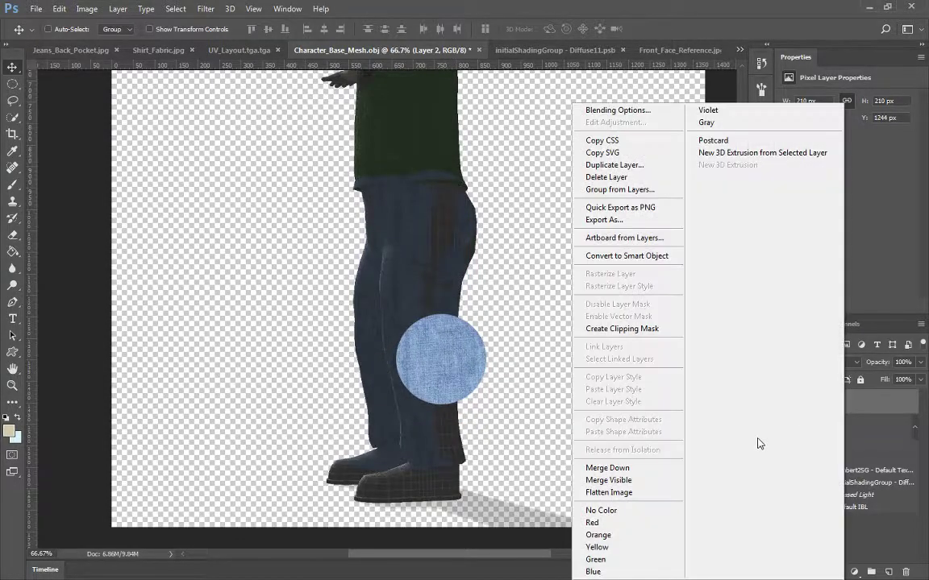
pyautogui.click(660, 468)
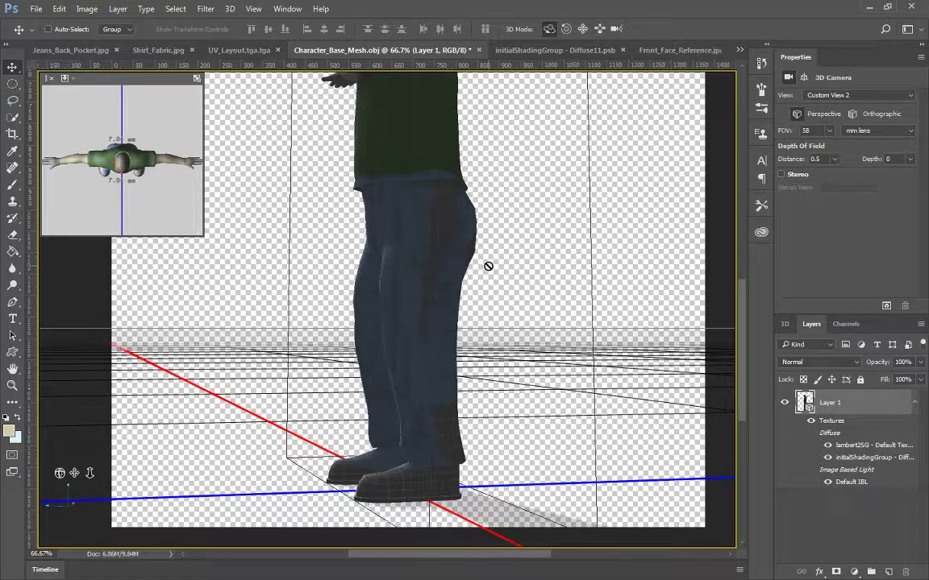
pyautogui.hotkey('ctrl', 'z')
pyautogui.moveTo(448, 303); pyautogui.dragTo(463, 448)
pyautogui.rightClick(856, 407)
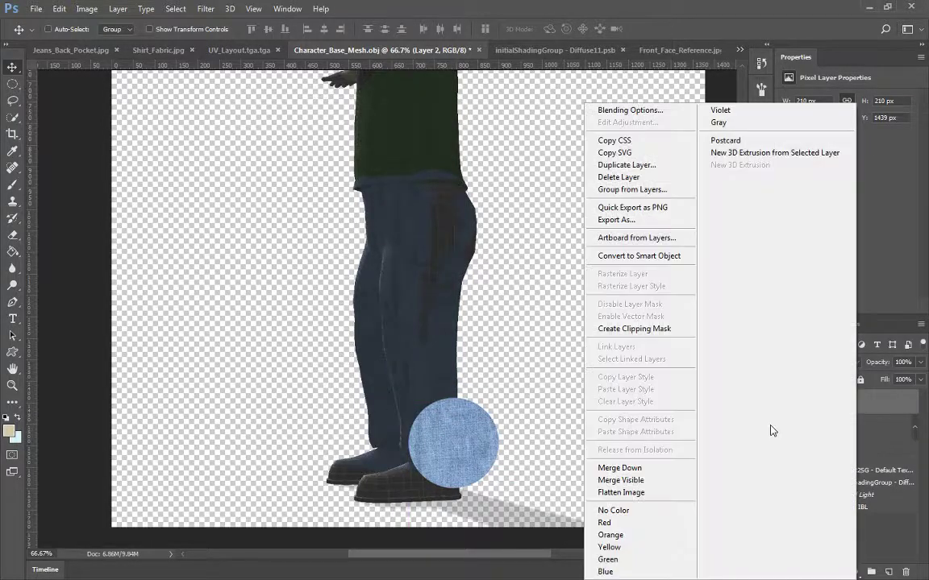
pyautogui.click(621, 468)
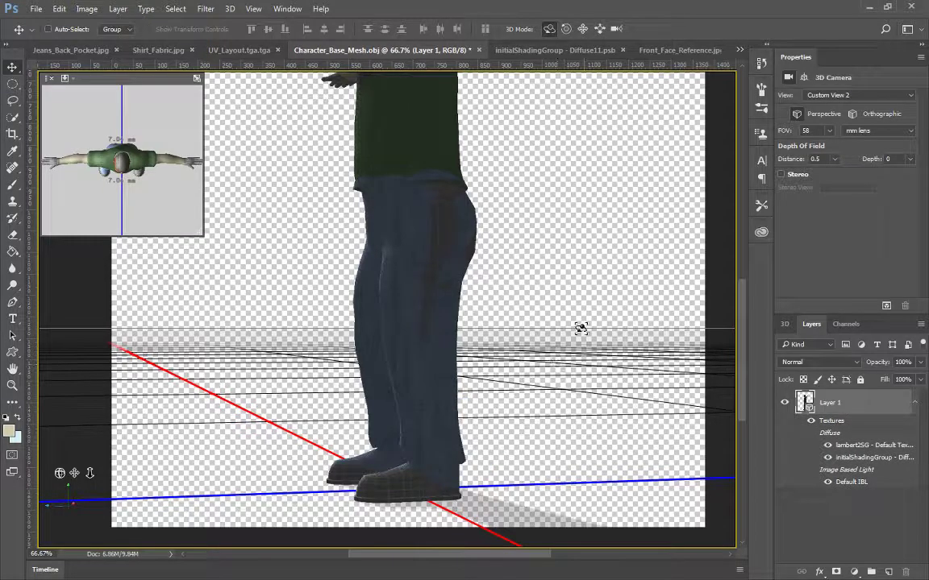
# Step: Patch the bare strip on the outer left hip with two more pasted denim circles, merging each onto the 3D layer
pyautogui.hotkey('ctrl', 'v')
pyautogui.moveTo(412, 311); pyautogui.dragTo(443, 227)
pyautogui.rightClick(860, 402)
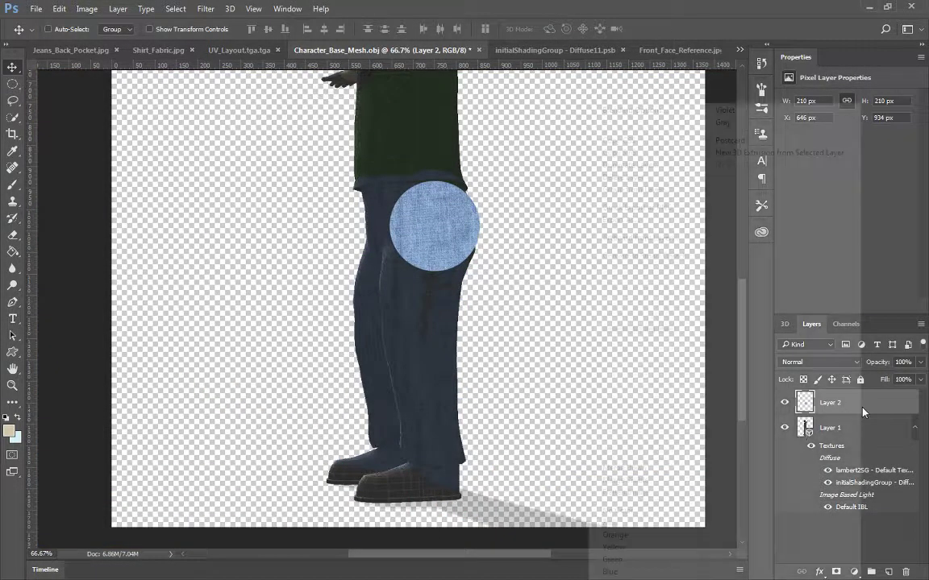
pyautogui.click(658, 481)
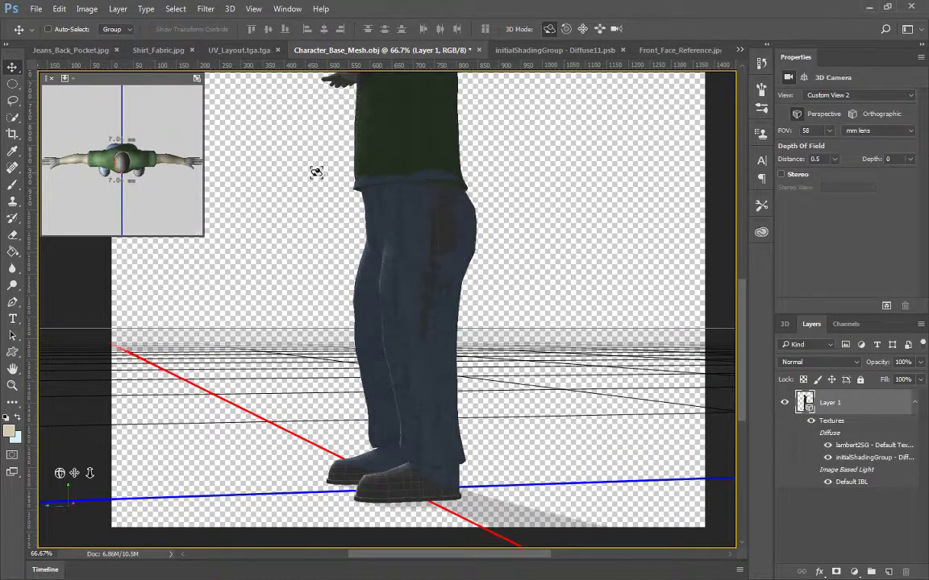
pyautogui.moveTo(560, 162); pyautogui.dragTo(513, 163)
pyautogui.hotkey('ctrl', 'v')
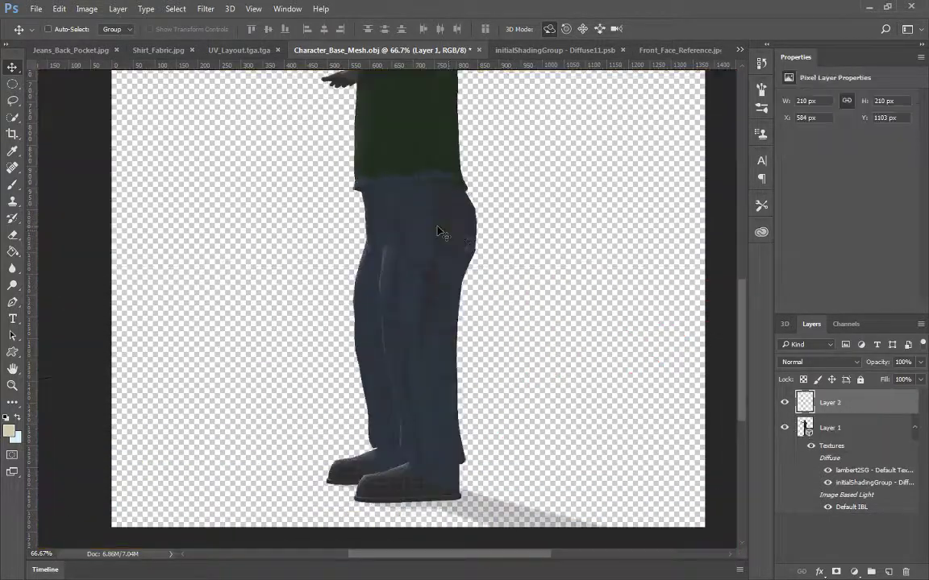
pyautogui.moveTo(397, 282); pyautogui.dragTo(398, 200)
pyautogui.rightClick(839, 406)
pyautogui.click(679, 468)
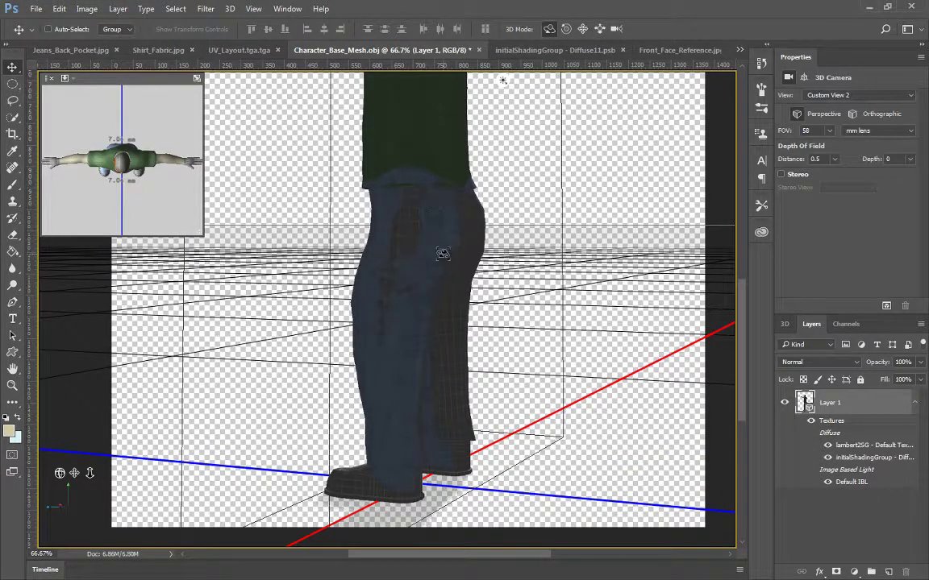
# Step: In the initialShadingGroup - Diffuse11.psb texture, paste two denim circles and place them over the lower inner corner of the upper trouser UV piece
pyautogui.click(522, 50)
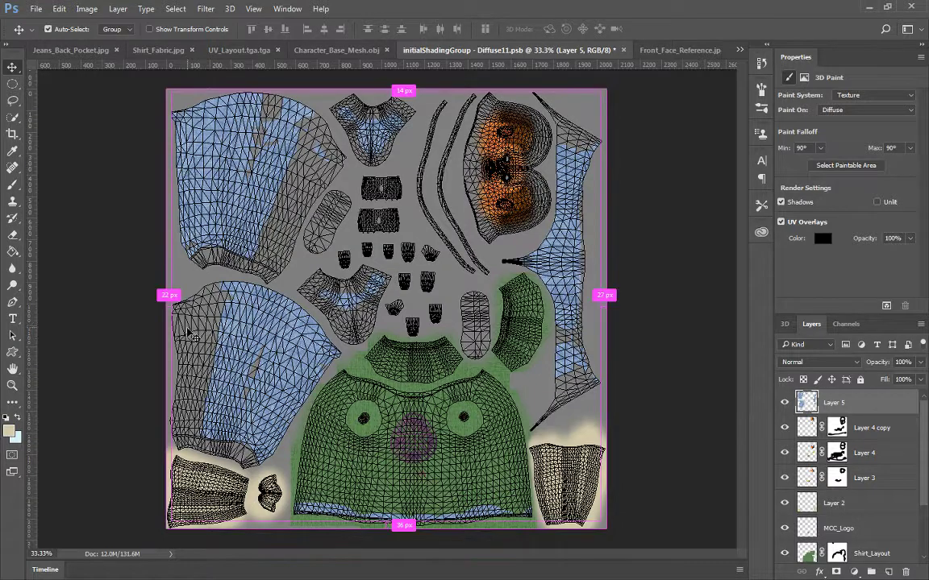
pyautogui.hotkey('ctrl', 'v')
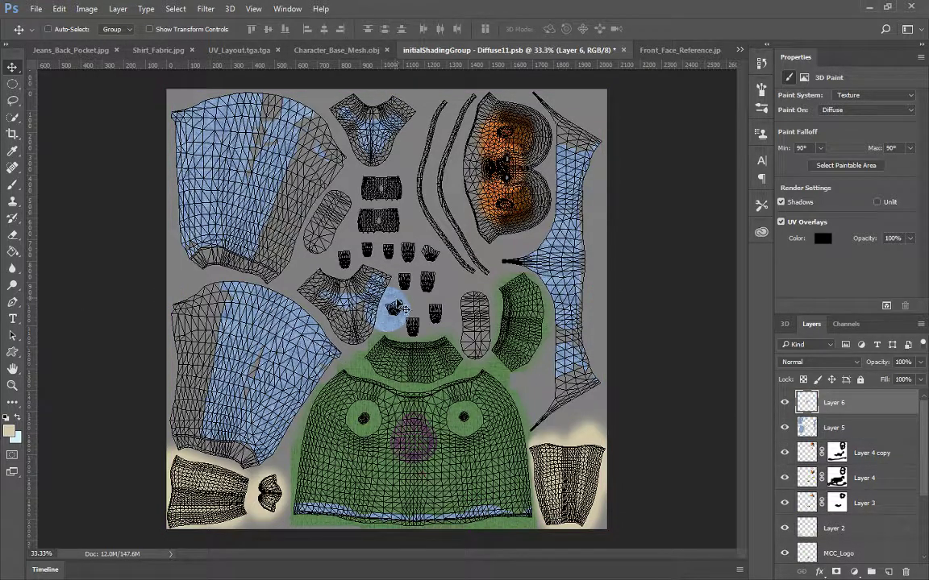
pyautogui.moveTo(390, 292); pyautogui.dragTo(273, 233)
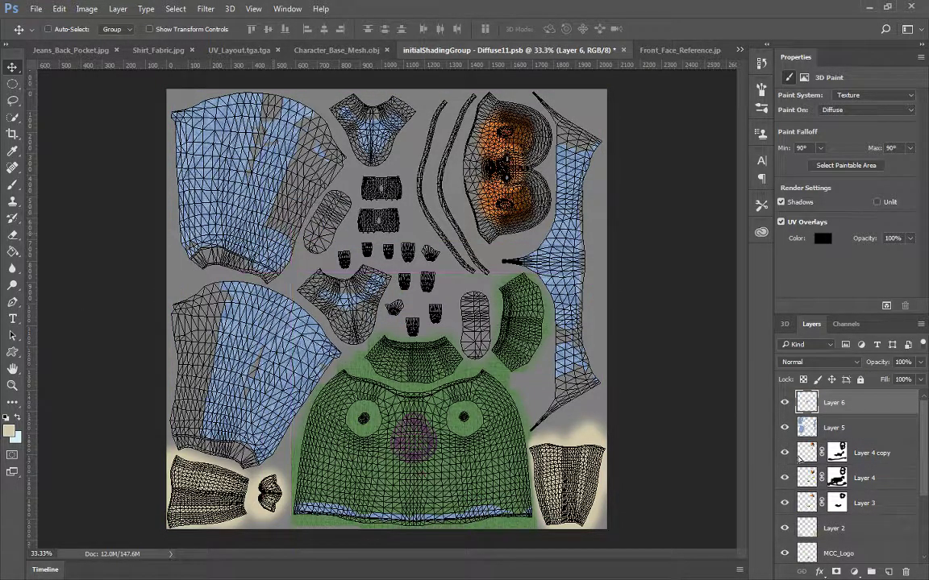
pyautogui.keyDown('alt'); pyautogui.moveTo(276, 261); pyautogui.dragTo(283, 277, button='right'); pyautogui.keyUp('alt')
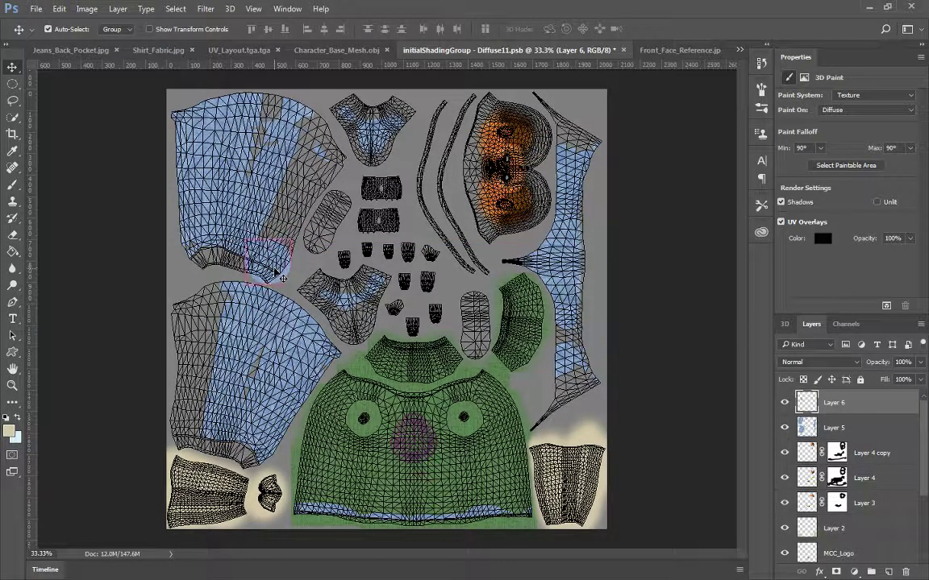
pyautogui.hotkey('ctrl', 'shift', 'alt', 'n')
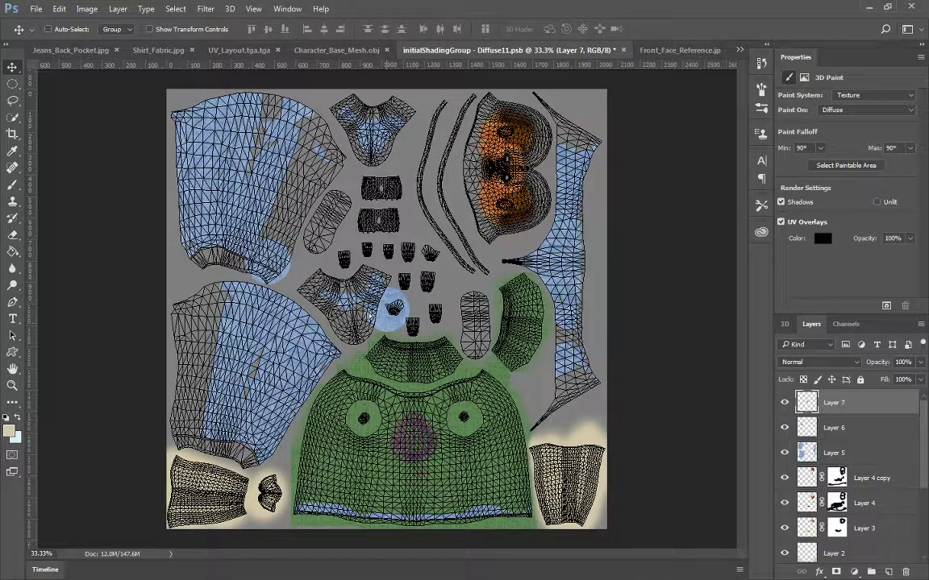
pyautogui.moveTo(389, 325)
pyautogui.mouseDown()
pyautogui.moveTo(287, 248)
pyautogui.moveTo(282, 256)
pyautogui.mouseUp()
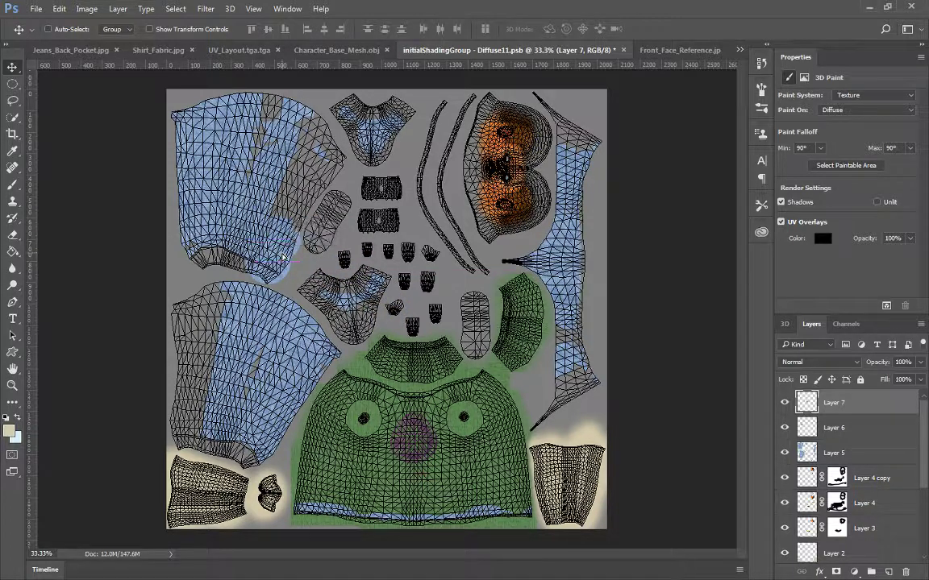
# Step: Paste two more denim circles and place them midway up the bare inner edge of the upper trouser UV piece
pyautogui.hotkey('ctrl', 'shift', 'alt', 'n')
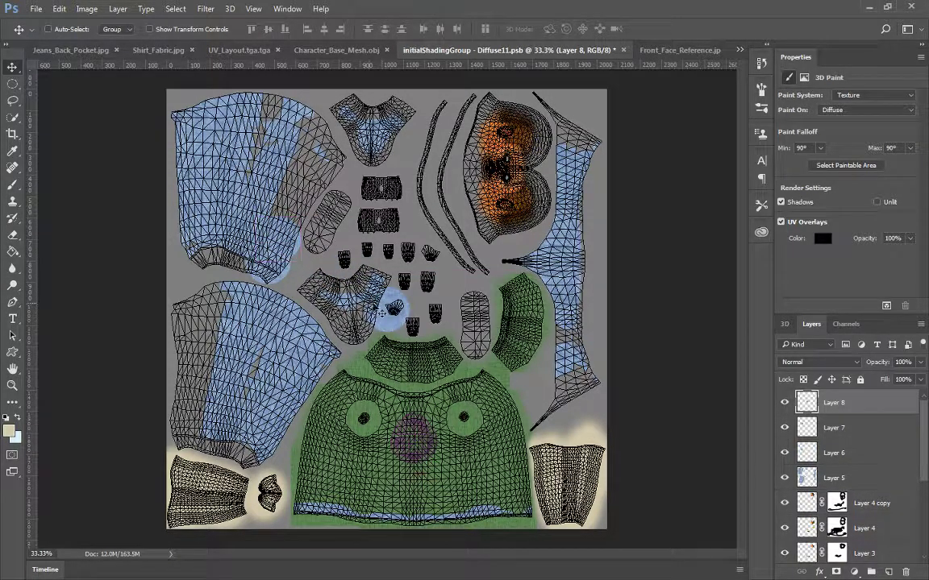
pyautogui.moveTo(347, 280)
pyautogui.keyDown('alt'); pyautogui.mouseDown(button='right')
pyautogui.moveTo(333, 242)
pyautogui.moveTo(295, 224)
pyautogui.mouseUp(button='right'); pyautogui.keyUp('alt')
pyautogui.moveTo(295, 224)
pyautogui.mouseDown()
pyautogui.moveTo(282, 210)
pyautogui.moveTo(299, 208)
pyautogui.mouseUp()
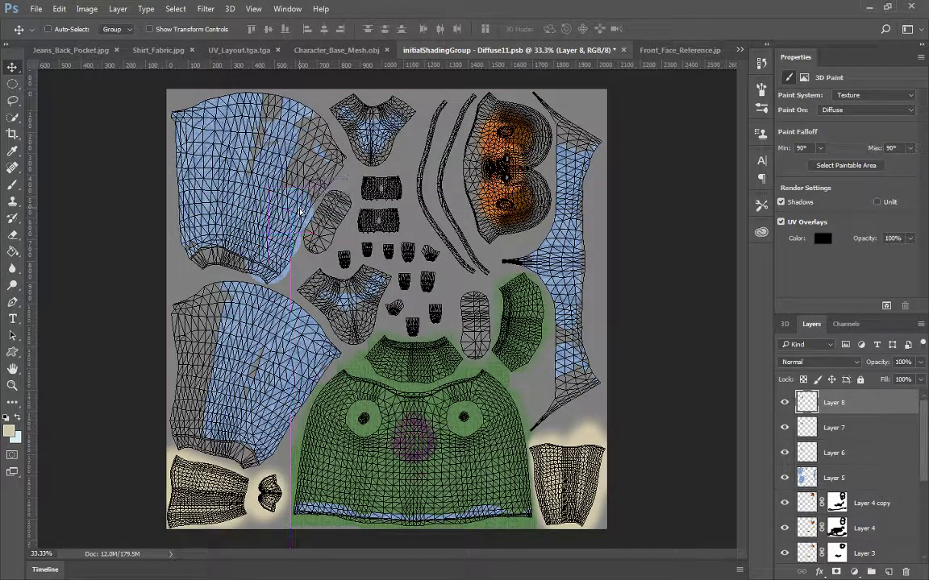
pyautogui.hotkey('ctrl', 'v')
pyautogui.moveTo(389, 312); pyautogui.dragTo(308, 196)
# Step: Paste four more denim circles and place them over the bare upper inner corner of the upper trouser UV piece
pyautogui.hotkey('ctrl', 'v')
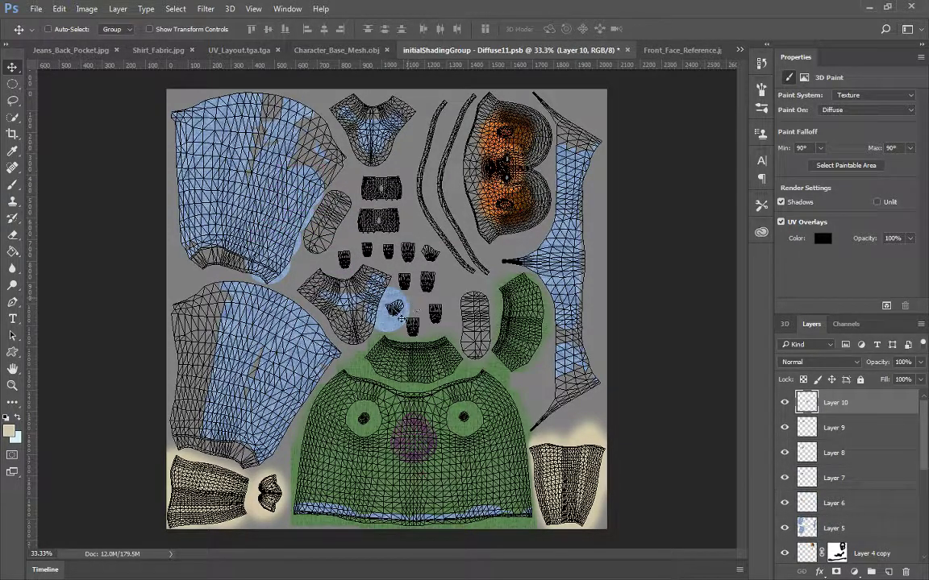
pyautogui.moveTo(357, 284); pyautogui.dragTo(321, 184)
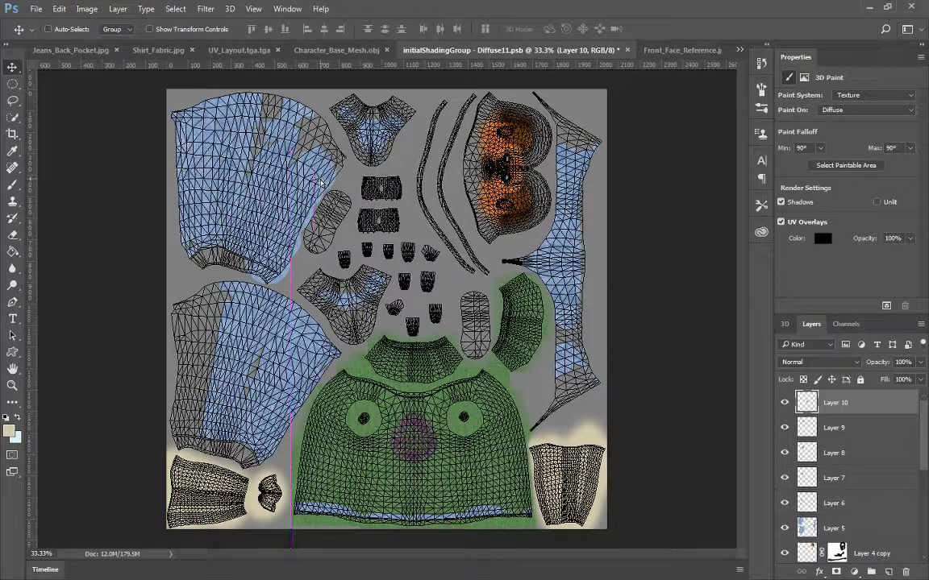
pyautogui.hotkey('ctrl', 'v')
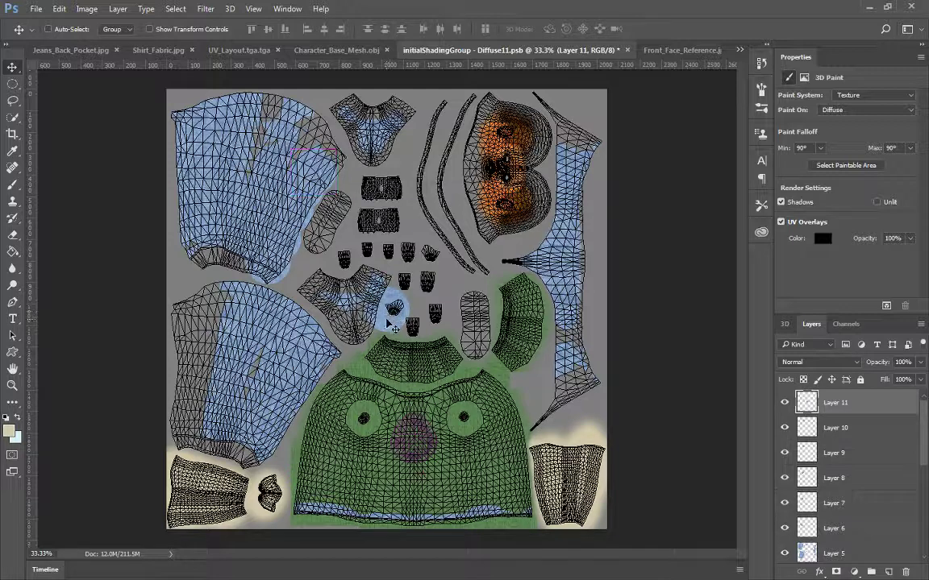
pyautogui.moveTo(394, 328); pyautogui.dragTo(329, 171)
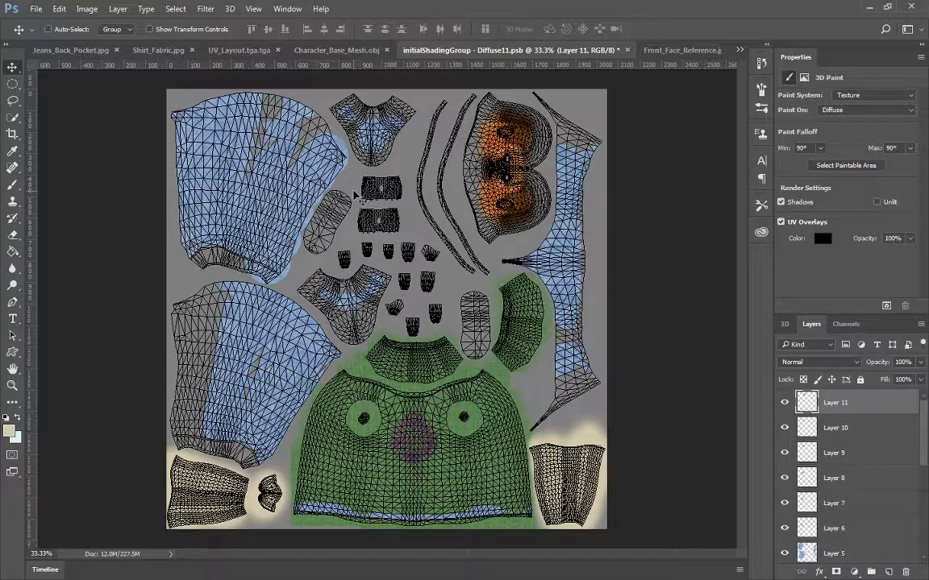
pyautogui.hotkey('ctrl', 'v')
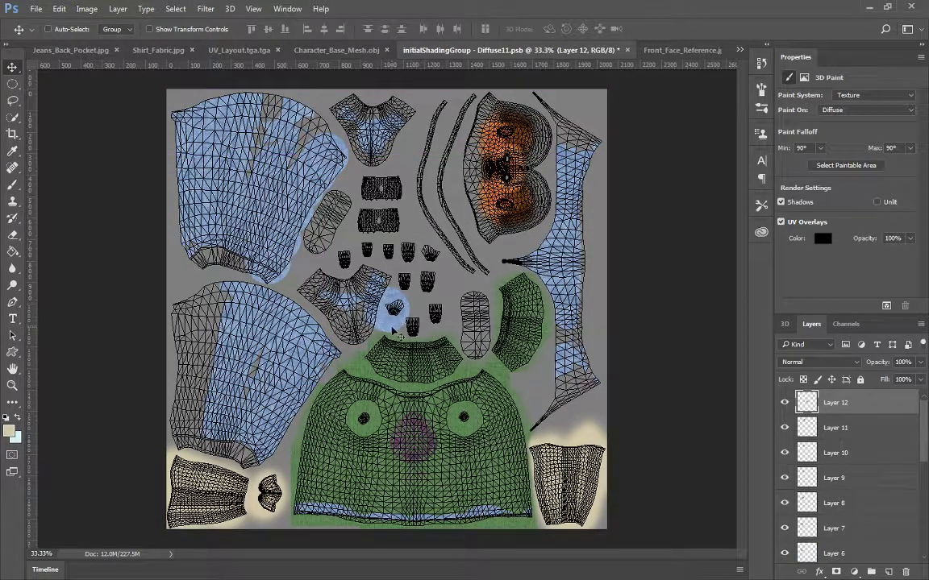
pyautogui.moveTo(392, 330); pyautogui.dragTo(324, 166)
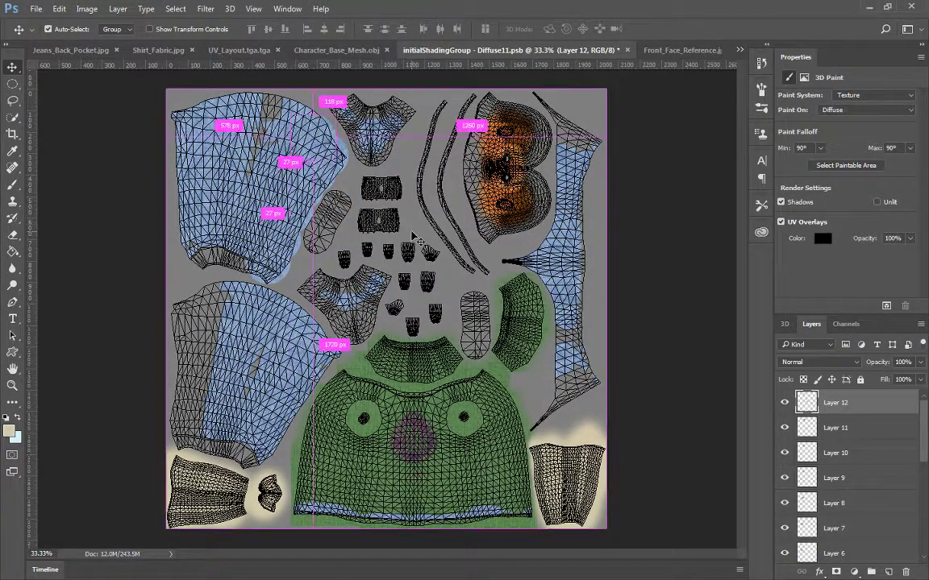
pyautogui.moveTo(392, 314); pyautogui.dragTo(334, 225)
# Step: Paste three denim circles and line them up along the bare hem edge of the upper trouser UV piece
pyautogui.hotkey('ctrl', 'v')
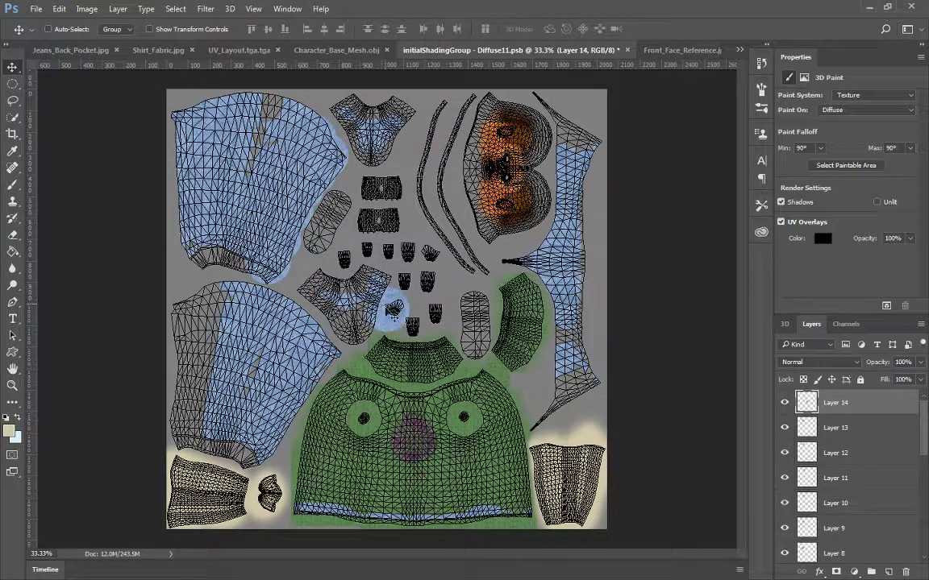
pyautogui.moveTo(394, 316); pyautogui.dragTo(248, 274)
pyautogui.hotkey('ctrl', 'v')
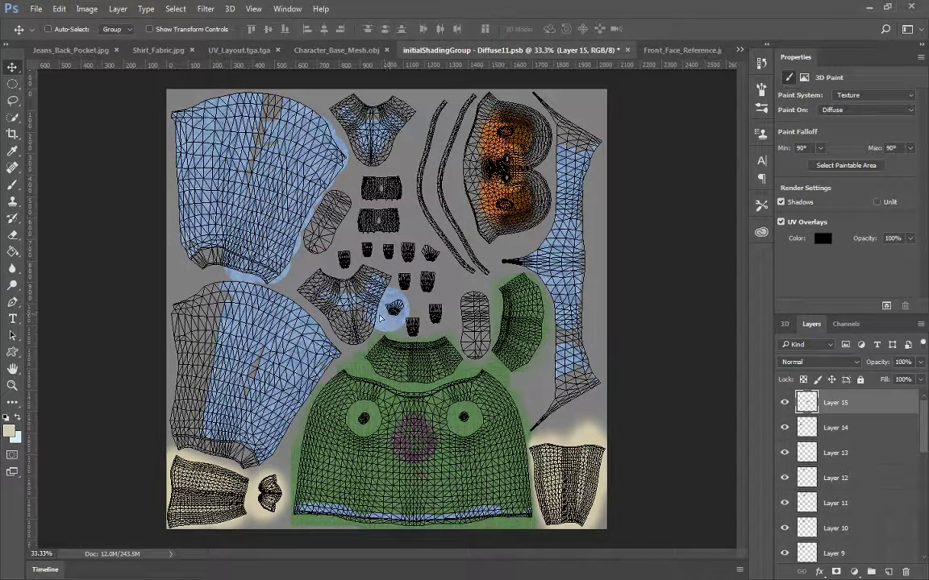
pyautogui.moveTo(380, 319); pyautogui.dragTo(237, 226)
pyautogui.hotkey('ctrl', 'v')
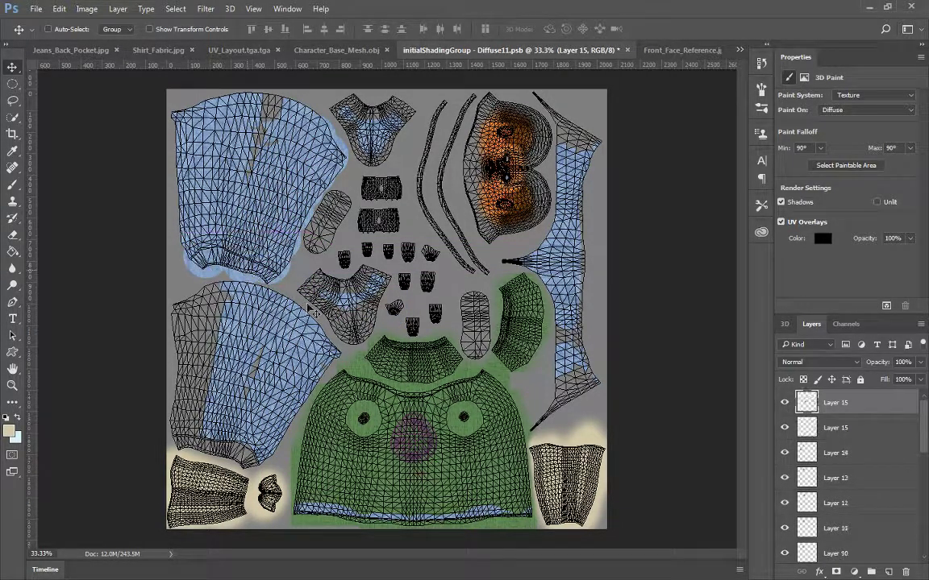
pyautogui.moveTo(382, 326); pyautogui.dragTo(185, 240)
# Step: Paste two denim circles and place them over the outer left edge of the upper trouser UV piece
pyautogui.hotkey('ctrl', 'v')
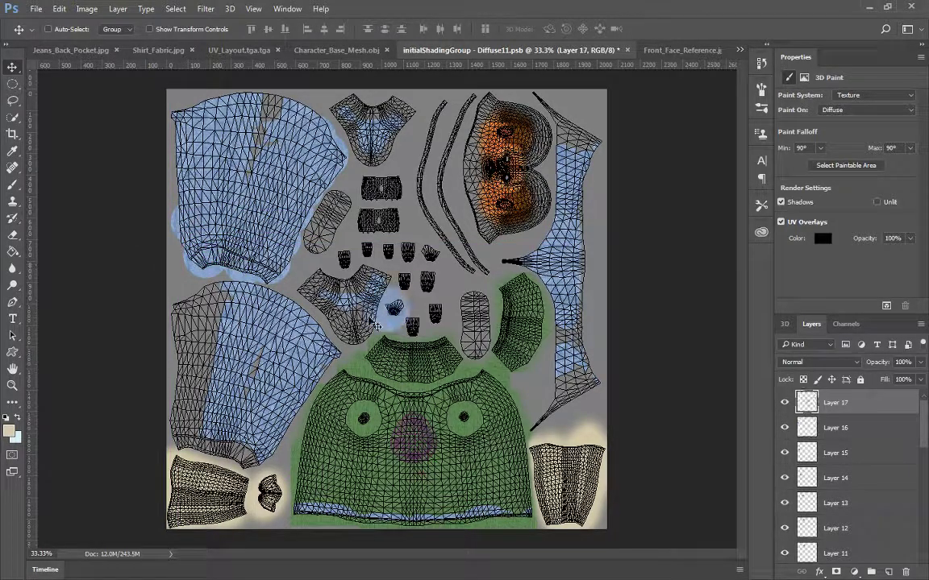
pyautogui.moveTo(395, 322); pyautogui.dragTo(179, 197)
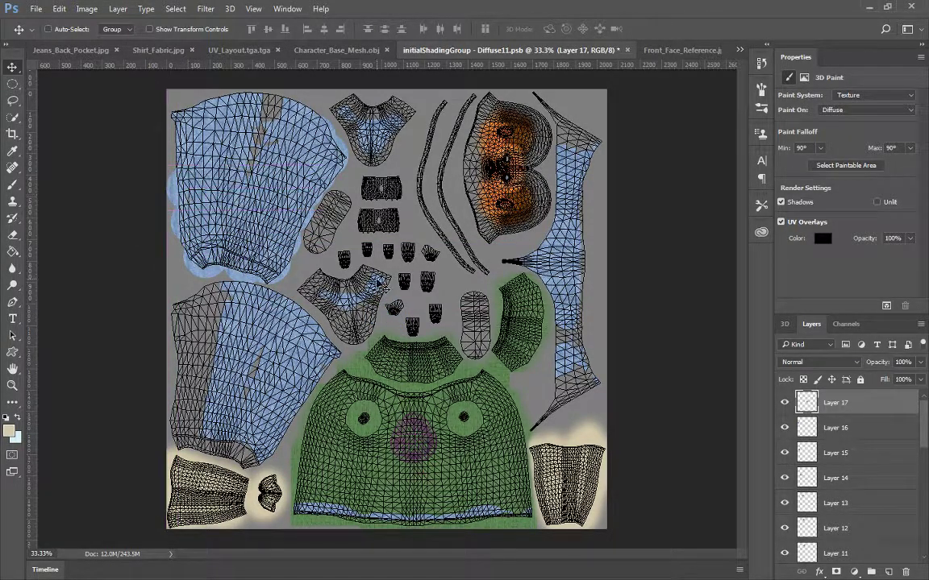
pyautogui.hotkey('ctrl', 'v')
pyautogui.moveTo(355, 300); pyautogui.dragTo(182, 164)
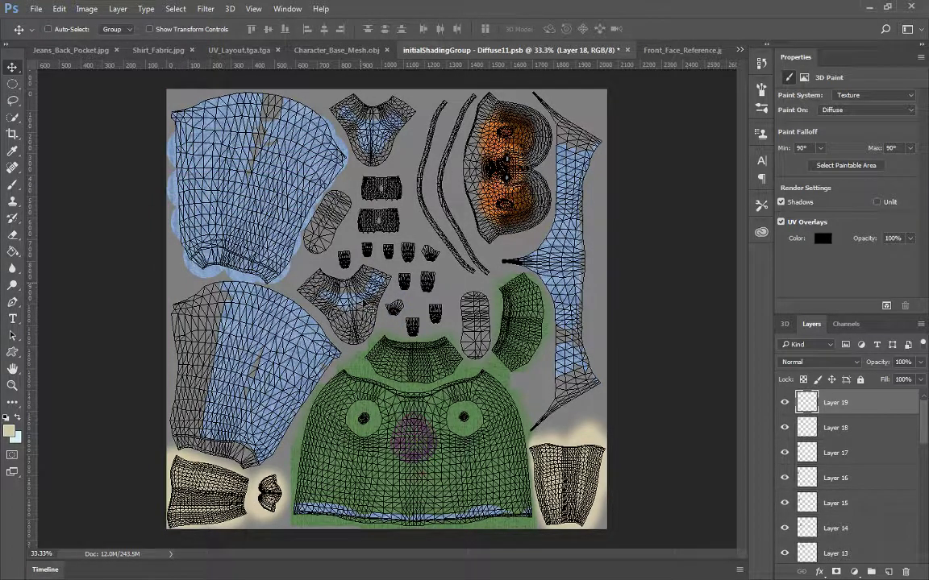
# Step: Fill the bare central strip and the upper left corner of the upper trouser UV piece with four pasted denim circles
pyautogui.hotkey('ctrl', 'v')
pyautogui.moveTo(264, 183); pyautogui.dragTo(261, 171)
pyautogui.hotkey('ctrl', 'v')
pyautogui.moveTo(389, 314); pyautogui.dragTo(275, 143)
pyautogui.hotkey('ctrl', 'v')
pyautogui.moveTo(385, 300); pyautogui.dragTo(274, 113)
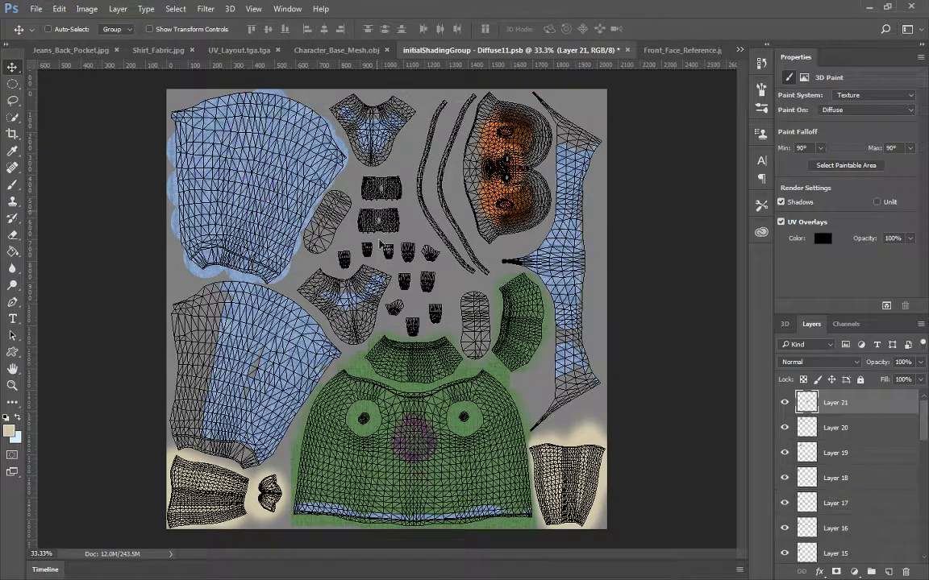
pyautogui.hotkey('ctrl', 'v')
pyautogui.moveTo(387, 307); pyautogui.dragTo(193, 143)
# Step: Cover the small central gap and the pointed right corner of the lower trouser UV piece with two pasted denim circles
pyautogui.hotkey('ctrl', 'shift', 'alt', 'n')
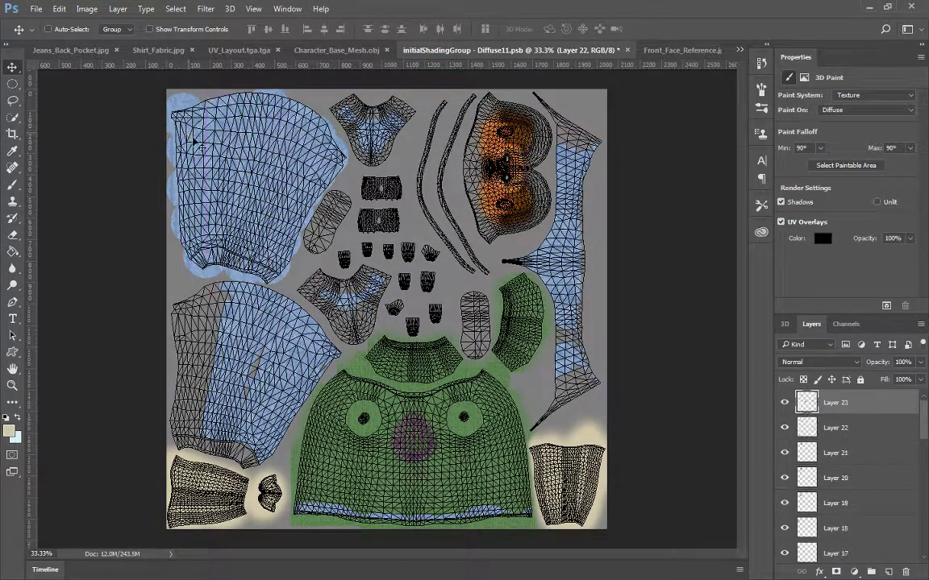
pyautogui.hotkey('ctrl', 'v')
pyautogui.moveTo(395, 316); pyautogui.dragTo(266, 319)
pyautogui.hotkey('ctrl', 'shift', 'alt', 'n')
pyautogui.hotkey('ctrl', 'v')
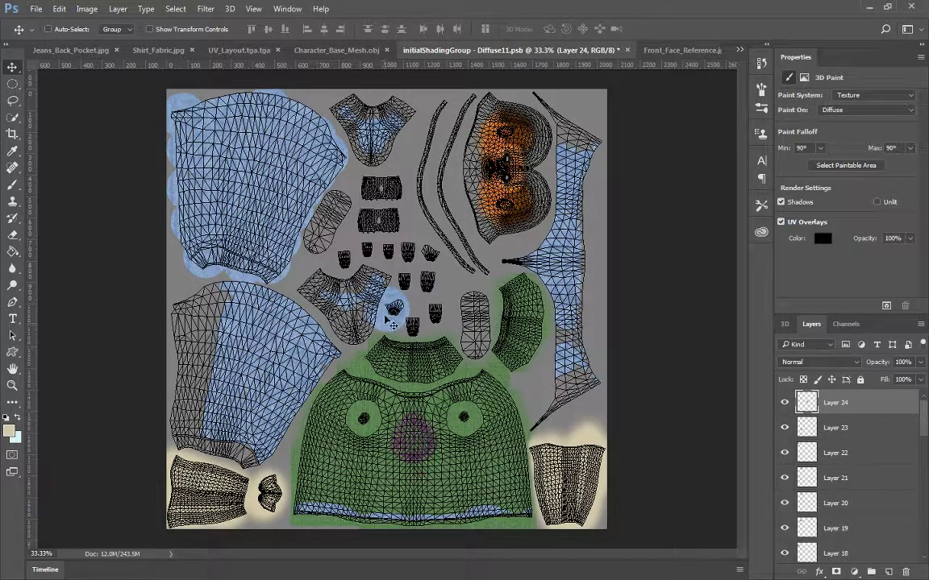
pyautogui.moveTo(391, 318); pyautogui.dragTo(321, 361)
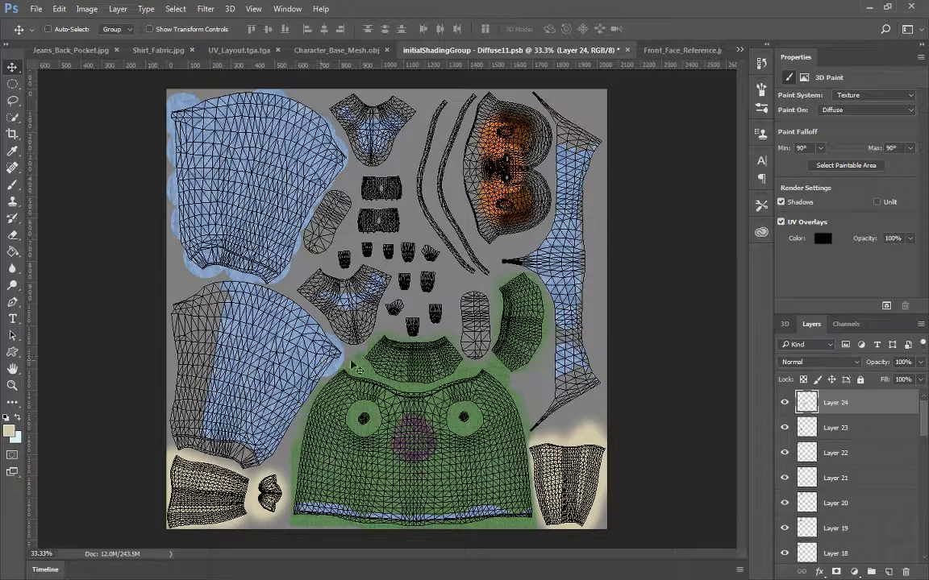
# Step: Paste three denim circles and place them down the slanted right edge of the lower trouser UV piece
pyautogui.hotkey('ctrl', 'v')
pyautogui.moveTo(387, 326); pyautogui.dragTo(312, 389)
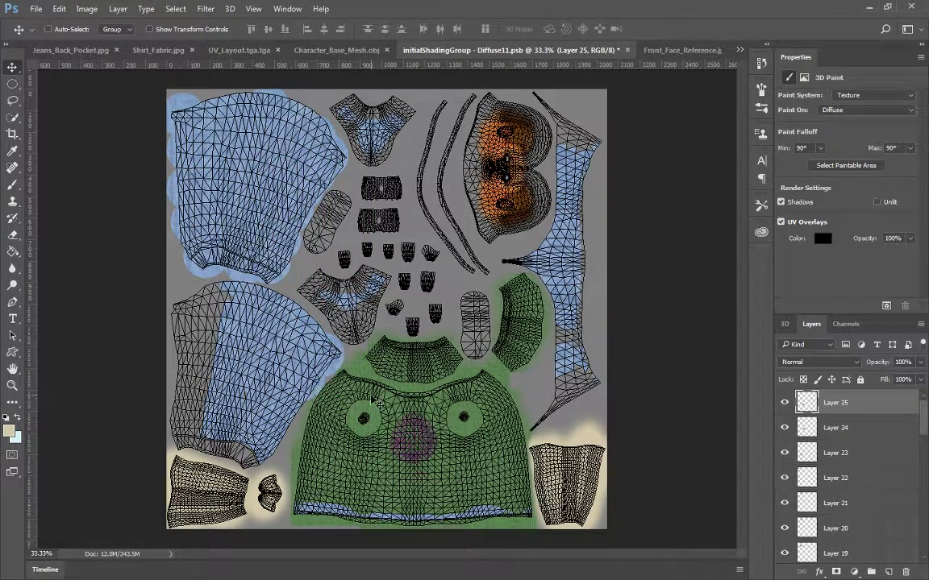
pyautogui.hotkey('ctrl', 'v')
pyautogui.moveTo(375, 333); pyautogui.dragTo(276, 406)
pyautogui.hotkey('ctrl', 'v')
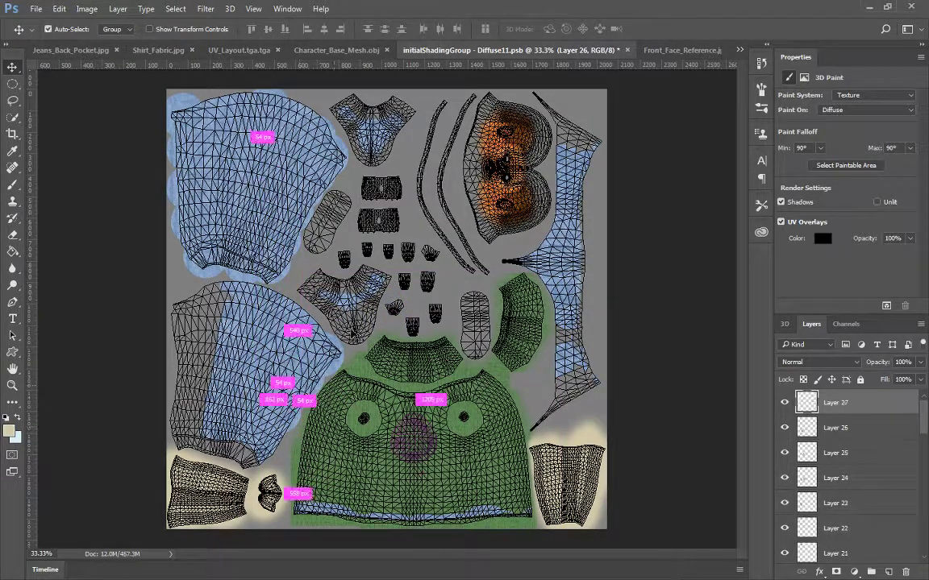
pyautogui.moveTo(352, 332); pyautogui.dragTo(262, 442)
# Step: Paste two denim circles and place them over the hem edge of the lower trouser UV piece
pyautogui.hotkey('ctrl', 'v')
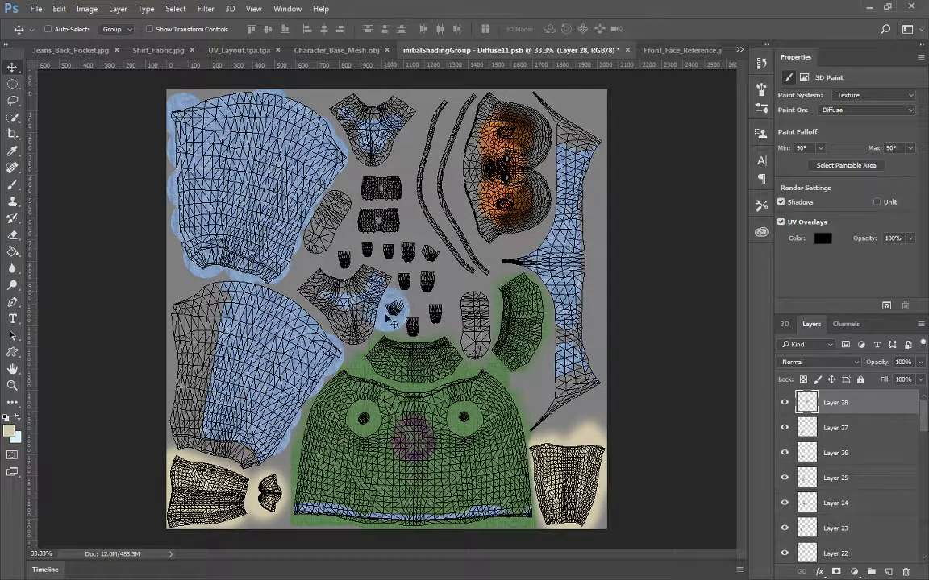
pyautogui.moveTo(392, 322); pyautogui.dragTo(247, 460)
pyautogui.hotkey('ctrl', 'v')
pyautogui.moveTo(395, 293); pyautogui.dragTo(227, 438)
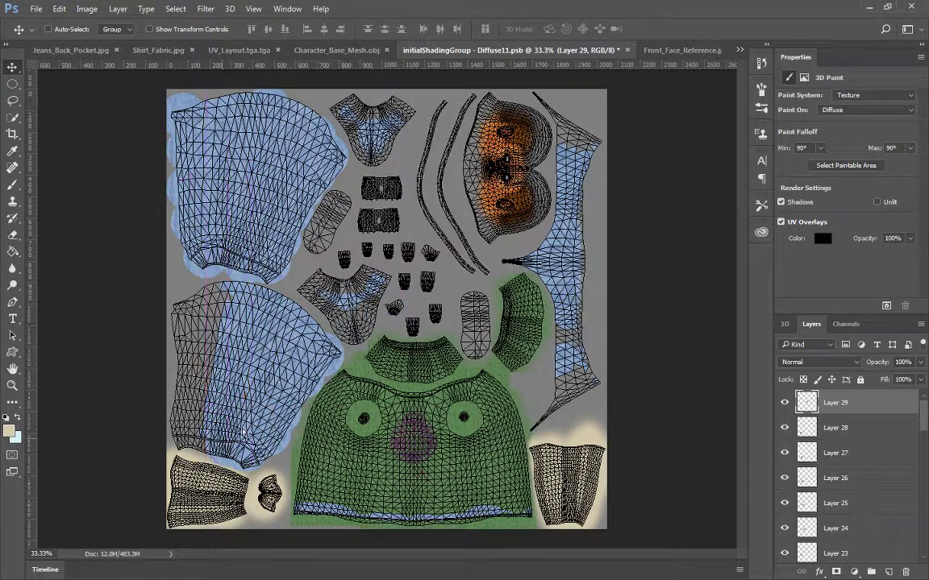
# Step: Paste two denim circles and place them at the top of the bare left strip on the lower trouser UV piece
pyautogui.hotkey('ctrl', 'v')
pyautogui.moveTo(392, 317); pyautogui.dragTo(230, 297)
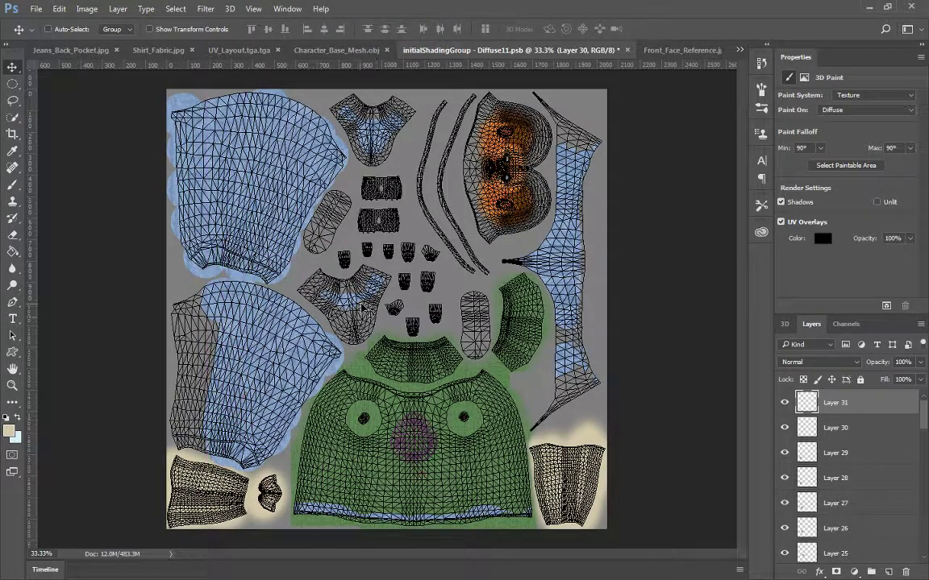
pyautogui.hotkey('ctrl', 'v')
pyautogui.moveTo(394, 311); pyautogui.dragTo(225, 300)
# Step: Extend the denim over the middle of the lower trouser UV piece's bare left strip with three more pasted circles
pyautogui.hotkey('ctrl', 'v')
pyautogui.moveTo(348, 281); pyautogui.dragTo(218, 377)
pyautogui.hotkey('ctrl', 'v')
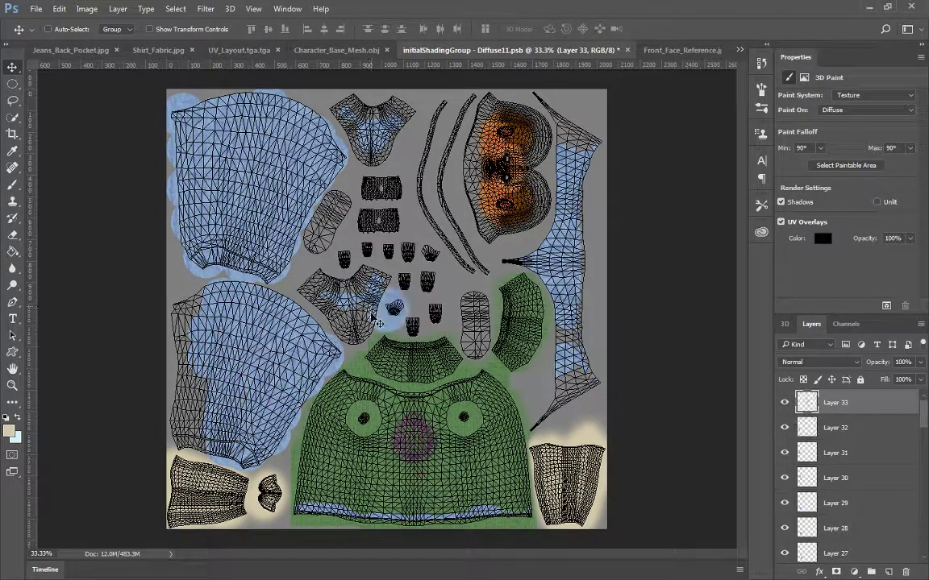
pyautogui.moveTo(349, 281); pyautogui.dragTo(208, 366)
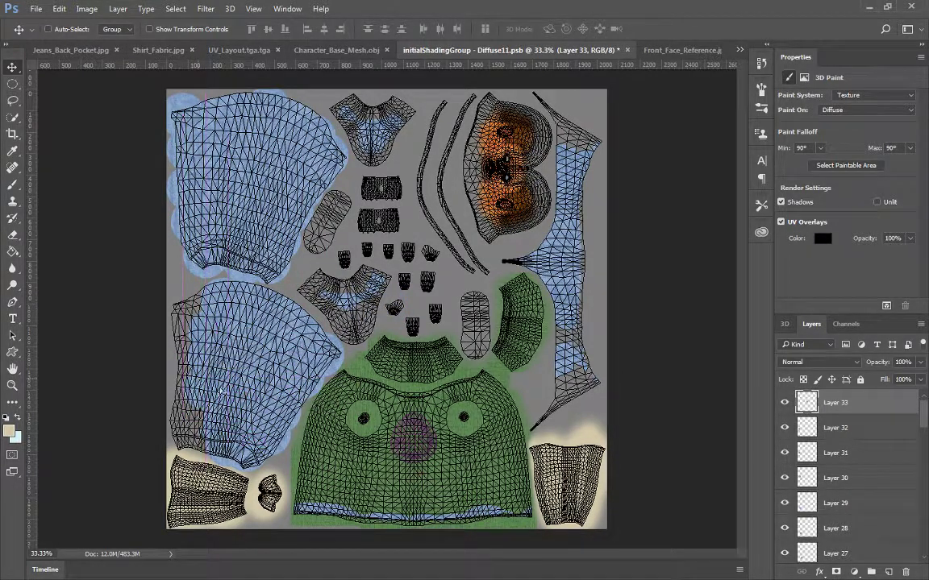
pyautogui.hotkey('ctrl', 'v')
pyautogui.moveTo(359, 291); pyautogui.dragTo(211, 367)
# Step: Cover the lower left corner and lower left edge of the lower trouser UV piece with three pasted denim circles
pyautogui.hotkey('ctrl', 'v')
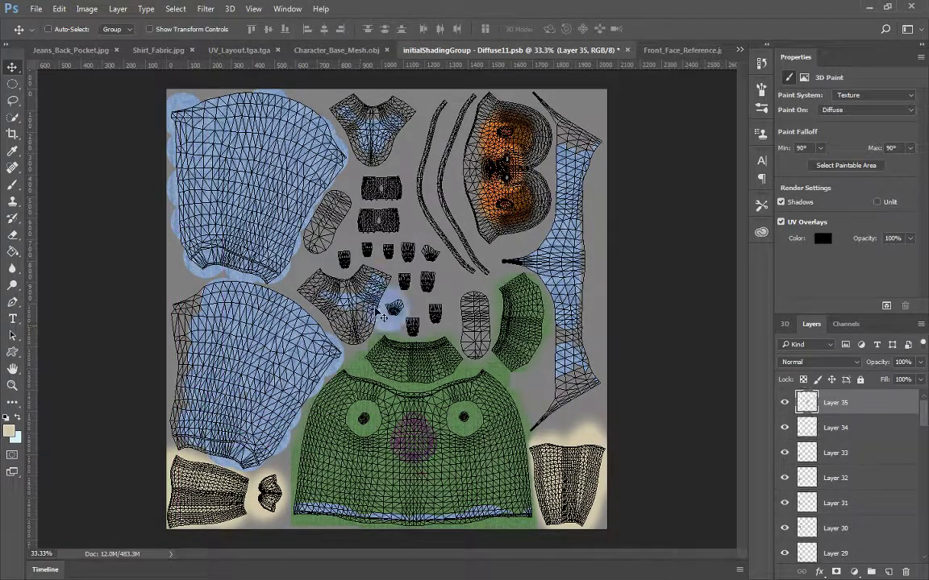
pyautogui.moveTo(351, 286); pyautogui.dragTo(202, 436)
pyautogui.hotkey('ctrl', 'v')
pyautogui.moveTo(355, 286); pyautogui.dragTo(190, 402)
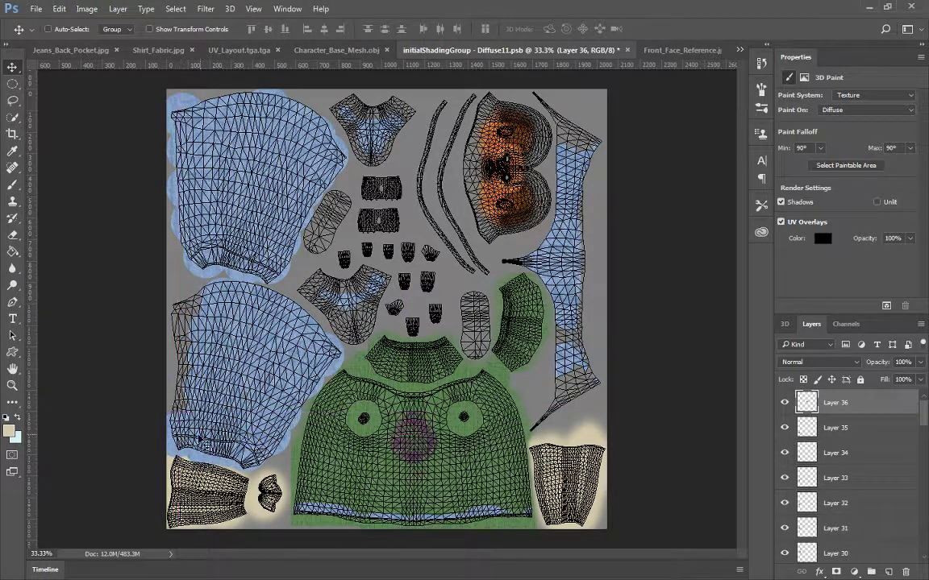
pyautogui.hotkey('ctrl', 'v')
pyautogui.moveTo(354, 286); pyautogui.dragTo(177, 377)
# Step: Cover the upper left edge, corner and top edge of the lower trouser UV piece with four pasted denim circles
pyautogui.hotkey('ctrl', 'v')
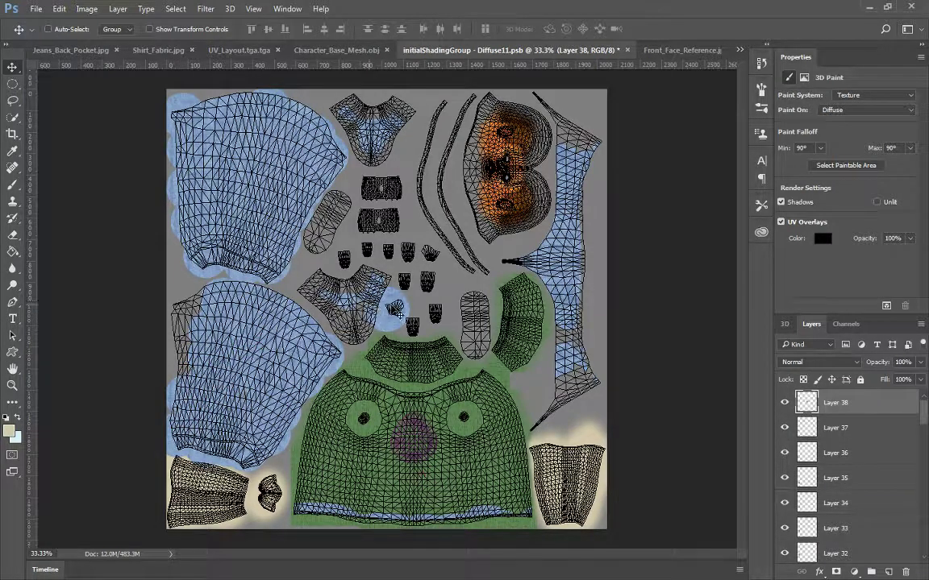
pyautogui.moveTo(391, 307); pyautogui.dragTo(181, 367)
pyautogui.hotkey('ctrl', 'v')
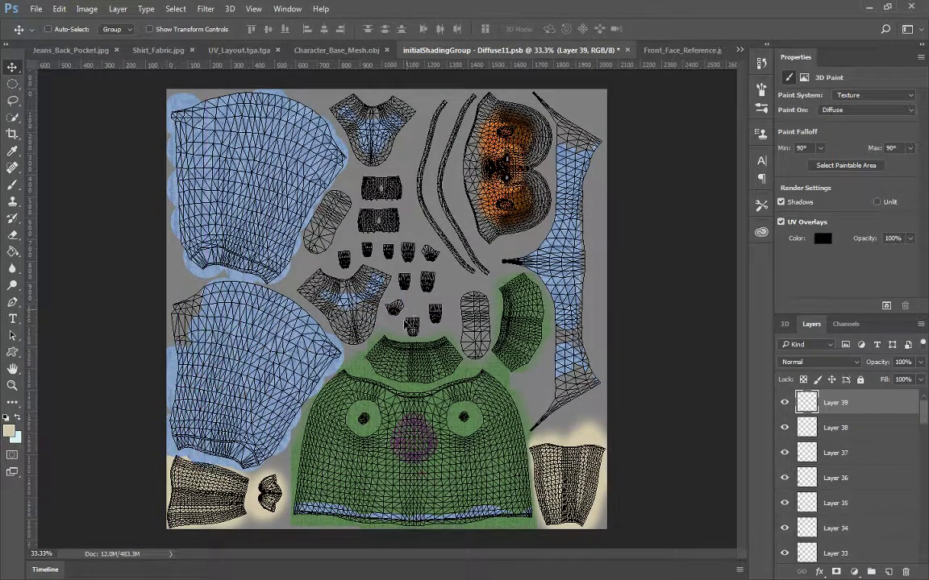
pyautogui.moveTo(409, 322); pyautogui.dragTo(182, 309)
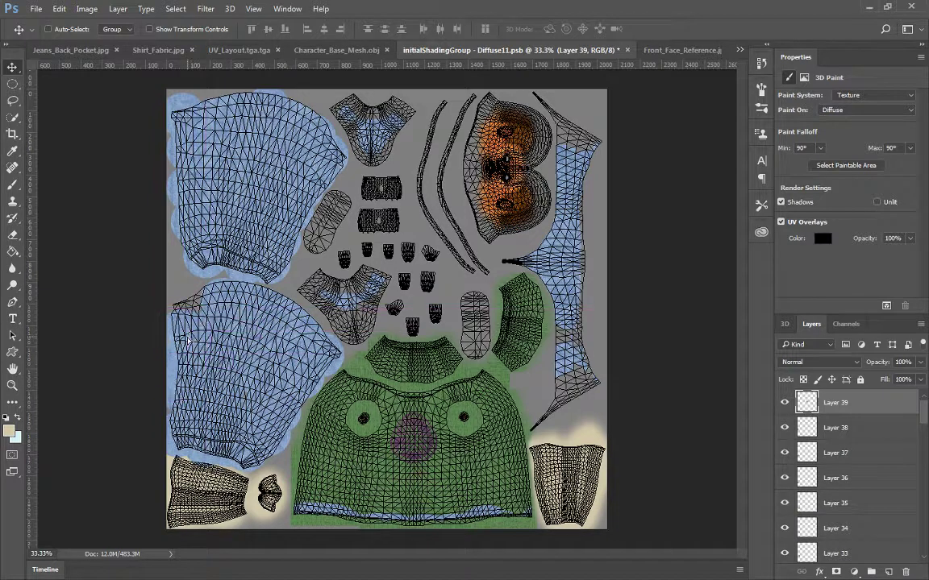
pyautogui.hotkey('ctrl', 'v')
pyautogui.moveTo(351, 283); pyautogui.dragTo(179, 307)
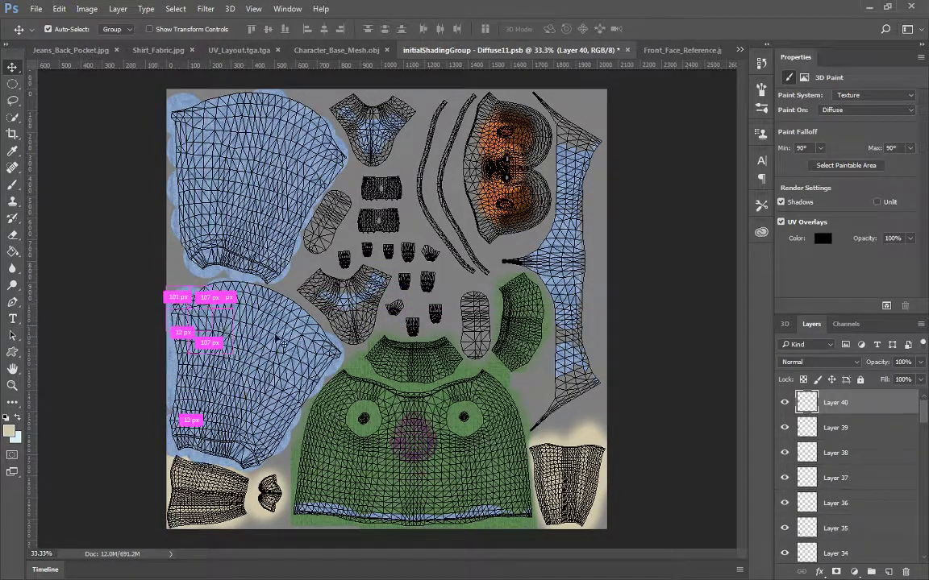
pyautogui.hotkey('ctrl', 'v')
pyautogui.moveTo(349, 286); pyautogui.dragTo(216, 304)
# Step: Paste a denim circle at the inner edge of the tall, narrow trouser UV piece and rotate it by -90 degrees
pyautogui.hotkey('ctrl', 'v')
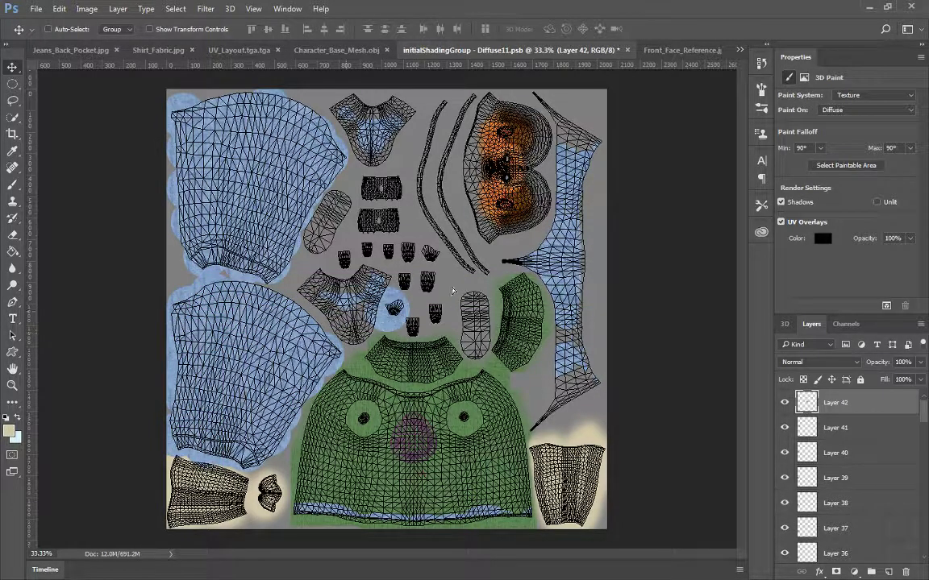
pyautogui.moveTo(391, 311); pyautogui.dragTo(550, 229)
pyautogui.hotkey('ctrl', 't')
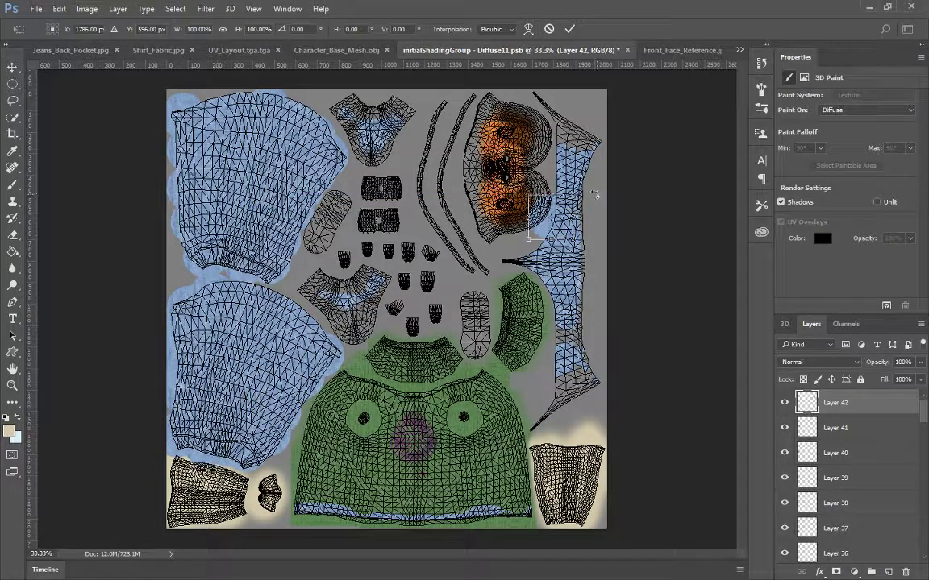
pyautogui.keyDown('shift'); pyautogui.moveTo(595, 195); pyautogui.dragTo(525, 173); pyautogui.keyUp('shift')
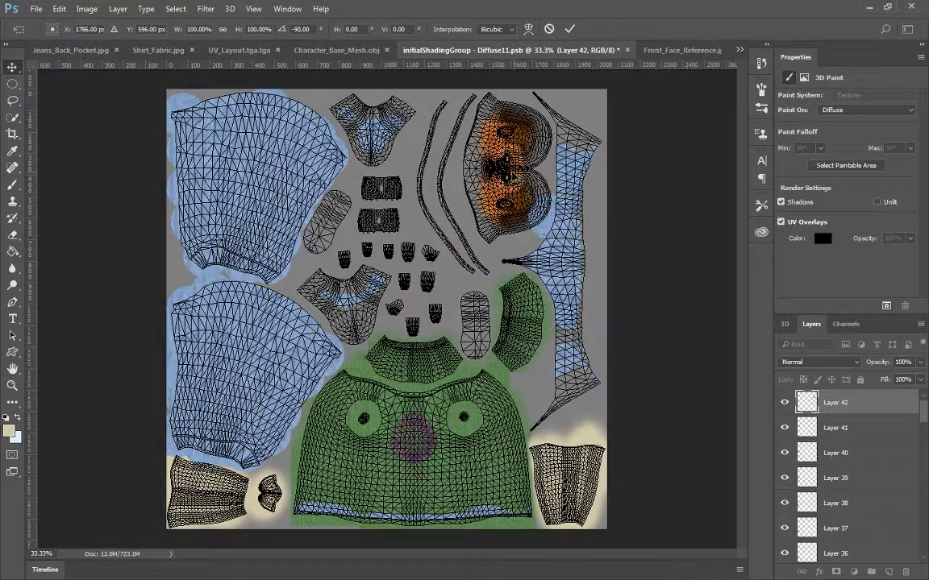
pyautogui.press('Return')
# Step: Copy the rotated denim circle and place three circles over the upper tip and top edge of the tall, narrow trouser UV piece
pyautogui.hotkey('ctrl', 'a')
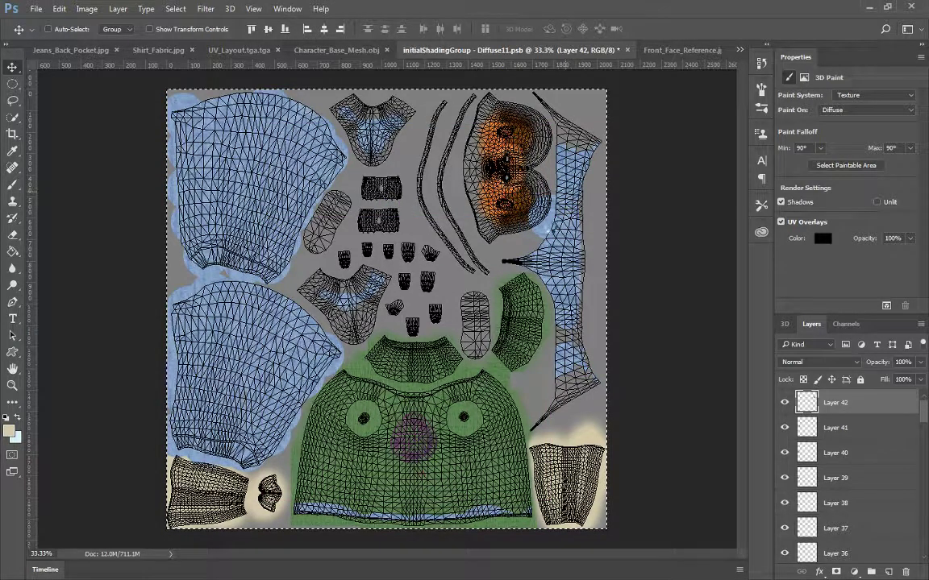
pyautogui.hotkey('ctrl', 'd')
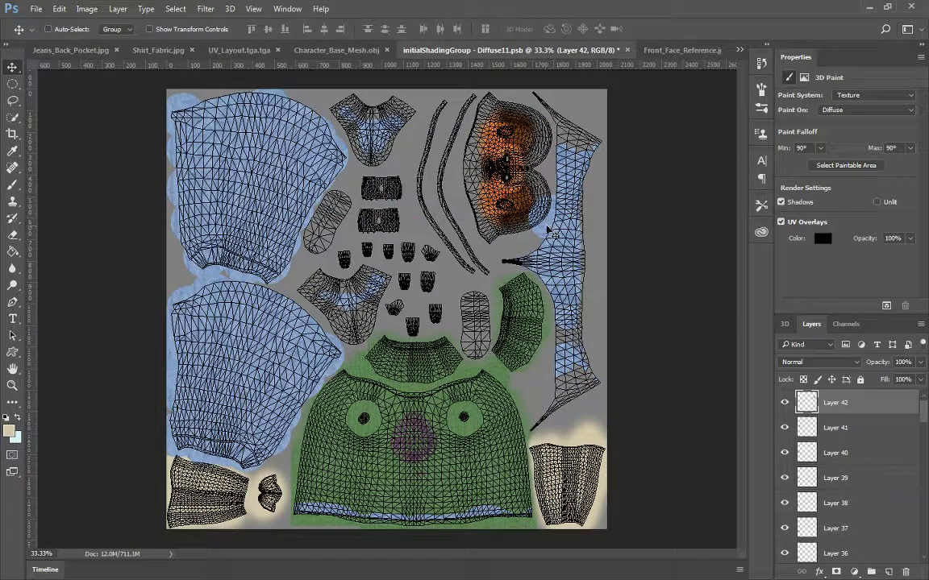
pyautogui.moveTo(545, 232); pyautogui.dragTo(534, 119)
pyautogui.hotkey('ctrl', 'v')
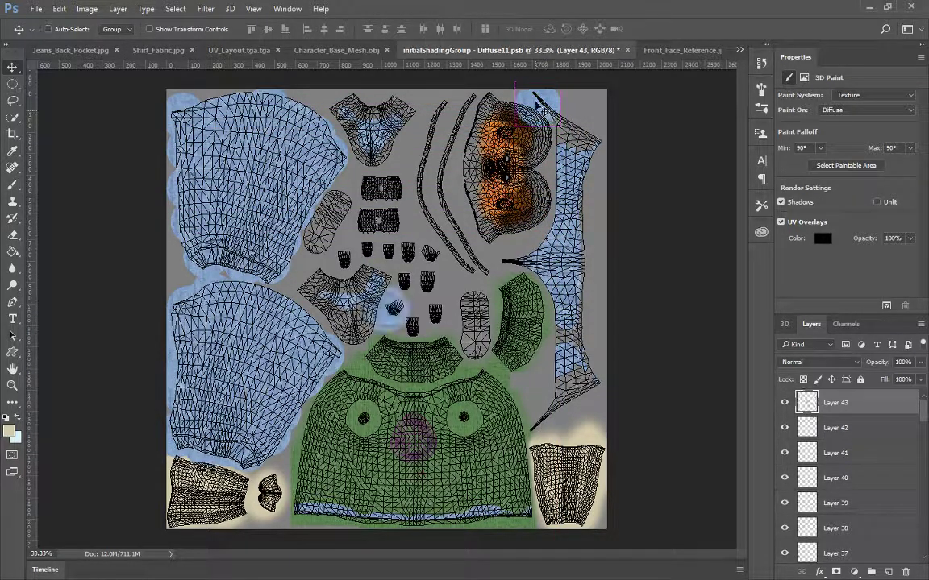
pyautogui.moveTo(395, 321); pyautogui.dragTo(562, 139)
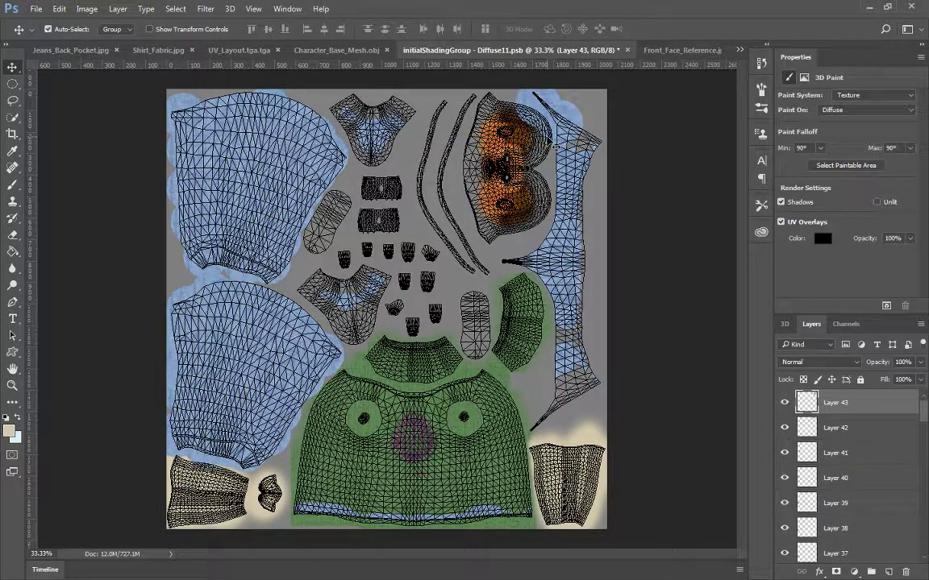
pyautogui.moveTo(542, 229); pyautogui.dragTo(593, 124)
# Step: Extend the denim down the upper half of the tall, narrow UV piece's outer edge with four more pasted circles
pyautogui.hotkey('ctrl', 'v')
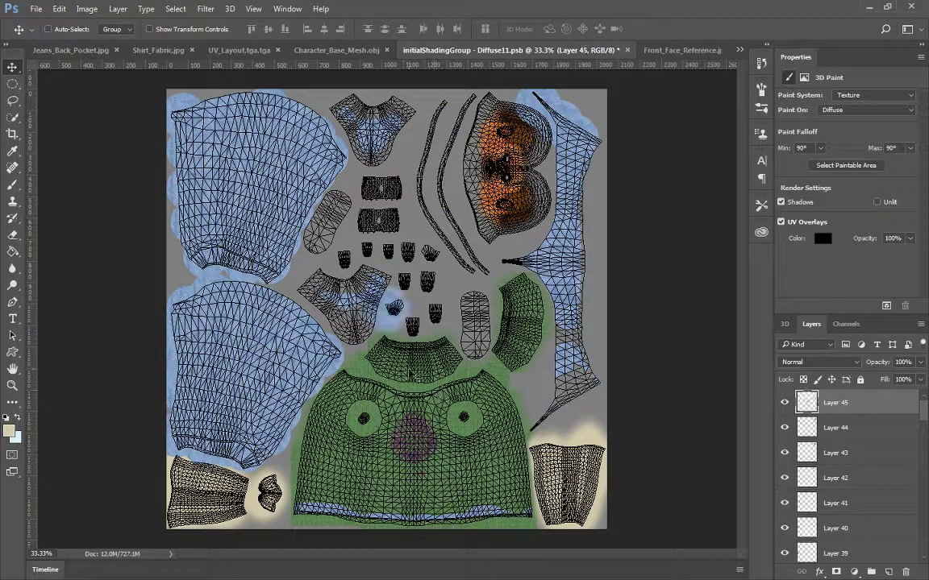
pyautogui.moveTo(393, 312); pyautogui.dragTo(568, 176)
pyautogui.hotkey('ctrl', 'v')
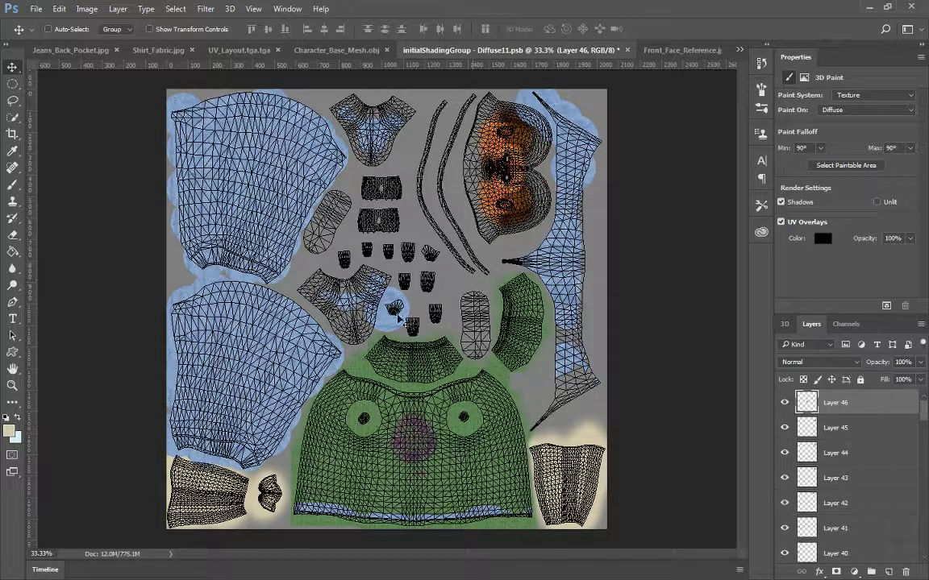
pyautogui.moveTo(397, 318); pyautogui.dragTo(556, 174)
pyautogui.hotkey('ctrl', 'v')
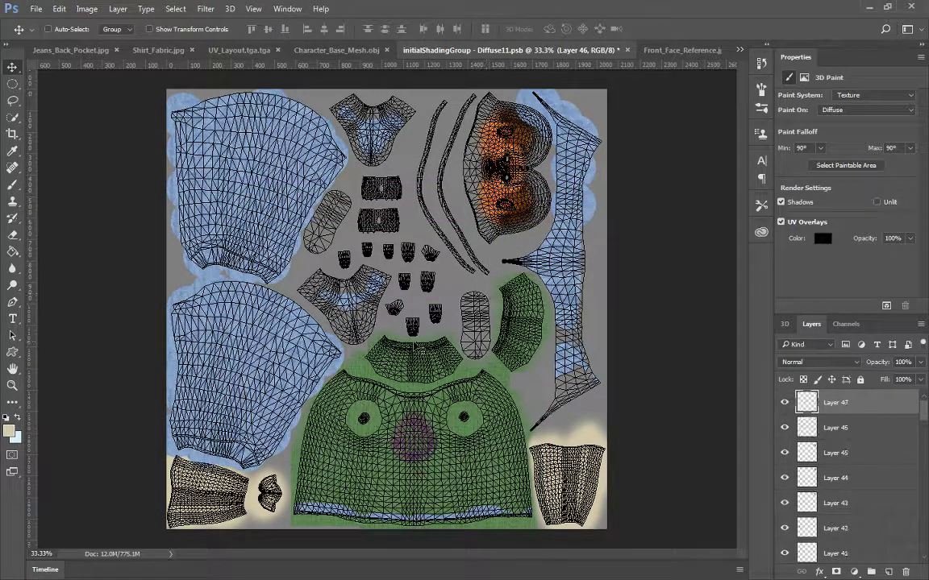
pyautogui.moveTo(384, 312); pyautogui.dragTo(571, 238)
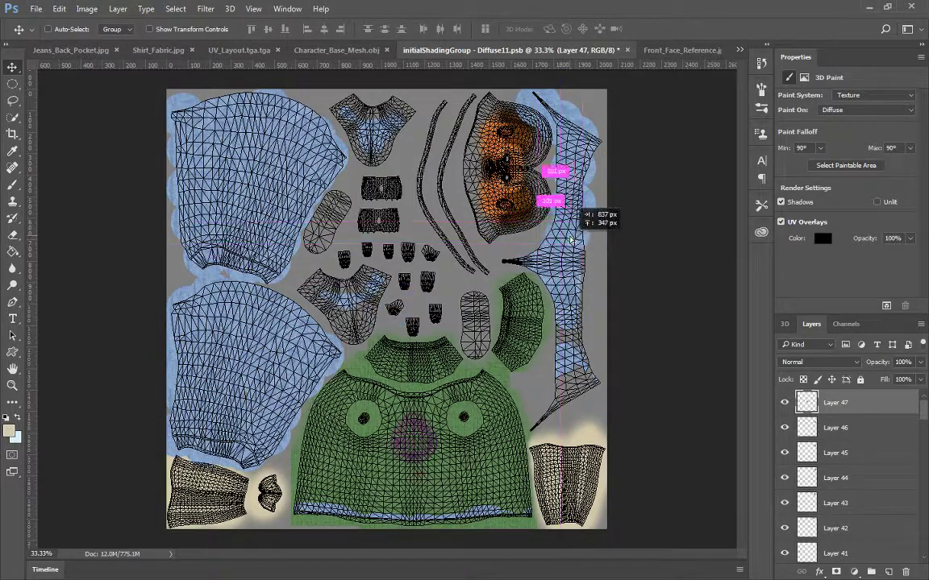
pyautogui.hotkey('ctrl', 'v')
pyautogui.moveTo(362, 298); pyautogui.dragTo(593, 235)
# Step: Cover the lower half of the tall, narrow UV piece's outer edge with four more pasted denim circles
pyautogui.hotkey('ctrl', 'v')
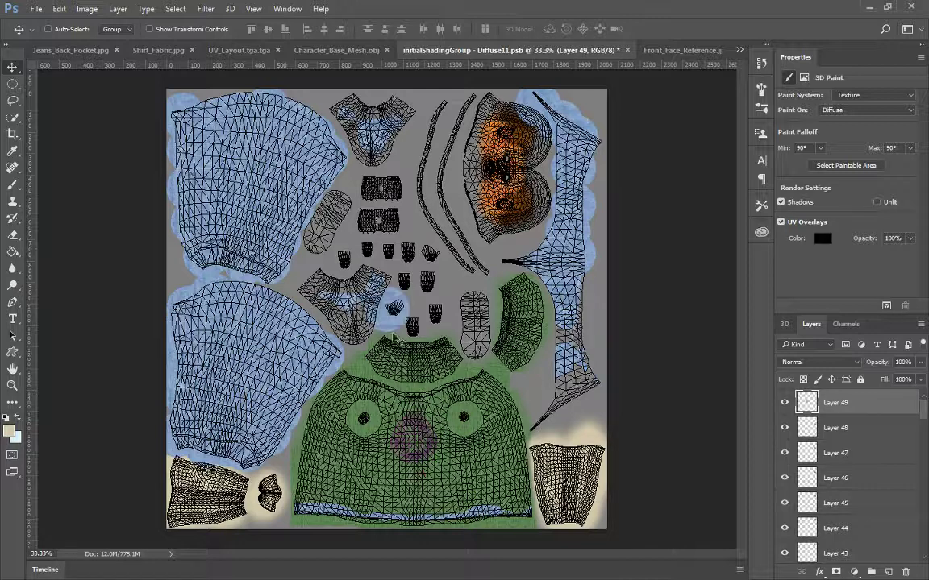
pyautogui.moveTo(393, 335); pyautogui.dragTo(555, 349)
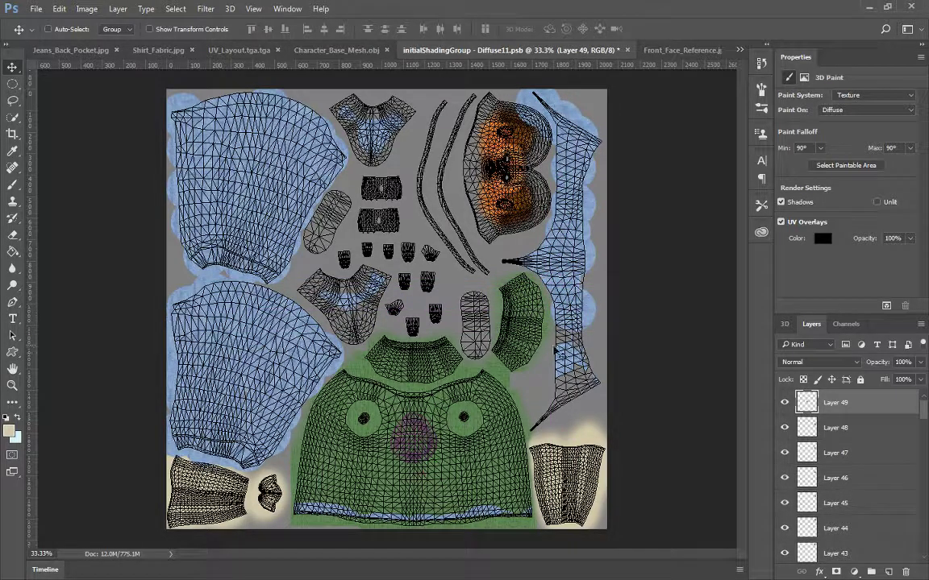
pyautogui.hotkey('ctrl', 'v')
pyautogui.moveTo(391, 316); pyautogui.dragTo(565, 343)
pyautogui.hotkey('ctrl', 'v')
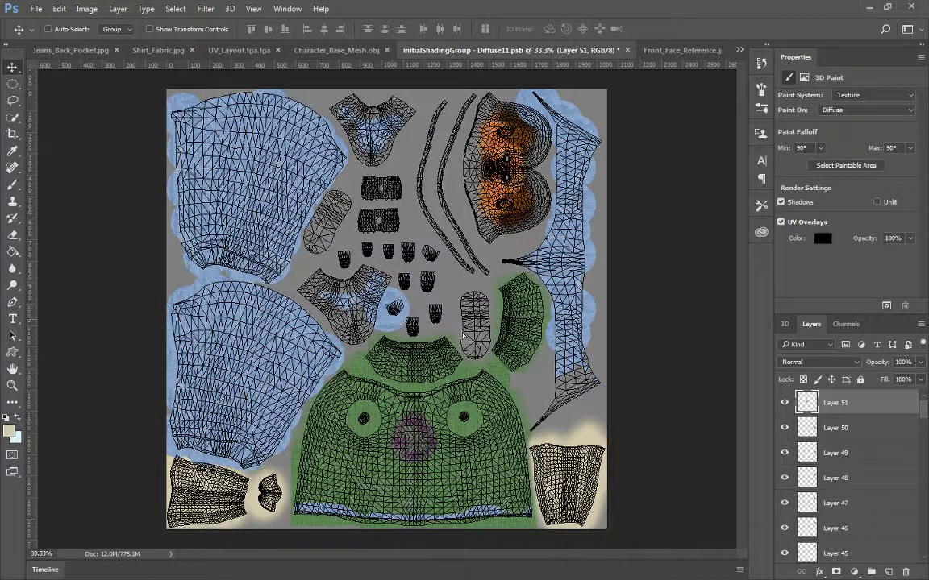
pyautogui.moveTo(464, 335); pyautogui.dragTo(563, 339)
pyautogui.hotkey('ctrl', 'v')
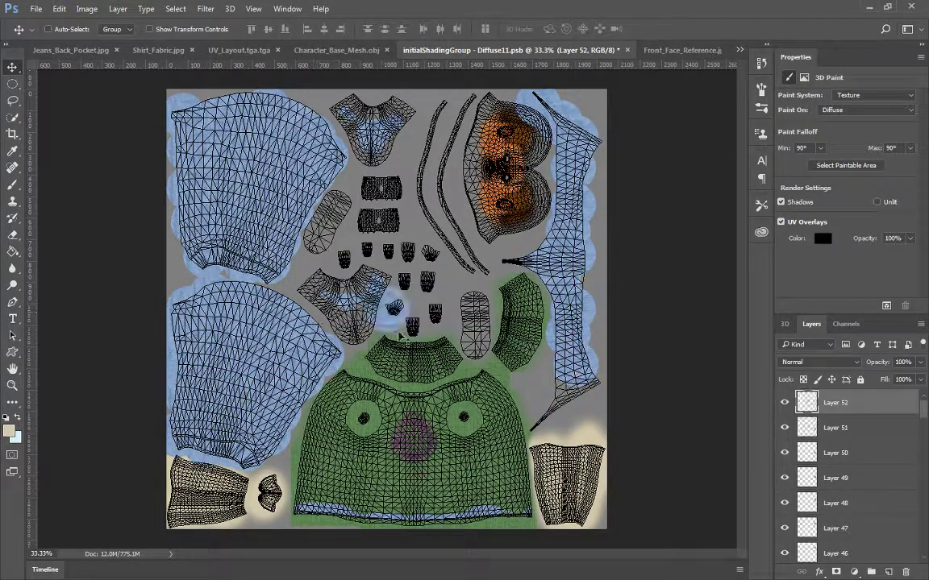
pyautogui.moveTo(486, 337); pyautogui.dragTo(578, 343)
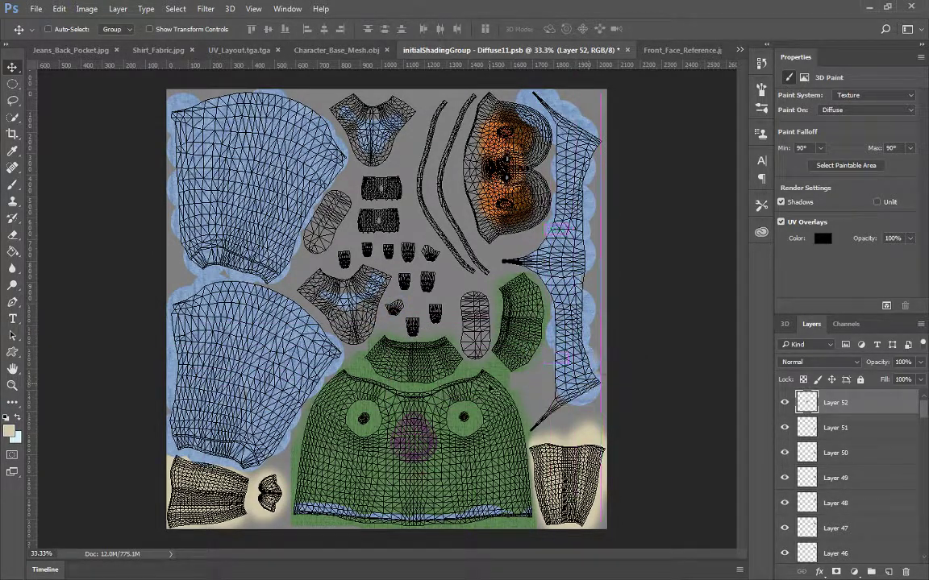
# Step: Cover the lower tip and the inner point of the tall, narrow trouser UV piece with three pasted denim circles
pyautogui.hotkey('ctrl', 'v')
pyautogui.moveTo(387, 311); pyautogui.dragTo(565, 408)
pyautogui.hotkey('ctrl', 'v')
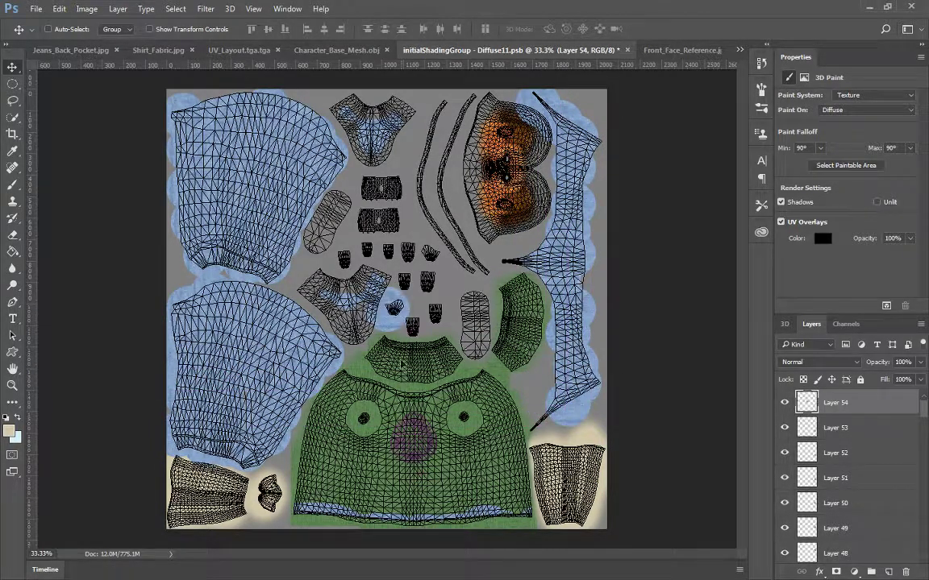
pyautogui.moveTo(486, 386); pyautogui.dragTo(538, 427)
pyautogui.hotkey('ctrl', 'v')
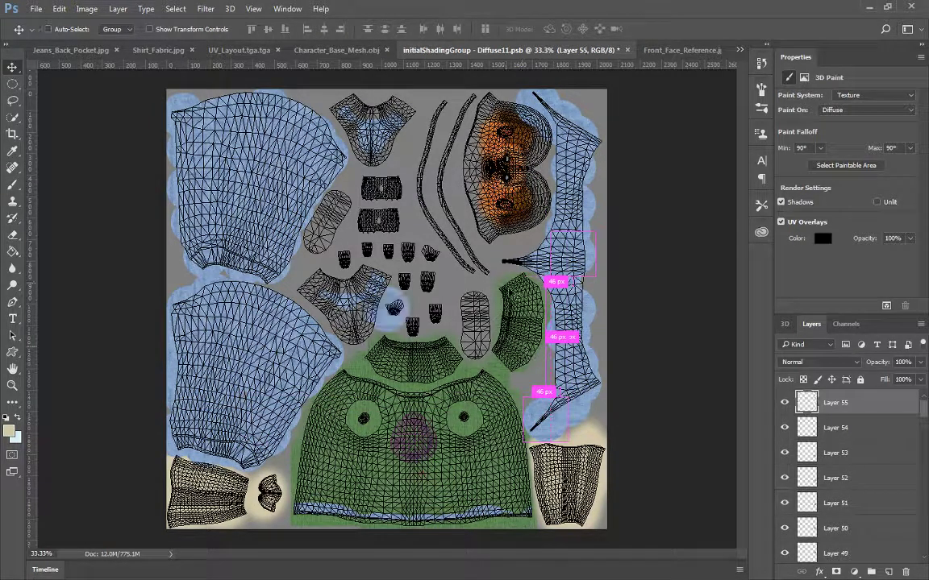
pyautogui.moveTo(349, 284); pyautogui.dragTo(512, 278)
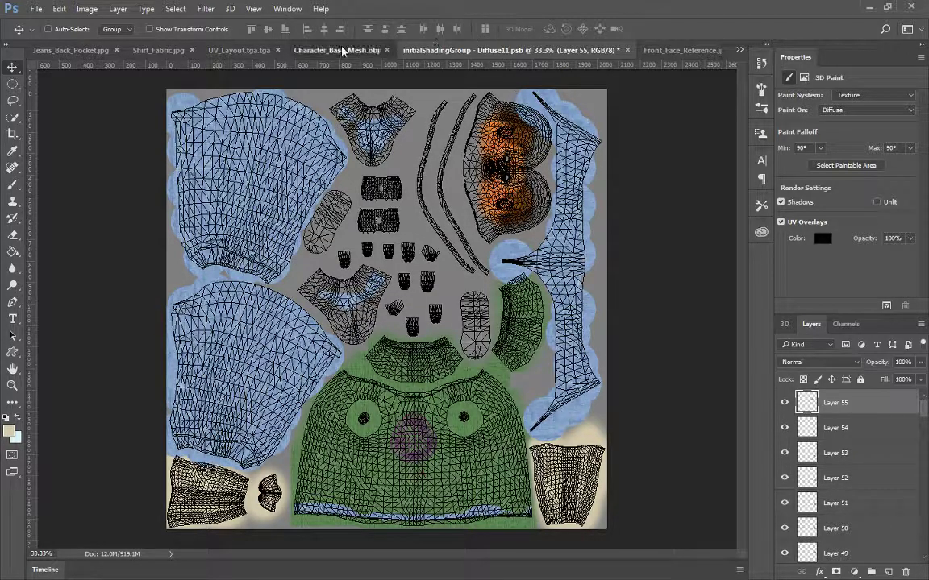
# Step: Check the denim coverage of the trousers on the 3D character model from different sides, and return to the diffuse texture
pyautogui.click(314, 49)
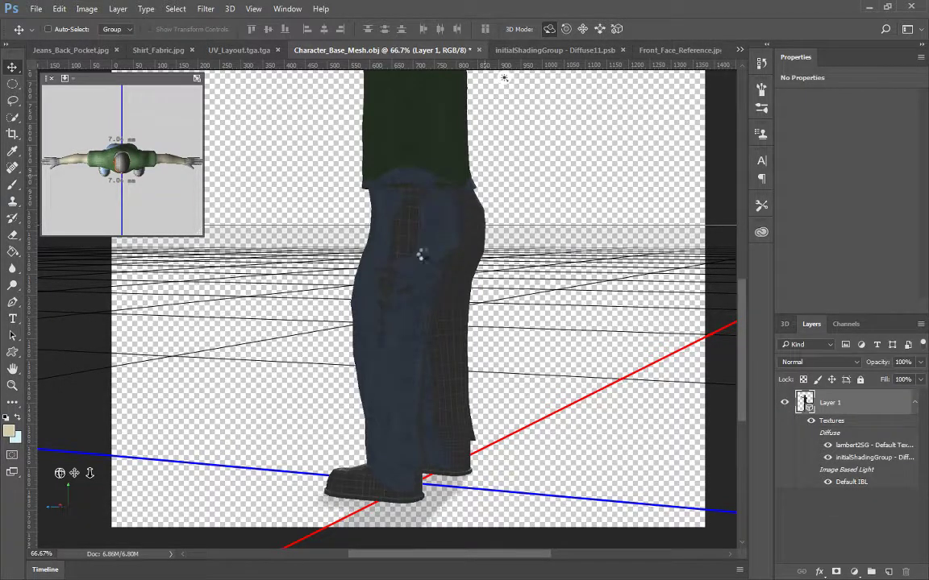
pyautogui.click(418, 256)
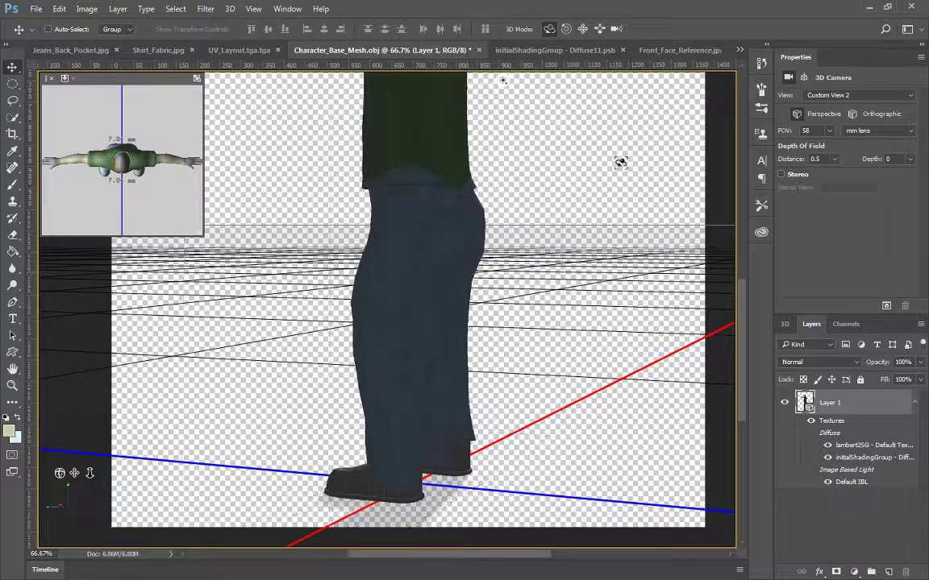
pyautogui.moveTo(621, 163); pyautogui.dragTo(257, 201)
pyautogui.click(557, 50)
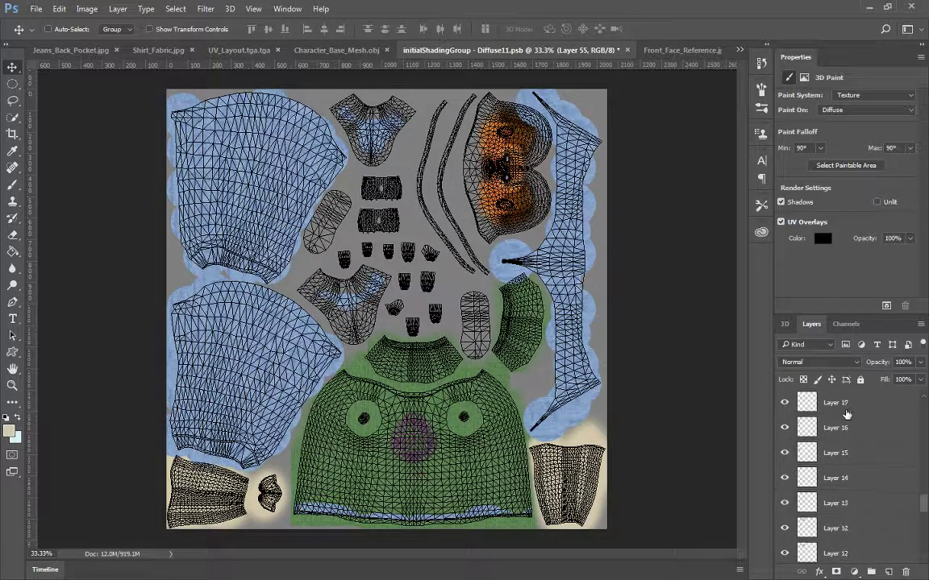
# Step: Merge all the pasted denim circle layers, from Layer 55 down to the one just above Layer 5, into a single layer
pyautogui.scroll(-5, 846, 409)
pyautogui.keyDown('shift'); pyautogui.click(843, 479); pyautogui.keyUp('shift')
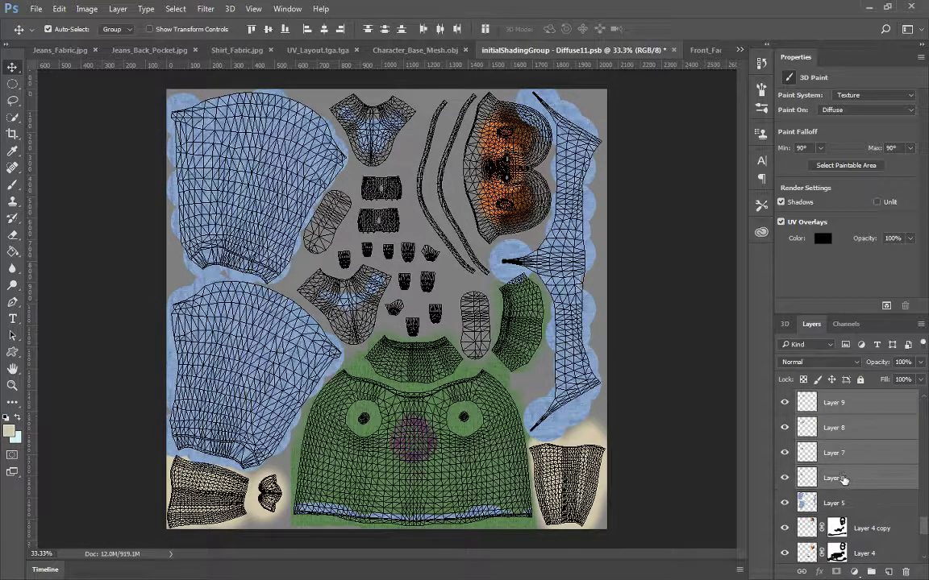
pyautogui.press('Delete')
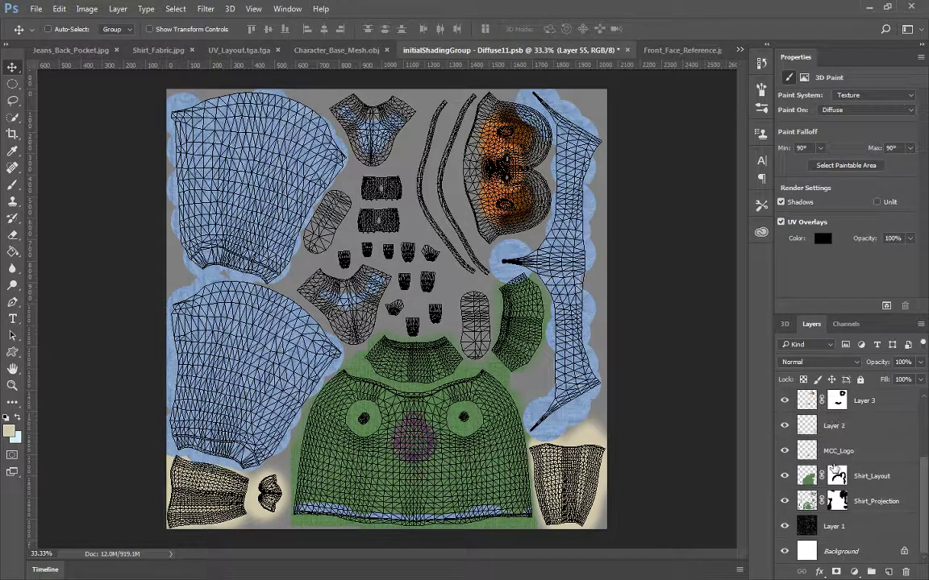
pyautogui.scroll(3, 835, 468)
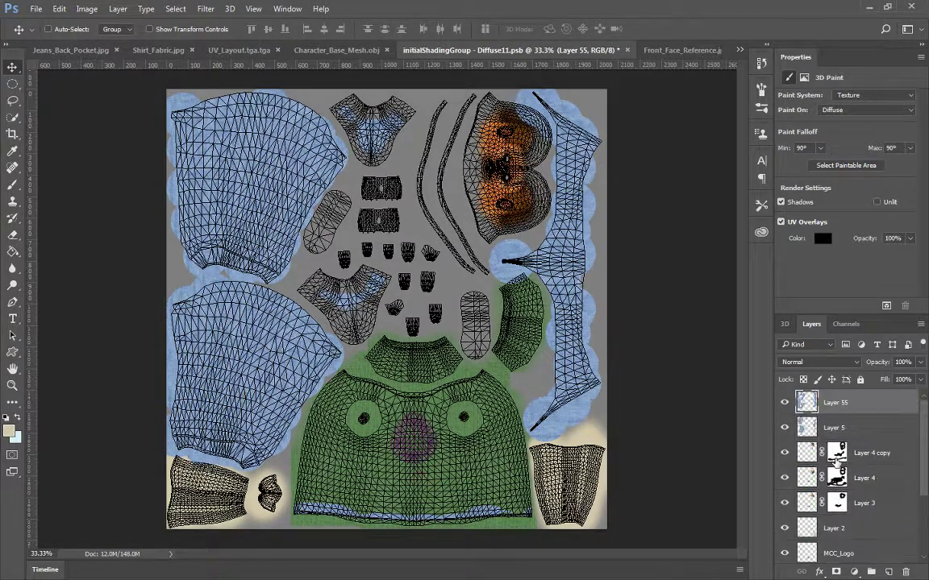
# Step: Rename the merged denim layer Jeans_Layout and Layer 5 Jeans_Projection
pyautogui.doubleClick(843, 403)
pyautogui.press('Return')
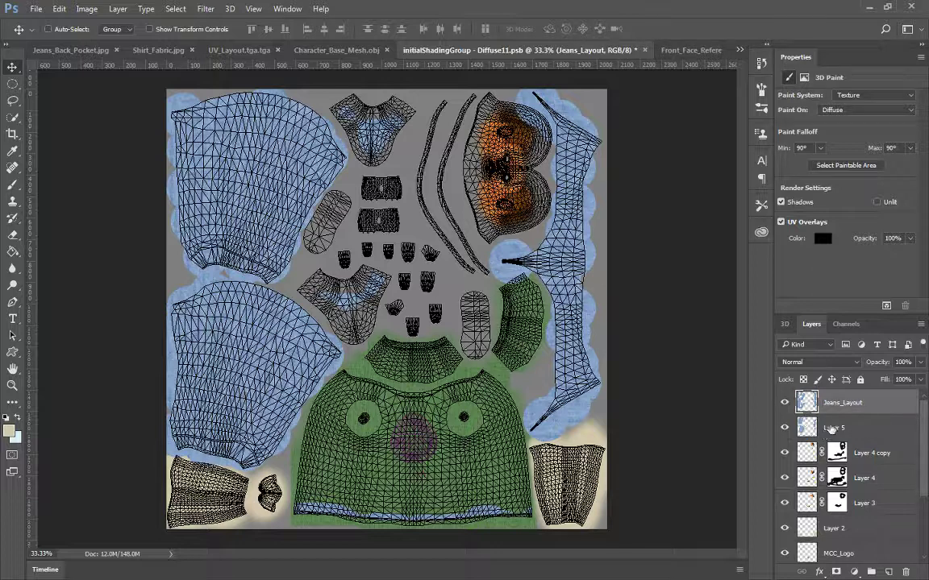
pyautogui.doubleClick(832, 428)
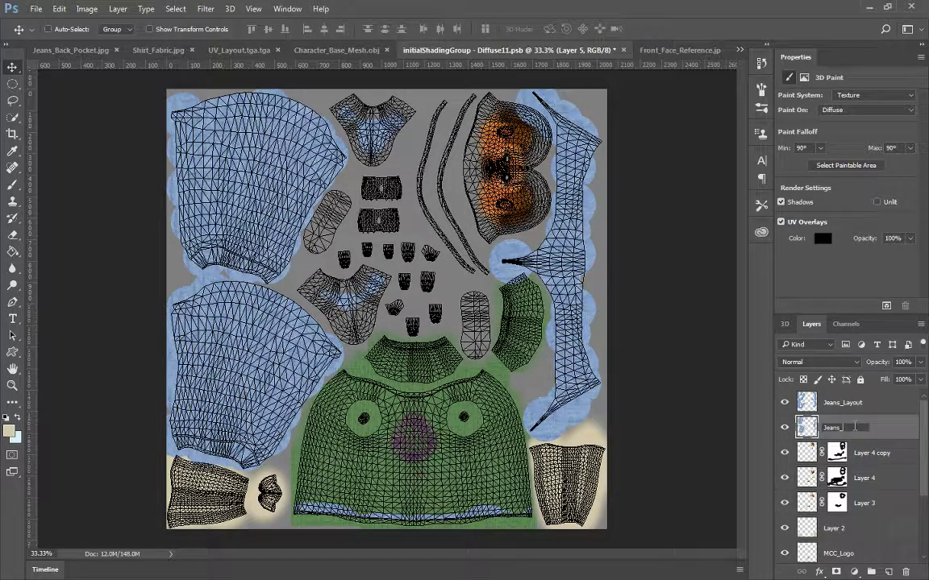
pyautogui.press('Return')
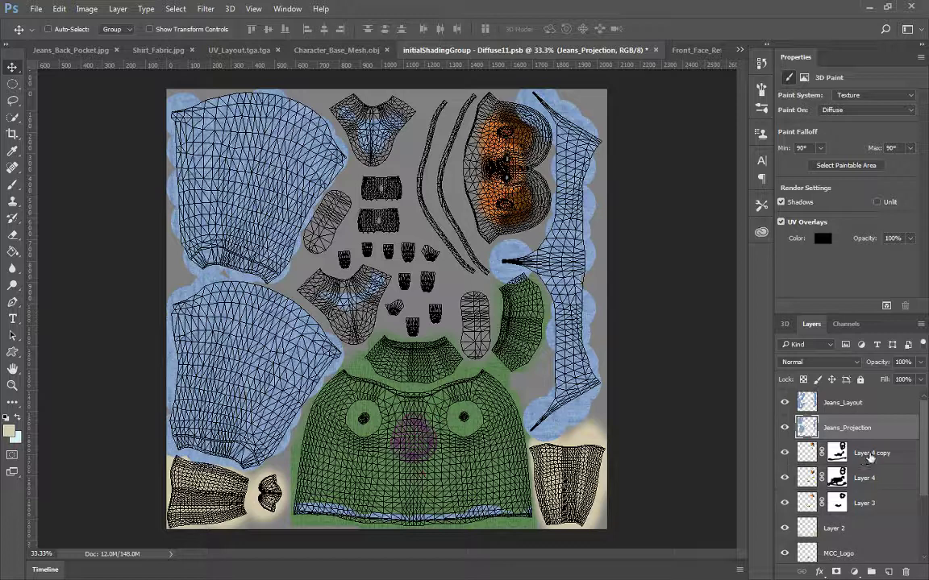
# Step: Rename Layer 4 copy as Face_Side_1, Layer 4 as Face_Side_2 and Layer 3 as Front_Face
pyautogui.doubleClick(871, 453)
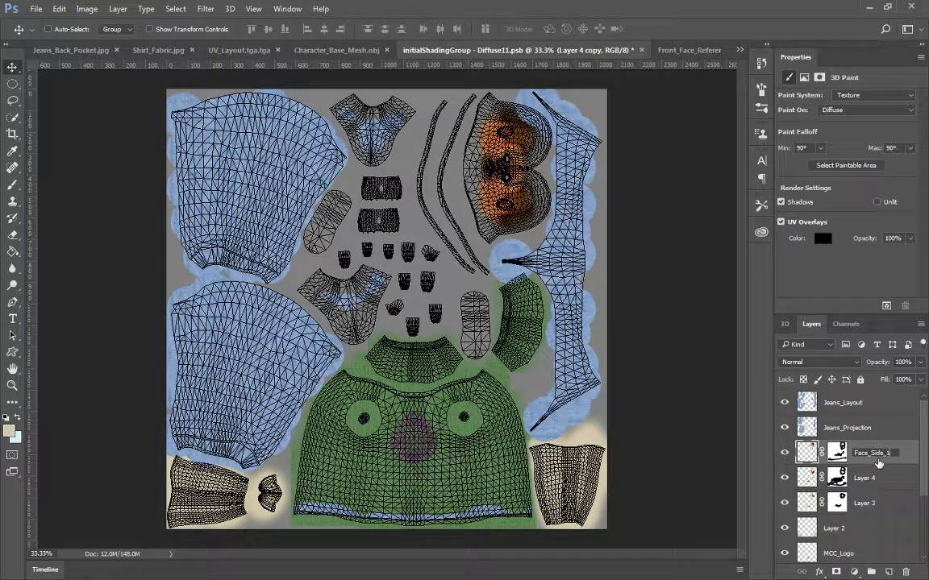
pyautogui.press('Return')
pyautogui.click(867, 481)
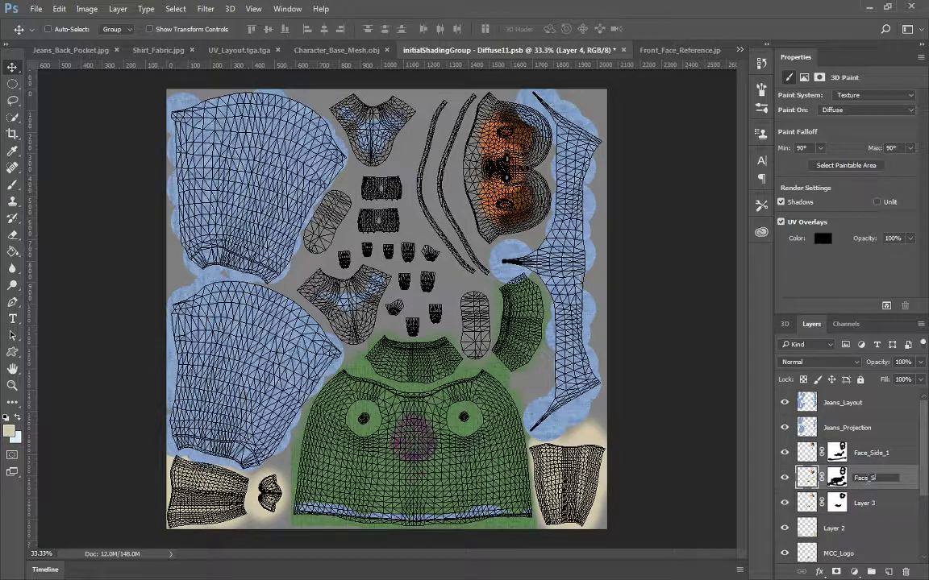
pyautogui.press('Return')
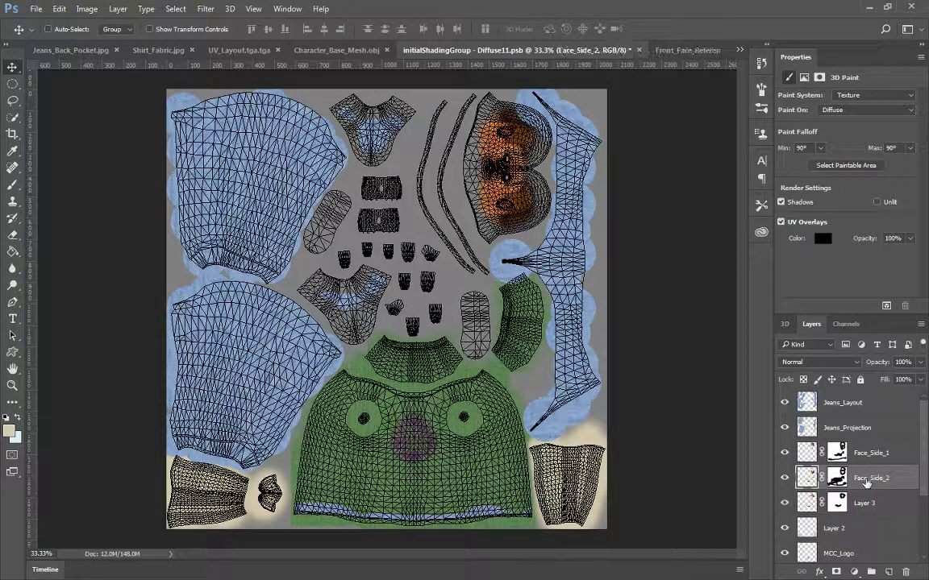
pyautogui.doubleClick(868, 505)
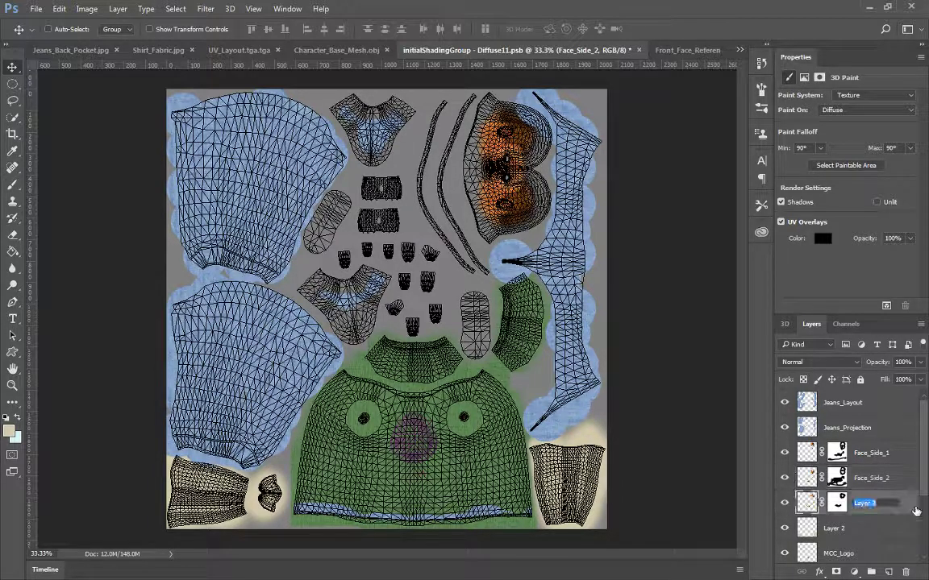
pyautogui.write('Front_Face')
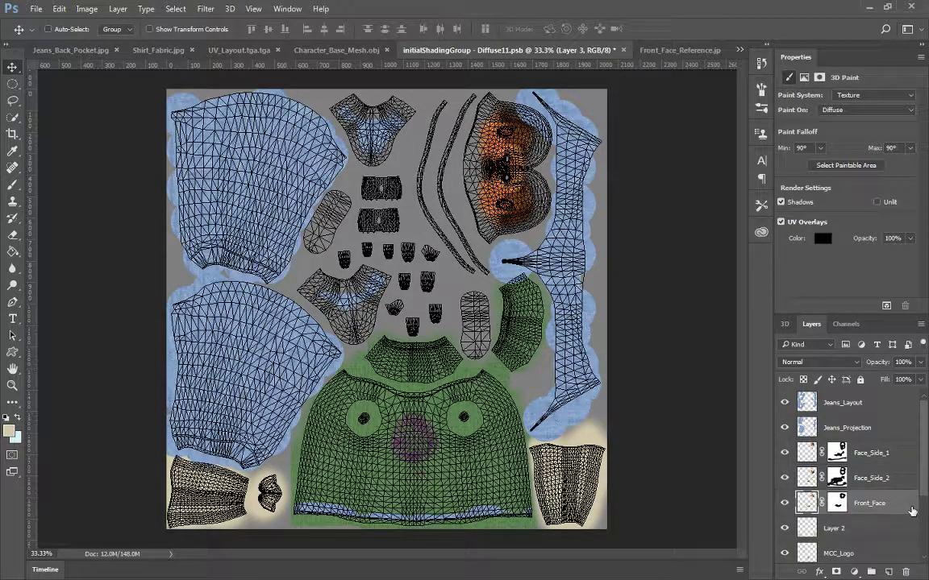
pyautogui.press('Return')
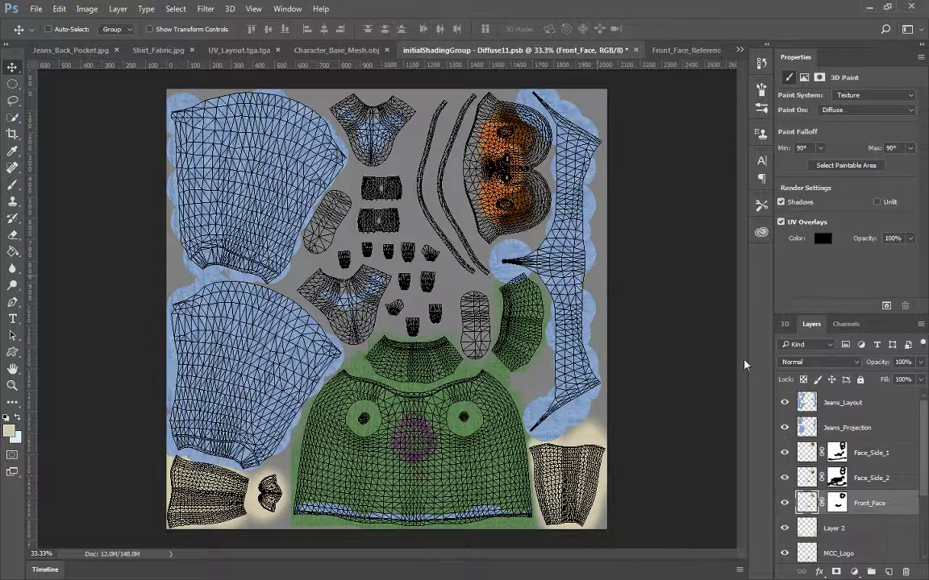
# Step: Add a reveal-all layer mask to the Jeans_Layout layer and choose the Brush tool for masking in black
pyautogui.click(855, 408)
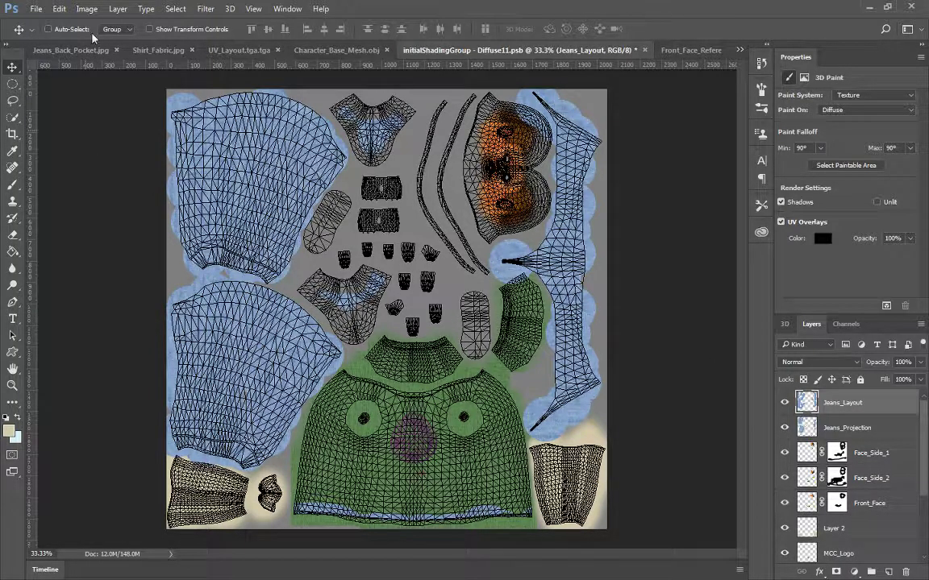
pyautogui.click(118, 9)
pyautogui.moveTo(132, 188)
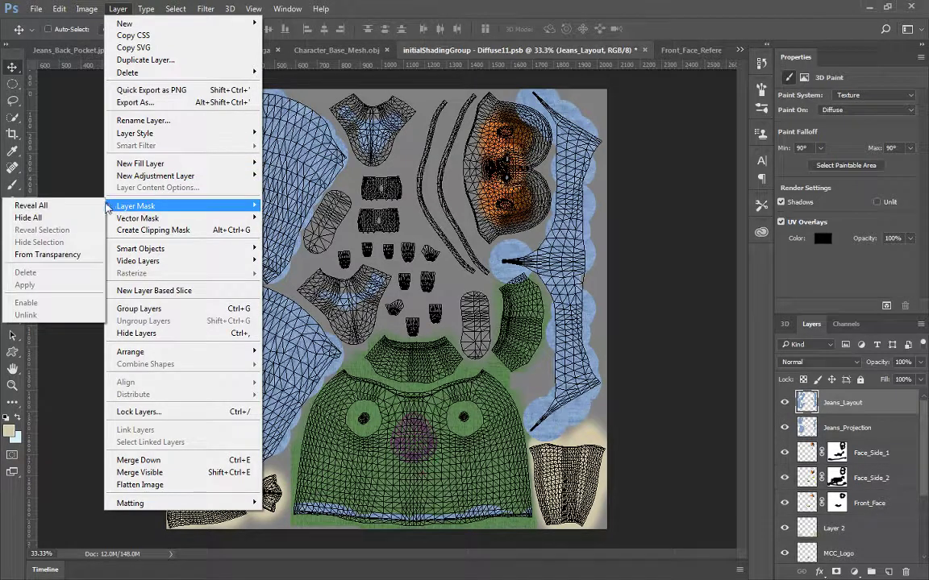
pyautogui.click(81, 208)
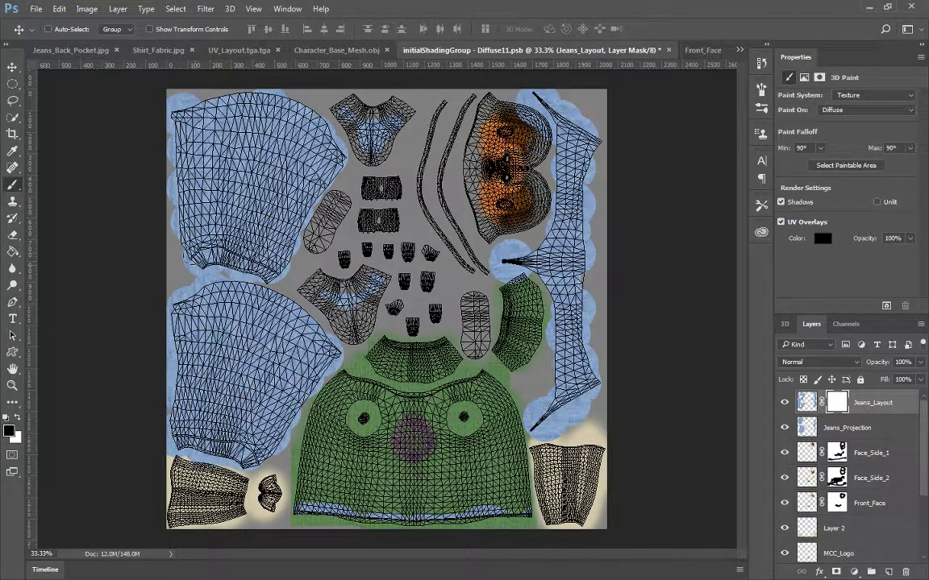
pyautogui.press('b')
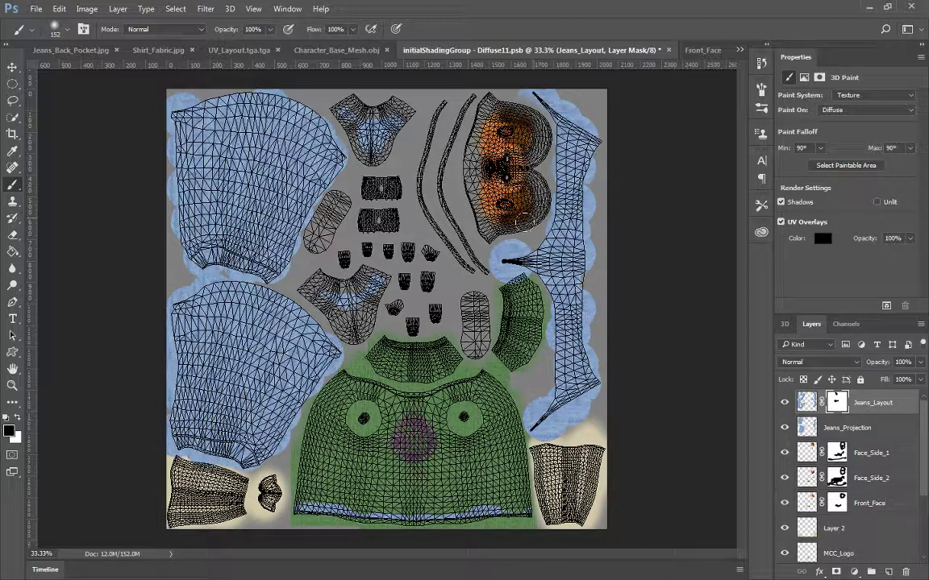
# Step: Mask the excess denim on the Jeans_Layout layer around the curved trouser strip's tip and the green shirt pieces
pyautogui.moveTo(521, 233)
pyautogui.mouseDown()
pyautogui.moveTo(482, 253)
pyautogui.moveTo(509, 281)
pyautogui.mouseUp()
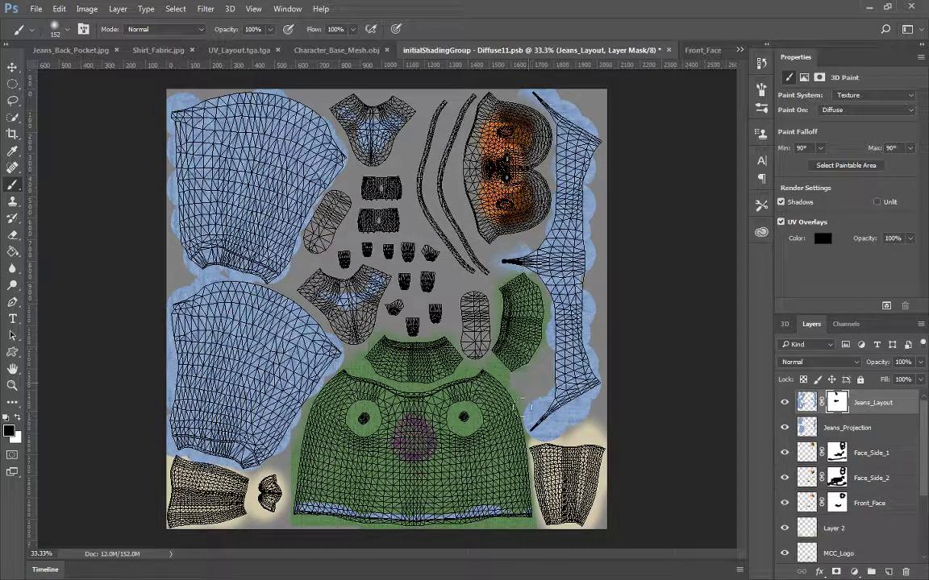
pyautogui.moveTo(521, 407)
pyautogui.mouseDown()
pyautogui.moveTo(519, 418)
pyautogui.moveTo(509, 414)
pyautogui.mouseUp()
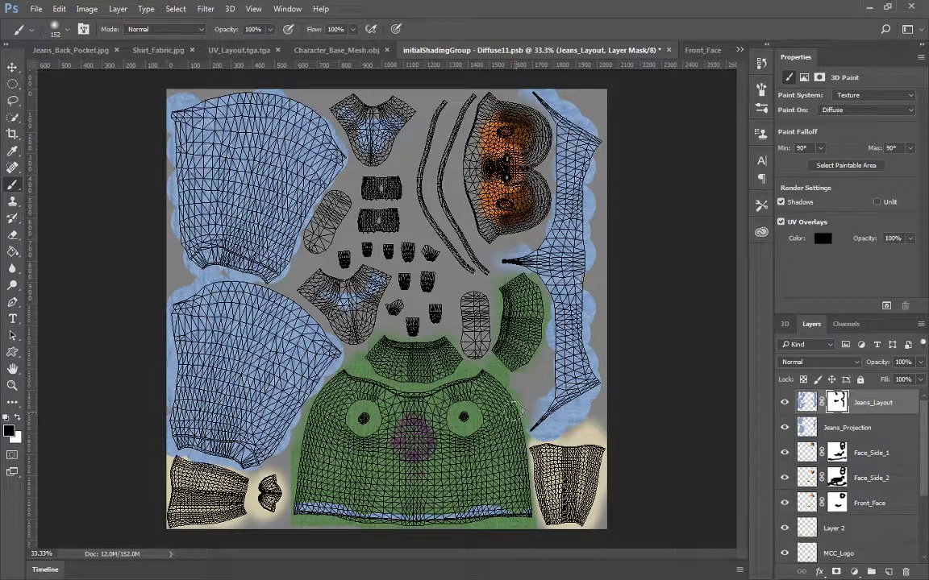
pyautogui.click(20, 419)
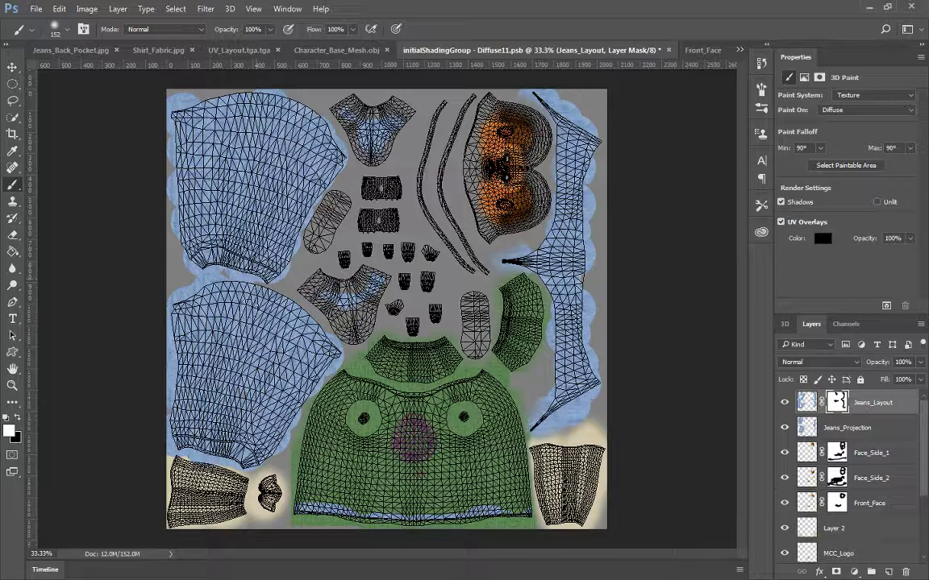
pyautogui.click(18, 419)
# Step: Add a reveal-all layer mask to the Jeans_Projection layer
pyautogui.hotkey('alt', '[')
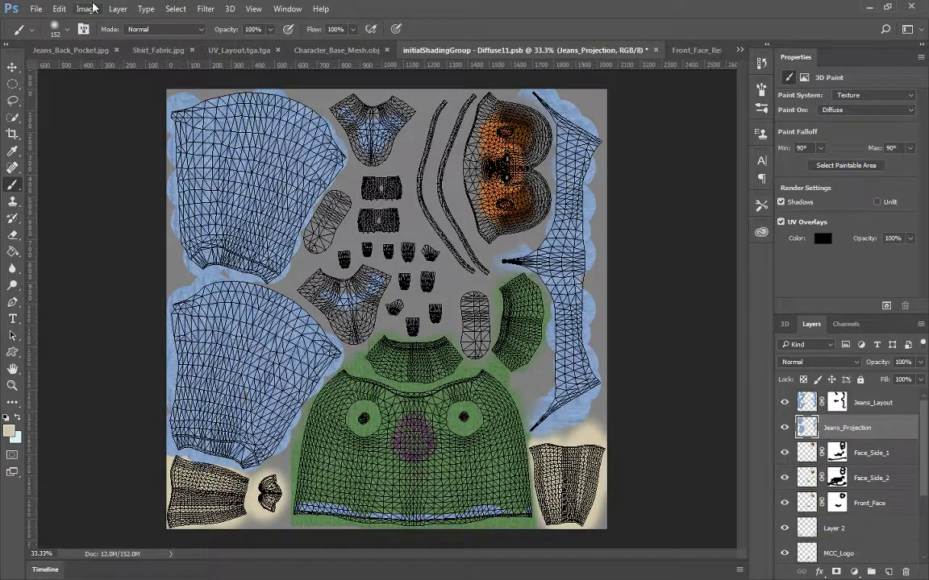
pyautogui.click(117, 8)
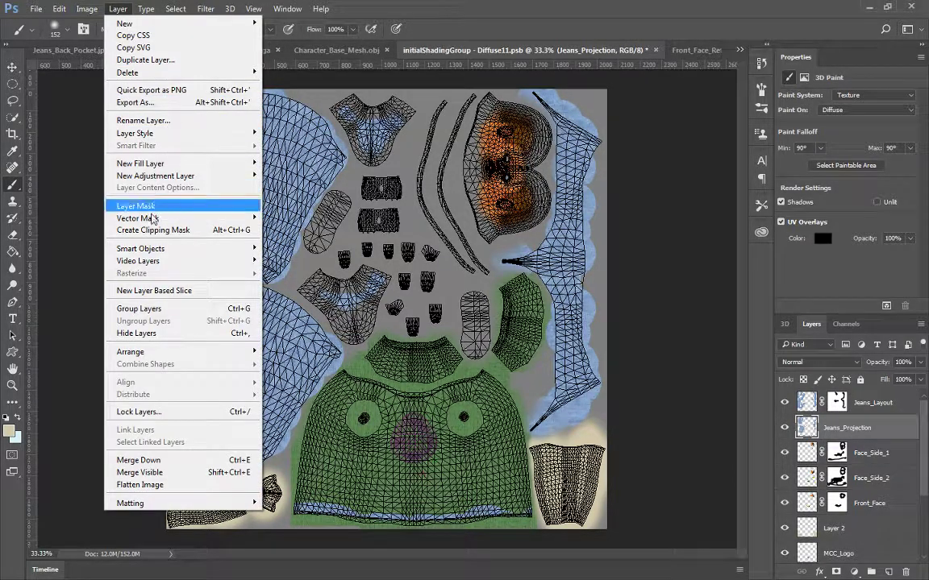
pyautogui.moveTo(153, 208)
pyautogui.click(31, 206)
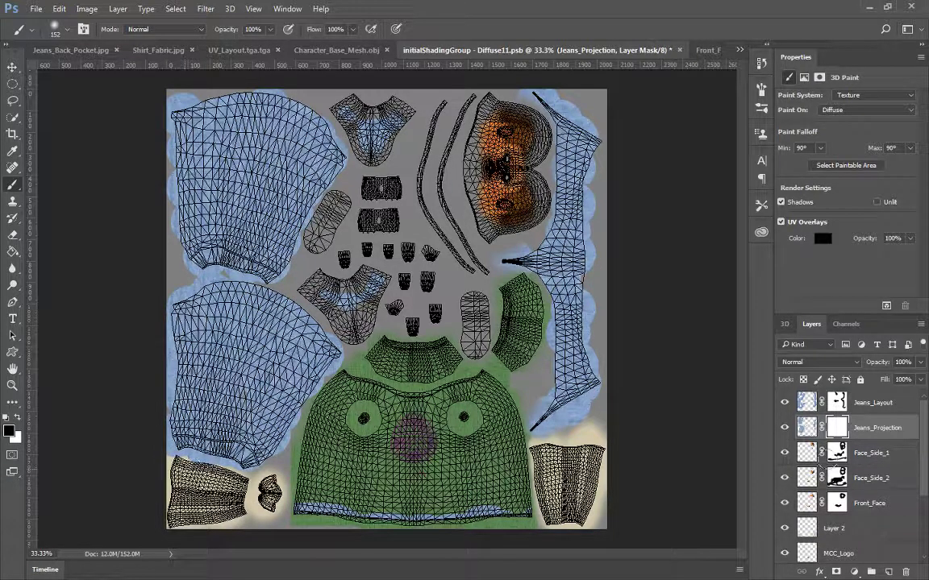
# Step: Mask out the projected denim over the two shoe UV pieces in the Jeans_Projection layer
pyautogui.click(837, 403)
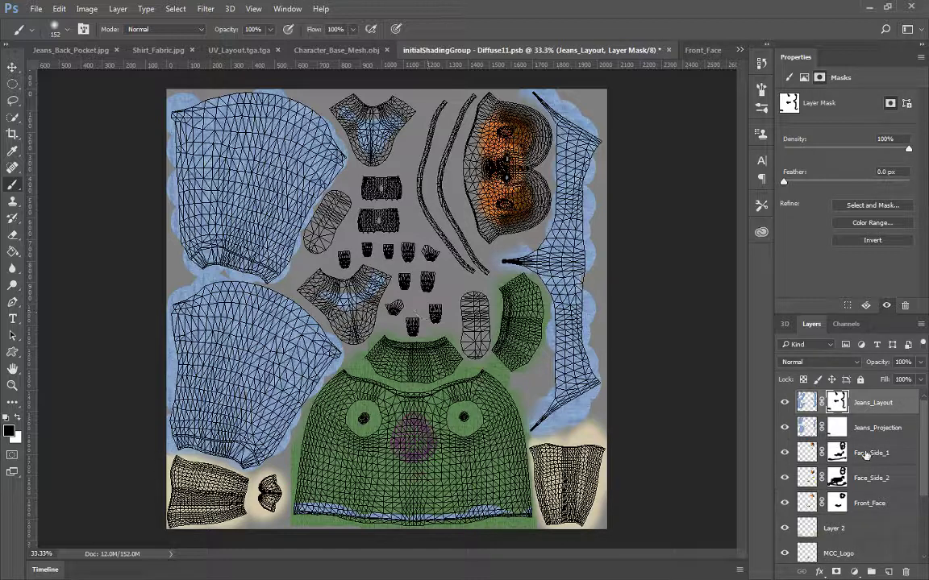
pyautogui.moveTo(341, 292)
pyautogui.mouseDown()
pyautogui.moveTo(370, 303)
pyautogui.moveTo(360, 314)
pyautogui.mouseUp()
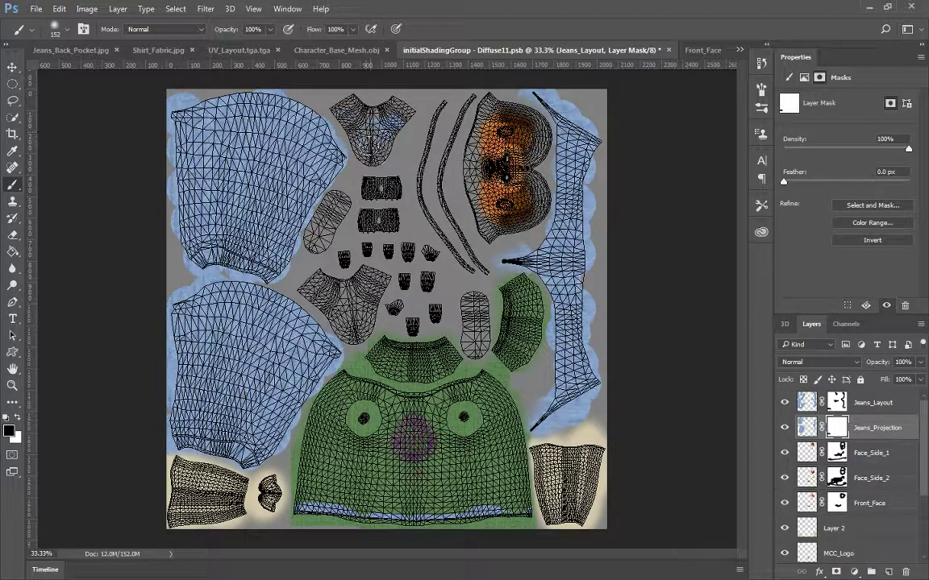
pyautogui.moveTo(407, 114)
pyautogui.mouseDown()
pyautogui.moveTo(408, 127)
pyautogui.moveTo(384, 145)
pyautogui.mouseUp()
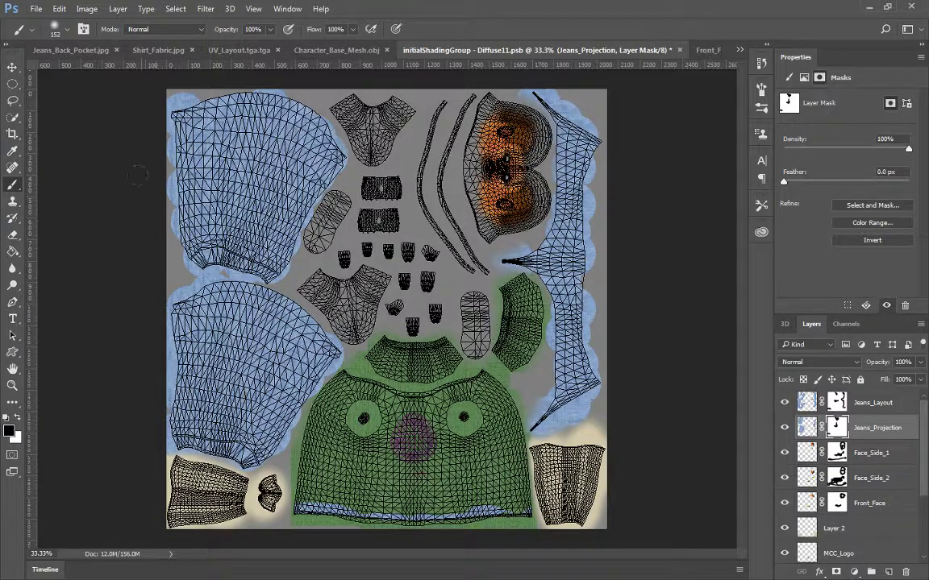
# Step: Check the jeans, shoes and shirt hem on the 3D model in Character_Base_Mesh.obj
pyautogui.click(12, 67)
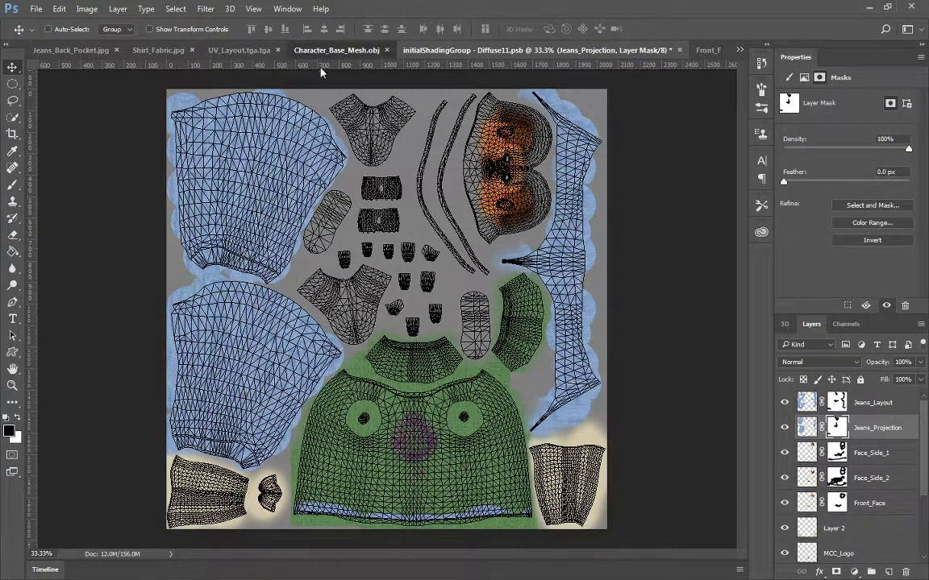
pyautogui.click(320, 52)
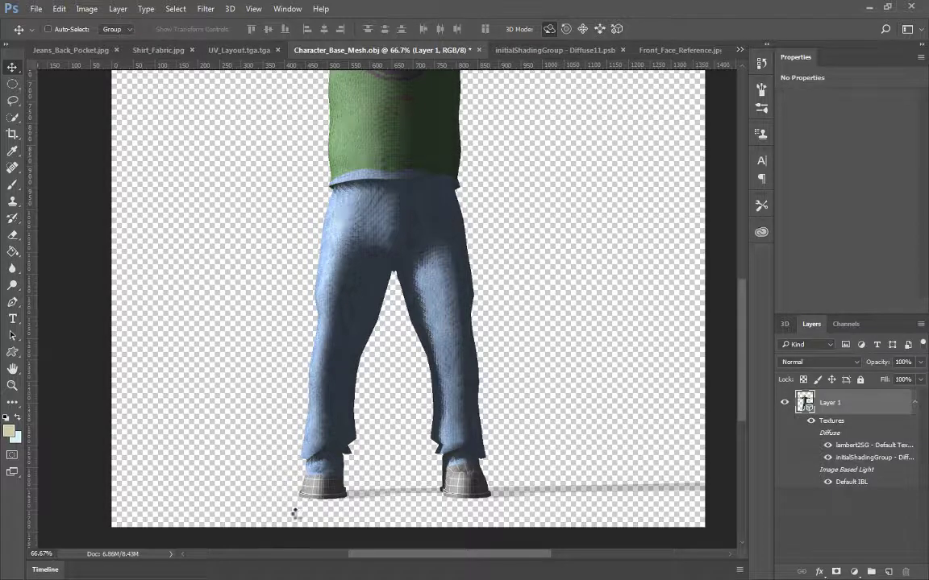
pyautogui.click(300, 487)
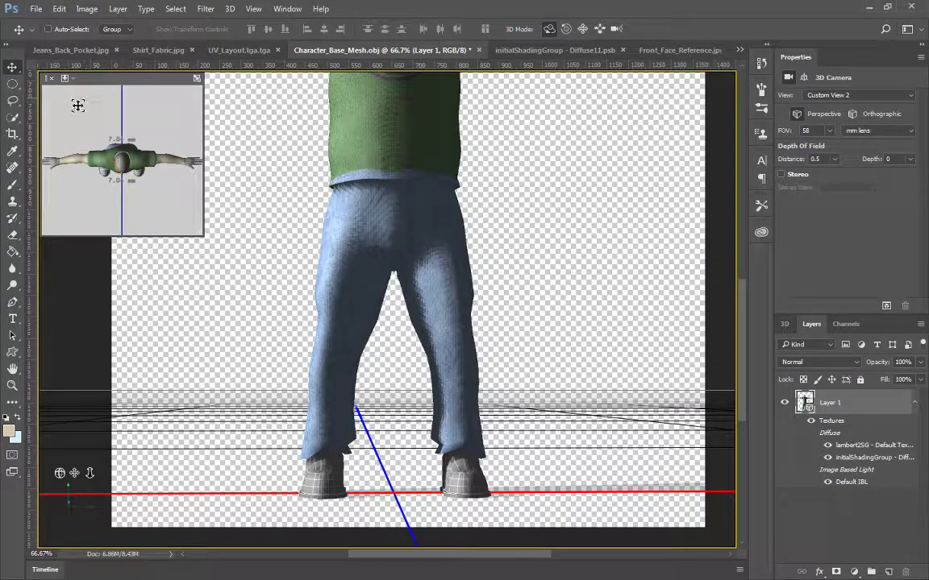
# Step: Mask the denim strip off the shirt's lower hem in the Jeans_Projection layer and inspect the whole character in 3D
pyautogui.click(575, 50)
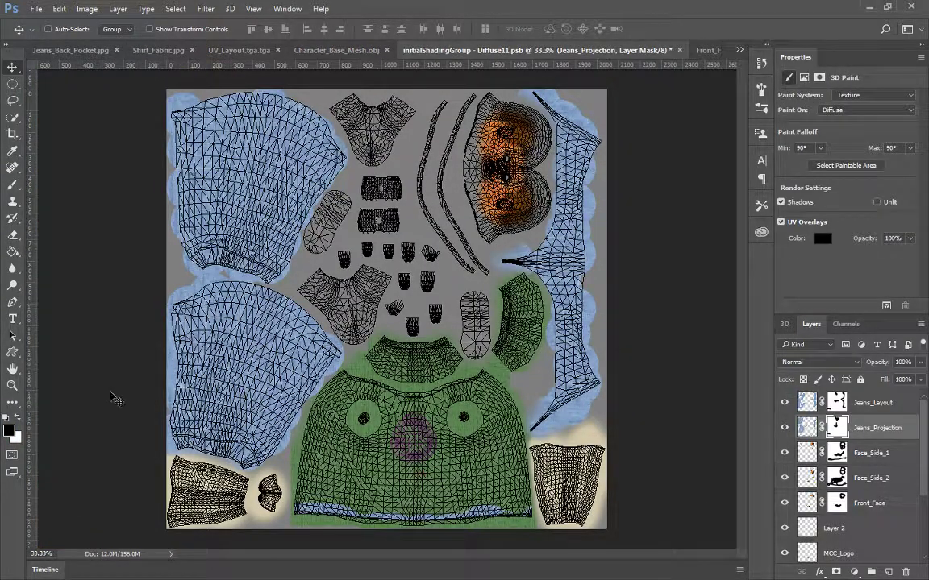
pyautogui.press('b')
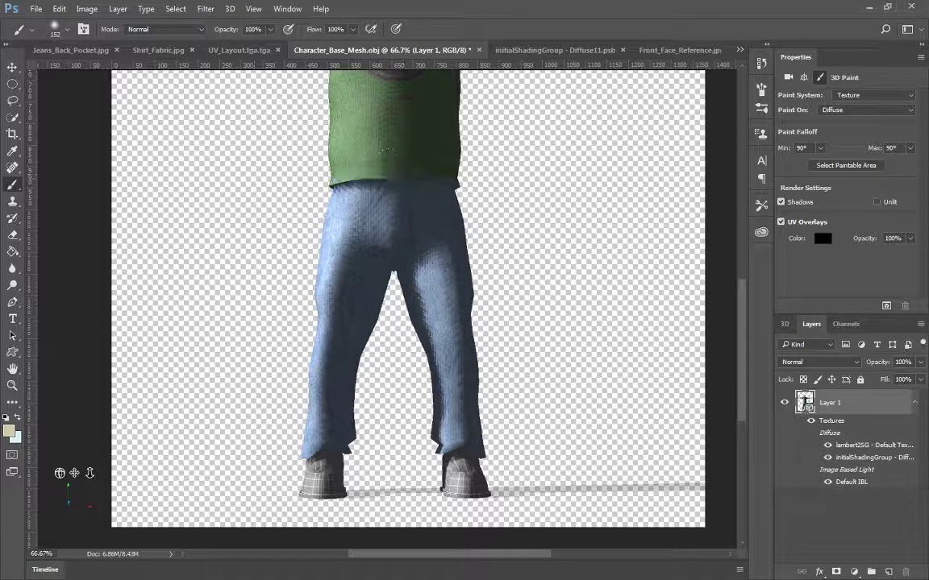
pyautogui.press('v')
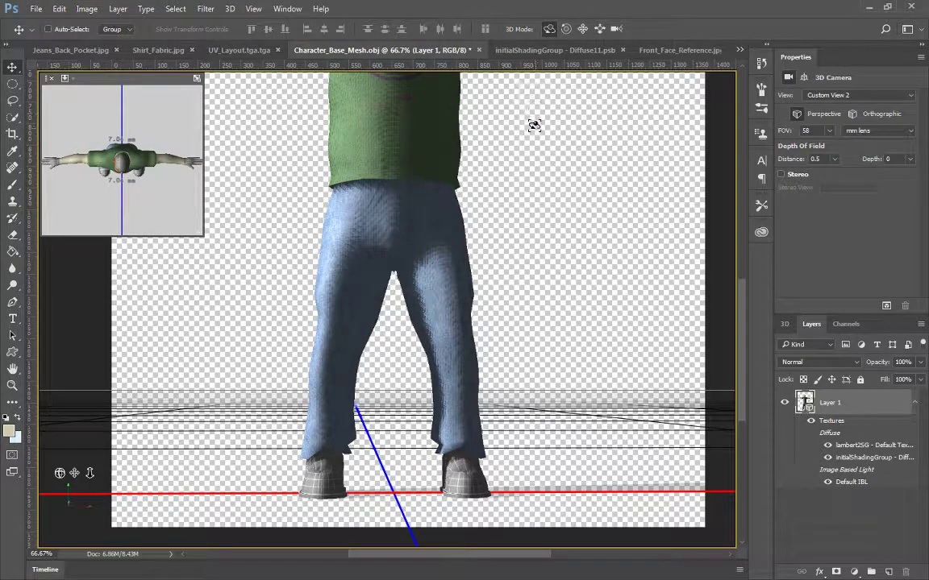
pyautogui.hotkey('ctrl', '-')
pyautogui.hotkey('ctrl', '-')
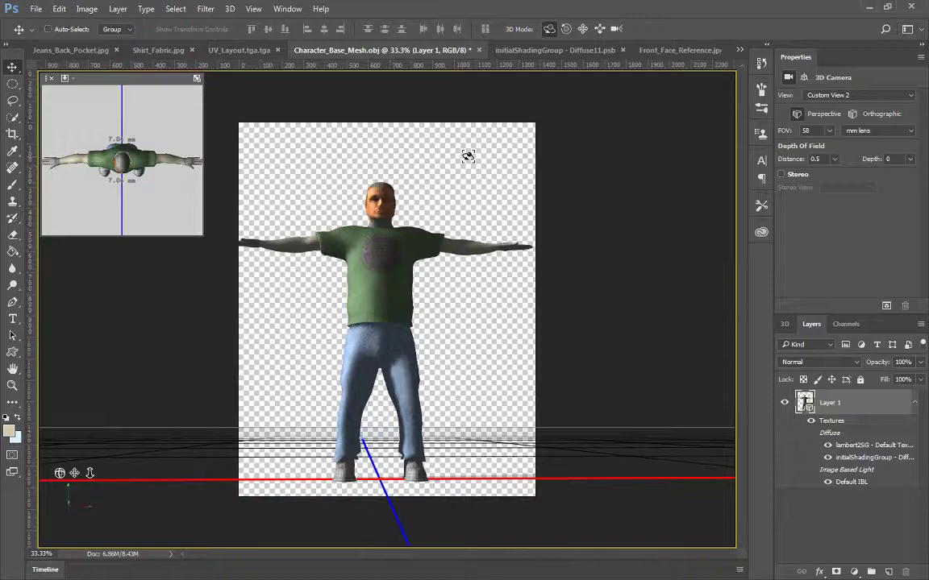
pyautogui.moveTo(467, 156); pyautogui.dragTo(407, 172)
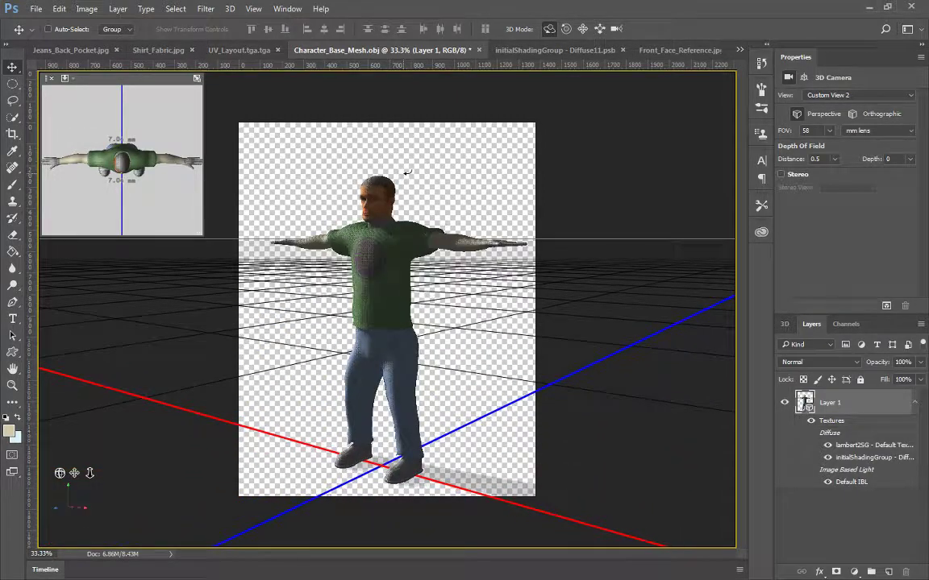
# Step: Set Layer 1 of the diffuse texture to 75% opacity and rename it UV_Layout
pyautogui.click(534, 50)
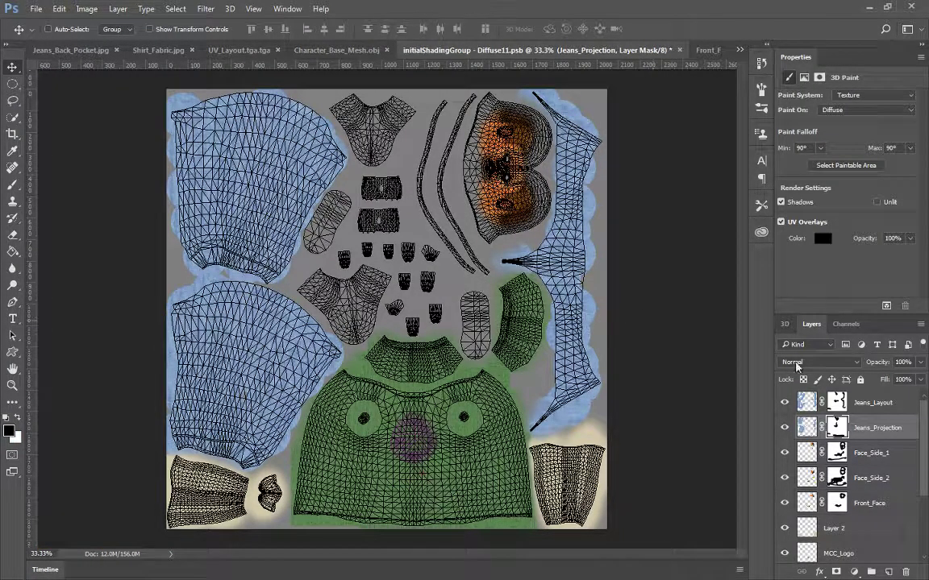
pyautogui.scroll(-4, 882, 435)
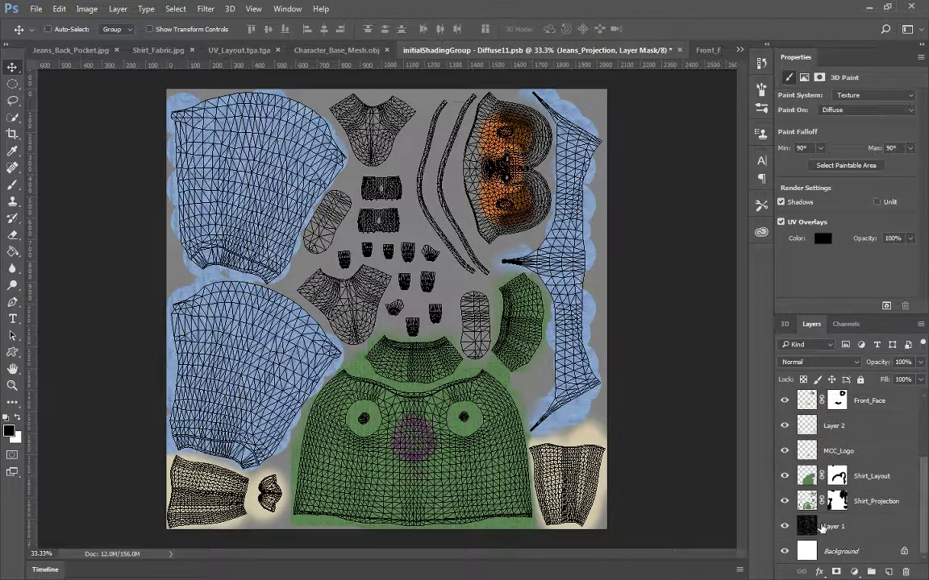
pyautogui.click(822, 526)
pyautogui.click(909, 362)
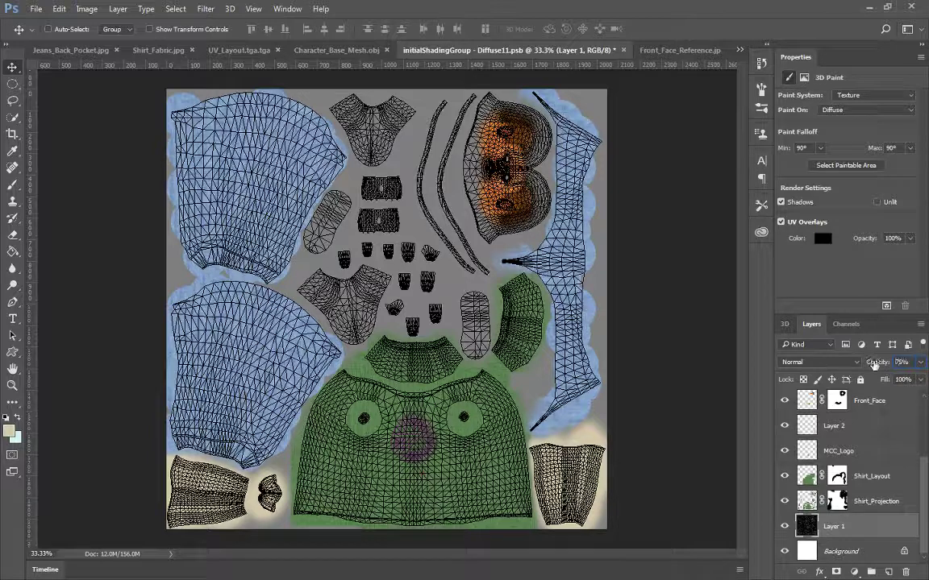
pyautogui.write('75')
pyautogui.press('Return')
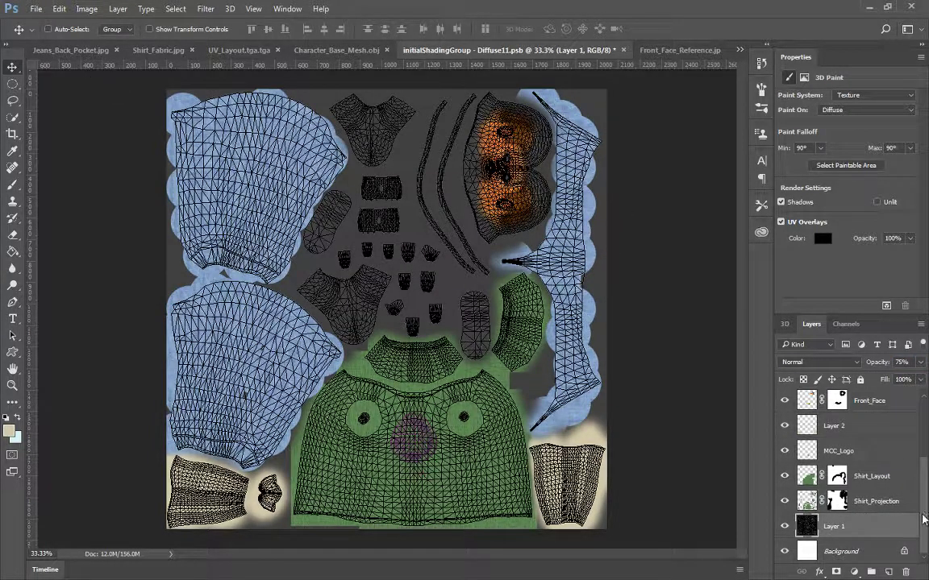
pyautogui.doubleClick(830, 527)
pyautogui.write('UV_Layout')
pyautogui.press('Return')
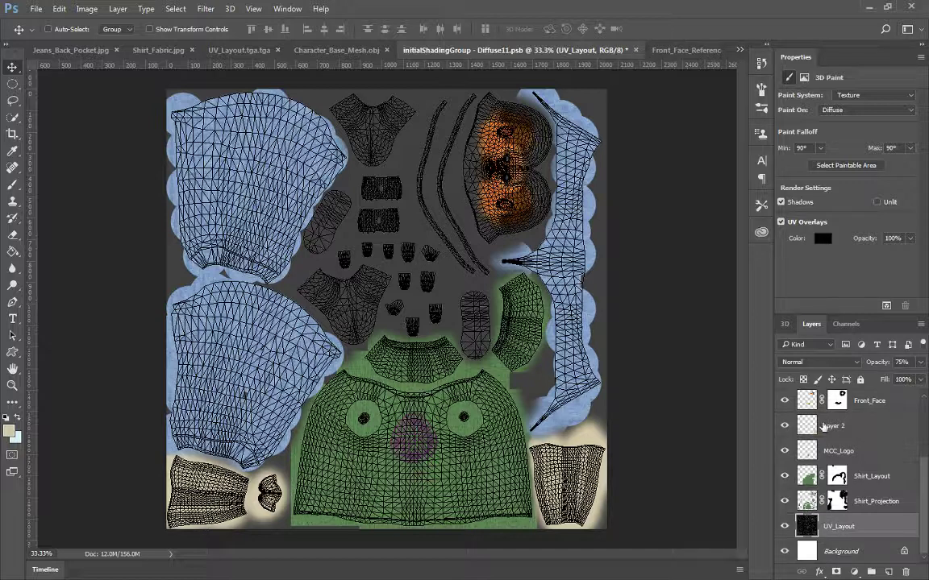
# Step: Identify what Layer 2 contains by hiding and showing it, and rename the layer Arm_Paint
pyautogui.click(779, 426)
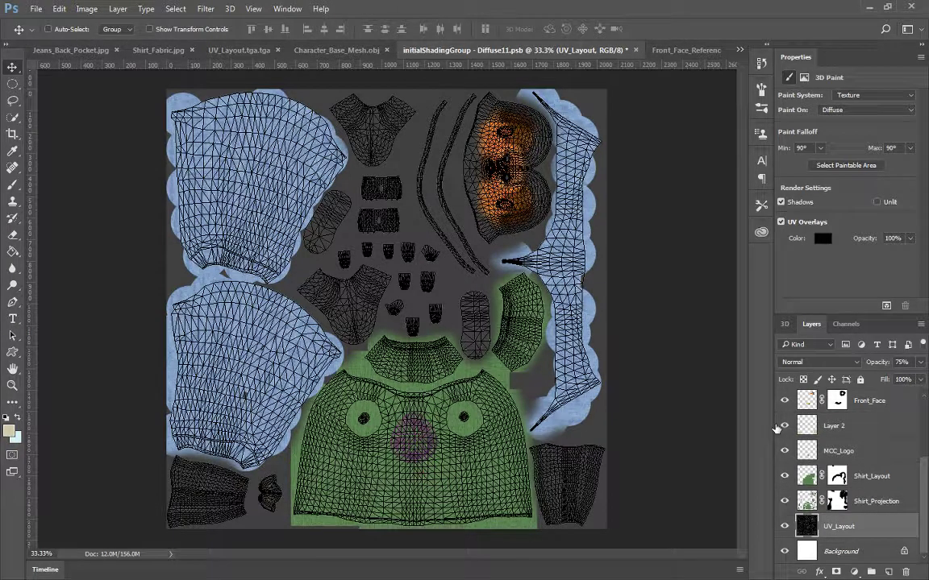
pyautogui.click(778, 425)
pyautogui.doubleClick(833, 426)
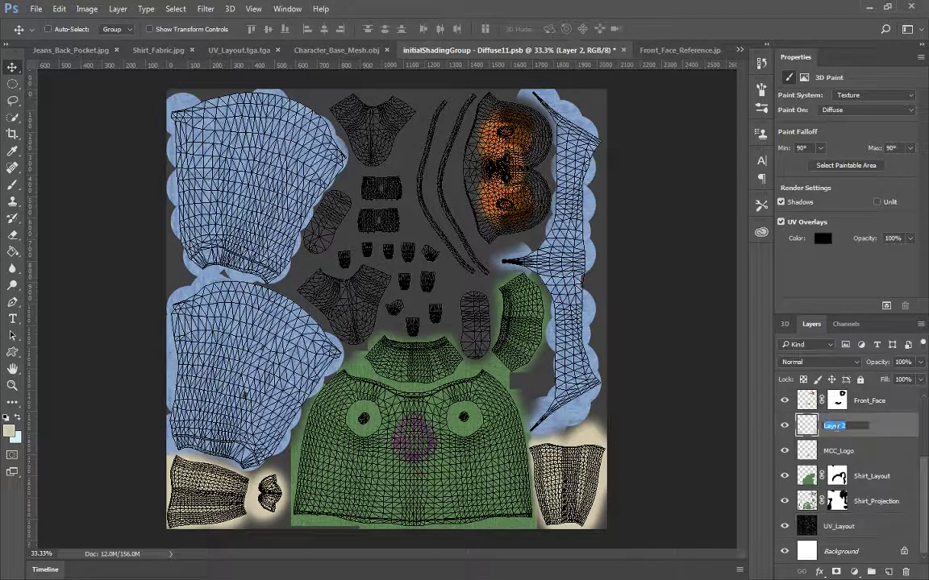
pyautogui.write('Arm_Pain')
pyautogui.press('Return')
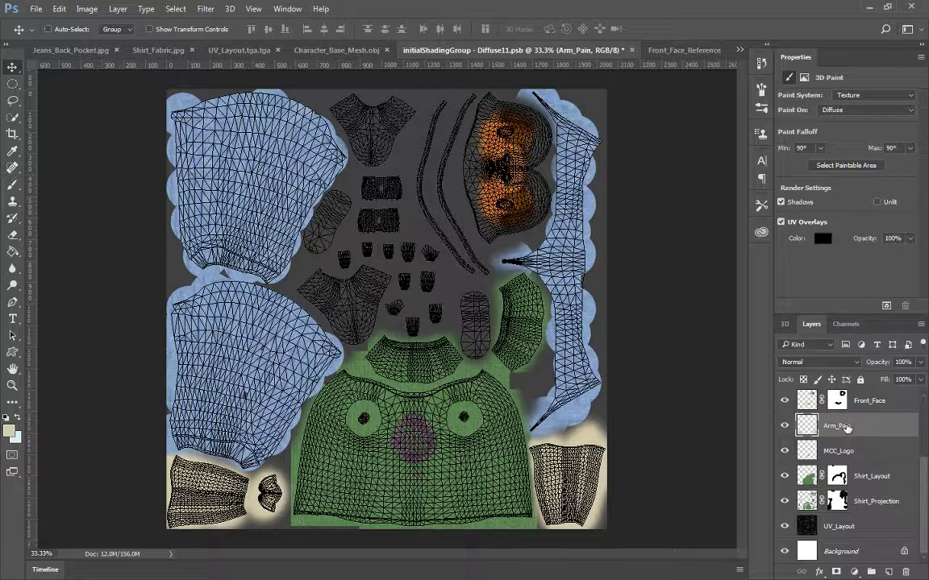
pyautogui.doubleClick(844, 427)
pyautogui.write('Arm_Paint')
pyautogui.press('Return')
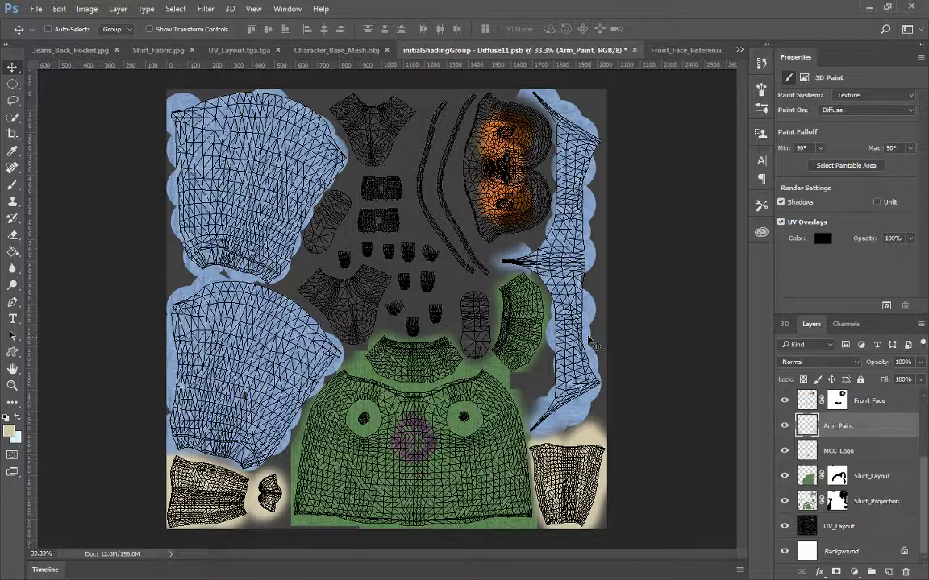
# Step: Start saving the diffuse texture under a new name in the MCC > 3D_Modeling_2_Online > Textures folder
pyautogui.press('ctrl')
pyautogui.click(36, 8)
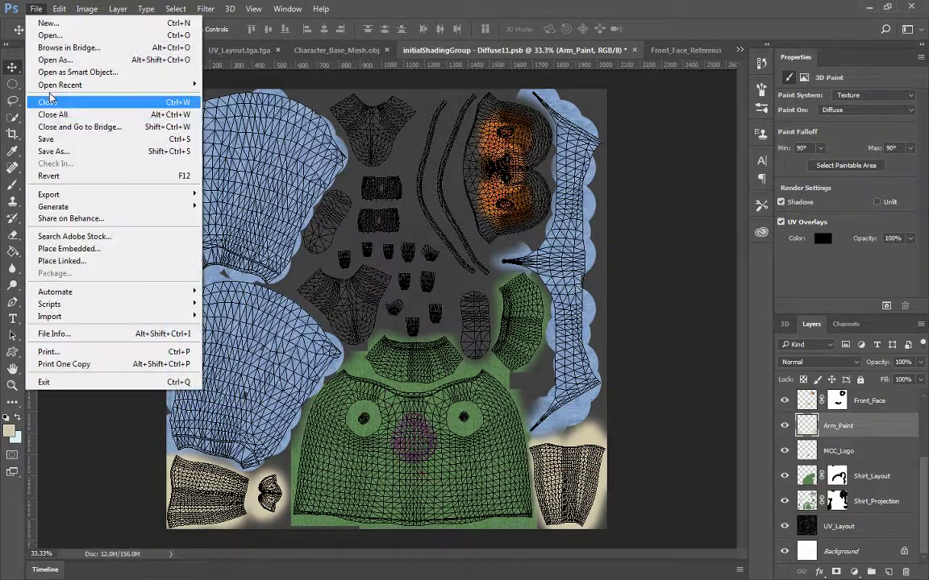
pyautogui.click(71, 151)
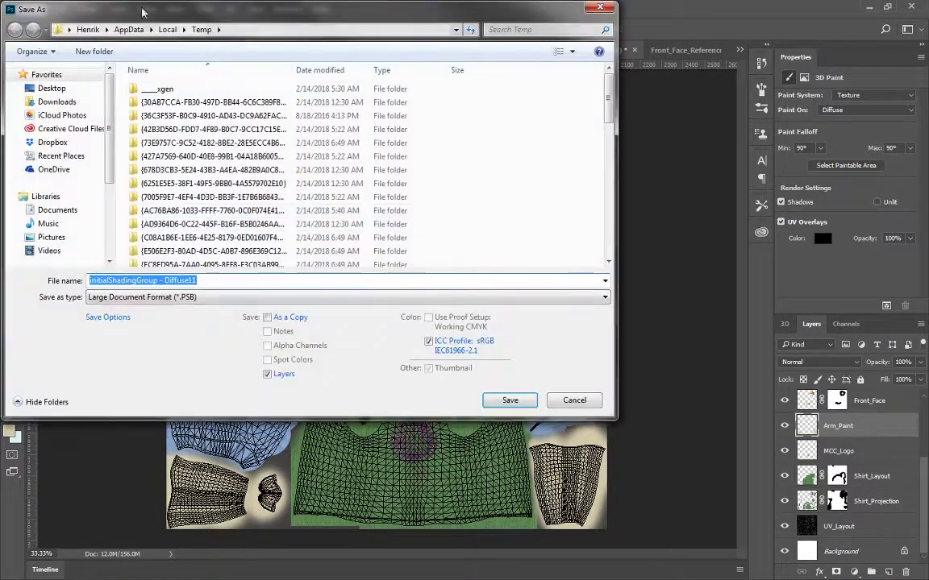
pyautogui.moveTo(141, 10); pyautogui.dragTo(0, 26)
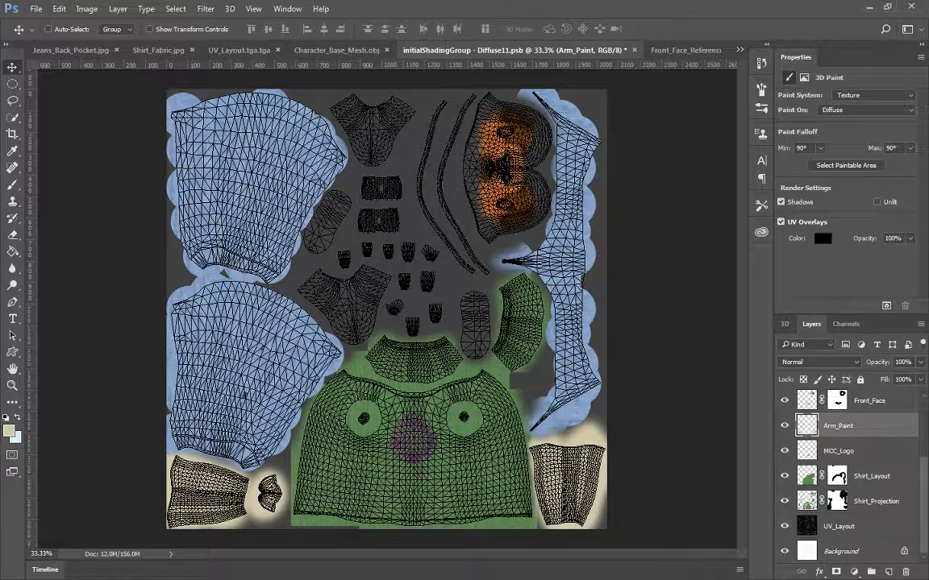
pyautogui.moveTo(0, 12); pyautogui.dragTo(369, 65)
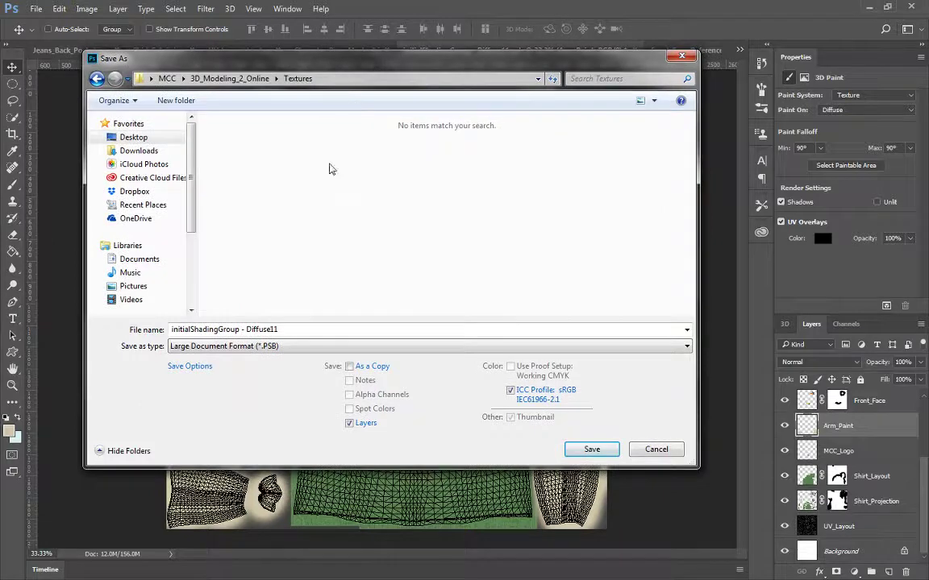
# Step: Save the texture in Photoshop (PSD) format as Diffuse_Map with Maximize Compatibility enabled
pyautogui.click(355, 347)
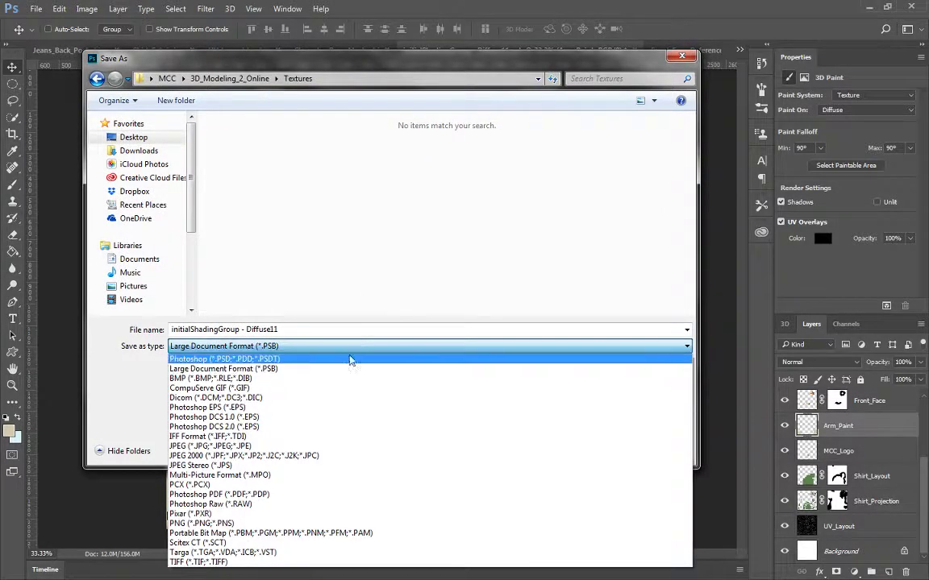
pyautogui.click(348, 360)
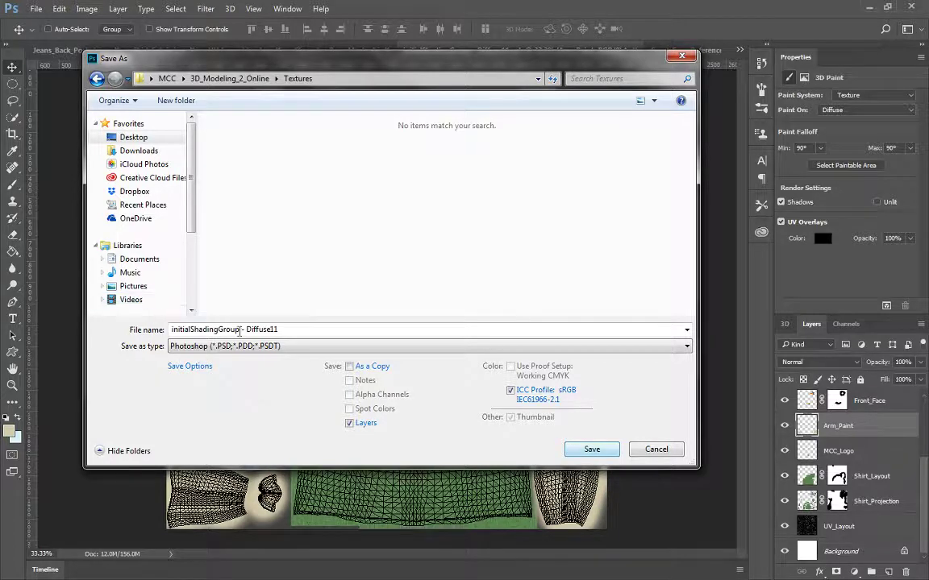
pyautogui.click(316, 332)
pyautogui.write('J')
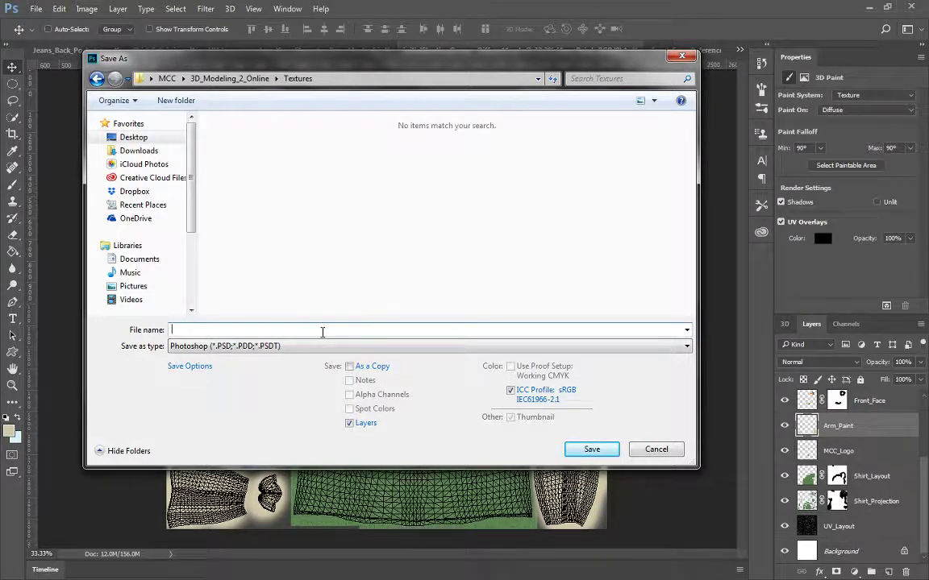
pyautogui.write('Diffuse_Map')
pyautogui.press('Return')
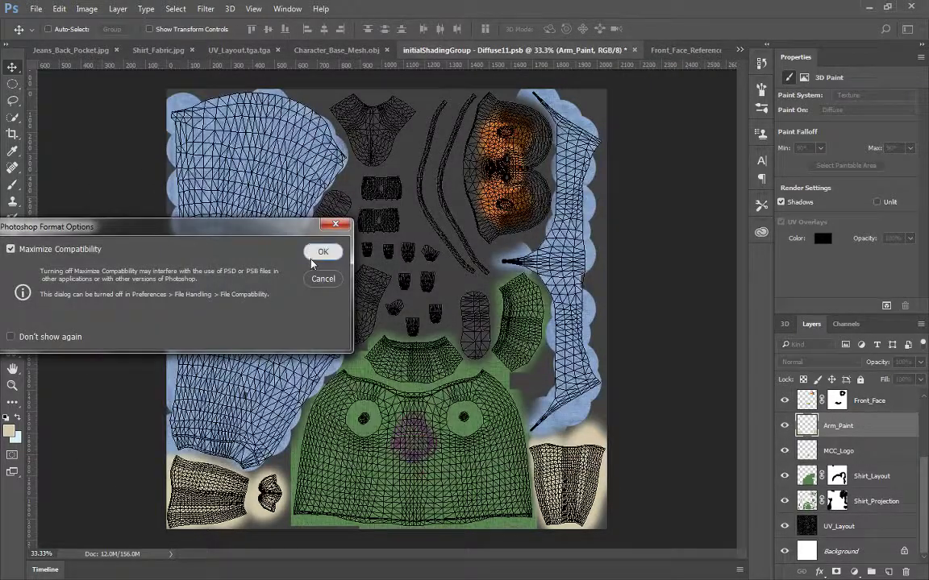
pyautogui.click(312, 257)
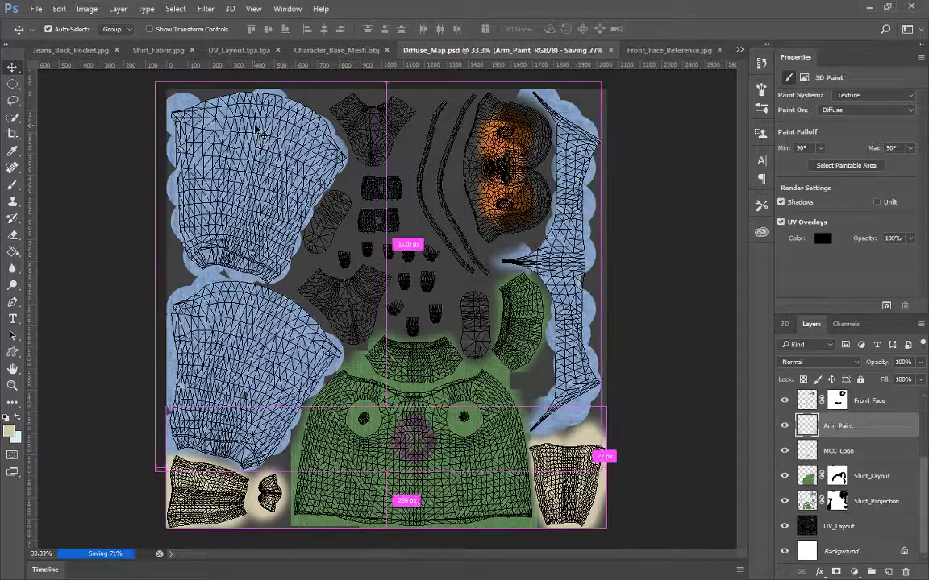
# Step: Save a copy of the diffuse texture as Diffuse_Map in Targa format at 32 bits/pixel in the Textures folder
pyautogui.hotkey('ctrl', 'shift', 's')
pyautogui.click(474, 236)
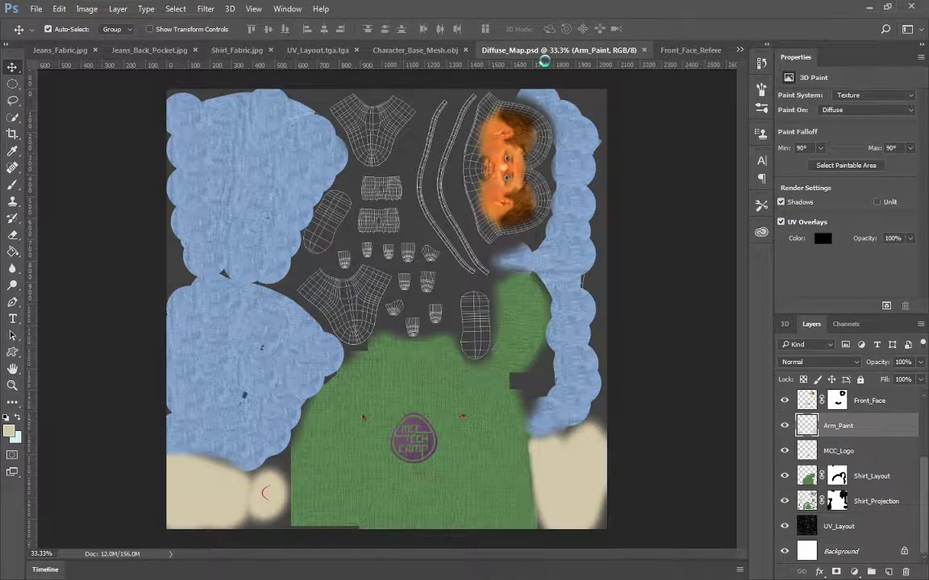
pyautogui.hotkey('ctrl', 'shift', 's')
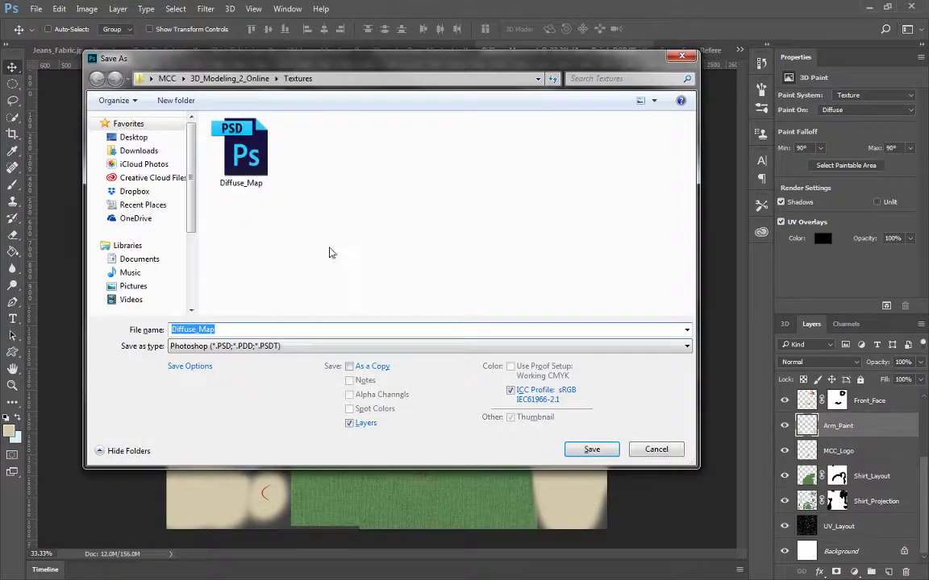
pyautogui.click(302, 348)
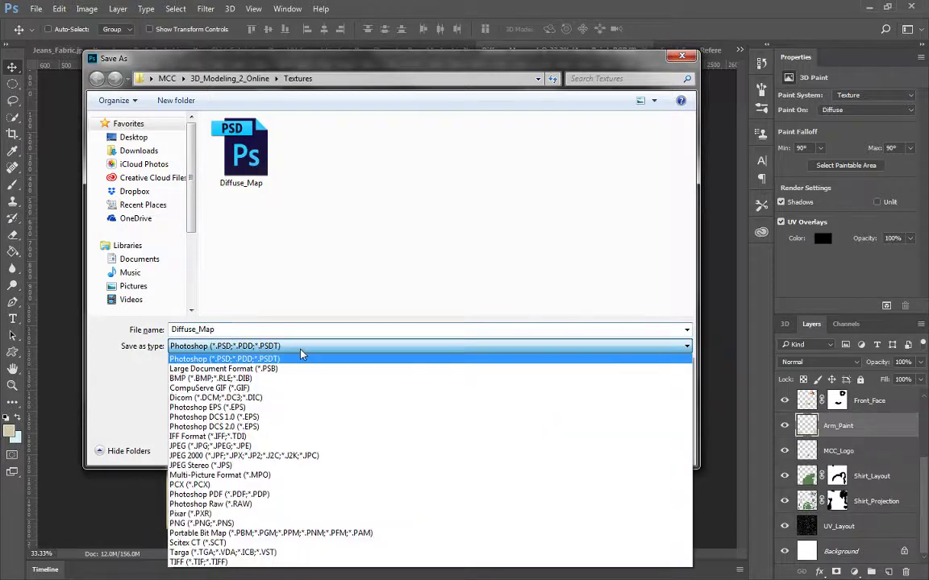
pyautogui.click(273, 554)
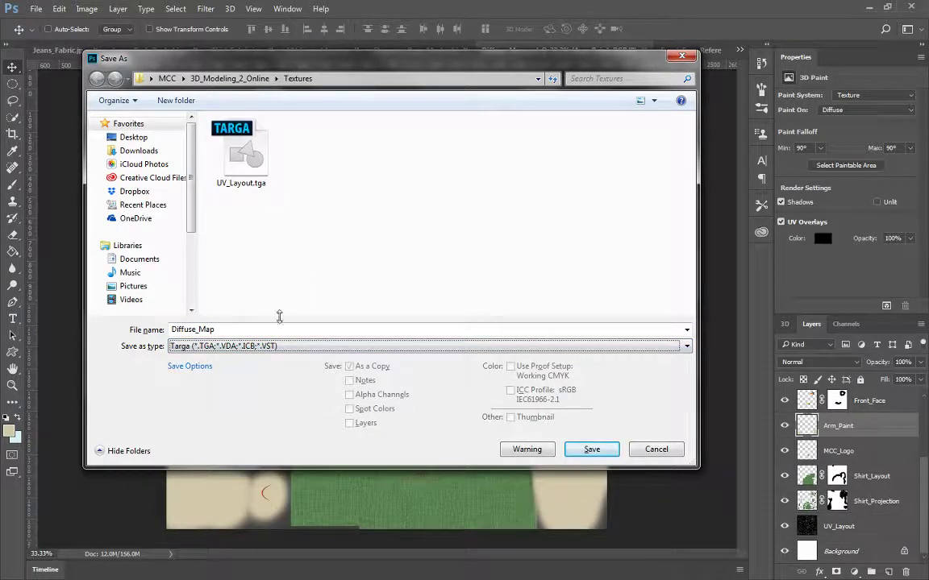
pyautogui.click(591, 450)
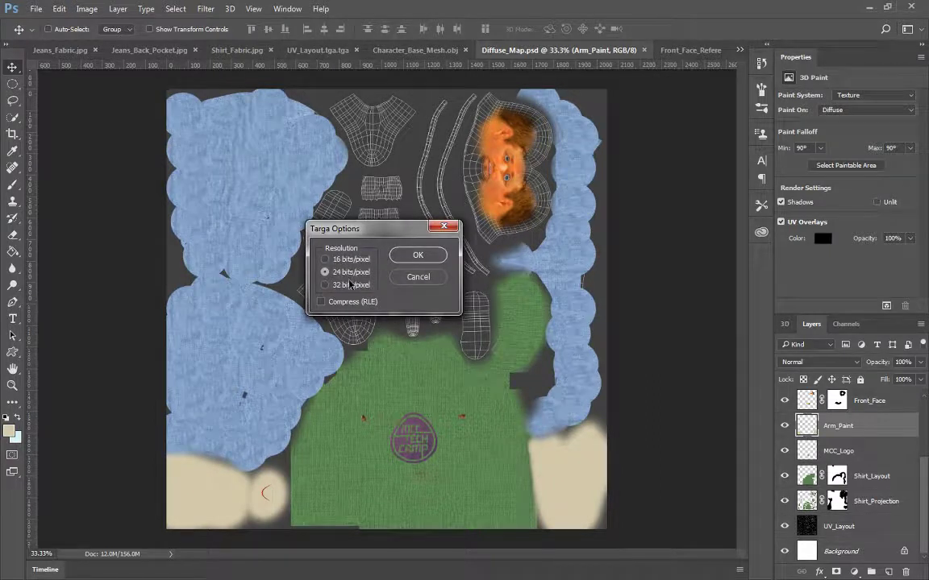
pyautogui.click(350, 284)
pyautogui.click(418, 256)
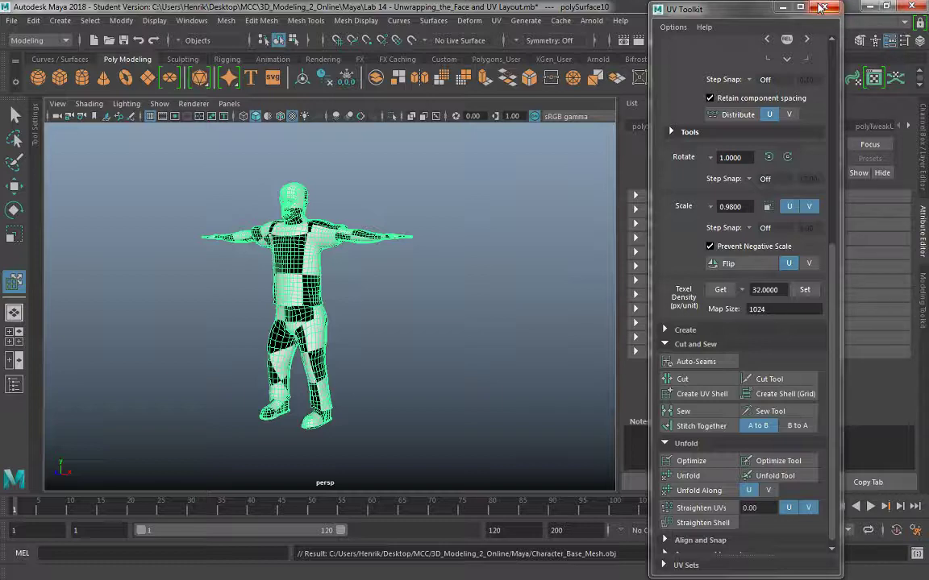
# Step: Switch to Maya, close the UV Toolkit and assign a new Blinn material to the character mesh
pyautogui.click(820, 7)
pyautogui.moveTo(347, 195); pyautogui.dragTo(357, 534, button='right')
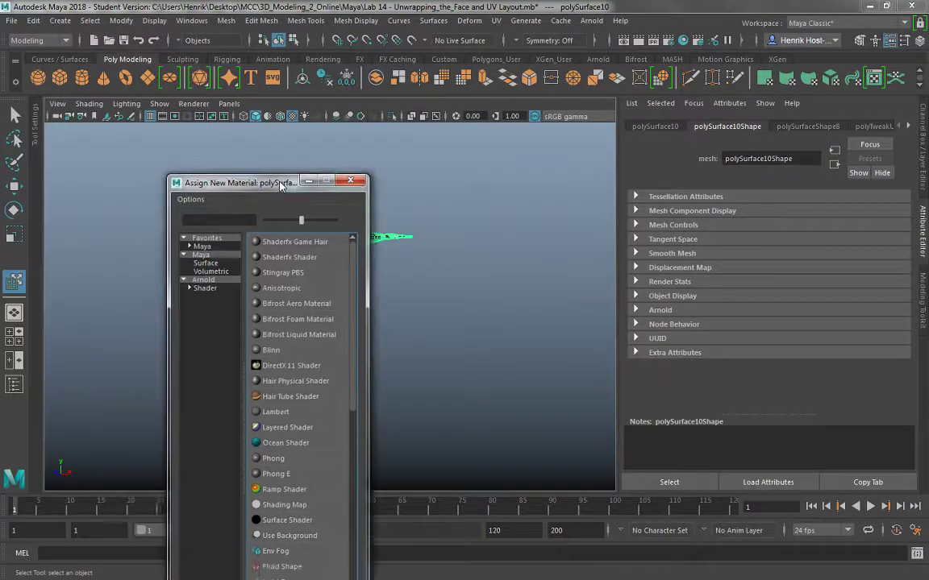
pyautogui.click(314, 266)
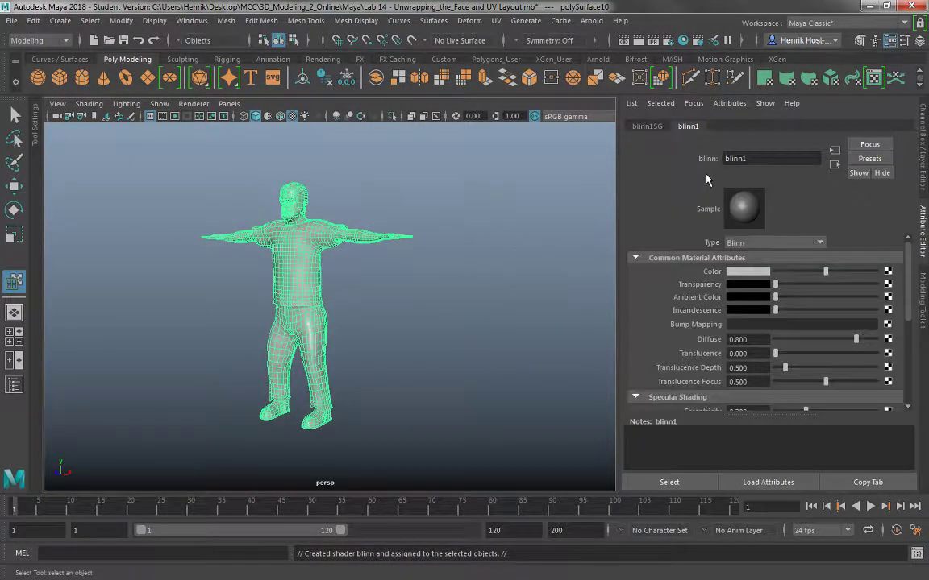
# Step: Set the Blinn's reflectivity to 0, eccentricity to 0.161 and specular roll off to 0.329, then deselect the character
pyautogui.scroll(-3, 847, 345)
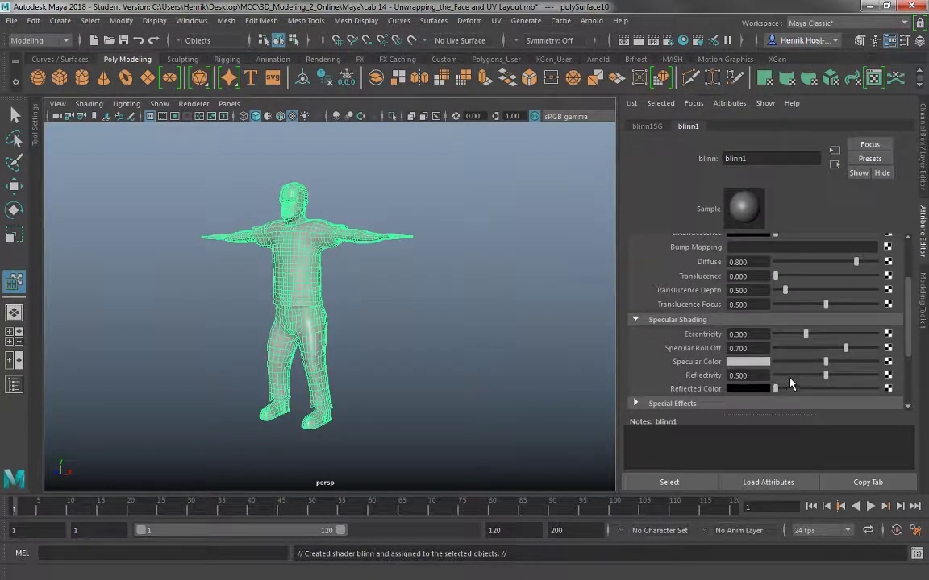
pyautogui.moveTo(790, 377); pyautogui.dragTo(770, 376)
pyautogui.click(790, 335)
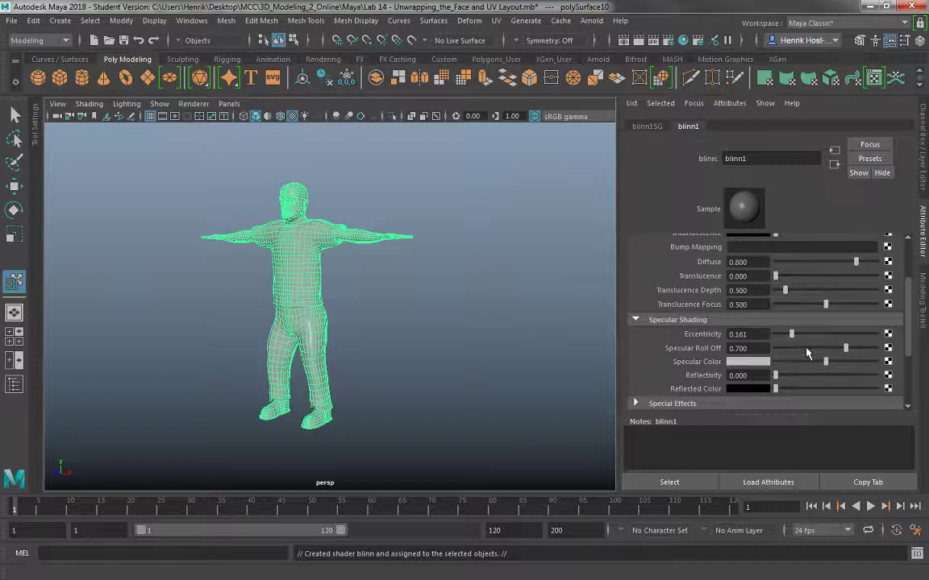
pyautogui.click(380, 266)
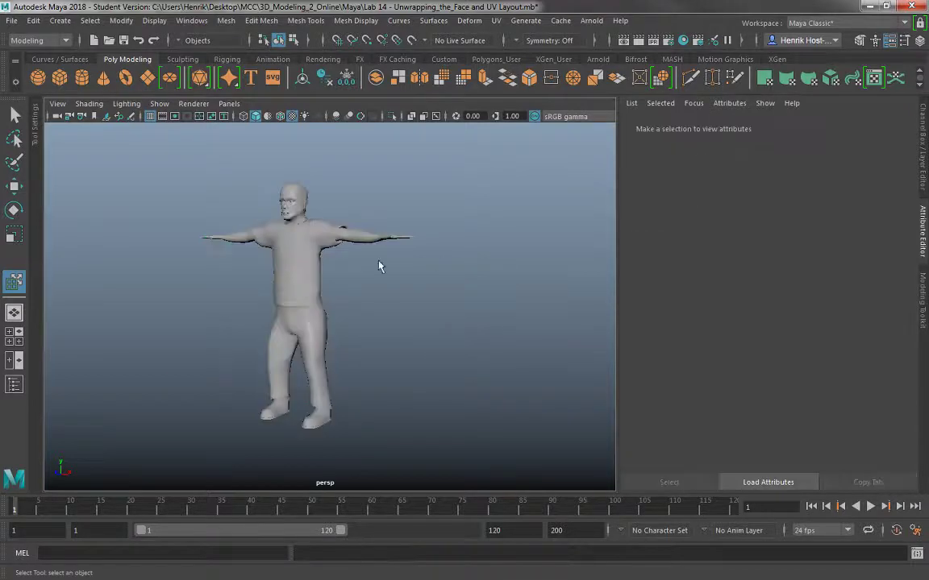
# Step: Reselect the character, show its blinn1 material attributes and delete the construction history throughout the scene
pyautogui.click(323, 269)
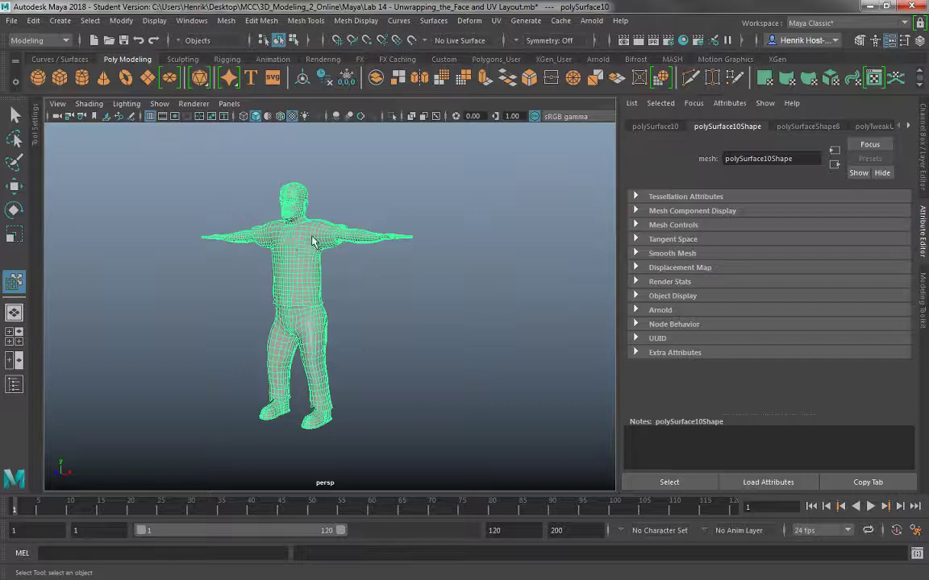
pyautogui.click(908, 125)
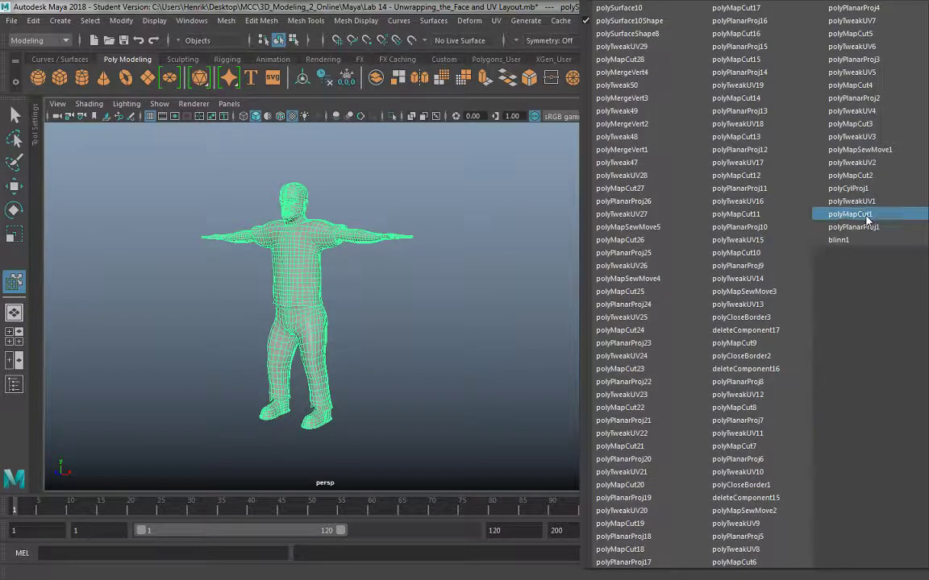
pyautogui.click(859, 240)
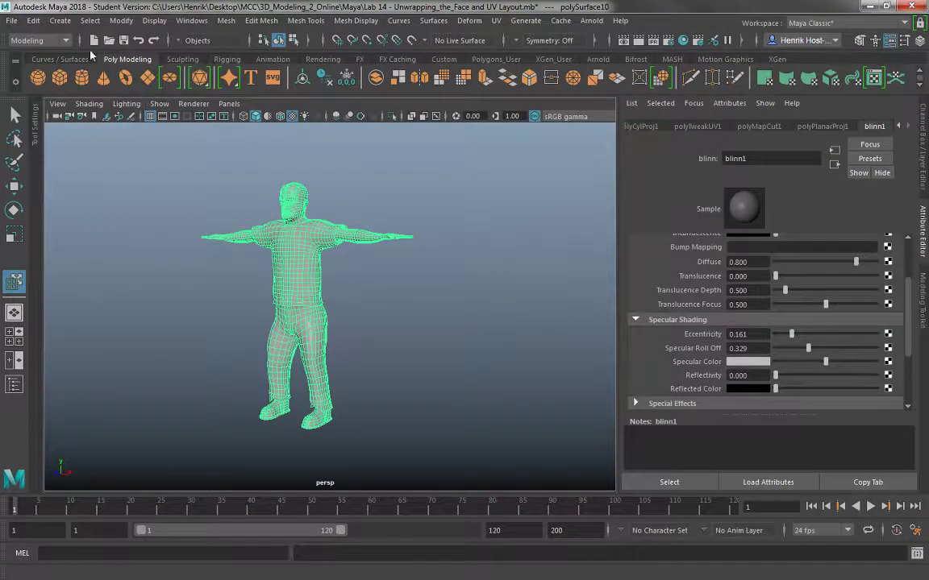
pyautogui.click(33, 20)
pyautogui.moveTo(94, 185)
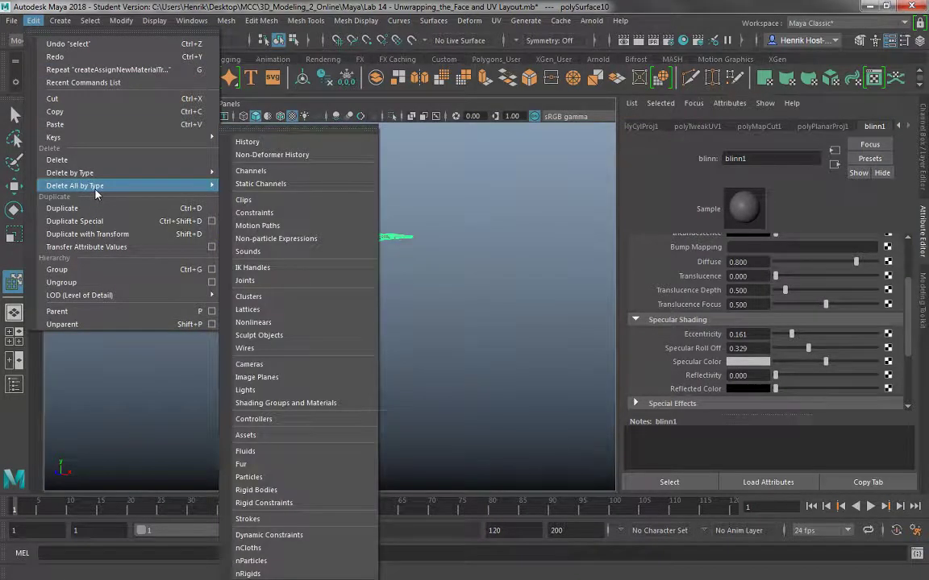
pyautogui.click(271, 151)
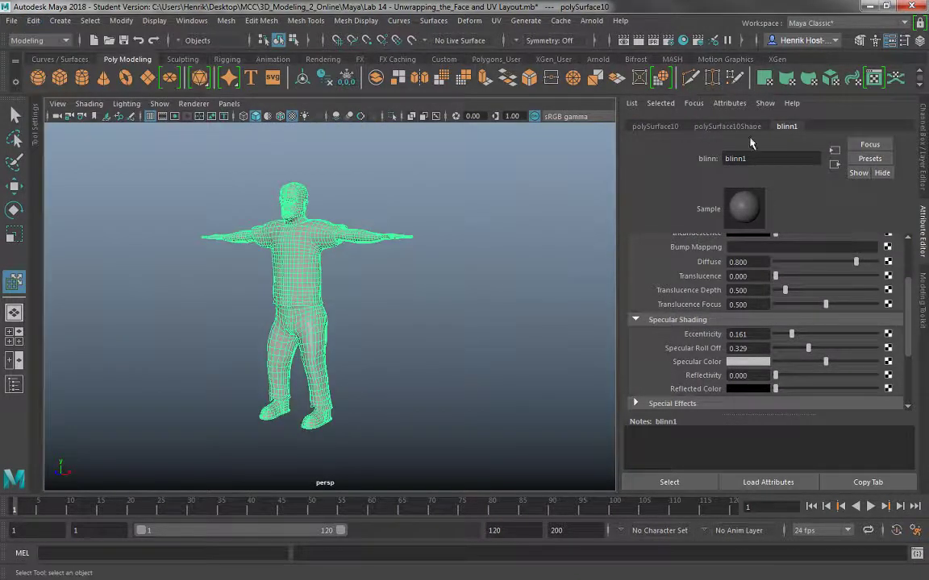
# Step: Connect a File texture node to the Color attribute of the blinn1 material
pyautogui.scroll(3, 738, 250)
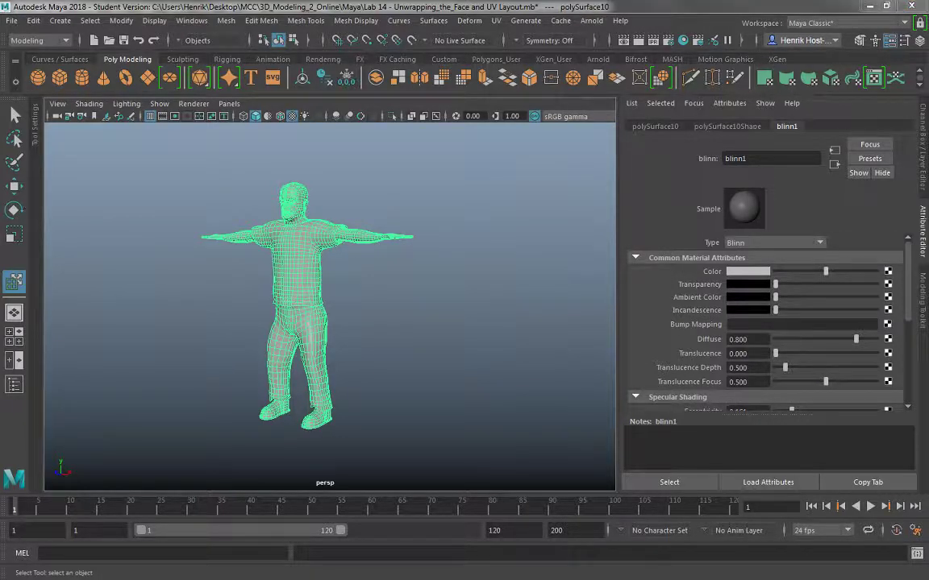
pyautogui.click(887, 271)
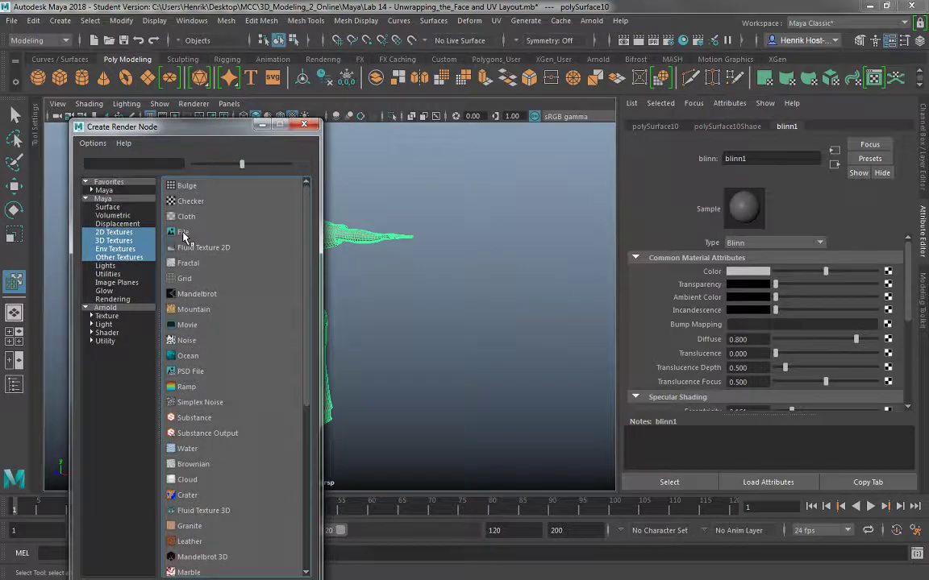
pyautogui.click(184, 235)
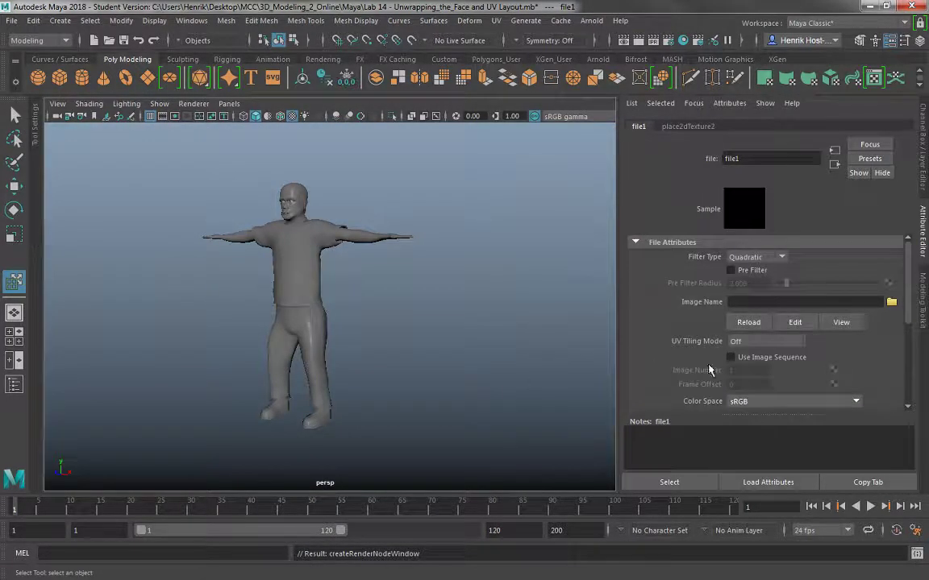
# Step: Load Diffuse_Map.tga from the Textures folder as the file node's image and turn on textured display in the viewport
pyautogui.click(891, 302)
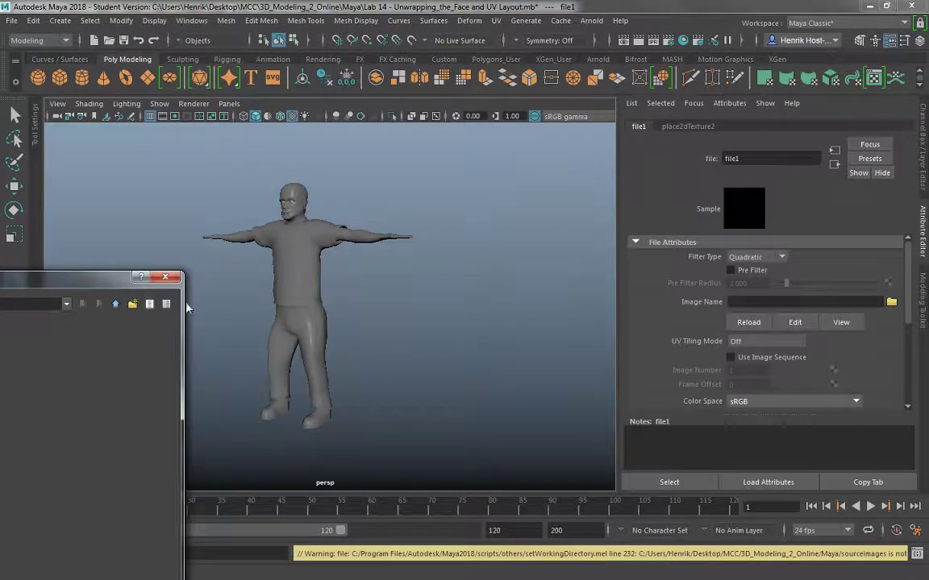
pyautogui.moveTo(129, 272); pyautogui.dragTo(0, 185)
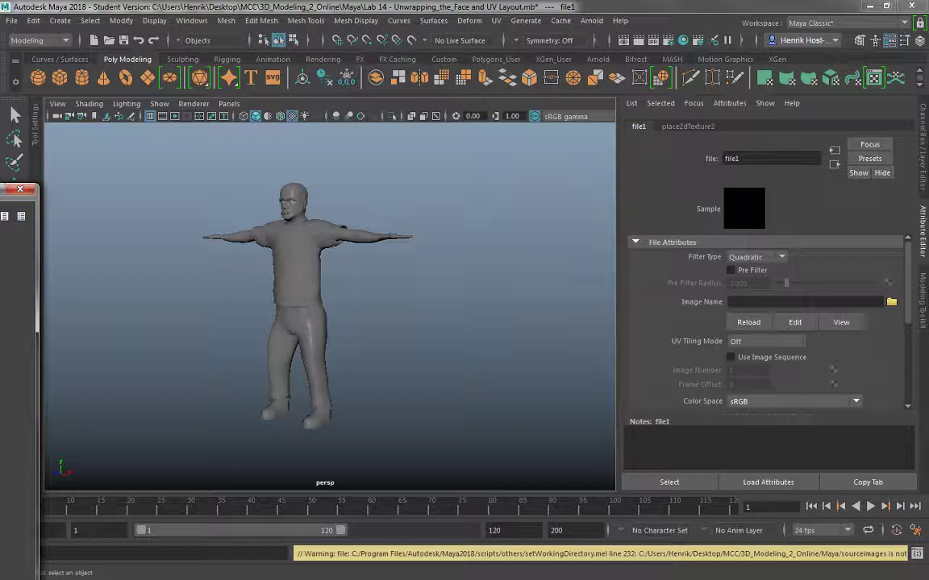
pyautogui.moveTo(0, 188); pyautogui.dragTo(315, 30)
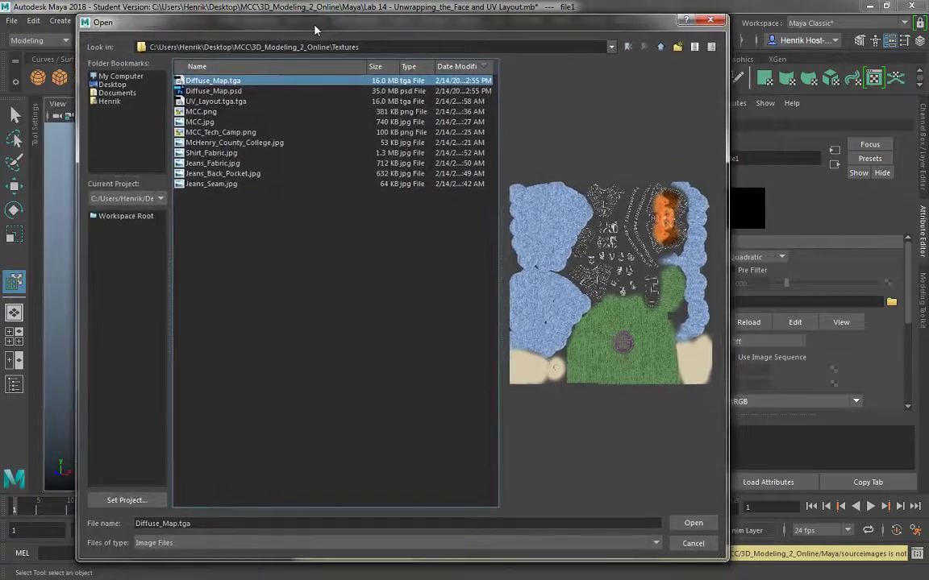
pyautogui.click(693, 523)
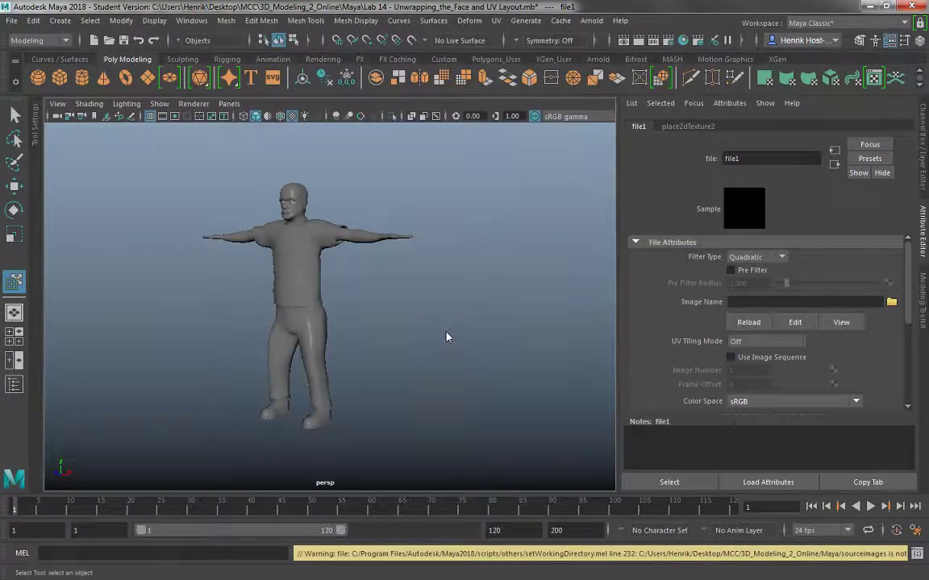
pyautogui.press('6')
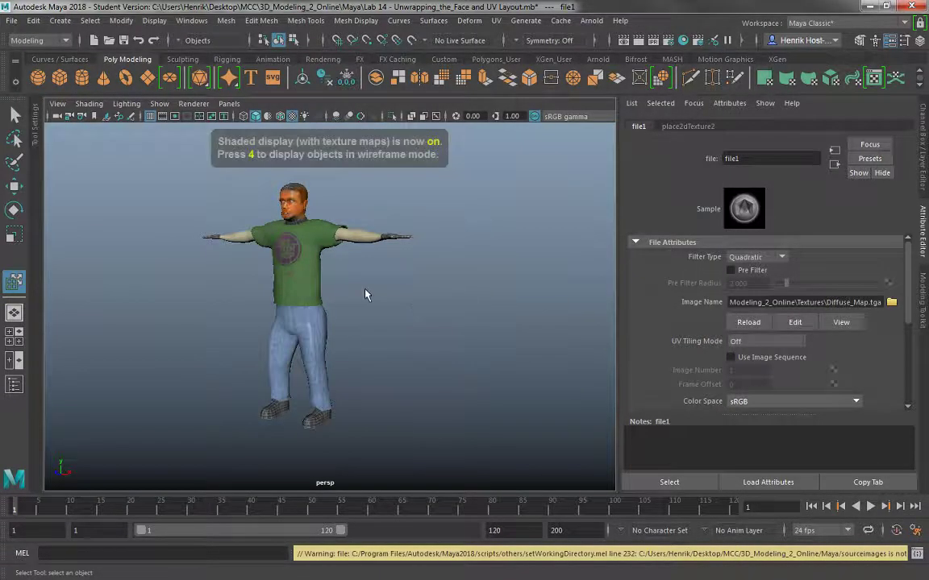
# Step: Inspect the texture on the character's shirt, jeans and face up close, and check the whole figure from the side
pyautogui.click(365, 290)
pyautogui.keyDown('alt'); pyautogui.moveTo(364, 291); pyautogui.dragTo(348, 287); pyautogui.keyUp('alt')
pyautogui.keyDown('alt'); pyautogui.moveTo(348, 288); pyautogui.dragTo(403, 372, button='right'); pyautogui.keyUp('alt')
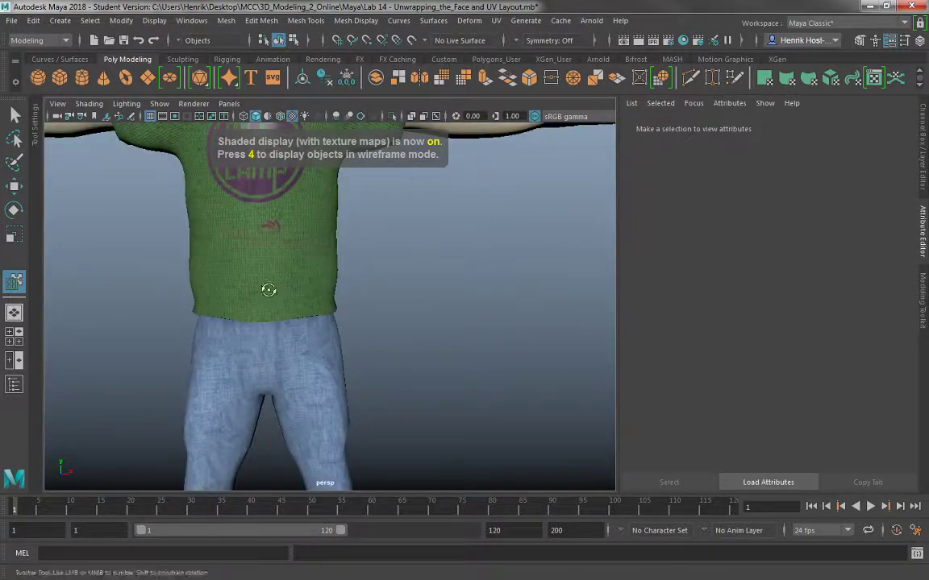
pyautogui.keyDown('alt'); pyautogui.moveTo(267, 290); pyautogui.dragTo(323, 294); pyautogui.keyUp('alt')
pyautogui.keyDown('alt'); pyautogui.moveTo(323, 294); pyautogui.dragTo(351, 392, button='middle'); pyautogui.keyUp('alt')
pyautogui.keyDown('alt'); pyautogui.moveTo(351, 392); pyautogui.dragTo(300, 367); pyautogui.keyUp('alt')
pyautogui.scroll(-6, 303, 410)
pyautogui.scroll(6, 398, 401)
pyautogui.keyDown('alt'); pyautogui.moveTo(398, 396); pyautogui.dragTo(385, 497, button='middle'); pyautogui.keyUp('alt')
pyautogui.keyDown('alt'); pyautogui.moveTo(351, 323); pyautogui.dragTo(346, 357, button='middle'); pyautogui.keyUp('alt')
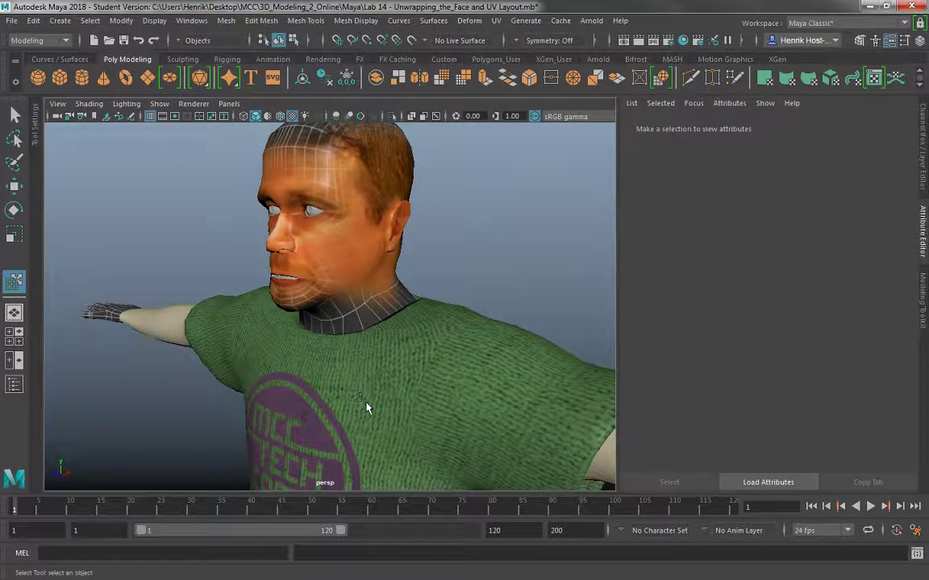
pyautogui.keyDown('alt'); pyautogui.moveTo(321, 335); pyautogui.dragTo(224, 245, button='right'); pyautogui.keyUp('alt')
pyautogui.keyDown('alt'); pyautogui.moveTo(466, 443); pyautogui.dragTo(448, 331, button='middle'); pyautogui.keyUp('alt')
pyautogui.keyDown('alt'); pyautogui.moveTo(425, 396); pyautogui.dragTo(351, 416); pyautogui.keyUp('alt')
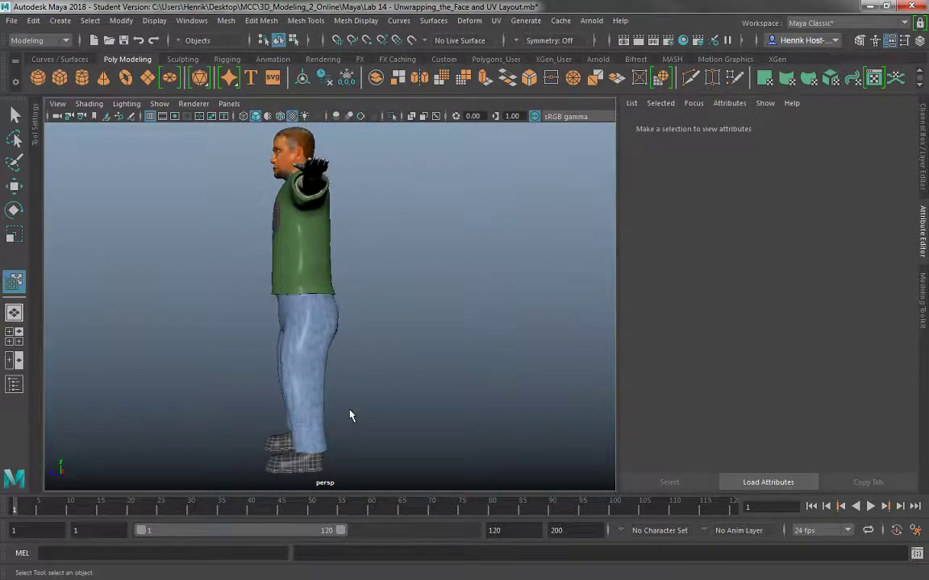
pyautogui.keyDown('alt'); pyautogui.moveTo(249, 352); pyautogui.dragTo(320, 359); pyautogui.keyUp('alt')
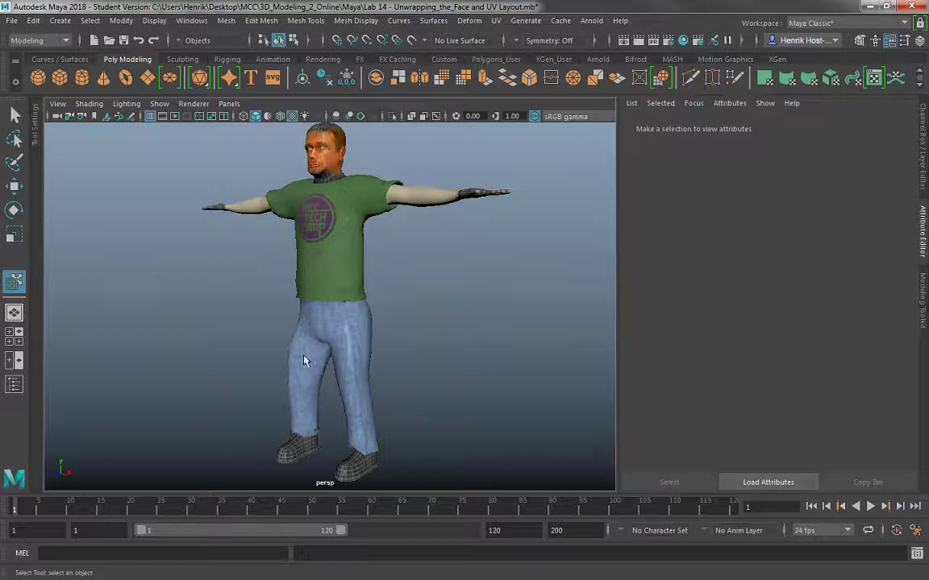
# Step: Examine the character's neck and both sides of the head up close, then review the full figure from several angles
pyautogui.keyDown('alt'); pyautogui.moveTo(287, 328); pyautogui.dragTo(288, 266); pyautogui.keyUp('alt')
pyautogui.keyDown('alt'); pyautogui.moveTo(294, 439); pyautogui.dragTo(303, 288); pyautogui.keyUp('alt')
pyautogui.keyDown('alt'); pyautogui.moveTo(302, 288); pyautogui.dragTo(304, 371, button='middle'); pyautogui.keyUp('alt')
pyautogui.keyDown('alt'); pyautogui.moveTo(305, 370); pyautogui.dragTo(439, 421, button='right'); pyautogui.keyUp('alt')
pyautogui.keyDown('alt'); pyautogui.moveTo(439, 421); pyautogui.dragTo(378, 453); pyautogui.keyUp('alt')
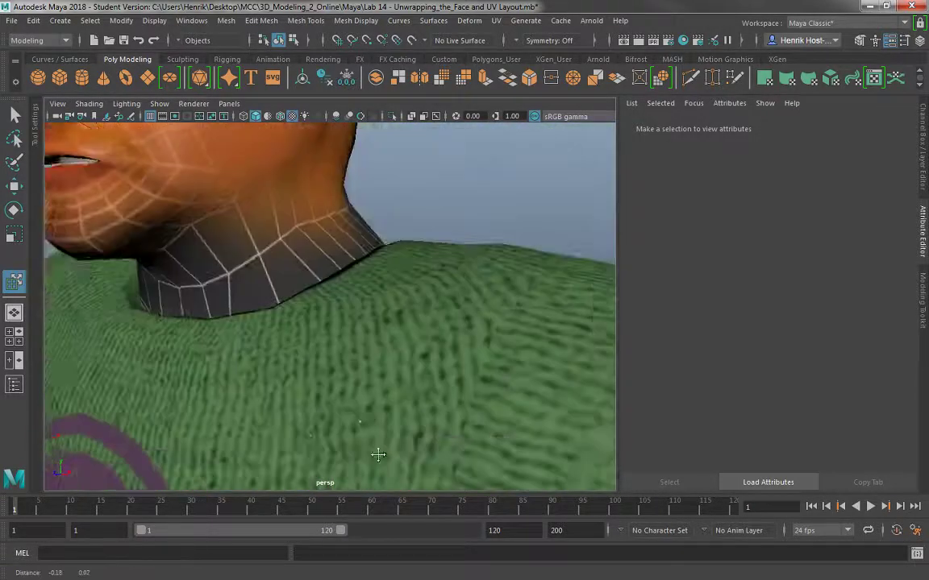
pyautogui.keyDown('alt'); pyautogui.moveTo(377, 454); pyautogui.dragTo(317, 354, button='right'); pyautogui.keyUp('alt')
pyautogui.keyDown('alt'); pyautogui.moveTo(316, 353); pyautogui.dragTo(379, 322); pyautogui.keyUp('alt')
pyautogui.keyDown('alt'); pyautogui.moveTo(379, 406); pyautogui.dragTo(415, 424); pyautogui.keyUp('alt')
pyautogui.keyDown('alt'); pyautogui.moveTo(415, 425); pyautogui.dragTo(398, 416, button='right'); pyautogui.keyUp('alt')
pyautogui.keyDown('alt'); pyautogui.moveTo(398, 416); pyautogui.dragTo(456, 417); pyautogui.keyUp('alt')
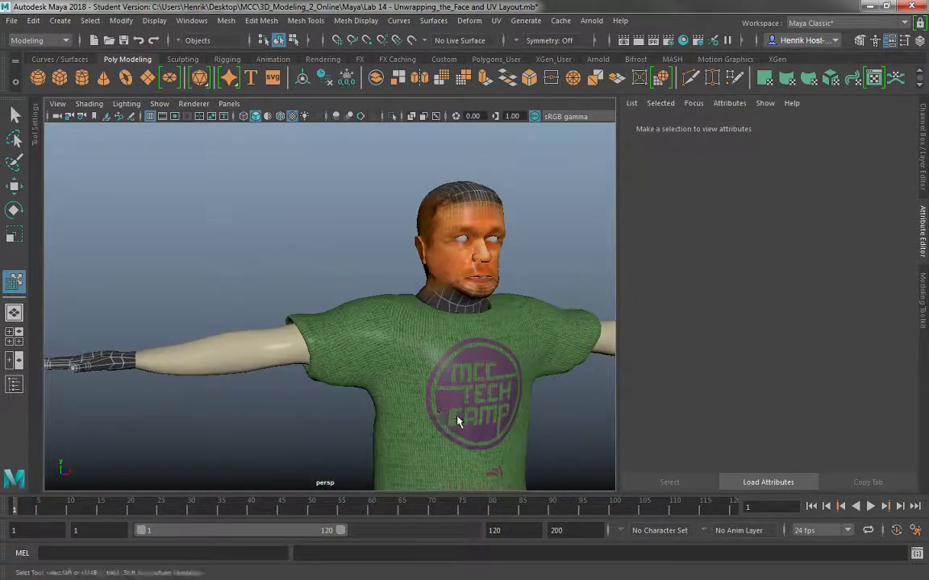
pyautogui.keyDown('alt'); pyautogui.moveTo(456, 417); pyautogui.dragTo(355, 400, button='middle'); pyautogui.keyUp('alt')
pyautogui.scroll(-5, 355, 406)
pyautogui.keyDown('alt'); pyautogui.moveTo(331, 394); pyautogui.dragTo(292, 363); pyautogui.keyUp('alt')
pyautogui.keyDown('alt'); pyautogui.moveTo(306, 348); pyautogui.dragTo(325, 409, button='middle'); pyautogui.keyUp('alt')
pyautogui.scroll(6, 313, 331)
pyautogui.keyDown('alt'); pyautogui.moveTo(213, 330); pyautogui.dragTo(240, 363, button='middle'); pyautogui.keyUp('alt')
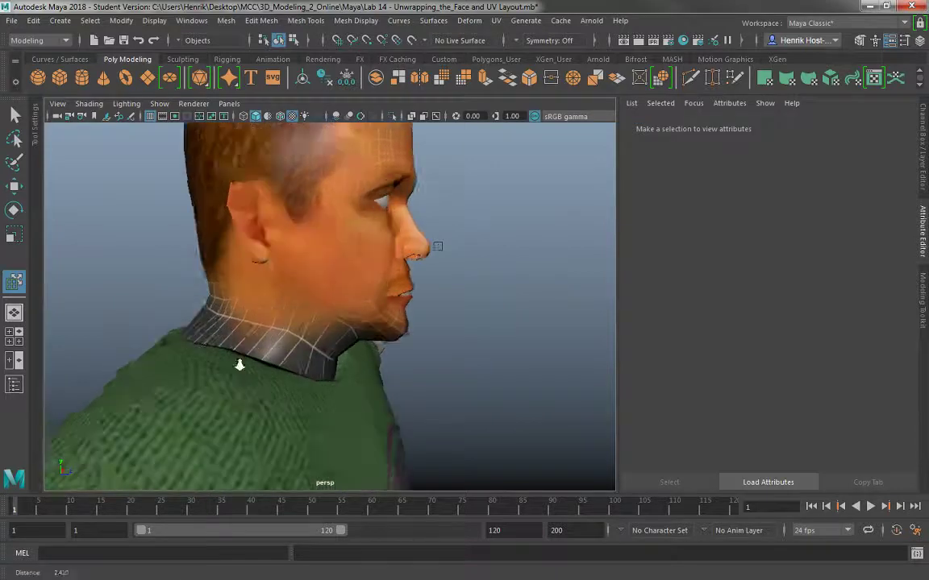
pyautogui.scroll(2, 242, 355)
pyautogui.keyDown('alt'); pyautogui.moveTo(236, 214); pyautogui.dragTo(229, 377); pyautogui.keyUp('alt')
pyautogui.keyDown('alt'); pyautogui.moveTo(229, 377); pyautogui.dragTo(172, 309, button='right'); pyautogui.keyUp('alt')
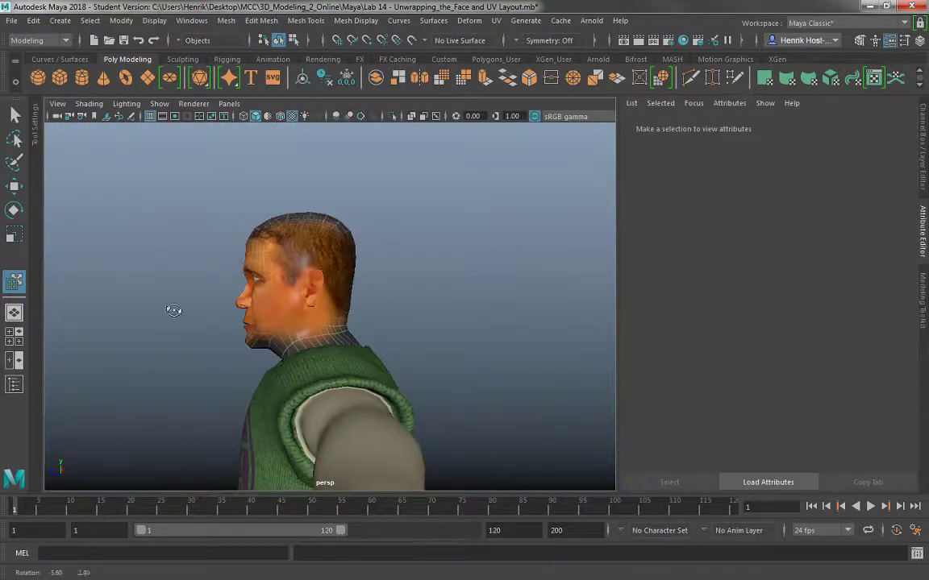
pyautogui.keyDown('alt'); pyautogui.moveTo(161, 282); pyautogui.dragTo(260, 330); pyautogui.keyUp('alt')
pyautogui.keyDown('alt'); pyautogui.moveTo(266, 423); pyautogui.dragTo(284, 362, button='middle'); pyautogui.keyUp('alt')
pyautogui.keyDown('alt'); pyautogui.moveTo(284, 363); pyautogui.dragTo(249, 305, button='right'); pyautogui.keyUp('alt')
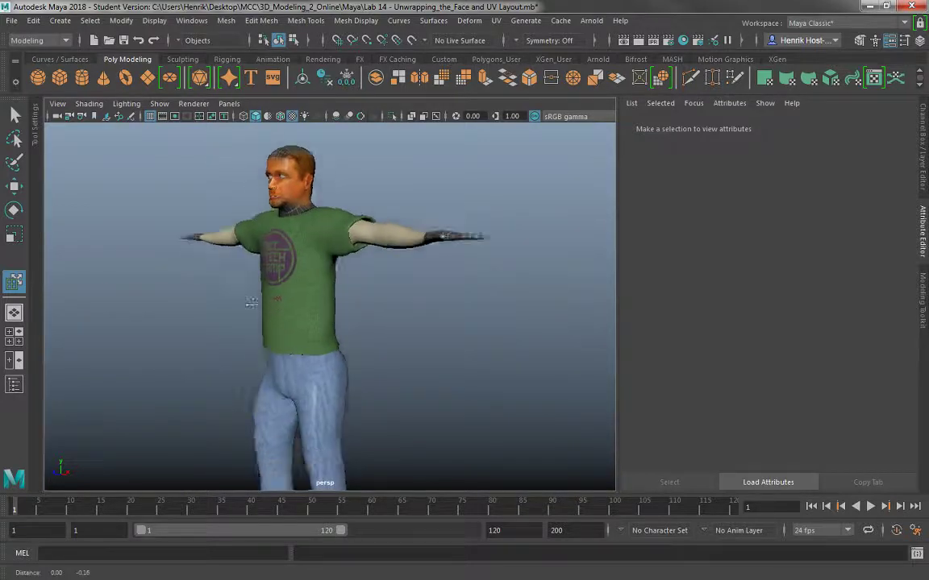
pyautogui.keyDown('alt'); pyautogui.moveTo(291, 443); pyautogui.dragTo(279, 386, button='middle'); pyautogui.keyUp('alt')
pyautogui.keyDown('alt'); pyautogui.moveTo(279, 392); pyautogui.dragTo(398, 406); pyautogui.keyUp('alt')
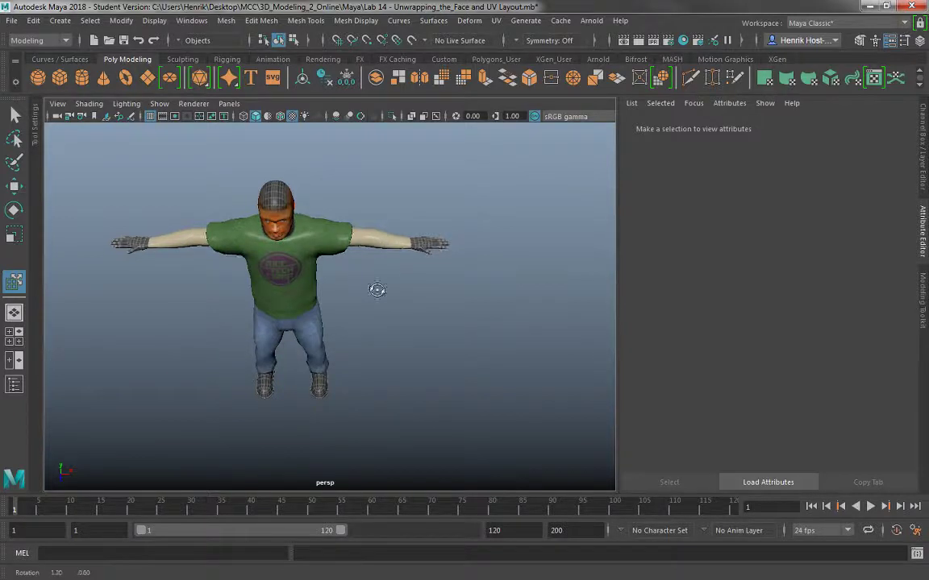
pyautogui.keyDown('alt'); pyautogui.moveTo(375, 288); pyautogui.dragTo(373, 312); pyautogui.keyUp('alt')
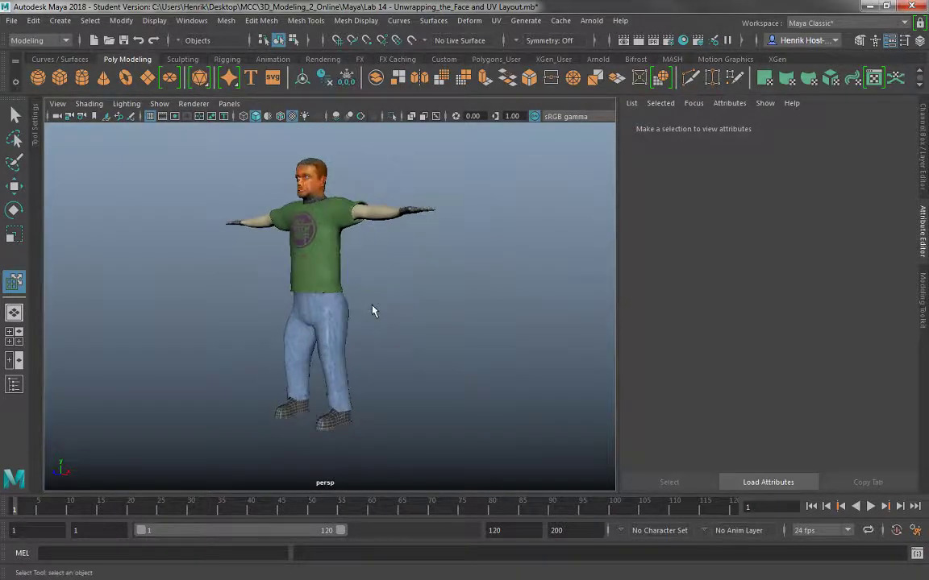